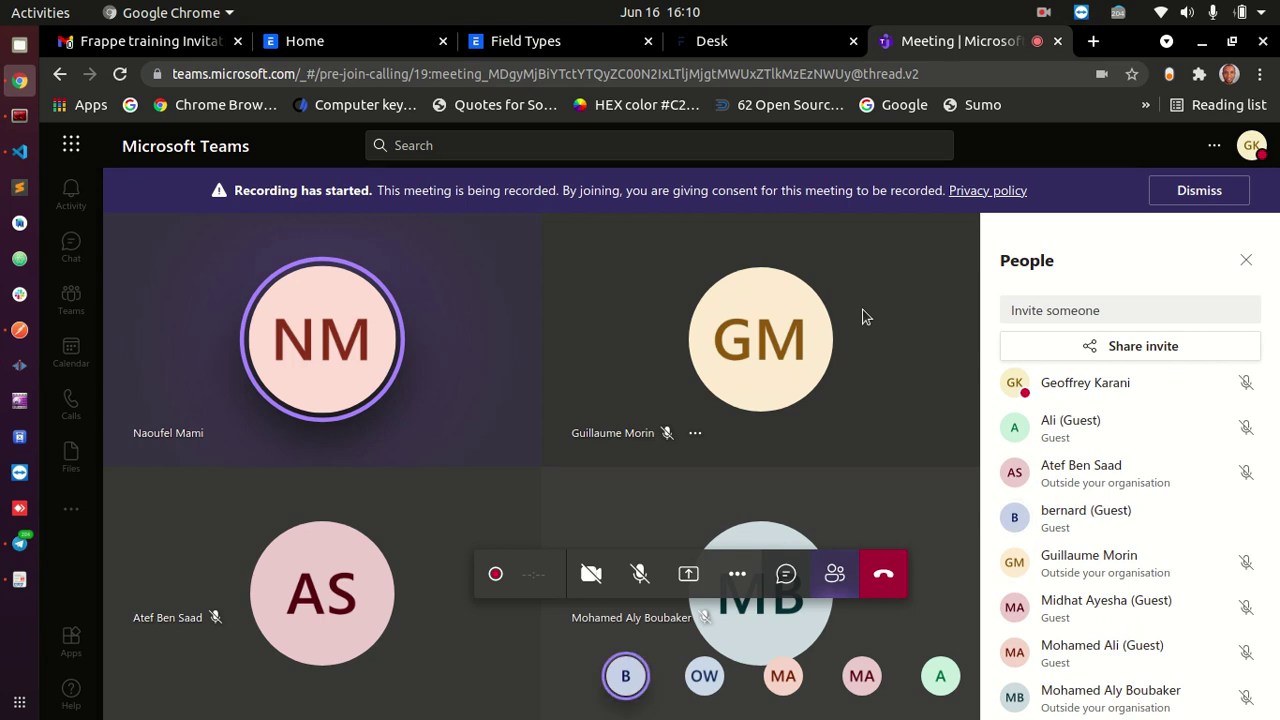
# - Unmute the microphone in the Teams meeting and look through the participant list
pyautogui.click(640, 573)
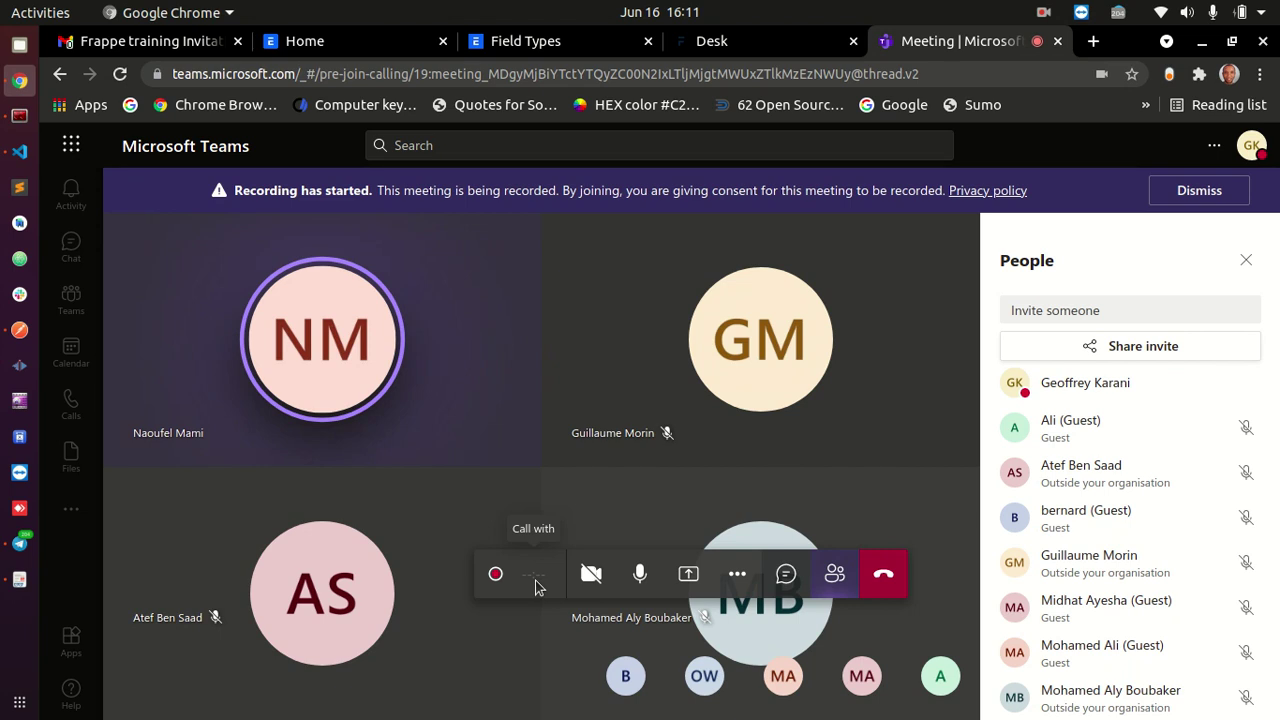
pyautogui.scroll(-2, 1123, 491)
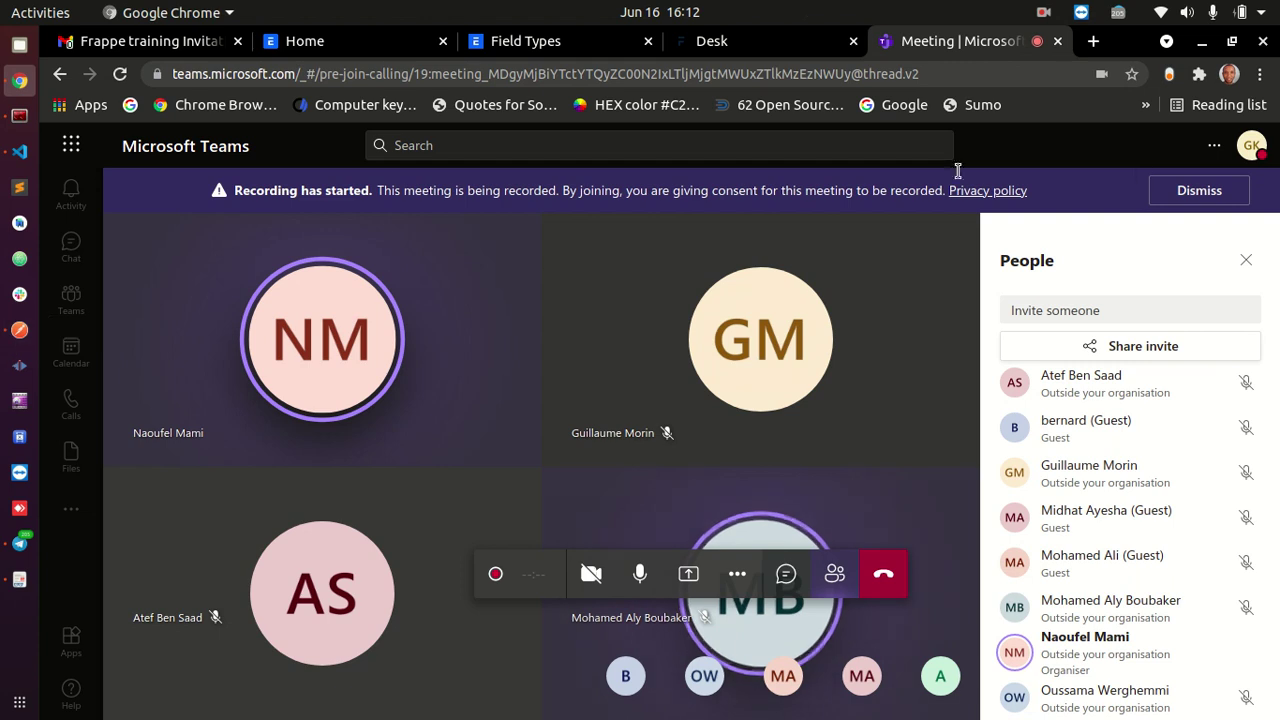
pyautogui.click(1094, 42)
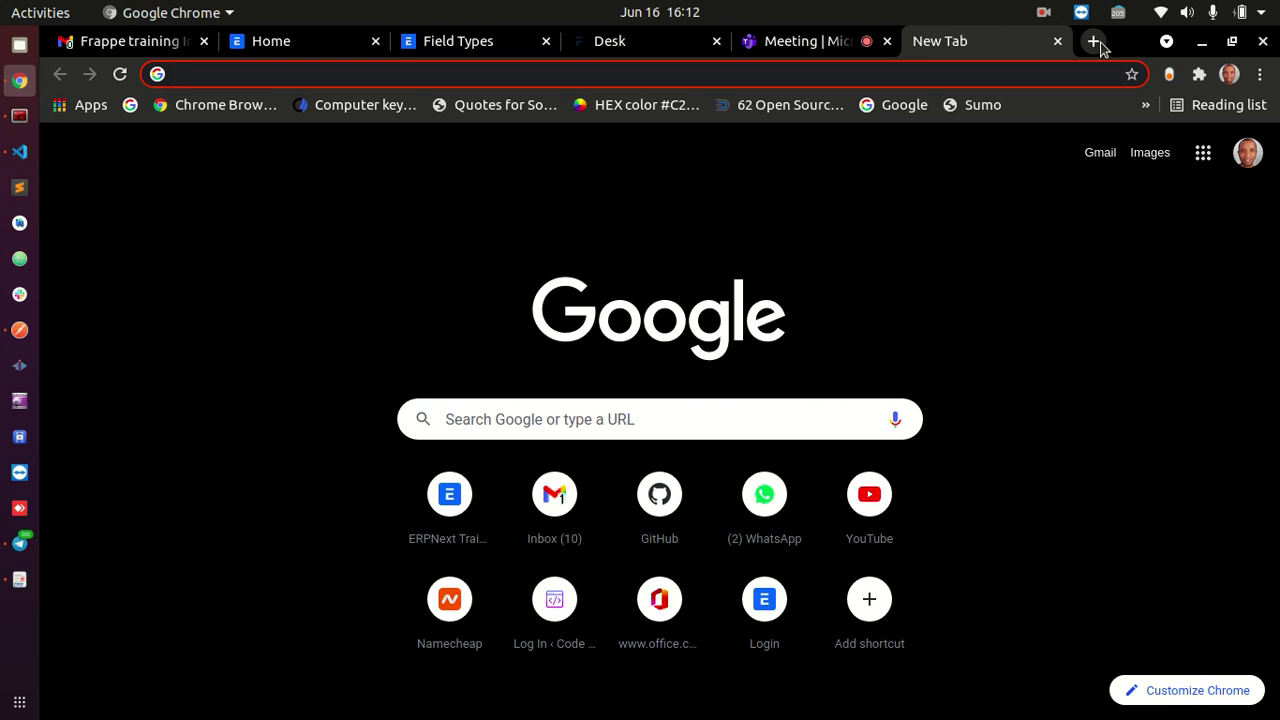
pyautogui.click(1057, 41)
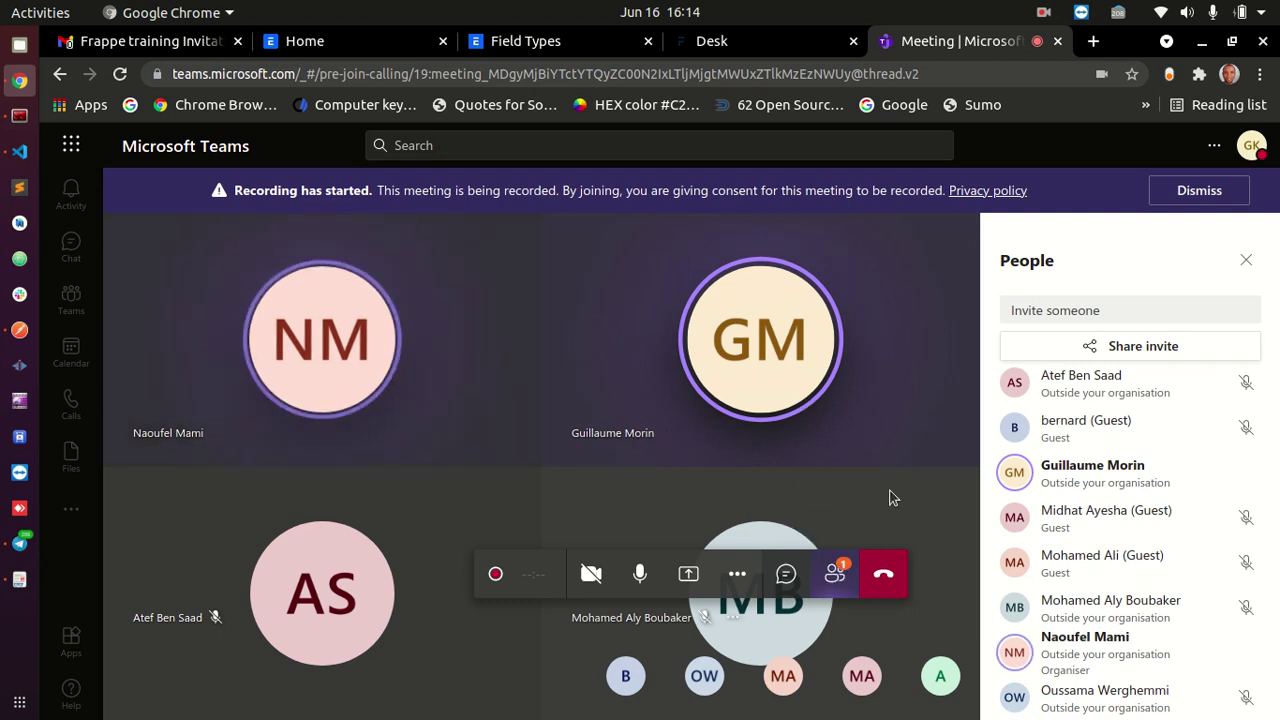
# - Close the meeting's participant list and dismiss the recording notice
pyautogui.click(837, 573)
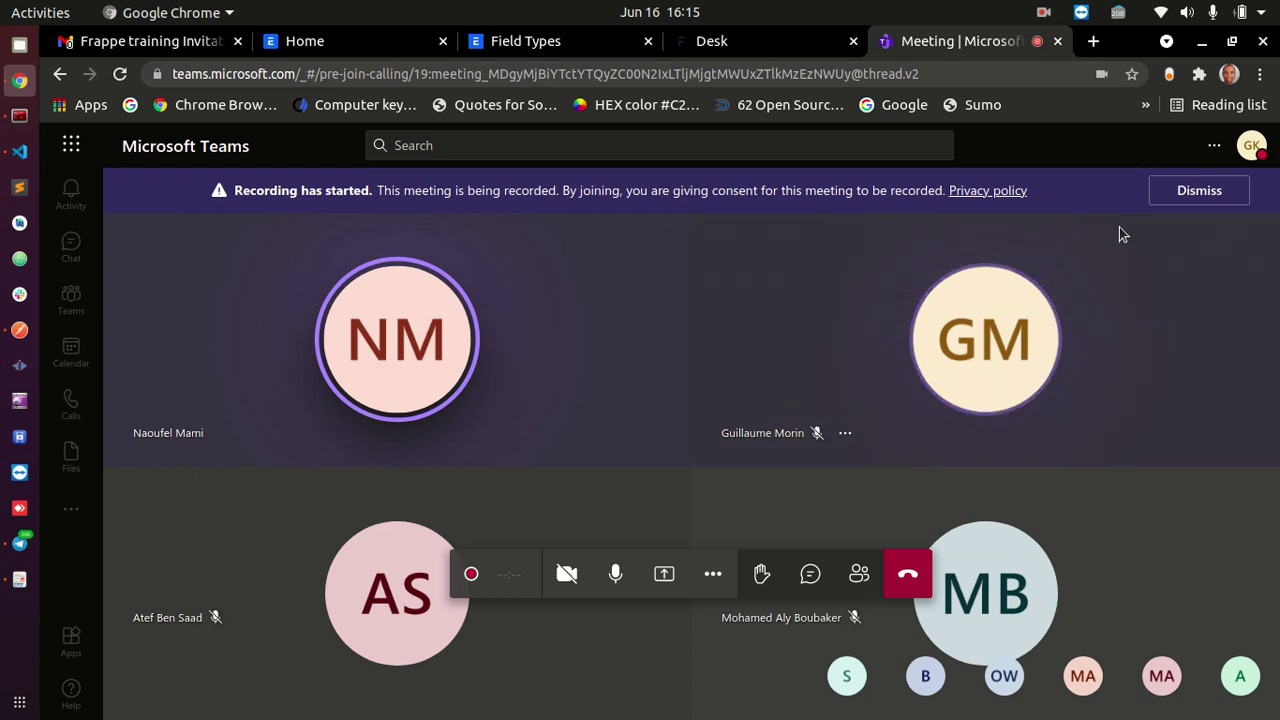
pyautogui.click(1199, 191)
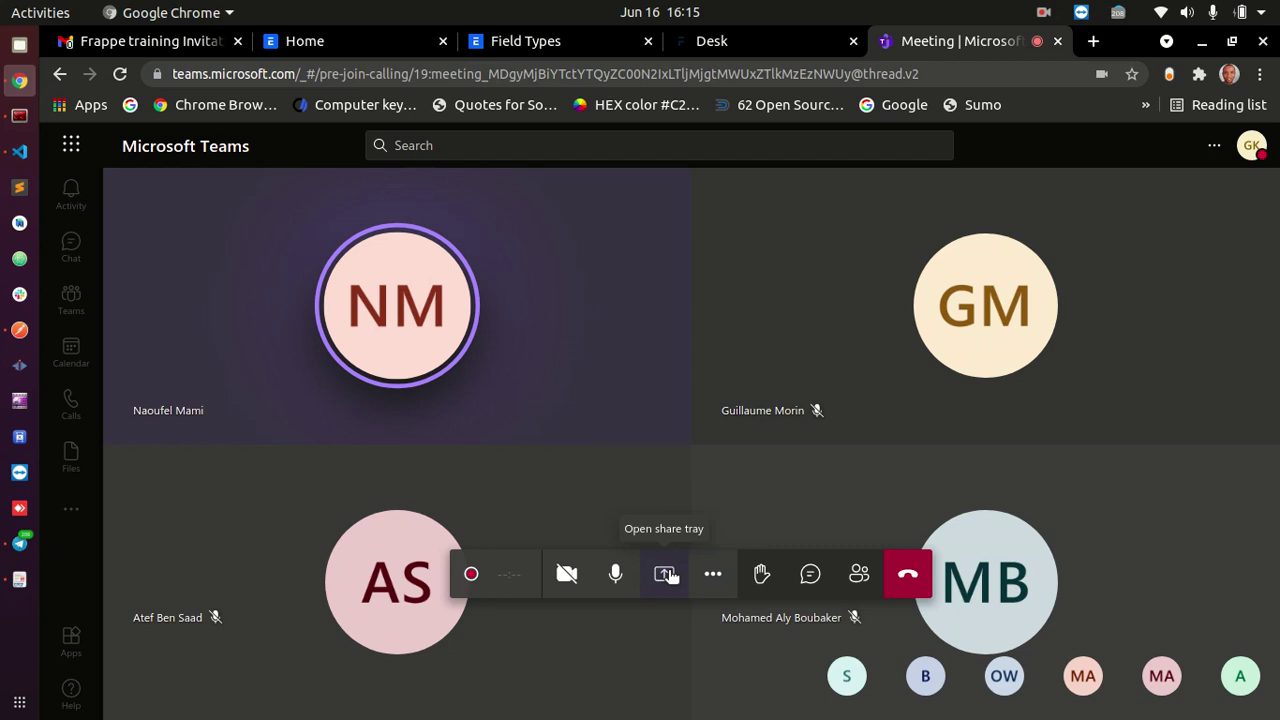
# - Share the entire screen in the meeting and hide the screen-sharing notification bar
pyautogui.click(667, 575)
pyautogui.click(217, 645)
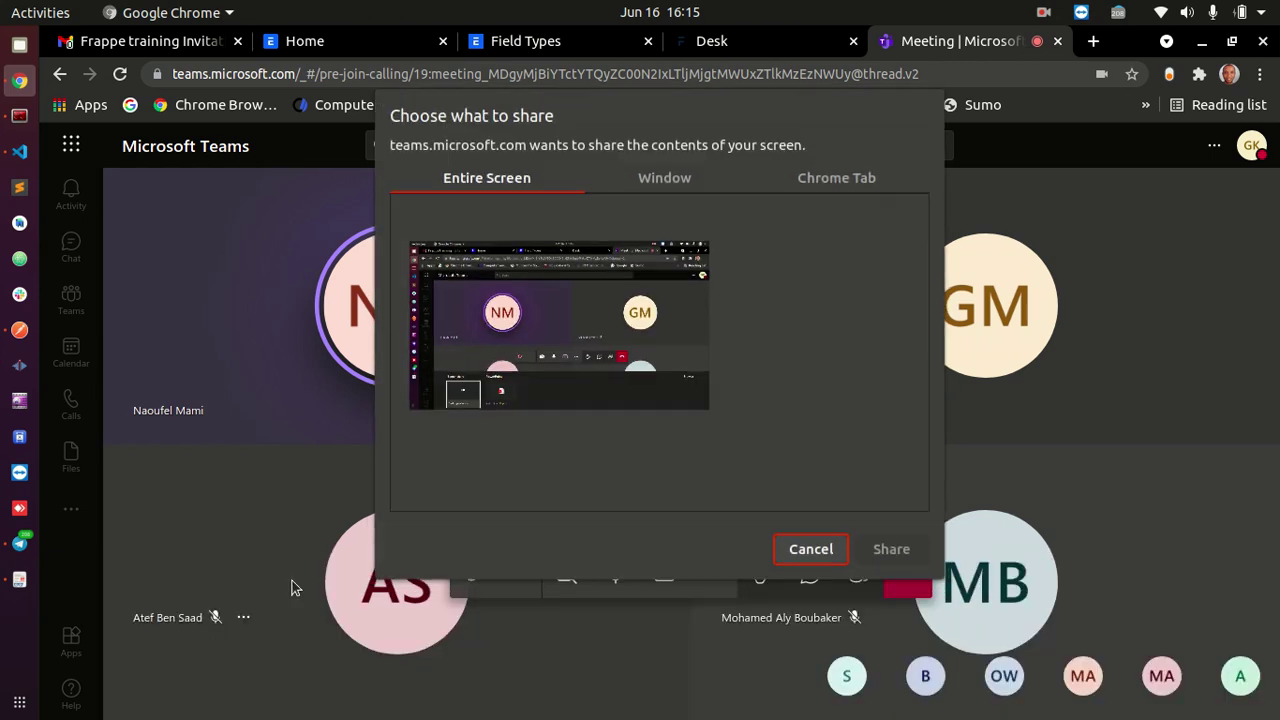
pyautogui.click(613, 276)
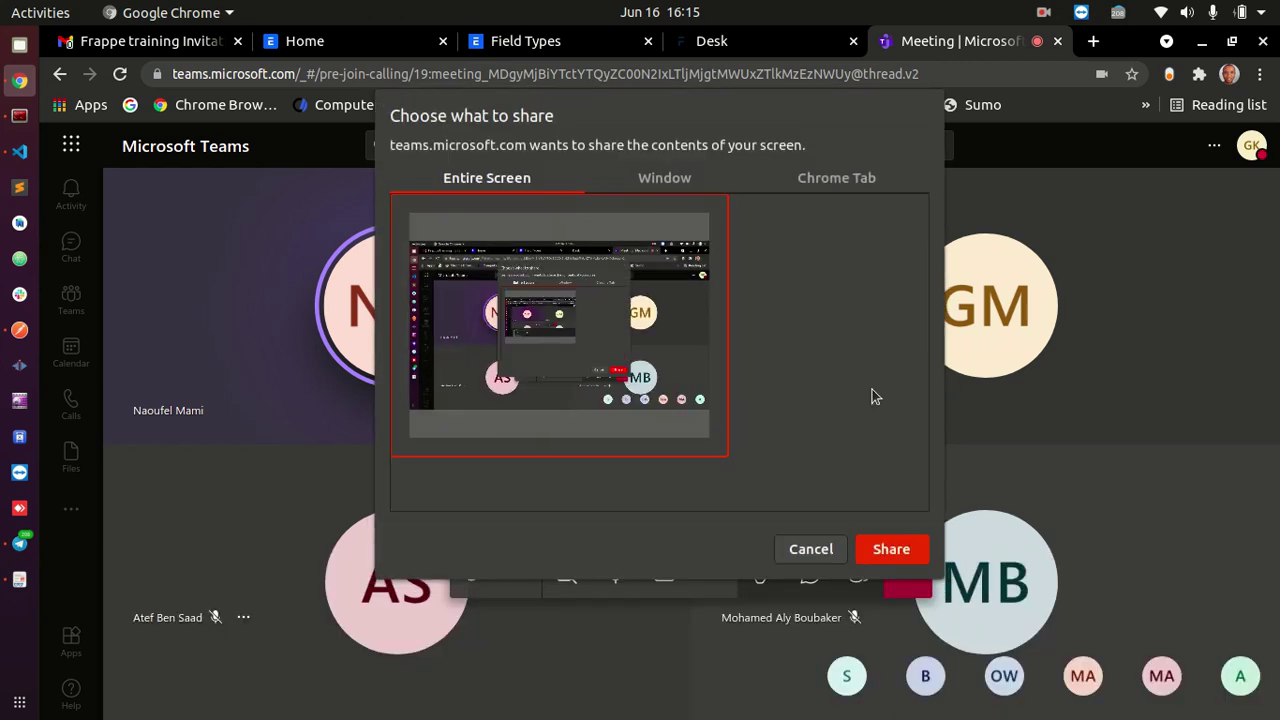
pyautogui.click(891, 550)
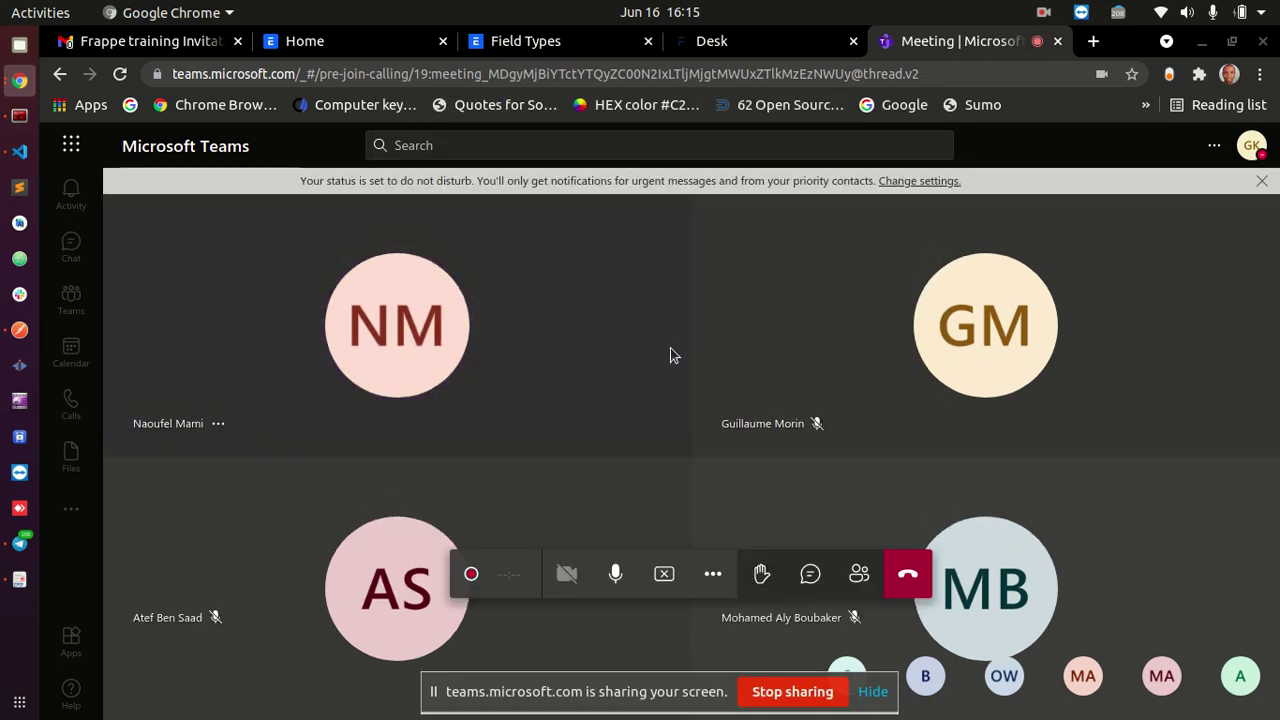
pyautogui.click(875, 692)
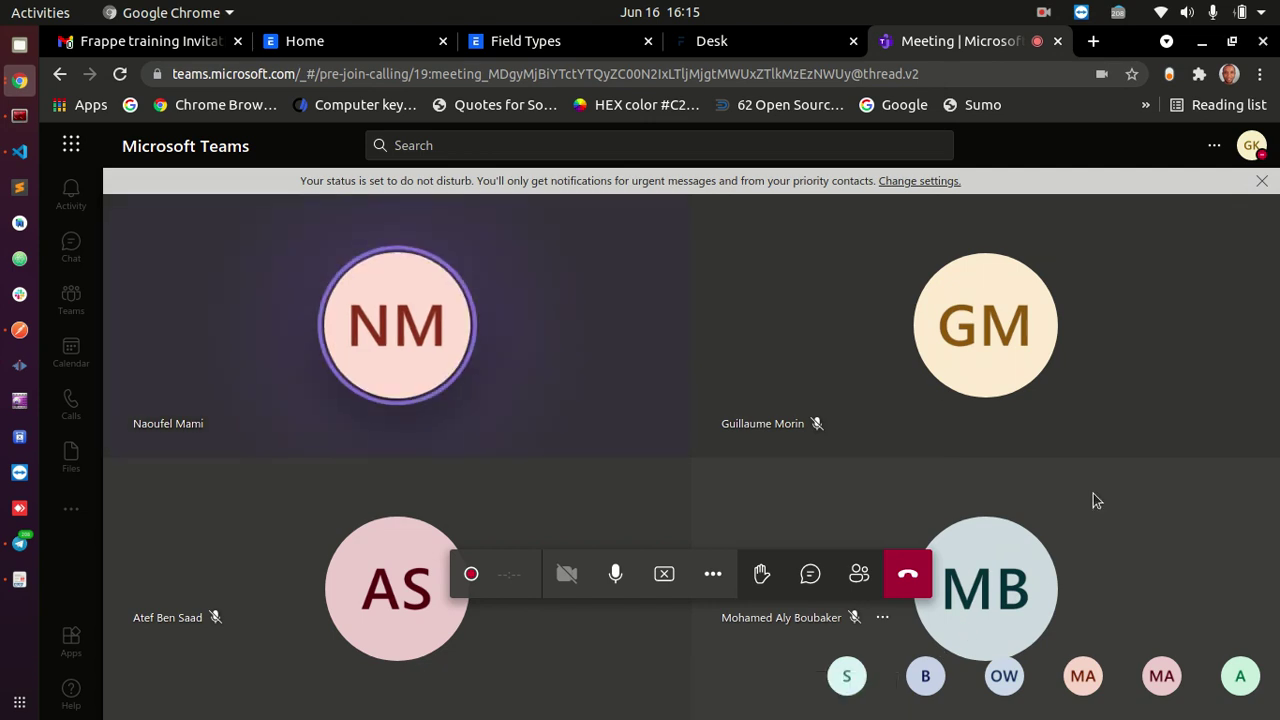
# - Switch to the Frappe Framework & ERPNext Training PDF in Document Viewer and highlight beginner topics 5 to 8
pyautogui.click(19, 579)
pyautogui.scroll(3, 628, 418)
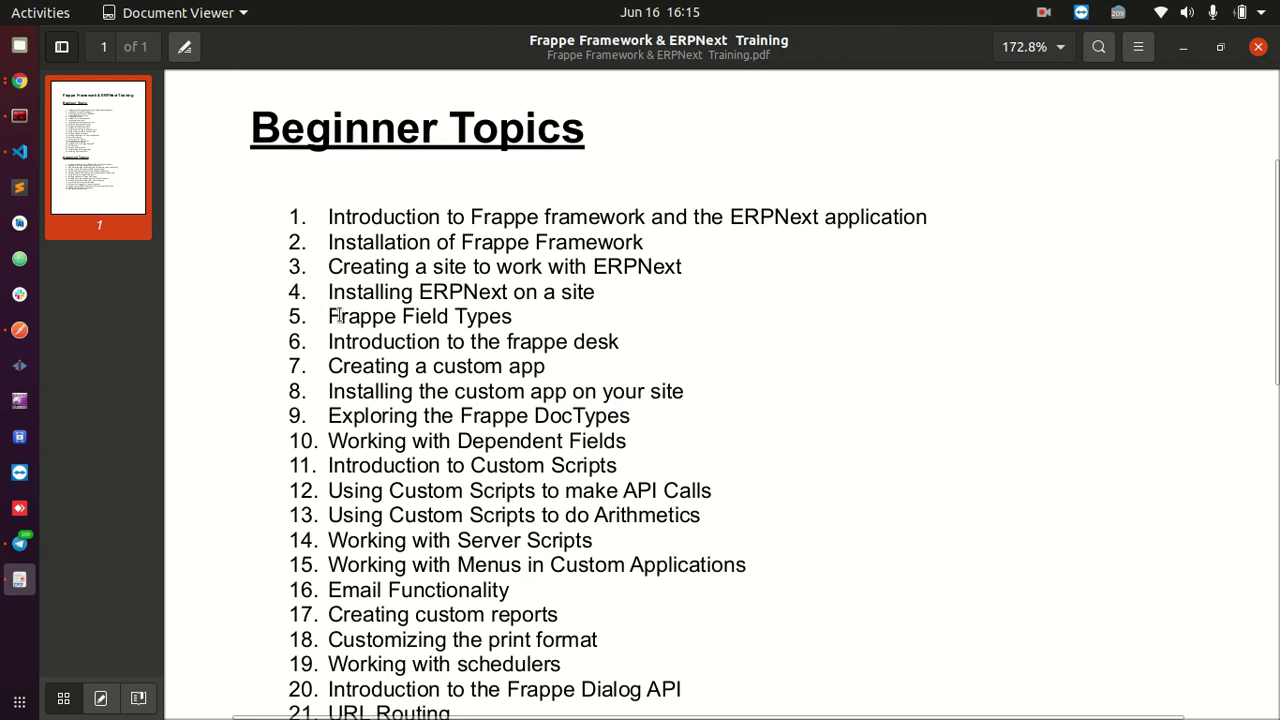
pyautogui.moveTo(329, 316); pyautogui.dragTo(516, 328)
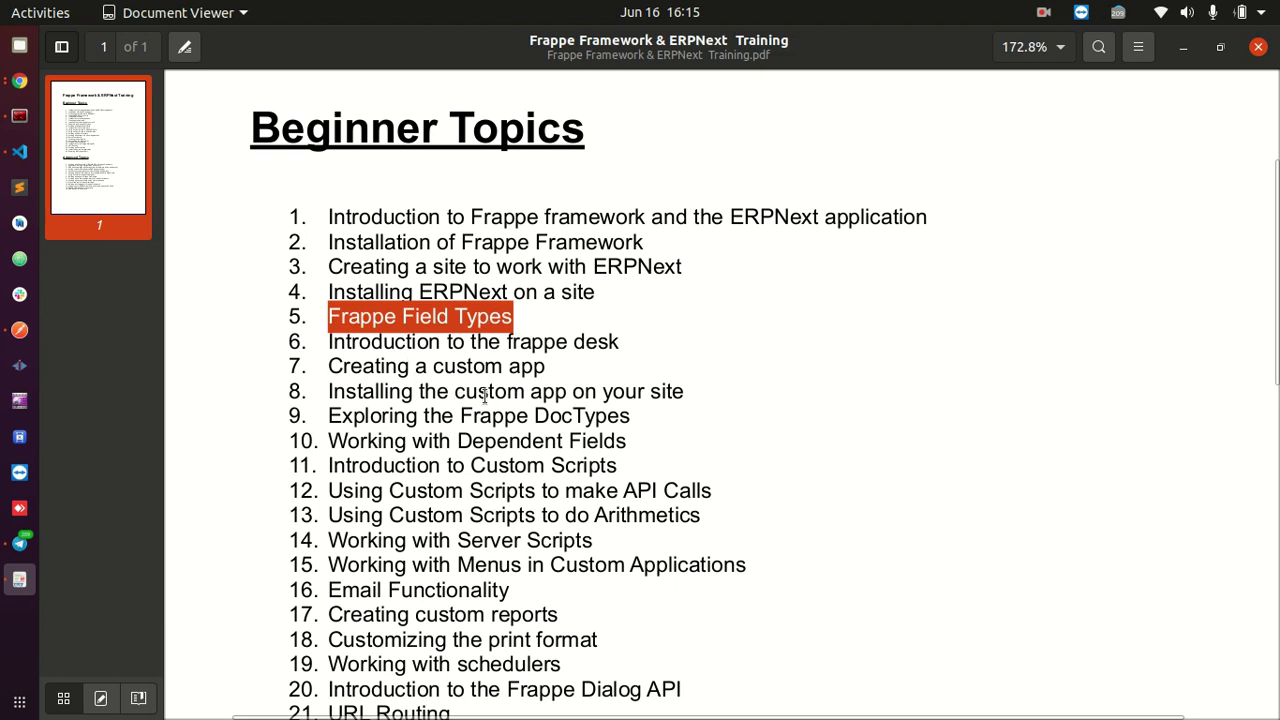
pyautogui.moveTo(684, 393); pyautogui.dragTo(330, 316)
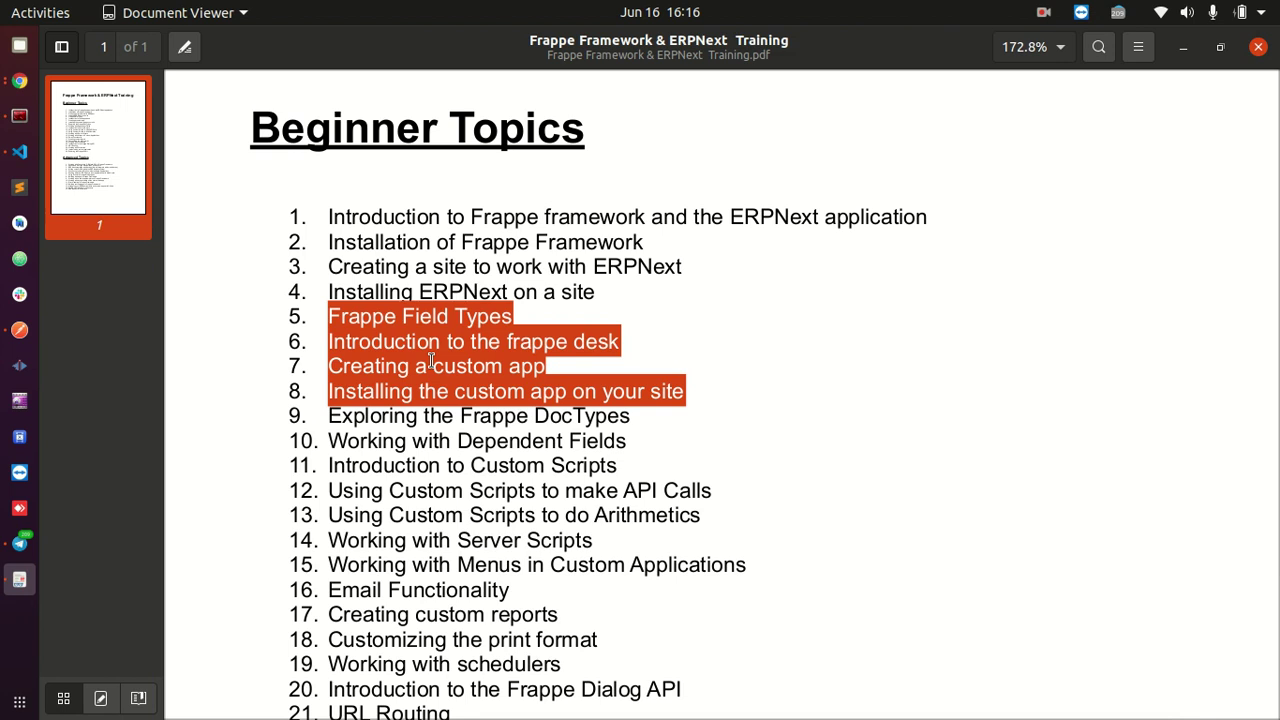
# - Check the Teams meeting in Chrome, return to the training PDF and highlight topic 5, Frappe Field Types
pyautogui.click(19, 80)
pyautogui.click(183, 95)
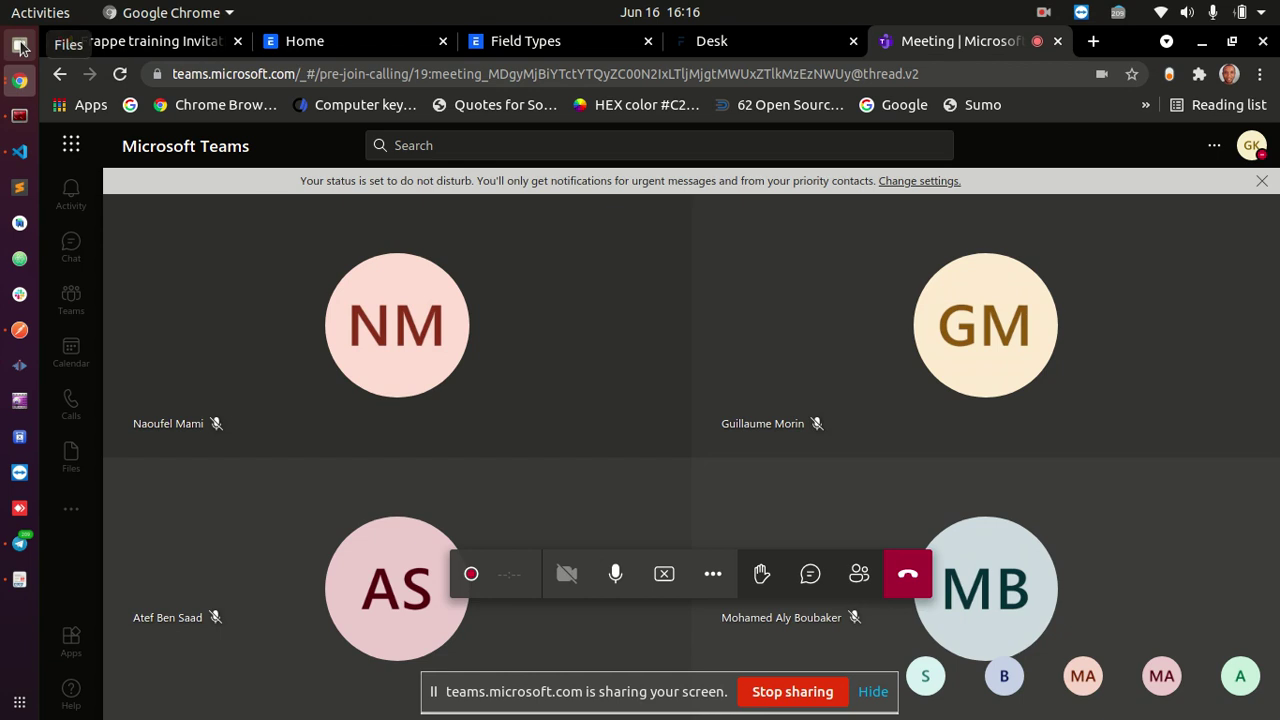
pyautogui.click(19, 579)
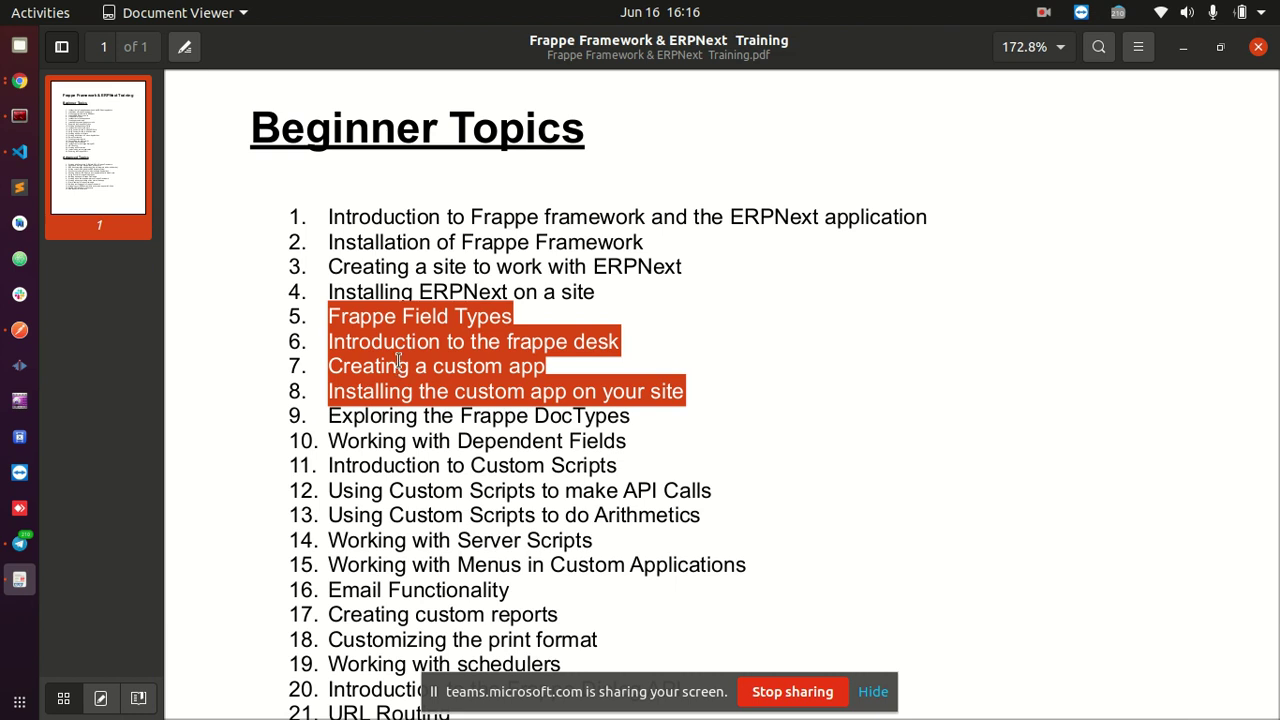
pyautogui.click(433, 316)
pyautogui.tripleClick(433, 316)
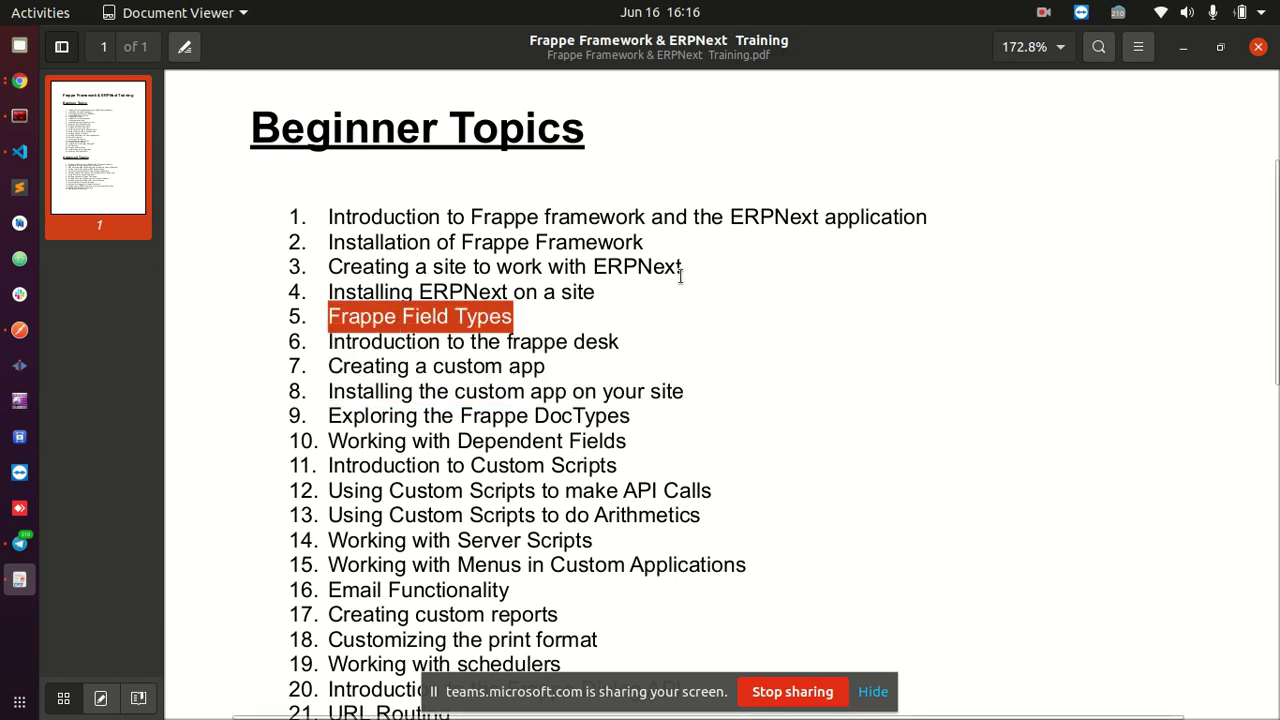
# - Switch to Chrome, bring up the ERPNext Field Types documentation page and hide the screen-sharing bar
pyautogui.click(19, 80)
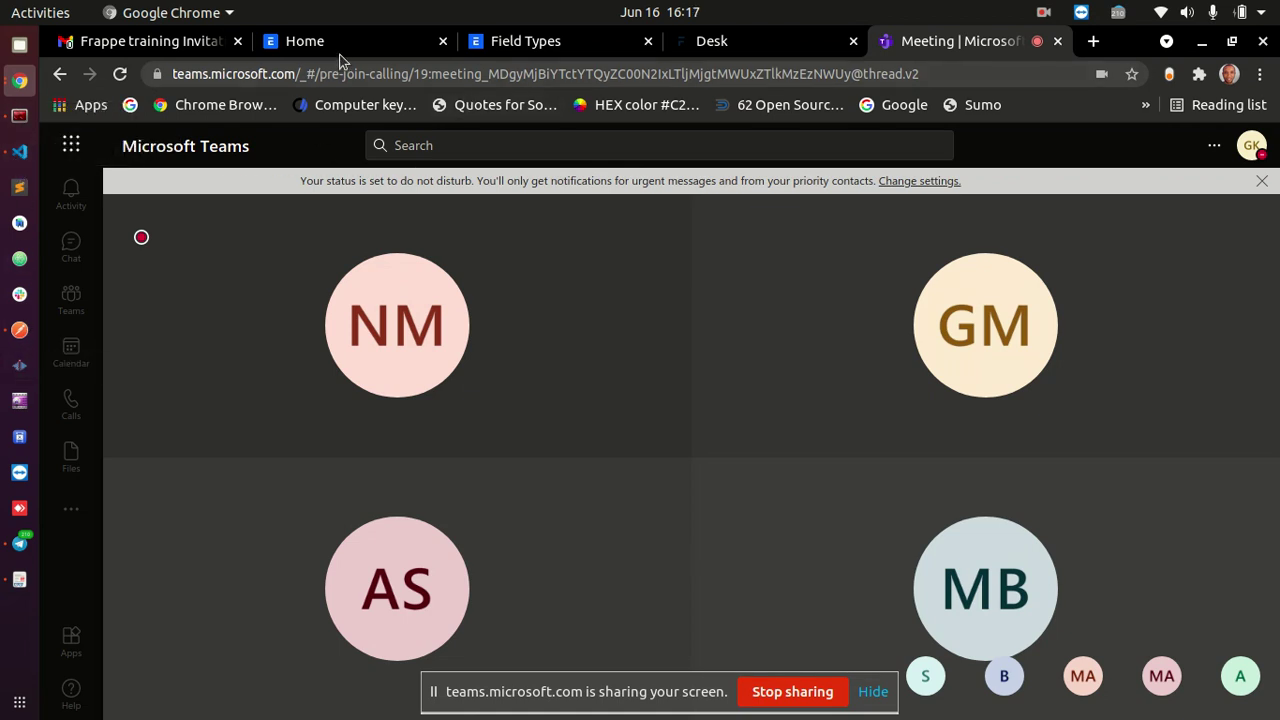
pyautogui.click(577, 41)
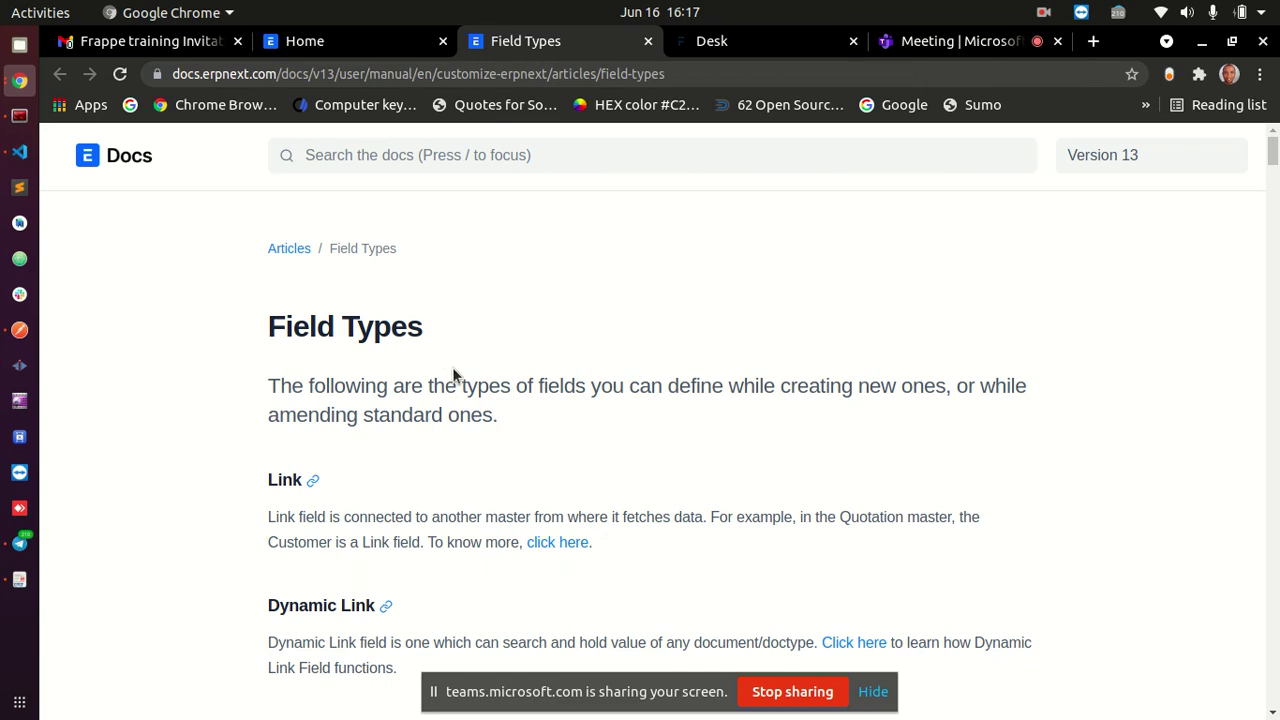
pyautogui.click(875, 693)
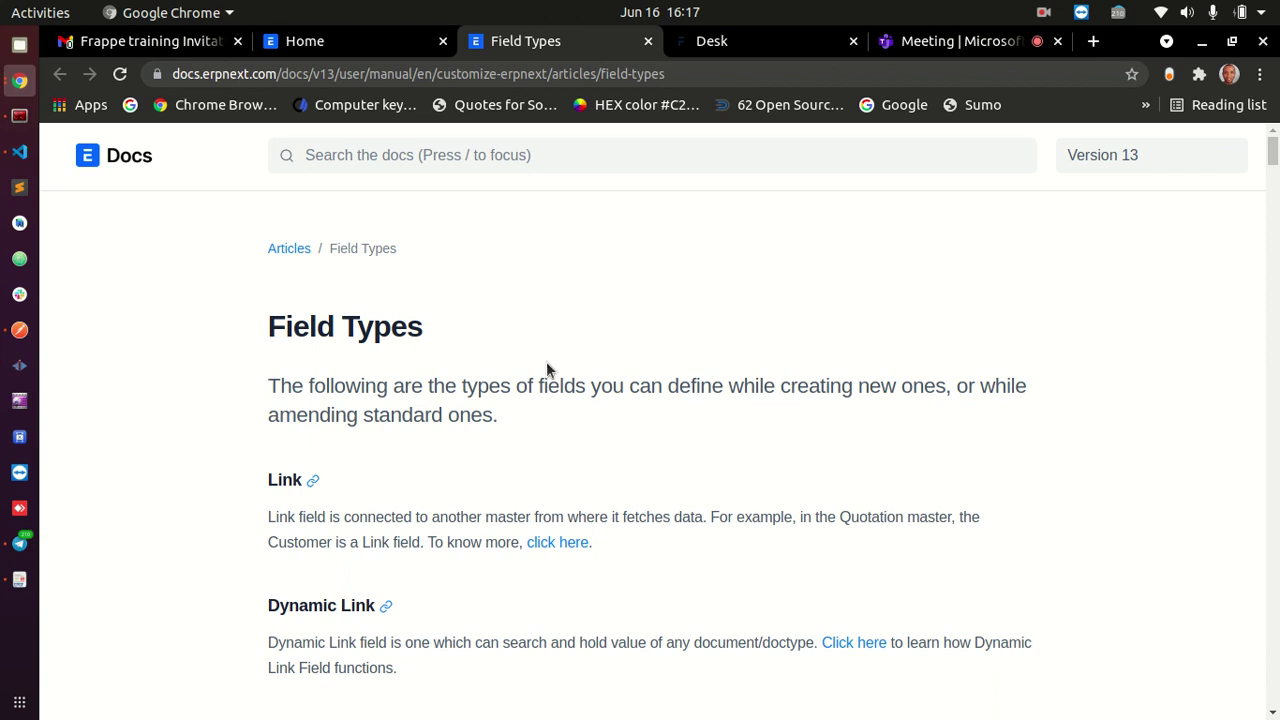
# - Examine the beginning of the Field Types article and highlight the Link heading
pyautogui.scroll(-2, 545, 371)
pyautogui.scroll(2, 545, 375)
pyautogui.scroll(-2, 548, 376)
pyautogui.scroll(2, 552, 380)
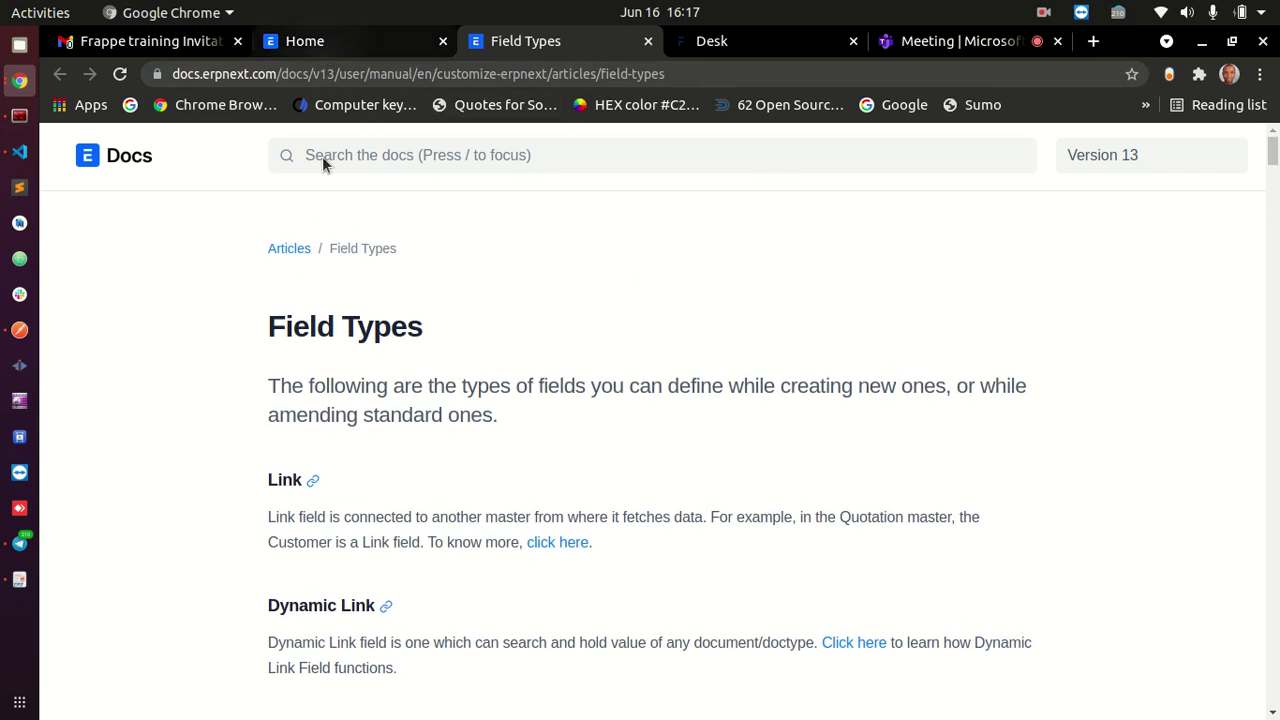
pyautogui.click(737, 42)
pyautogui.click(562, 42)
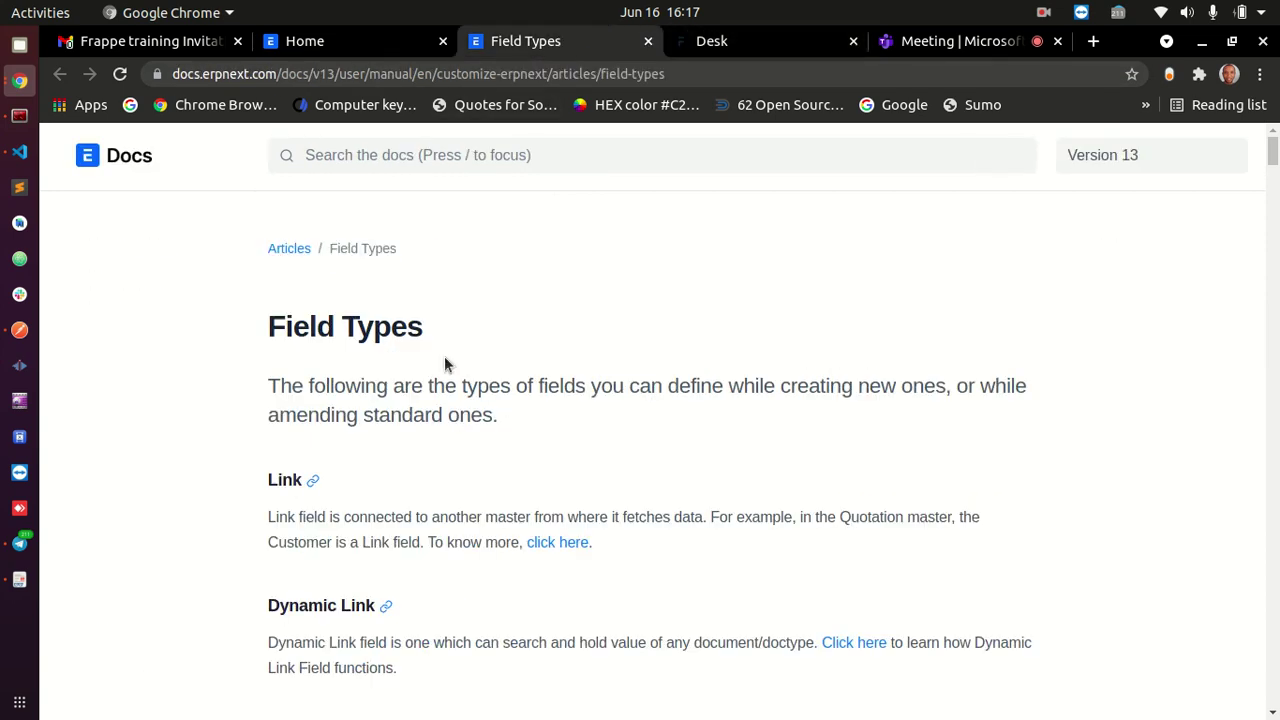
pyautogui.scroll(-2, 470, 472)
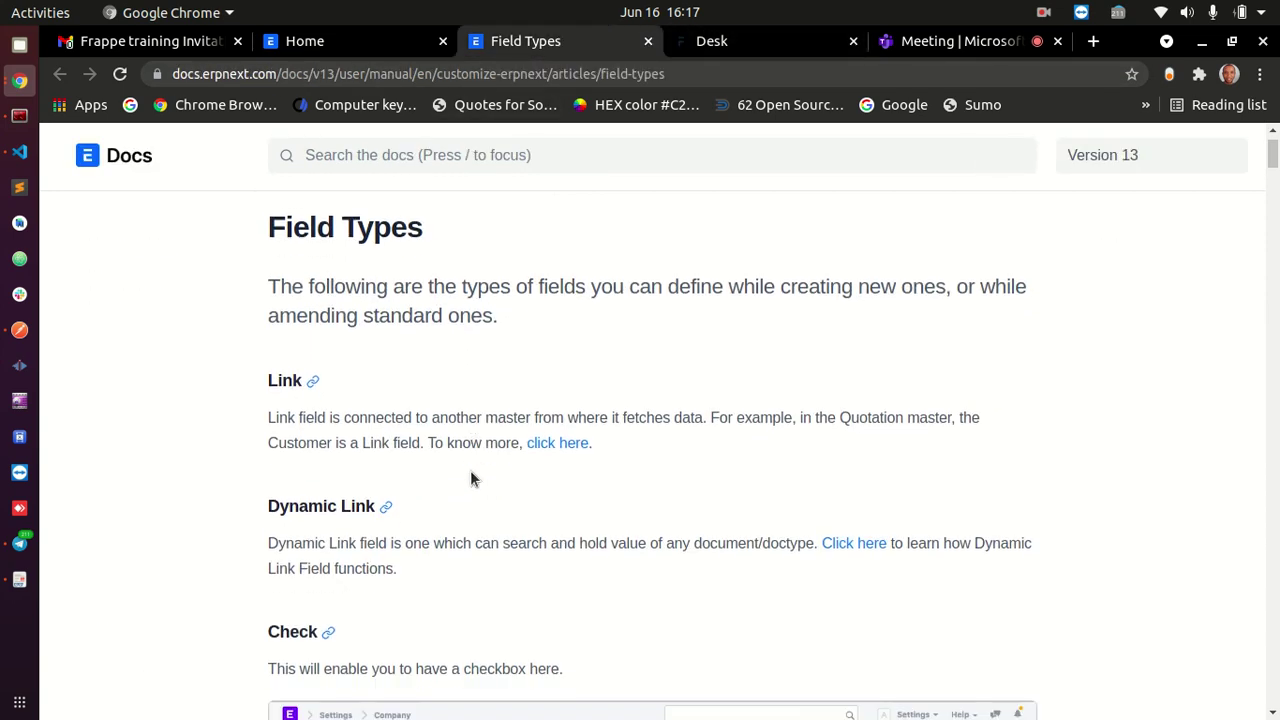
pyautogui.scroll(-1, 470, 478)
pyautogui.doubleClick(284, 330)
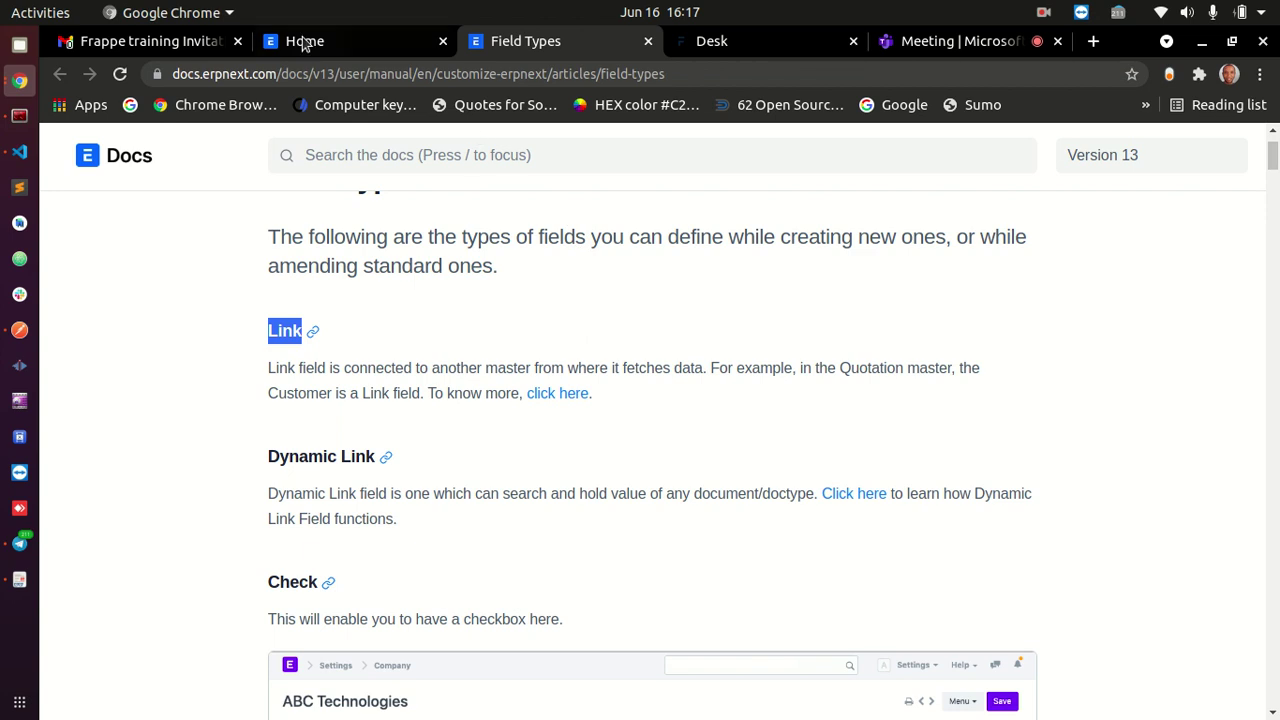
# - Return to the local ERPNext site and open the Education module
pyautogui.click(344, 42)
pyautogui.scroll(-7, 126, 549)
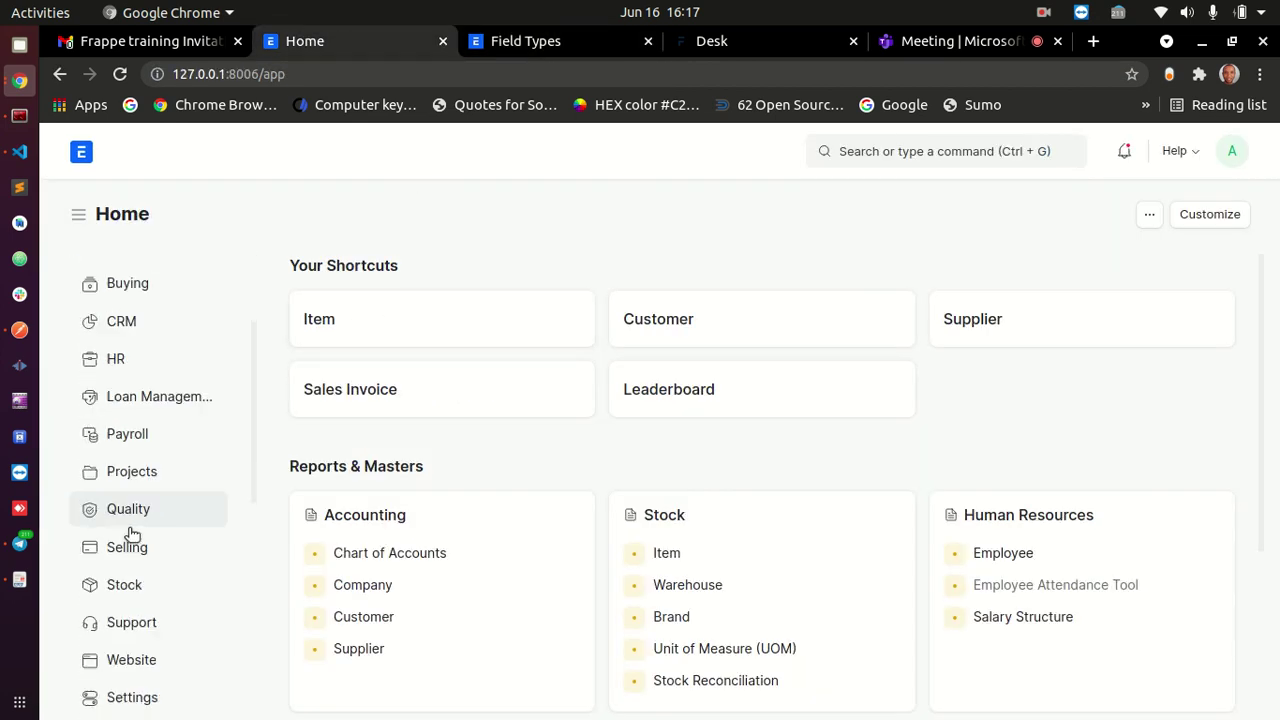
pyautogui.scroll(4, 137, 423)
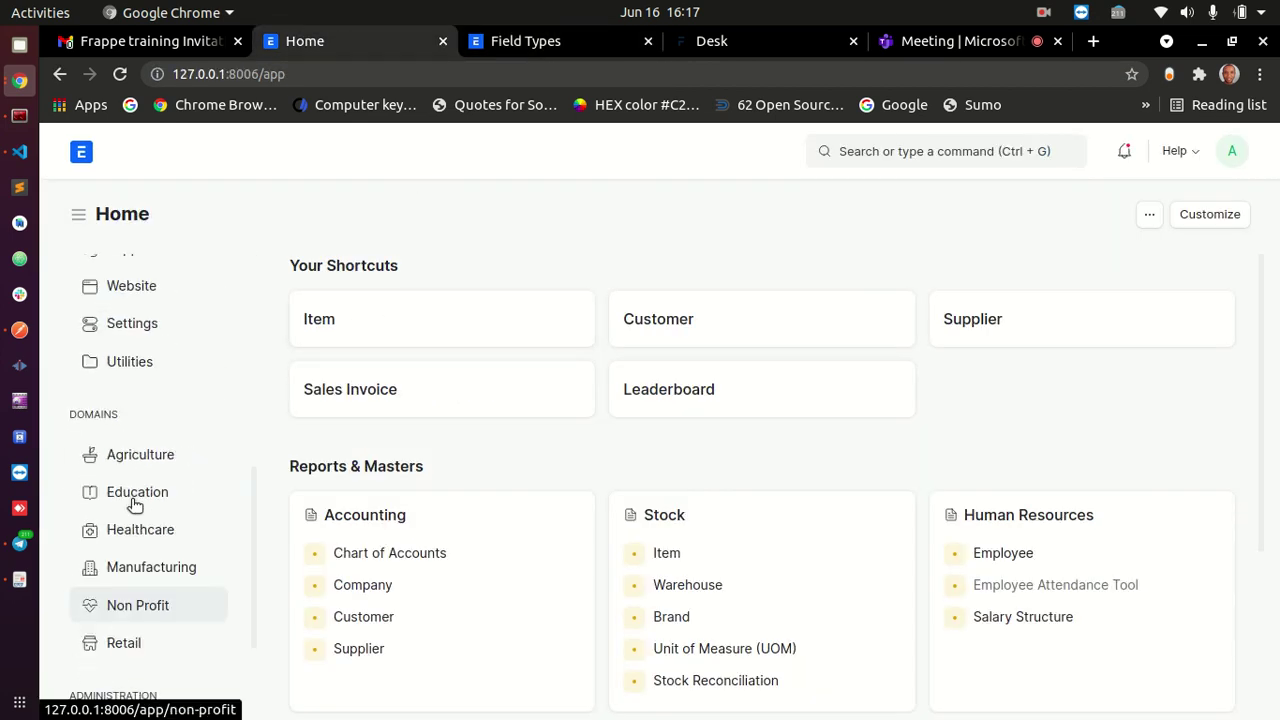
pyautogui.click(135, 510)
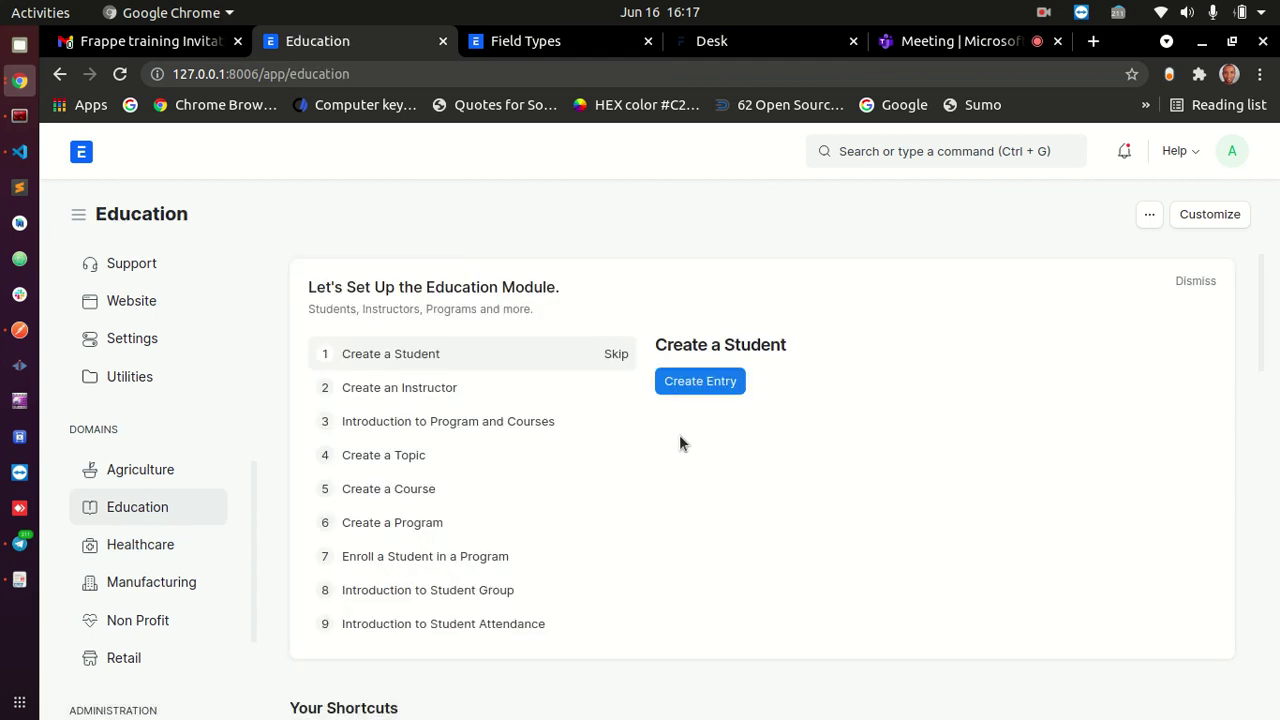
# - Open the Student list from the Education shortcuts and start a new student record in the full form
pyautogui.scroll(-3, 700, 432)
pyautogui.scroll(-1, 722, 432)
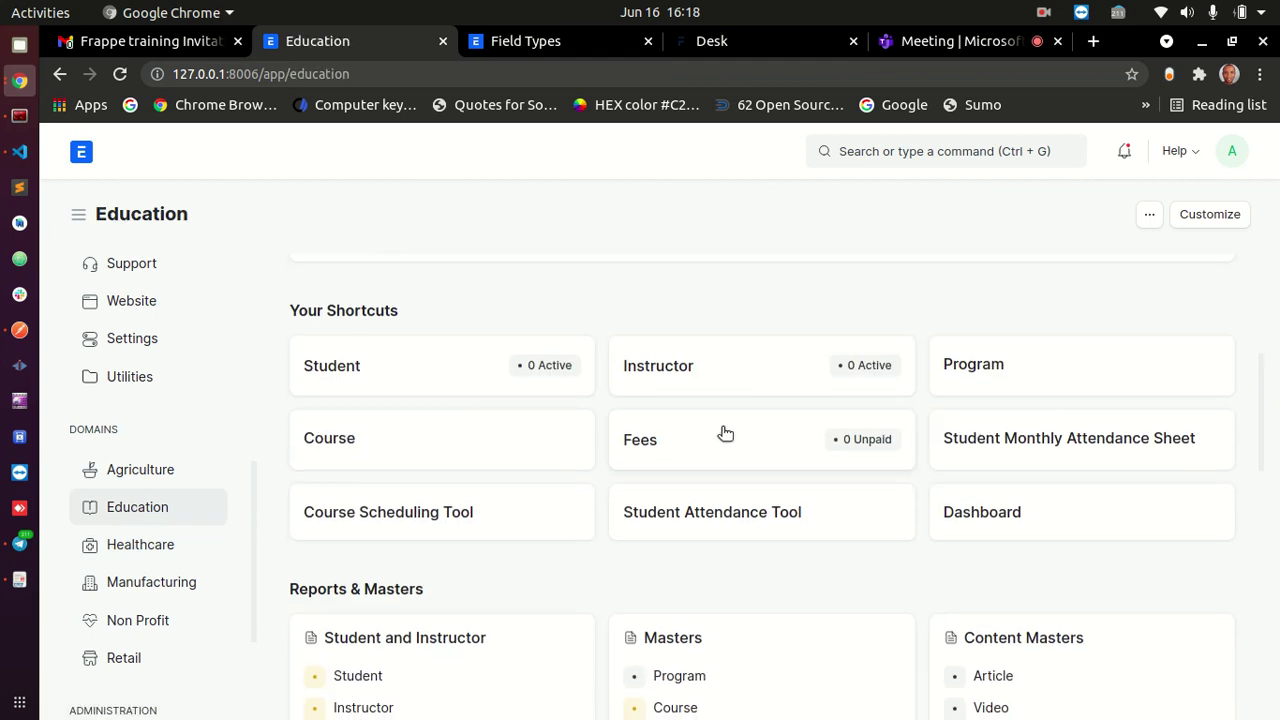
pyautogui.click(386, 375)
pyautogui.click(775, 510)
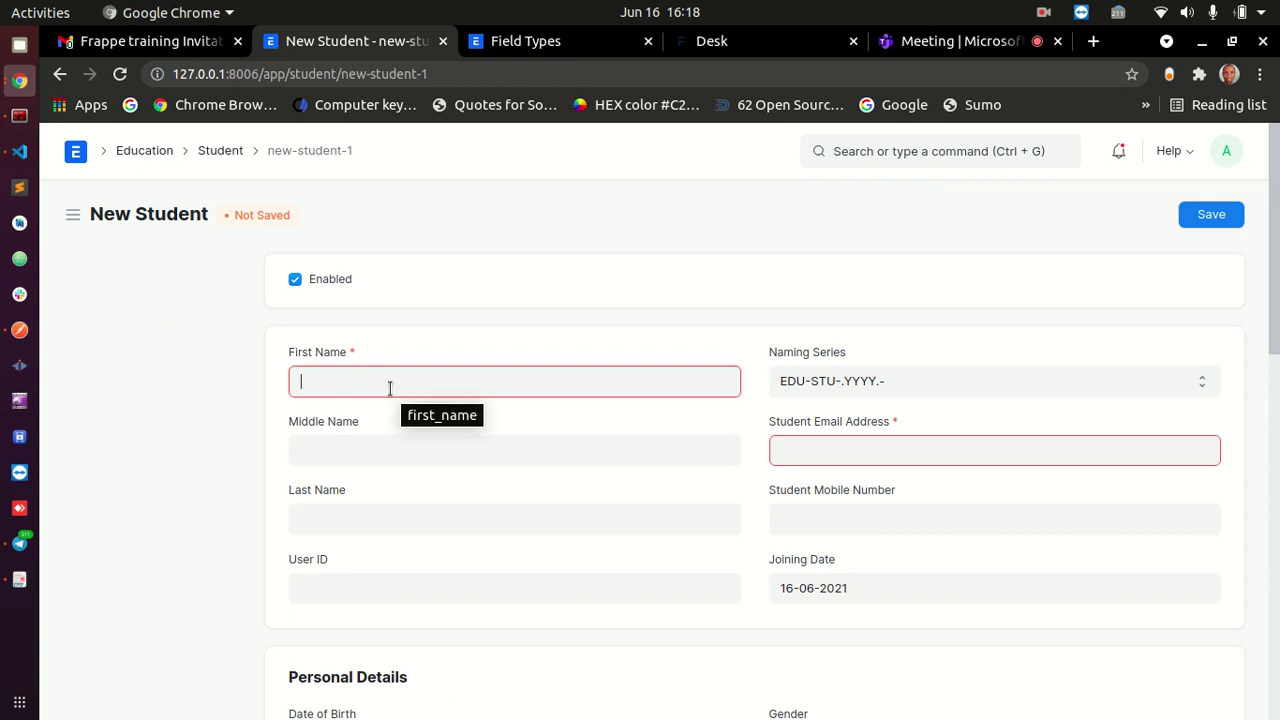
# - Examine the Date of Birth calendar and the Gender field's options in the Personal Details section
pyautogui.scroll(-5, 670, 382)
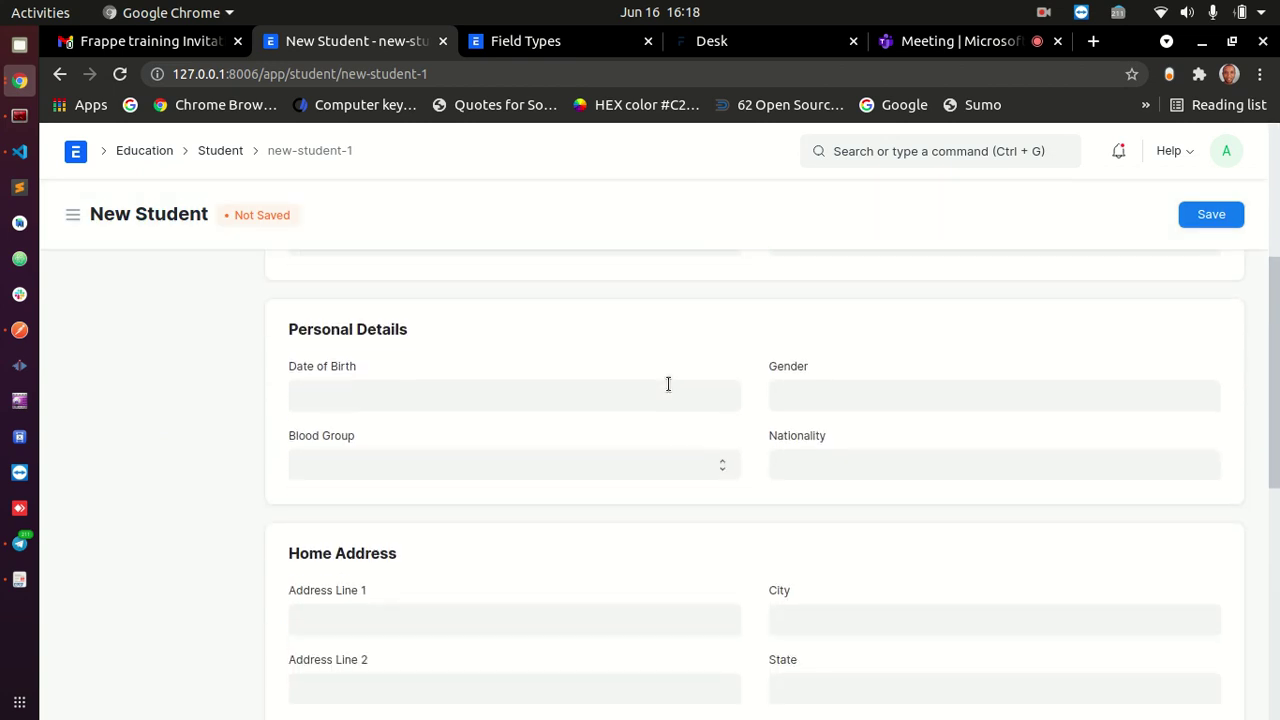
pyautogui.click(517, 397)
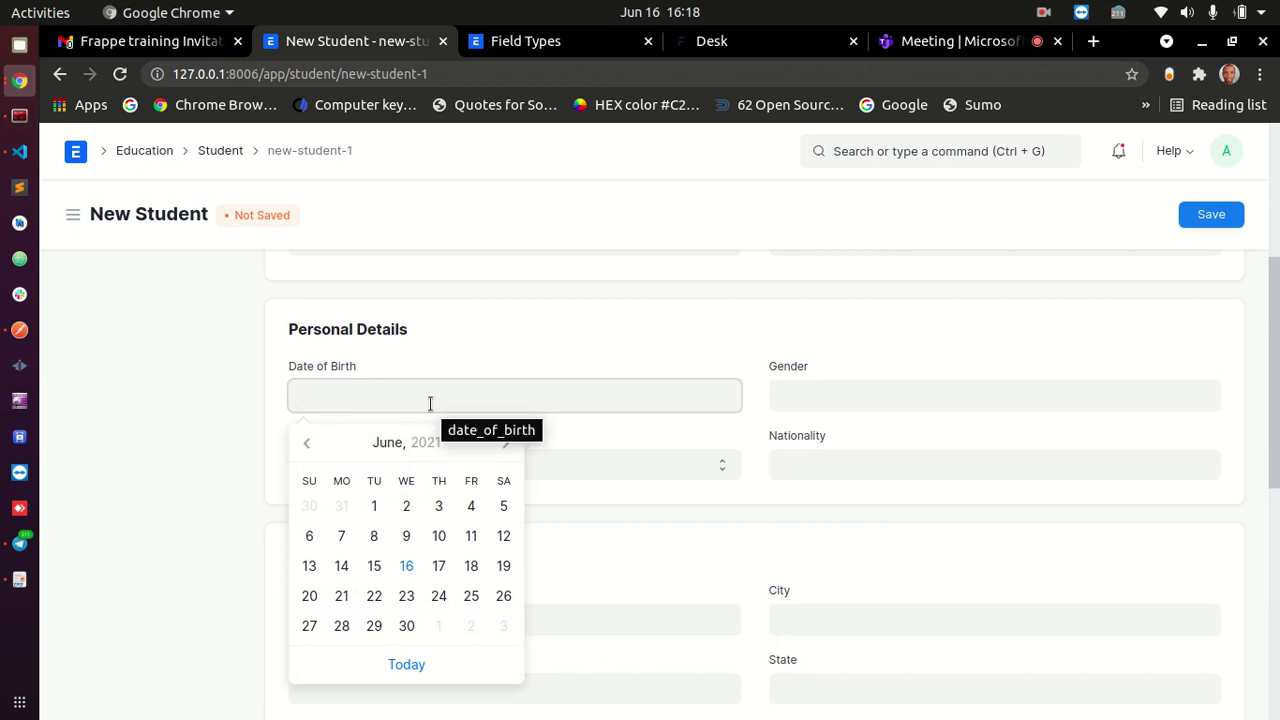
pyautogui.click(838, 406)
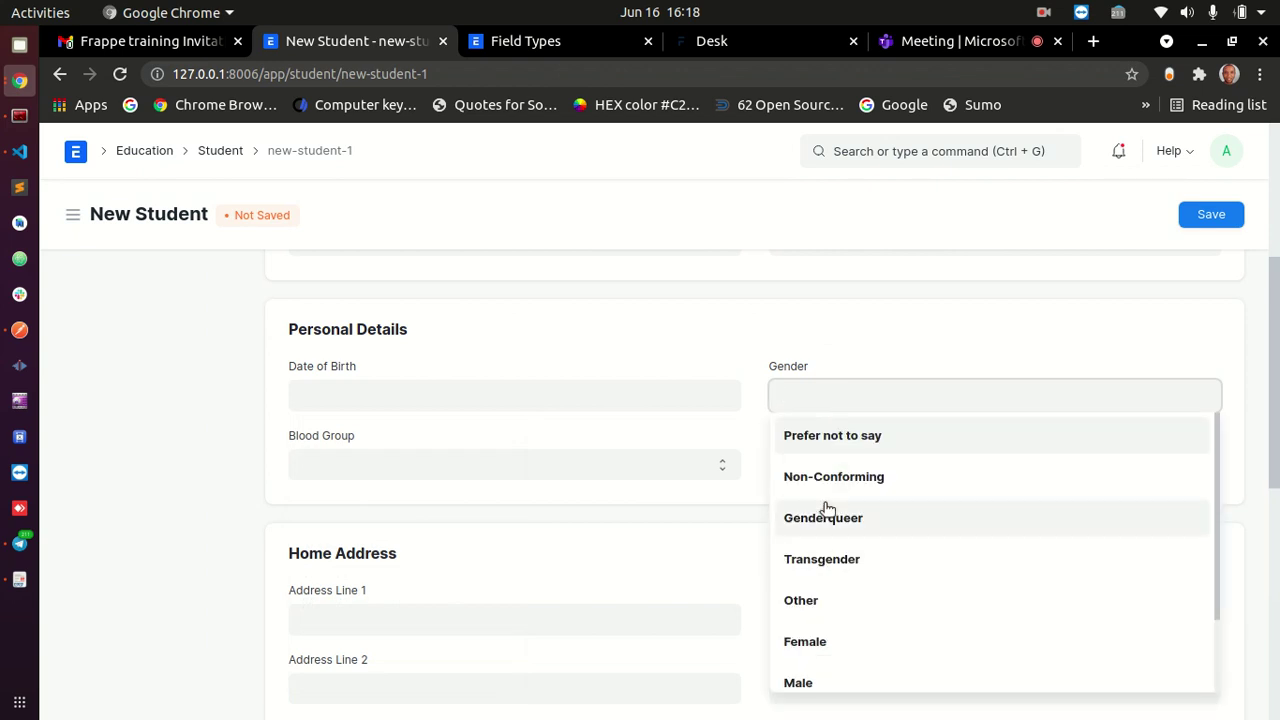
pyautogui.scroll(-5, 828, 555)
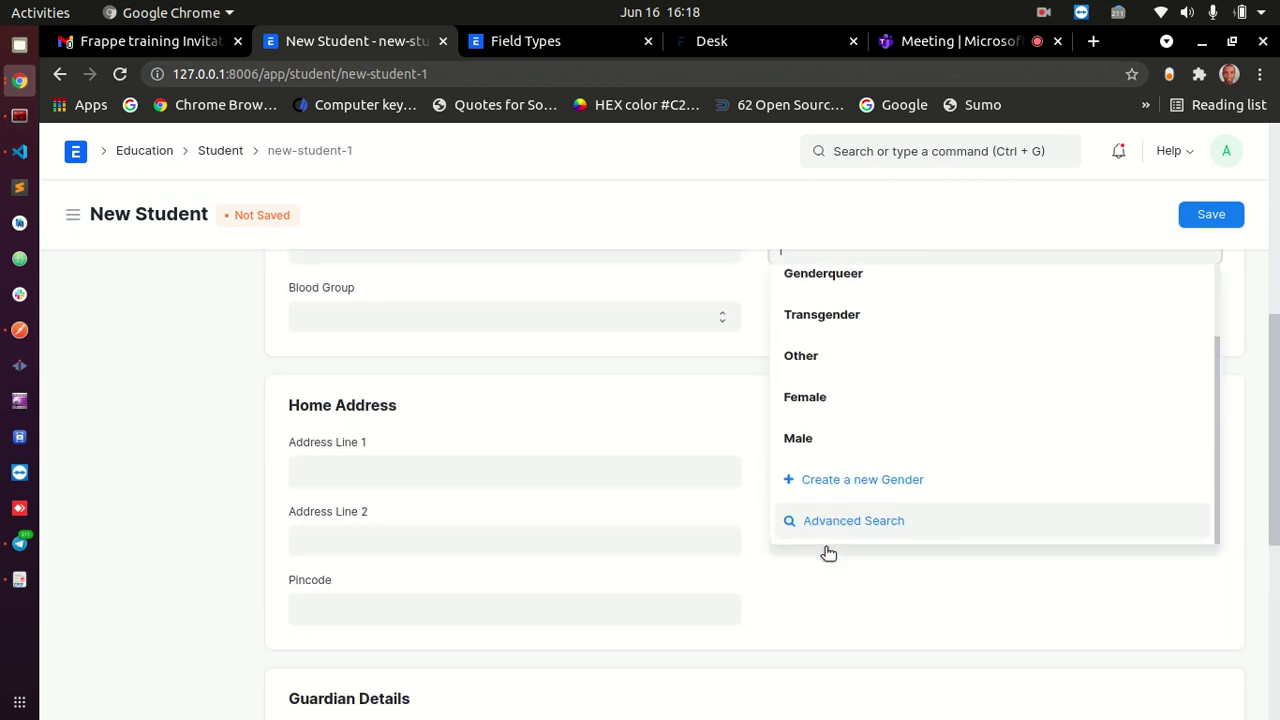
pyautogui.scroll(5, 832, 540)
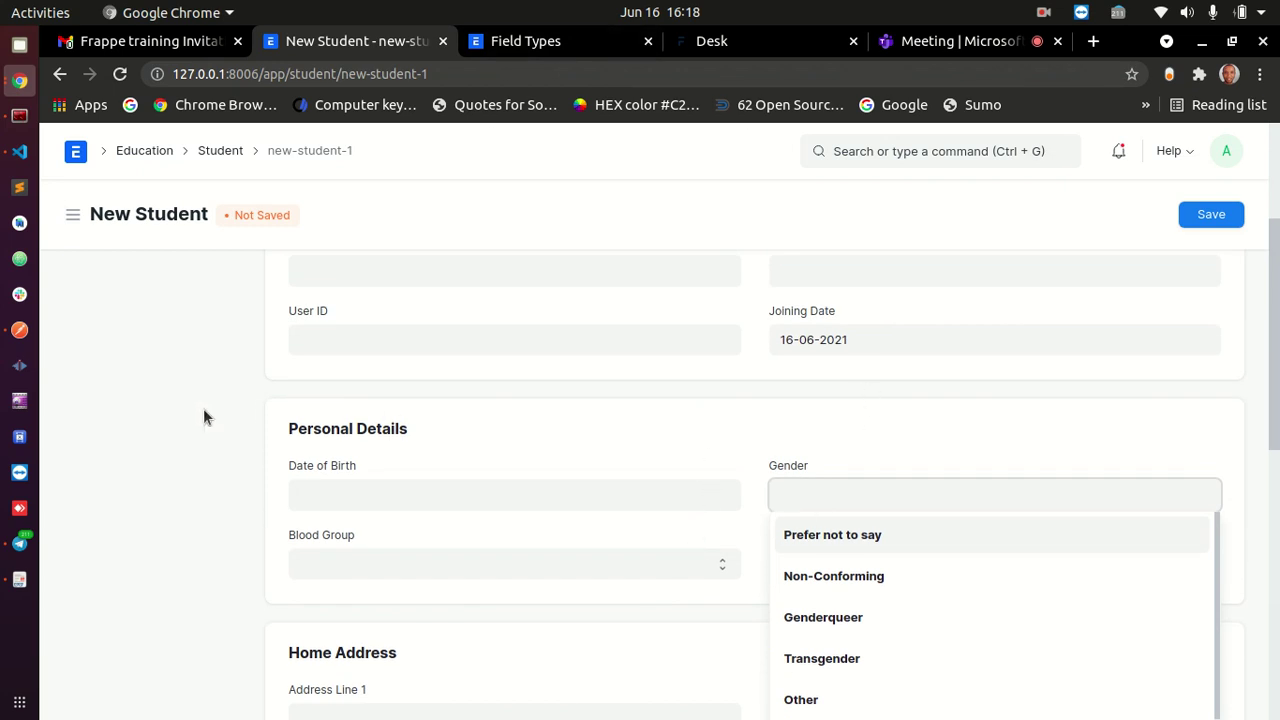
pyautogui.click(226, 481)
pyautogui.click(836, 489)
# - Examine the First Name field and the full list of Gender options in the New Student form
pyautogui.scroll(3, 781, 462)
pyautogui.click(426, 381)
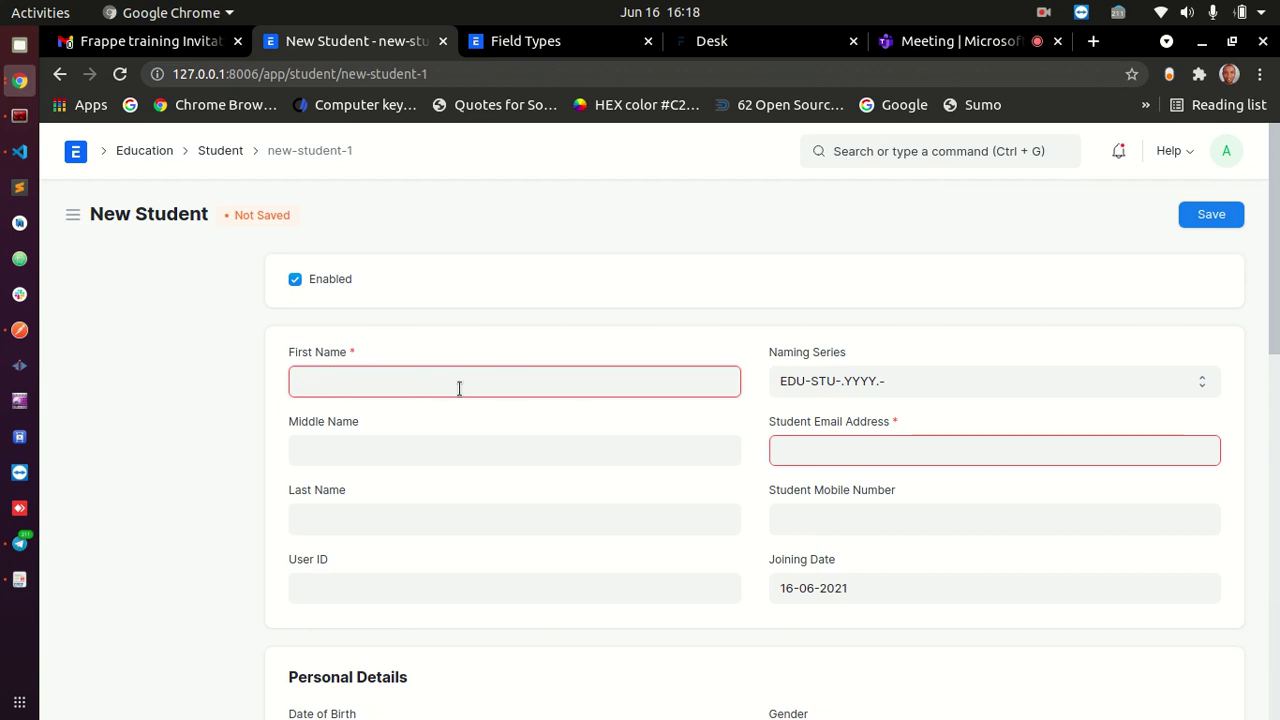
pyautogui.scroll(-4, 462, 387)
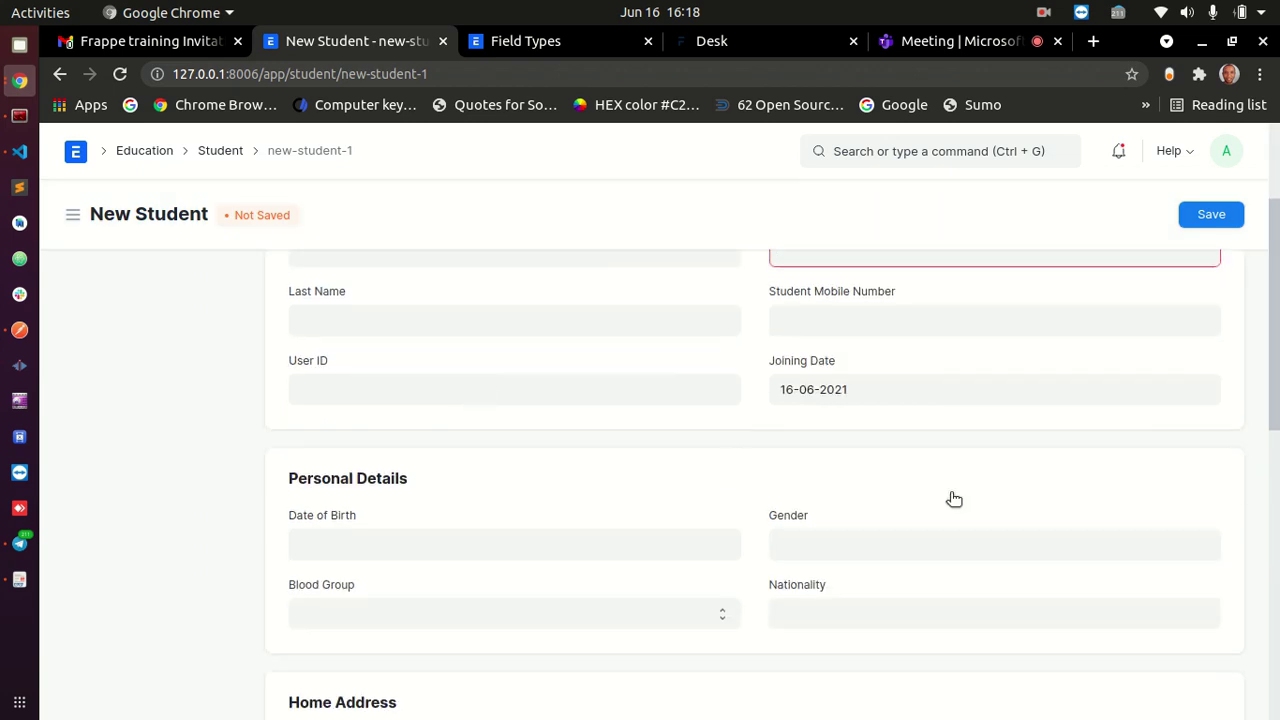
pyautogui.click(852, 551)
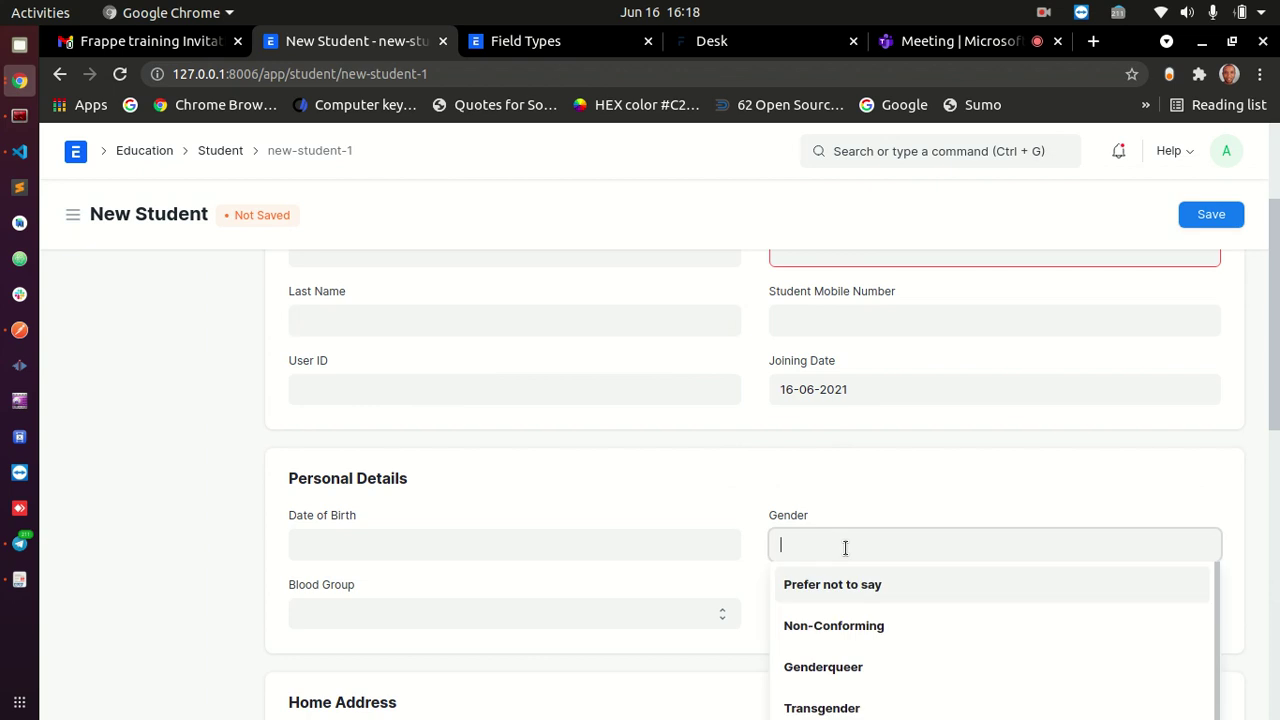
pyautogui.scroll(-4, 847, 540)
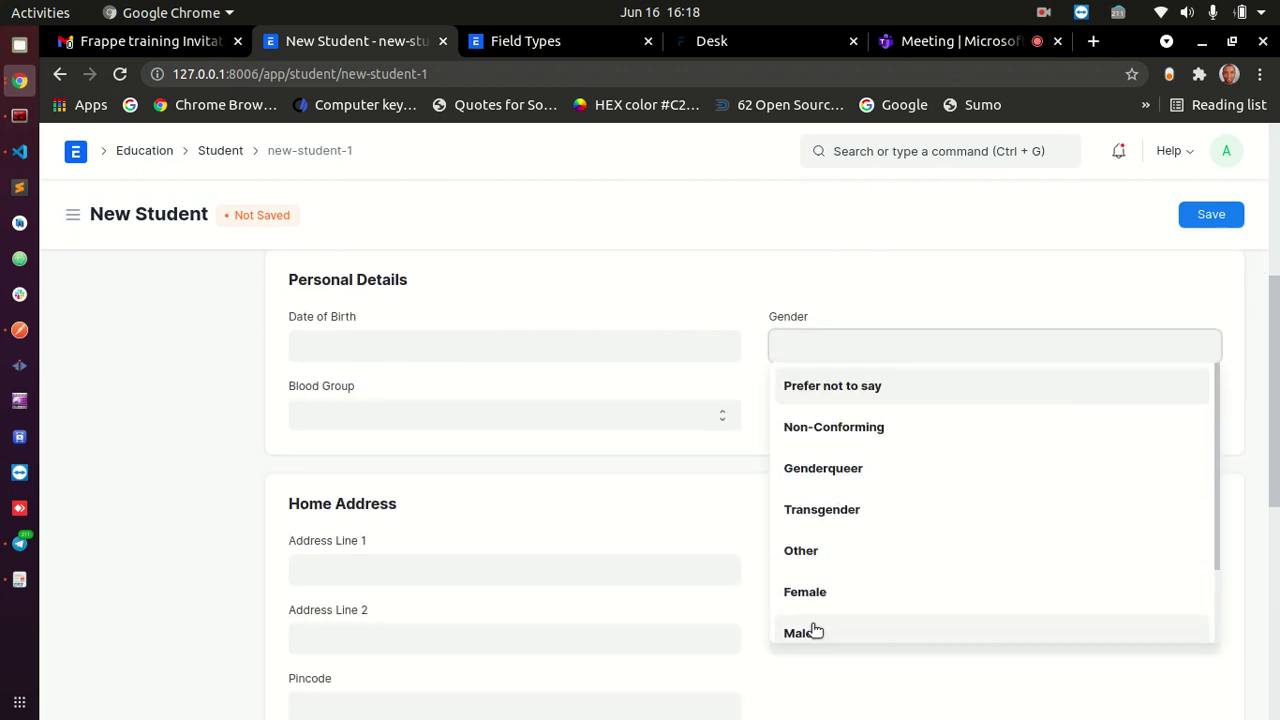
pyautogui.scroll(-2, 815, 625)
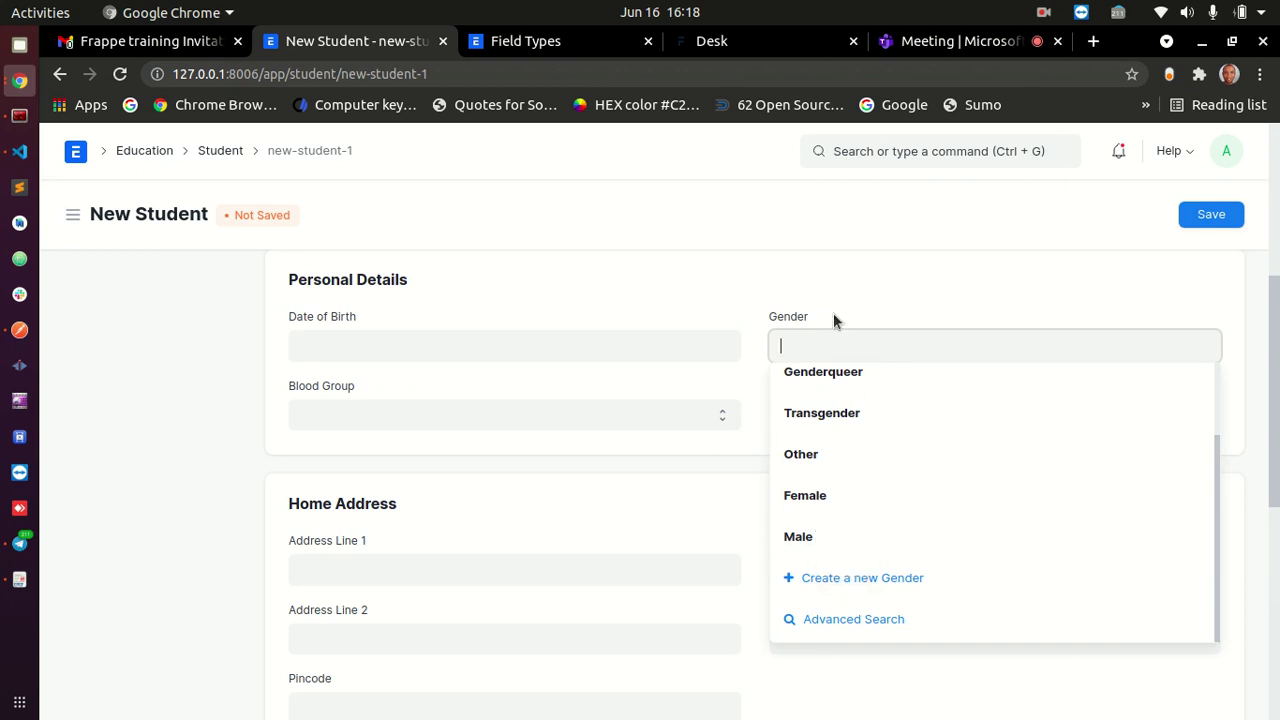
pyautogui.scroll(1, 845, 514)
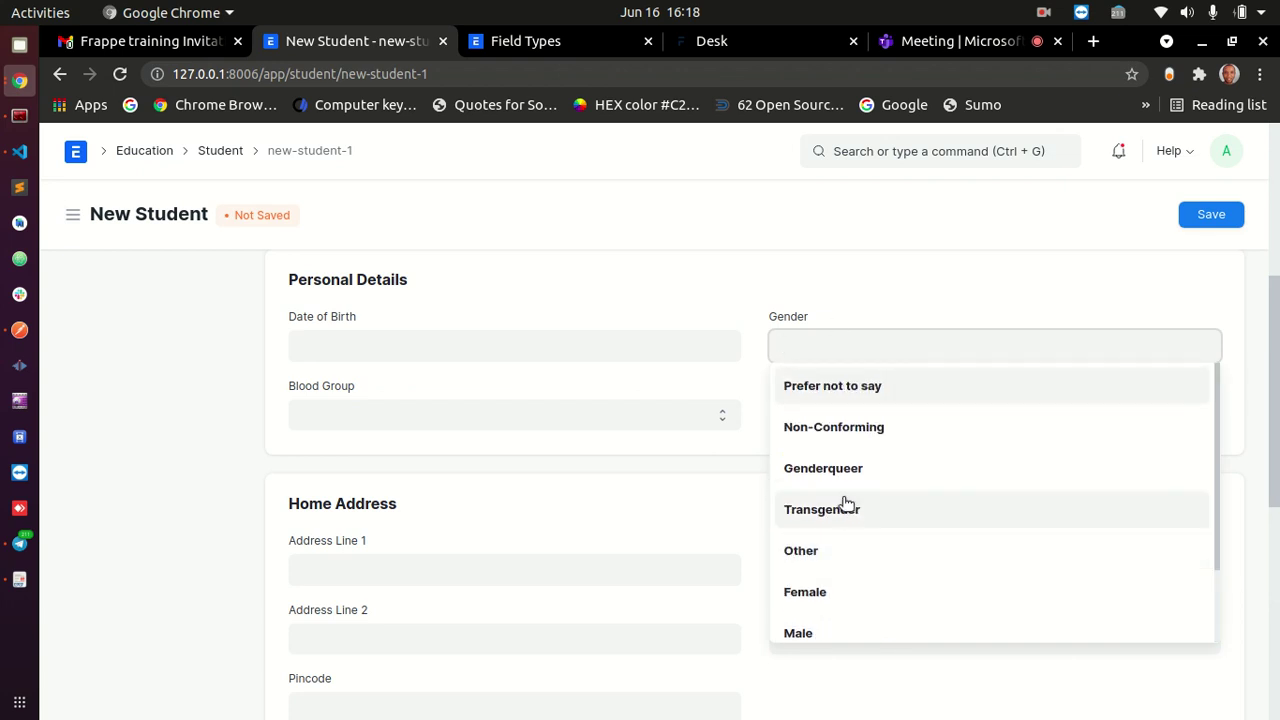
pyautogui.scroll(3, 845, 508)
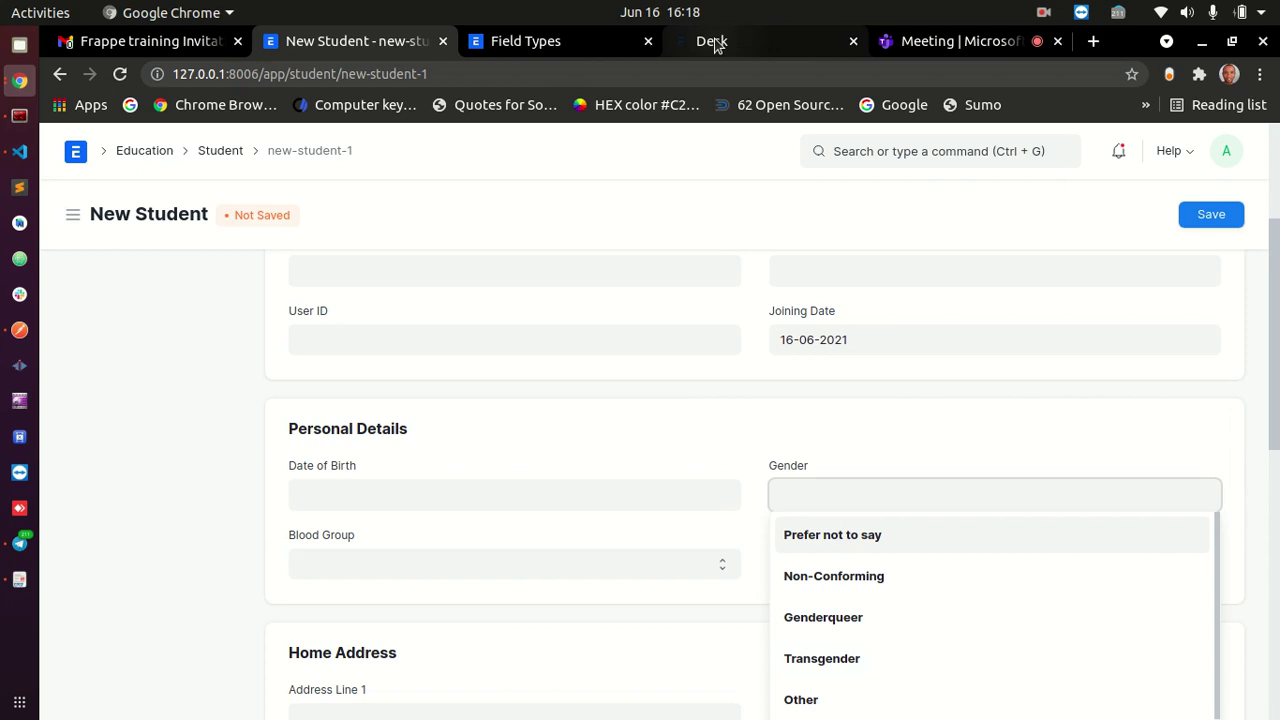
# - Go back to the Field Types article and highlight the Link heading
pyautogui.click(522, 43)
pyautogui.click(405, 335)
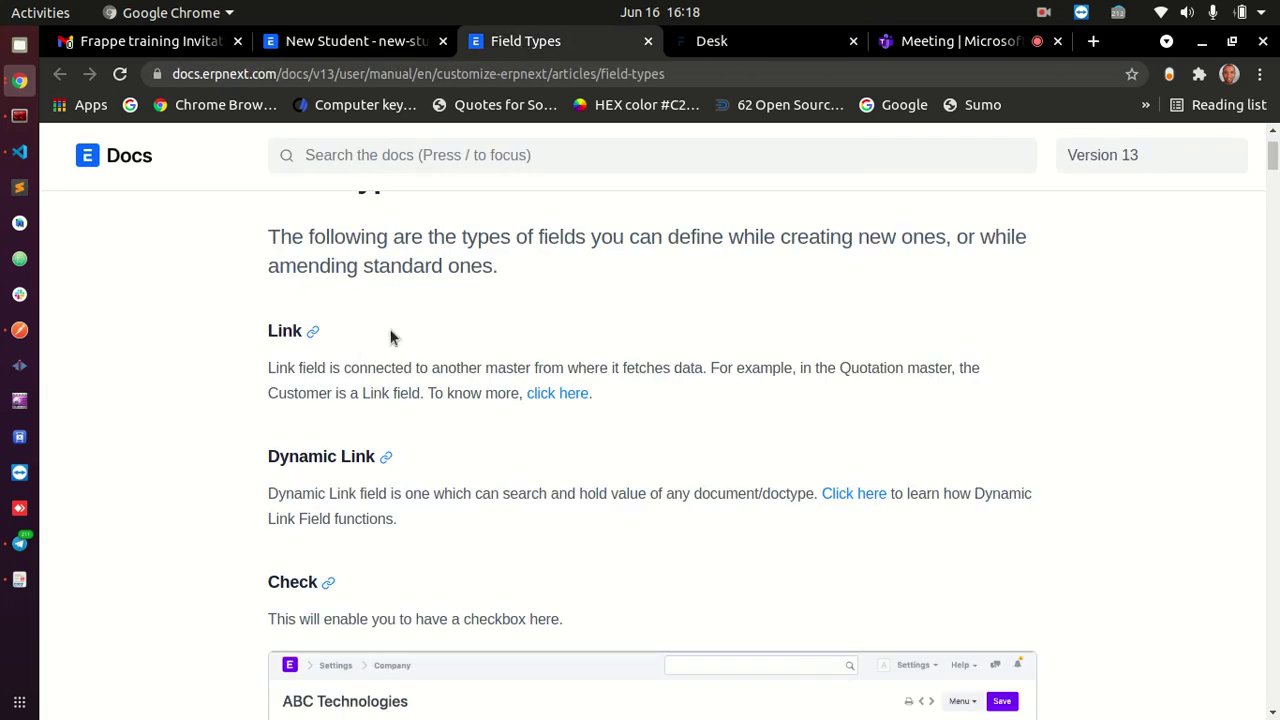
pyautogui.doubleClick(285, 331)
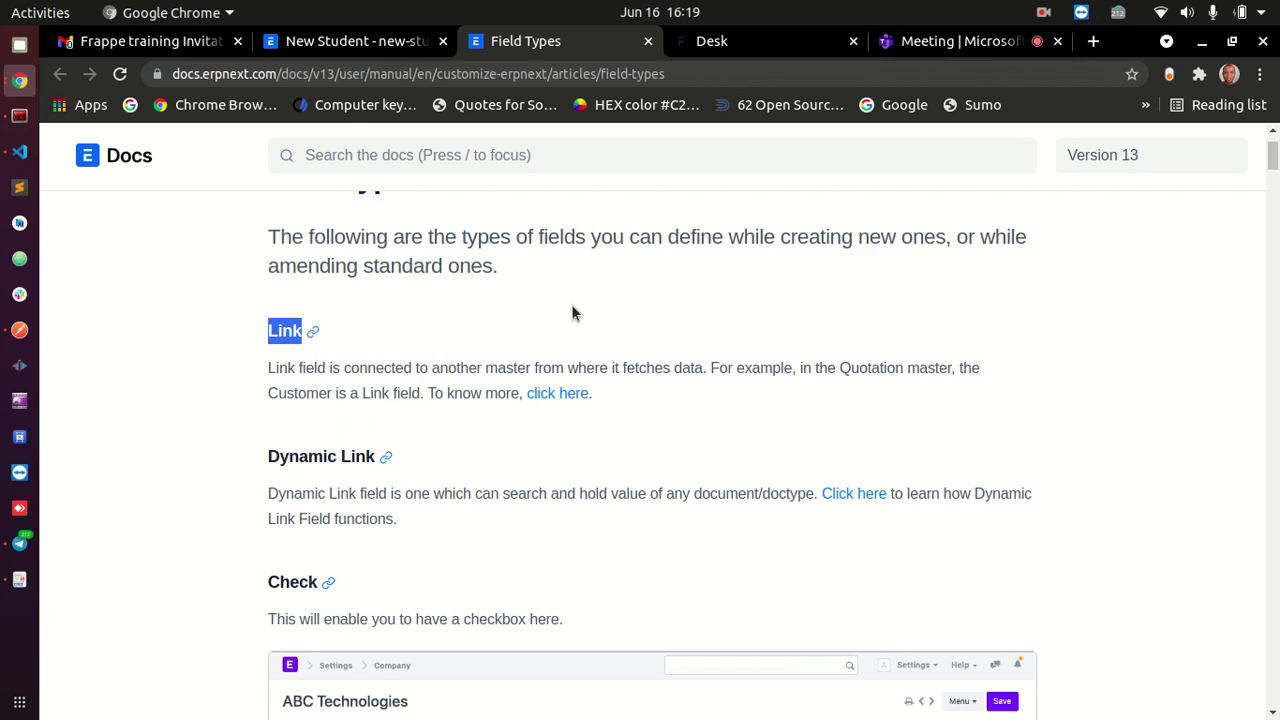
pyautogui.click(270, 329)
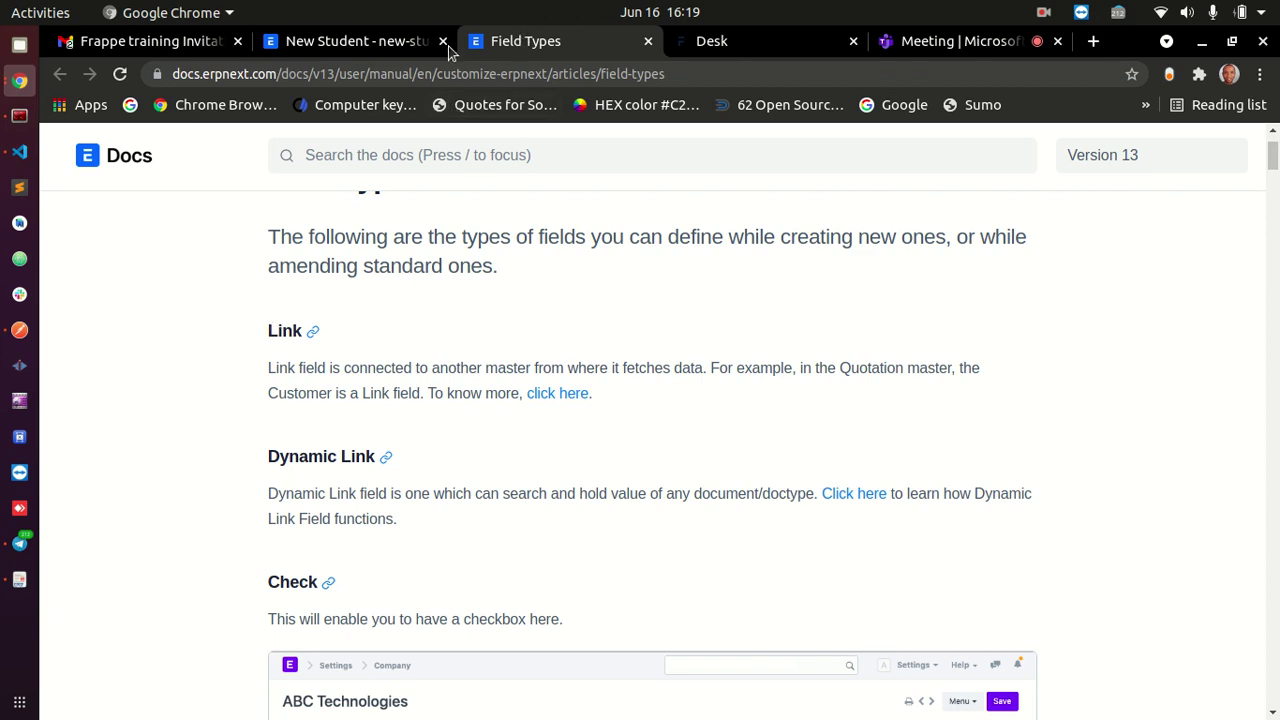
# - Return to the New Student form and review the choices offered by the Gender field
pyautogui.click(397, 45)
pyautogui.scroll(5, 670, 445)
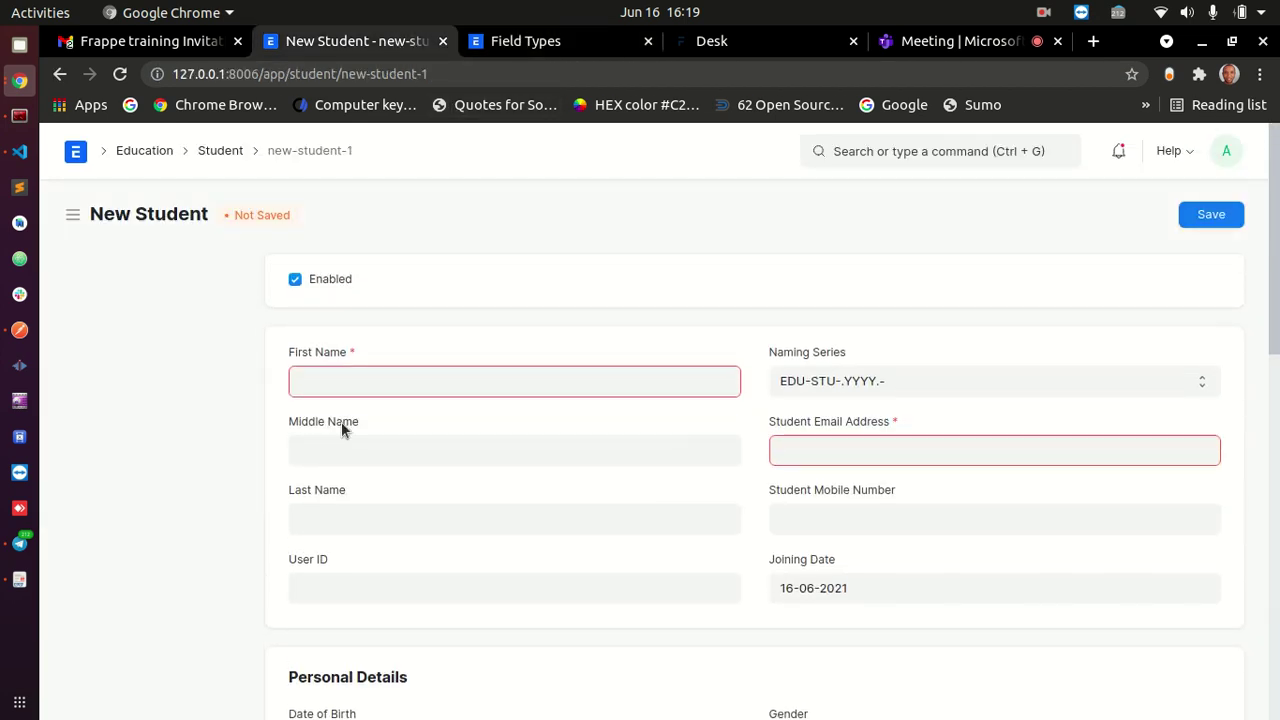
pyautogui.scroll(-3, 960, 455)
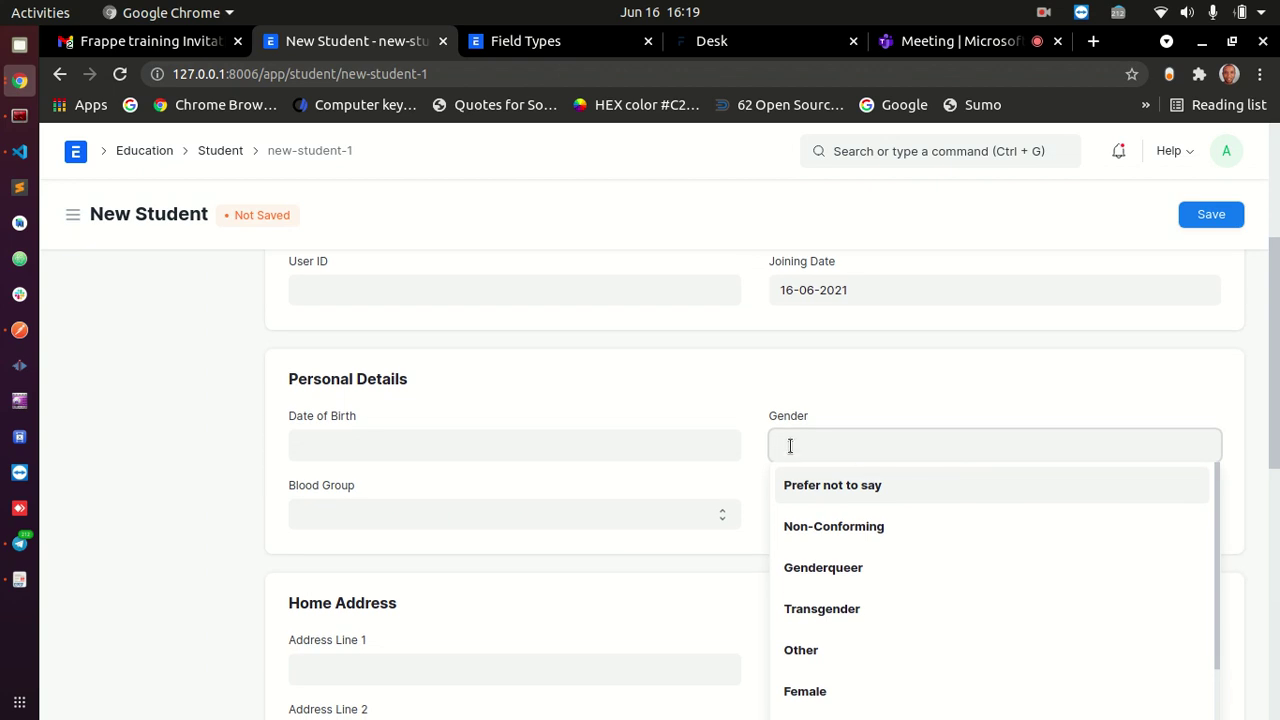
pyautogui.click(811, 419)
pyautogui.click(822, 447)
pyautogui.scroll(-1, 825, 528)
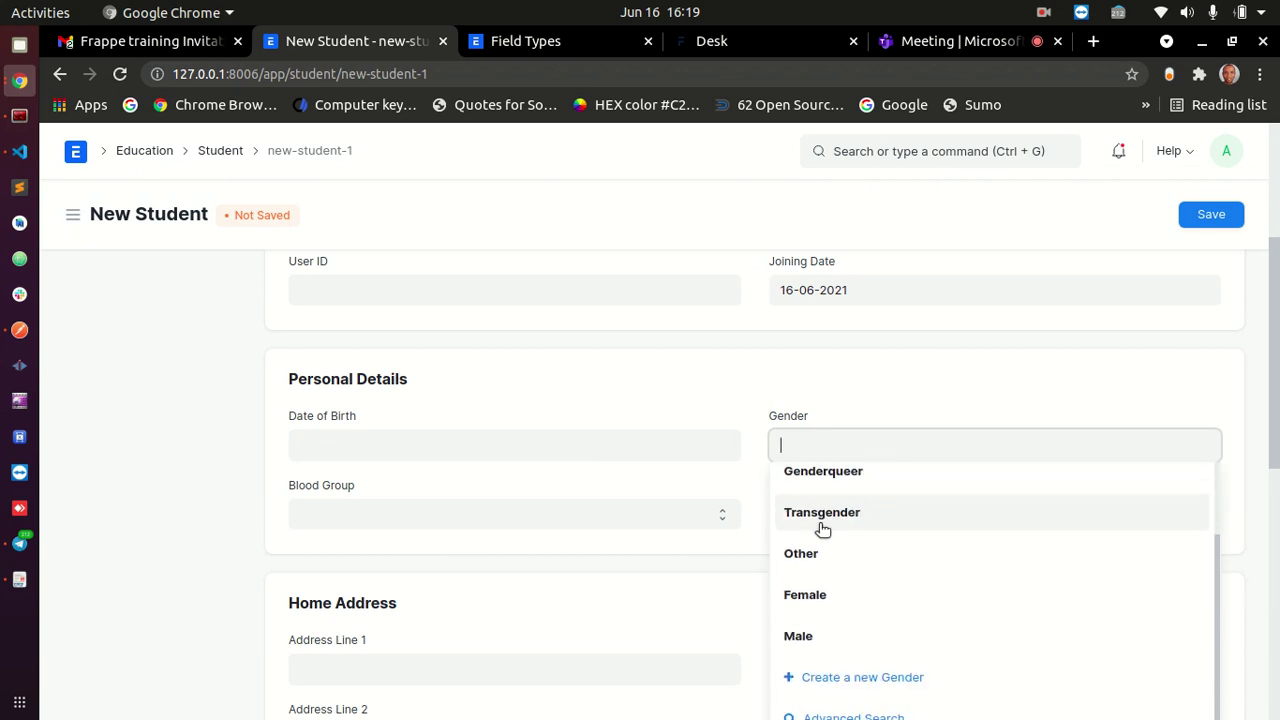
pyautogui.scroll(1, 822, 527)
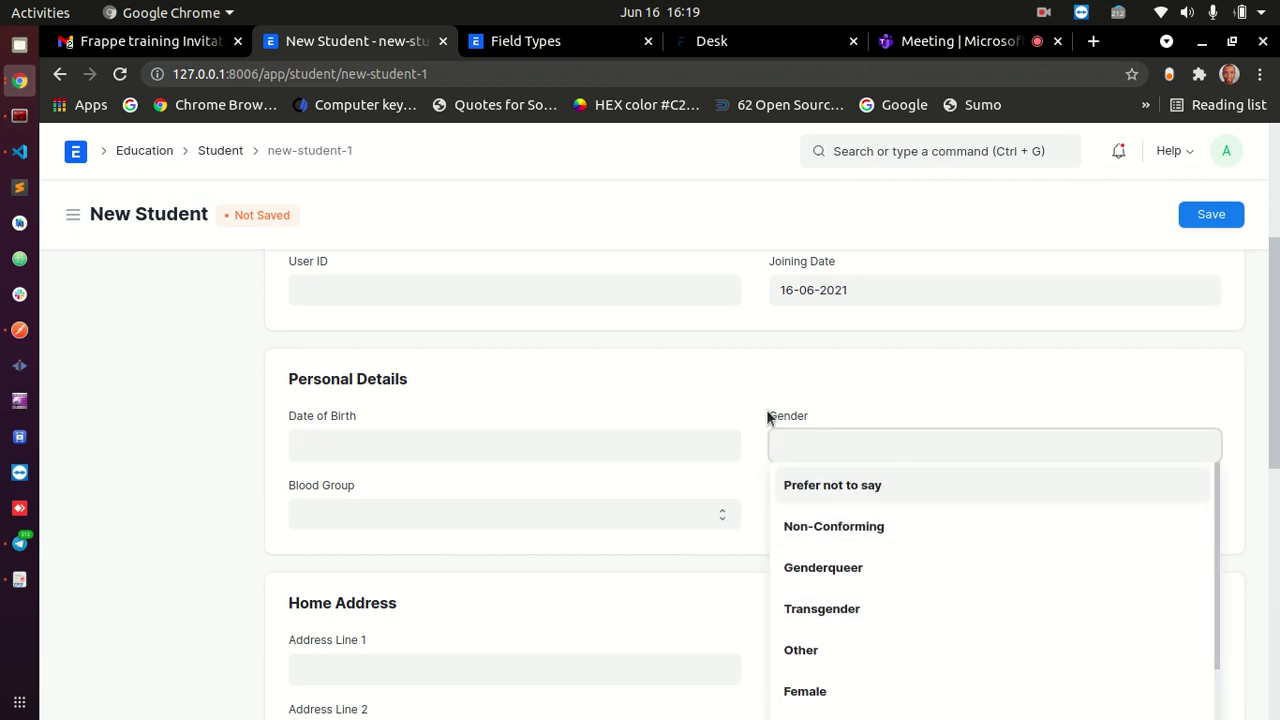
# - Reopen the Gender list and examine its Create a new Gender and Advanced Search entries
pyautogui.click(795, 395)
pyautogui.click(832, 440)
pyautogui.scroll(-2, 829, 531)
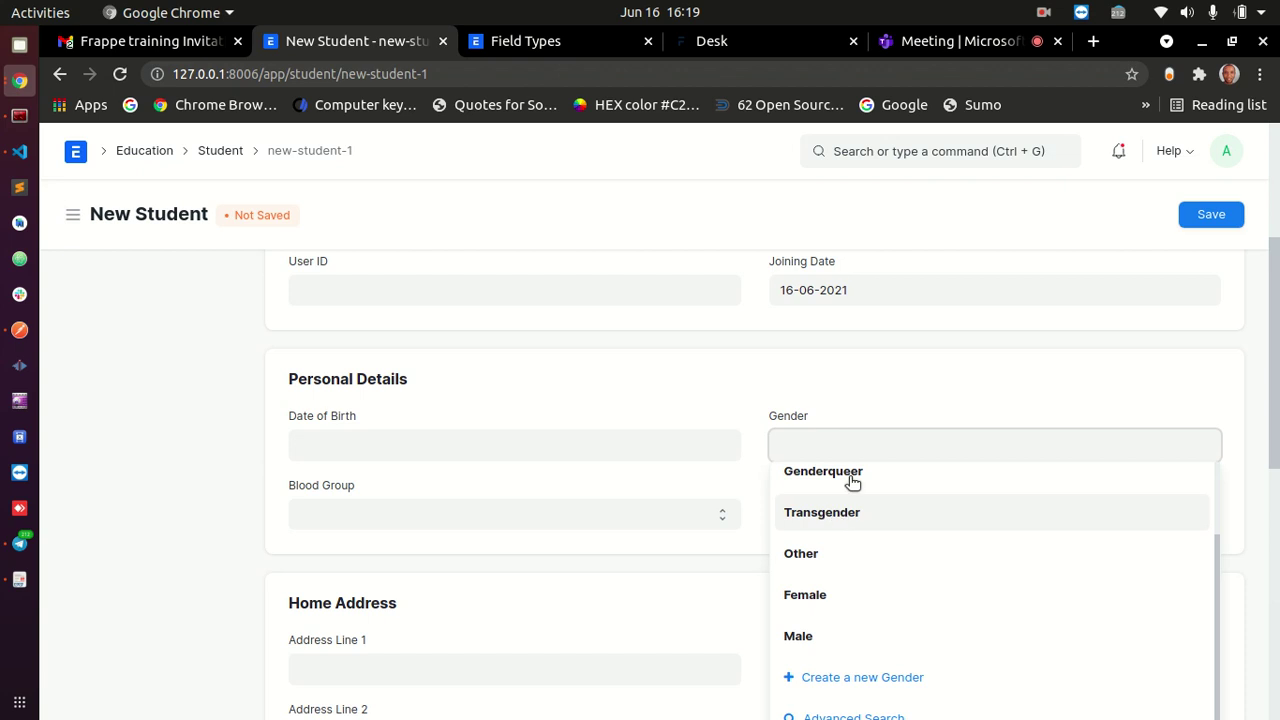
pyautogui.scroll(-1, 690, 398)
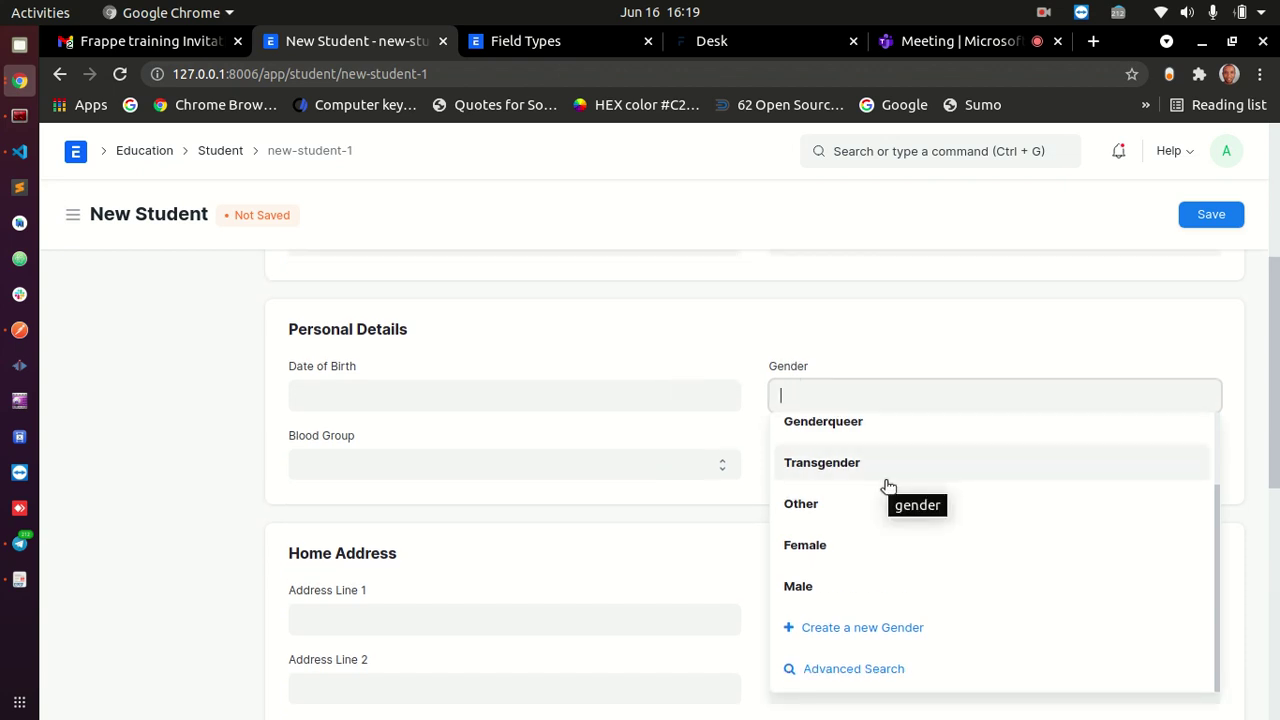
pyautogui.scroll(-2, 843, 564)
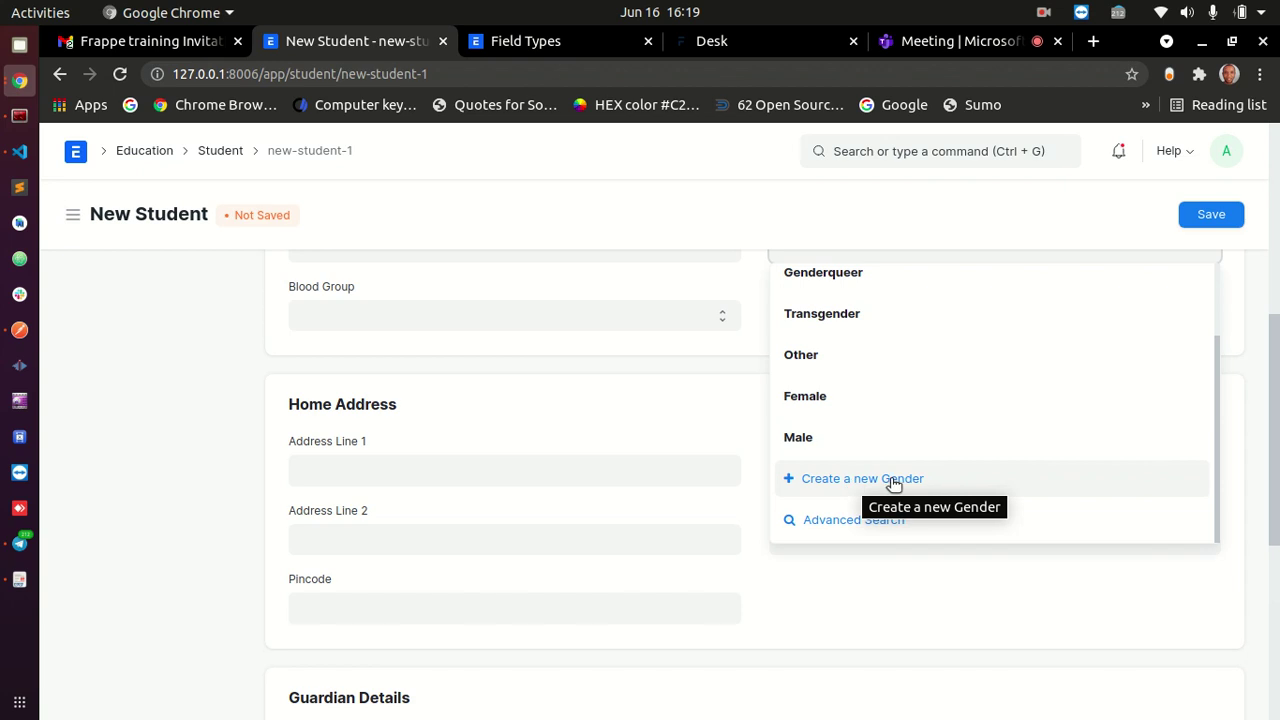
pyautogui.scroll(1, 850, 434)
pyautogui.scroll(-1, 852, 435)
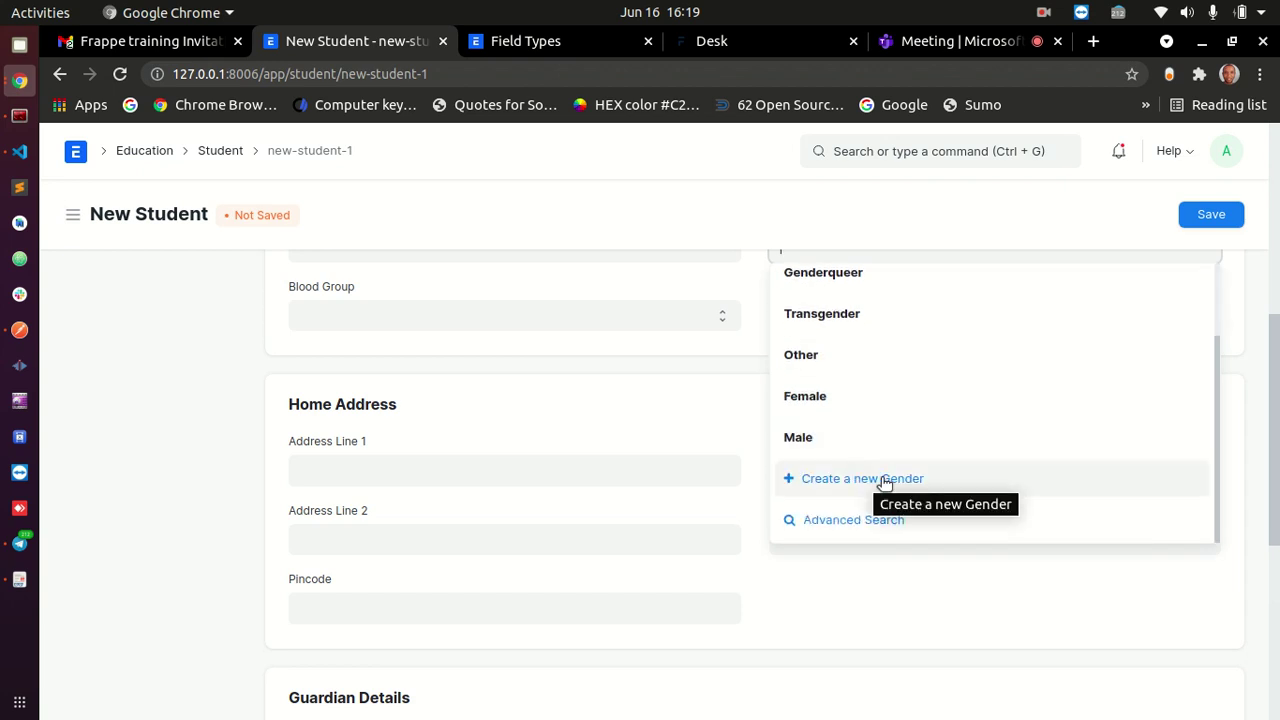
pyautogui.scroll(2, 885, 476)
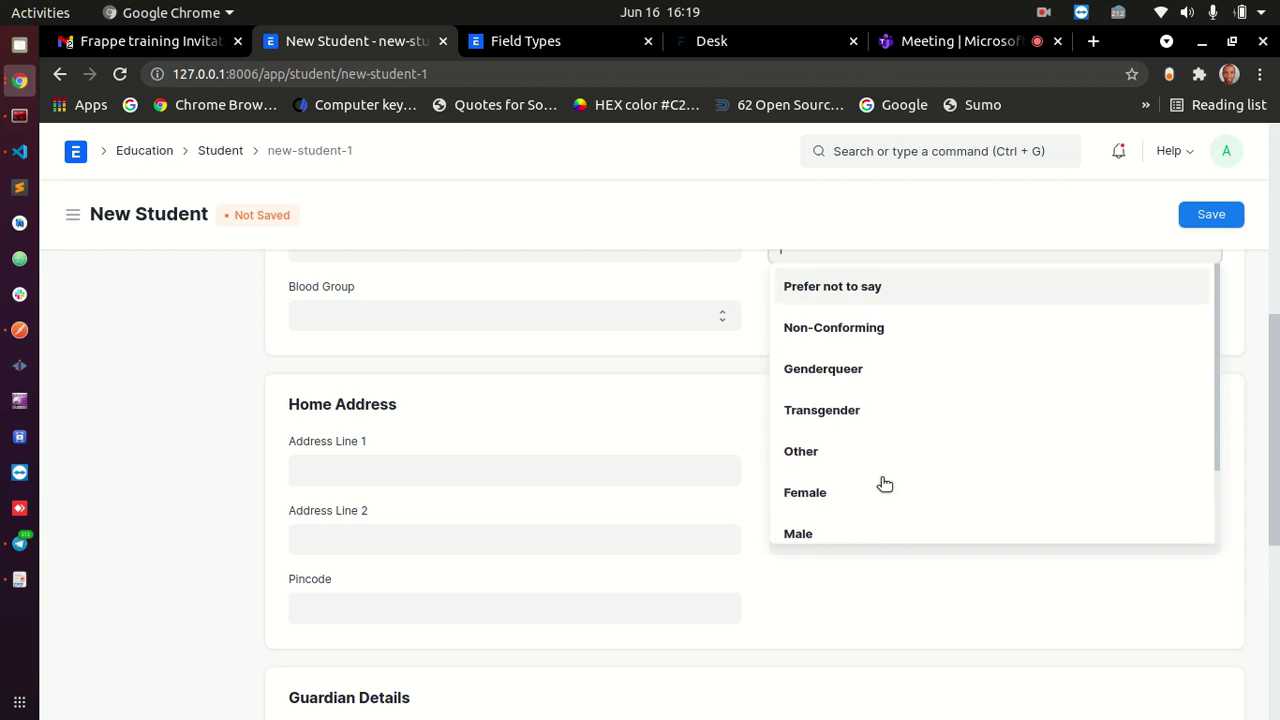
# - Highlight the Link and Dynamic Link headings in the Field Types article
pyautogui.doubleClick(278, 331)
pyautogui.scroll(-2, 282, 345)
pyautogui.moveTo(266, 362); pyautogui.dragTo(511, 359)
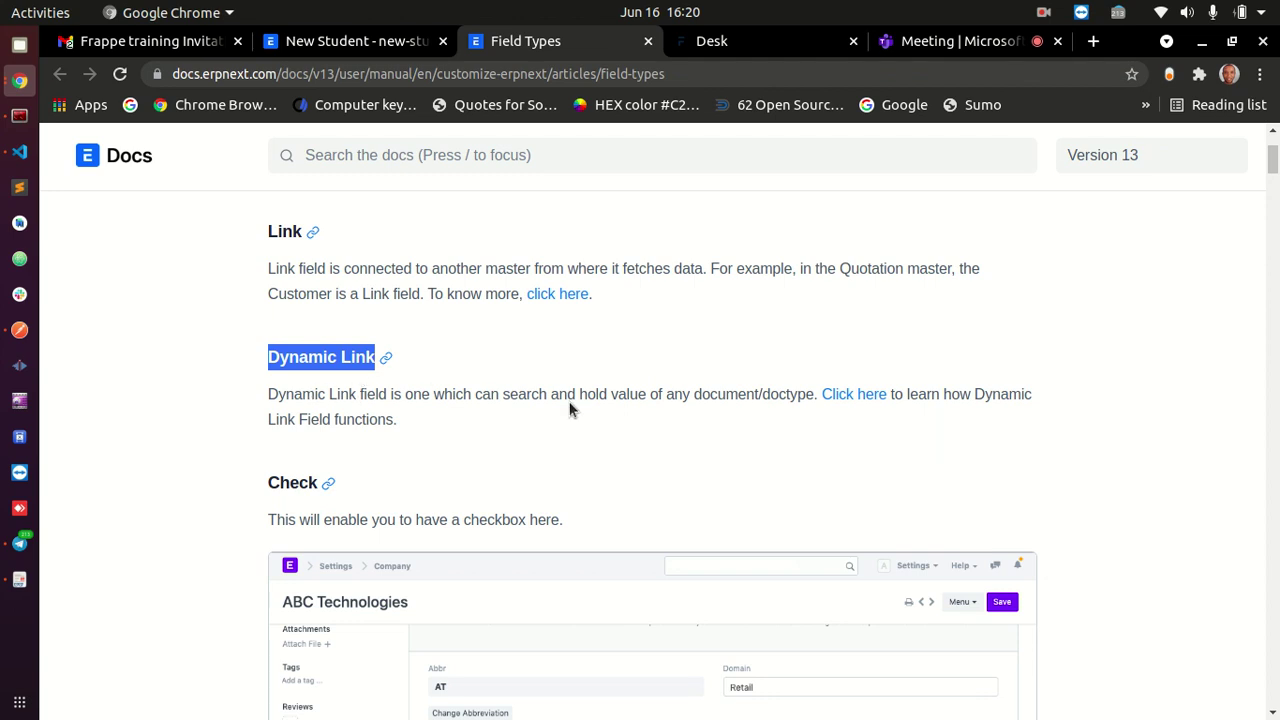
pyautogui.hotkey('ctrl', 'shift', 'Left')
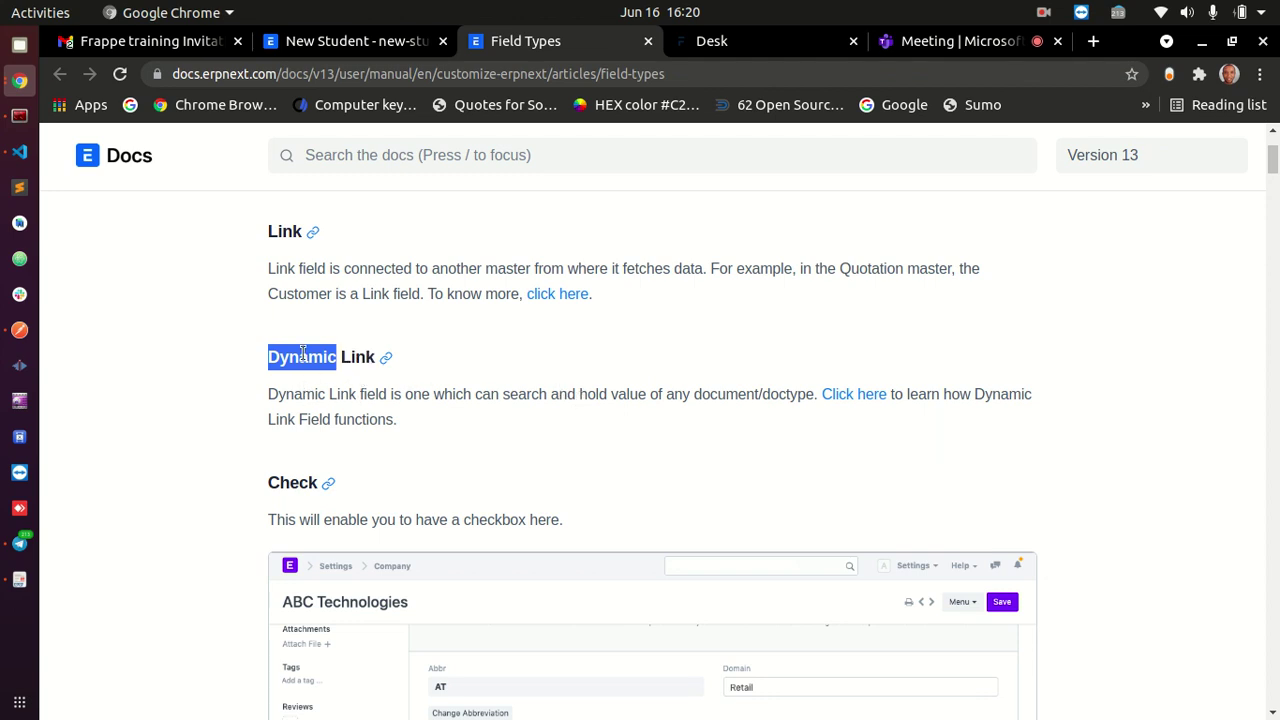
pyautogui.hotkey('ctrl', 'shift', 'Left')
# - Highlight the Check heading in the article and examine its Is Group checkbox example
pyautogui.scroll(-2, 470, 392)
pyautogui.doubleClick(292, 381)
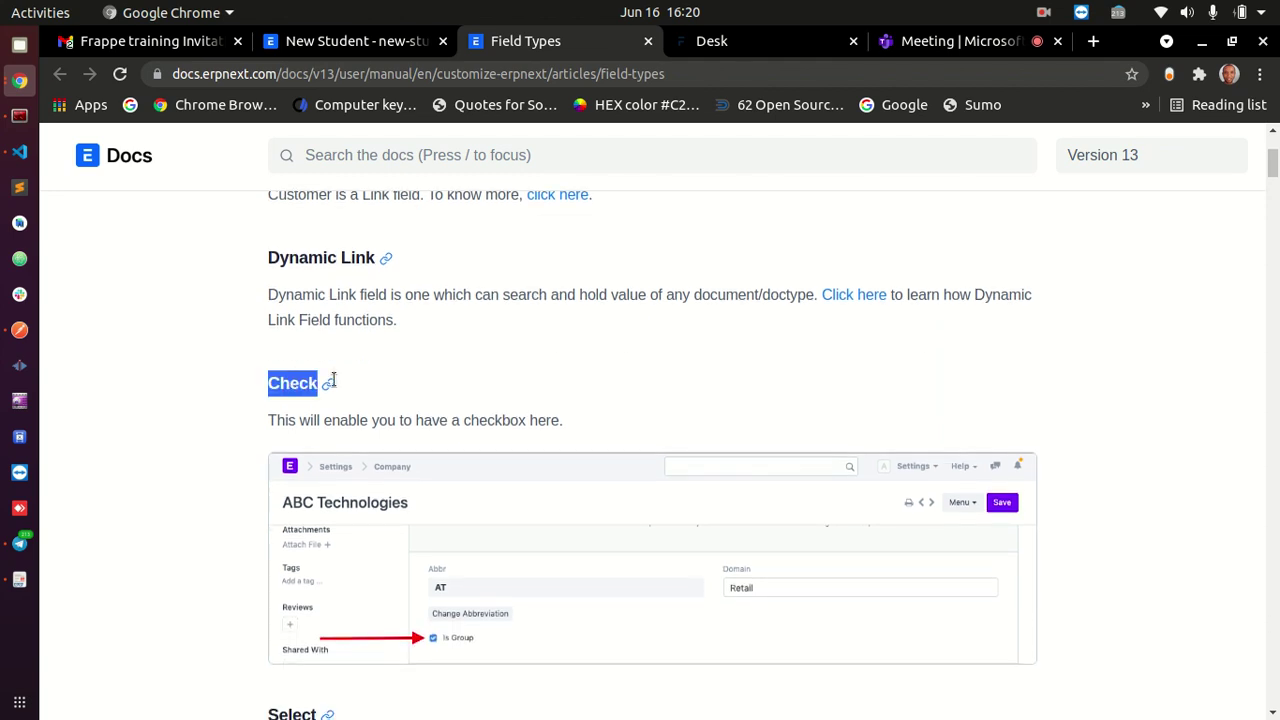
pyautogui.scroll(-3, 643, 371)
pyautogui.scroll(1, 620, 374)
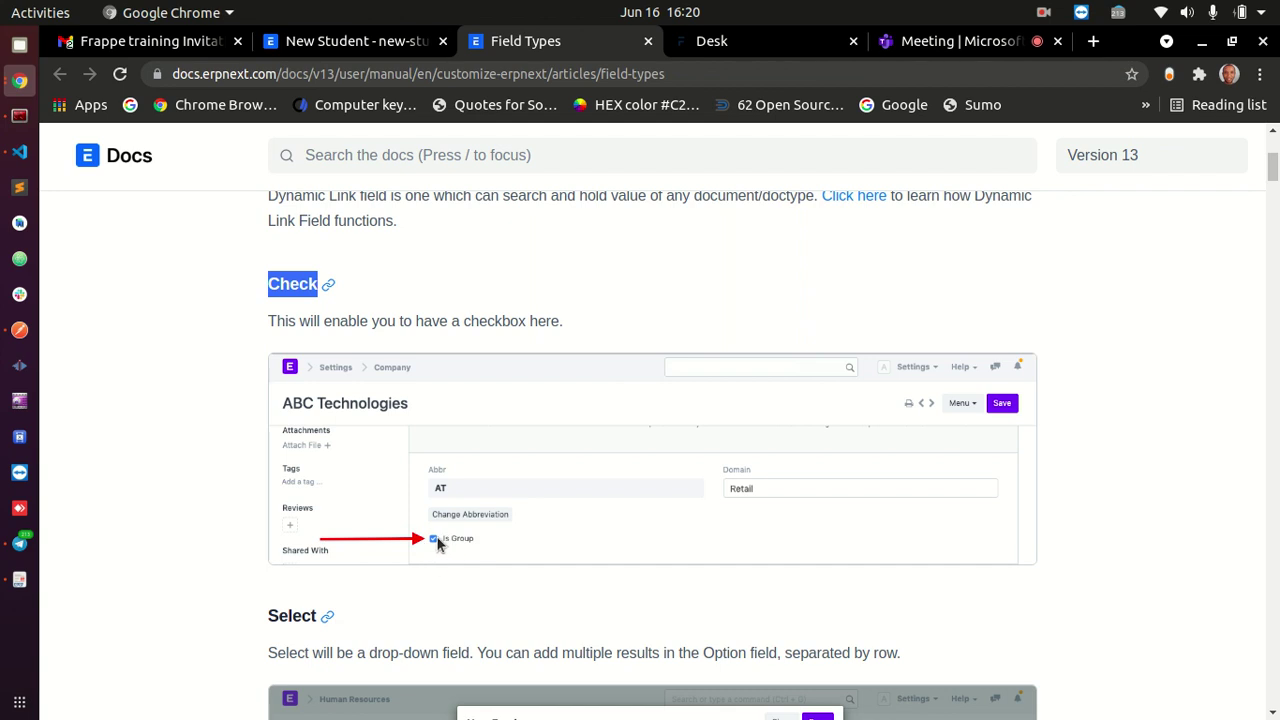
# - Toggle the Enabled checkbox off and back on in the New Student form
pyautogui.click(375, 45)
pyautogui.scroll(-5, 715, 483)
pyautogui.scroll(1, 794, 465)
pyautogui.scroll(-1, 834, 510)
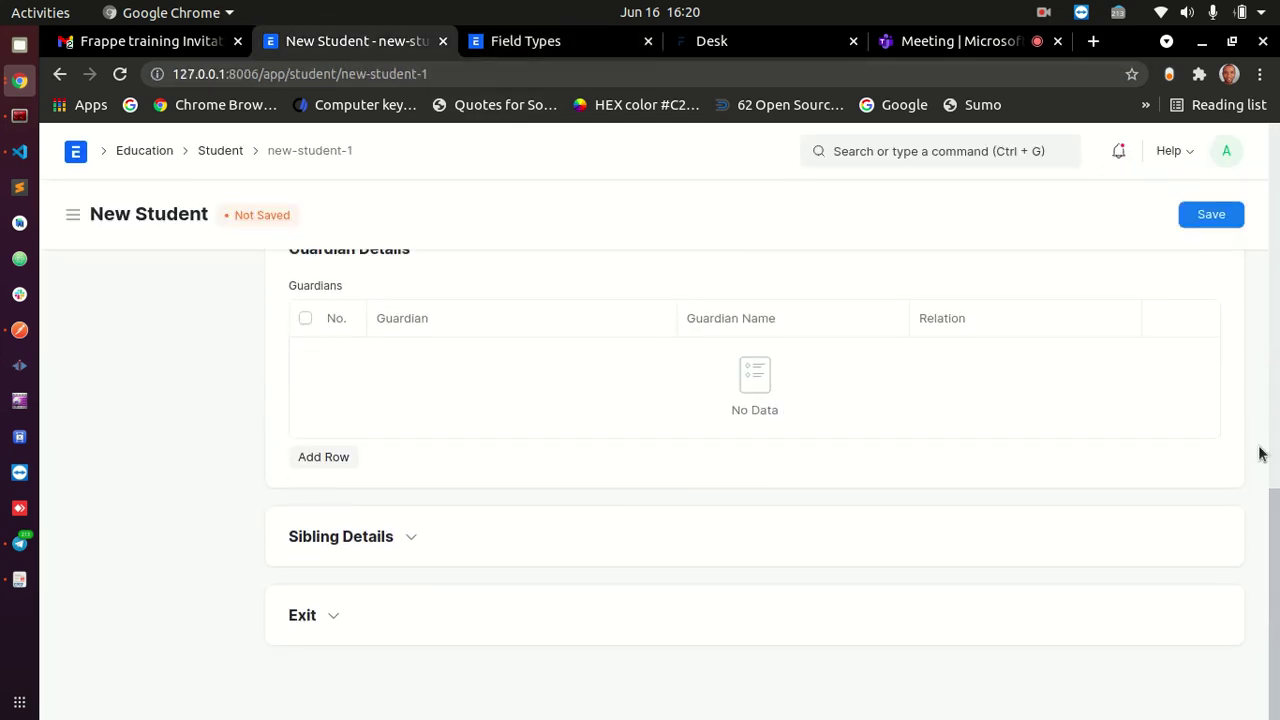
pyautogui.scroll(15, 755, 480)
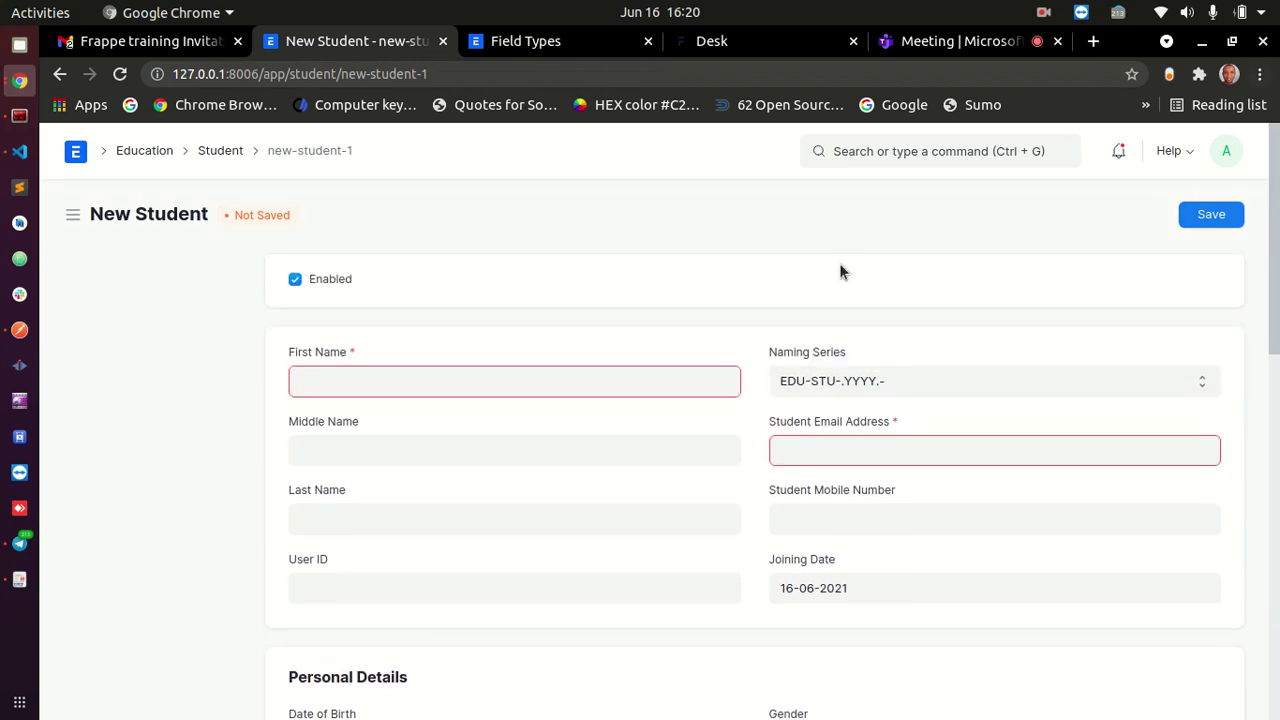
pyautogui.click(295, 281)
pyautogui.click(295, 281)
pyautogui.click(295, 281)
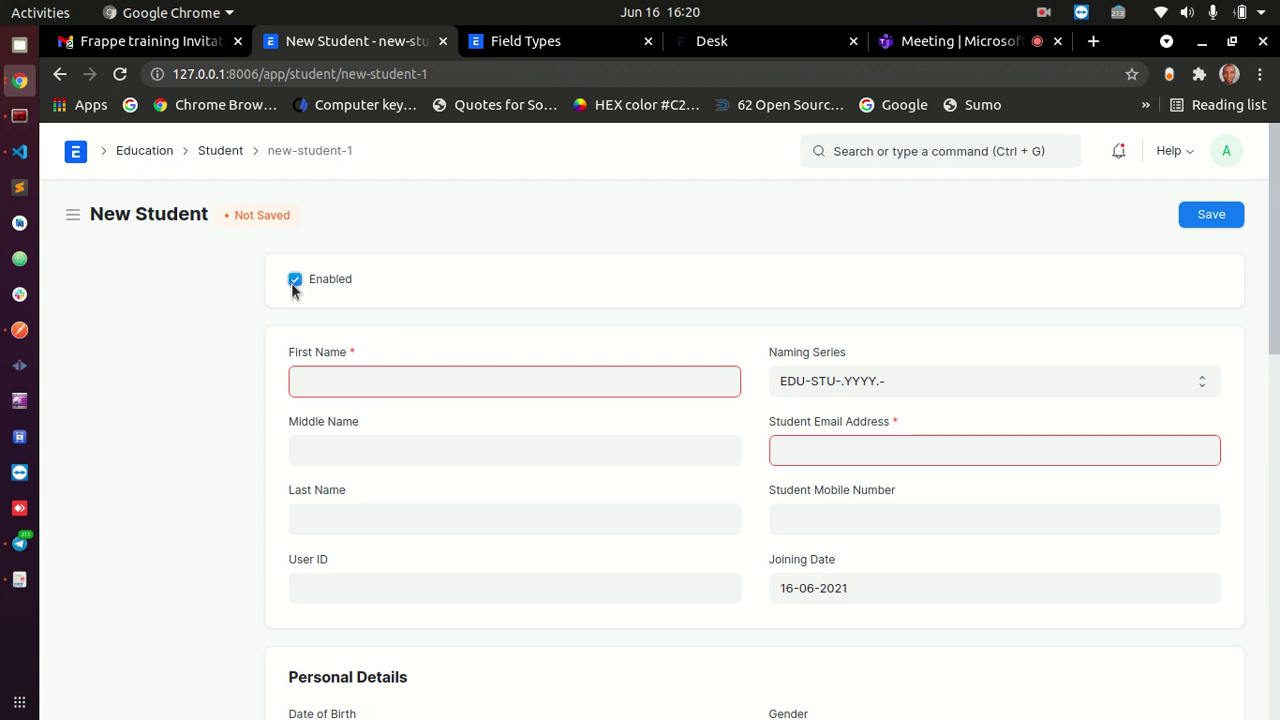
# - Highlight the Check heading in the Field Types article again, and toggle the New Student form's Enabled checkbox as its example
pyautogui.click(574, 44)
pyautogui.click(296, 288)
pyautogui.doubleClick(292, 280)
pyautogui.click(324, 318)
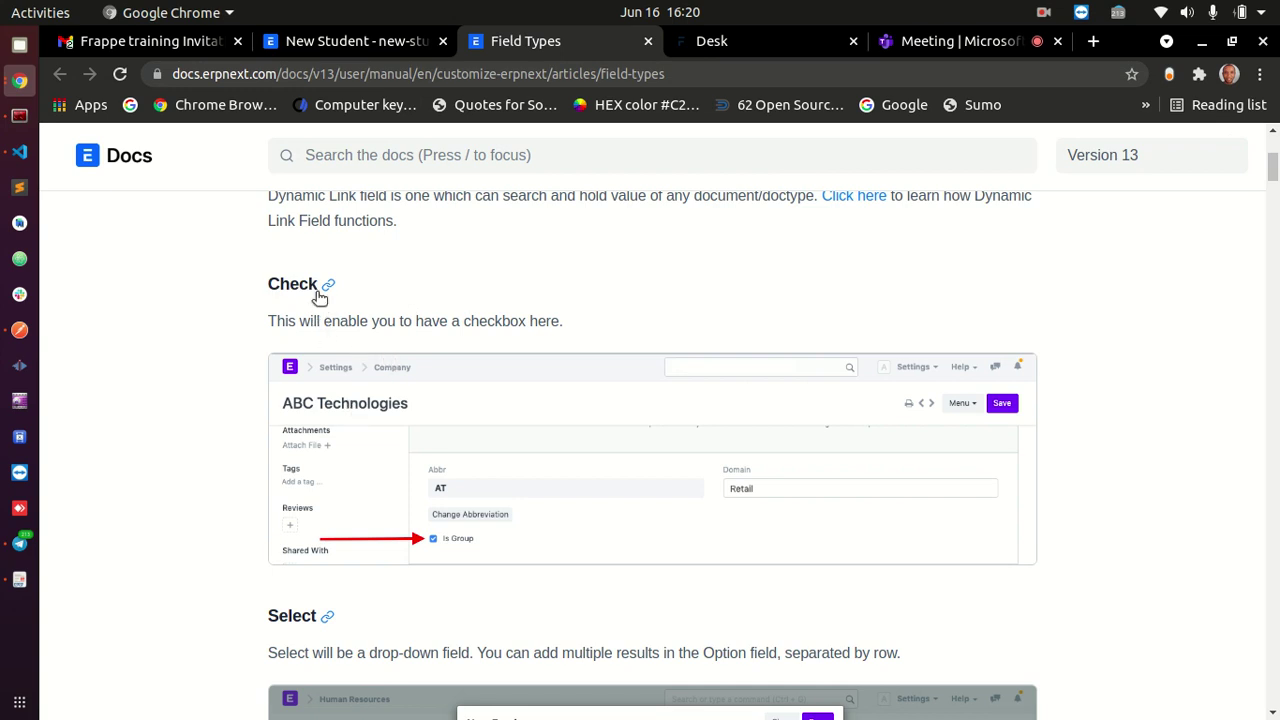
pyautogui.doubleClick(279, 280)
pyautogui.click(390, 318)
pyautogui.click(357, 41)
pyautogui.click(295, 281)
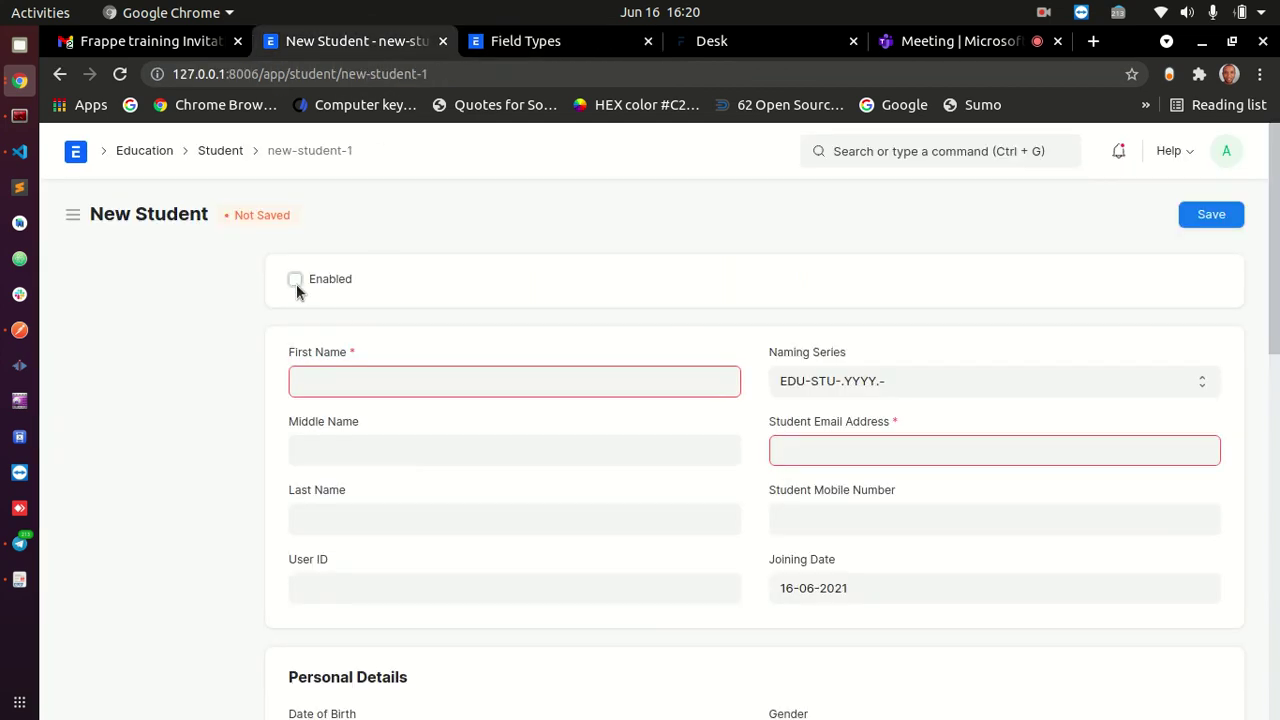
# - Highlight the Select heading in the Field Types article and examine its description and New Employee example
pyautogui.click(535, 45)
pyautogui.scroll(-4, 686, 394)
pyautogui.scroll(1, 372, 388)
pyautogui.scroll(2, 372, 388)
pyautogui.scroll(-2, 368, 370)
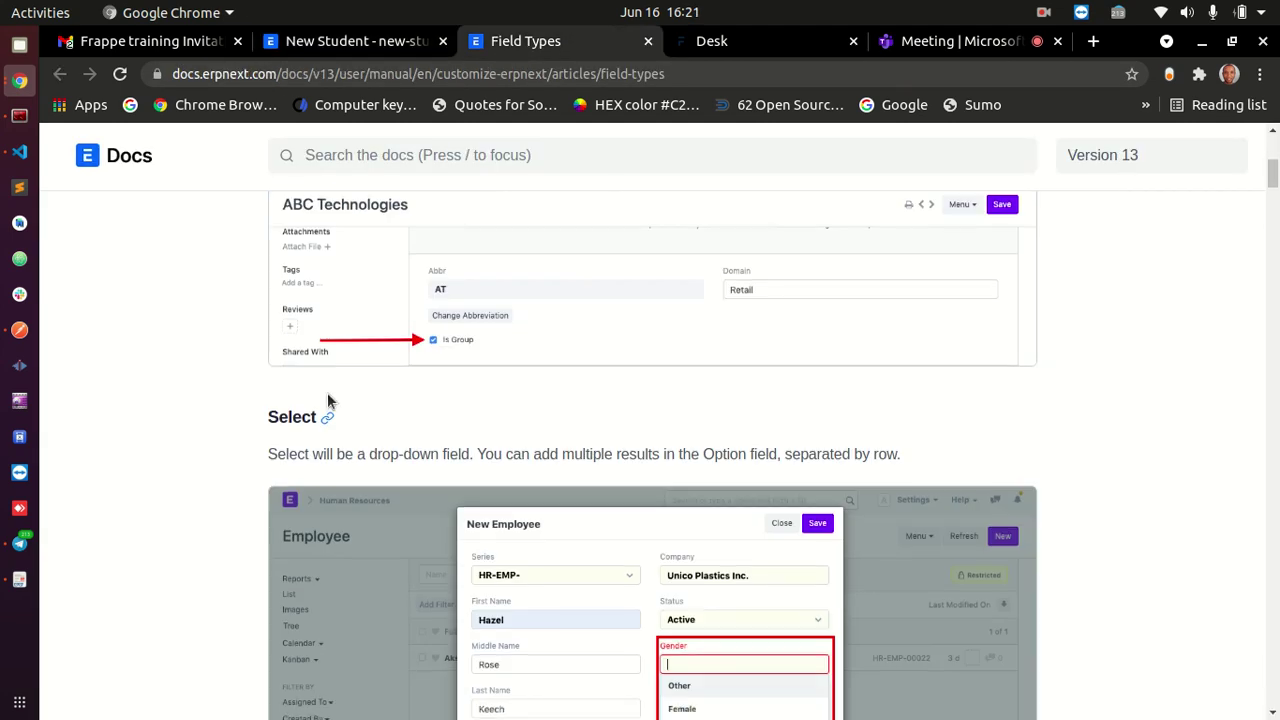
pyautogui.doubleClick(302, 417)
pyautogui.scroll(-2, 295, 400)
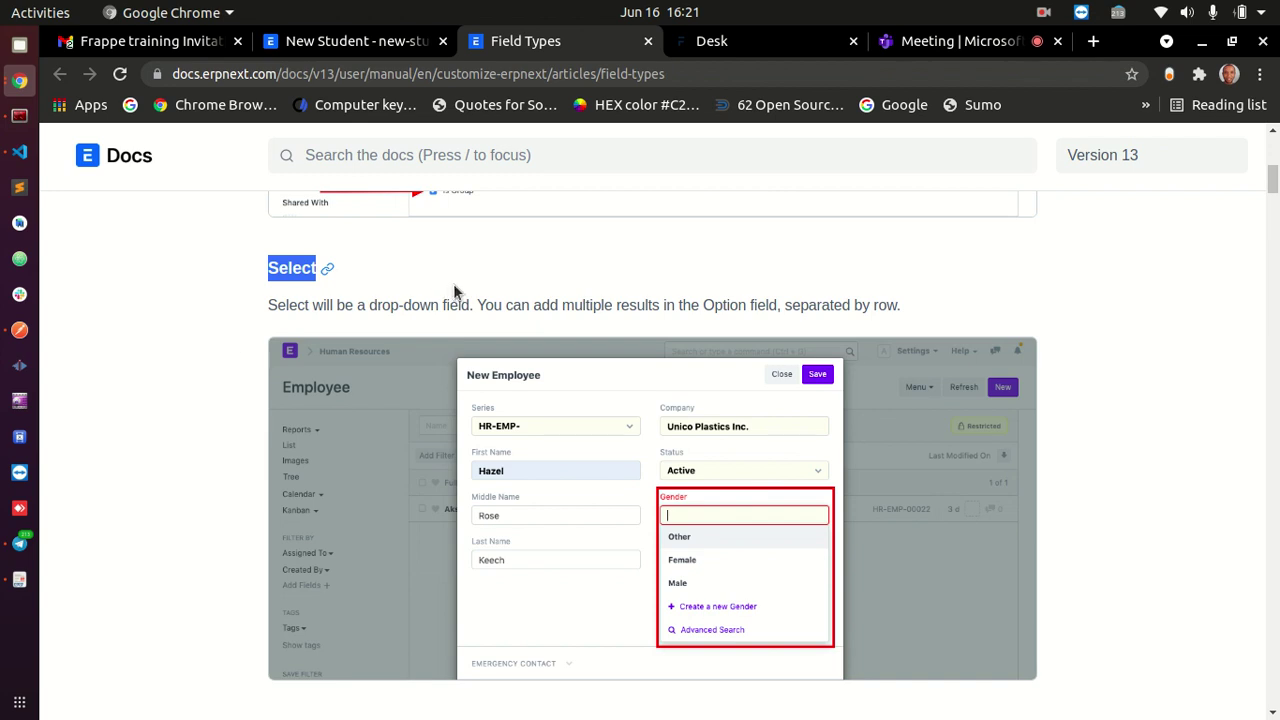
pyautogui.scroll(1, 454, 290)
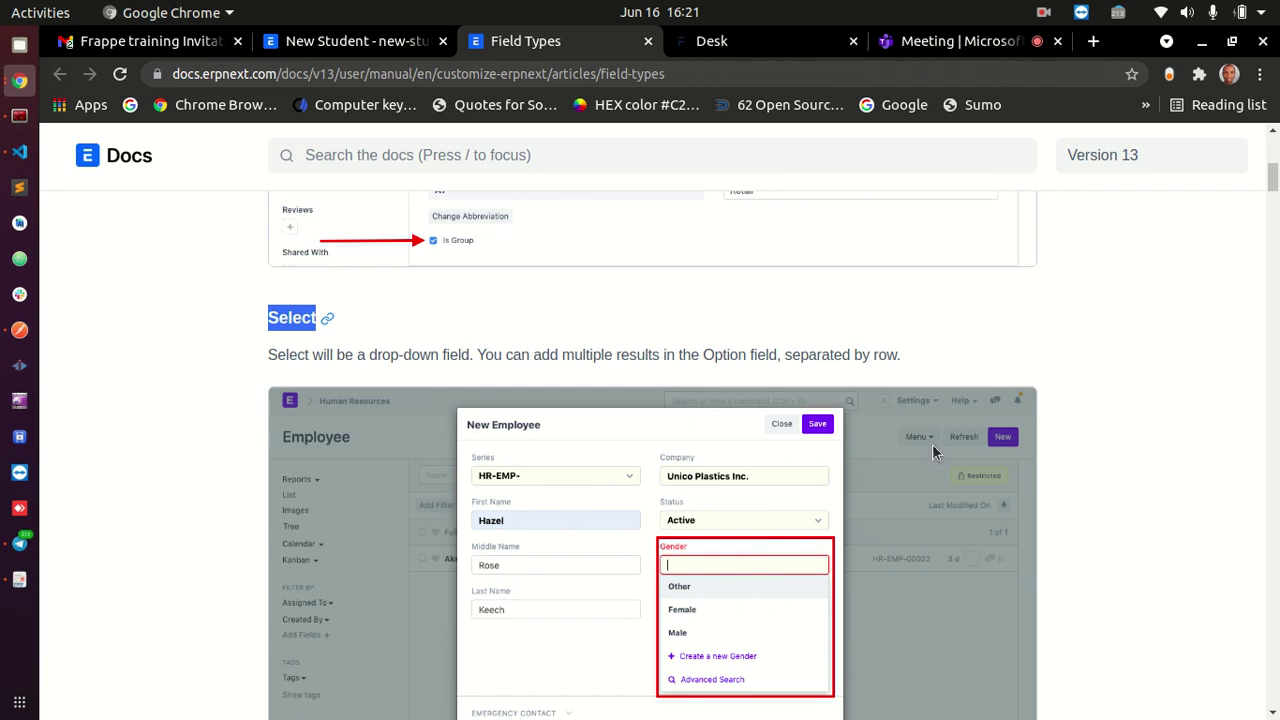
# - Return to the New Student form and view the Naming Series field's options as a Select example
pyautogui.click(318, 41)
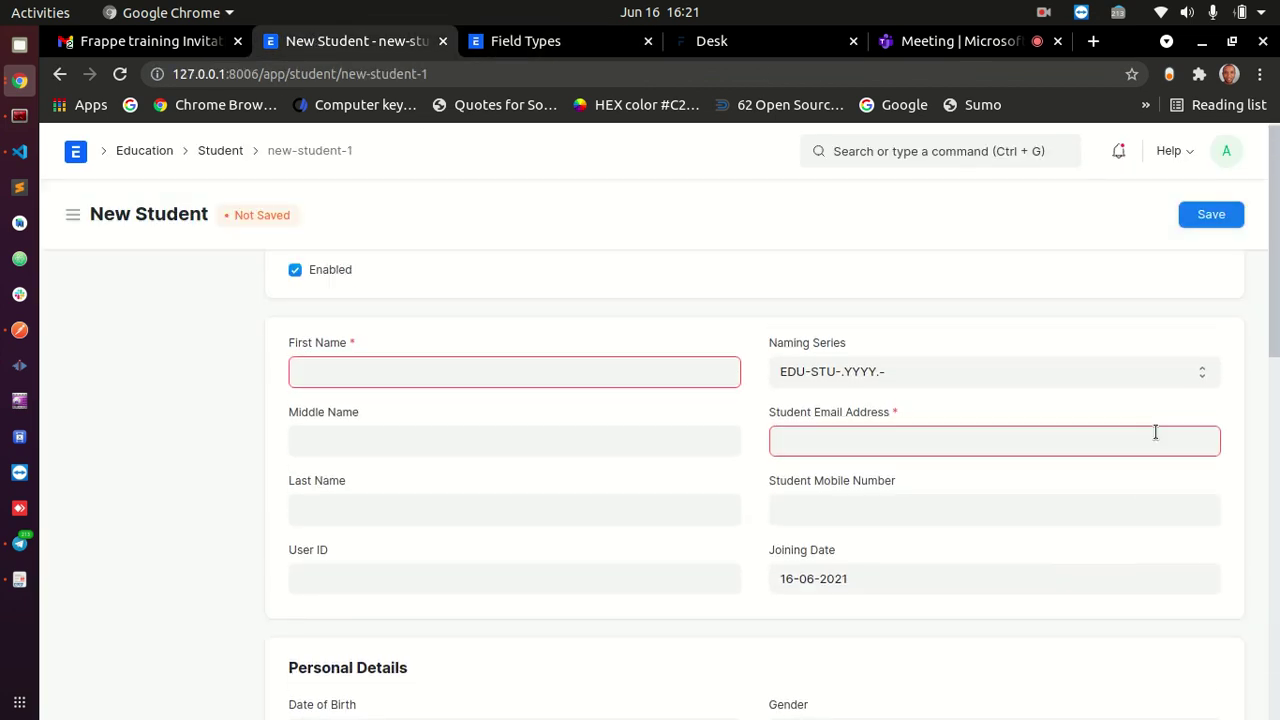
pyautogui.scroll(-9, 1140, 433)
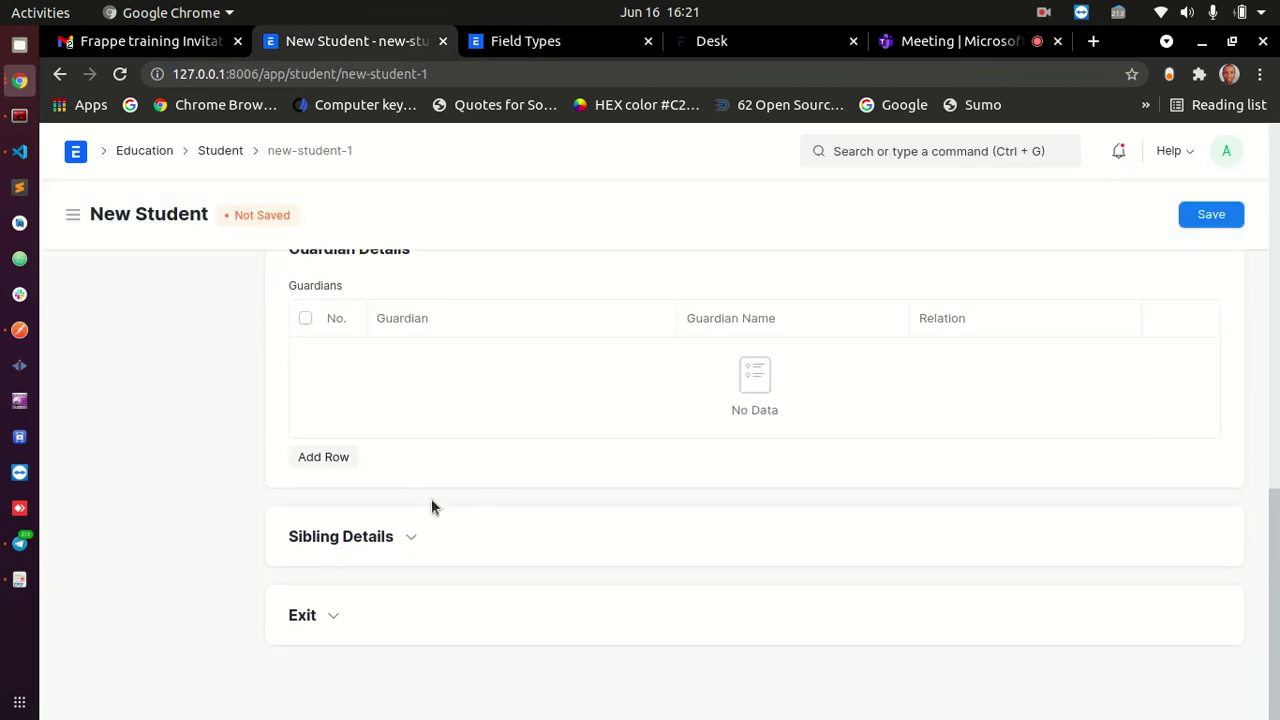
pyautogui.scroll(10, 1277, 535)
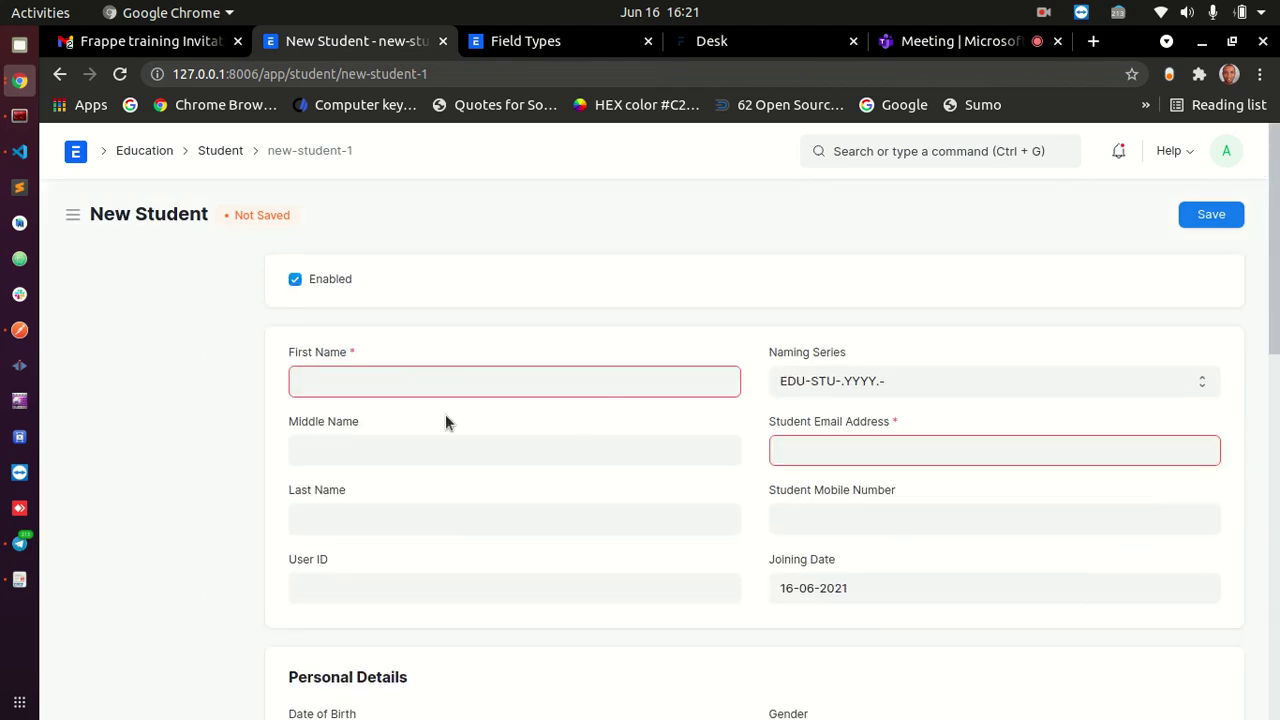
pyautogui.click(878, 383)
pyautogui.click(841, 372)
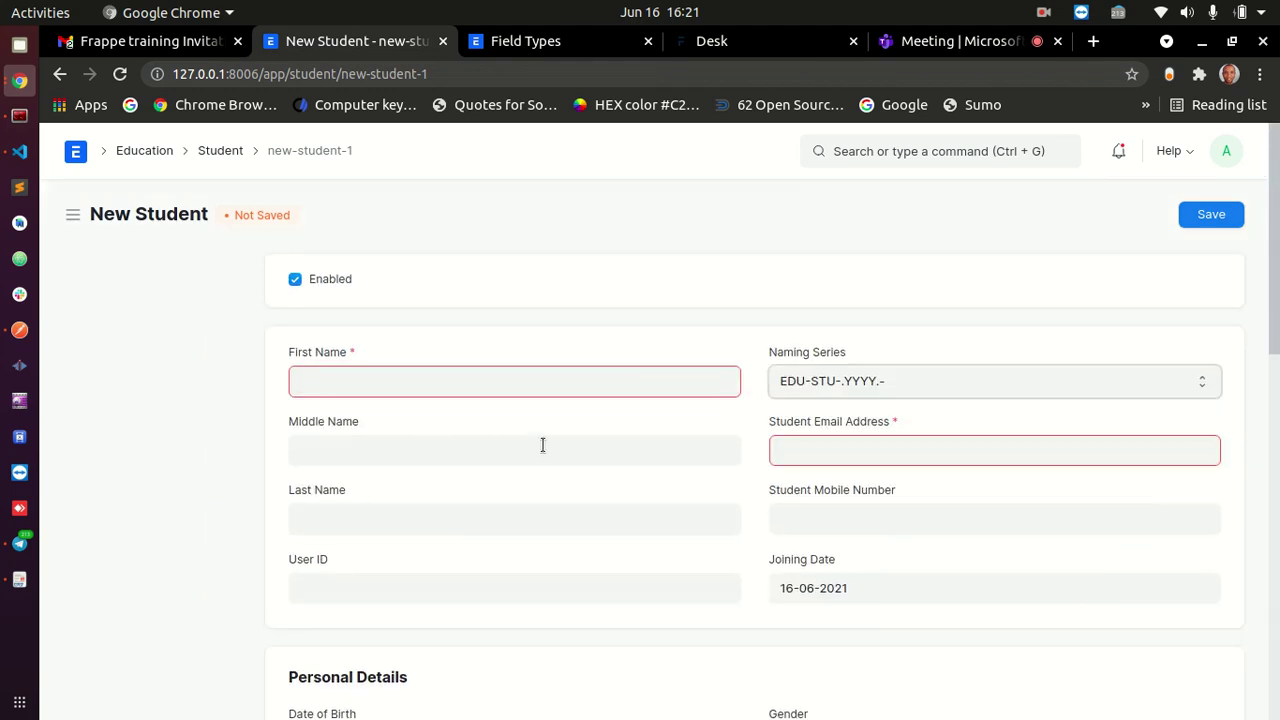
# - Leave the New Student form and go to the Healthcare workspace
pyautogui.scroll(-1, 600, 400)
pyautogui.scroll(1, 294, 233)
pyautogui.click(219, 152)
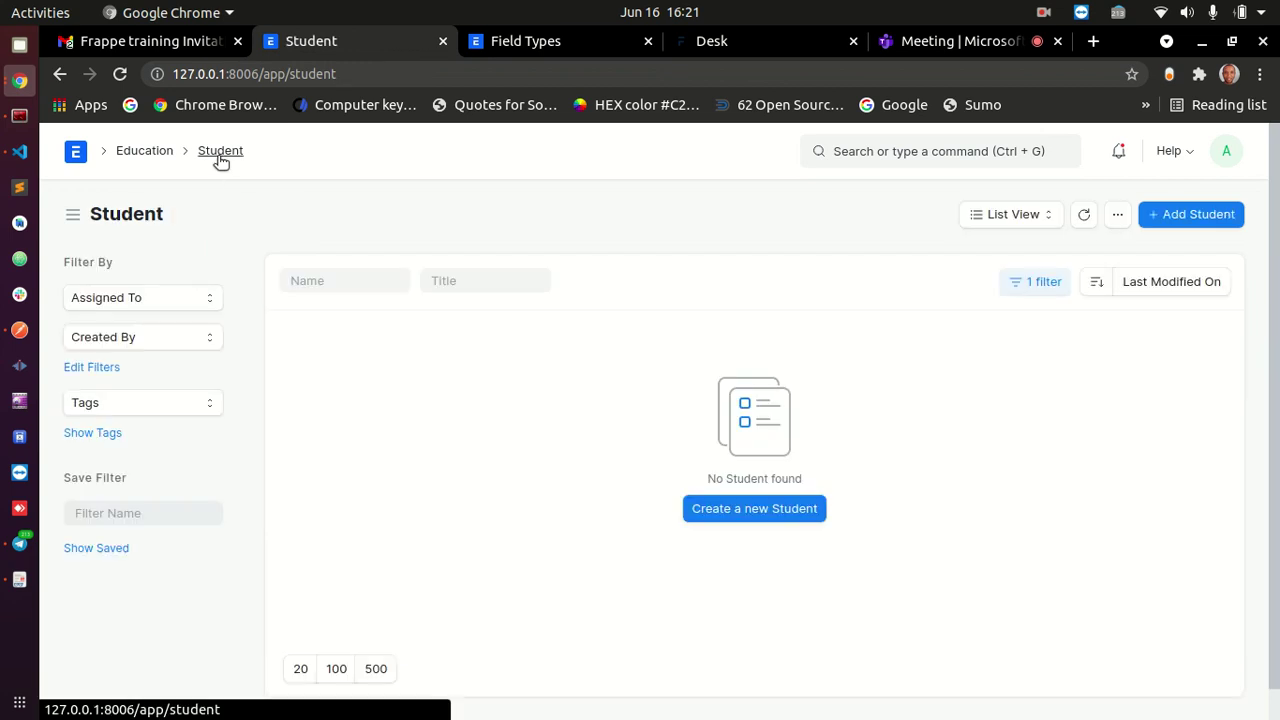
pyautogui.click(151, 150)
pyautogui.scroll(-2, 853, 490)
pyautogui.scroll(-5, 853, 490)
pyautogui.click(134, 545)
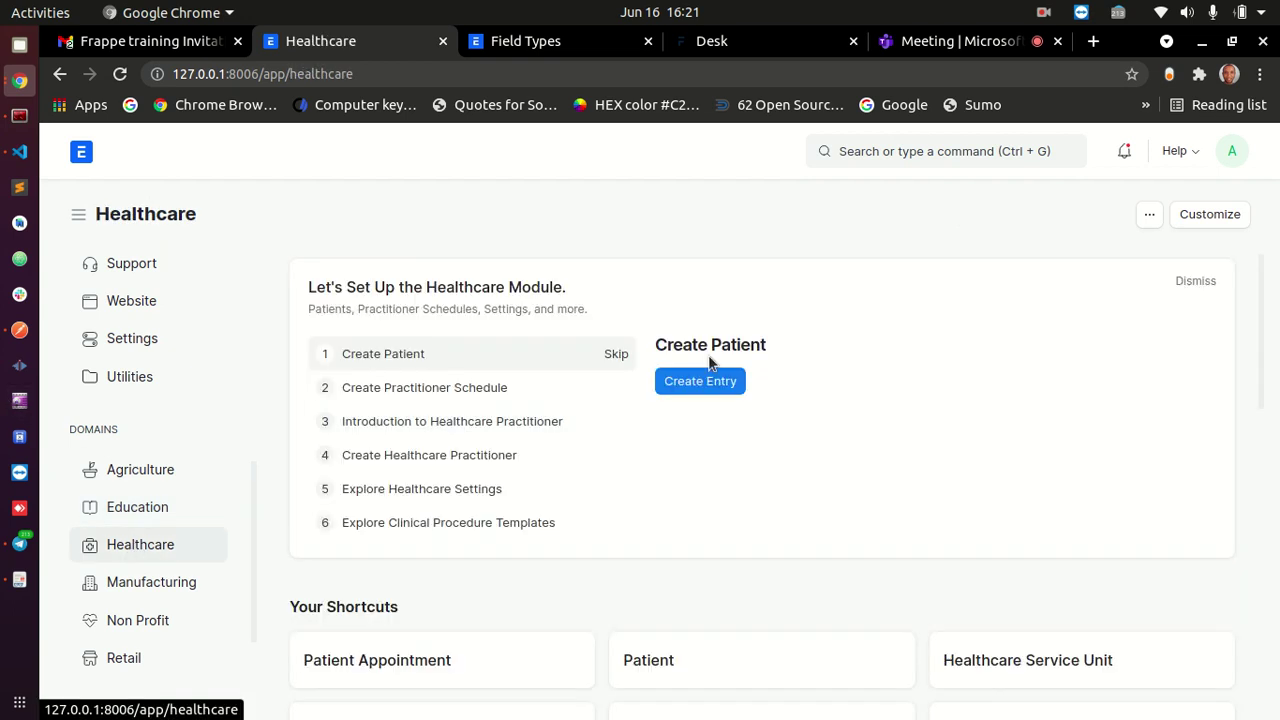
# - Create a new Patient from the Patient list and open its form in full page
pyautogui.scroll(-3, 751, 489)
pyautogui.click(766, 423)
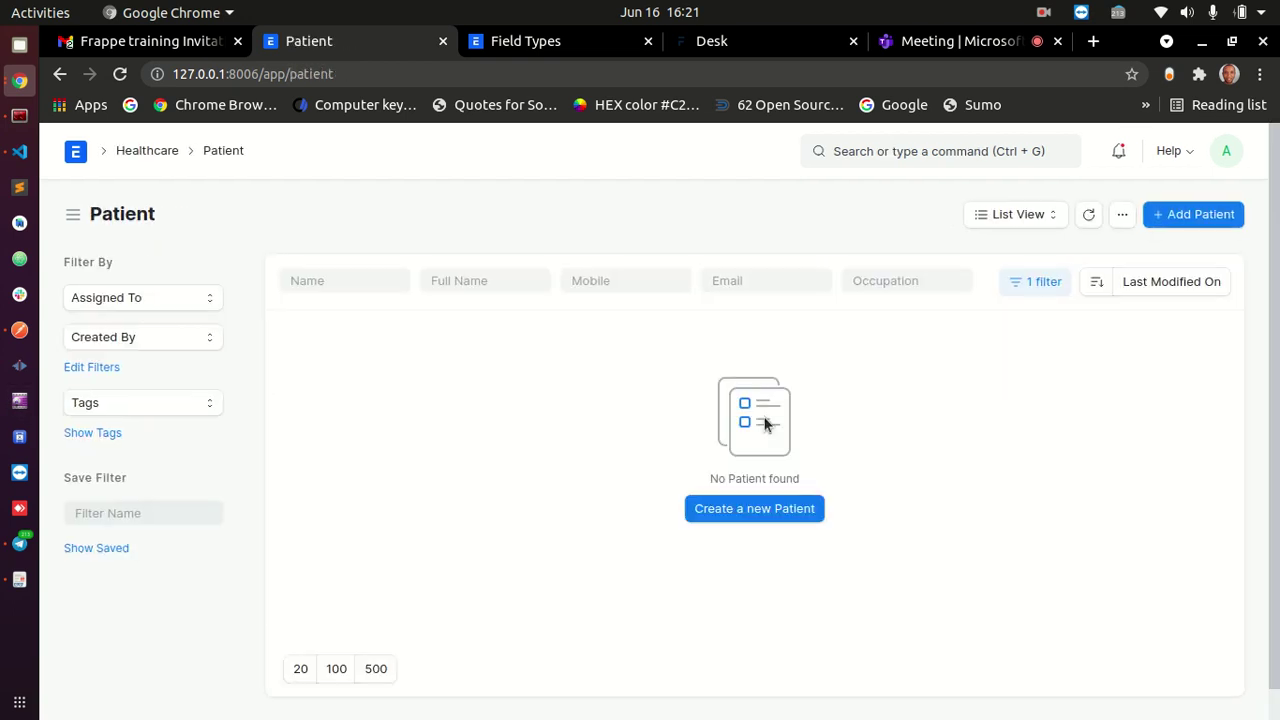
pyautogui.click(754, 508)
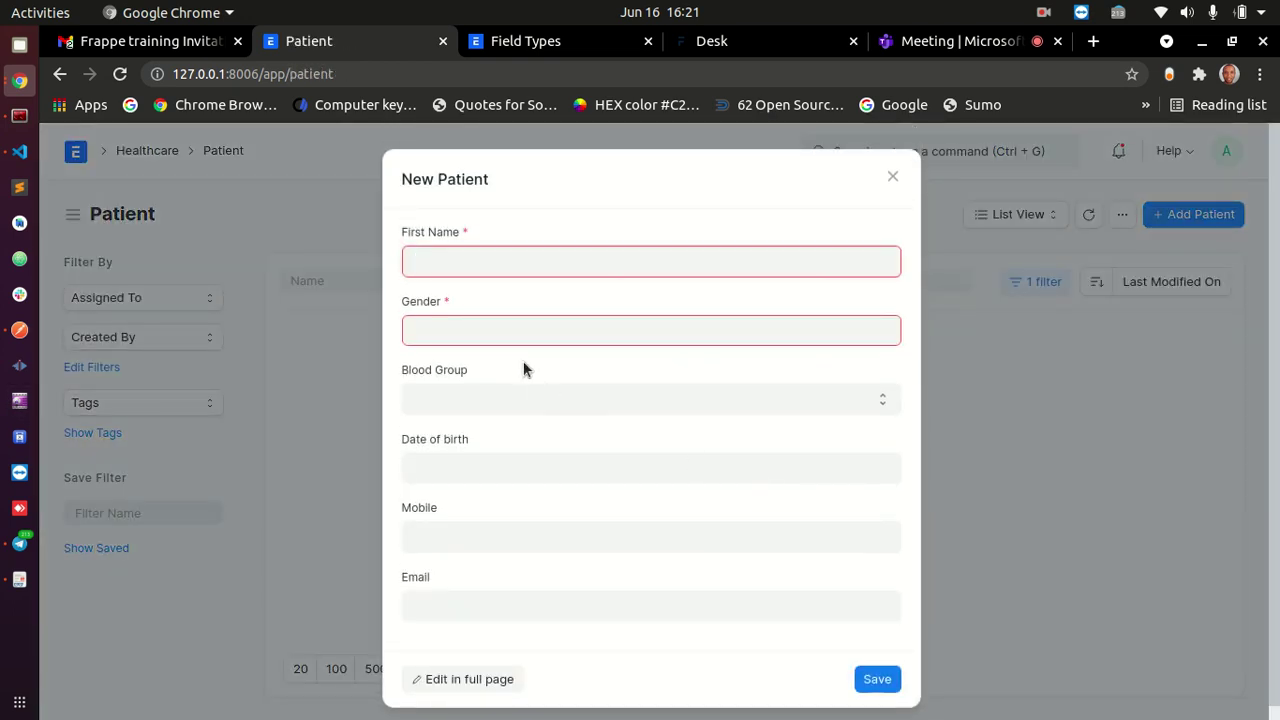
pyautogui.click(465, 680)
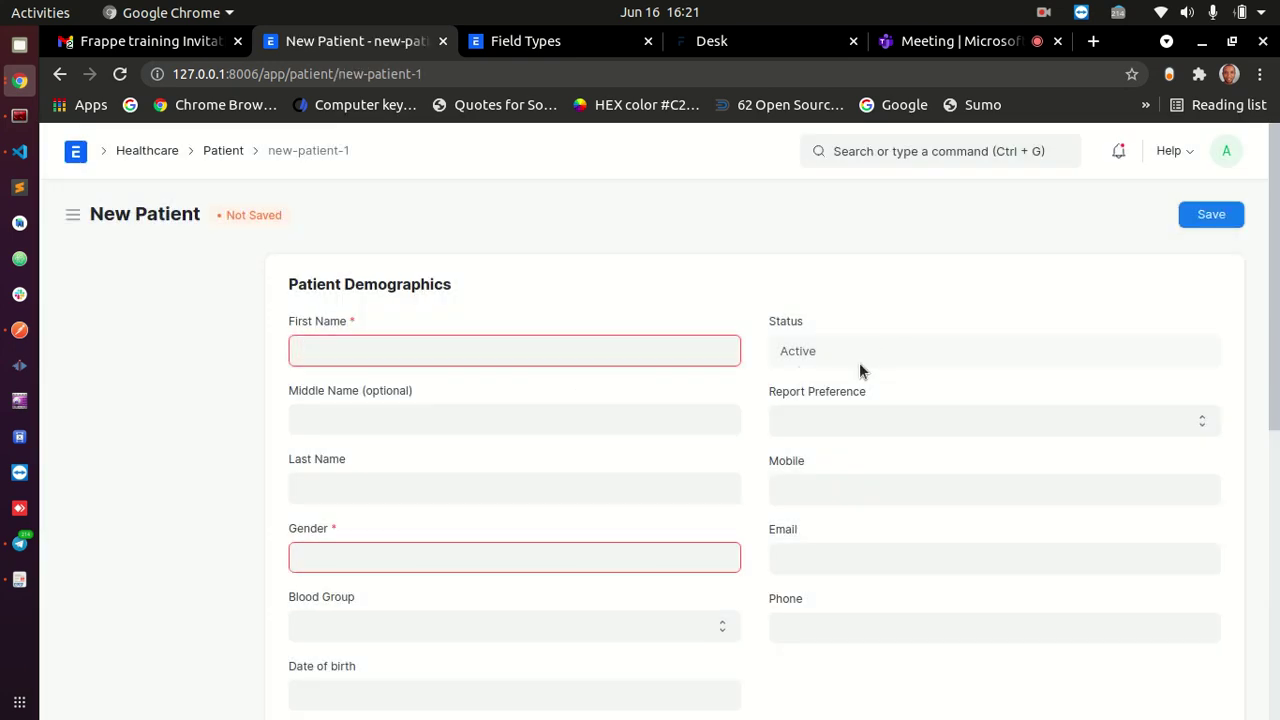
# - Locate the Blood Group field in the New Patient form as a Select example and highlight its label
pyautogui.scroll(-2, 414, 560)
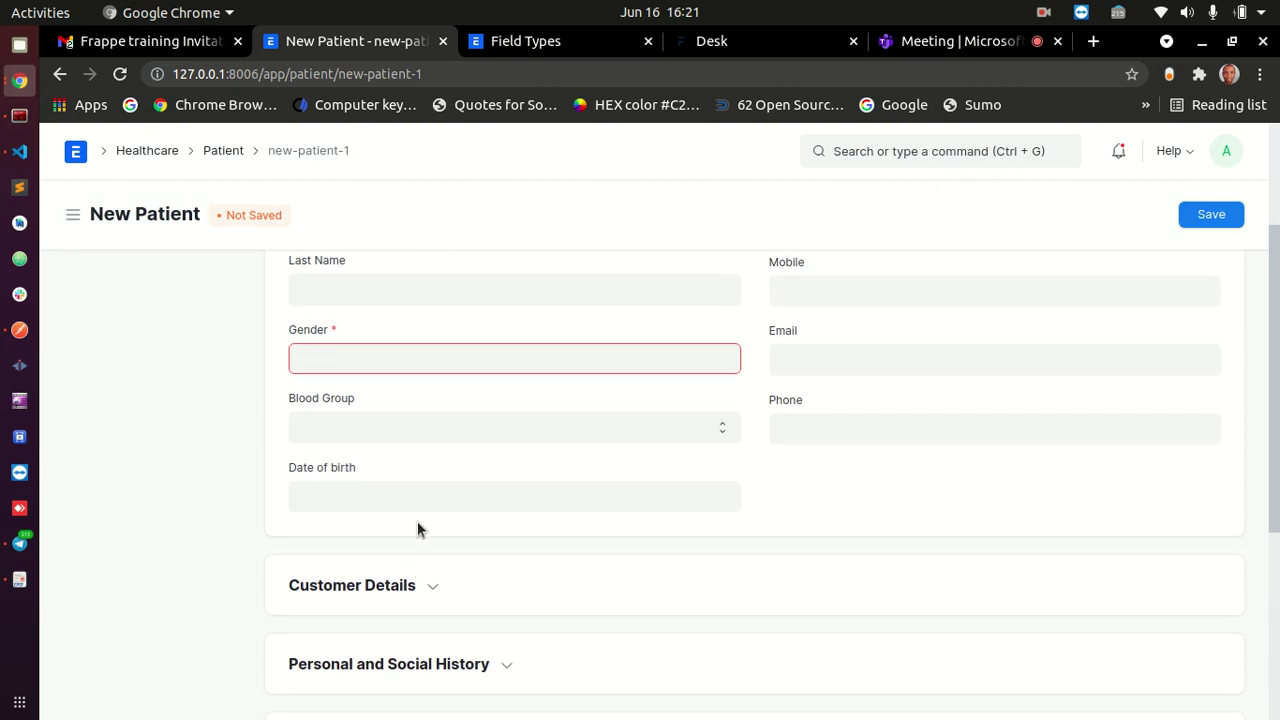
pyautogui.click(433, 428)
pyautogui.click(236, 495)
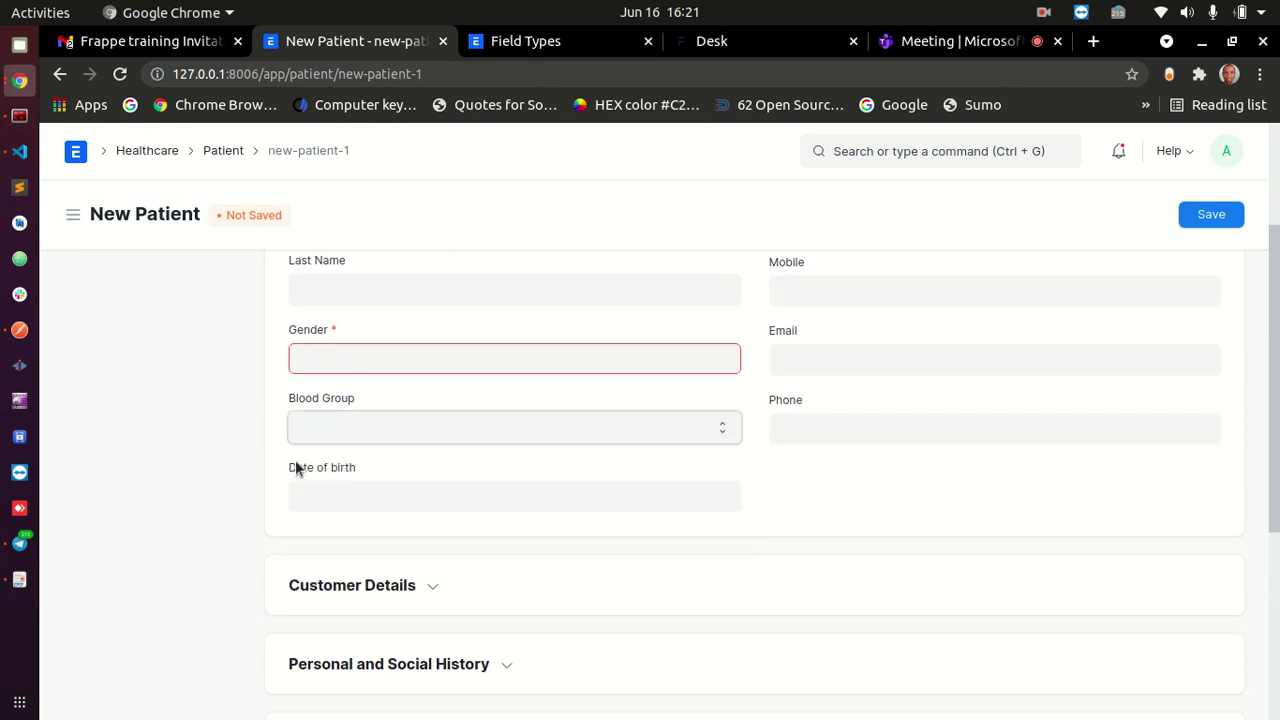
pyautogui.click(300, 400)
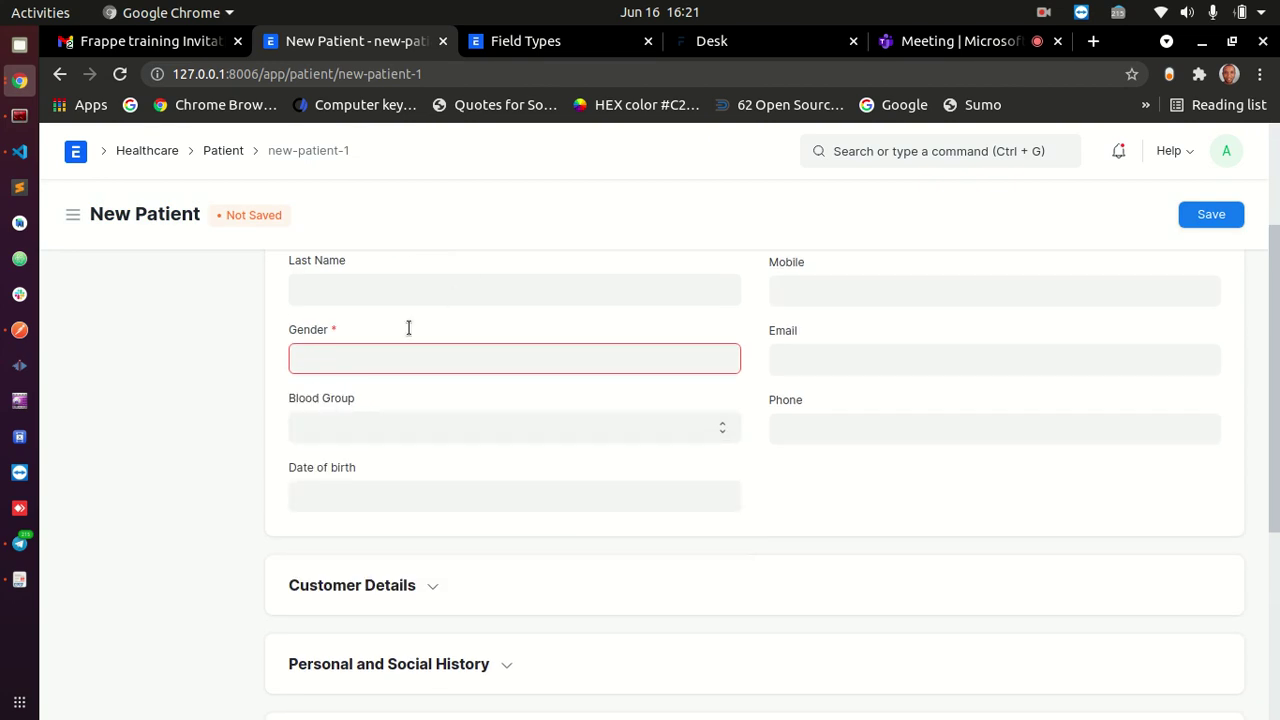
pyautogui.moveTo(288, 400); pyautogui.dragTo(363, 400)
# - Try Blood Group AB Negative and B Negative in the New Patient form, and set the field to O Negative
pyautogui.click(349, 423)
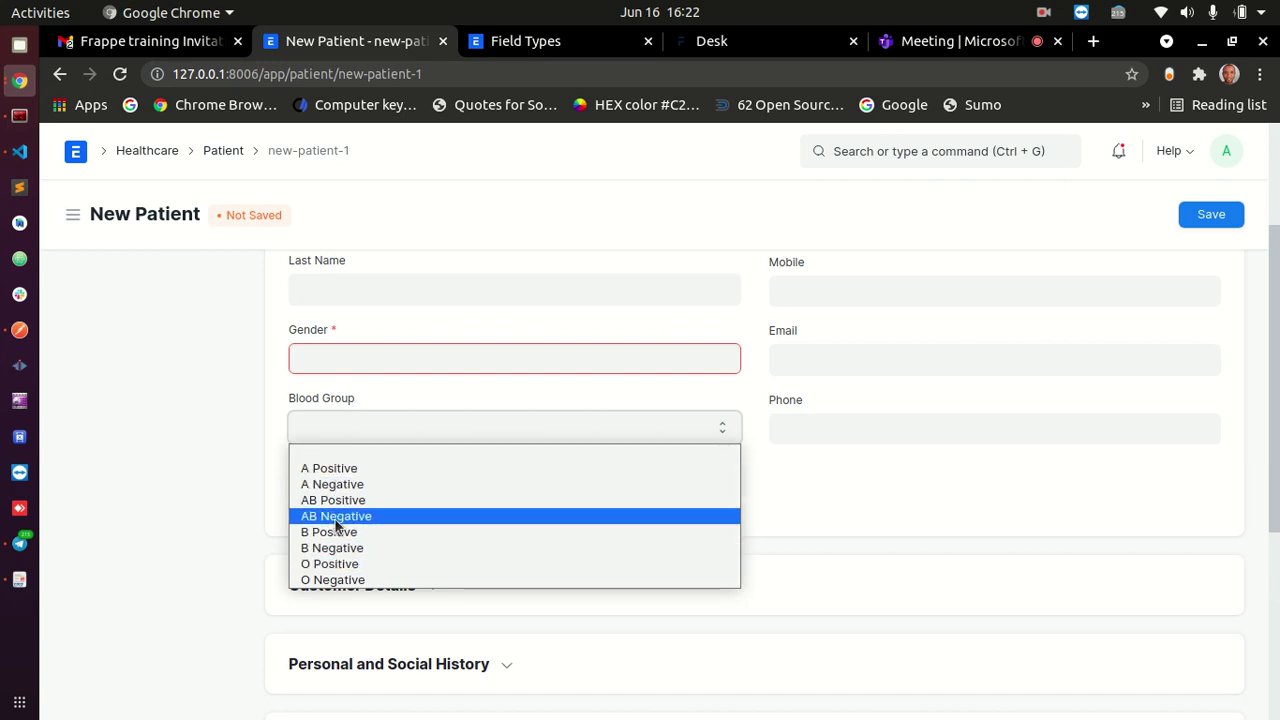
pyautogui.click(340, 516)
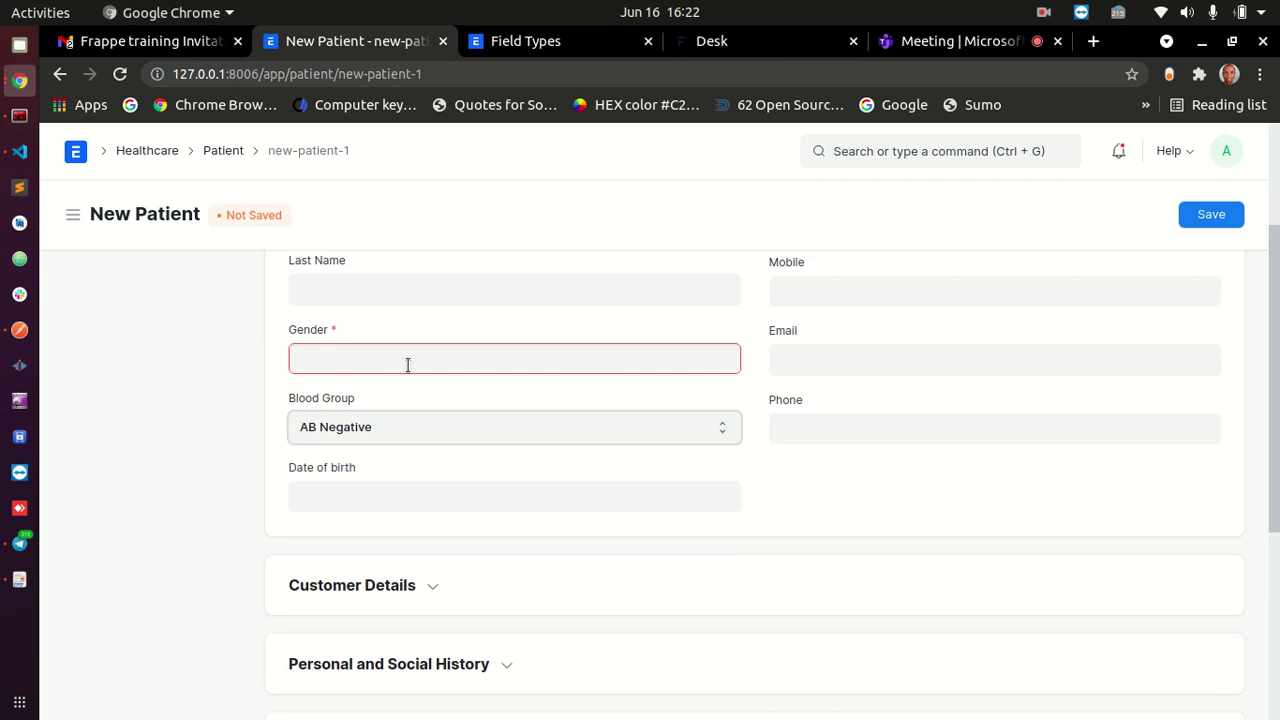
pyautogui.click(389, 427)
pyautogui.click(370, 548)
pyautogui.click(444, 435)
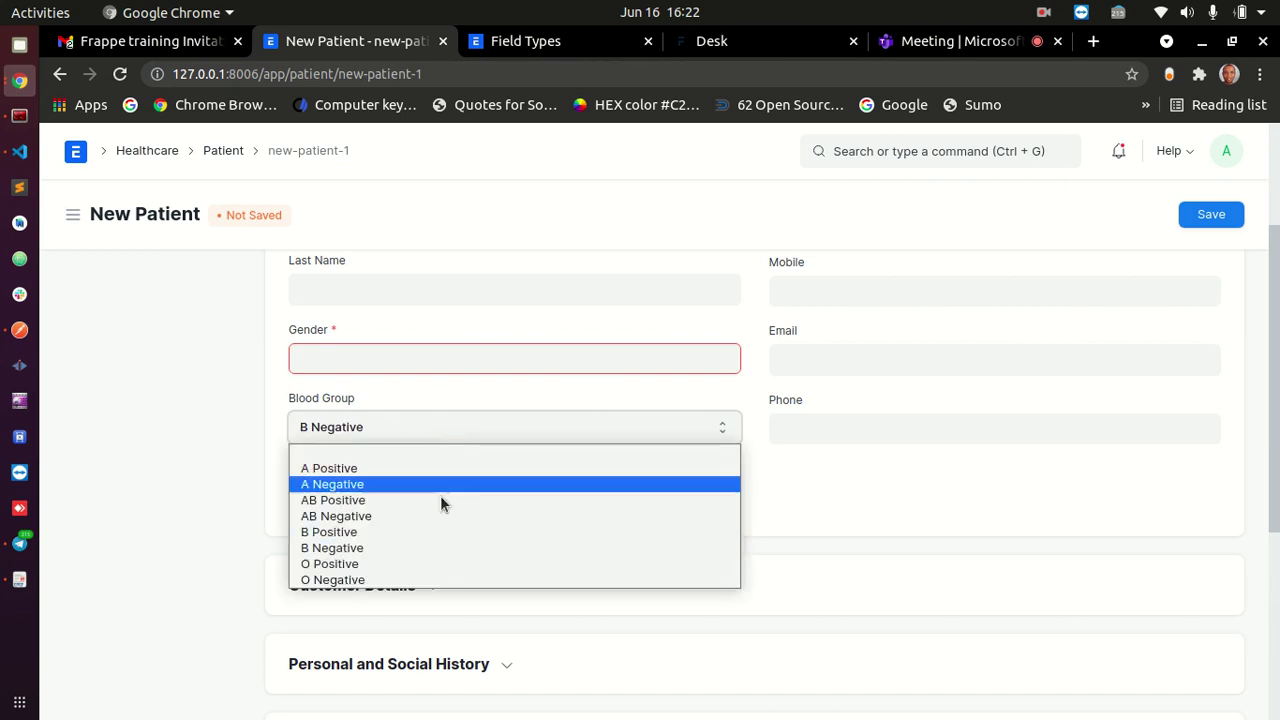
pyautogui.click(398, 581)
# - Highlight the Select heading in the Field Types article again and review the Link, Dynamic Link and Check sections above it
pyautogui.click(532, 41)
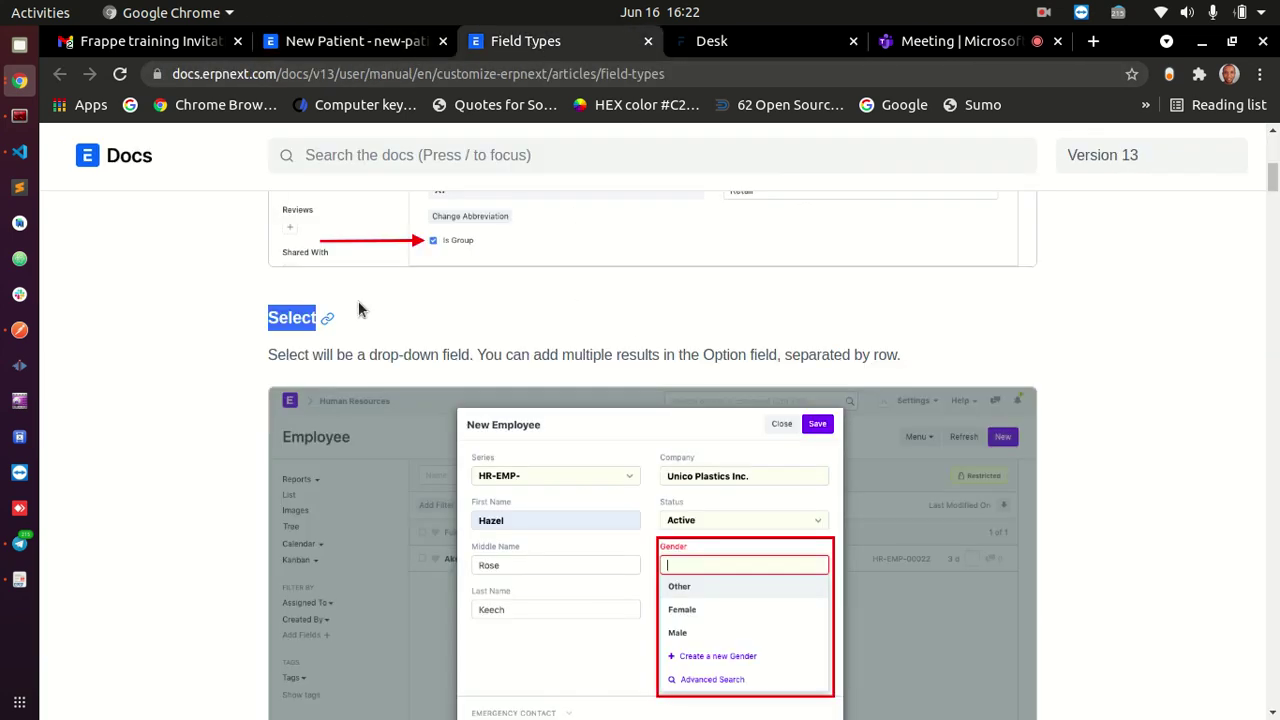
pyautogui.click(305, 323)
pyautogui.doubleClick(285, 317)
pyautogui.scroll(5, 407, 335)
pyautogui.scroll(6, 407, 345)
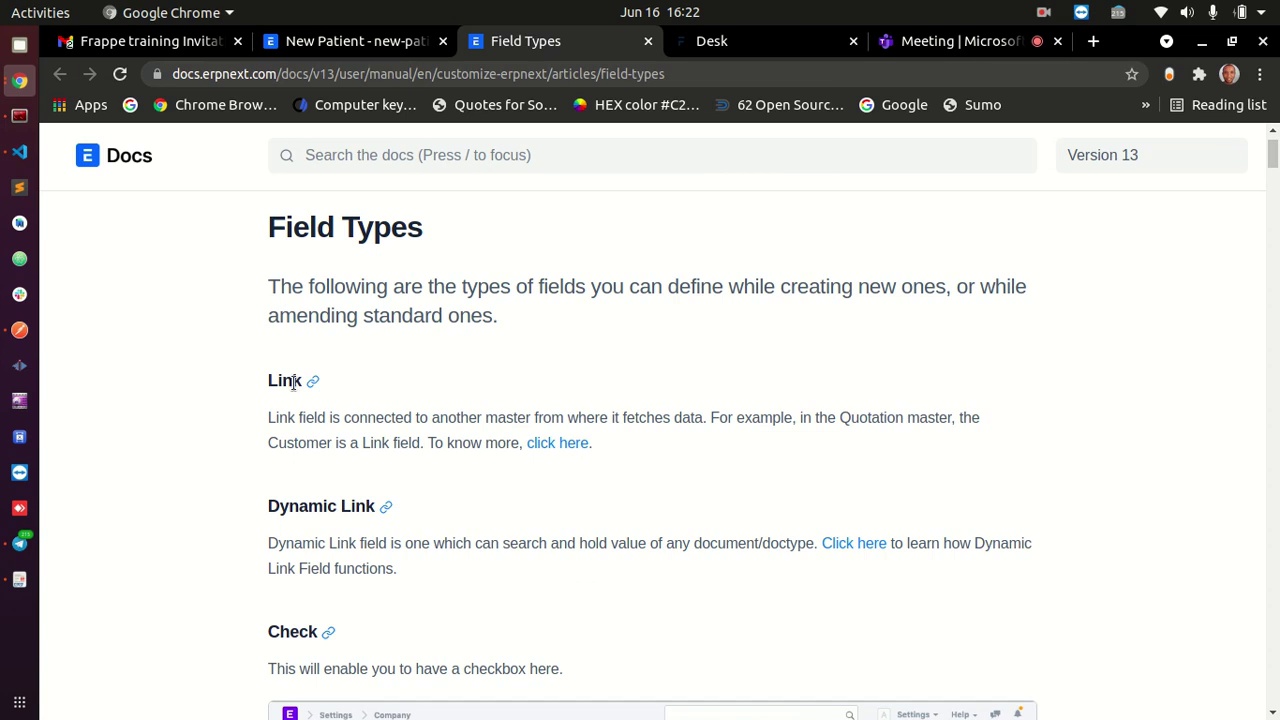
# - Highlight the Table heading in the Field Types article and examine its description and Sales Order example
pyautogui.scroll(-5, 292, 420)
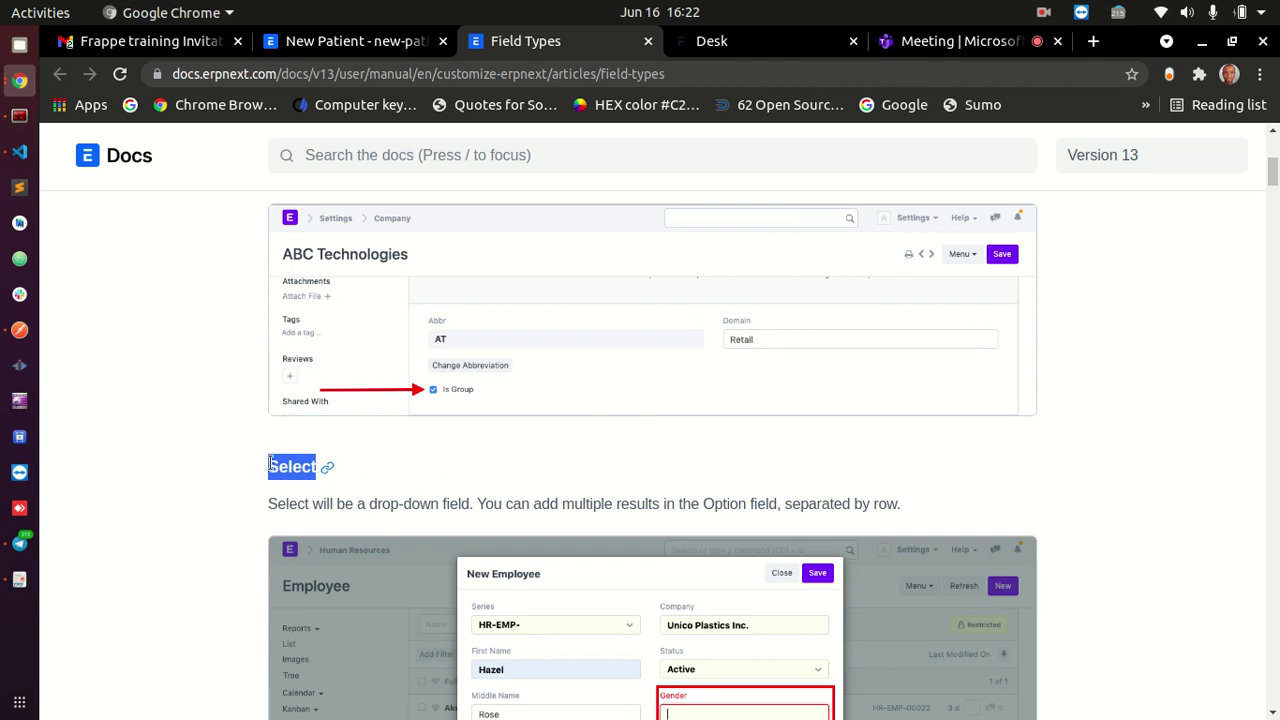
pyautogui.scroll(-3, 381, 466)
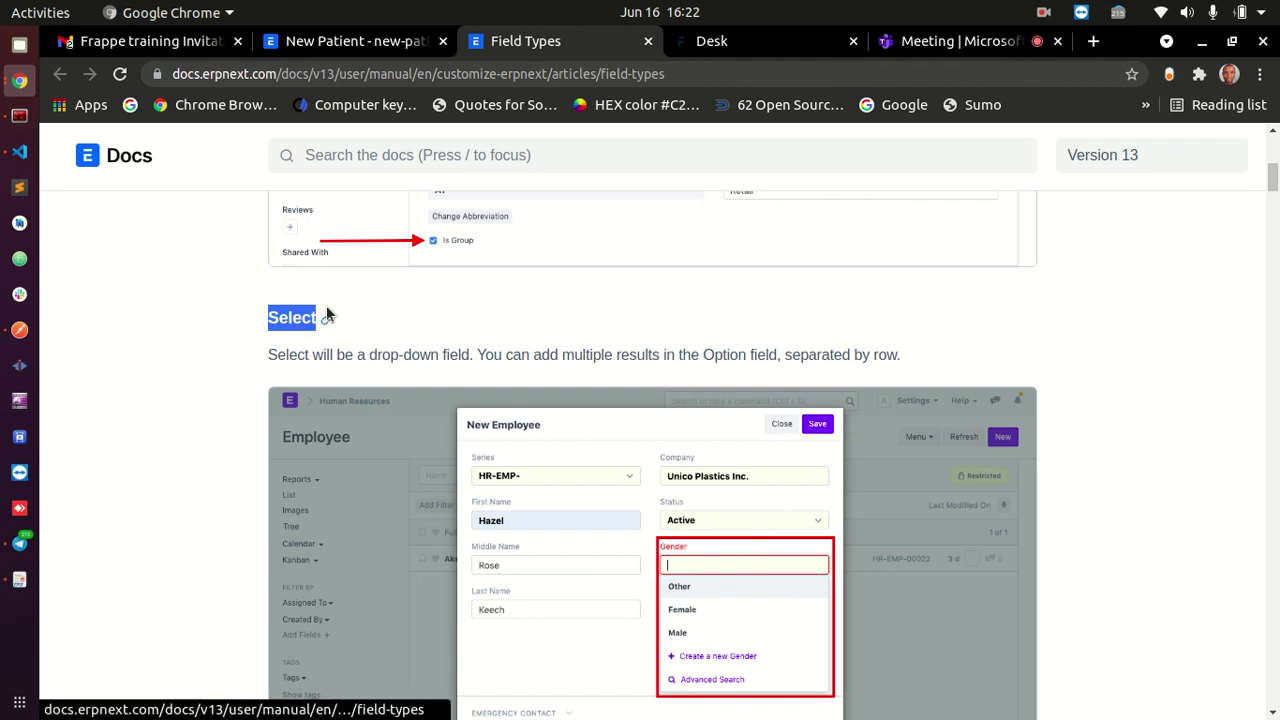
pyautogui.scroll(-8, 326, 310)
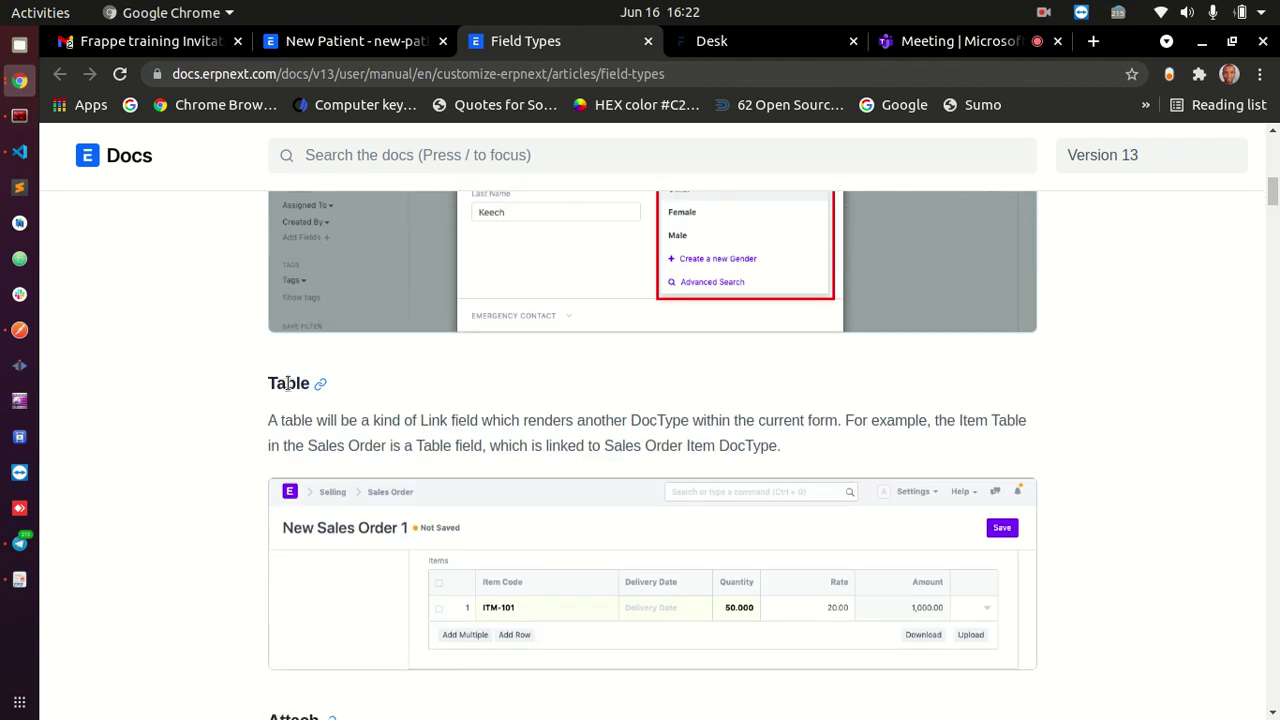
pyautogui.doubleClick(287, 383)
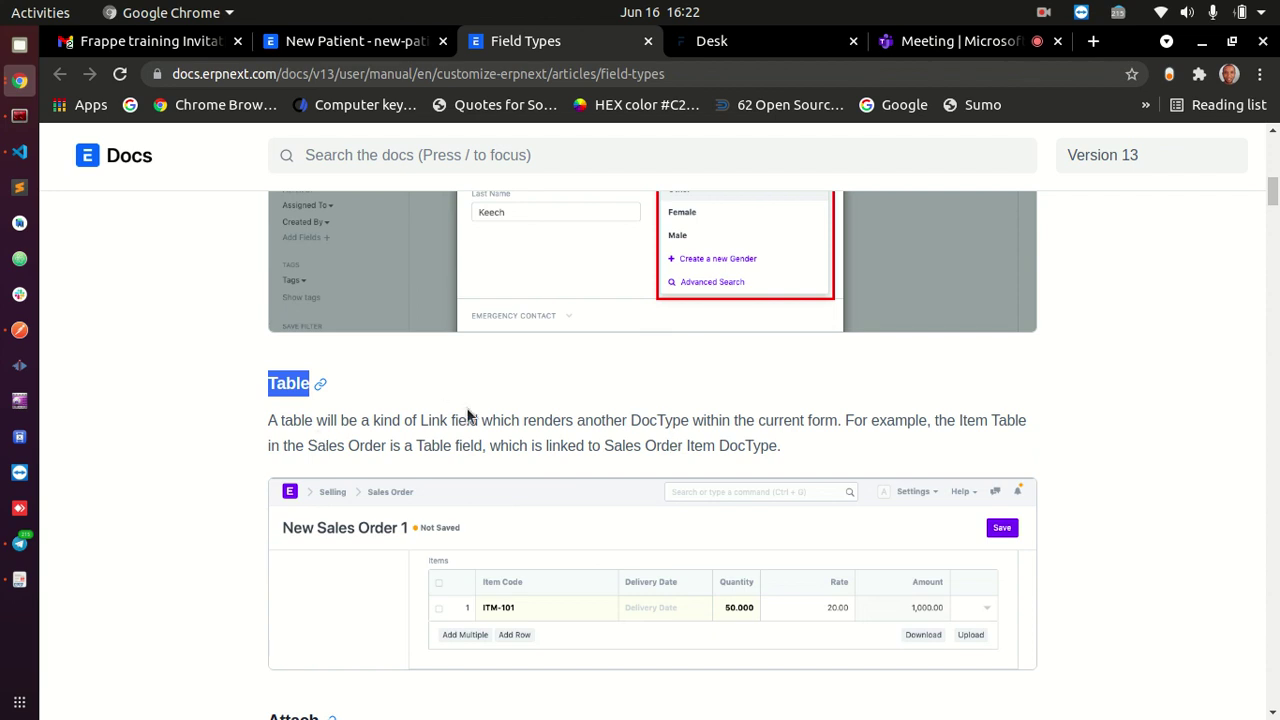
# - Return to the New Patient form and expand the Customer Details and Personal and Social History sections
pyautogui.click(320, 41)
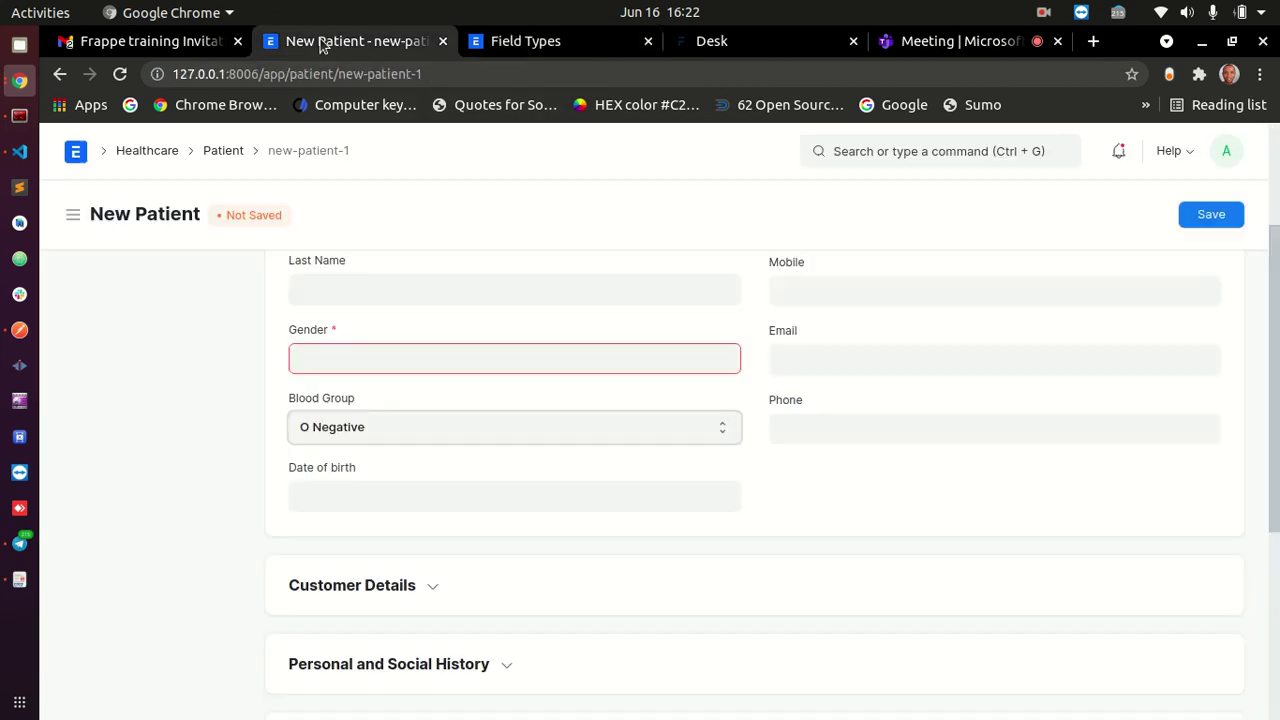
pyautogui.scroll(-5, 689, 451)
pyautogui.scroll(2, 457, 434)
pyautogui.click(409, 386)
pyautogui.scroll(-4, 406, 470)
pyautogui.click(463, 537)
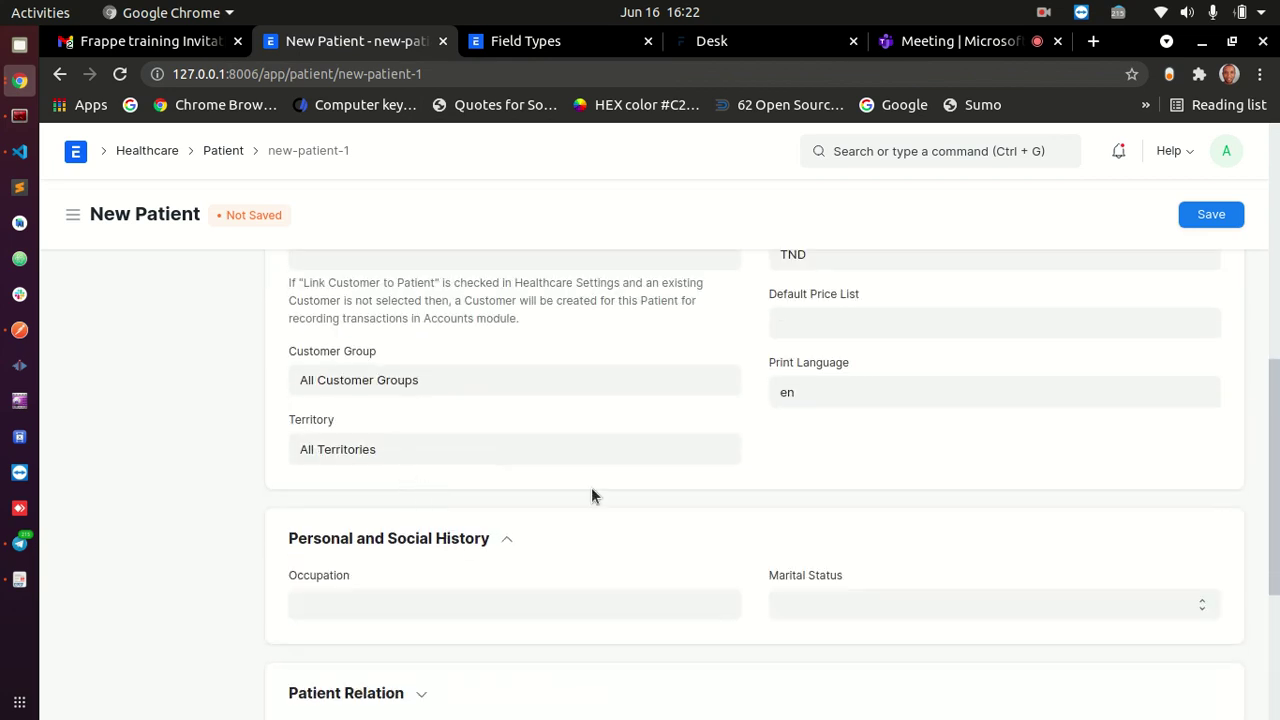
# - Expand the Patient Relation section and highlight its table's label as a Table field example
pyautogui.scroll(-4, 480, 500)
pyautogui.click(490, 490)
pyautogui.scroll(-2, 567, 466)
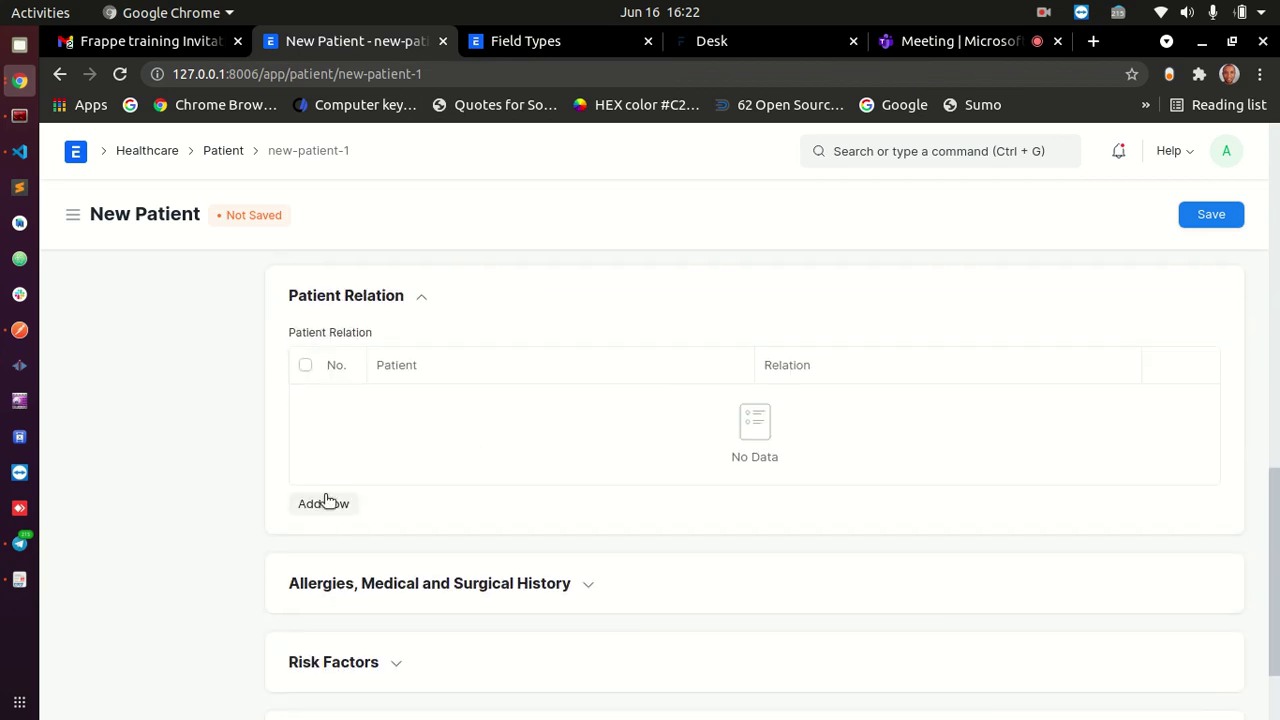
pyautogui.moveTo(290, 338); pyautogui.dragTo(358, 336)
# - Check the Microsoft Teams meeting and return to the Patient Relation section of the New Patient form
pyautogui.click(936, 41)
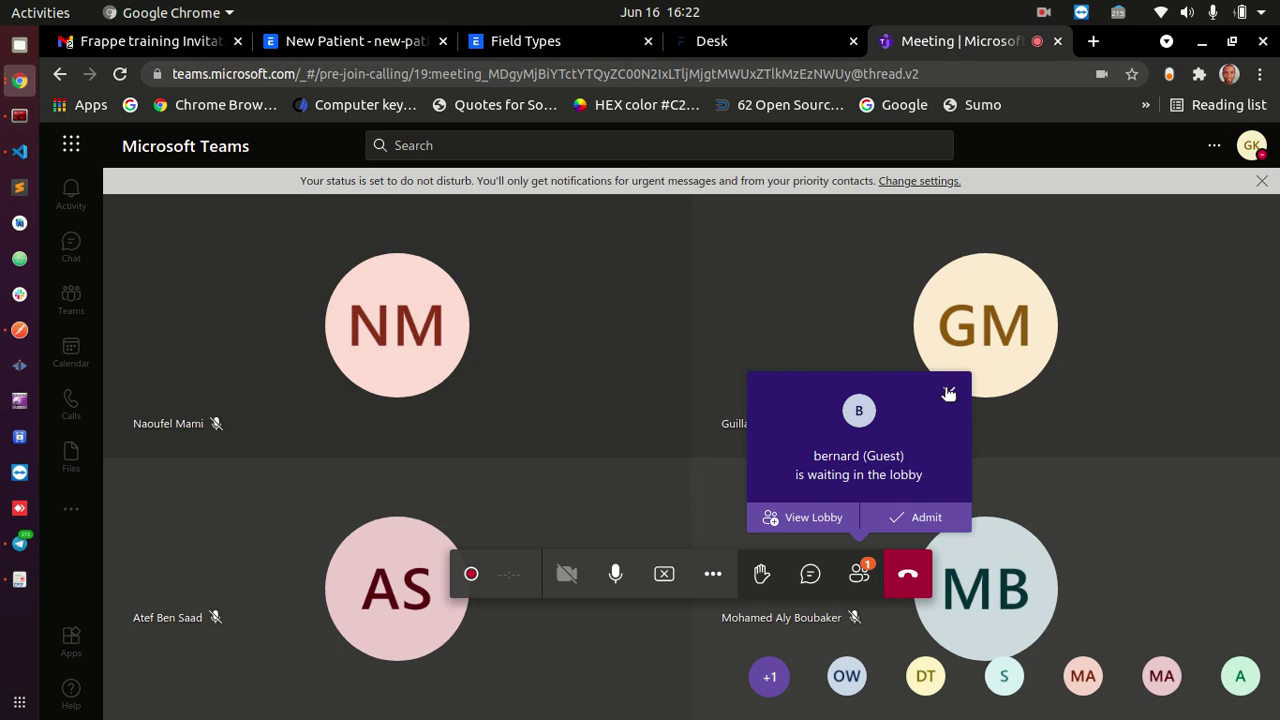
pyautogui.click(330, 40)
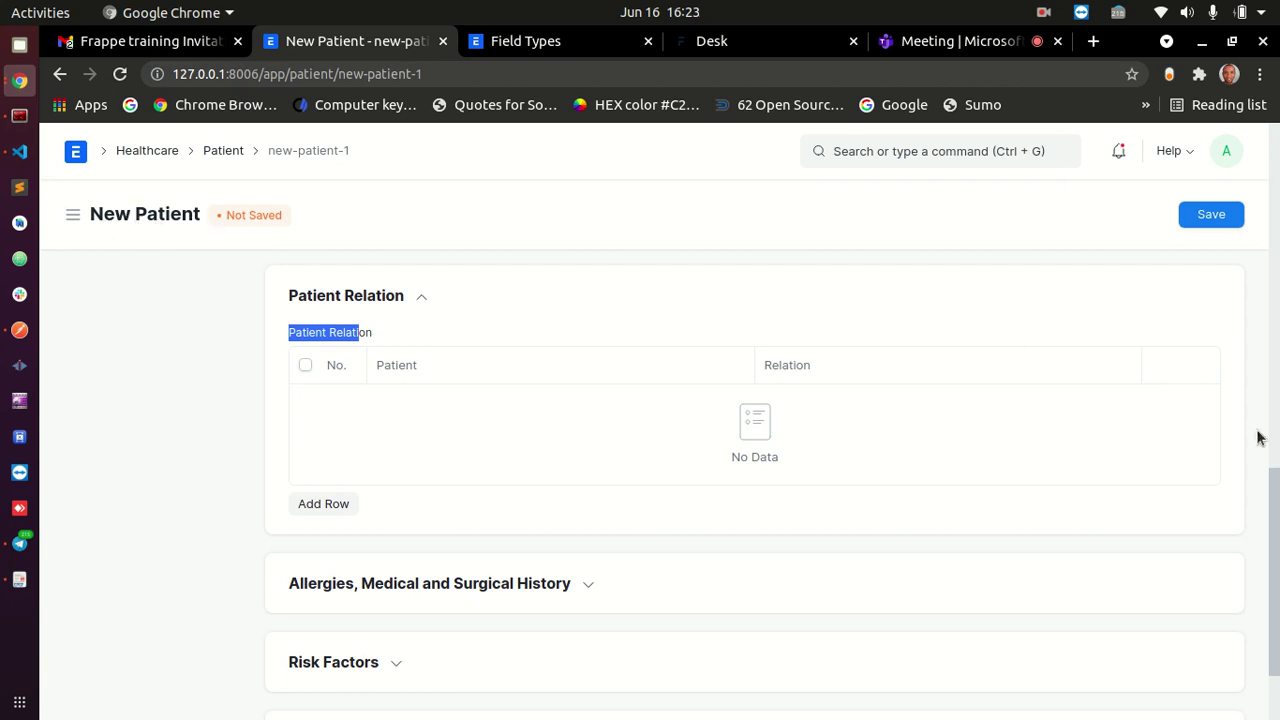
pyautogui.scroll(9, 1260, 320)
pyautogui.scroll(-7, 1260, 320)
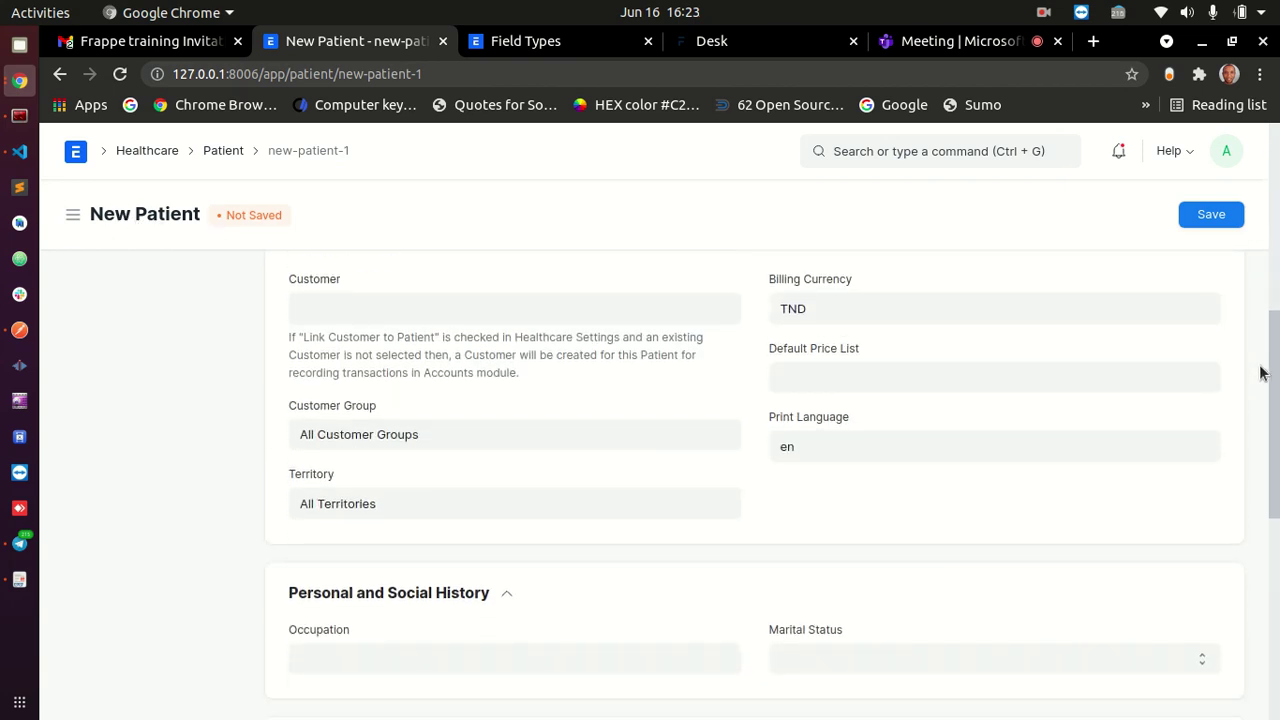
pyautogui.scroll(-2, 457, 443)
pyautogui.click(231, 497)
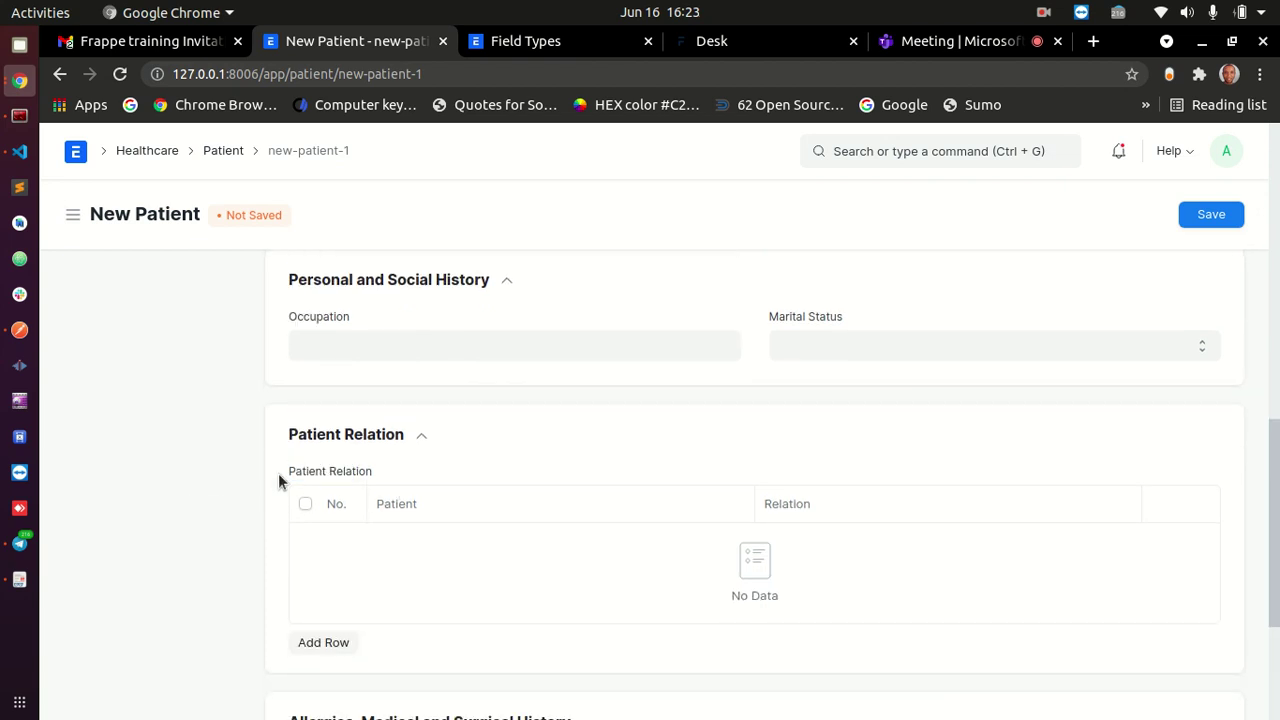
# - Add a row to the Patient Relation table and view the options of its Patient and Relation fields
pyautogui.scroll(-2, 465, 447)
pyautogui.click(323, 540)
pyautogui.scroll(-2, 400, 480)
pyautogui.scroll(3, 430, 356)
pyautogui.click(467, 492)
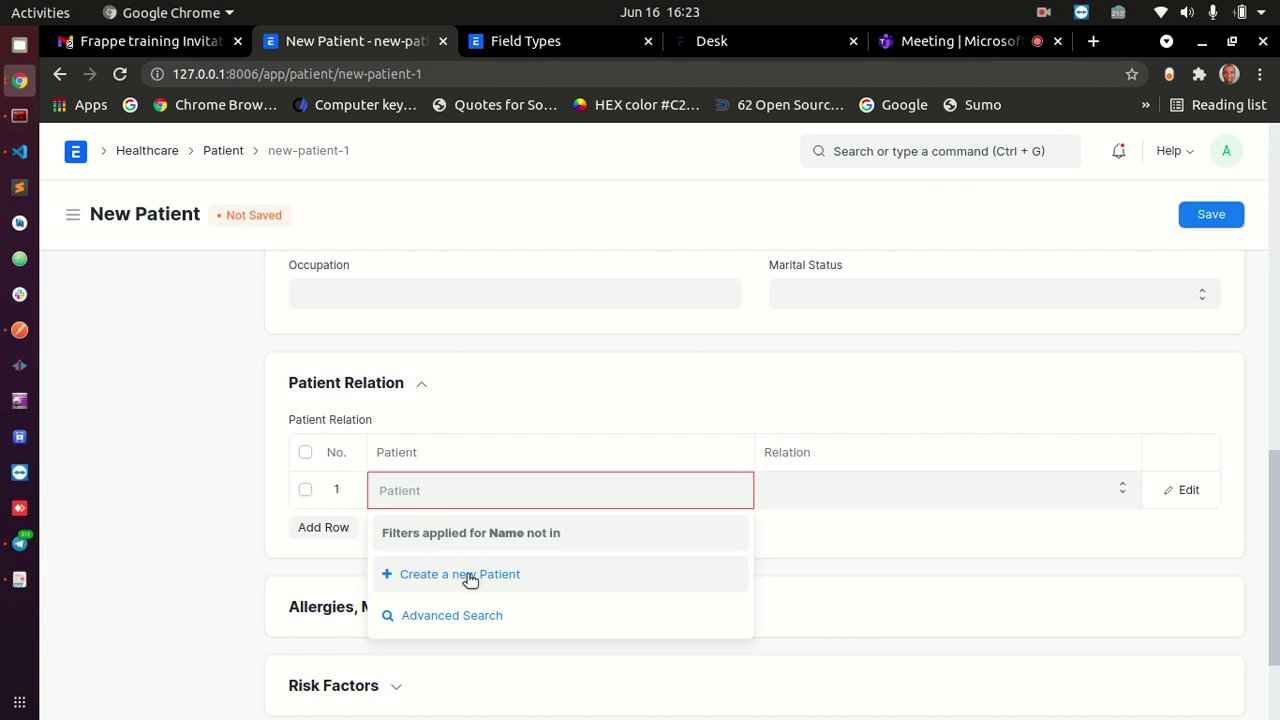
pyautogui.click(884, 500)
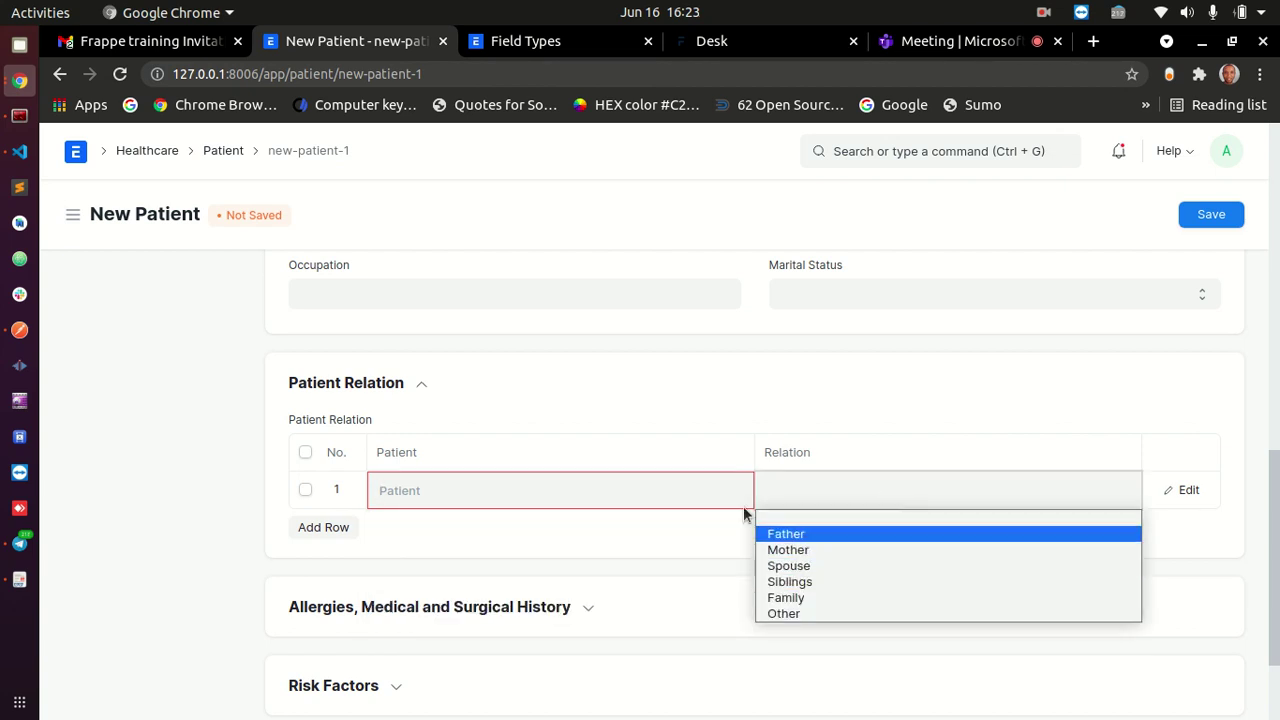
# - Add four more empty rows to the Patient Relation table
pyautogui.click(320, 527)
pyautogui.click(321, 527)
pyautogui.click(340, 565)
pyautogui.click(323, 602)
pyautogui.click(330, 640)
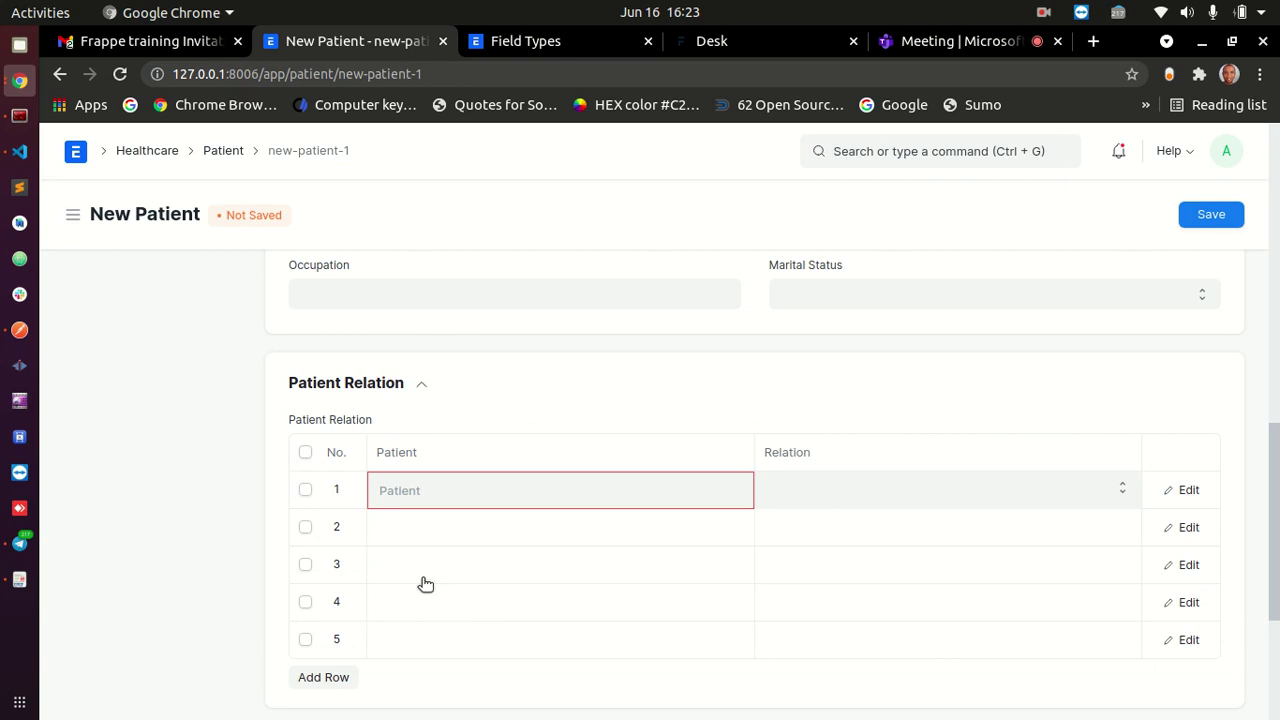
# - Select all rows of the Patient Relation table and delete them
pyautogui.click(306, 640)
pyautogui.click(306, 602)
pyautogui.click(306, 564)
pyautogui.click(316, 529)
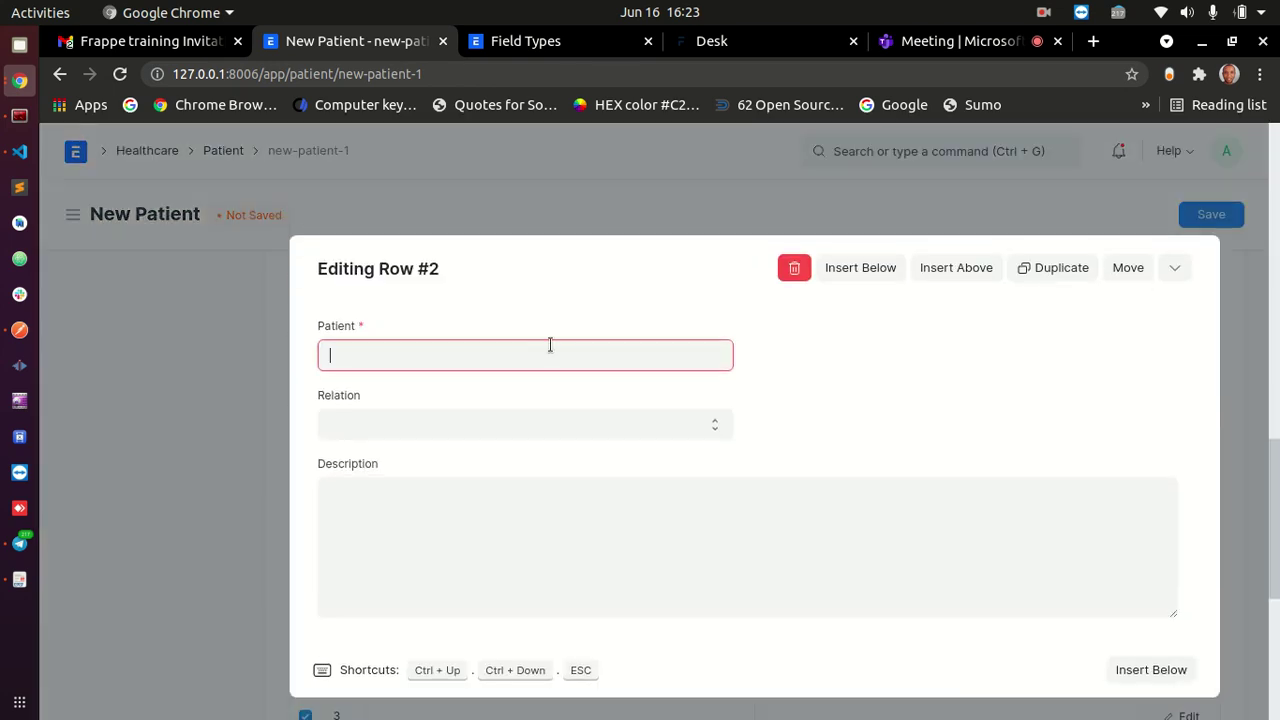
pyautogui.press('Escape')
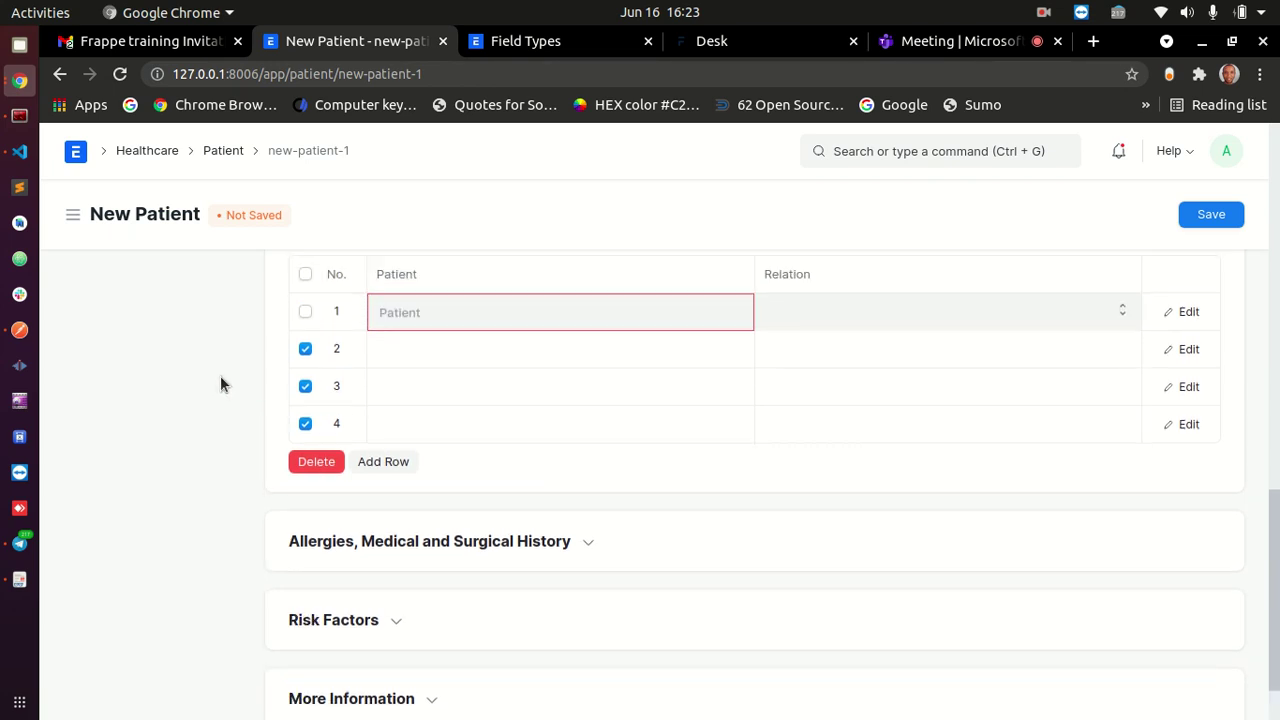
pyautogui.scroll(2, 240, 390)
pyautogui.click(307, 444)
pyautogui.click(320, 593)
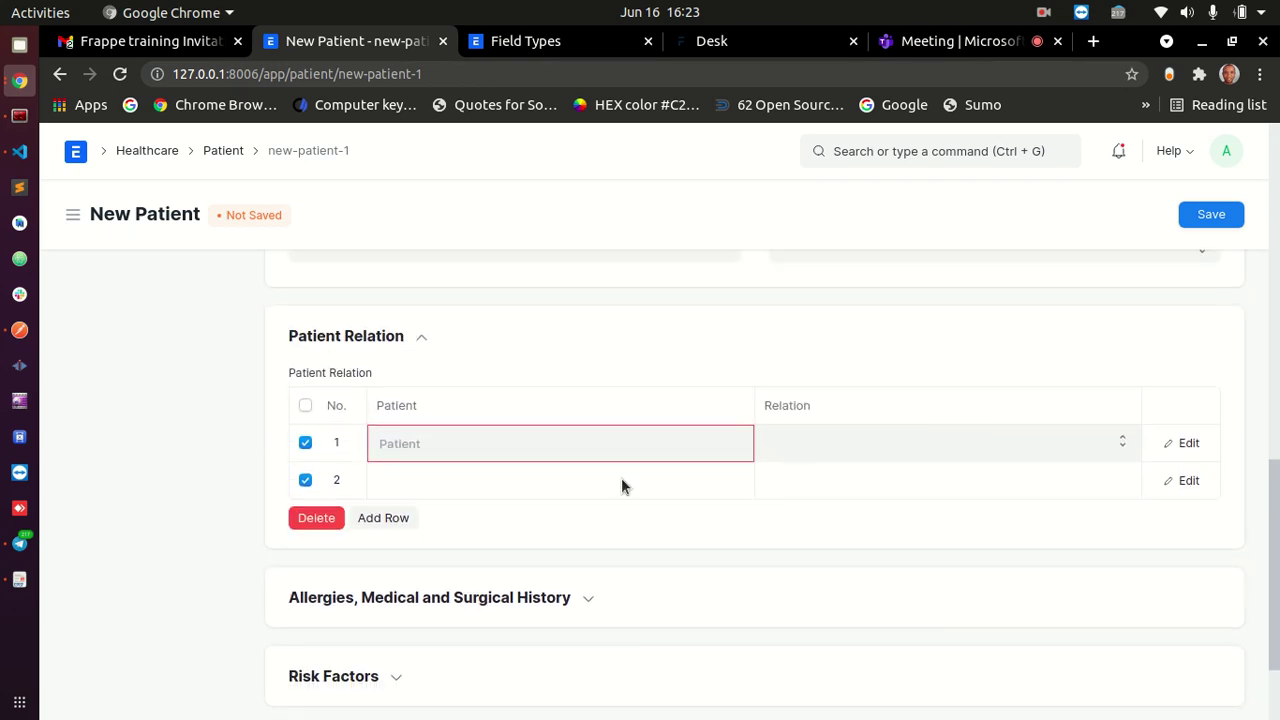
# - Return to the Field Types article, highlight the Attach heading and examine its description and Customer example
pyautogui.click(528, 45)
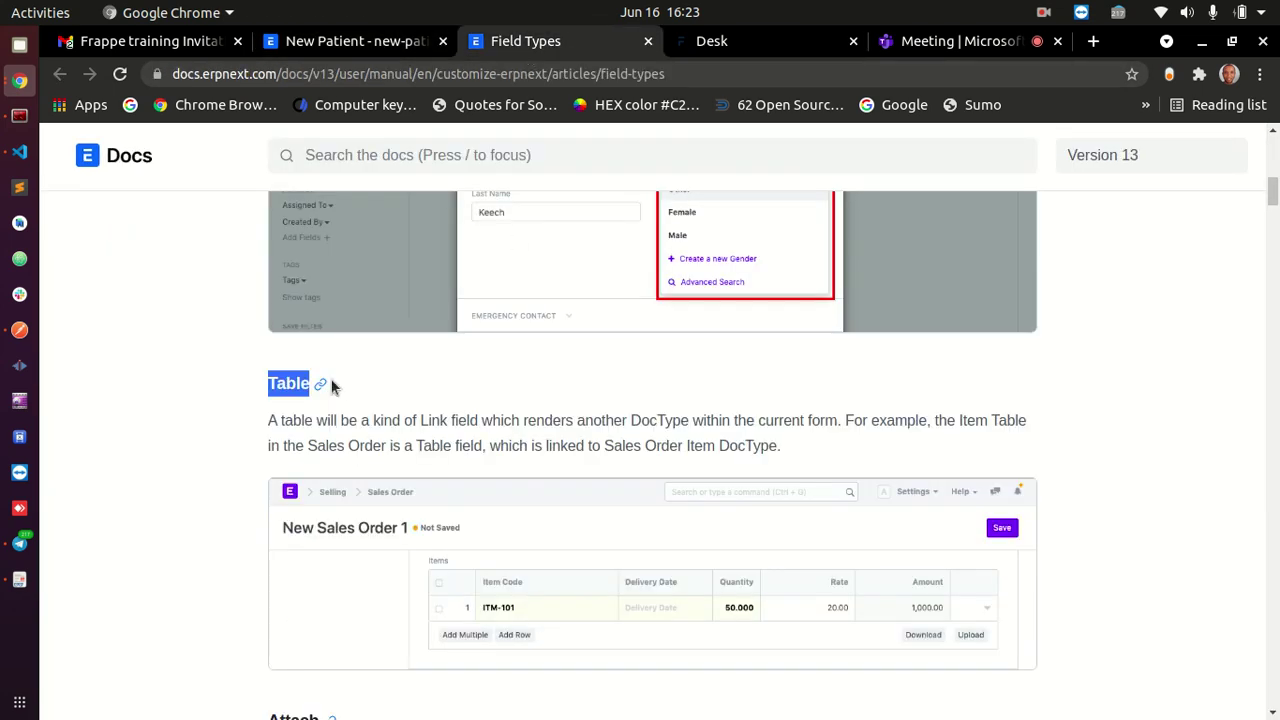
pyautogui.scroll(-4, 303, 388)
pyautogui.scroll(-3, 302, 384)
pyautogui.doubleClick(293, 323)
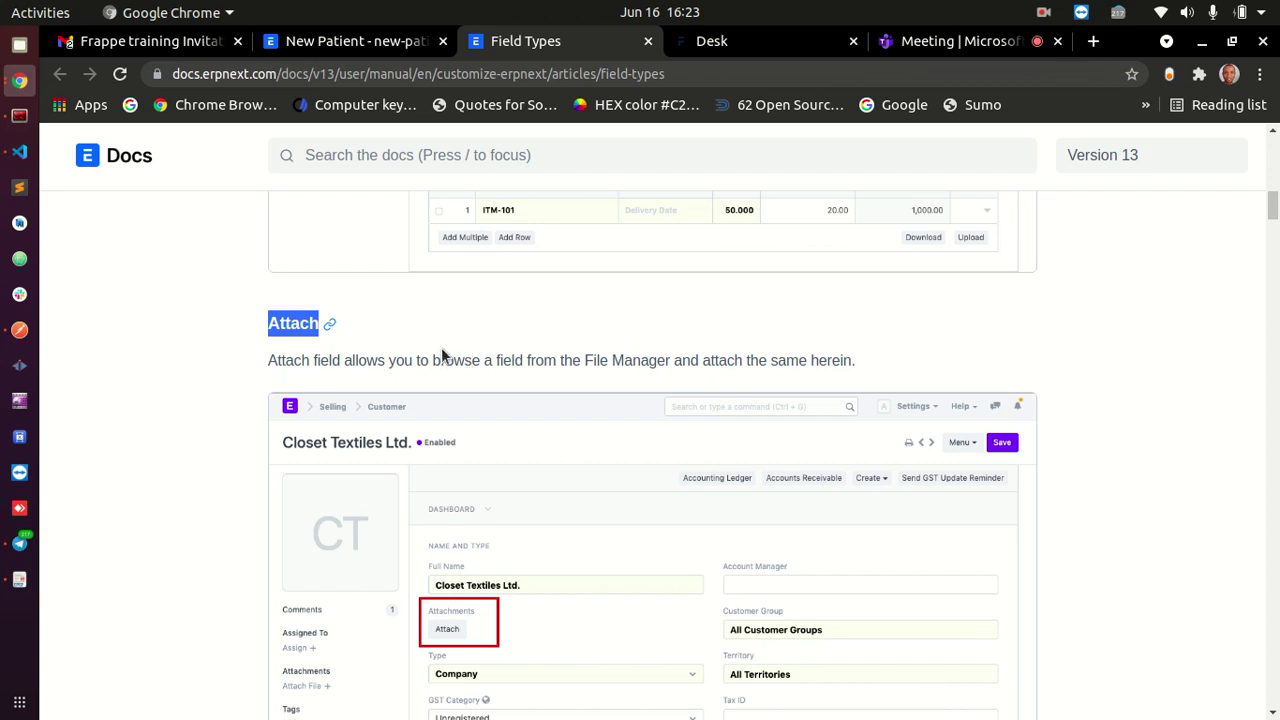
pyautogui.click(353, 345)
pyautogui.doubleClick(297, 325)
# - Highlight the Attach Image heading, read its description and go back to the Attach section for comparison
pyautogui.scroll(-5, 540, 350)
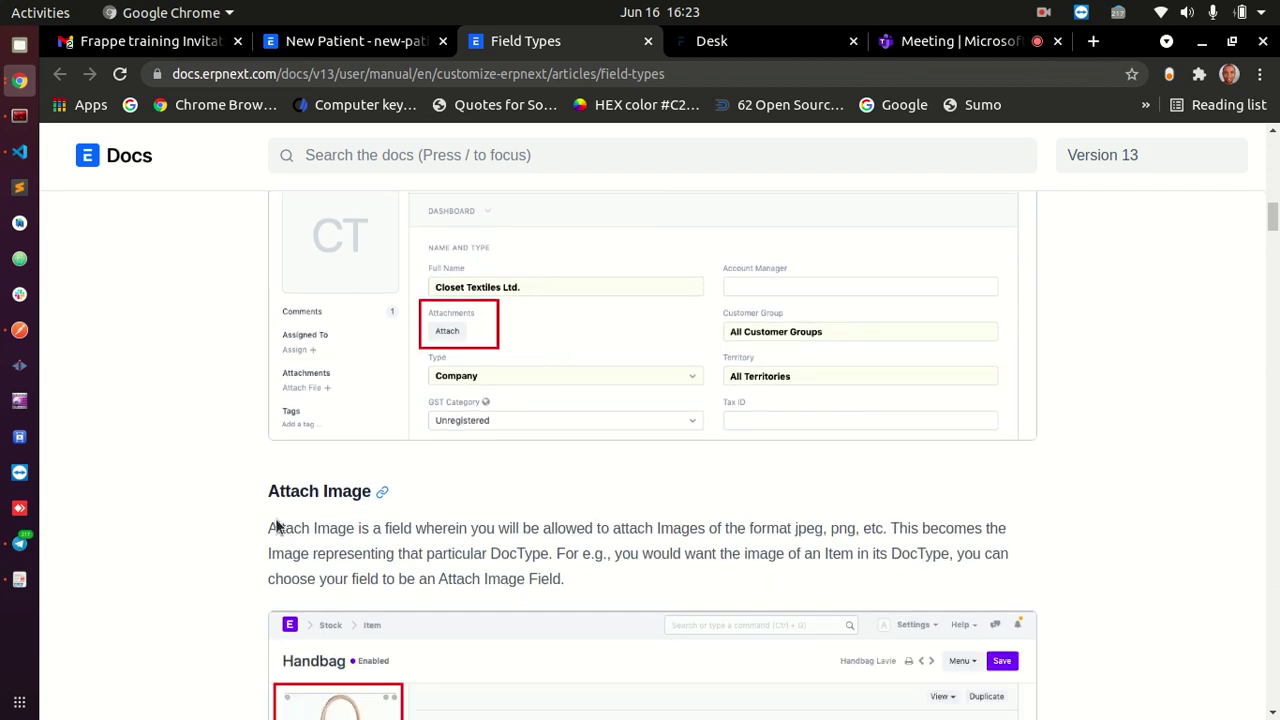
pyautogui.moveTo(270, 491); pyautogui.dragTo(372, 492)
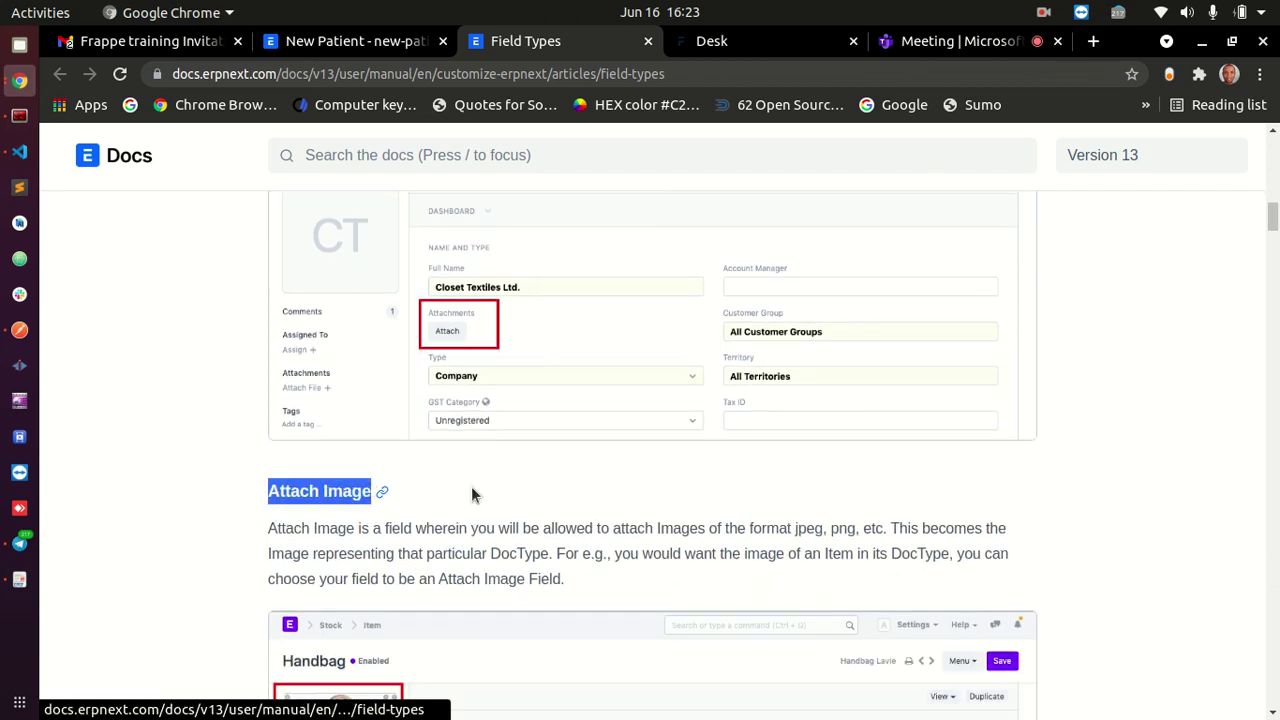
pyautogui.scroll(2, 490, 487)
pyautogui.scroll(2, 490, 481)
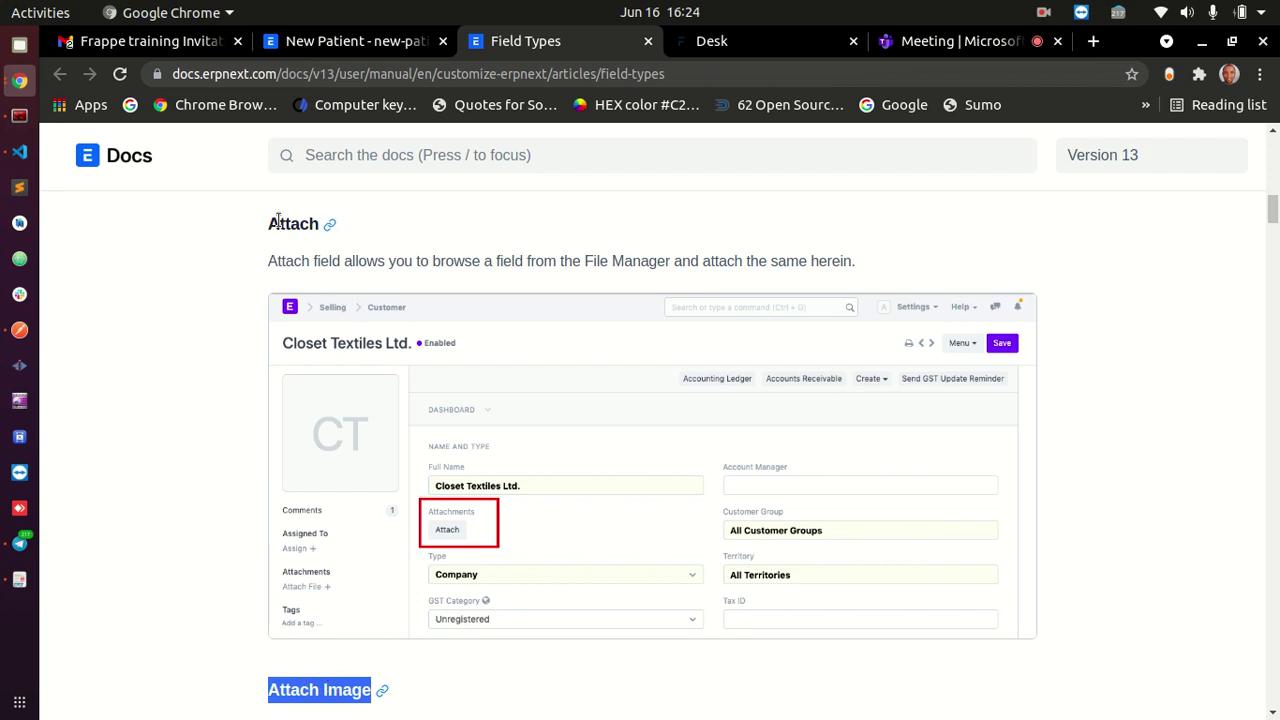
# - Highlight the Attach heading and compare its section with the highlighted Attach Image heading and description
pyautogui.moveTo(272, 222); pyautogui.dragTo(376, 222)
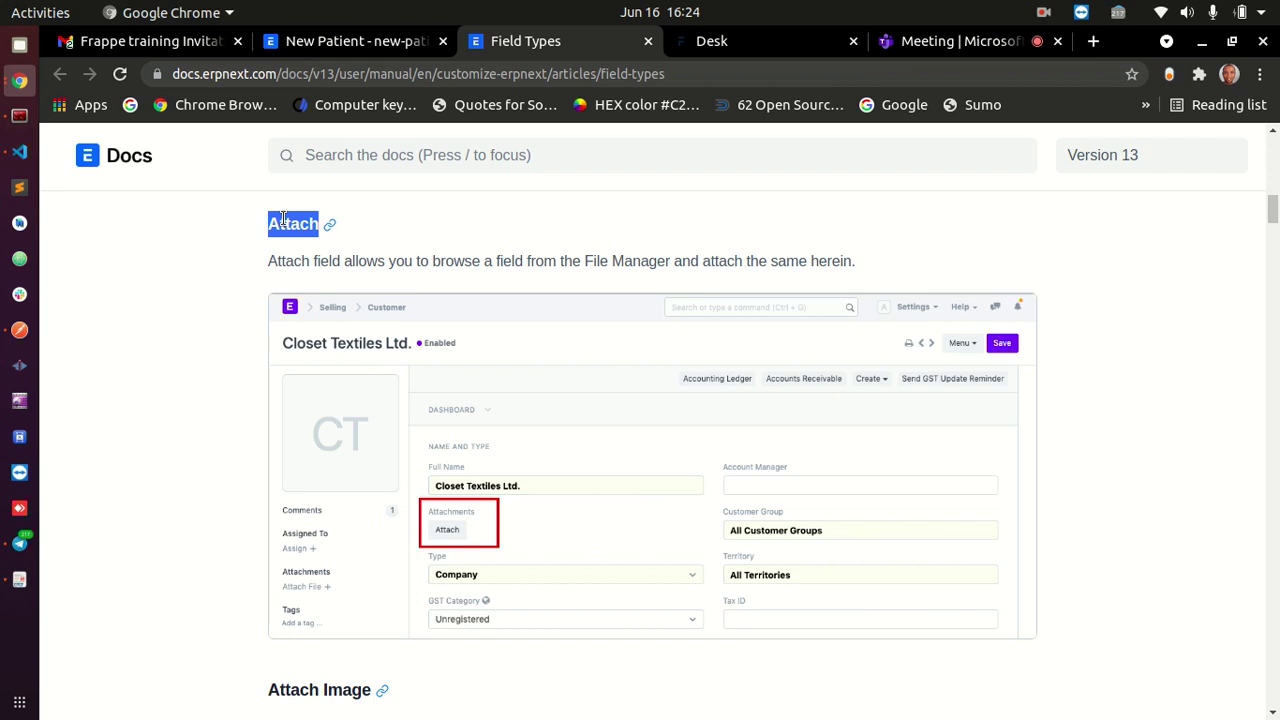
pyautogui.scroll(-3, 178, 380)
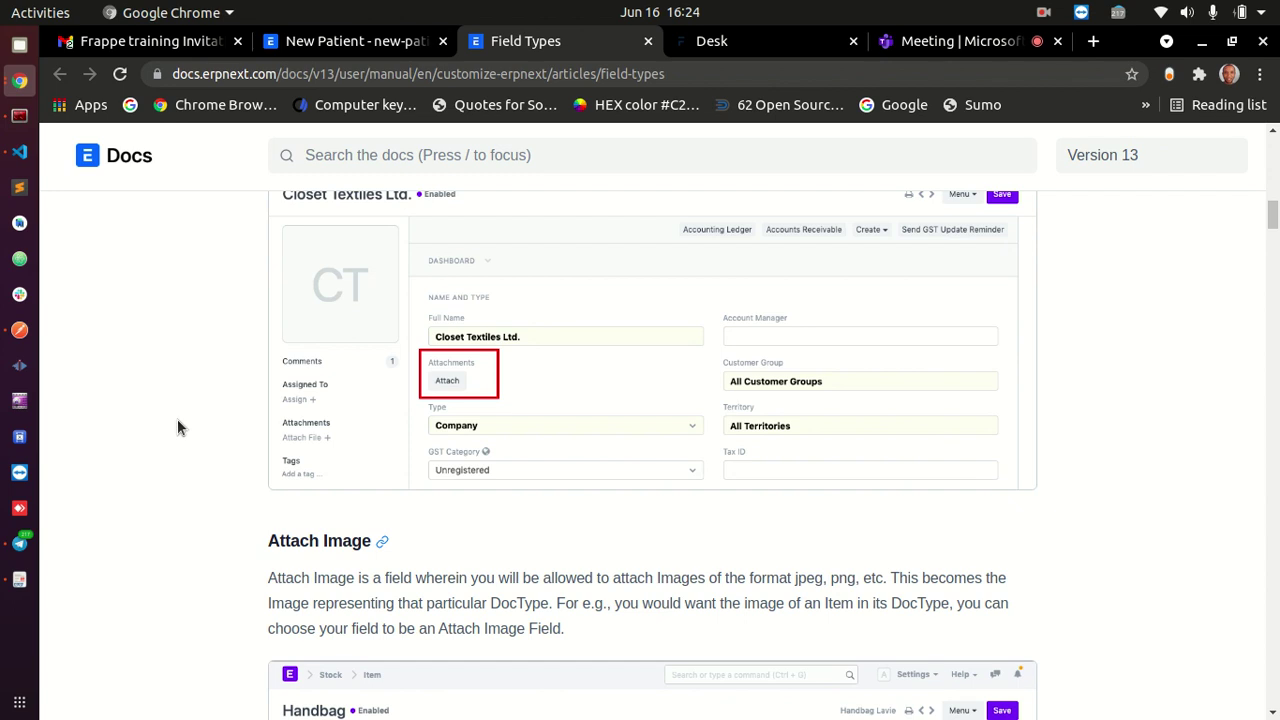
pyautogui.moveTo(268, 540); pyautogui.dragTo(371, 541)
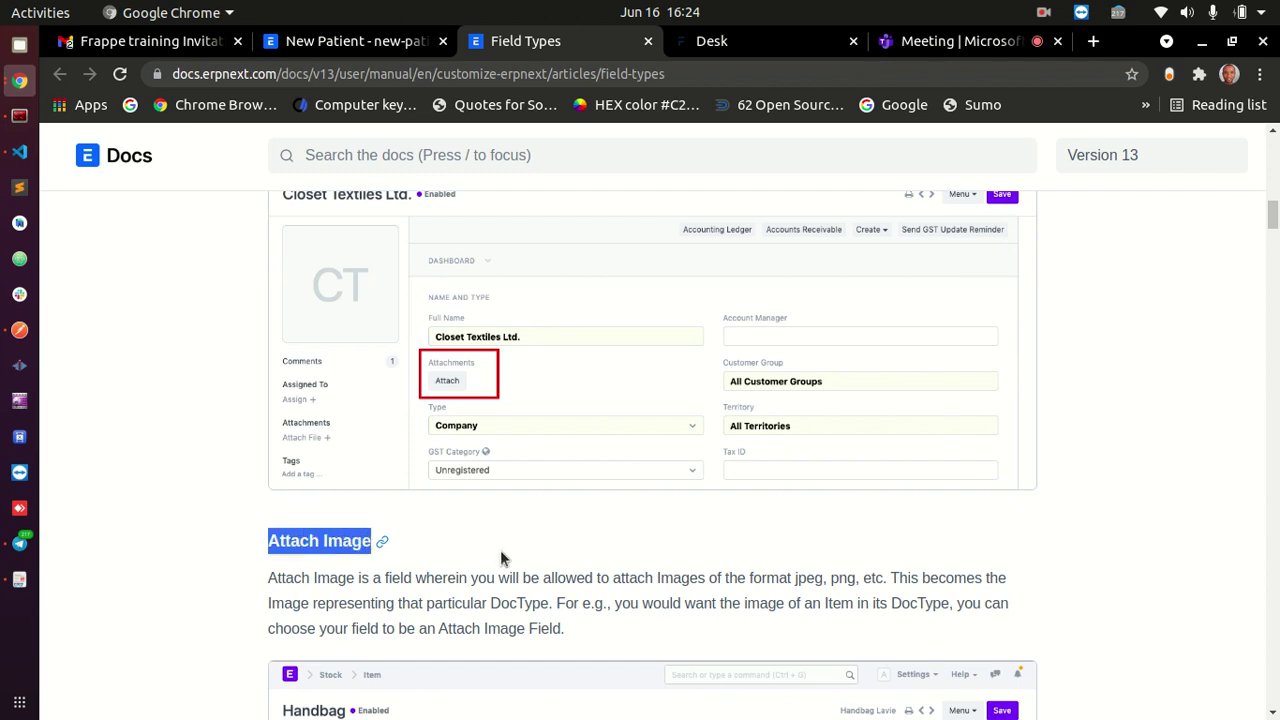
pyautogui.tripleClick(320, 545)
pyautogui.scroll(-4, 494, 562)
pyautogui.scroll(-3, 493, 564)
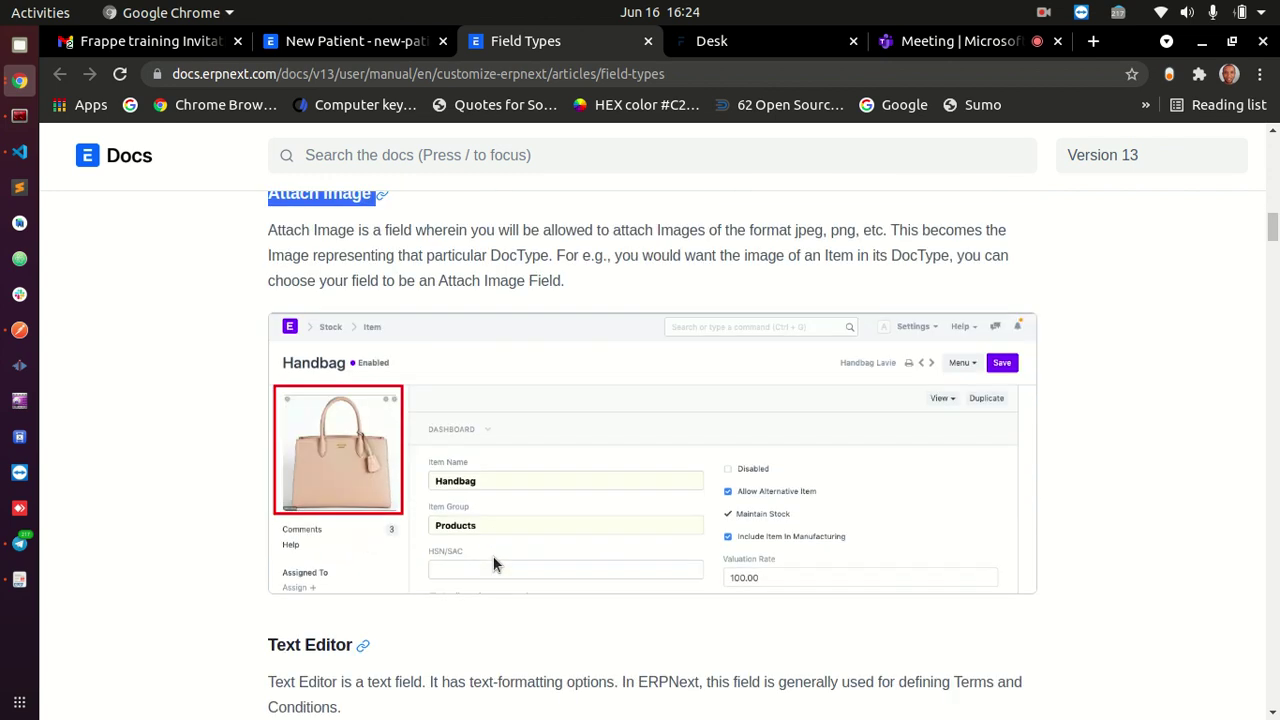
# - Review the Attach Image description and its Handbag item example, then continue to the Text Editor section
pyautogui.scroll(3, 494, 565)
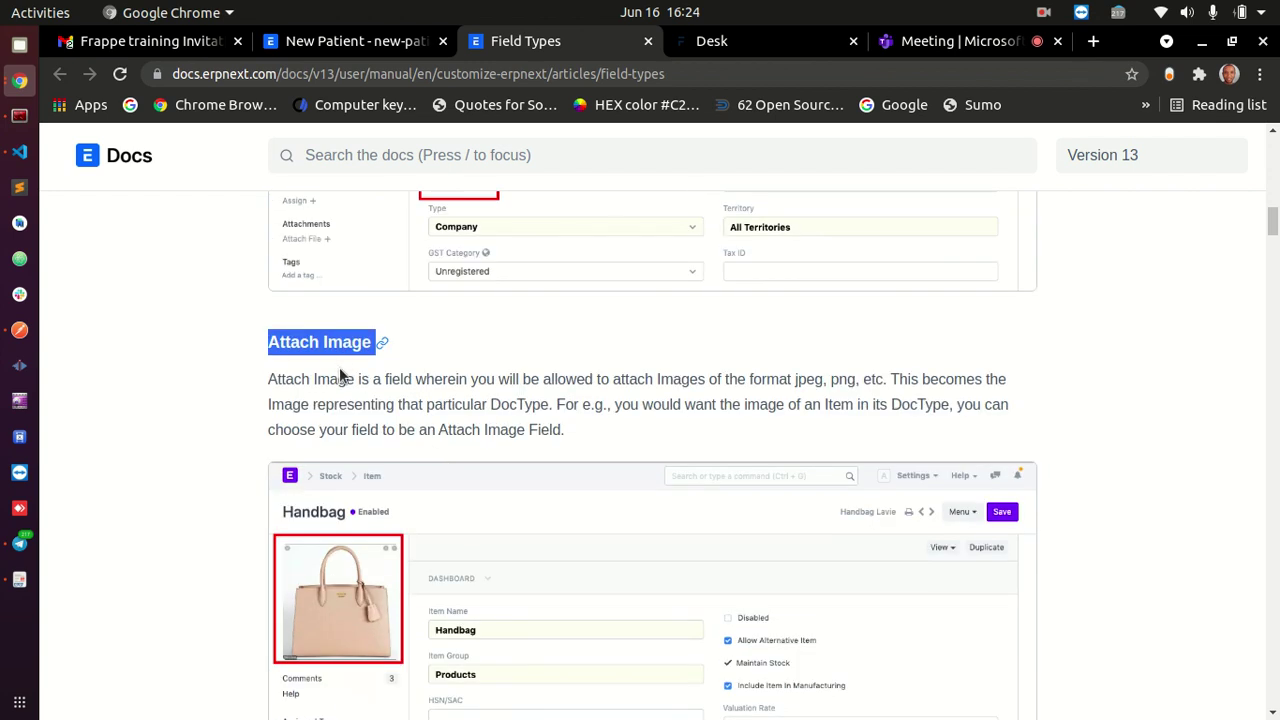
pyautogui.scroll(-1, 651, 374)
pyautogui.scroll(-2, 600, 395)
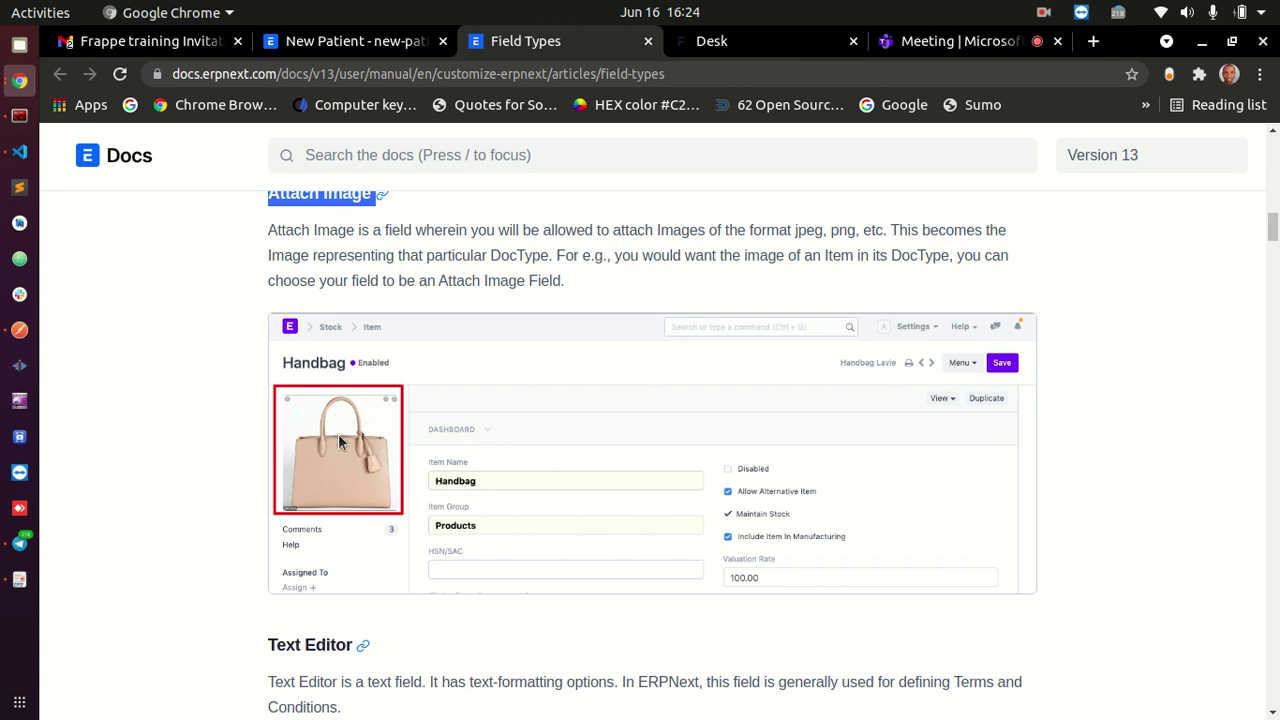
pyautogui.scroll(1, 339, 480)
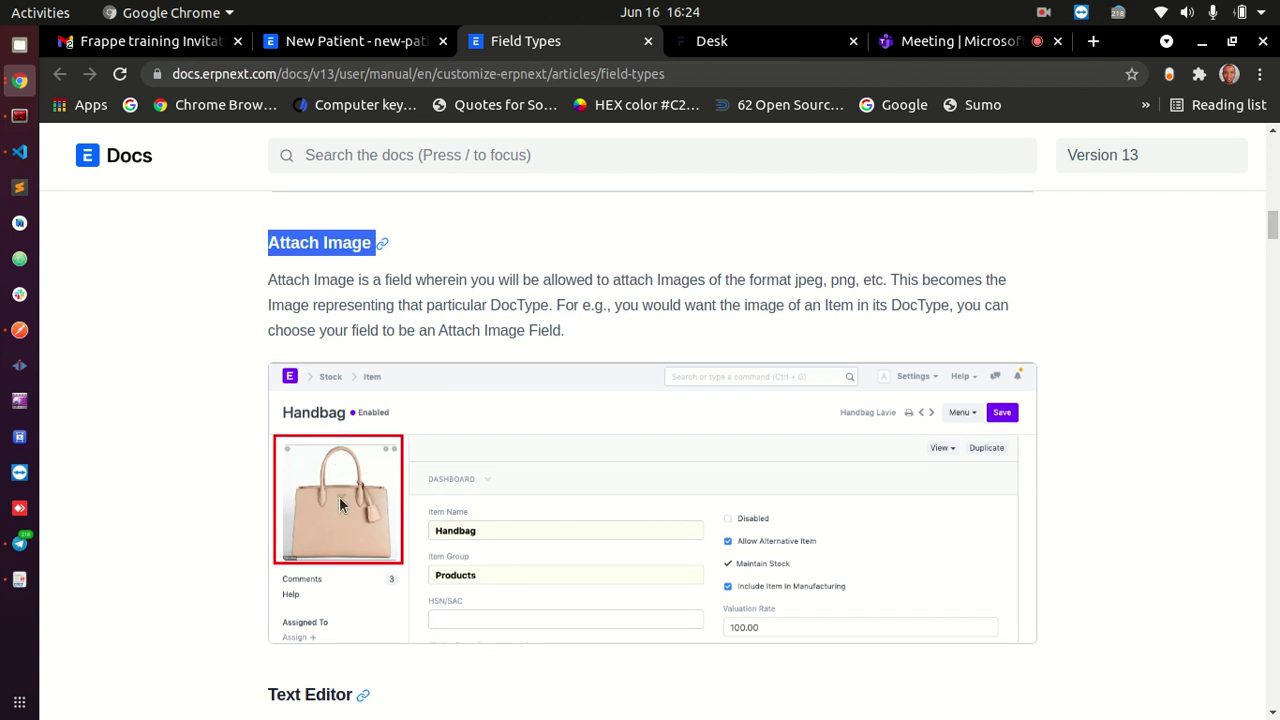
pyautogui.tripleClick(304, 248)
pyautogui.scroll(-1, 162, 365)
pyautogui.scroll(-4, 162, 356)
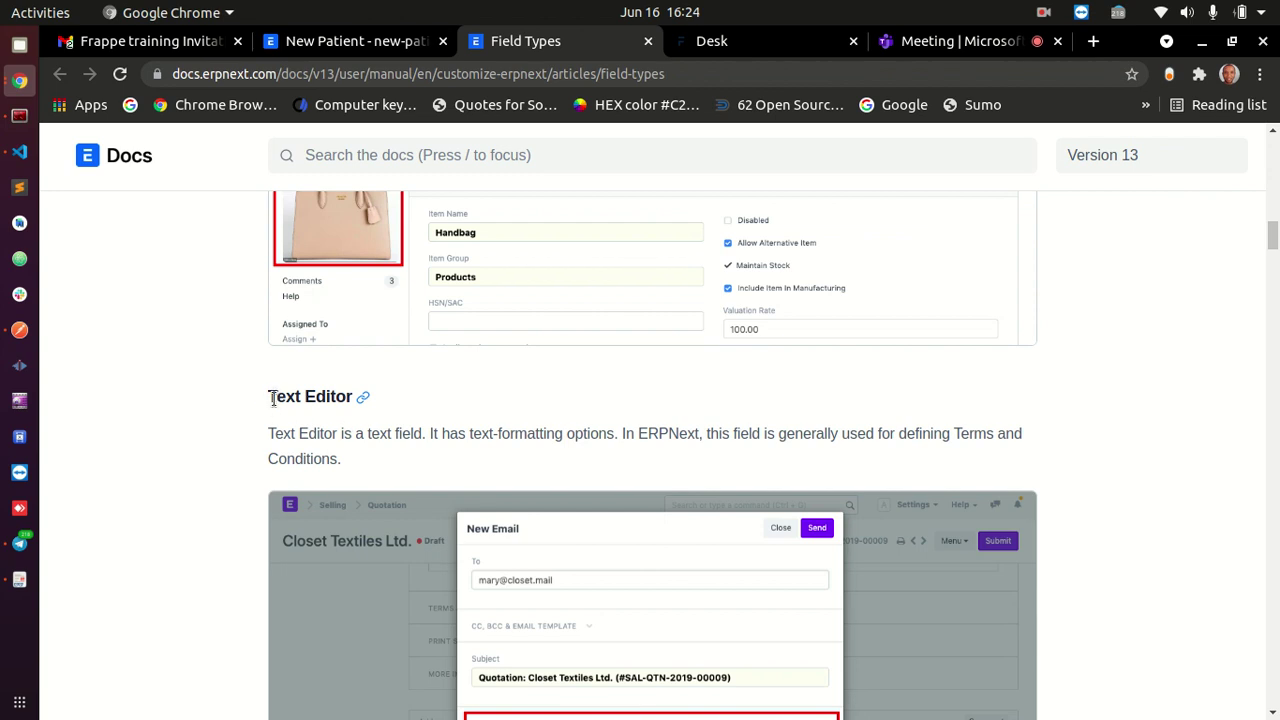
# - Highlight the Text Editor heading and examine its description and the Message editor in the New Email example
pyautogui.moveTo(272, 398); pyautogui.dragTo(346, 400)
pyautogui.scroll(-2, 466, 404)
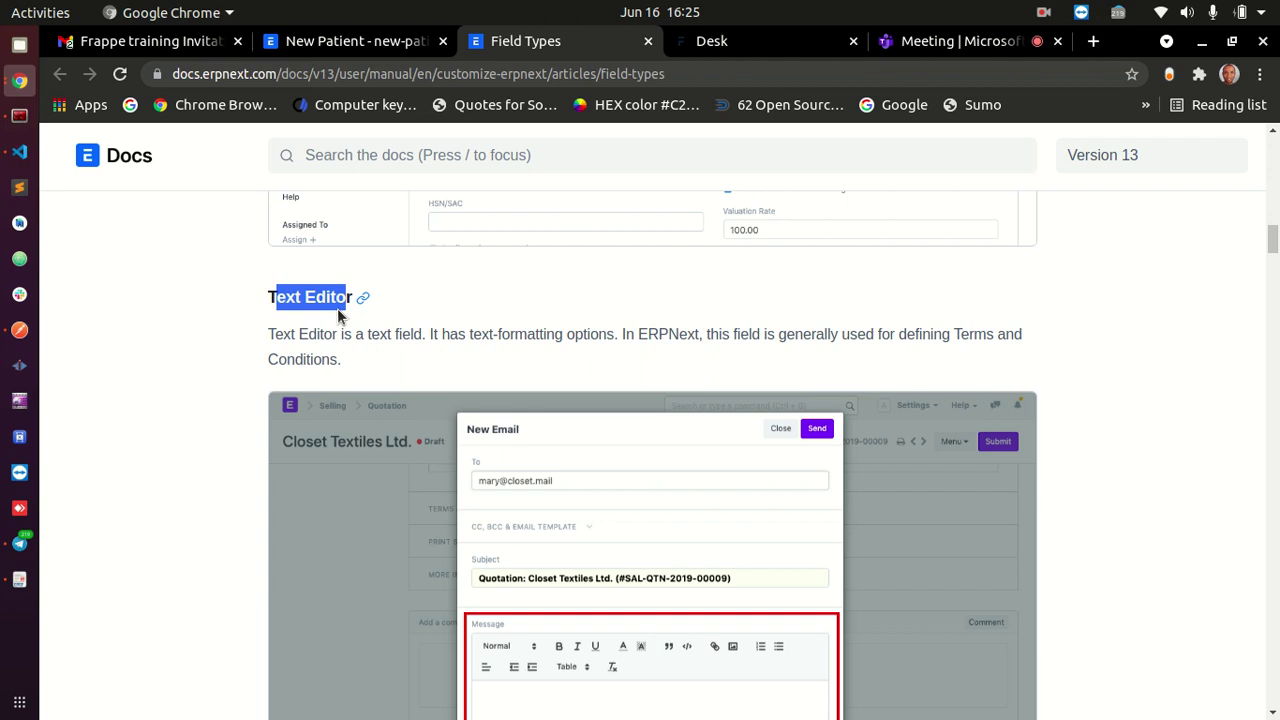
pyautogui.scroll(-3, 320, 312)
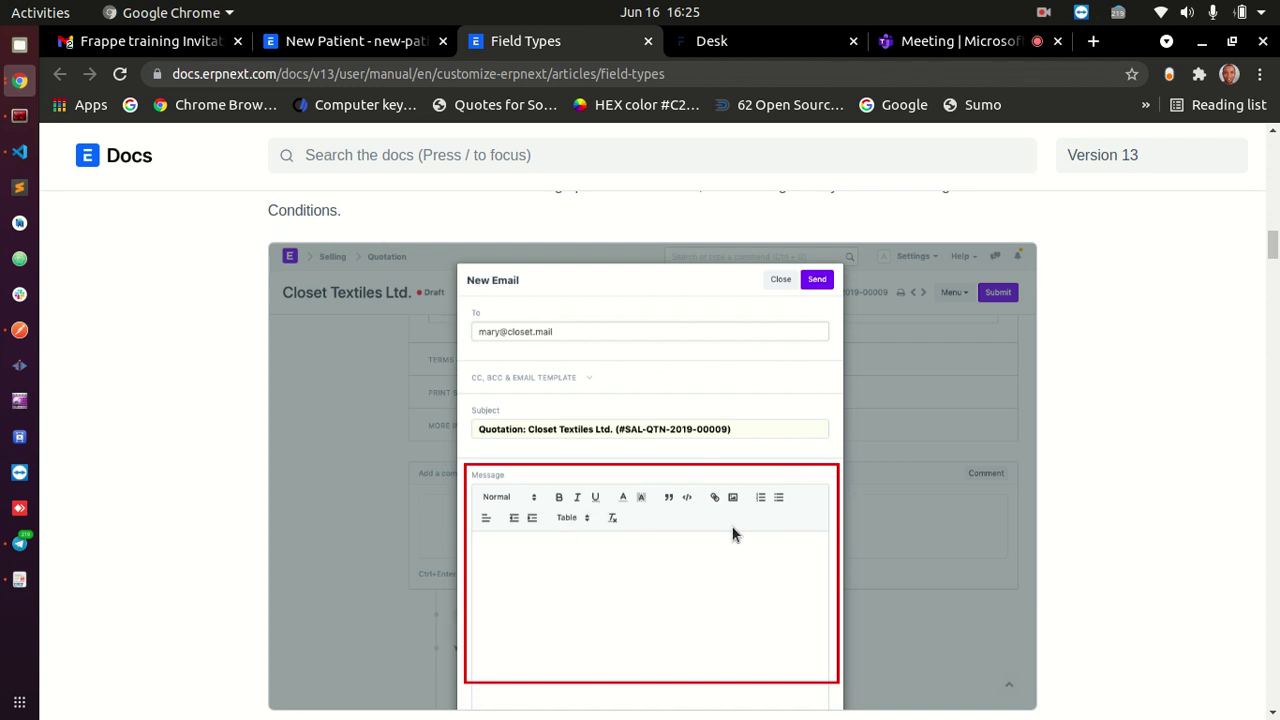
pyautogui.scroll(3, 725, 540)
pyautogui.moveTo(347, 297); pyautogui.dragTo(276, 297)
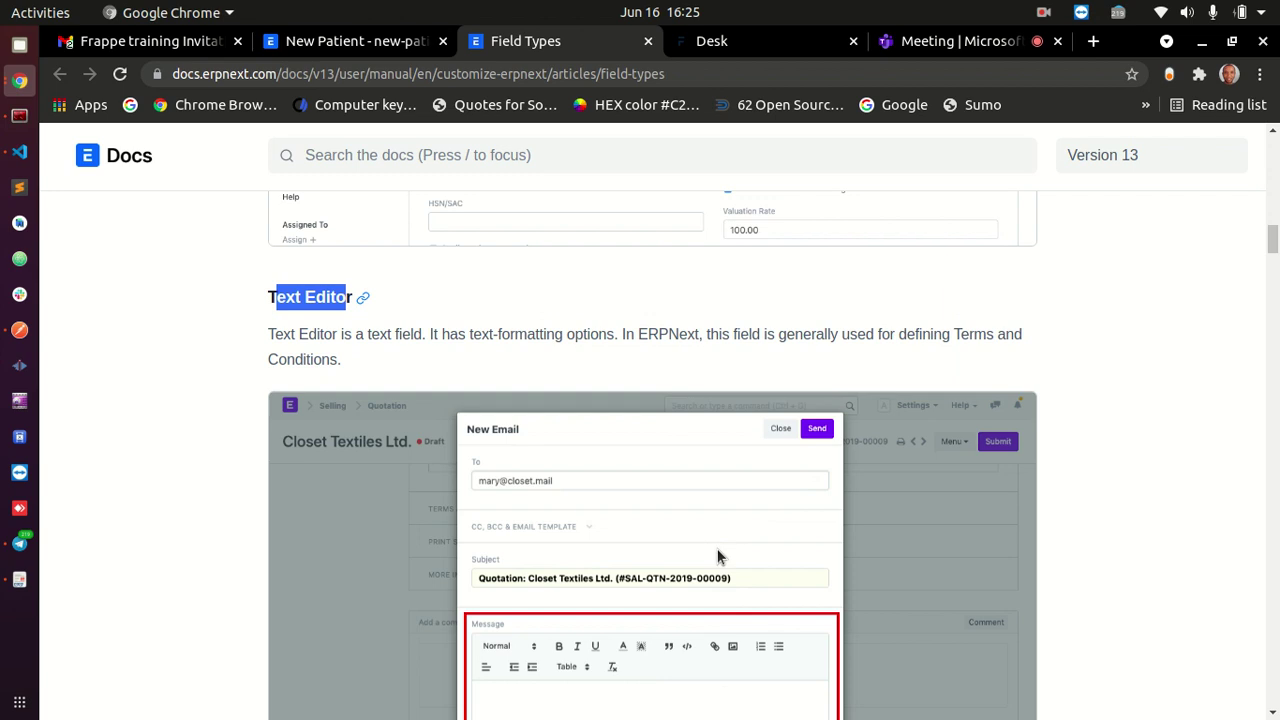
pyautogui.click(479, 313)
pyautogui.scroll(-2, 654, 628)
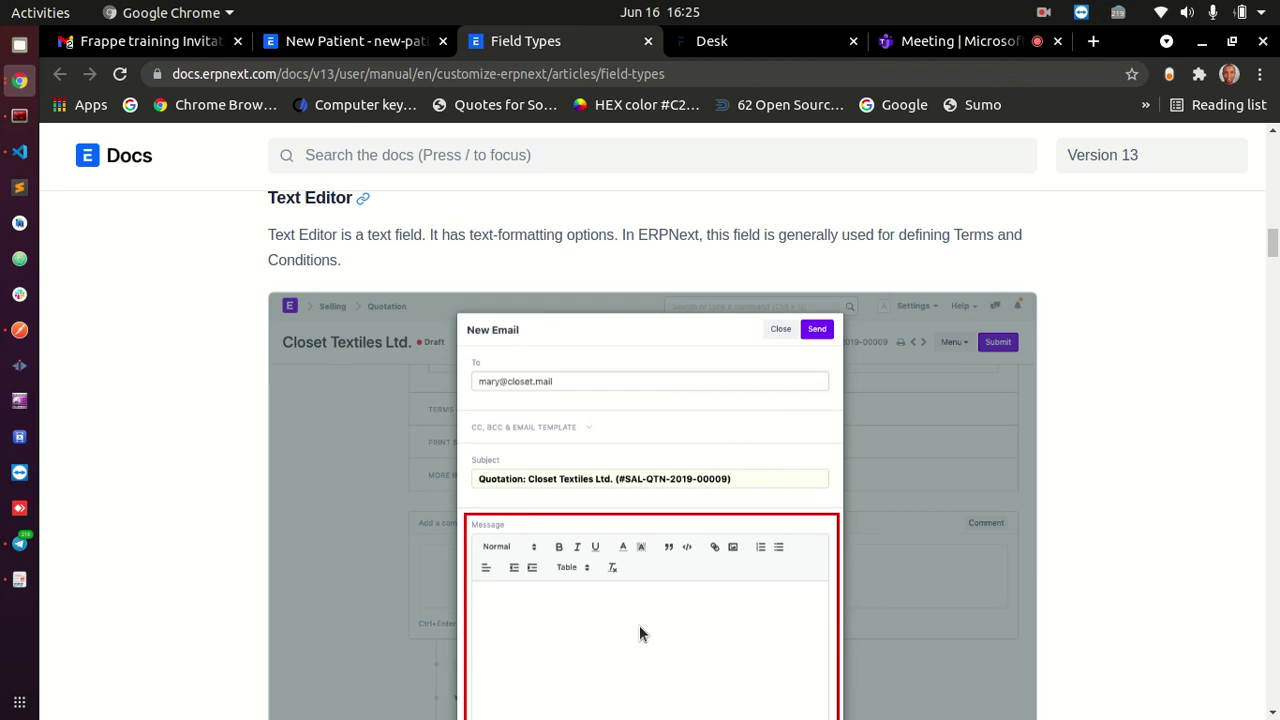
pyautogui.scroll(1, 286, 234)
pyautogui.moveTo(265, 258); pyautogui.dragTo(352, 252)
pyautogui.click(399, 262)
pyautogui.scroll(-4, 501, 497)
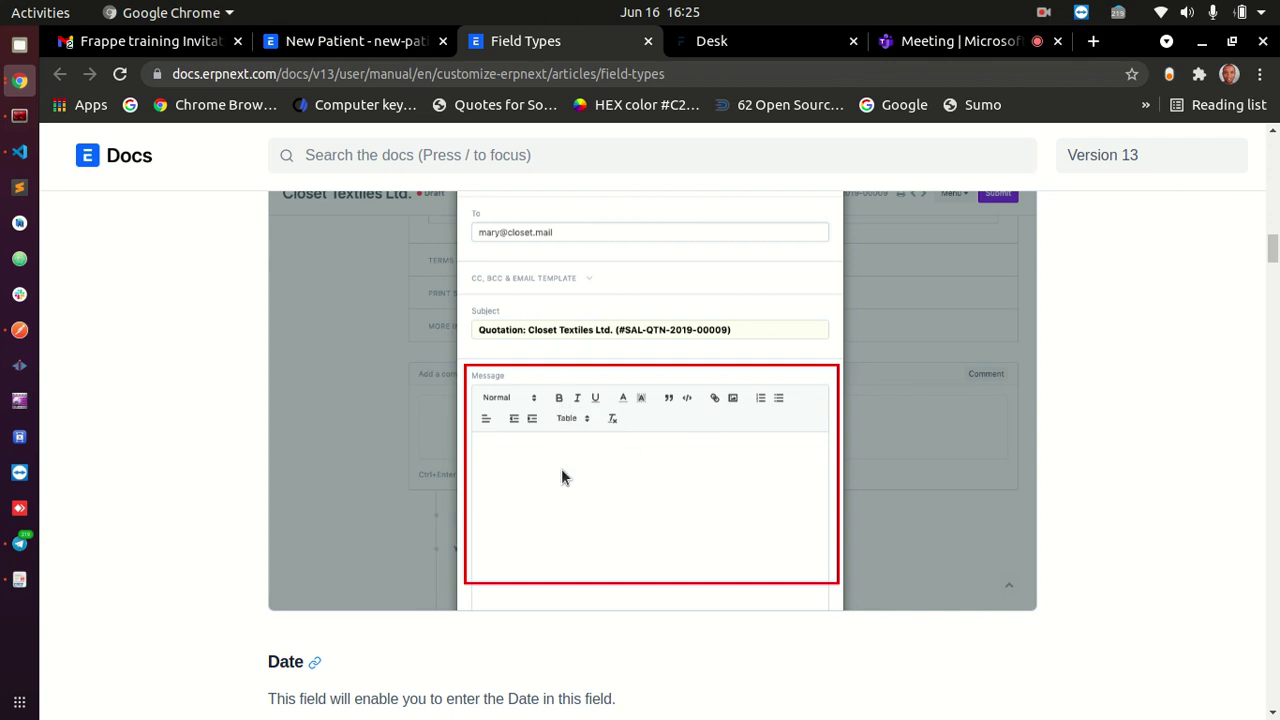
# - Highlight the Date heading and examine its description and the Date of Birth calendar in the New Employee example
pyautogui.scroll(-1, 576, 496)
pyautogui.scroll(-4, 575, 497)
pyautogui.doubleClick(286, 413)
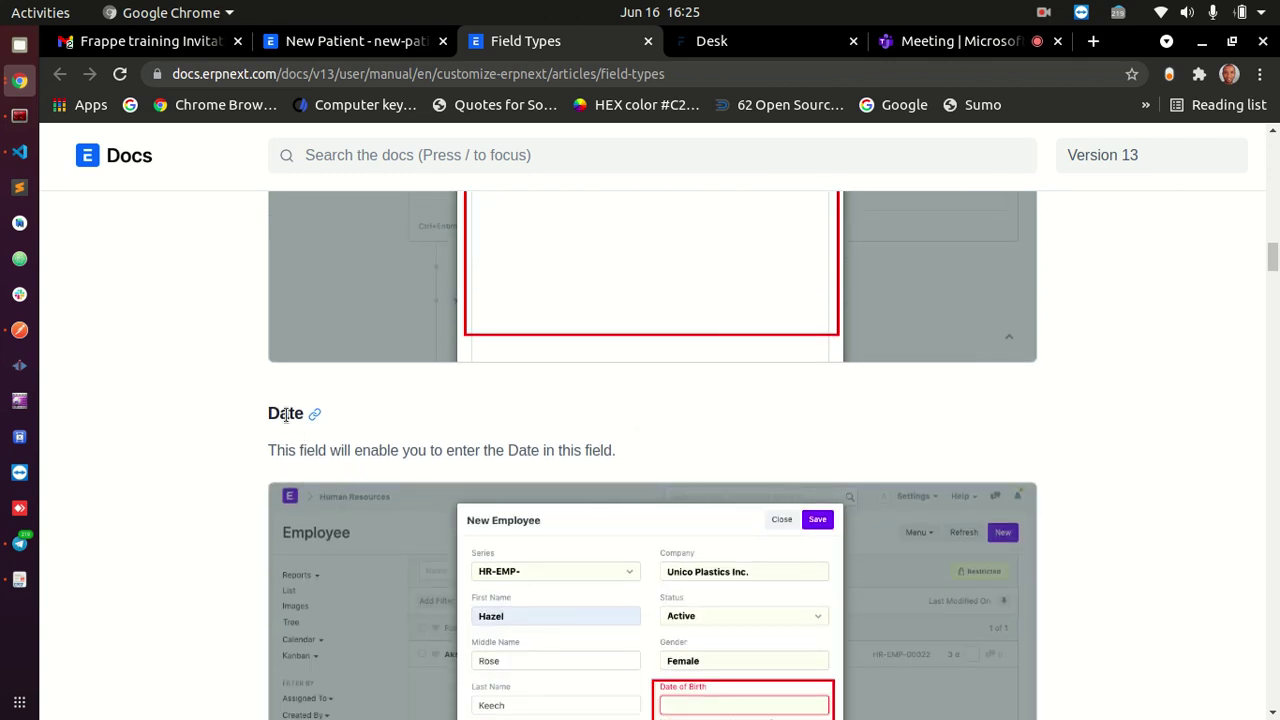
pyautogui.scroll(-2, 662, 423)
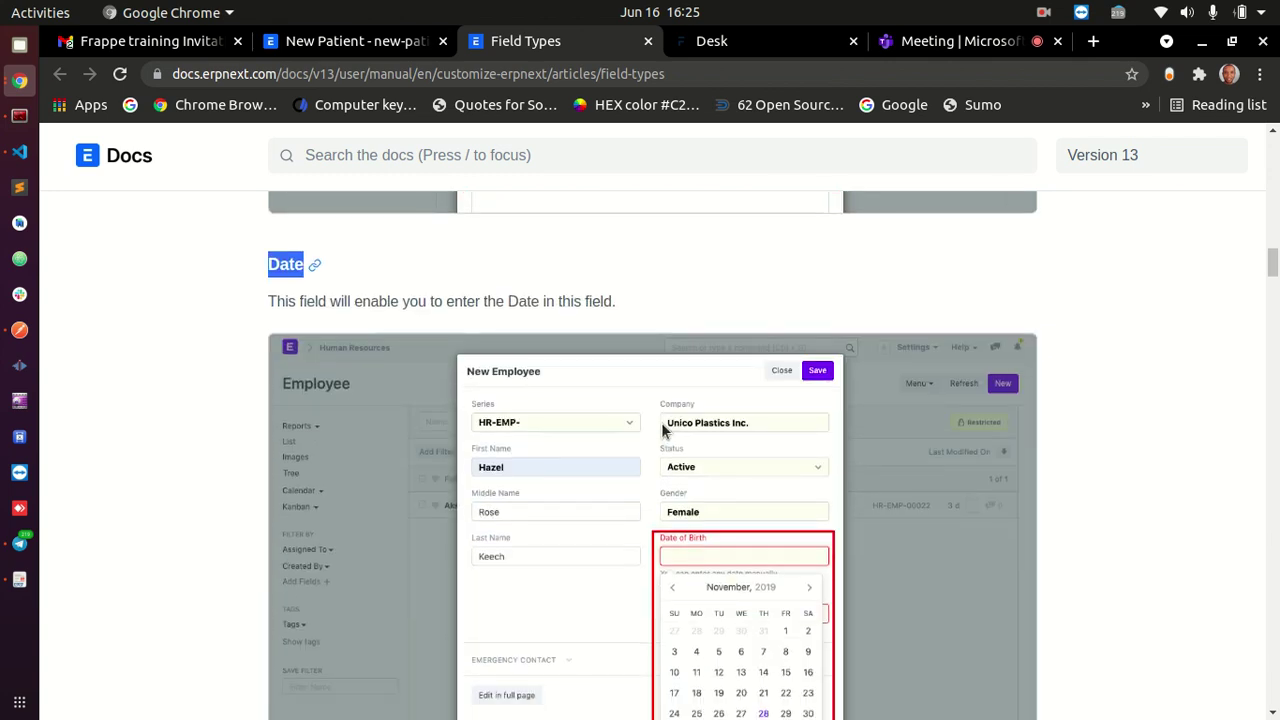
pyautogui.scroll(1, 586, 420)
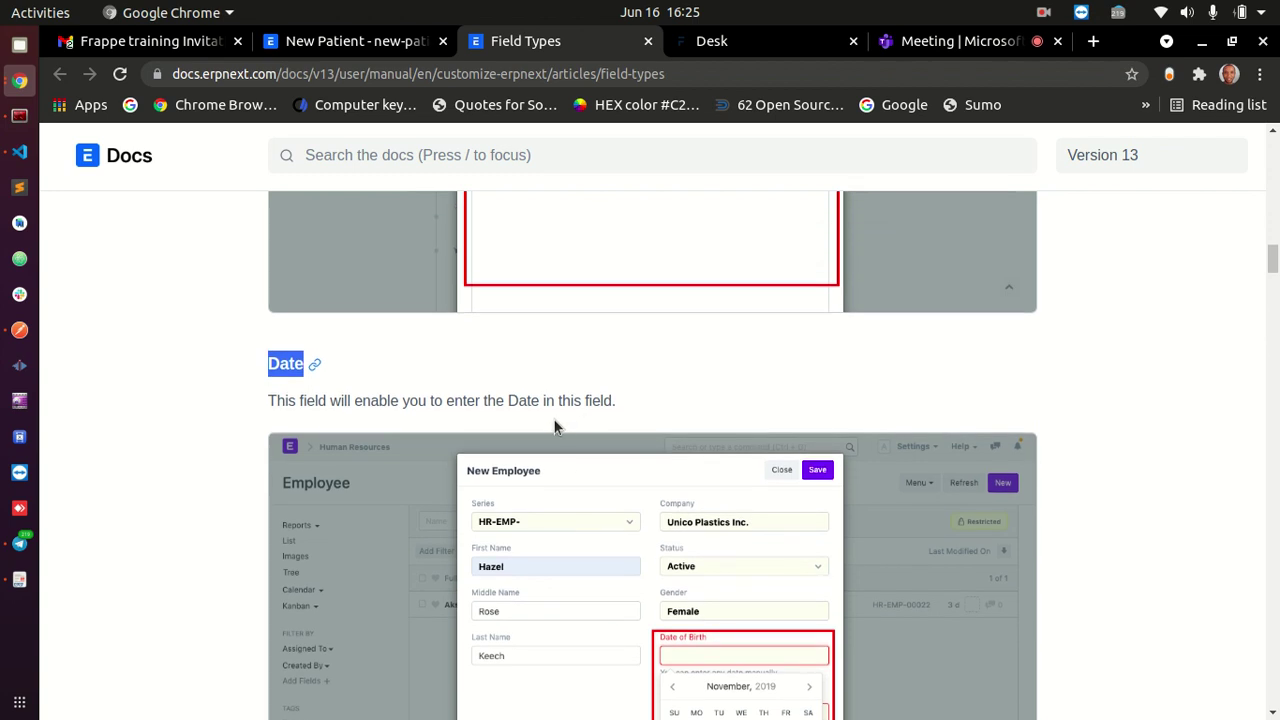
pyautogui.scroll(-2, 557, 425)
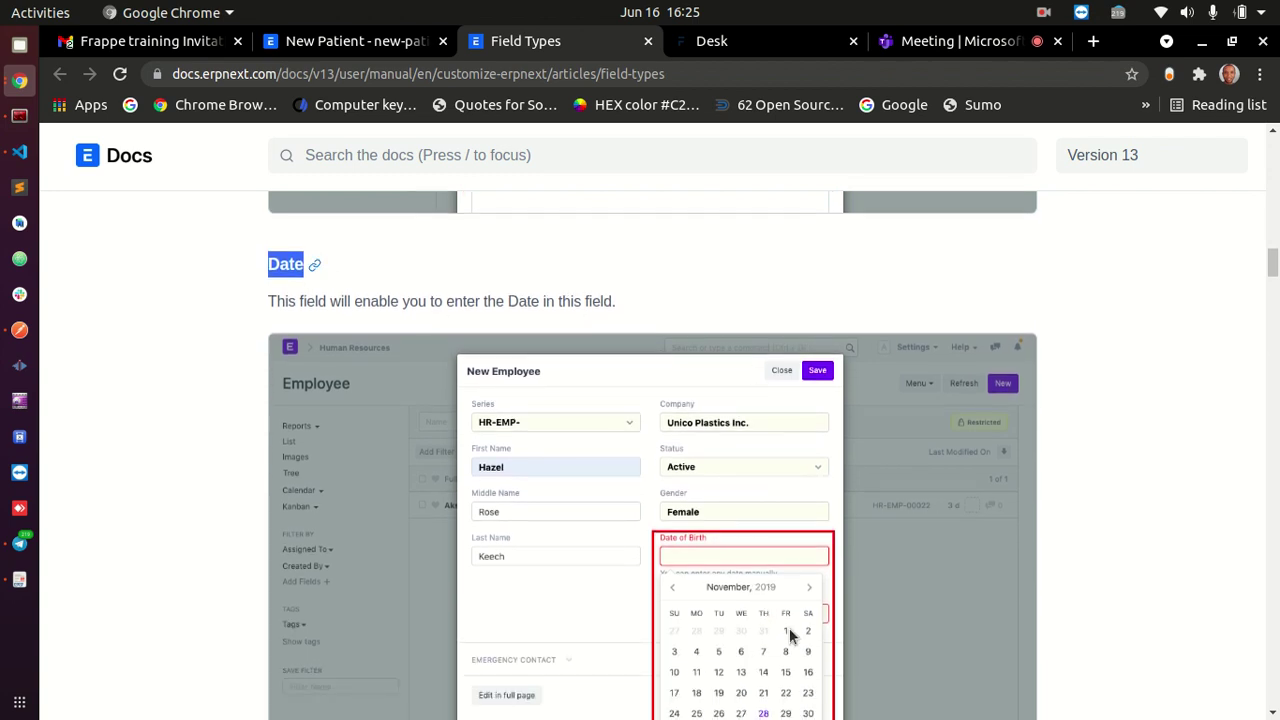
pyautogui.scroll(-6, 784, 602)
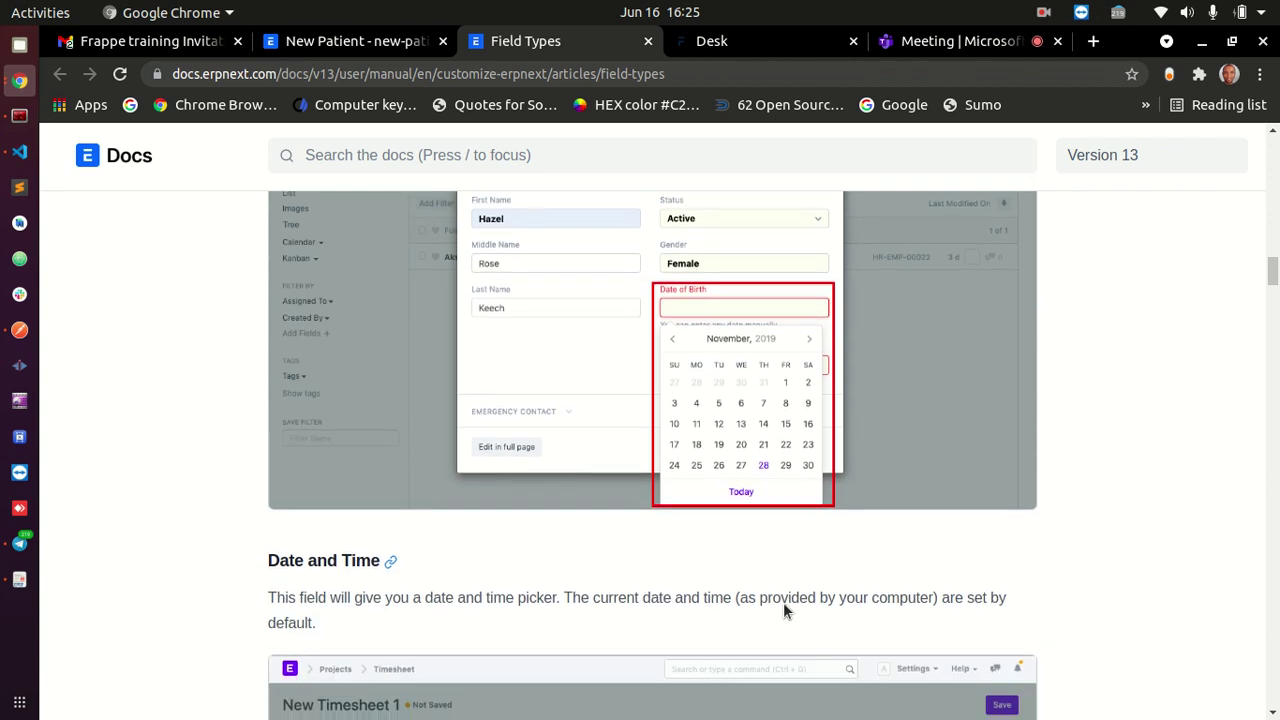
pyautogui.scroll(4, 783, 602)
pyautogui.scroll(-1, 394, 680)
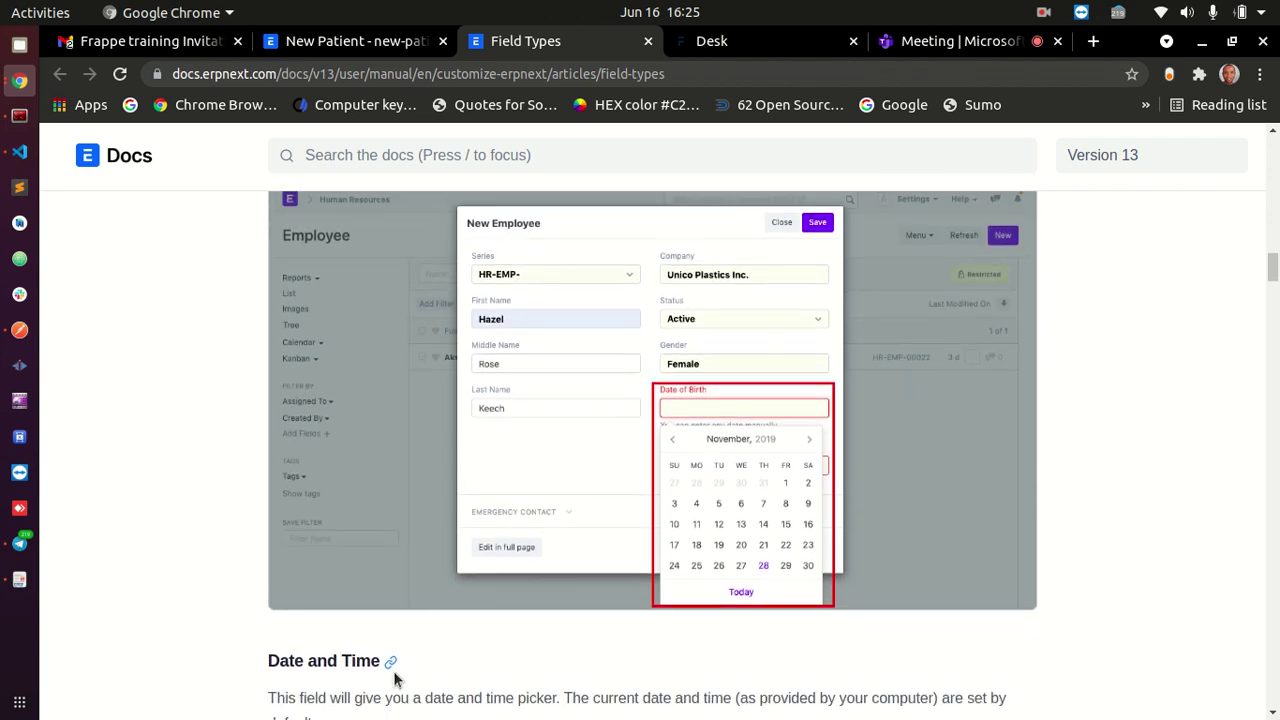
pyautogui.scroll(4, 394, 663)
pyautogui.scroll(-4, 384, 594)
# - Highlight the Date and Time heading and examine its description and the To Time picker in the Timesheet example
pyautogui.moveTo(267, 660); pyautogui.dragTo(391, 660)
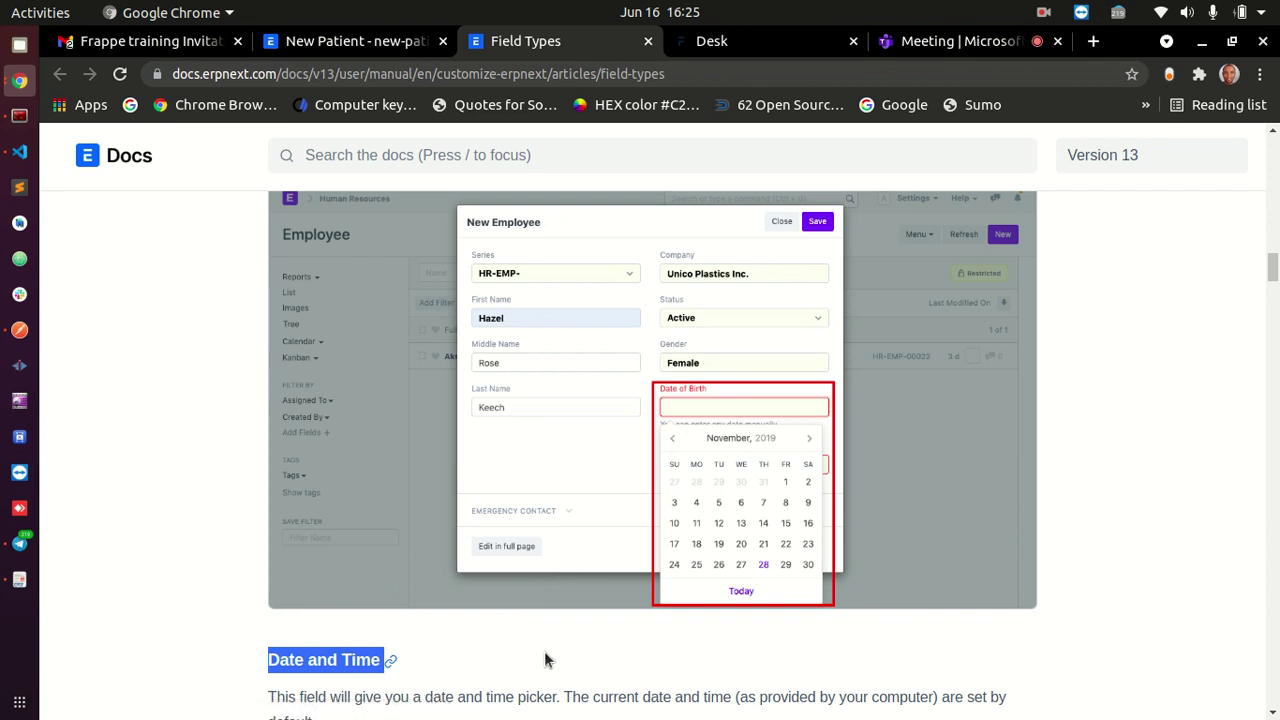
pyautogui.scroll(-4, 549, 645)
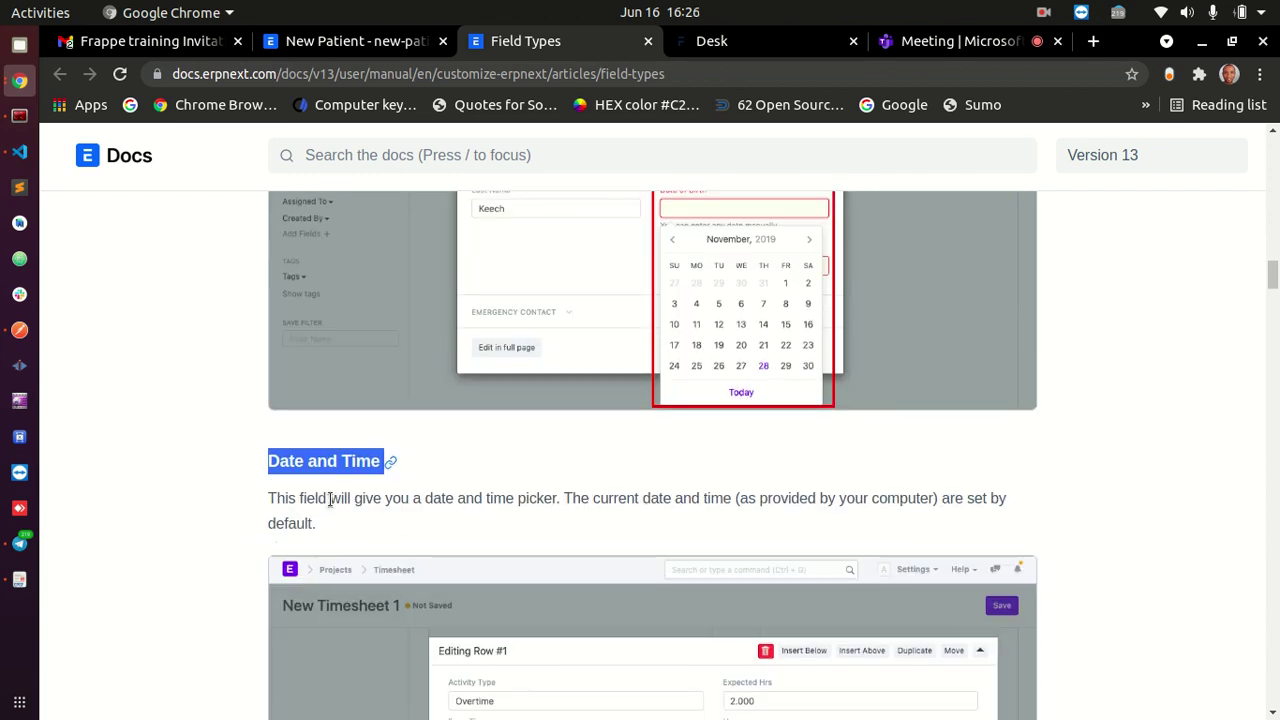
pyautogui.scroll(1, 643, 472)
pyautogui.scroll(-2, 466, 523)
pyautogui.scroll(-3, 759, 652)
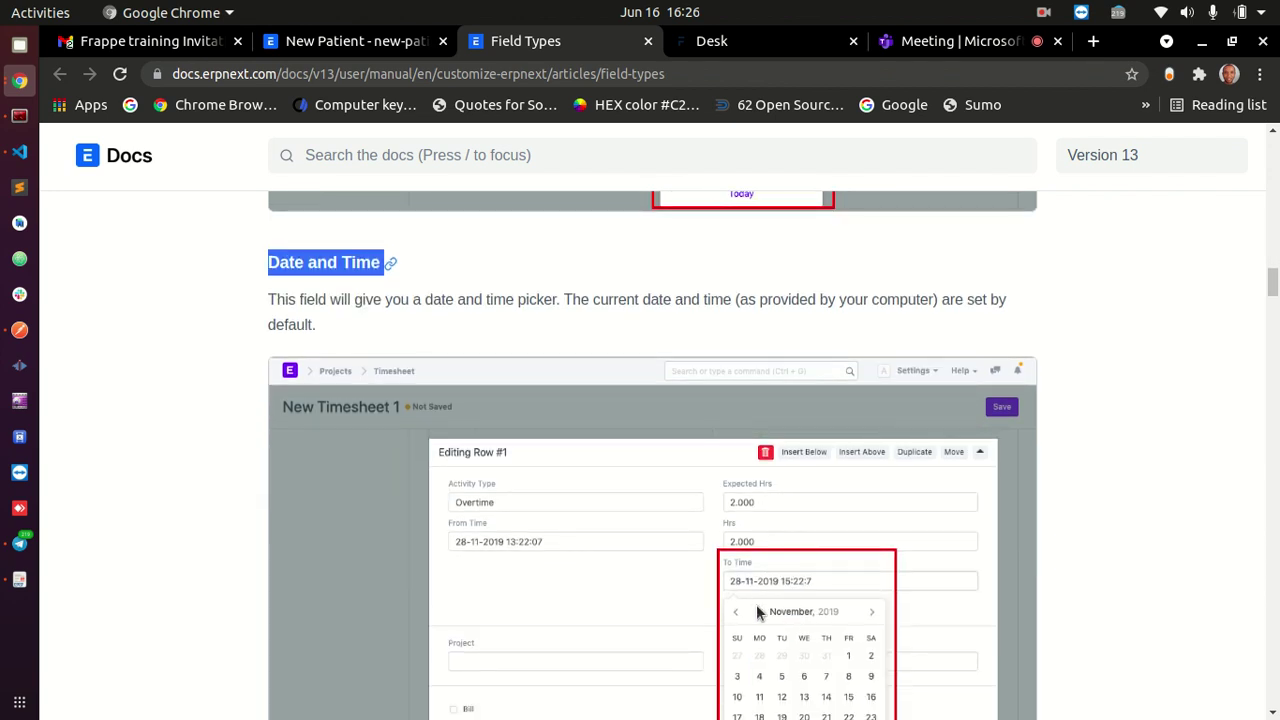
# - Return to the Date section, highlight its heading again and compare it with the Date and Time section
pyautogui.scroll(3, 739, 583)
pyautogui.scroll(5, 761, 564)
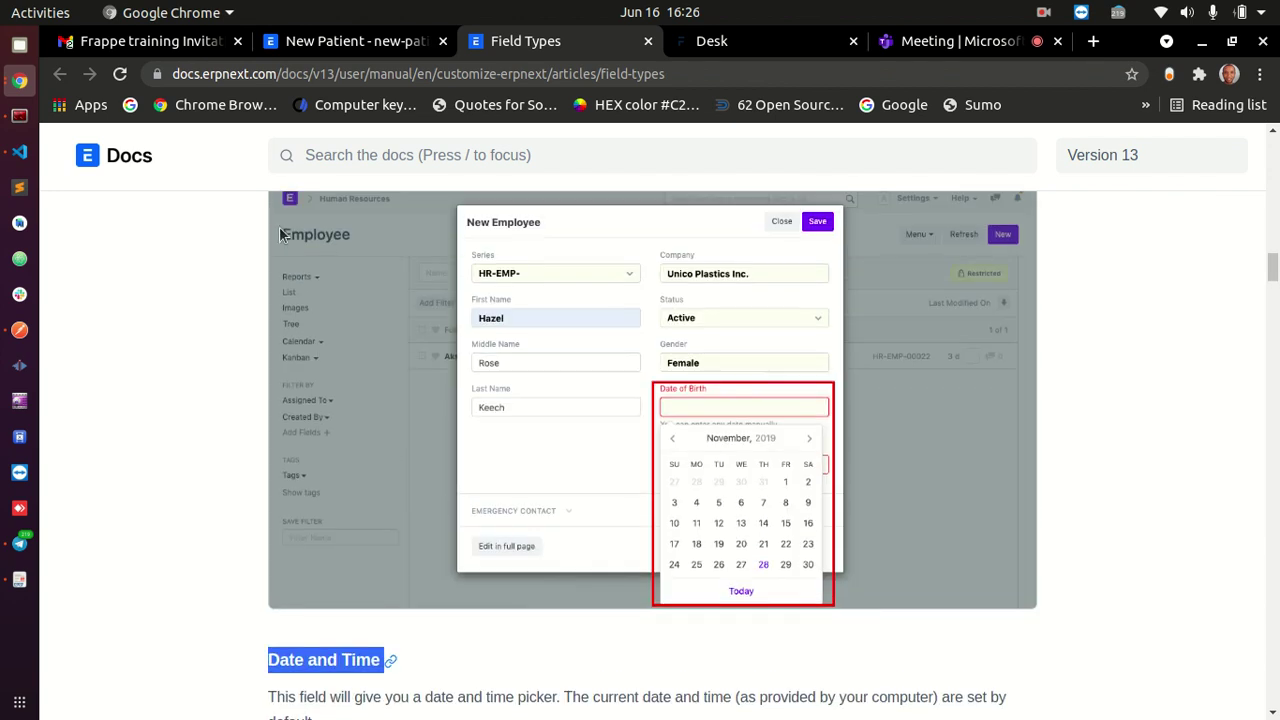
pyautogui.scroll(3, 483, 345)
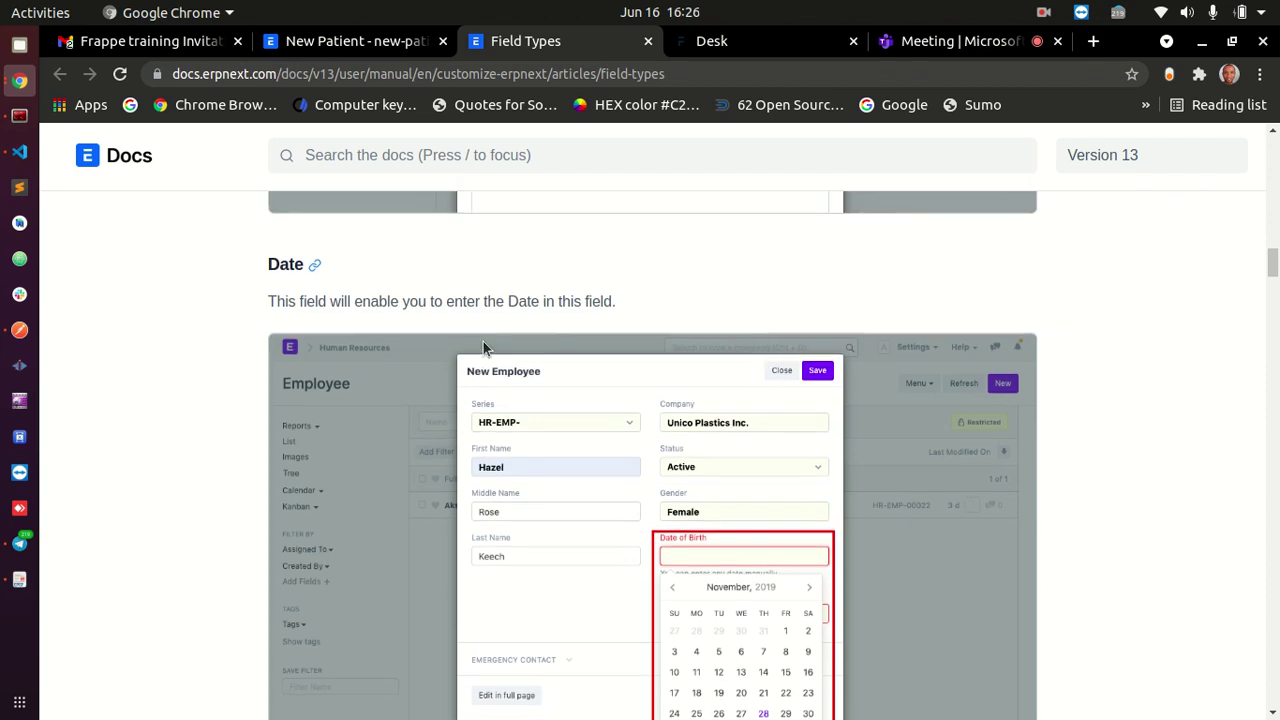
pyautogui.moveTo(266, 265); pyautogui.dragTo(289, 264)
pyautogui.click(288, 266)
pyautogui.scroll(-3, 284, 276)
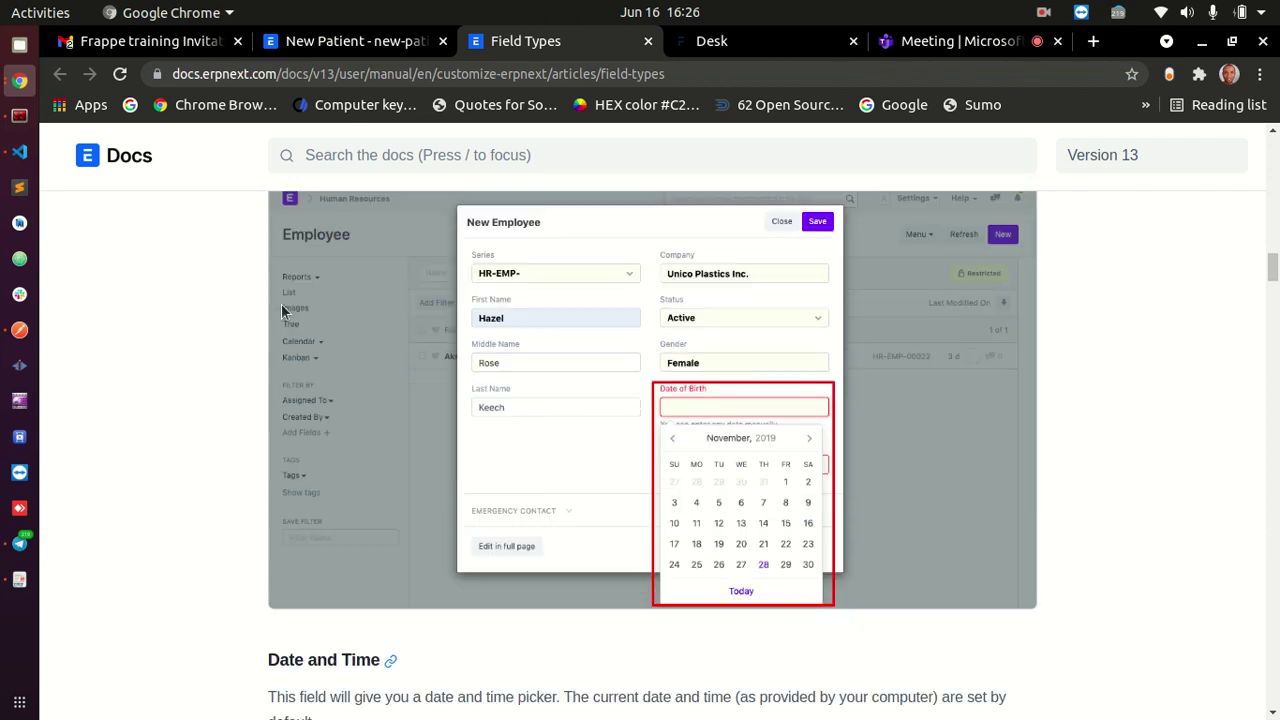
pyautogui.moveTo(292, 658); pyautogui.dragTo(442, 633)
pyautogui.scroll(4, 447, 634)
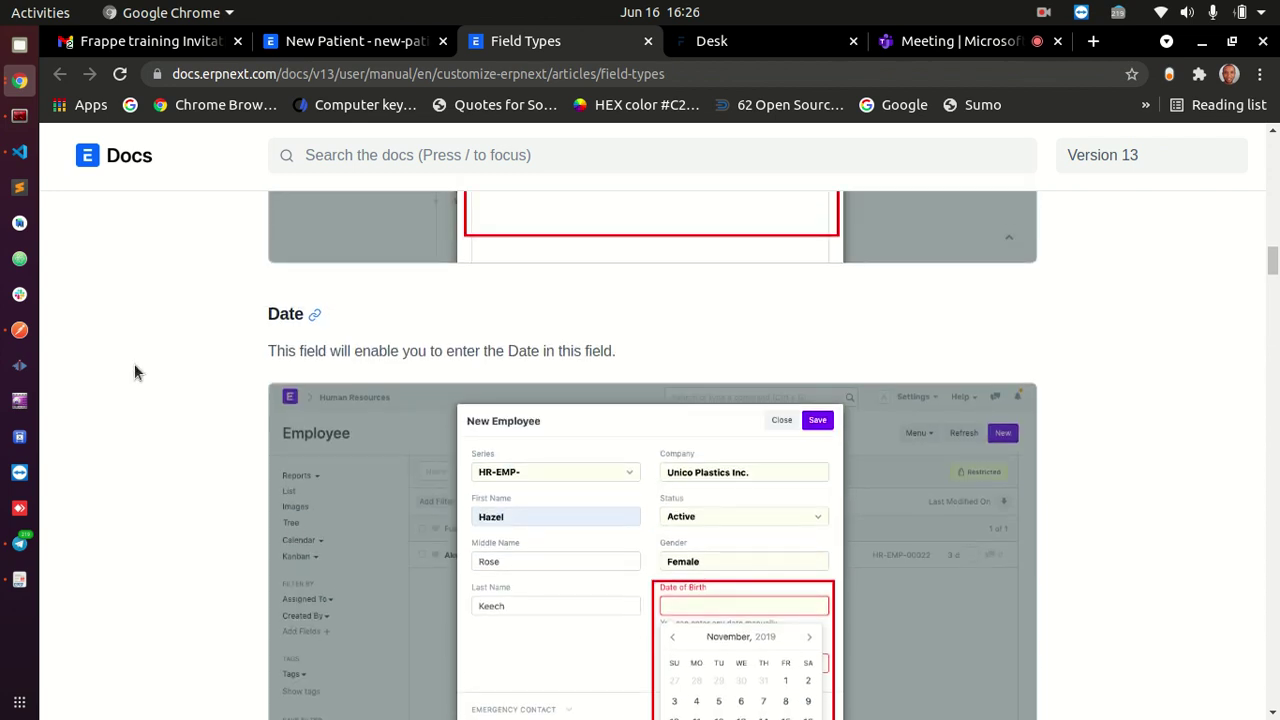
pyautogui.doubleClick(278, 314)
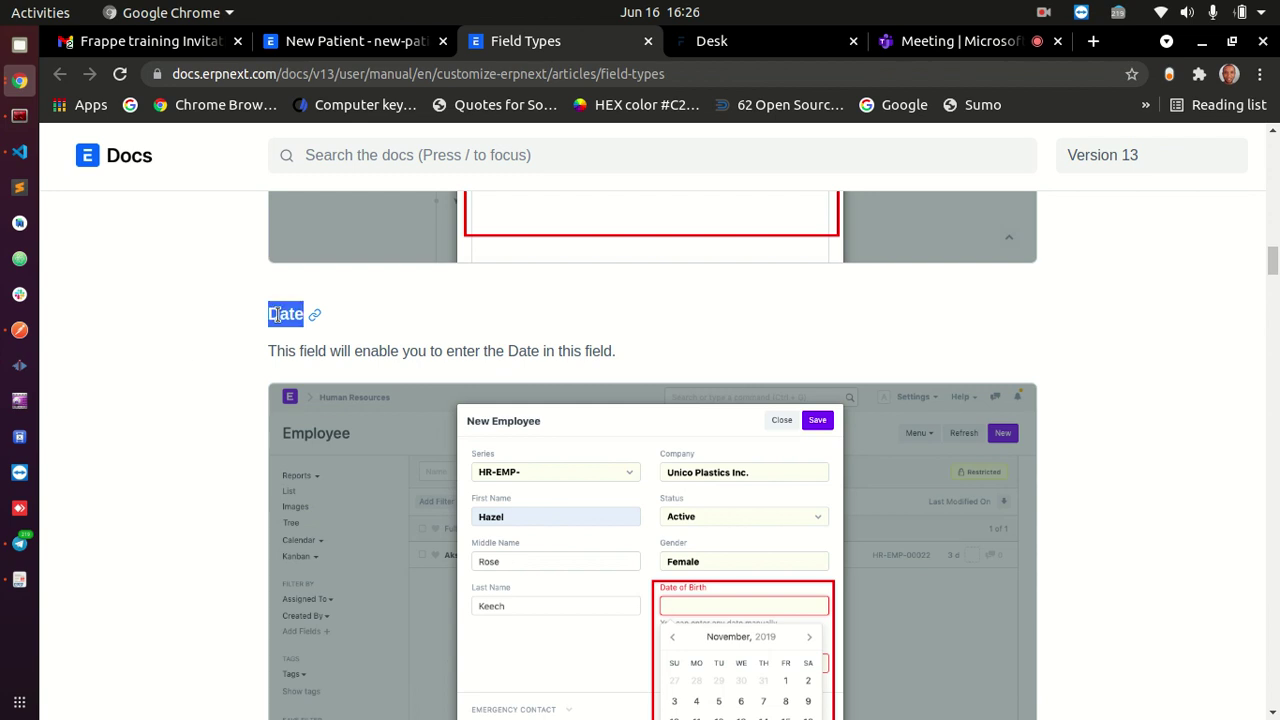
pyautogui.scroll(-6, 218, 331)
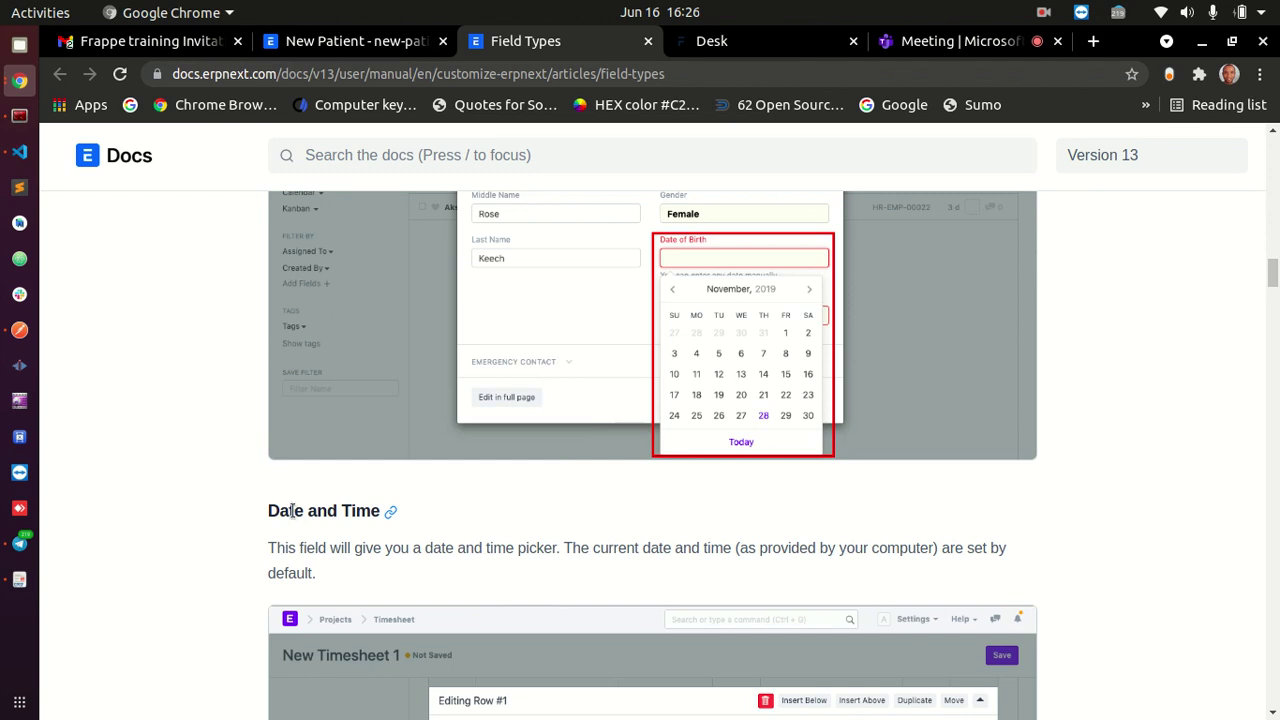
# - Highlight the Barcode heading and read its description and Customer ID example
pyautogui.scroll(-11, 576, 472)
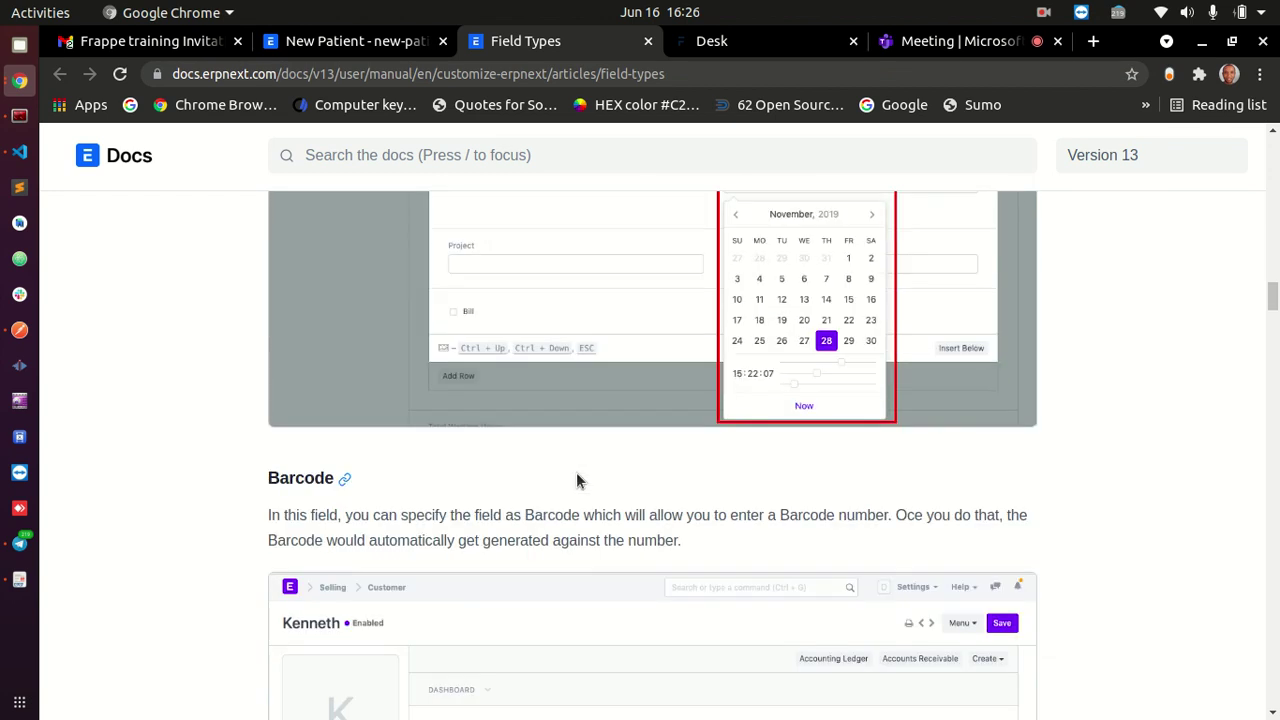
pyautogui.doubleClick(302, 479)
pyautogui.scroll(-3, 574, 510)
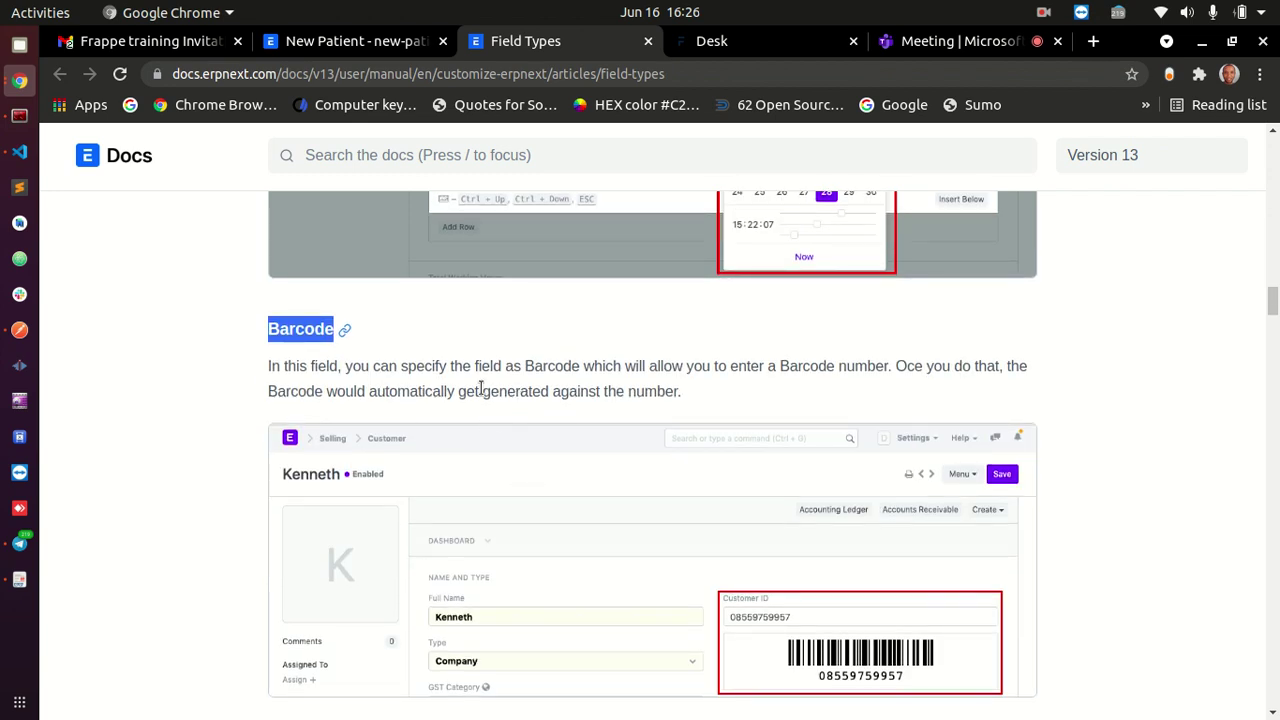
# - Check the Microsoft Teams meeting and the New Patient form, and return to the Field Types article
pyautogui.click(948, 44)
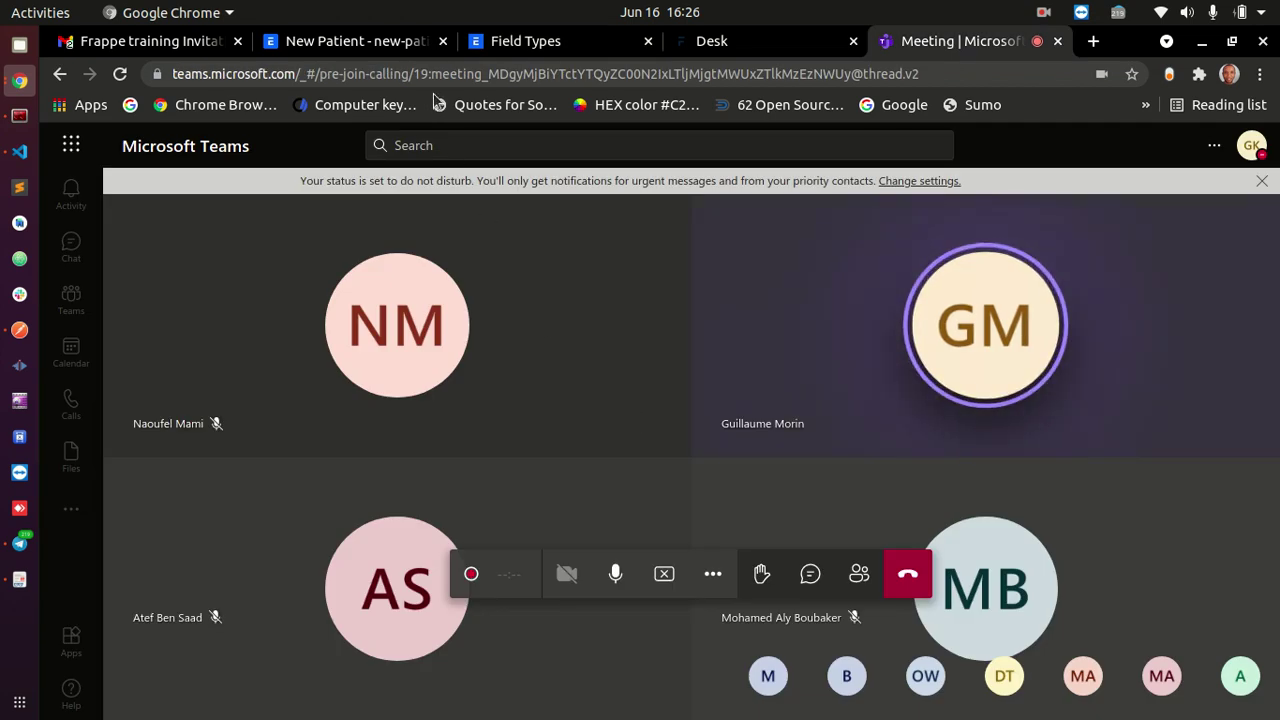
pyautogui.click(350, 45)
pyautogui.scroll(3, 463, 389)
pyautogui.click(531, 41)
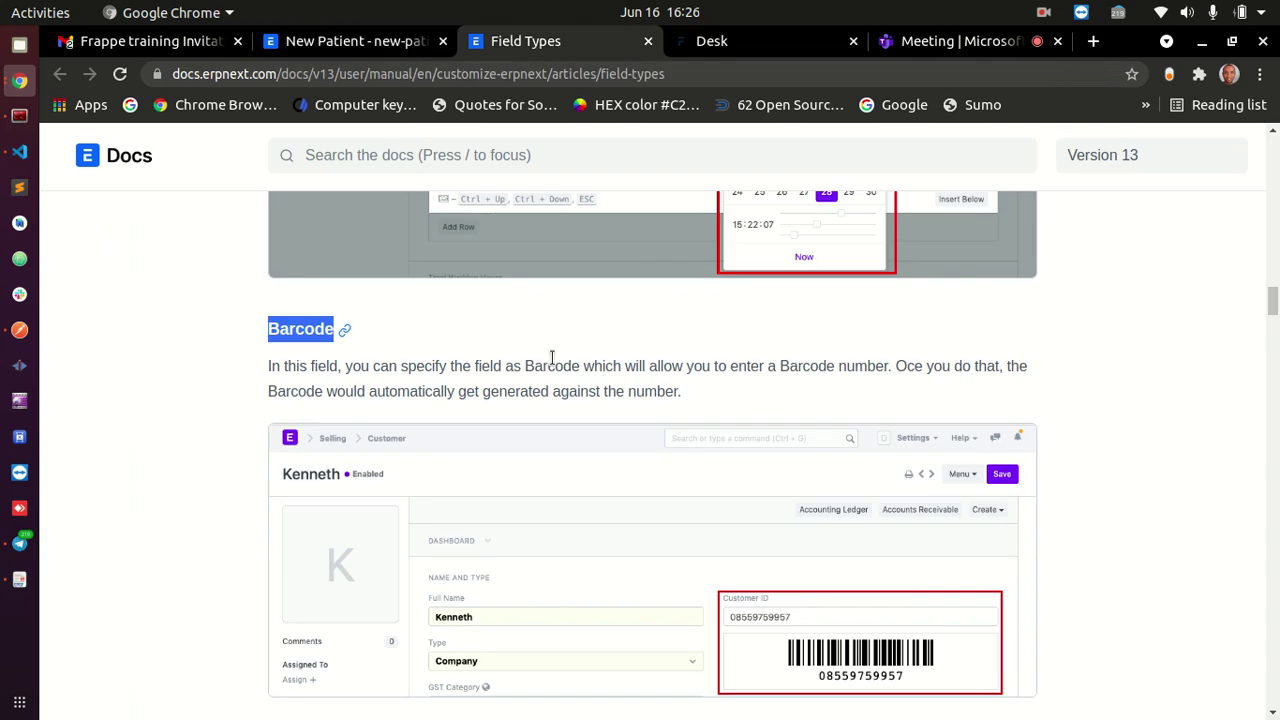
# - Go back from the Barcode section to the Date and Time section and the New Employee date example
pyautogui.scroll(2, 550, 355)
pyautogui.scroll(1, 550, 362)
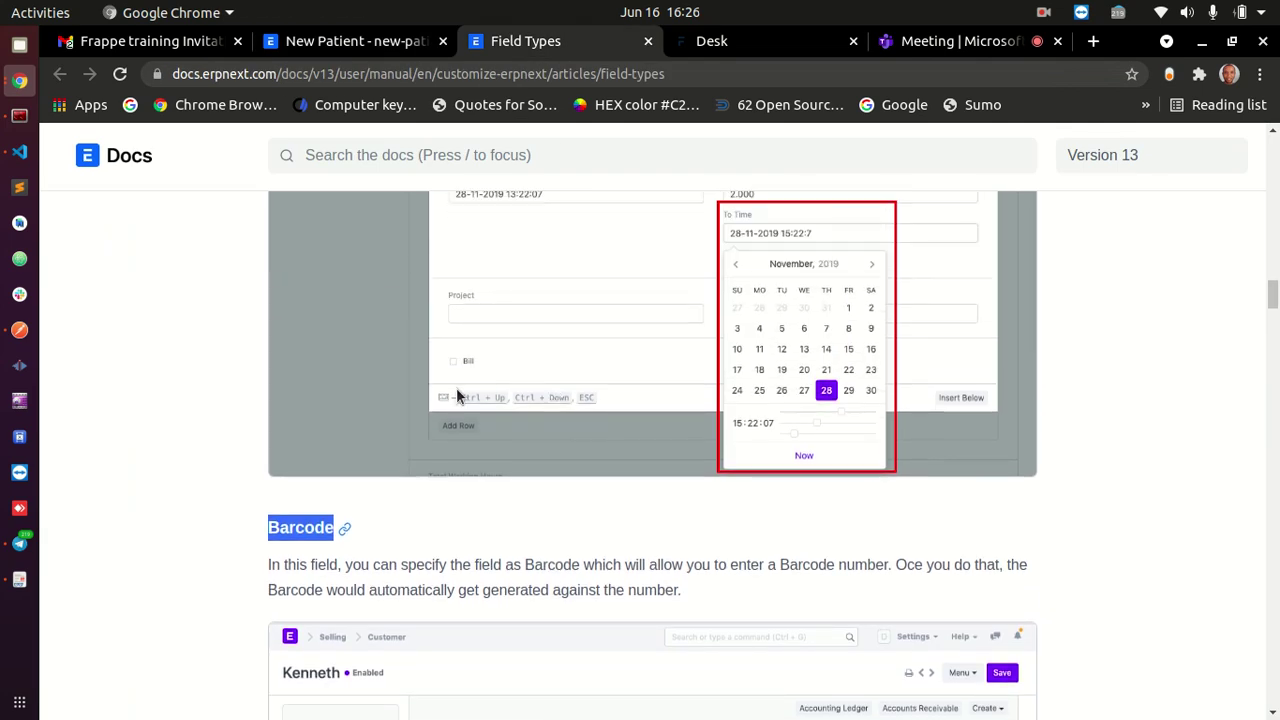
pyautogui.scroll(5, 423, 432)
pyautogui.scroll(1, 423, 432)
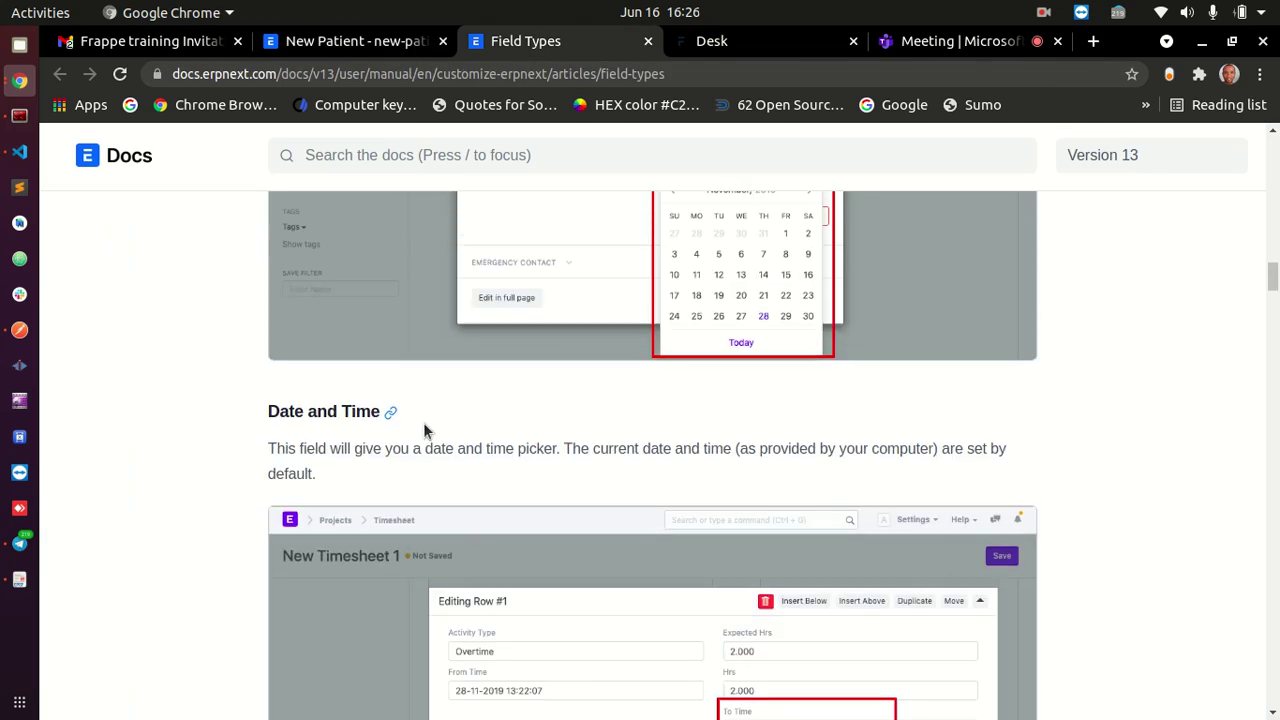
pyautogui.scroll(2, 424, 430)
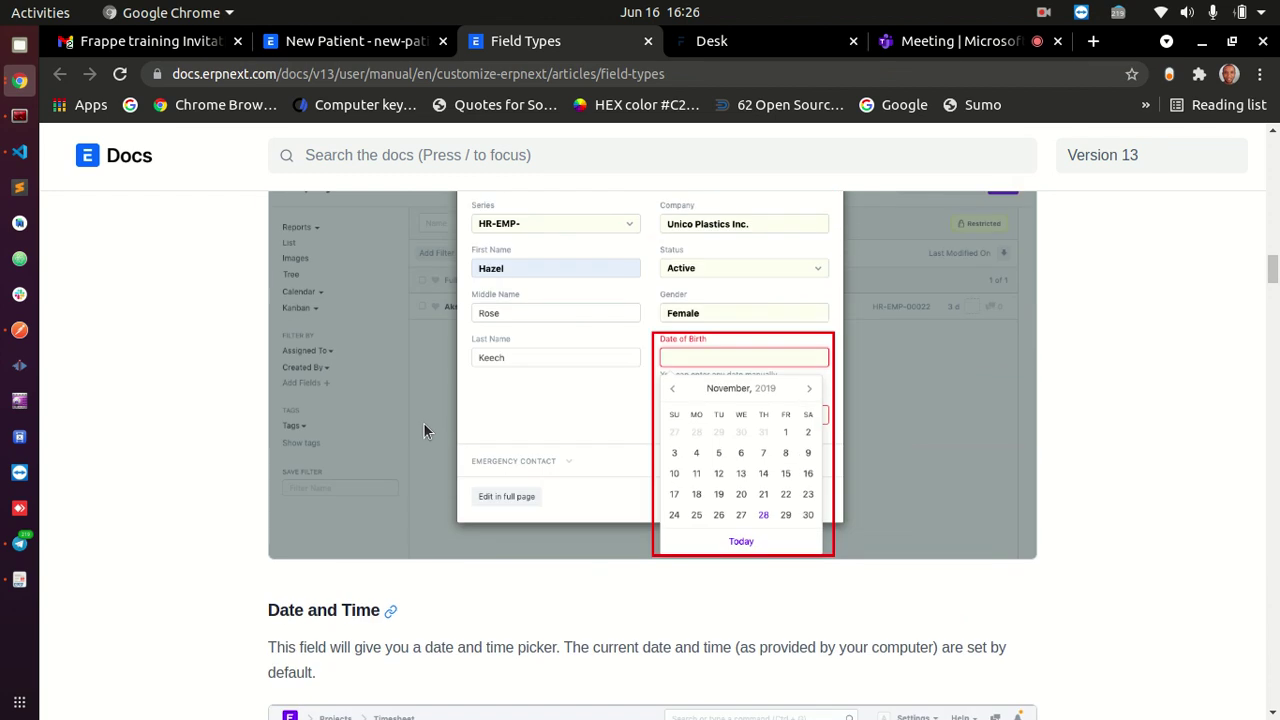
# - Check the Microsoft Teams meeting and the New Patient form, and return to the Field Types article
pyautogui.scroll(-3, 423, 422)
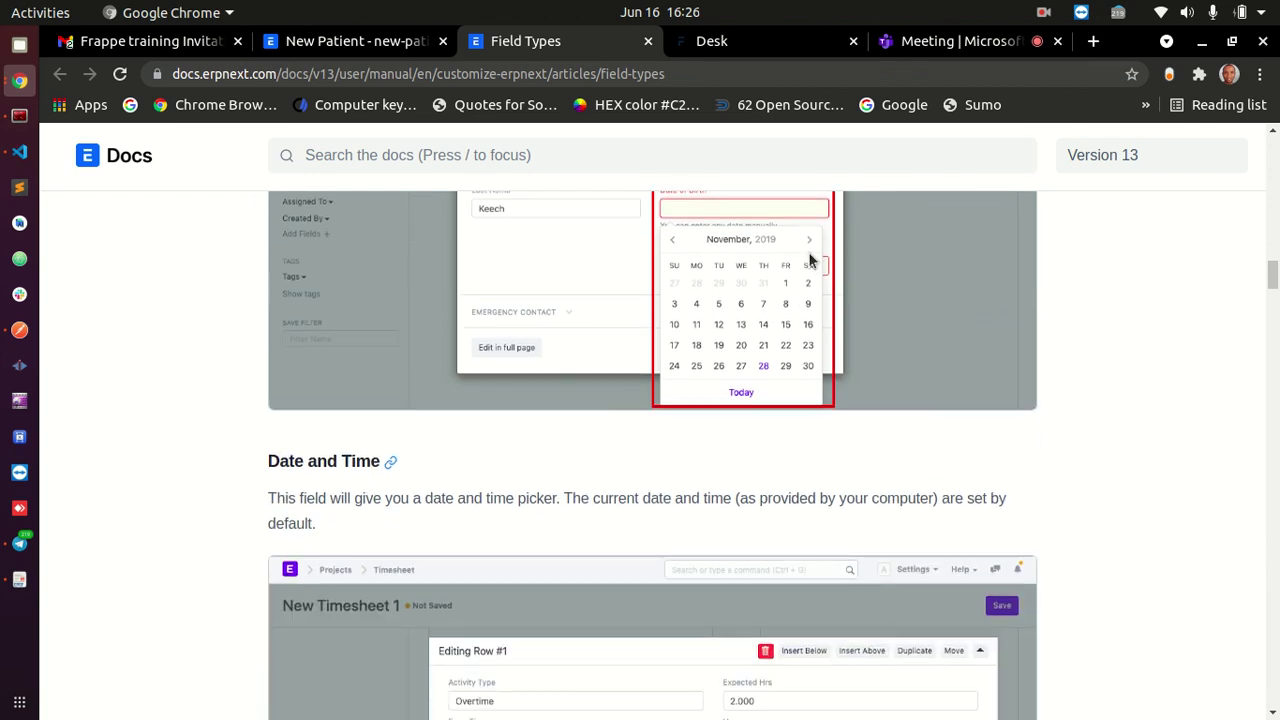
pyautogui.click(962, 45)
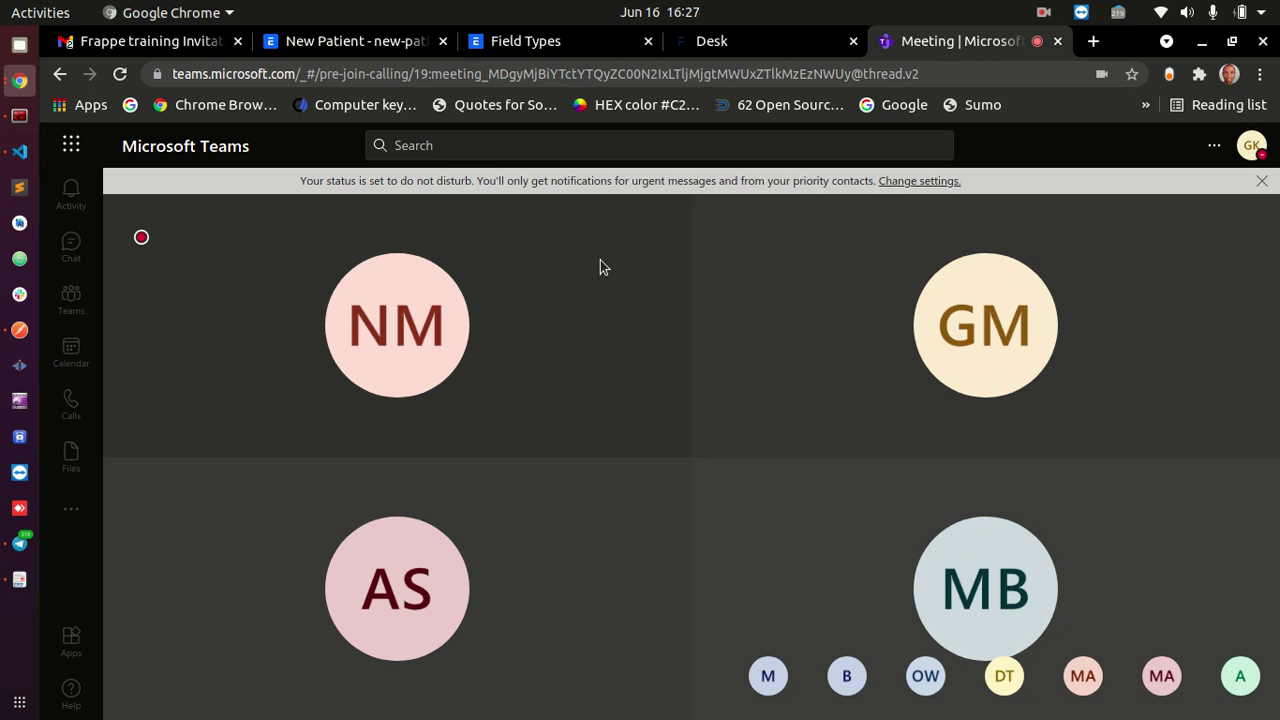
pyautogui.click(405, 44)
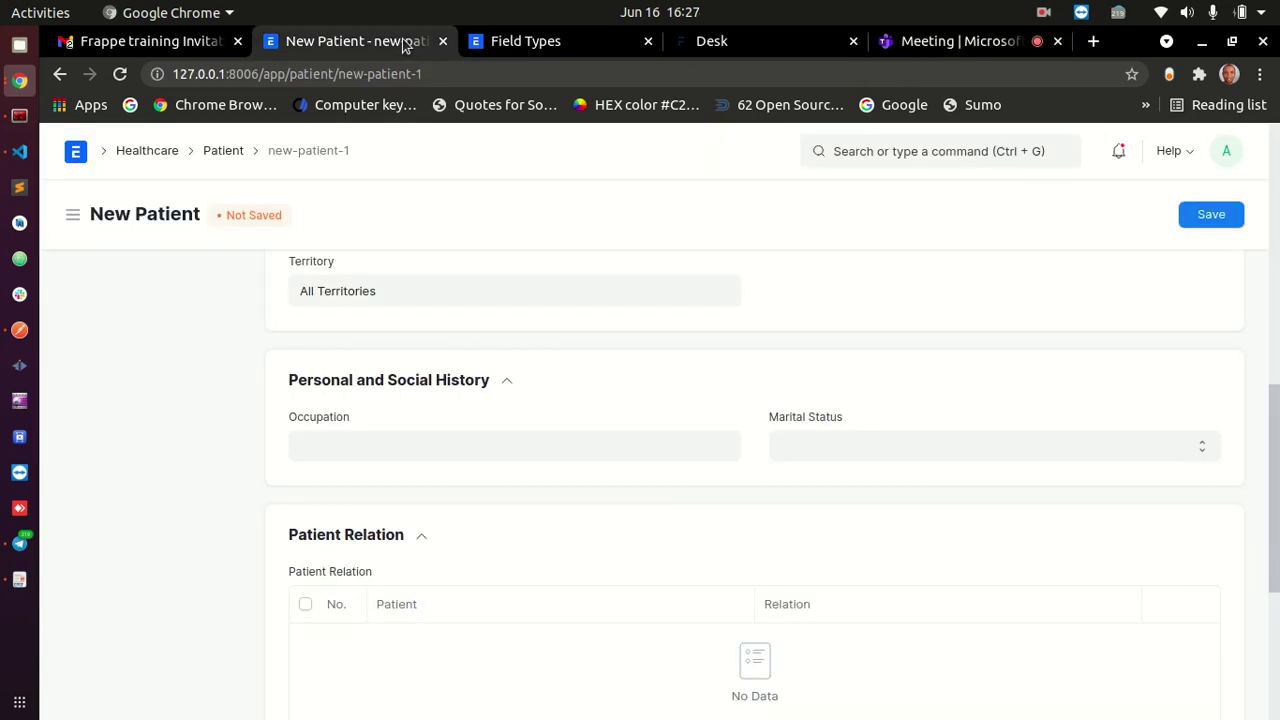
pyautogui.click(553, 45)
# - Review the Date field's New Employee example with its Date of Birth calendar picker
pyautogui.scroll(1, 800, 610)
pyautogui.scroll(3, 743, 657)
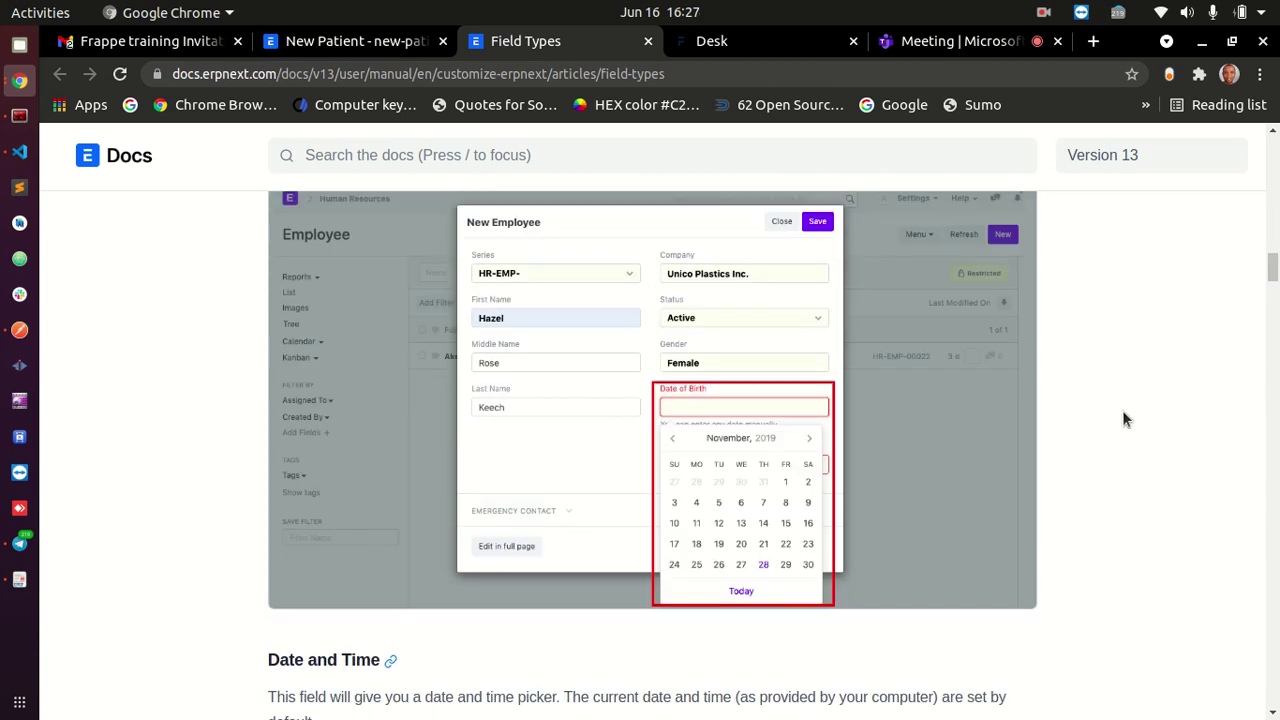
pyautogui.scroll(1, 1122, 418)
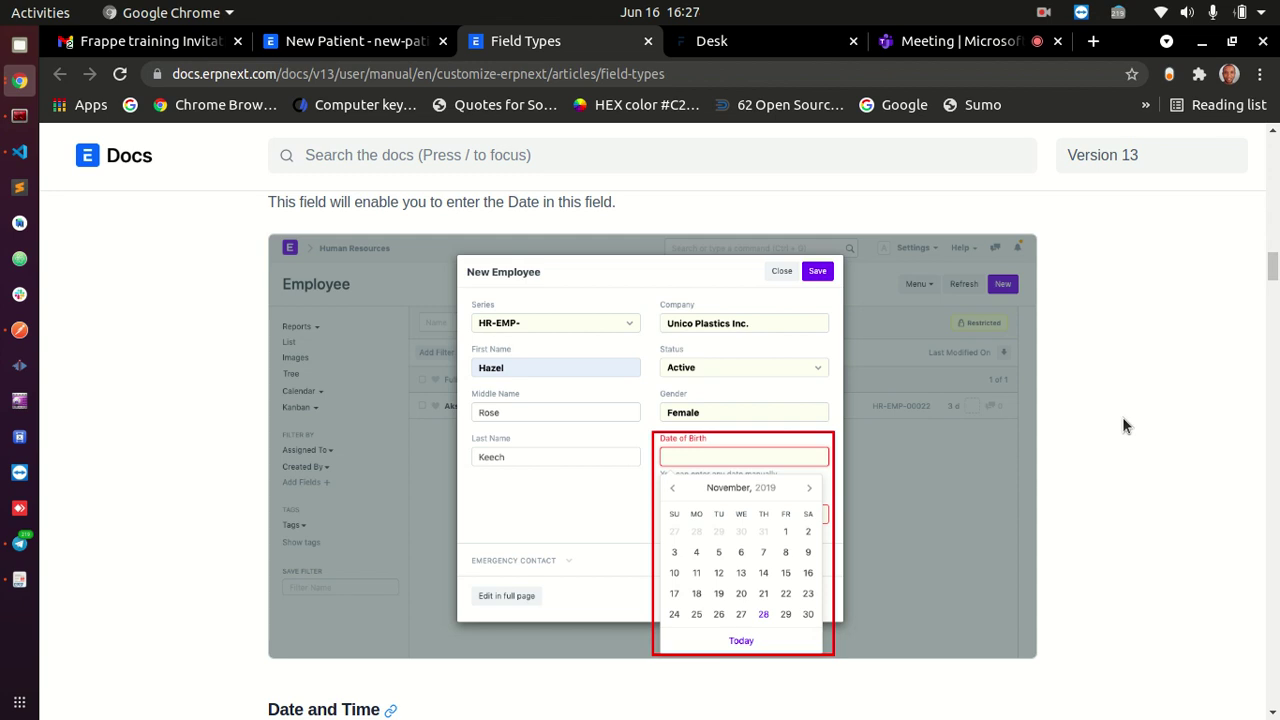
pyautogui.scroll(-2, 1122, 425)
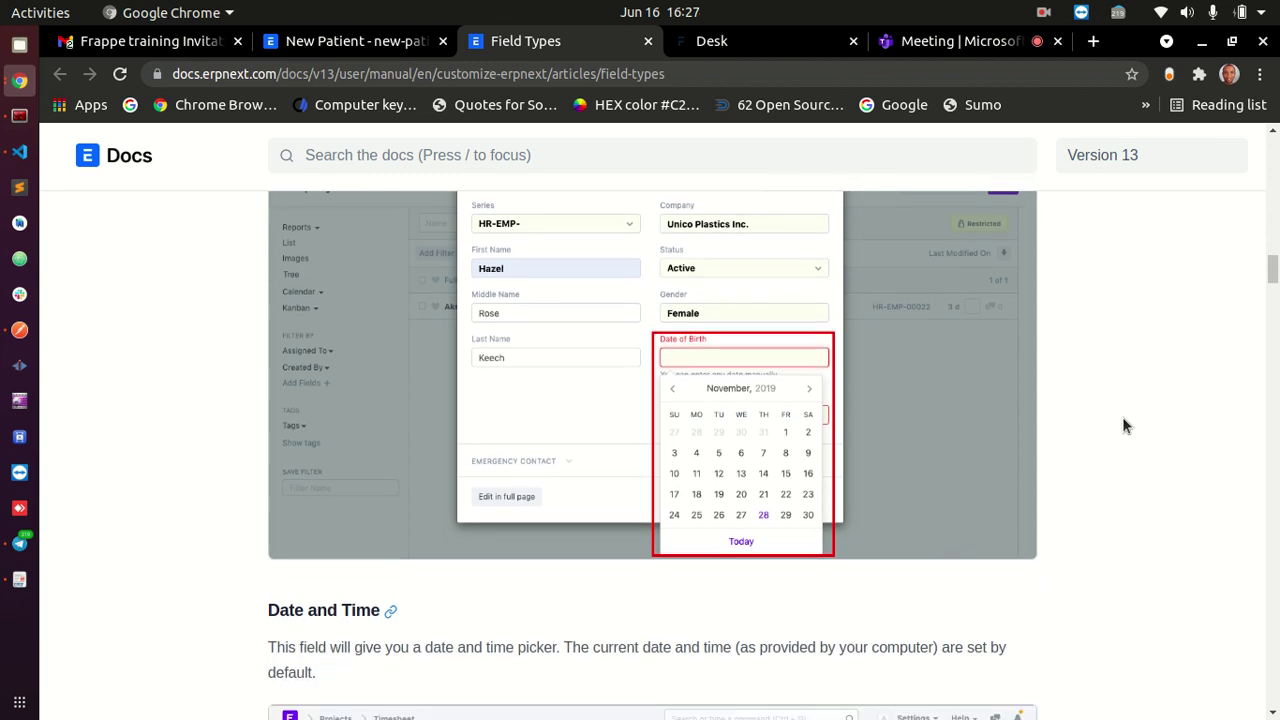
# - Look at the Microsoft Teams meeting and the New Patient form again before going back to the Field Types article
pyautogui.click(953, 44)
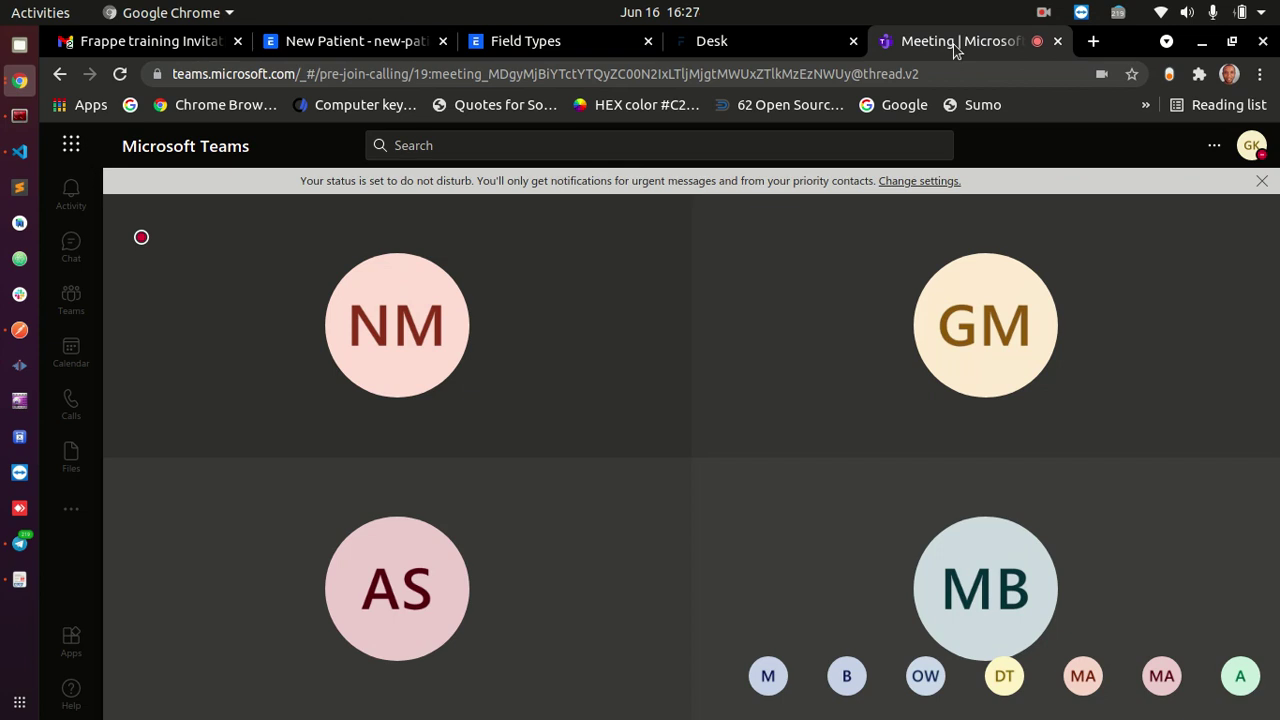
pyautogui.click(355, 44)
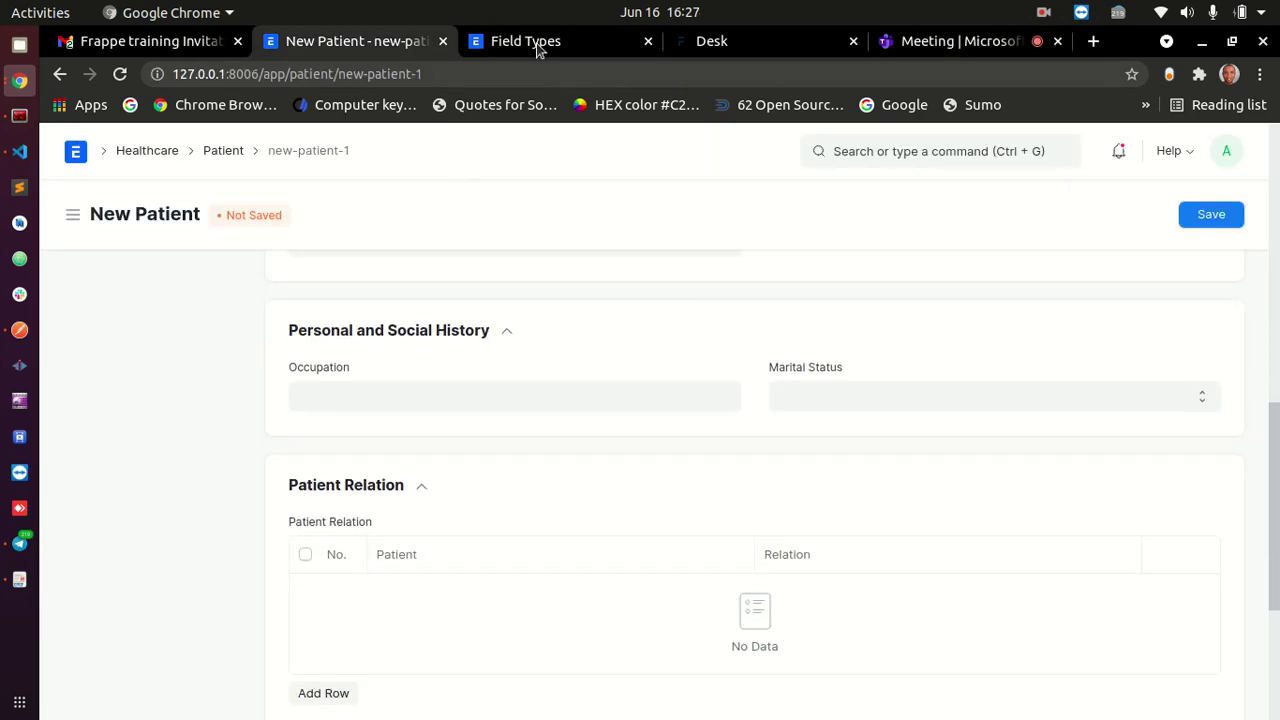
pyautogui.click(530, 41)
# - Go to the Barcode section, highlight its heading again and read its description and Customer ID example
pyautogui.scroll(-10, 534, 459)
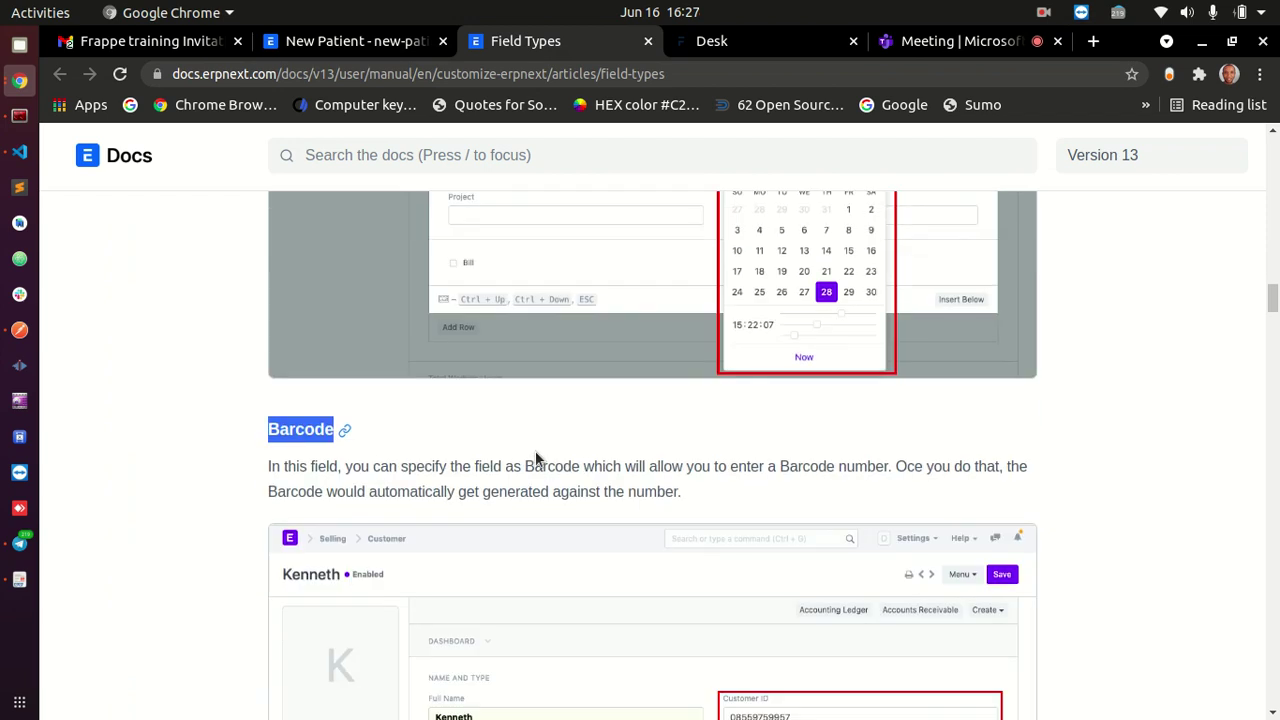
pyautogui.click(365, 465)
pyautogui.scroll(-3, 321, 391)
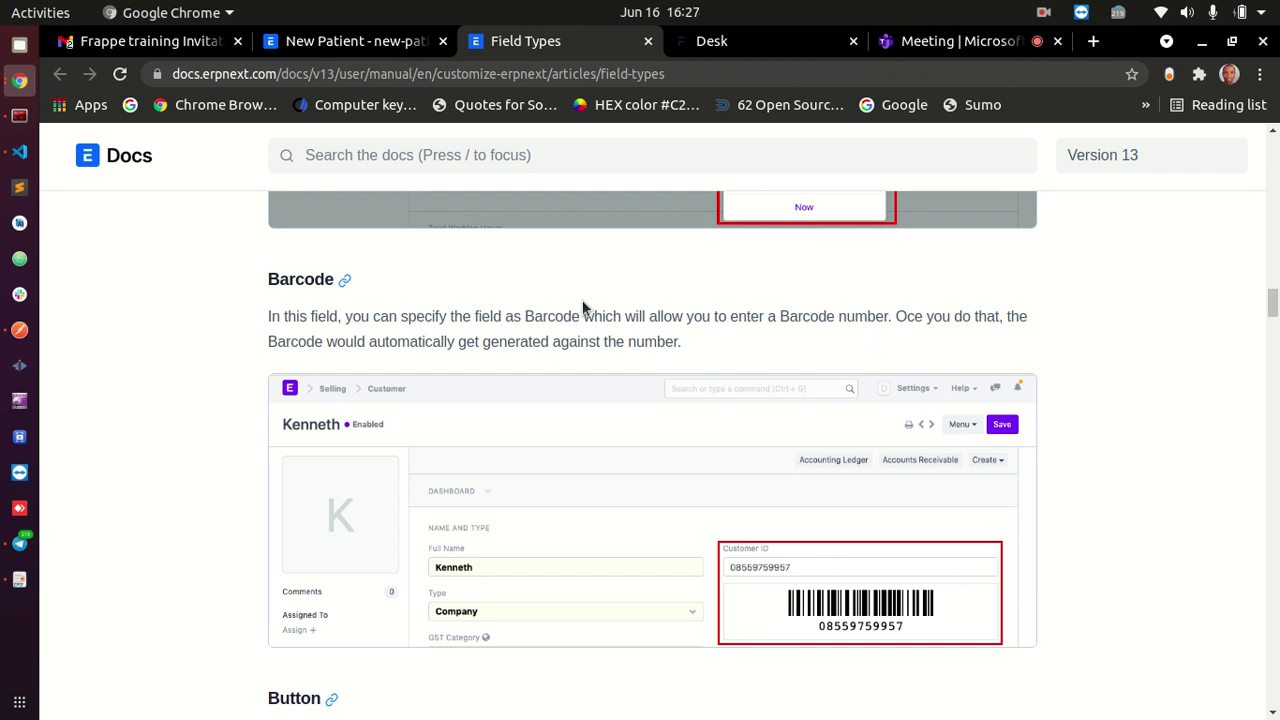
pyautogui.moveTo(268, 287); pyautogui.dragTo(334, 282)
pyautogui.click(372, 341)
pyautogui.doubleClick(280, 280)
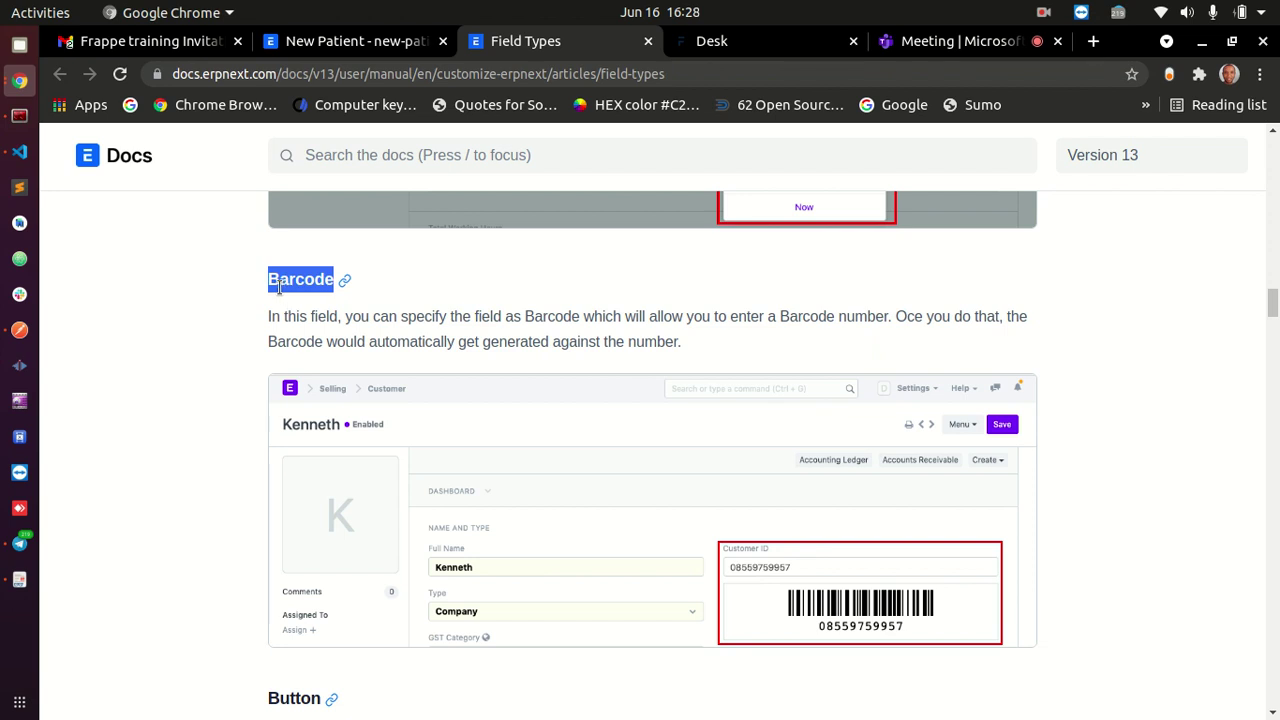
pyautogui.scroll(-3, 204, 442)
pyautogui.scroll(2, 200, 455)
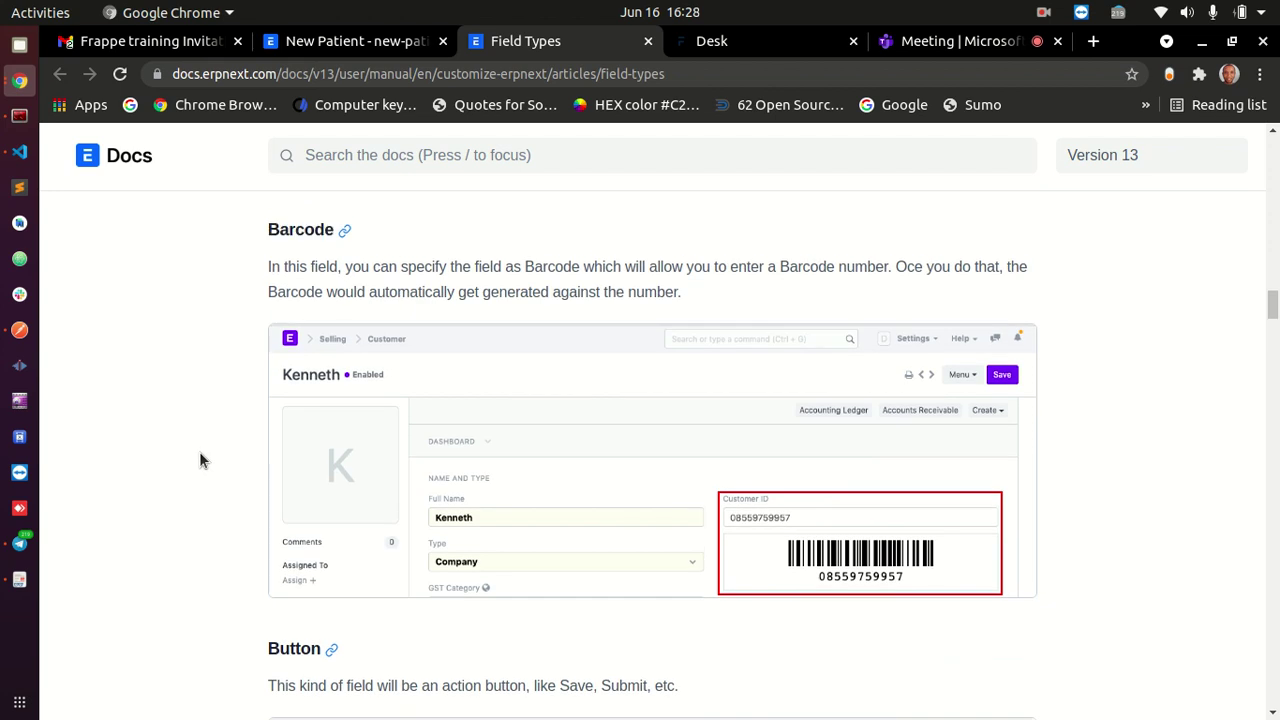
# - Highlight the Button heading and examine its description and the Production Plan example buttons
pyautogui.scroll(-4, 204, 468)
pyautogui.doubleClick(285, 446)
pyautogui.scroll(-3, 550, 453)
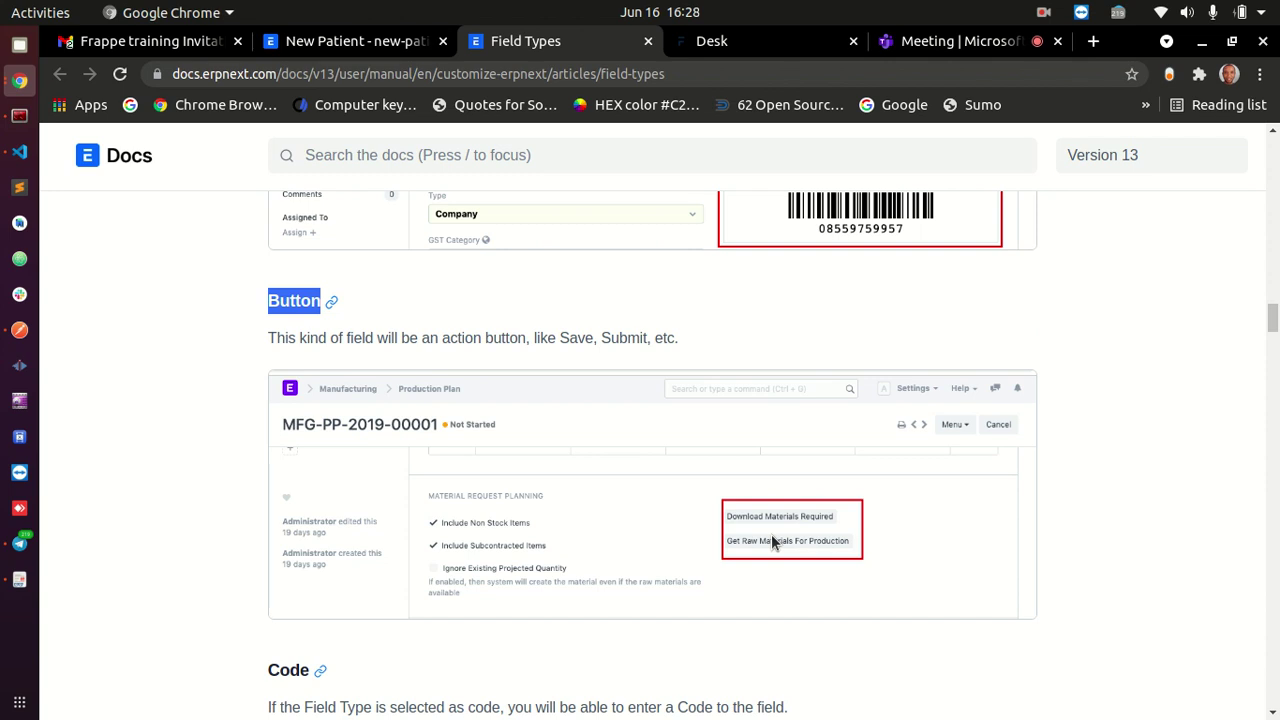
pyautogui.scroll(-2, 548, 530)
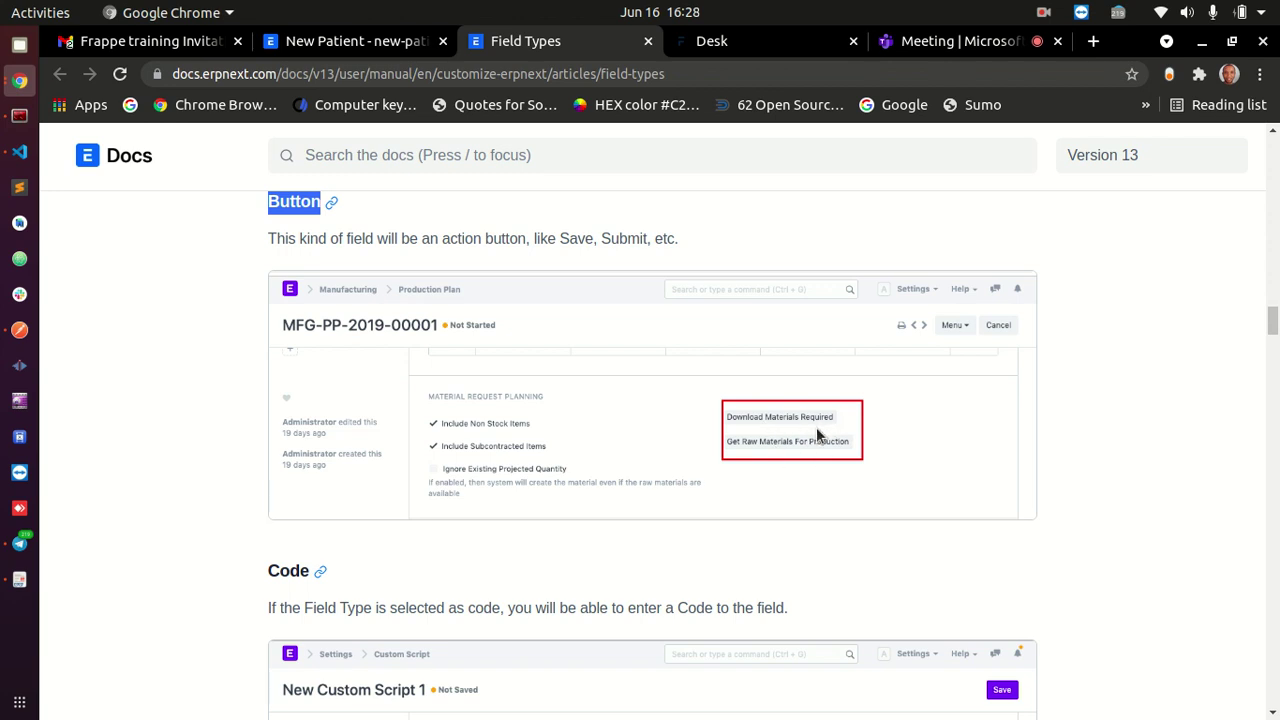
pyautogui.scroll(2, 811, 442)
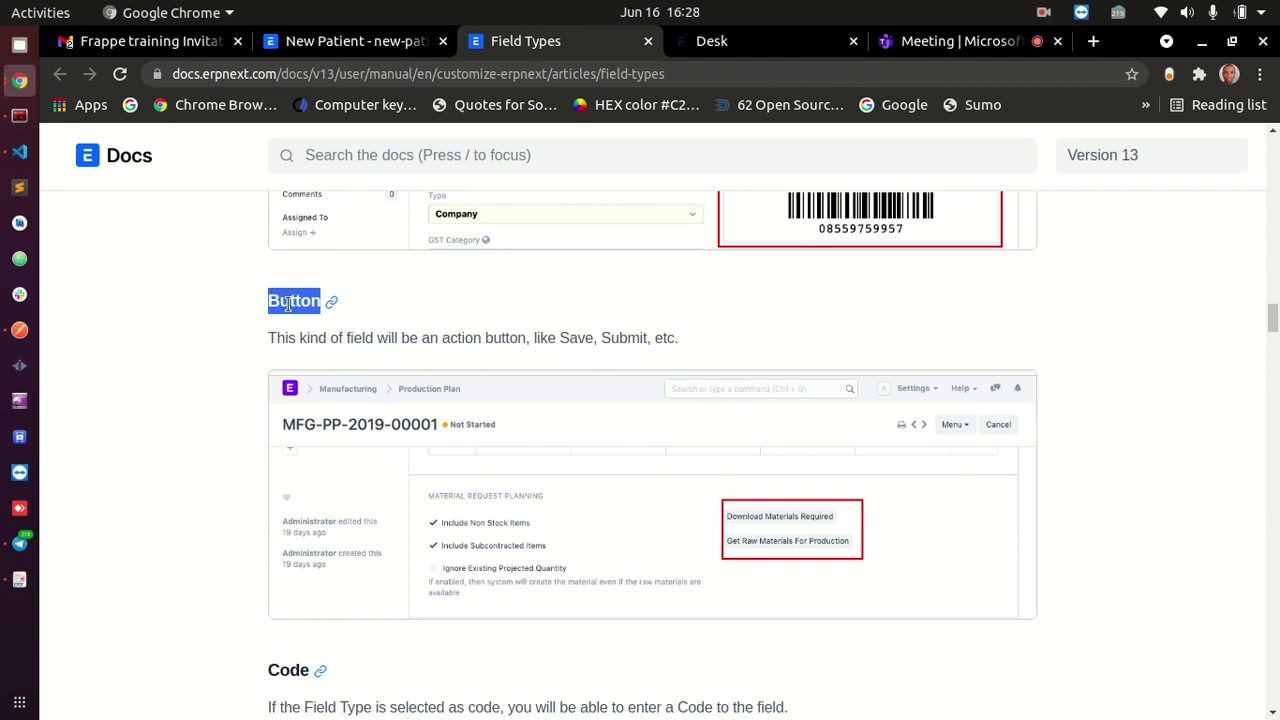
# - Highlight the Code heading and read its description and the Custom Script example
pyautogui.scroll(-4, 211, 460)
pyautogui.doubleClick(277, 478)
pyautogui.scroll(-5, 668, 449)
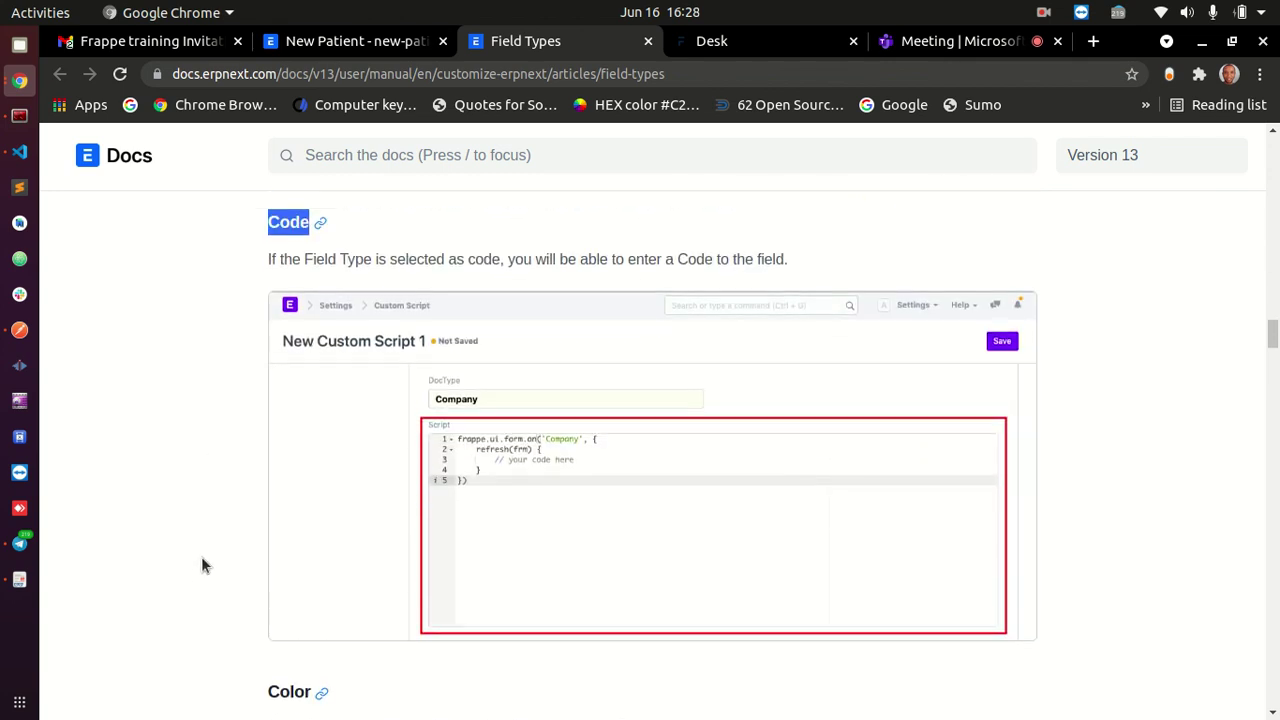
pyautogui.scroll(1, 201, 566)
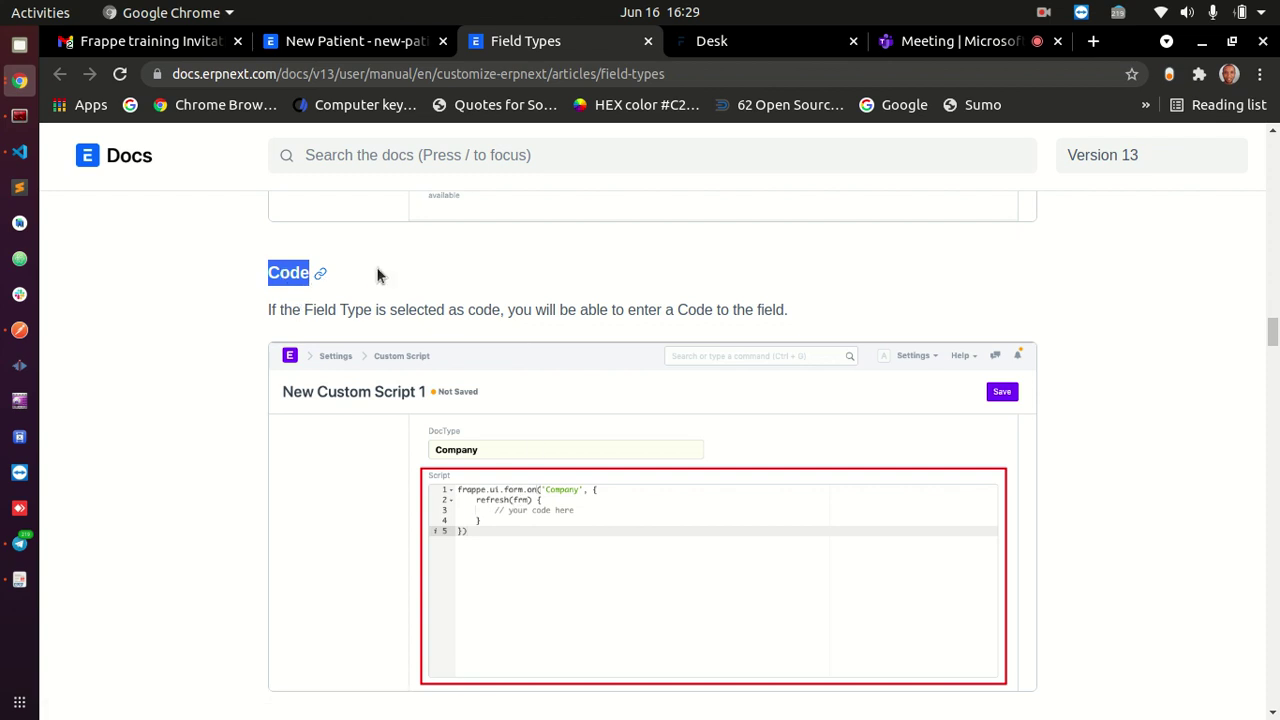
# - Highlight the Color heading and examine its description and the Color field in the Task example
pyautogui.scroll(-3, 180, 479)
pyautogui.scroll(-4, 180, 469)
pyautogui.doubleClick(297, 295)
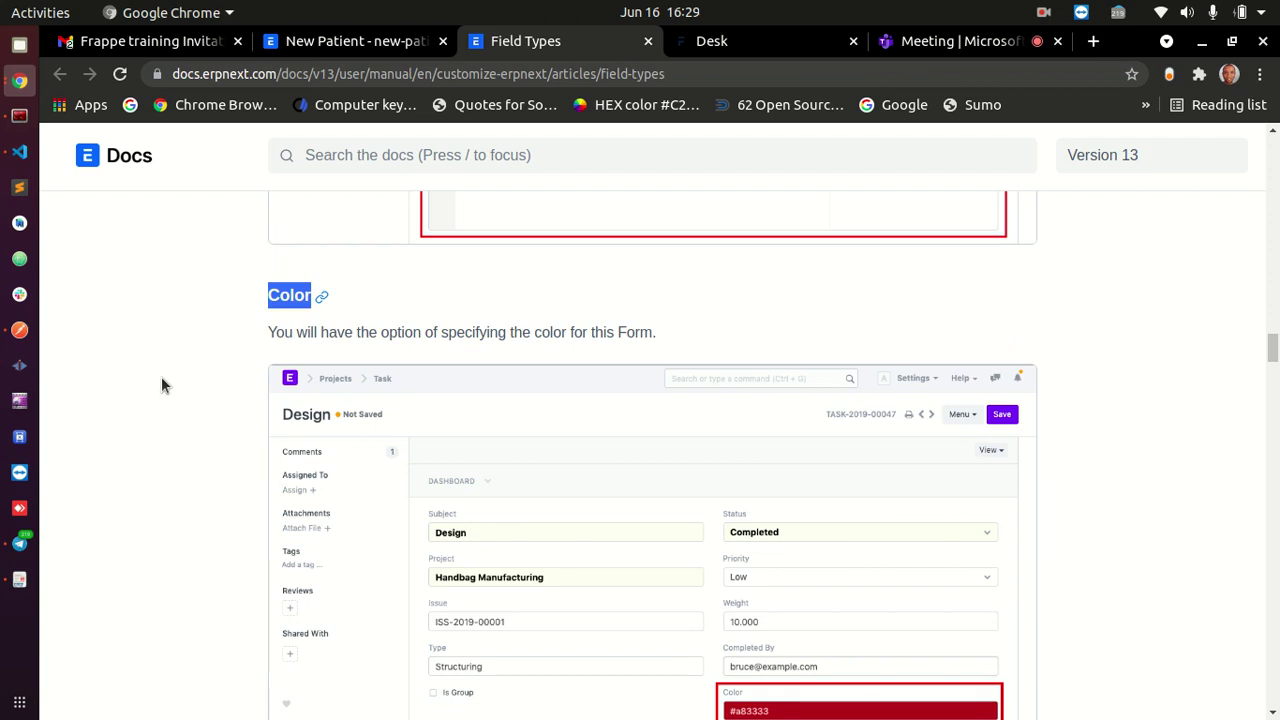
pyautogui.scroll(-1, 162, 379)
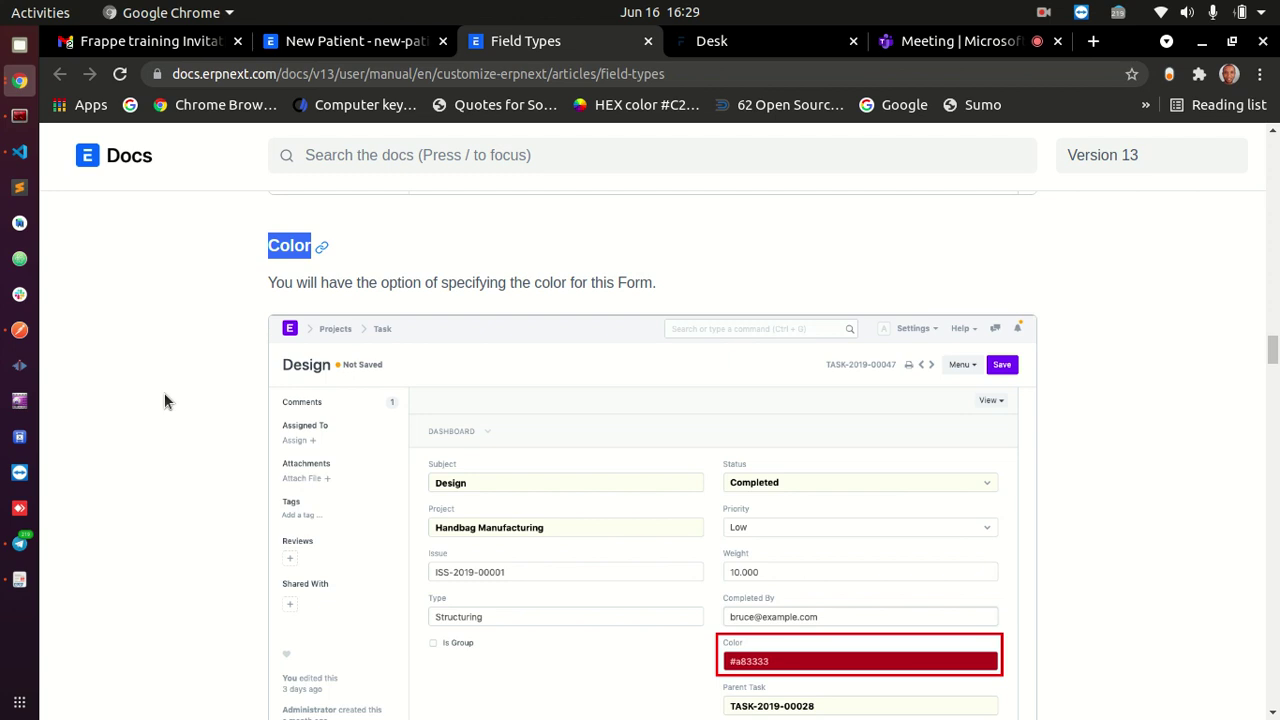
pyautogui.scroll(-1, 177, 400)
pyautogui.scroll(1, 175, 400)
# - Highlight the full Column Break heading and read its description and the New Customer example
pyautogui.scroll(-5, 337, 470)
pyautogui.scroll(-1, 367, 449)
pyautogui.moveTo(265, 391); pyautogui.dragTo(350, 391)
pyautogui.click(272, 391)
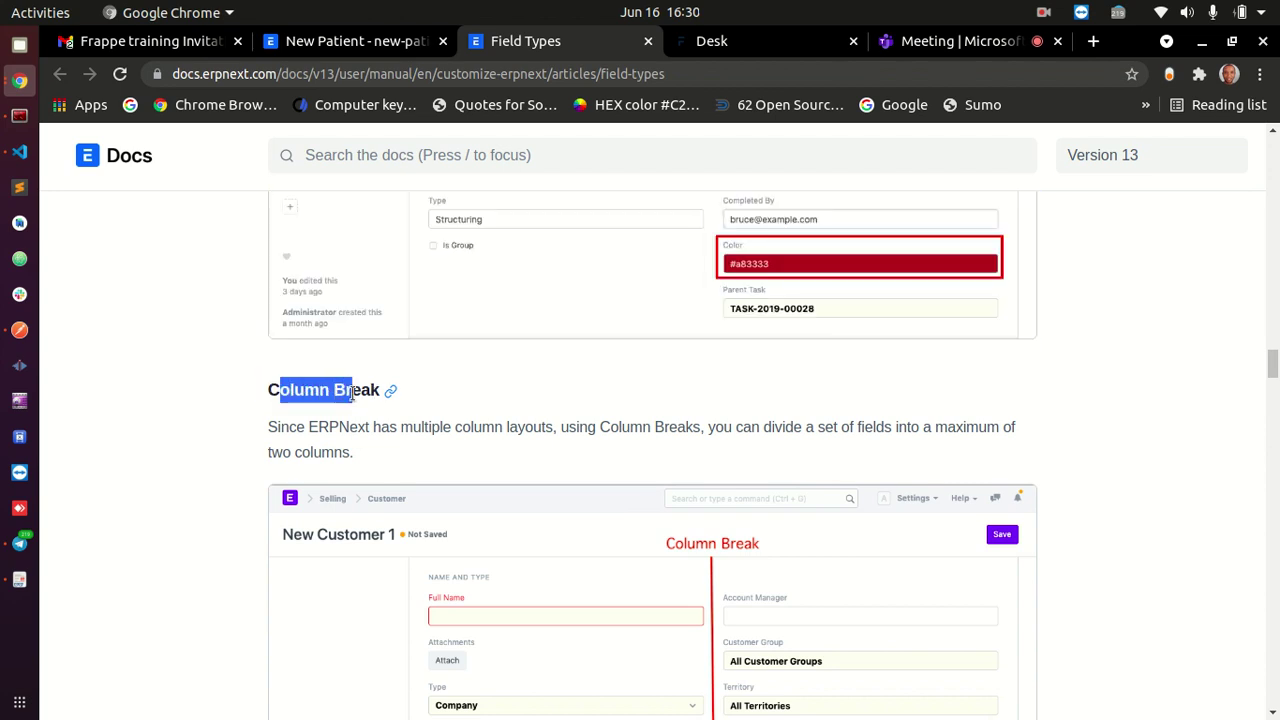
pyautogui.click(267, 389)
pyautogui.moveTo(267, 389); pyautogui.dragTo(380, 391)
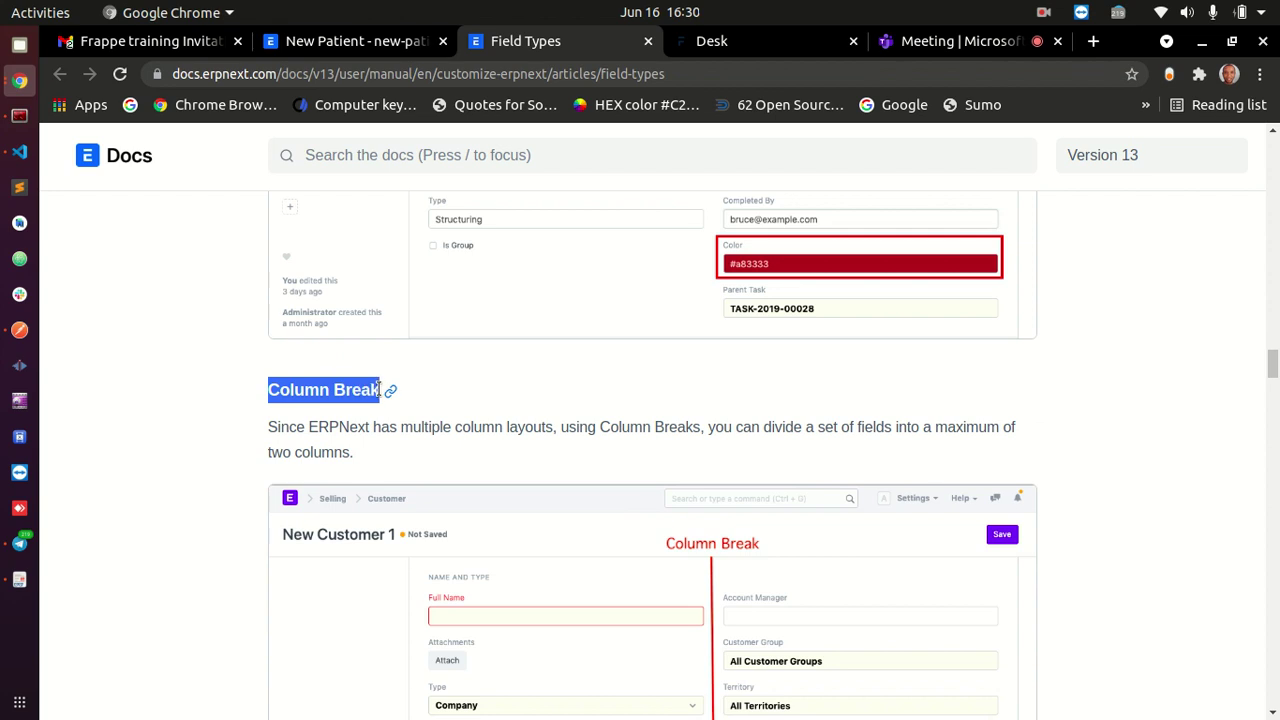
pyautogui.scroll(-3, 869, 366)
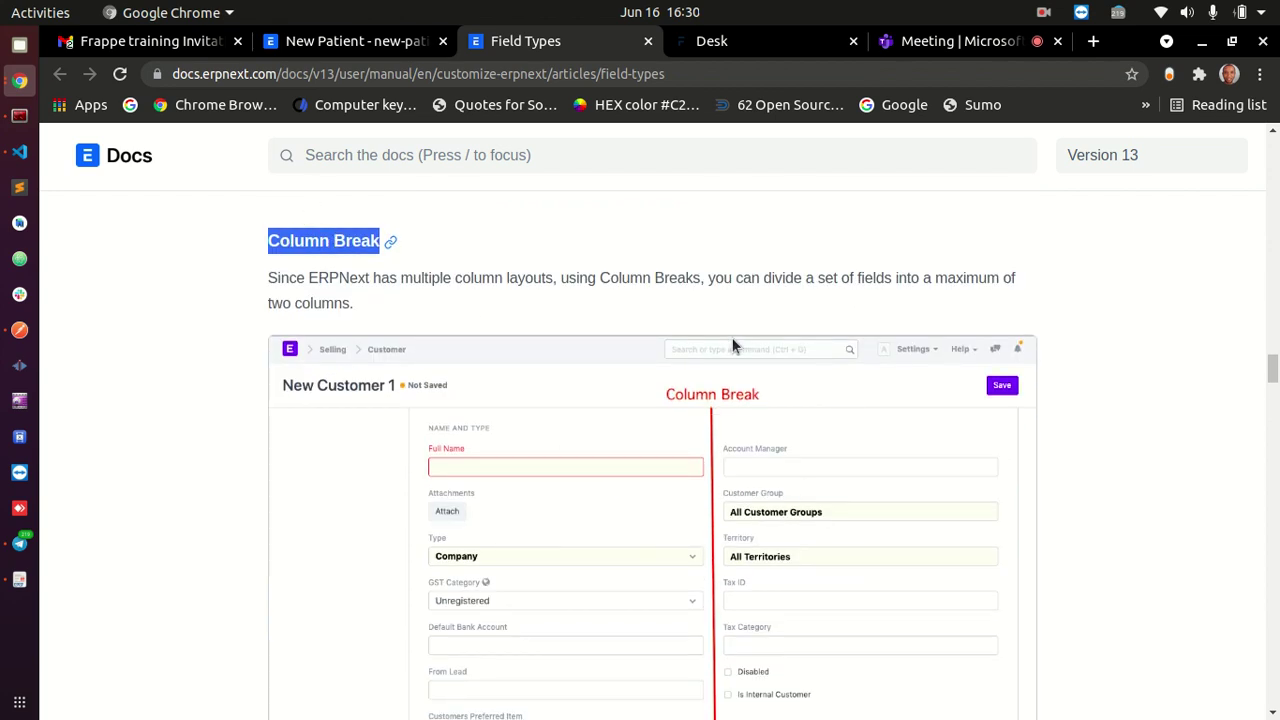
# - Compare the Column Break example with the Patient Demographics layout in the New Patient form, and return to the article
pyautogui.click(330, 41)
pyautogui.scroll(10, 1009, 320)
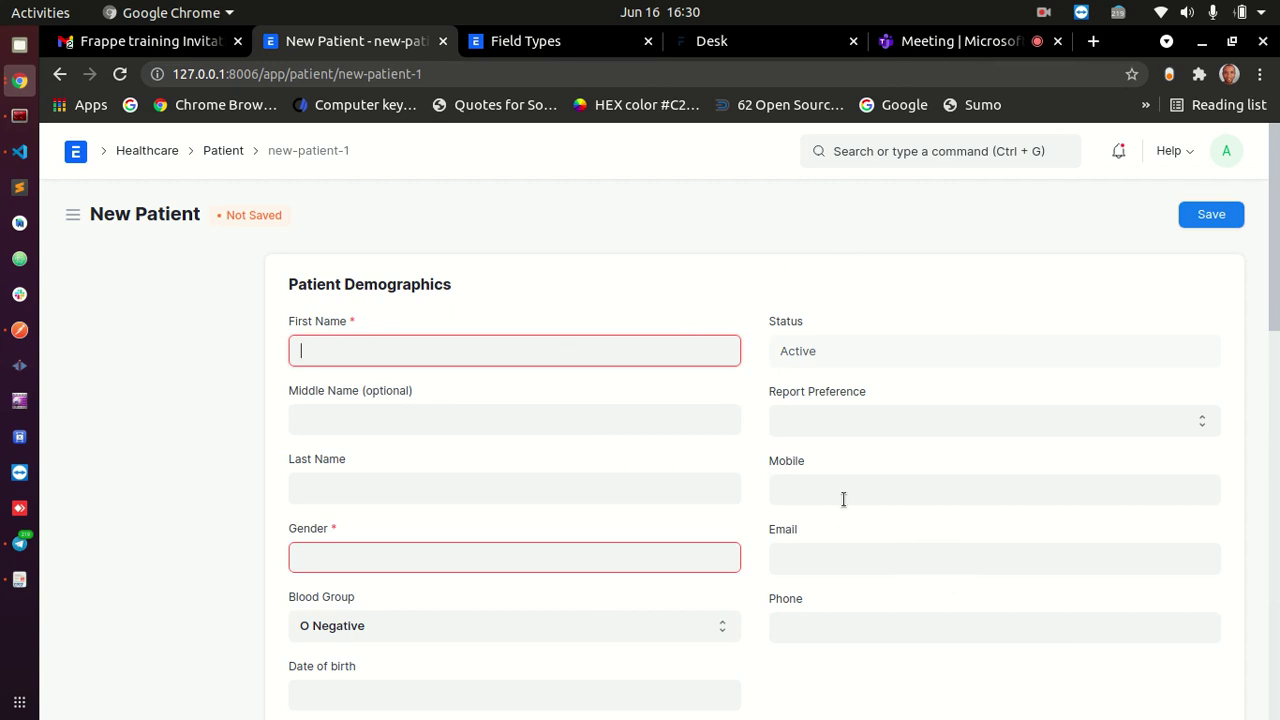
pyautogui.click(520, 41)
# - Highlight the Currency heading and read its description and the Rate and Amount example in the Sales Order
pyautogui.scroll(-5, 498, 397)
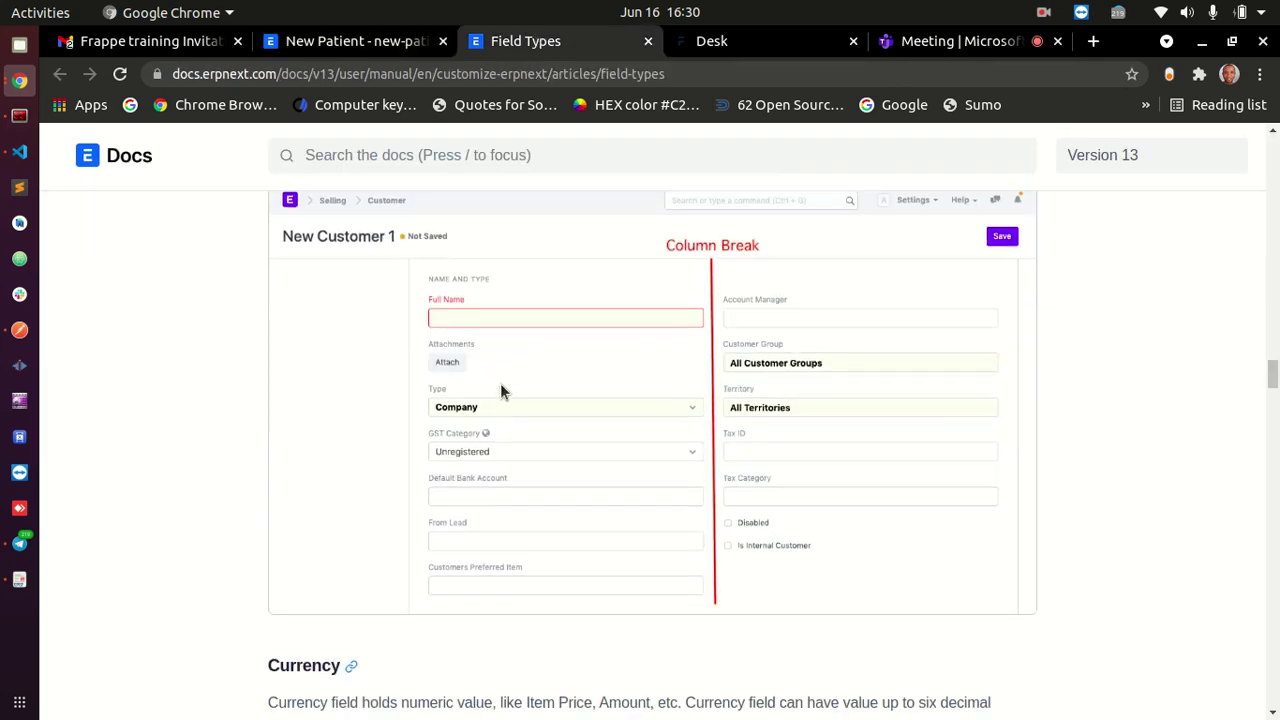
pyautogui.doubleClick(309, 468)
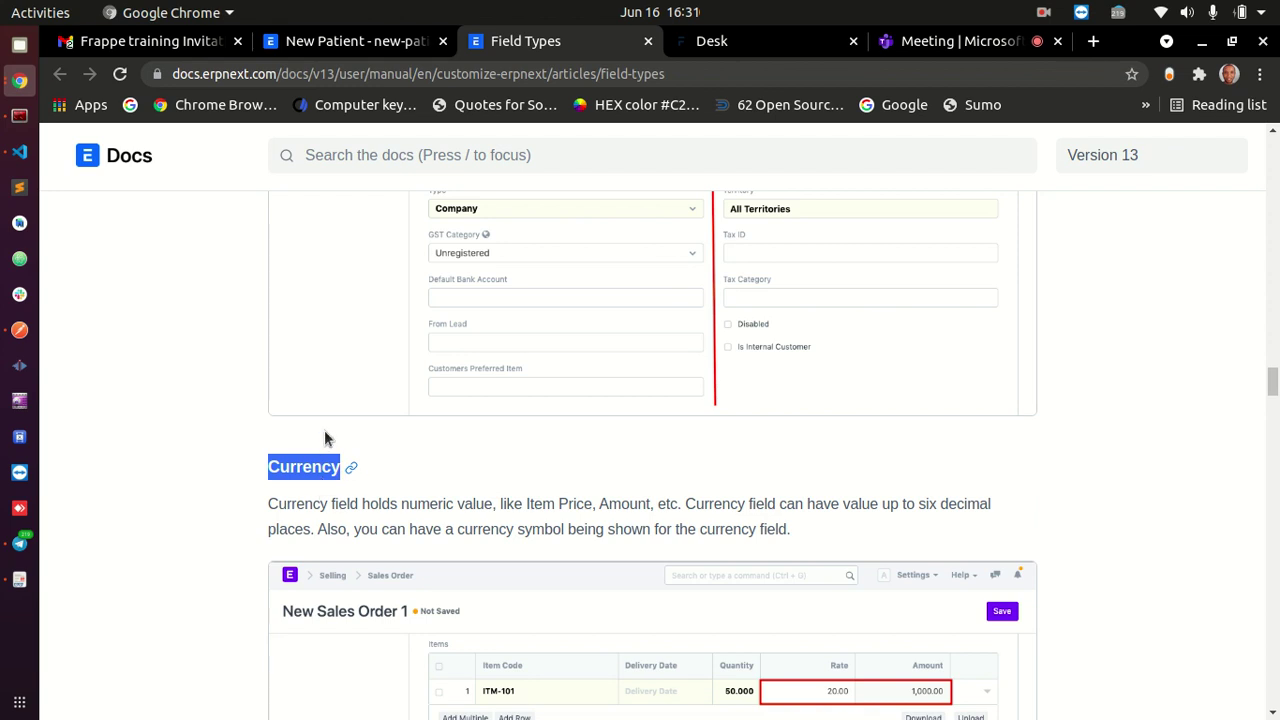
pyautogui.scroll(-2, 323, 447)
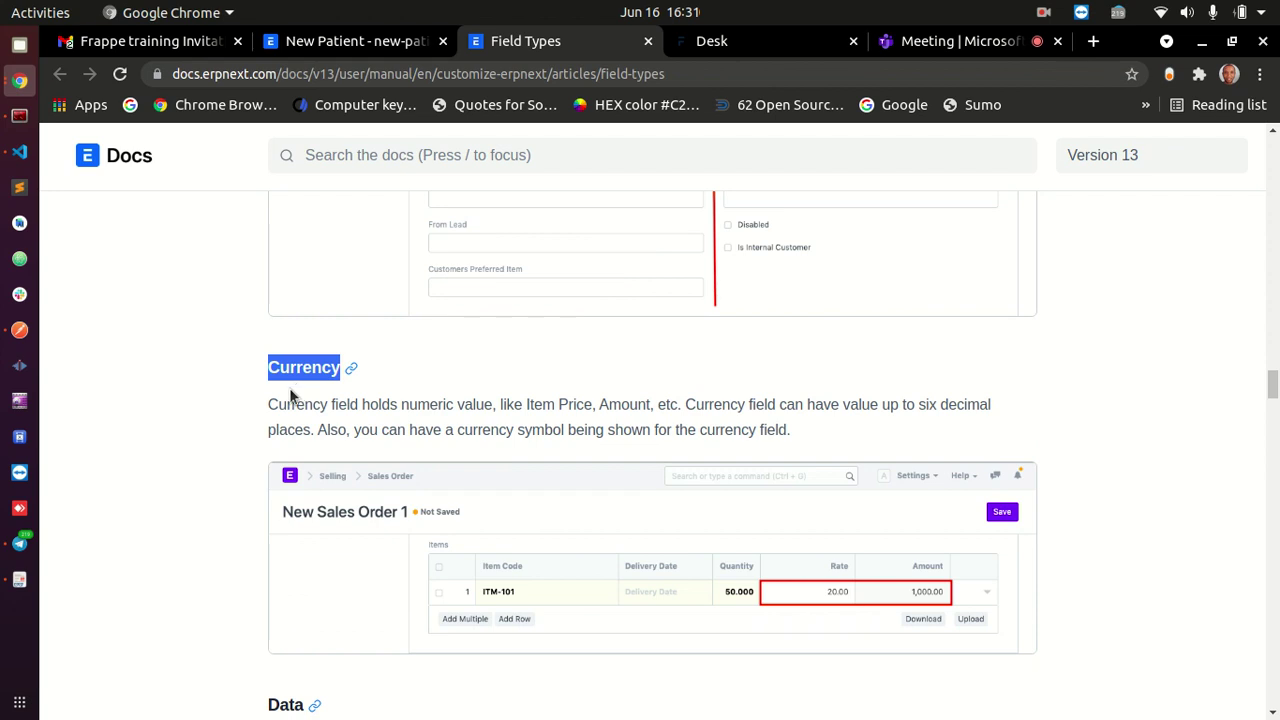
# - Highlight the Data heading and read its description and the Supplier Name example
pyautogui.scroll(-5, 212, 486)
pyautogui.doubleClick(270, 458)
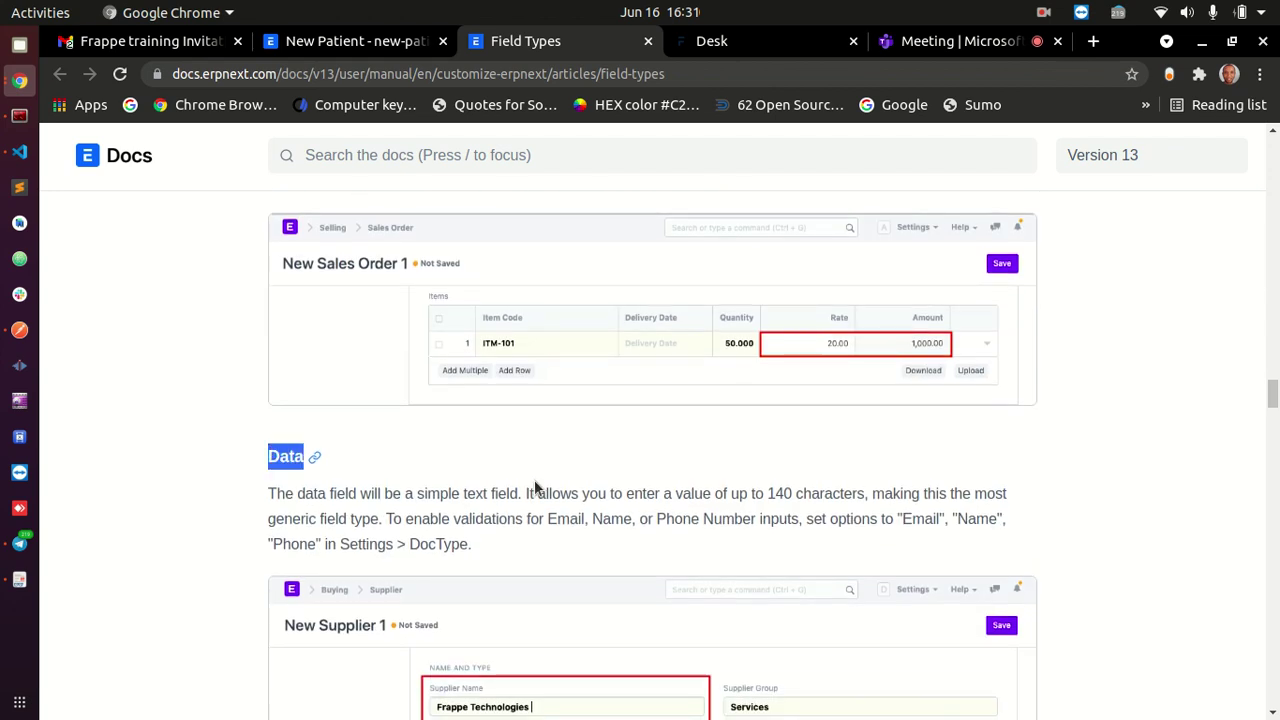
pyautogui.scroll(-3, 565, 486)
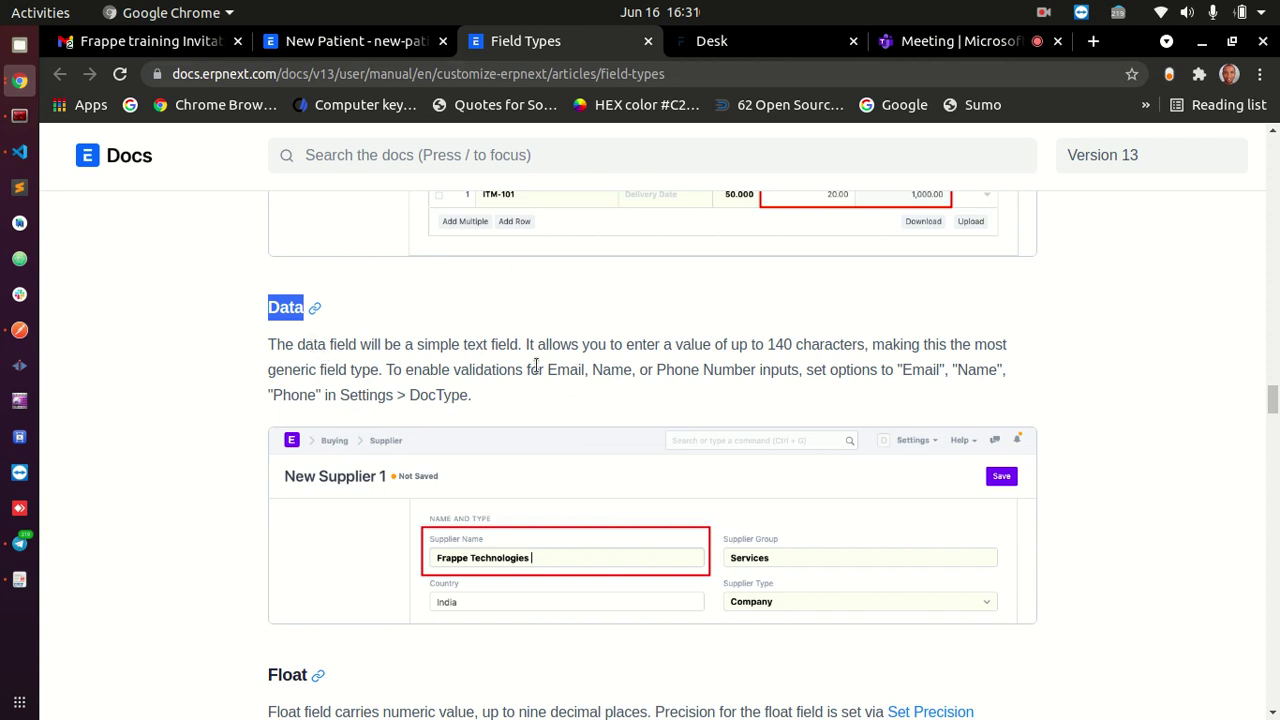
# - Point out Data fields in the New Patient form: First Name, Middle Name, Last Name, Mobile and Email
pyautogui.click(350, 43)
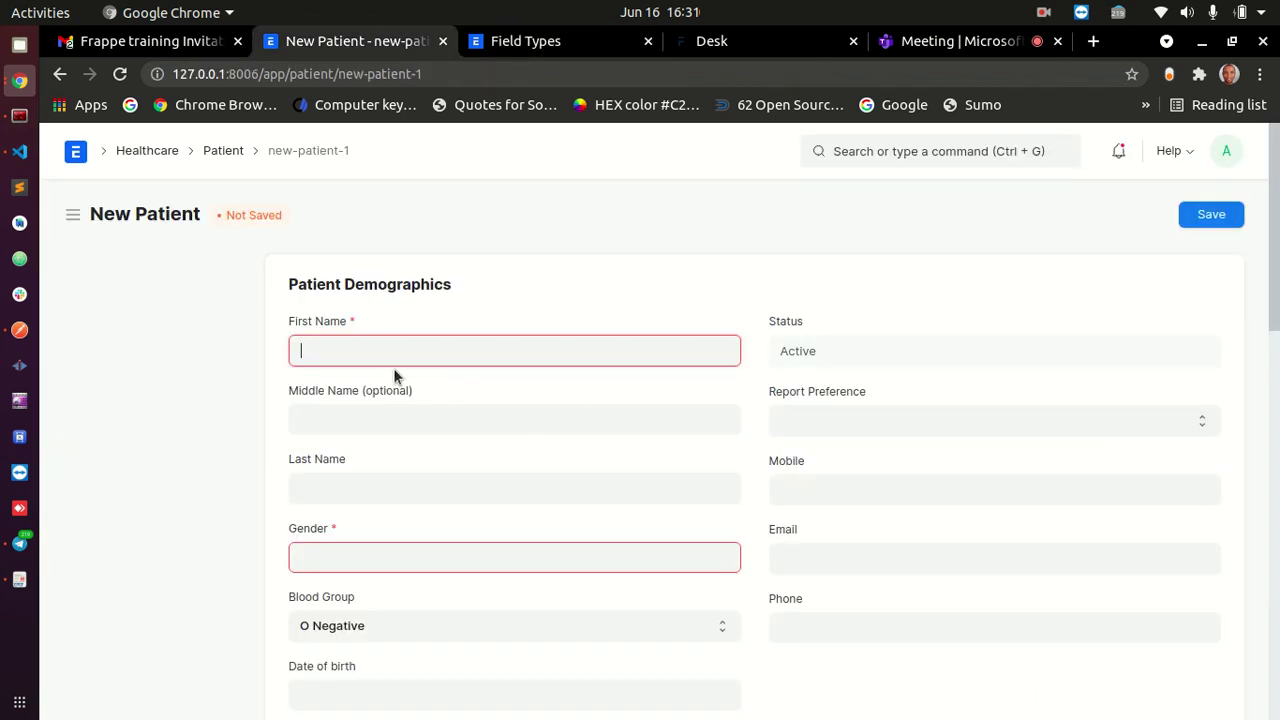
pyautogui.moveTo(289, 322); pyautogui.dragTo(342, 325)
pyautogui.click(360, 349)
pyautogui.click(351, 410)
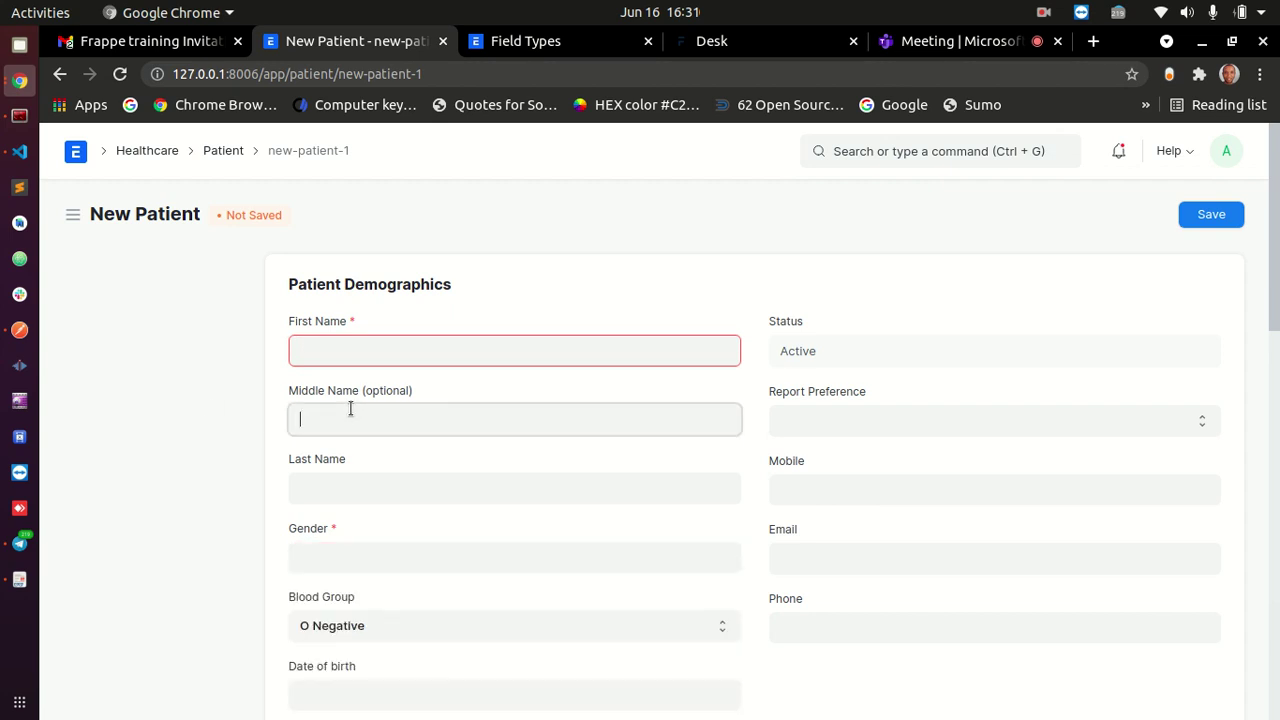
pyautogui.click(359, 483)
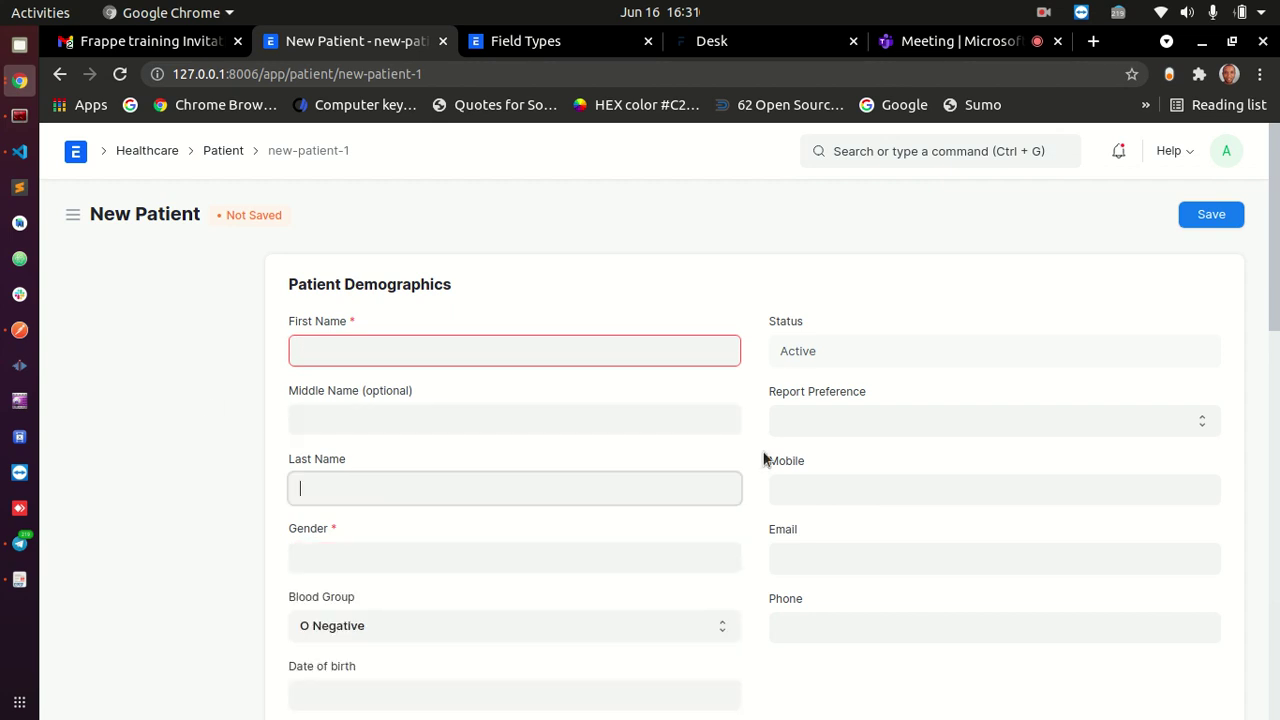
pyautogui.click(869, 487)
pyautogui.click(862, 557)
pyautogui.scroll(-1, 1098, 494)
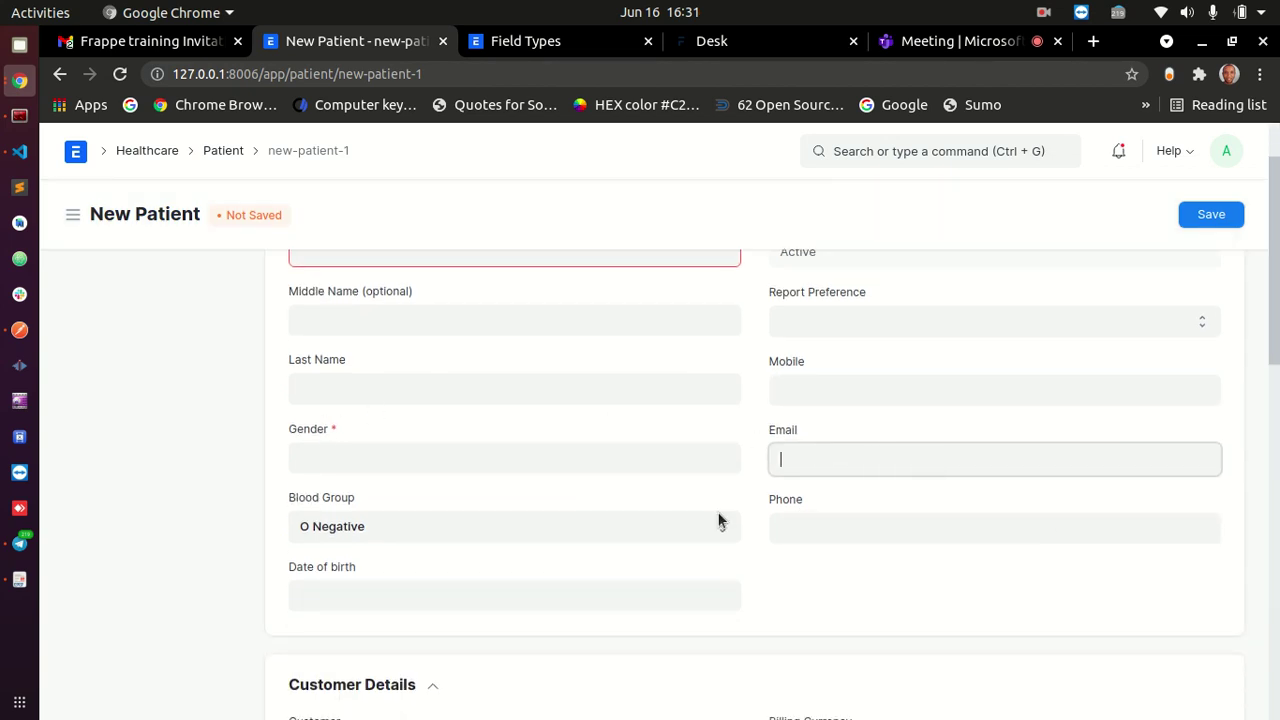
# - Return to the Data section of the Field Types article and highlight the "140 characters" limit in its description
pyautogui.click(545, 45)
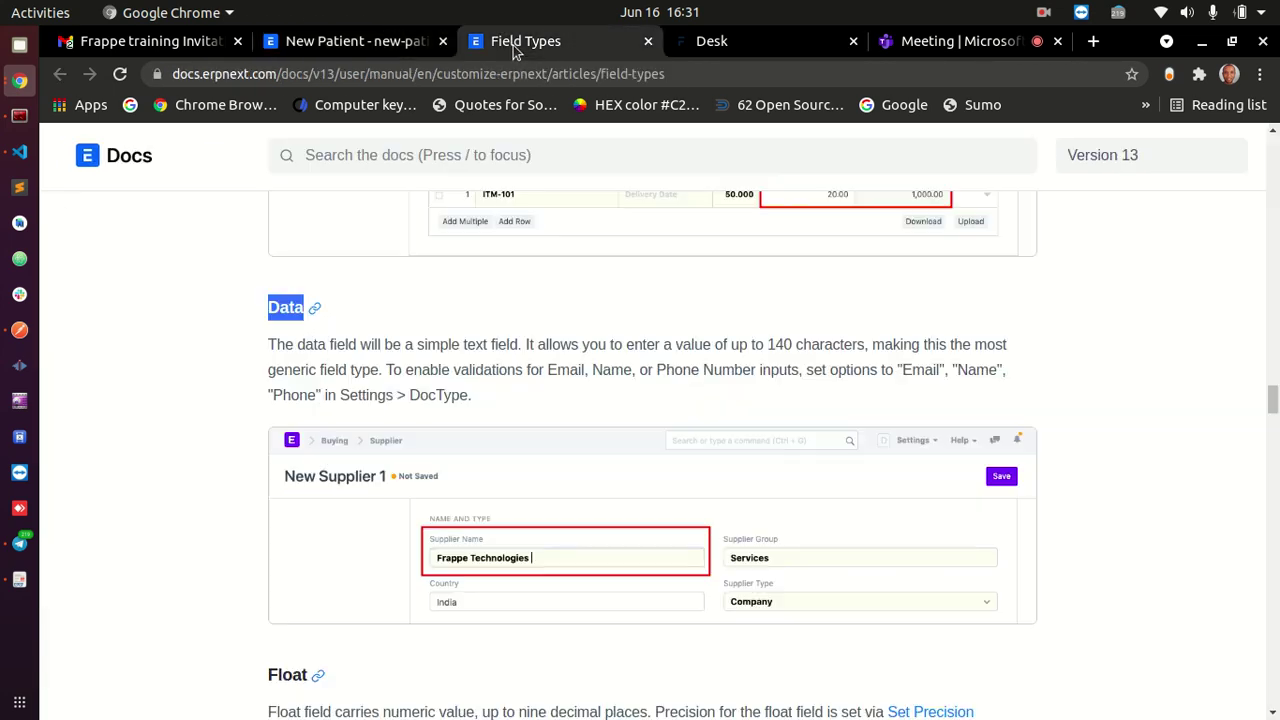
pyautogui.click(381, 307)
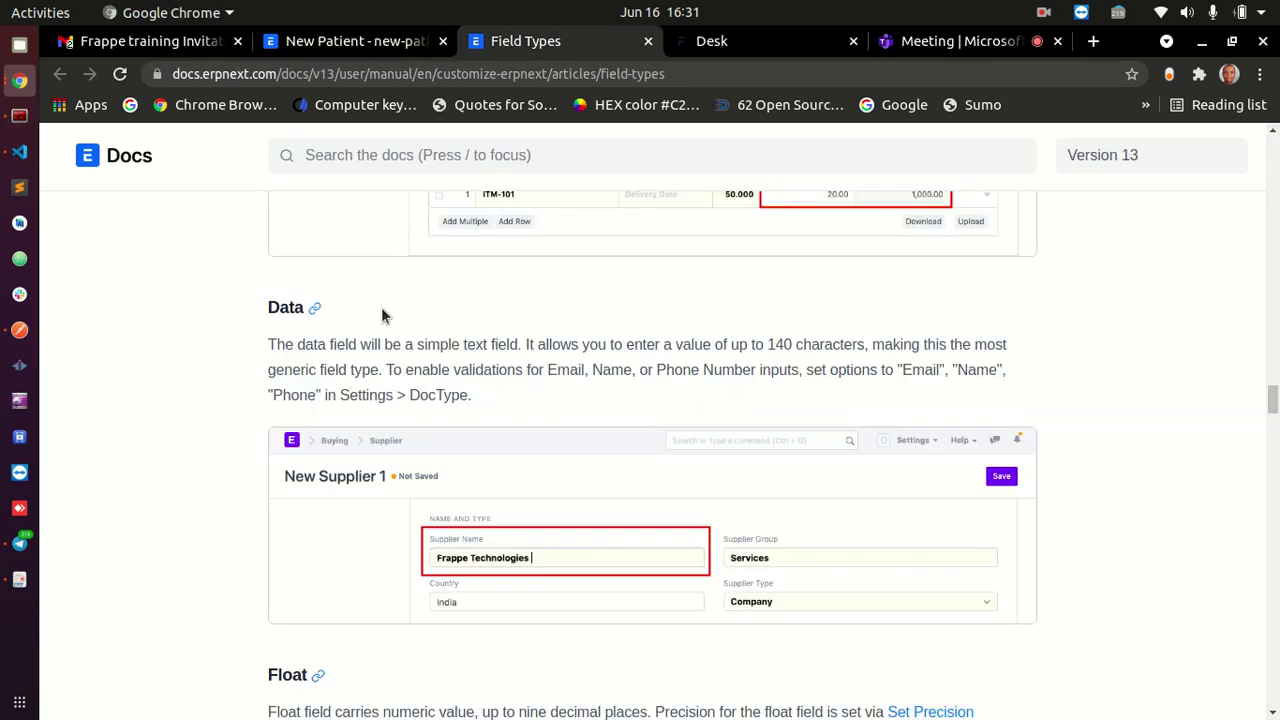
pyautogui.doubleClick(282, 308)
pyautogui.moveTo(768, 344); pyautogui.dragTo(864, 342)
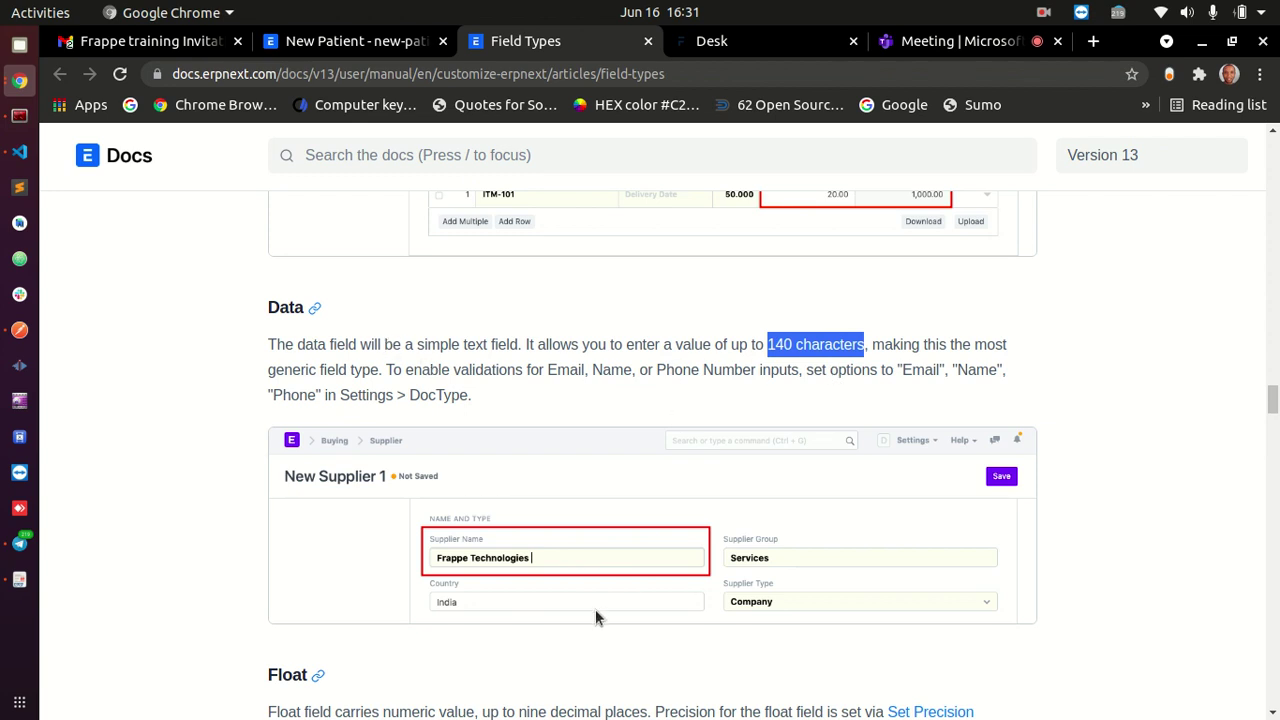
# - Highlight the Data heading once more, then move on and highlight the Float heading in the Field Types article
pyautogui.doubleClick(281, 305)
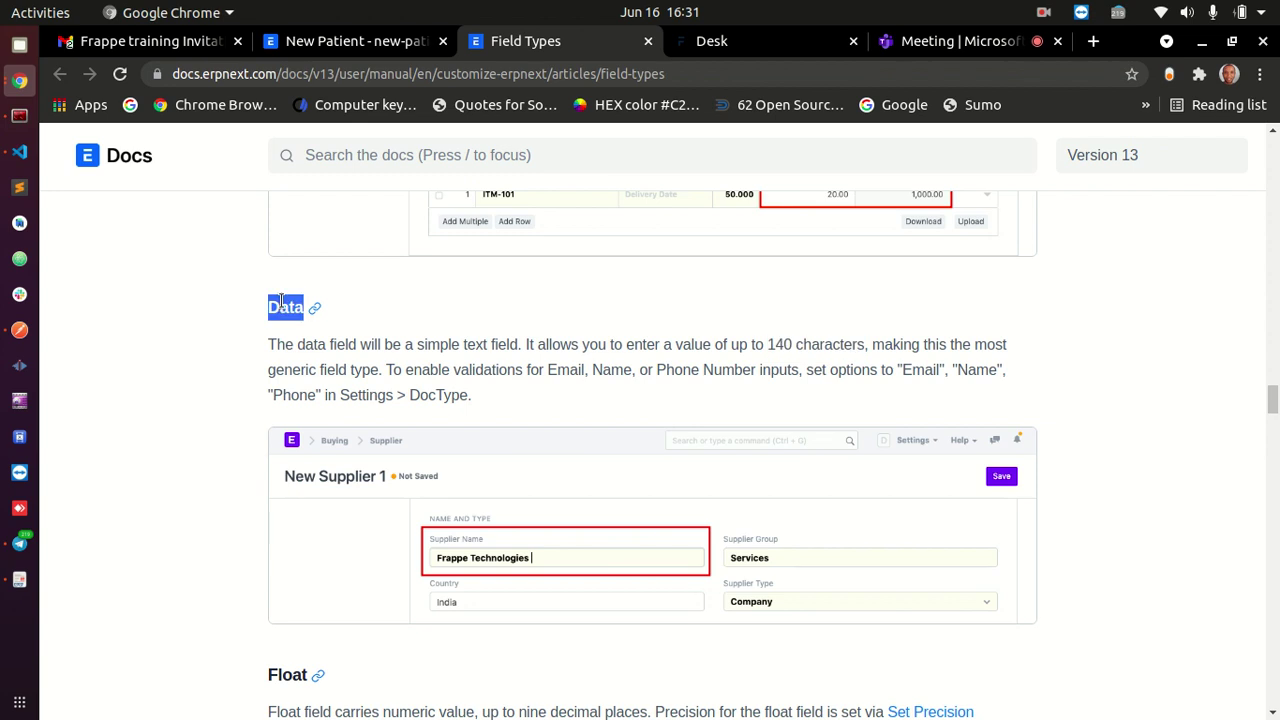
pyautogui.click(306, 312)
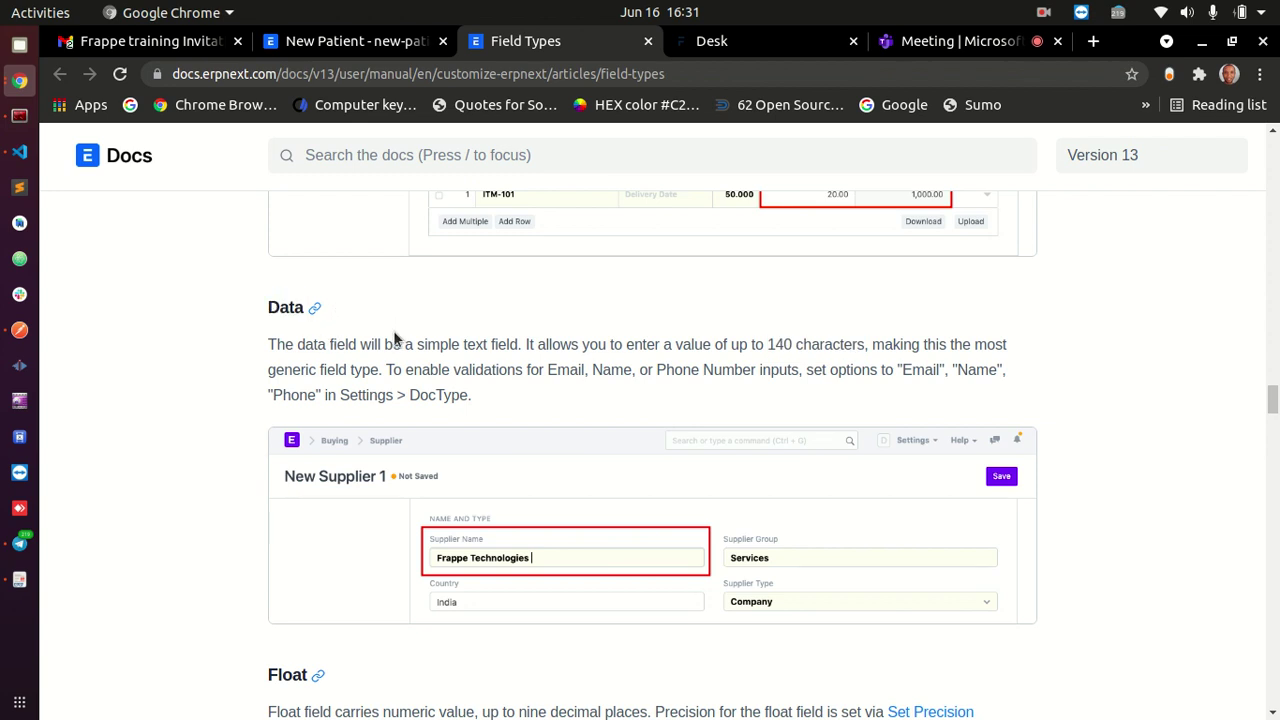
pyautogui.scroll(-3, 392, 345)
pyautogui.scroll(-5, 393, 350)
pyautogui.doubleClick(287, 278)
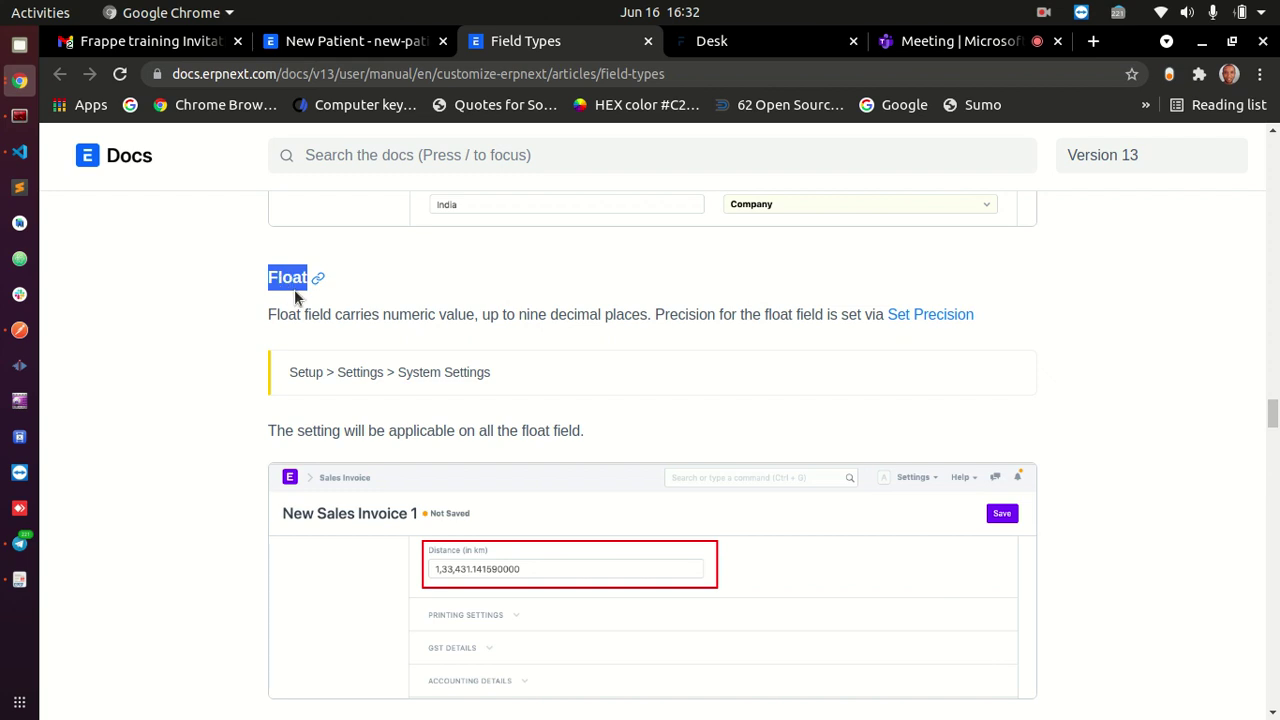
# - Review the Distance (in km) example for Float, then highlight the Geolocation and HTML headings to read their descriptions
pyautogui.scroll(-2, 517, 317)
pyautogui.scroll(-6, 517, 317)
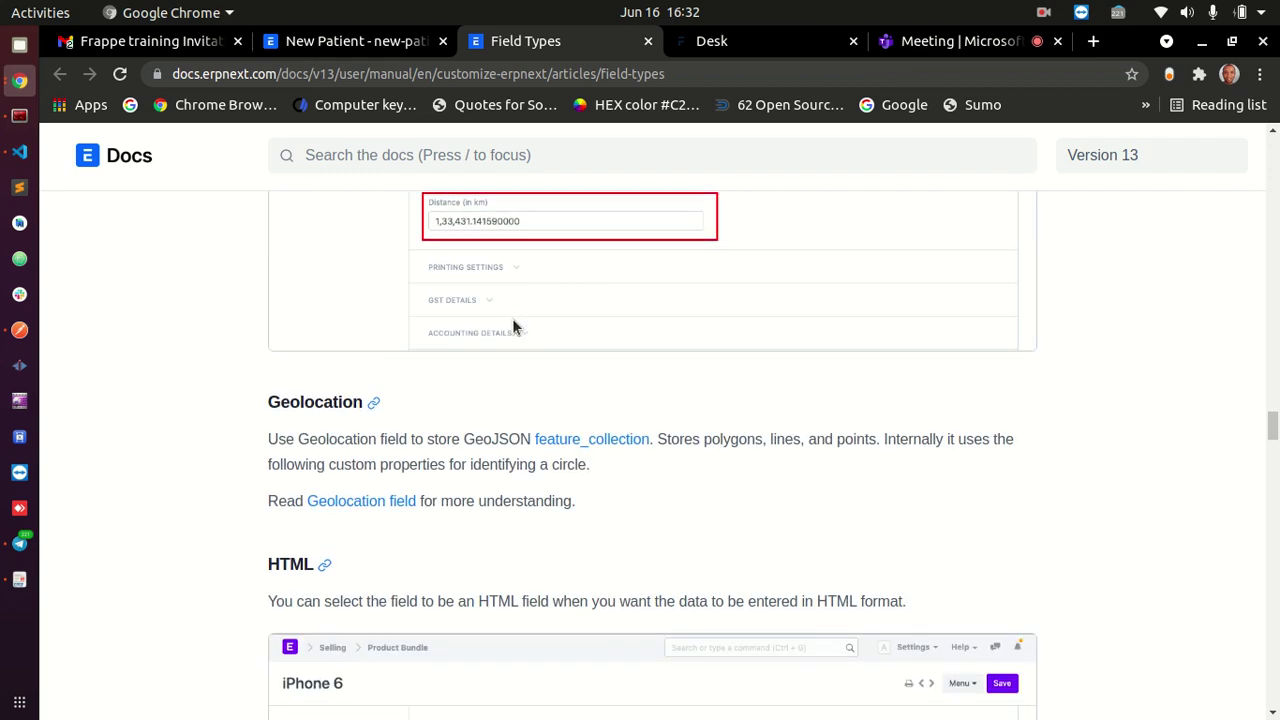
pyautogui.doubleClick(305, 401)
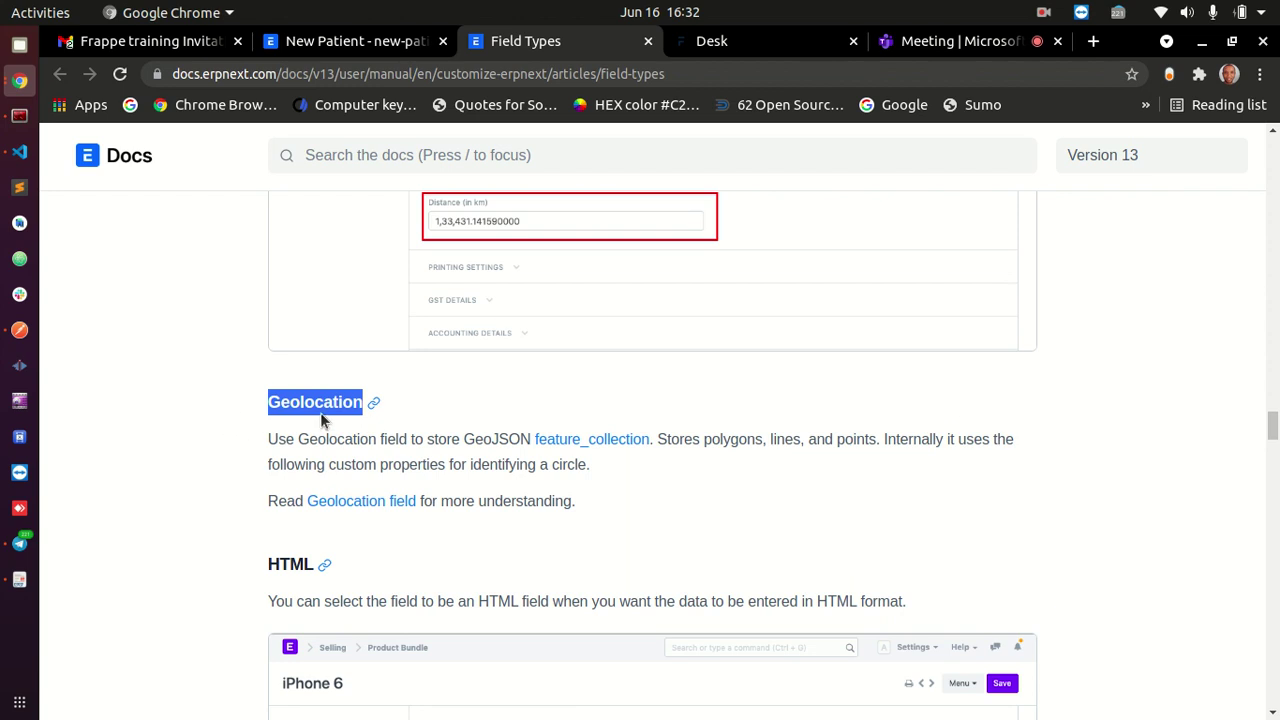
pyautogui.scroll(-1, 316, 424)
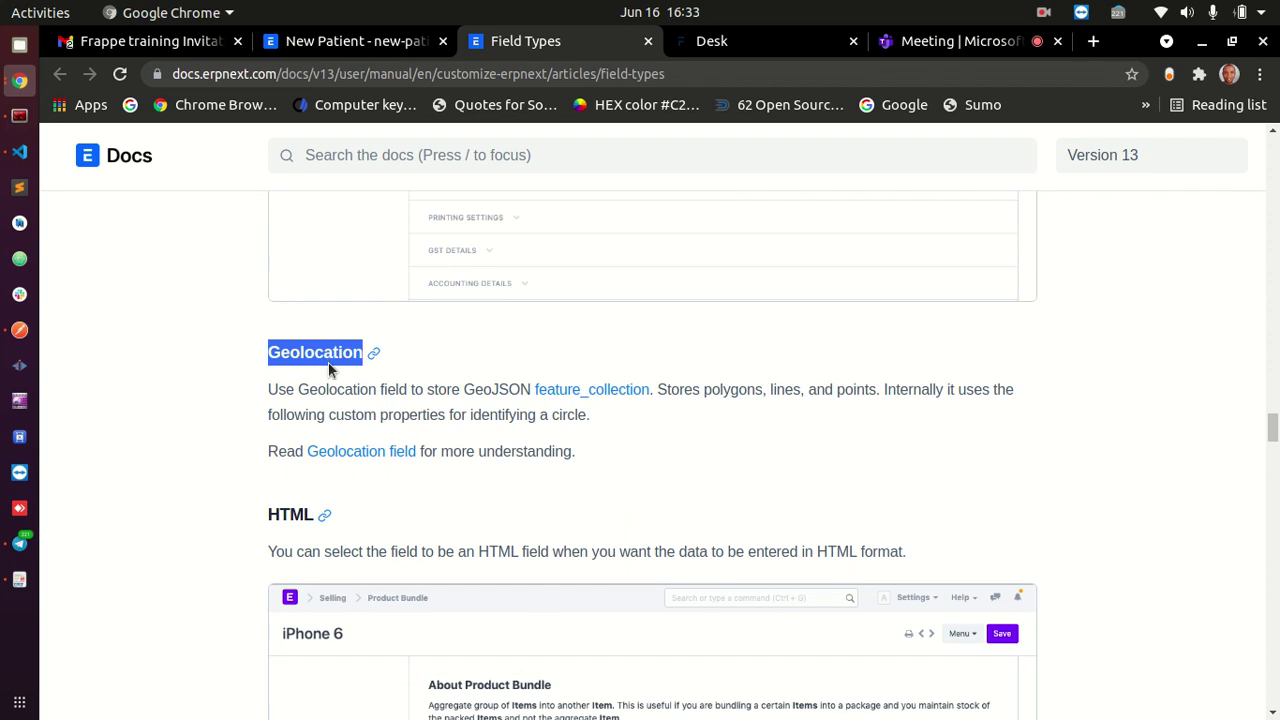
pyautogui.scroll(-4, 327, 362)
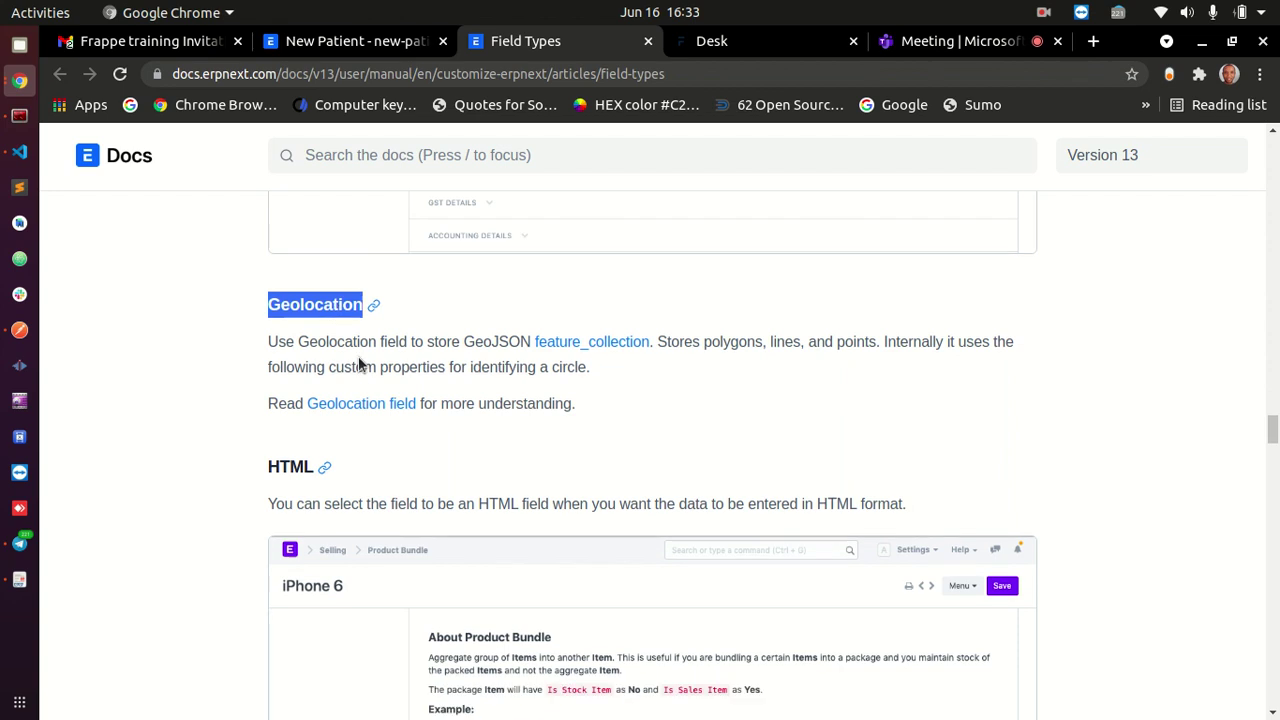
pyautogui.moveTo(312, 318); pyautogui.dragTo(216, 320)
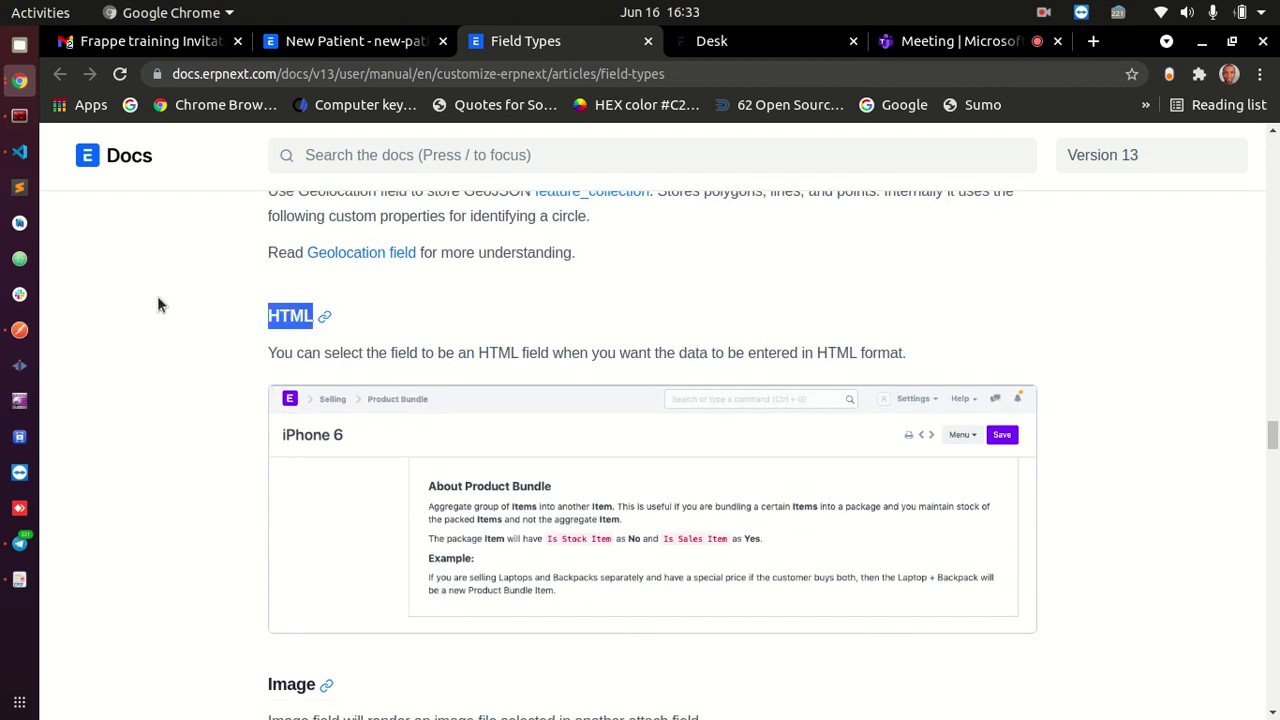
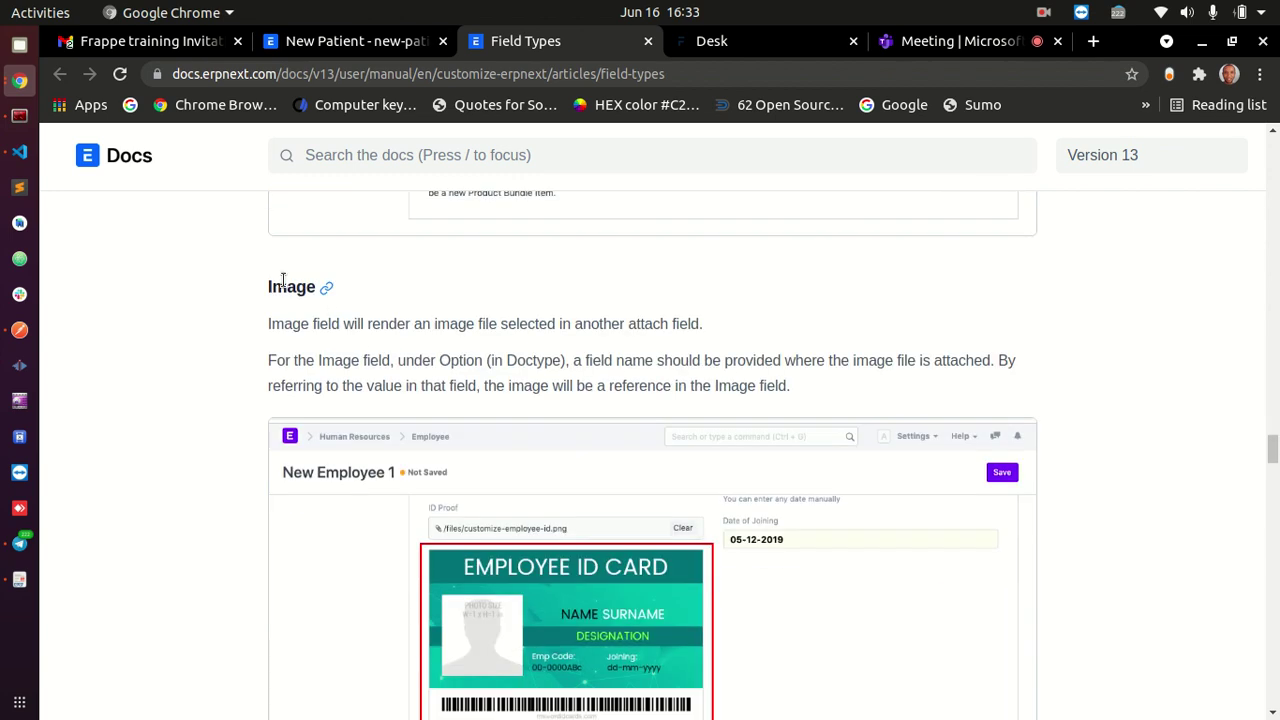
# - Highlight the Image heading and examine its description and the employee ID card example
pyautogui.doubleClick(300, 287)
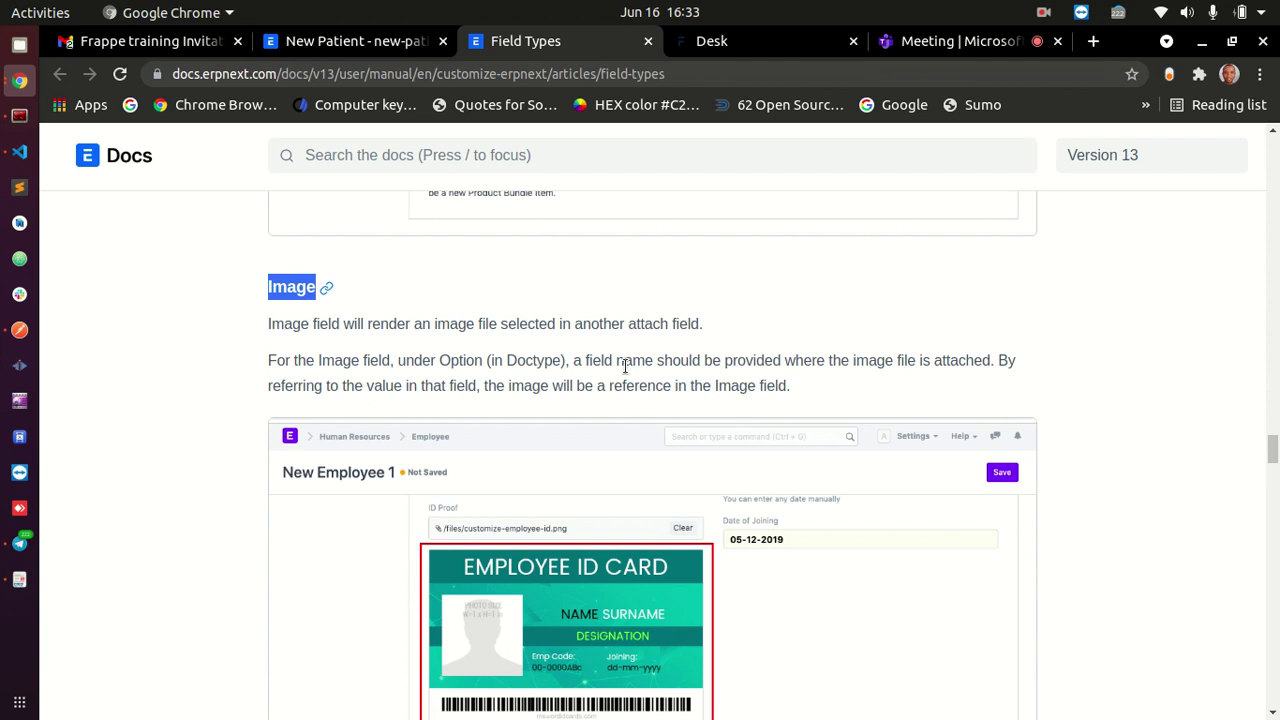
pyautogui.scroll(-1, 620, 362)
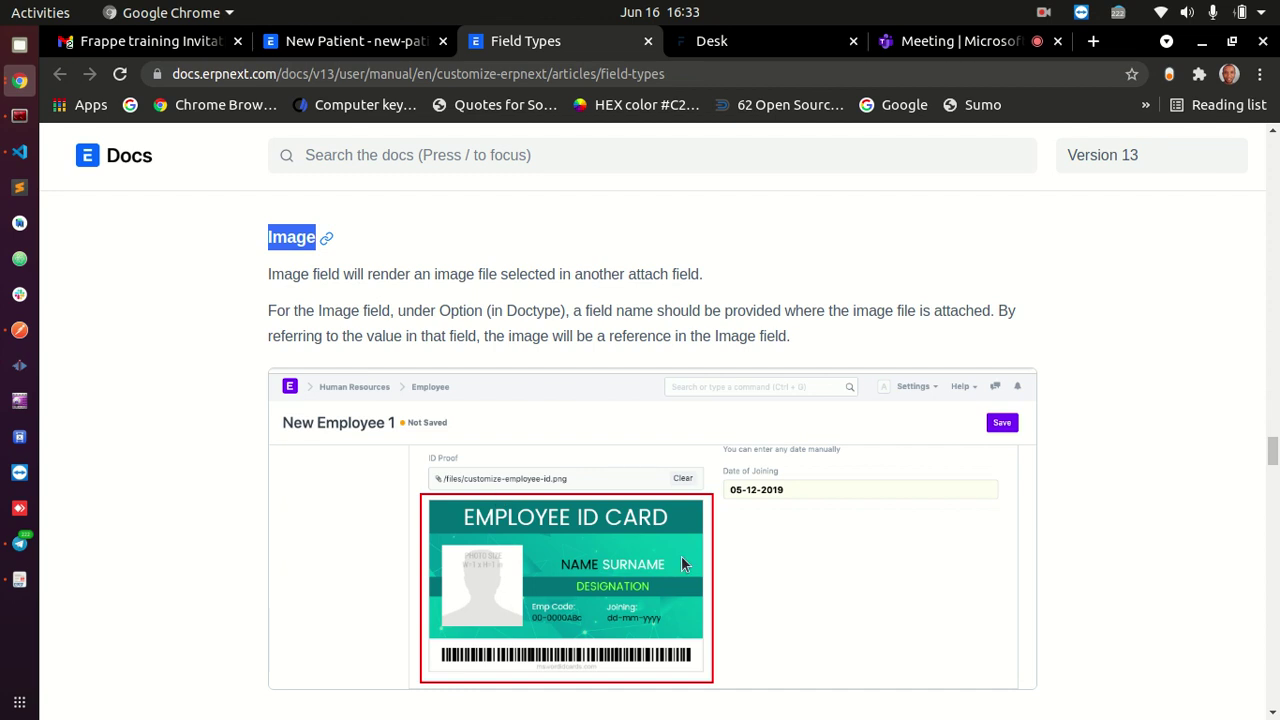
pyautogui.scroll(-4, 533, 458)
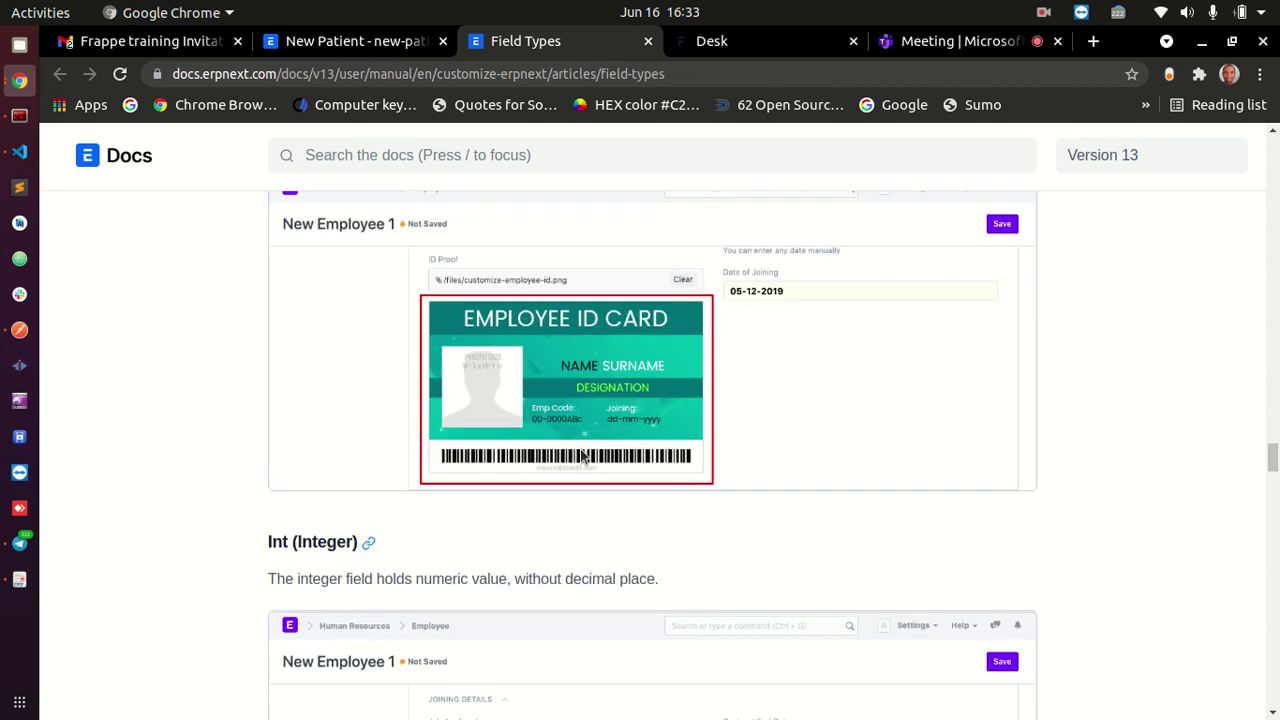
# - Highlight the Int (Integer) heading and read its description, looking back at the Image example above it
pyautogui.scroll(-4, 583, 456)
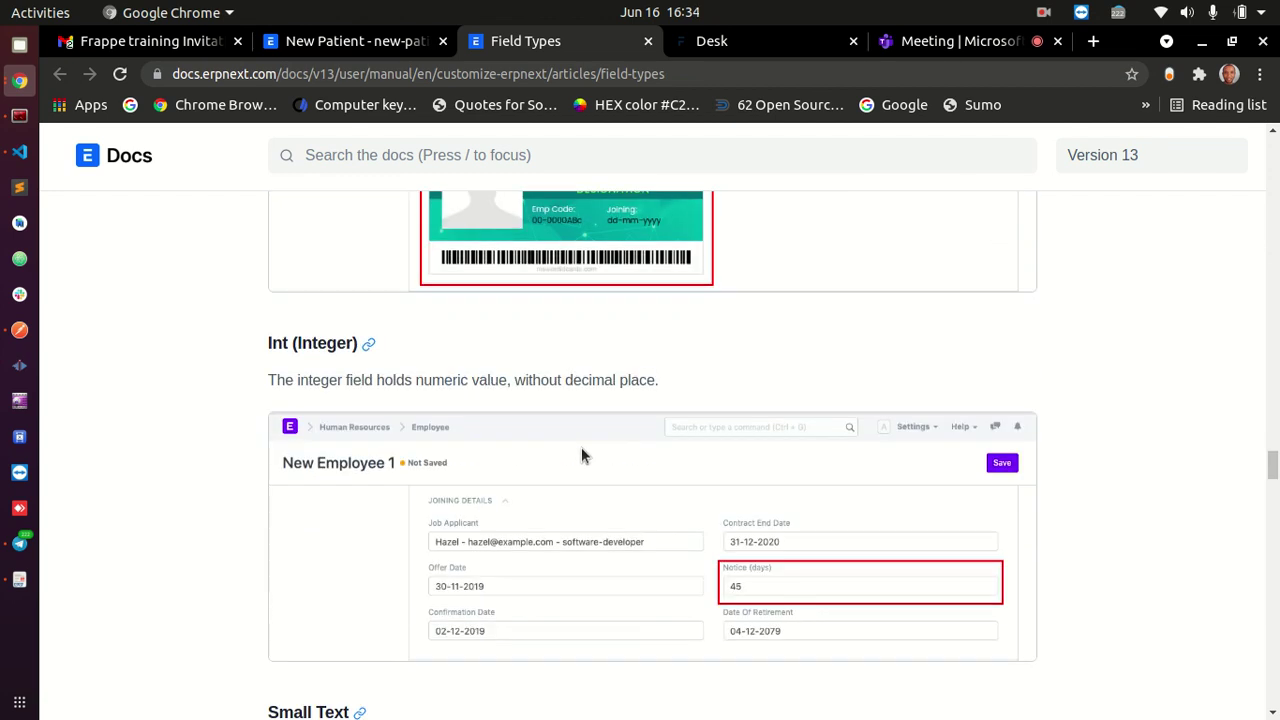
pyautogui.tripleClick(272, 343)
pyautogui.doubleClick(360, 381)
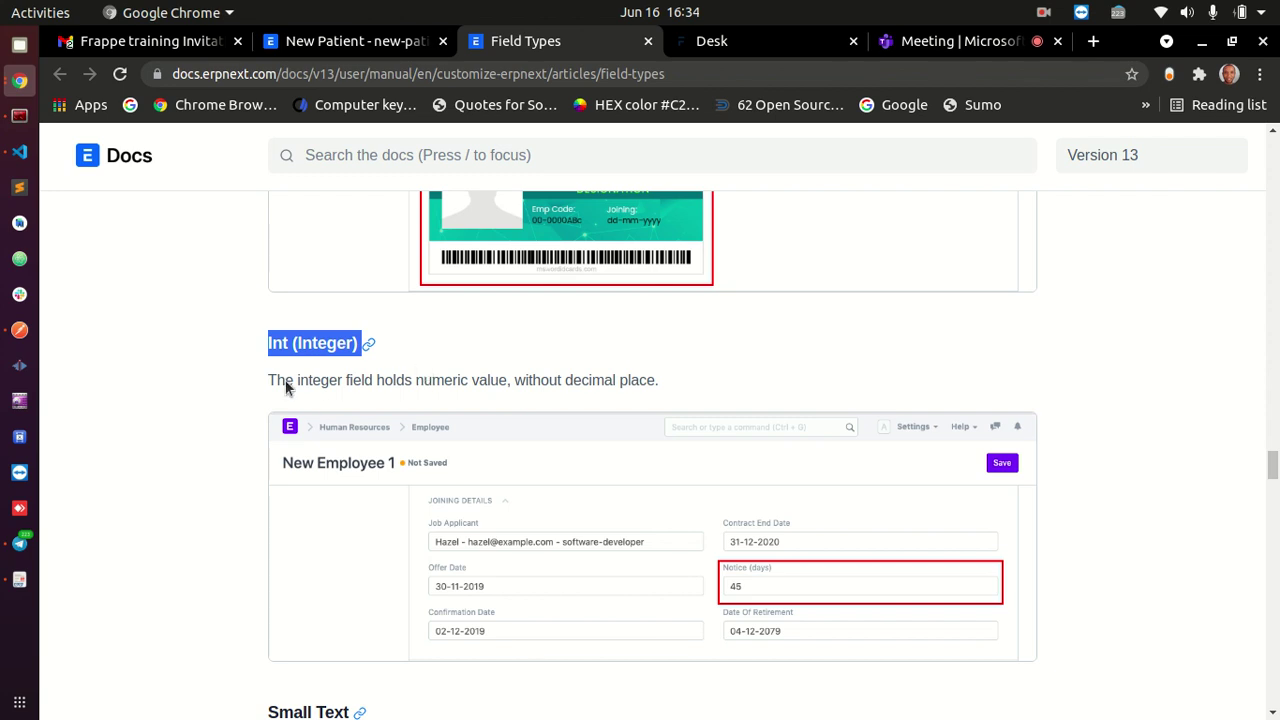
pyautogui.scroll(3, 271, 349)
pyautogui.scroll(-4, 228, 364)
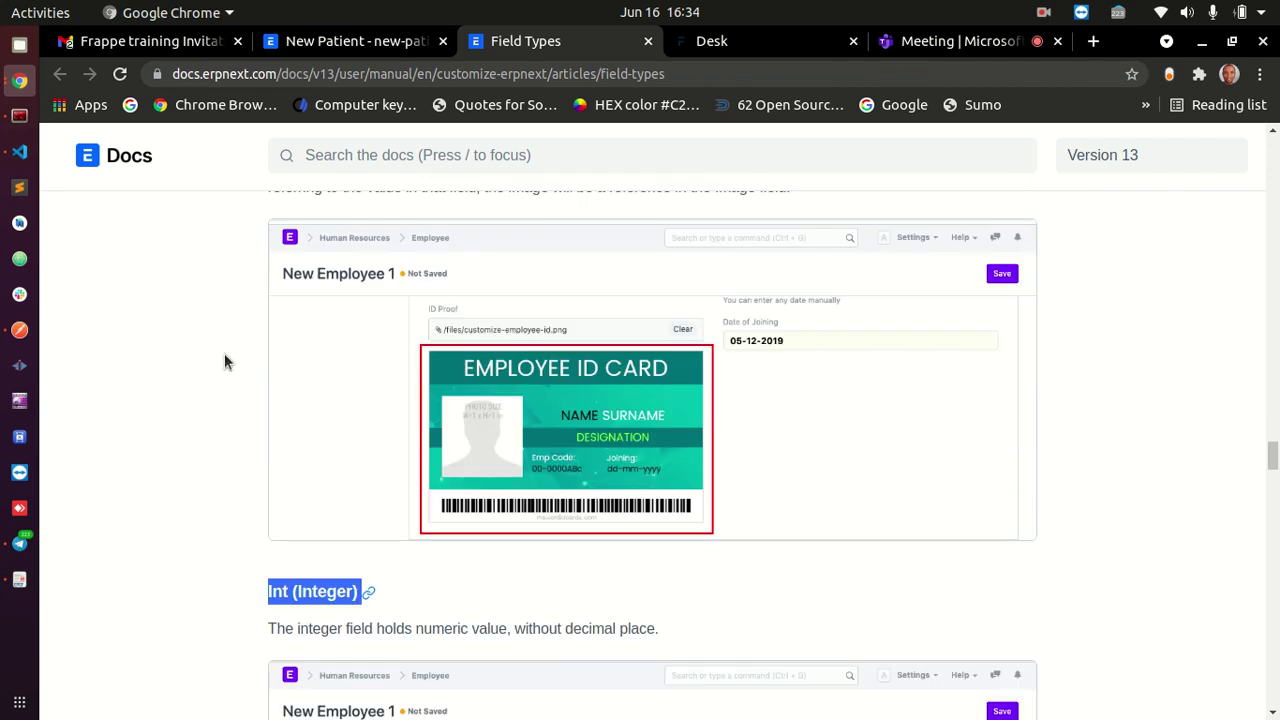
# - Highlight the Small Text heading below the Notice (days) example and read its description
pyautogui.scroll(-1, 243, 360)
pyautogui.scroll(-6, 240, 374)
pyautogui.moveTo(268, 318); pyautogui.dragTo(357, 316)
pyautogui.scroll(2, 501, 332)
pyautogui.scroll(-2, 241, 363)
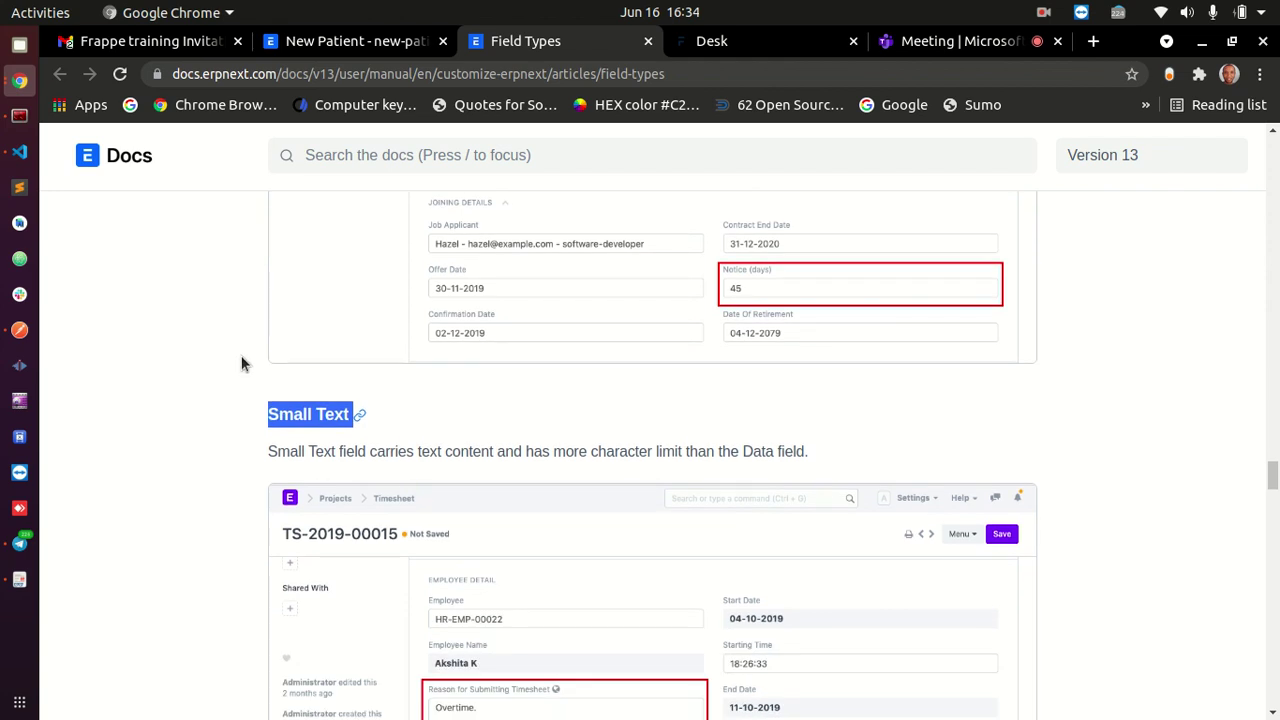
# - Point out First Name in the New Patient form as a Data field, then highlight the Small Text heading in the article again
pyautogui.click(372, 45)
pyautogui.scroll(1, 446, 422)
pyautogui.click(395, 355)
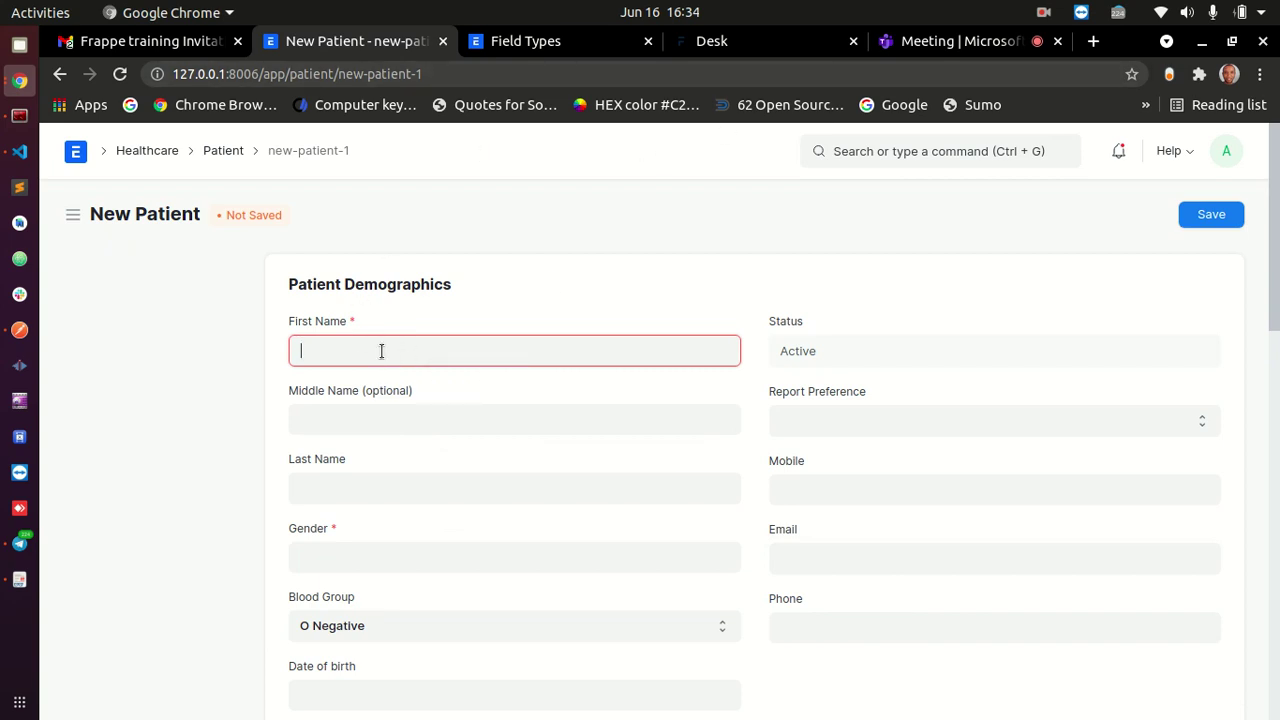
pyautogui.click(541, 43)
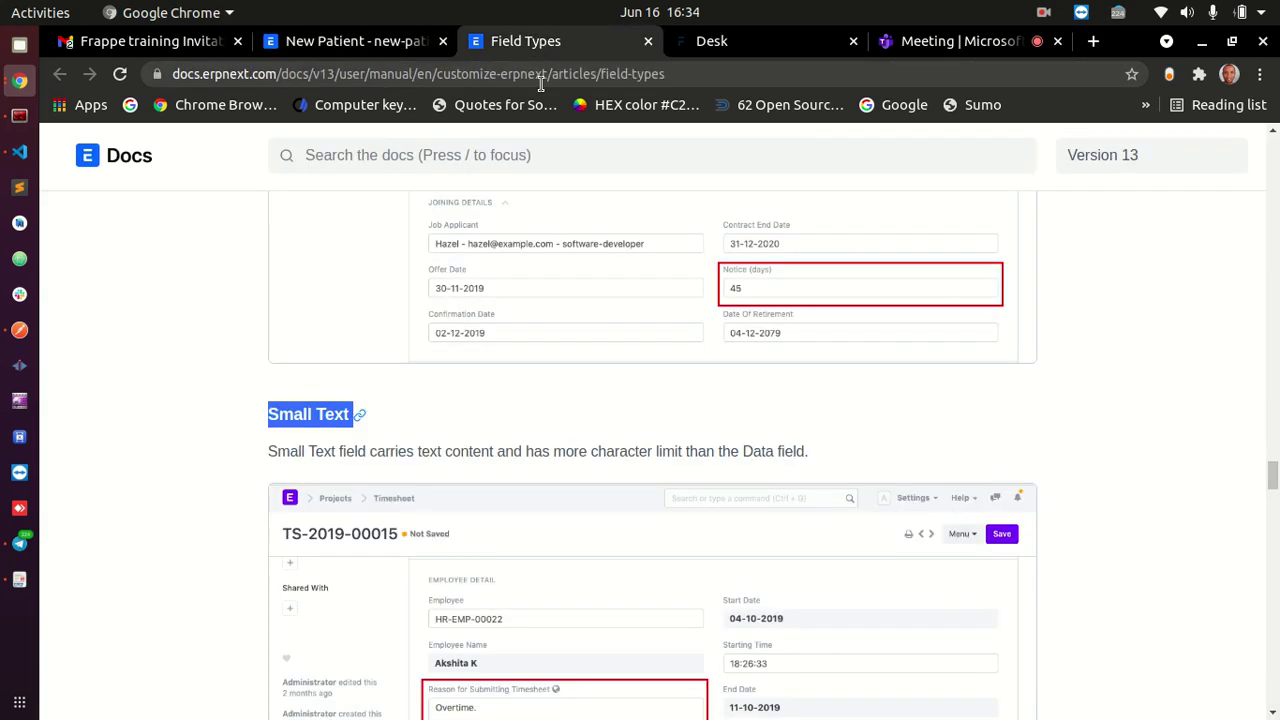
pyautogui.scroll(-2, 709, 421)
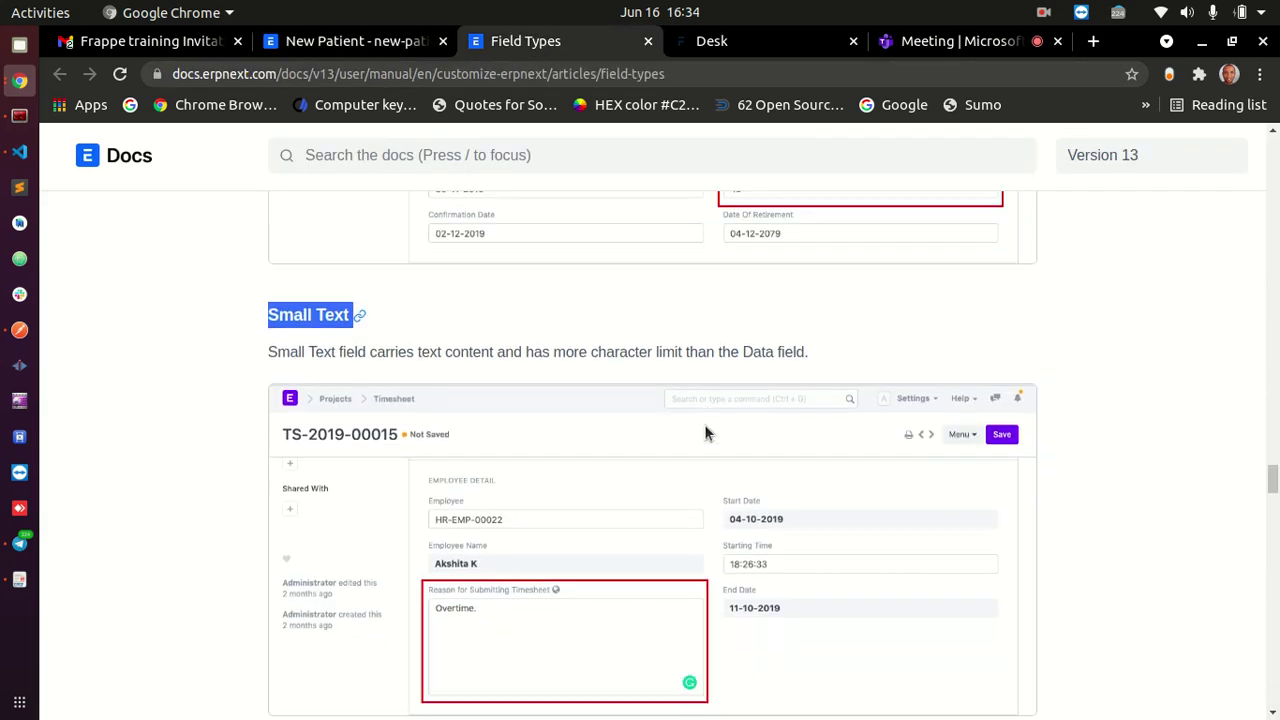
pyautogui.click(431, 350)
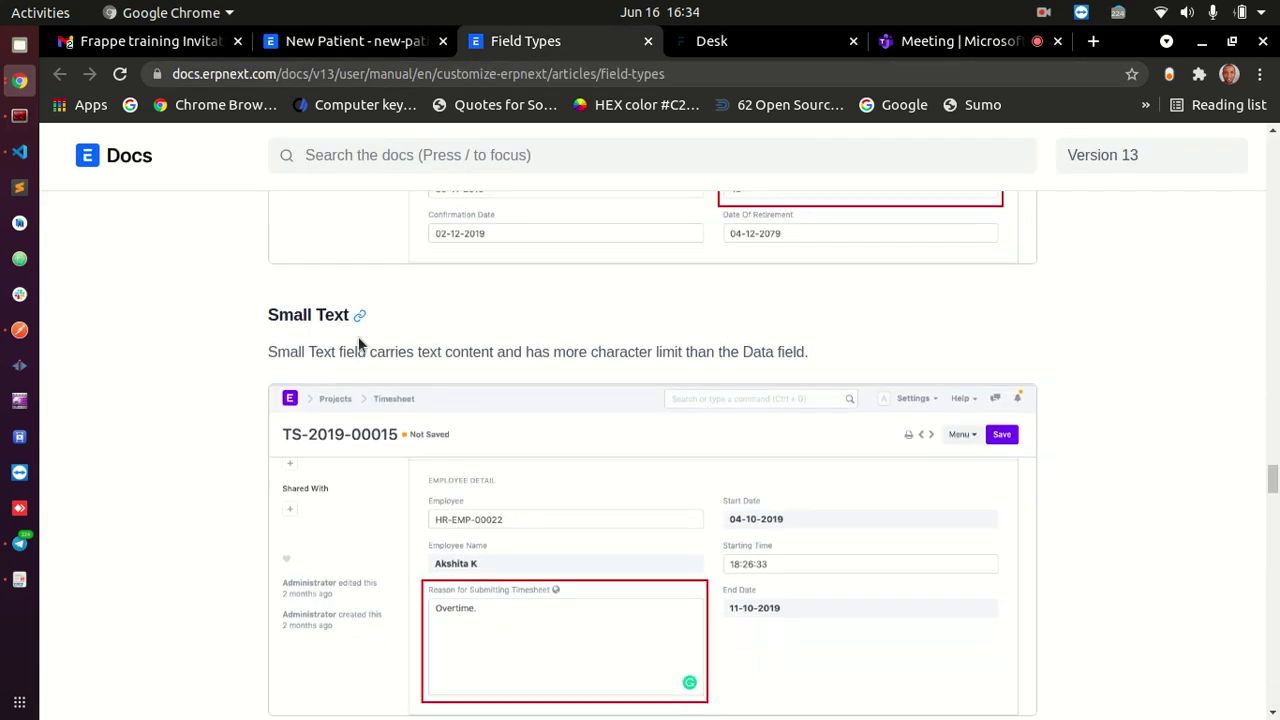
pyautogui.moveTo(268, 322); pyautogui.dragTo(350, 318)
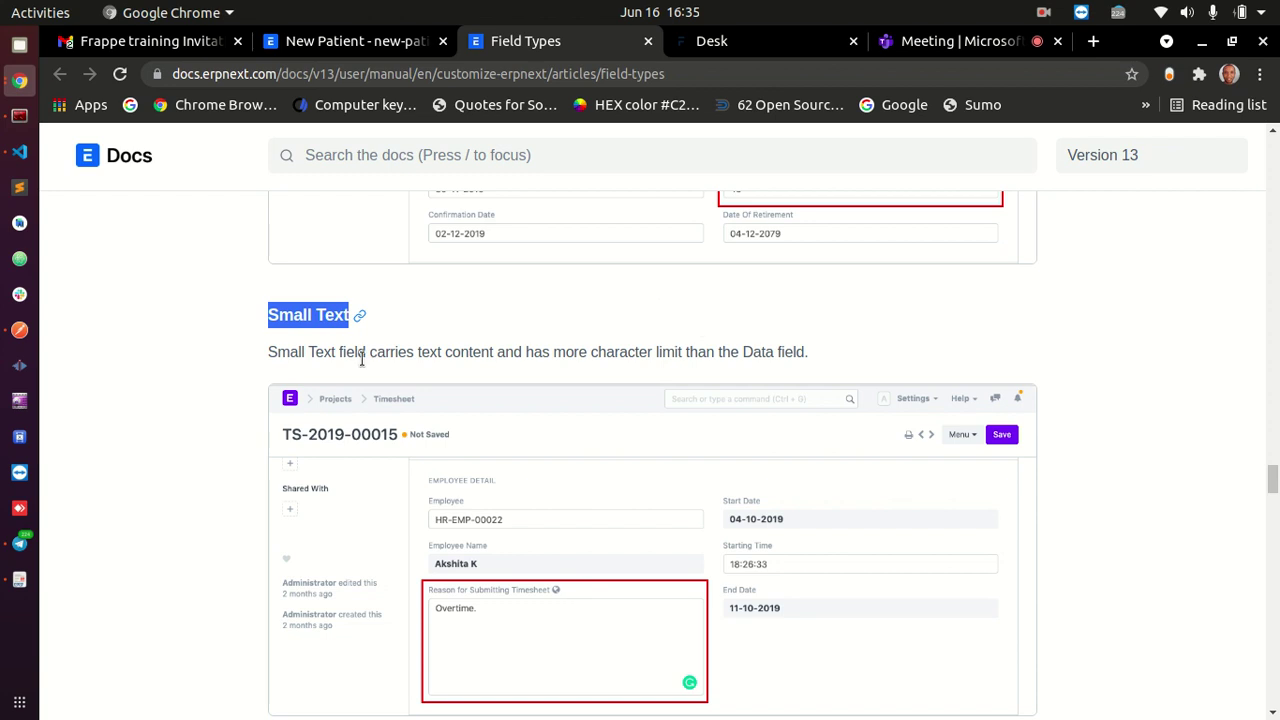
# - Highlight the Long Text section below Small Text, then the Text heading, and read their descriptions
pyautogui.scroll(-3, 378, 434)
pyautogui.moveTo(268, 468); pyautogui.dragTo(509, 480)
pyautogui.scroll(-5, 601, 460)
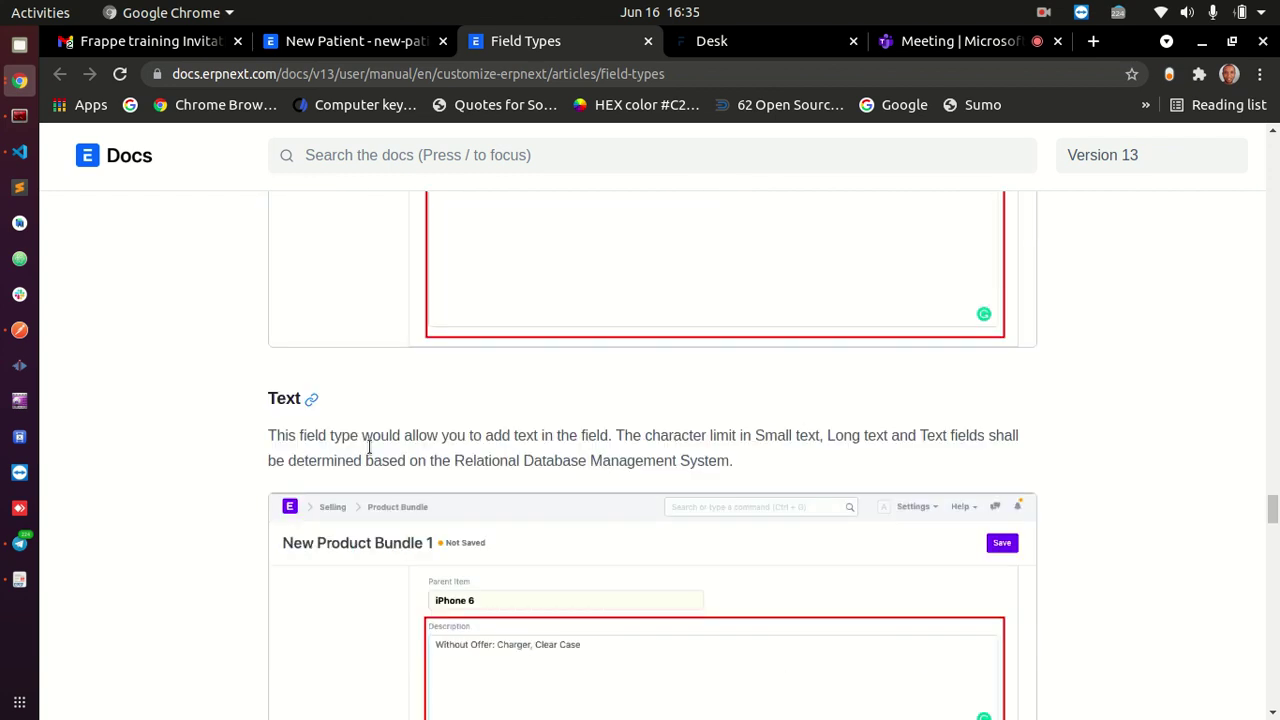
pyautogui.moveTo(271, 398); pyautogui.dragTo(509, 429)
pyautogui.click(498, 422)
# - Compare the Description examples of Long Text and Text in the Product Bundle form, highlighting the Text heading
pyautogui.scroll(3, 488, 452)
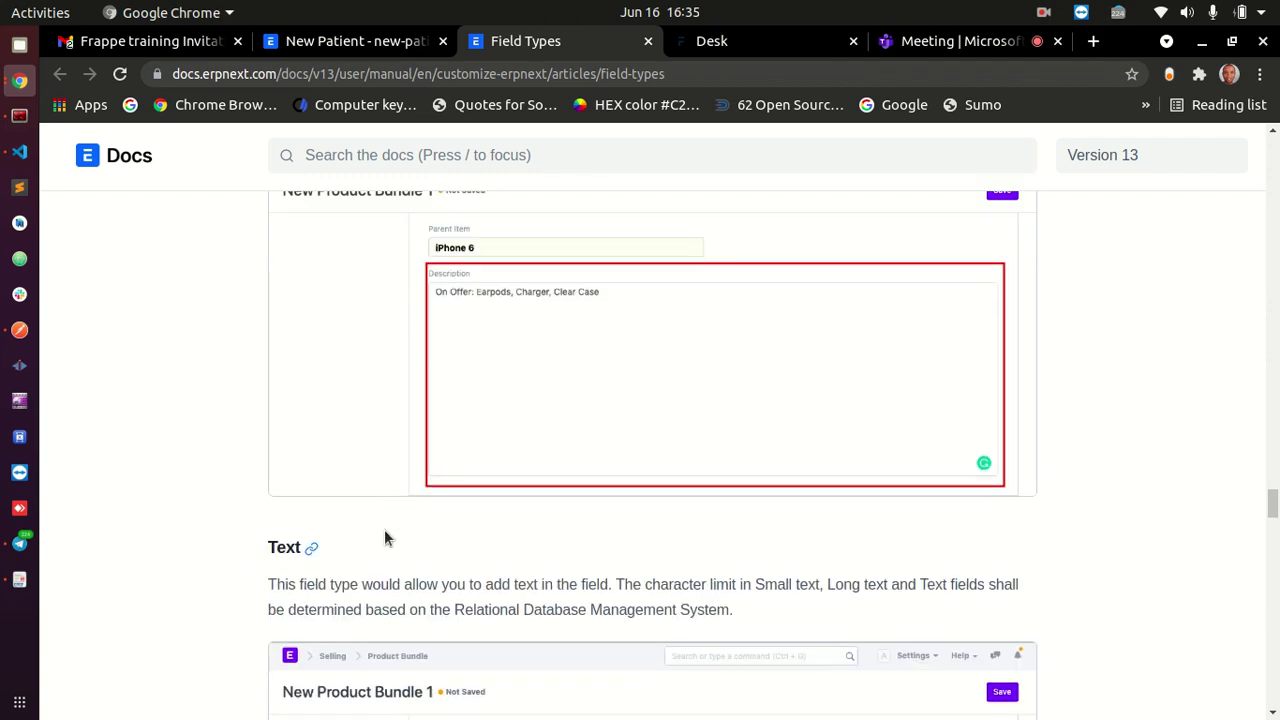
pyautogui.doubleClick(285, 547)
pyautogui.scroll(-10, 288, 540)
pyautogui.scroll(4, 295, 520)
pyautogui.doubleClick(297, 516)
pyautogui.moveTo(297, 516); pyautogui.dragTo(355, 510)
pyautogui.scroll(-5, 400, 463)
pyautogui.scroll(-13, 657, 499)
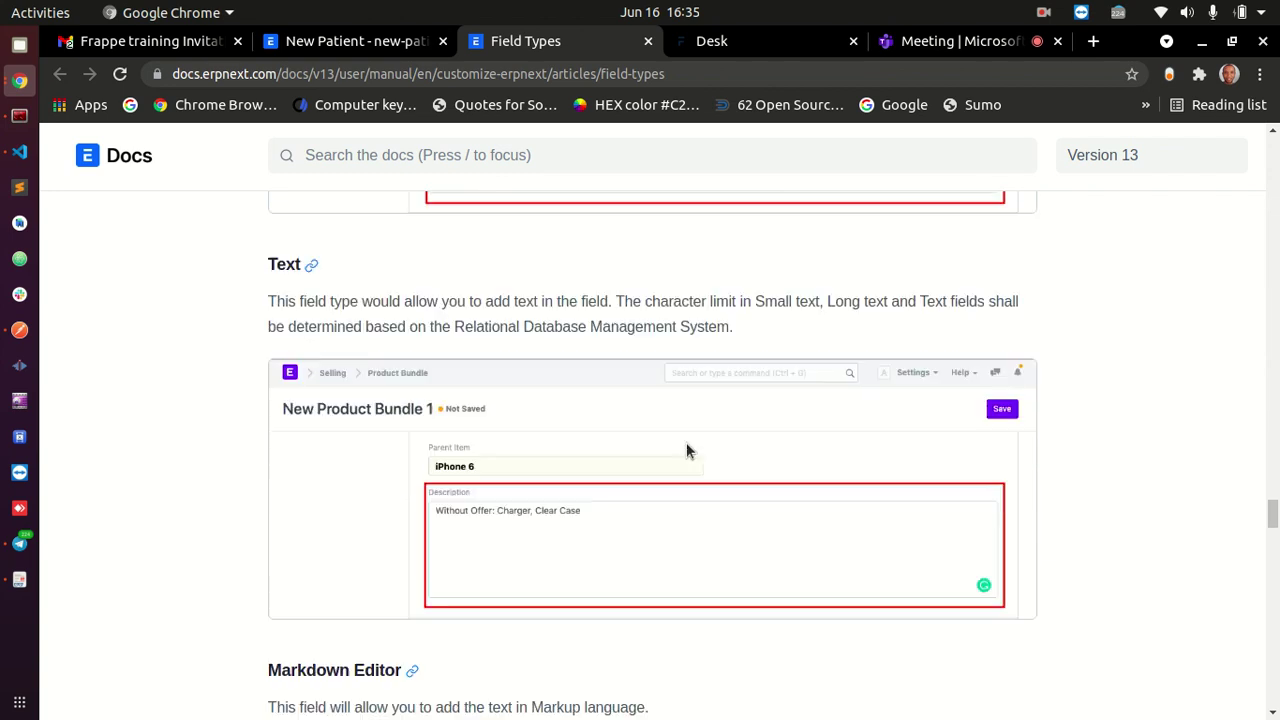
# - Highlight "Markup language" in the Markdown Editor section, then its whole description sentence
pyautogui.scroll(-1, 684, 453)
pyautogui.scroll(-3, 684, 453)
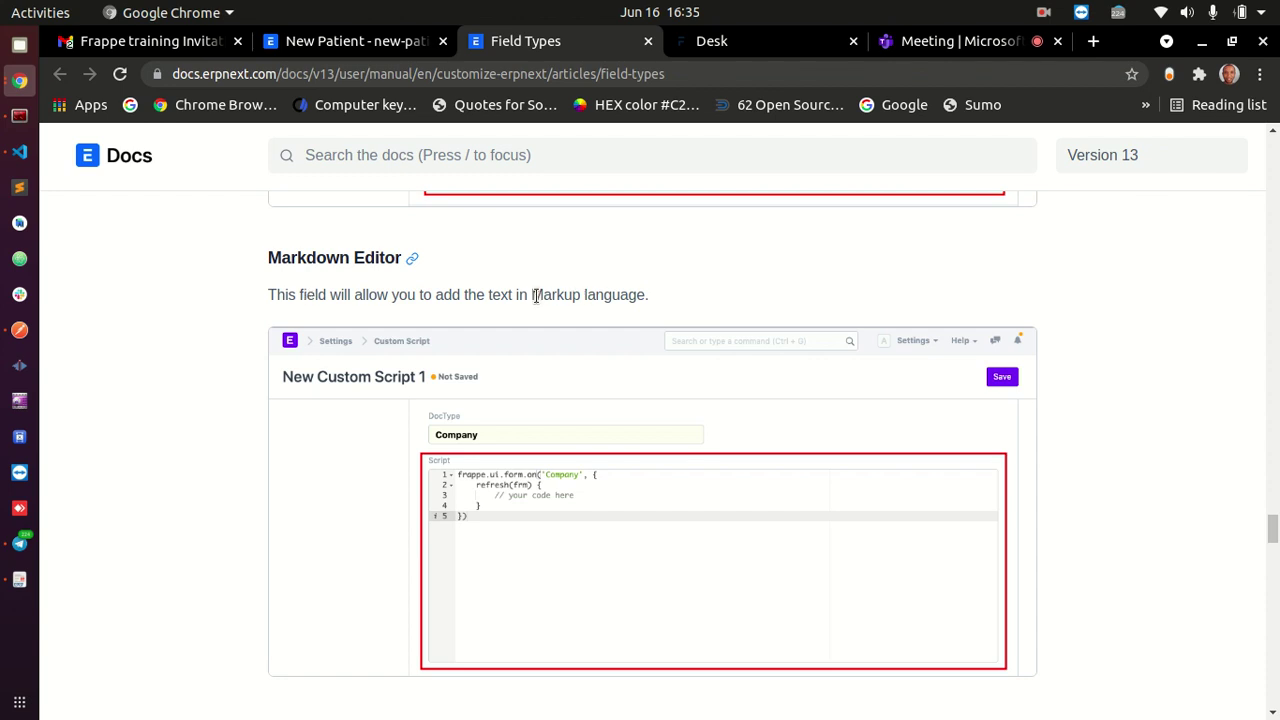
pyautogui.moveTo(532, 294); pyautogui.dragTo(728, 289)
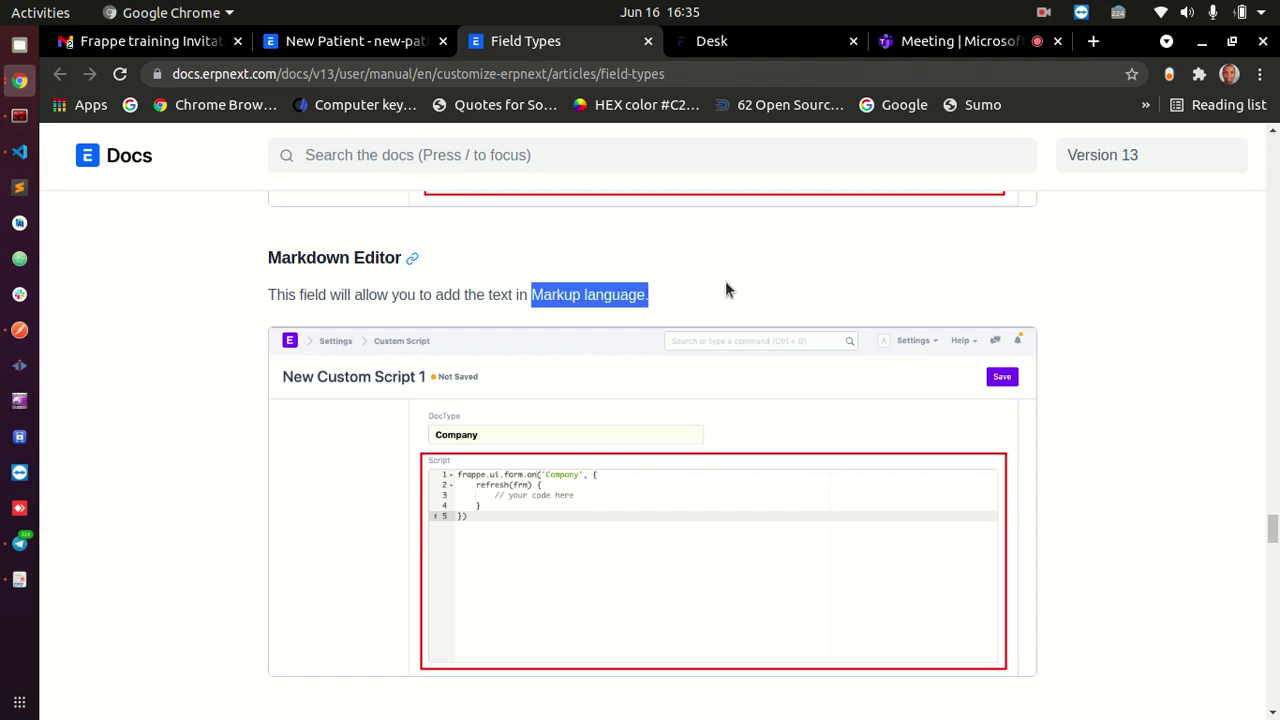
pyautogui.tripleClick(448, 296)
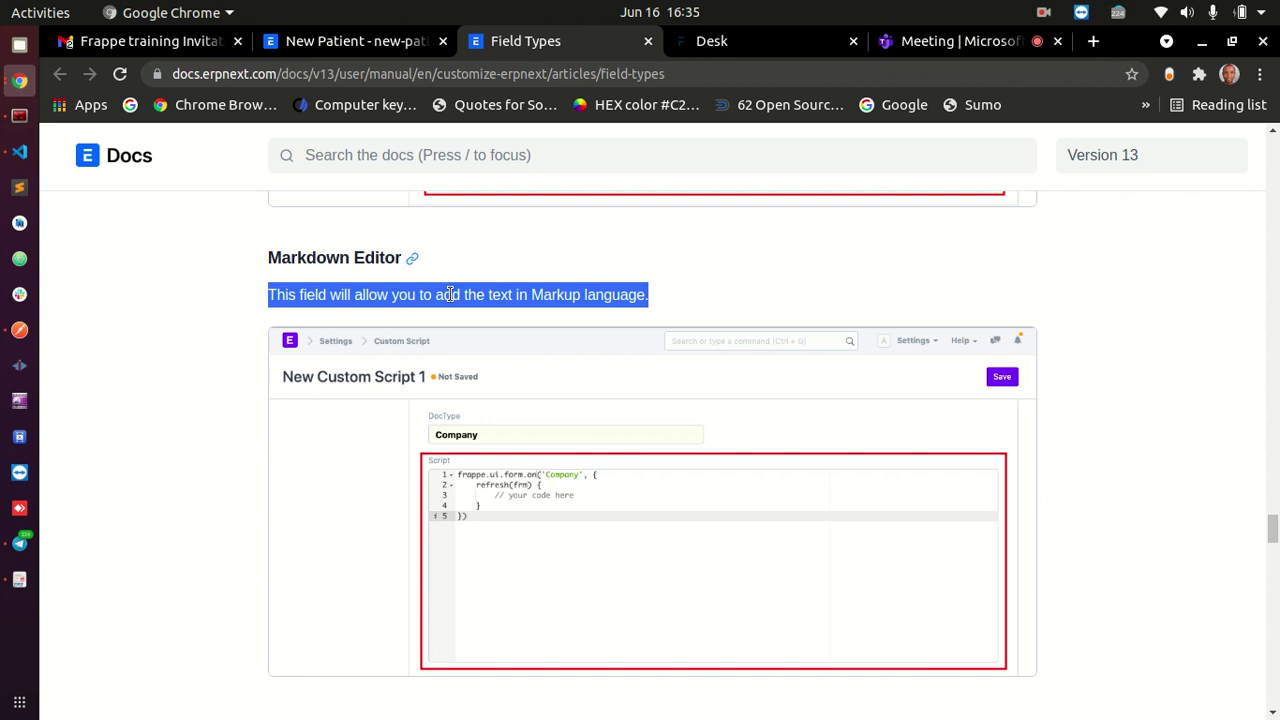
# - Highlight the Password and Percent headings and review their Set New Password and % Amount Billed examples
pyautogui.scroll(-5, 243, 443)
pyautogui.doubleClick(313, 330)
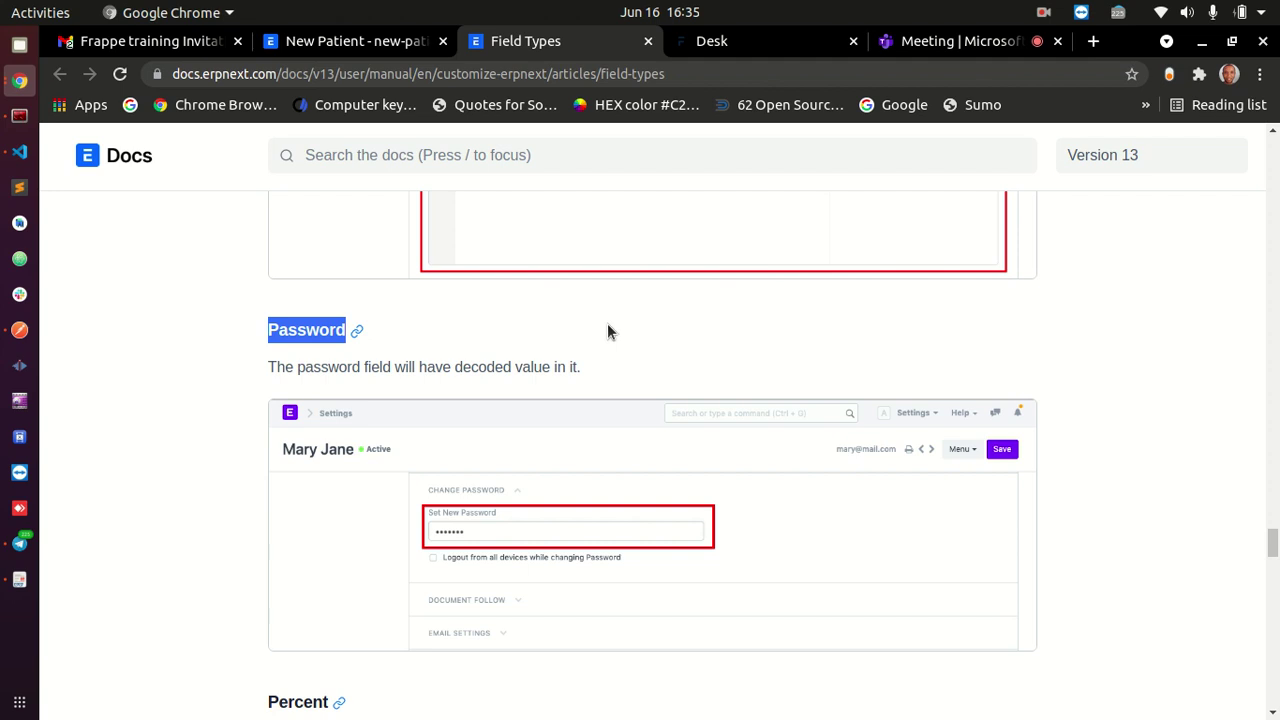
pyautogui.scroll(-1, 600, 345)
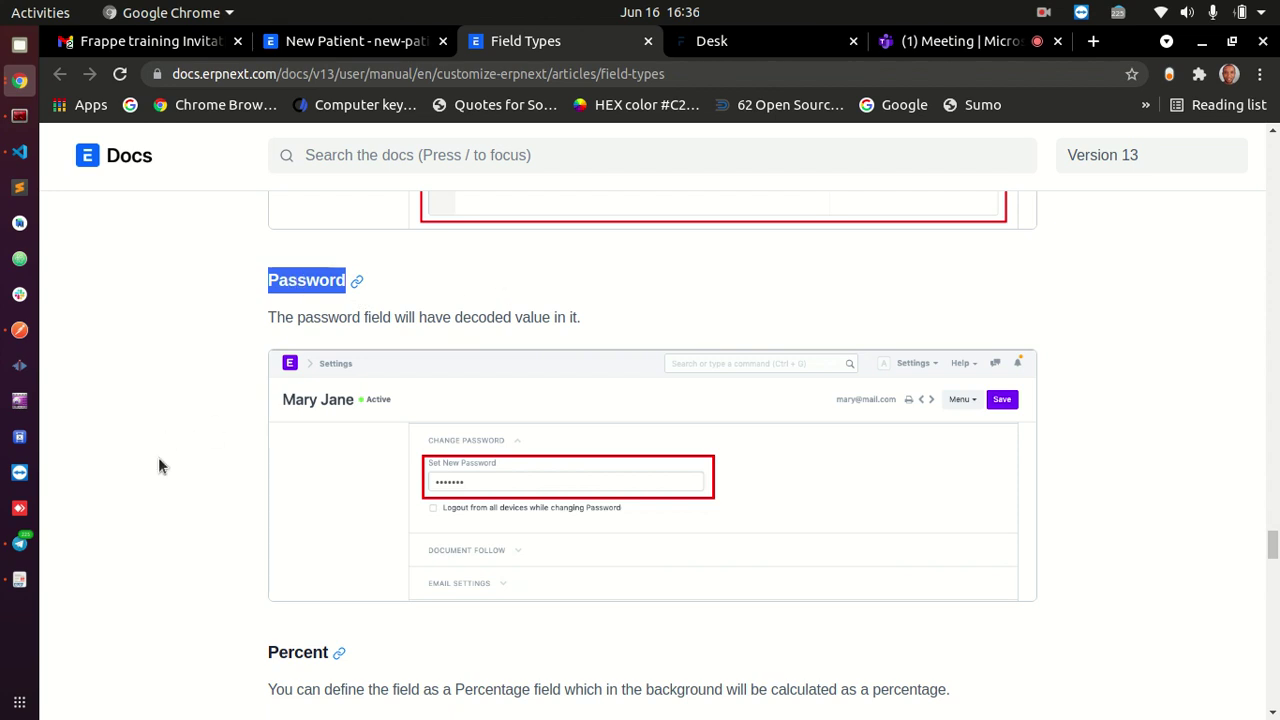
pyautogui.scroll(-5, 164, 465)
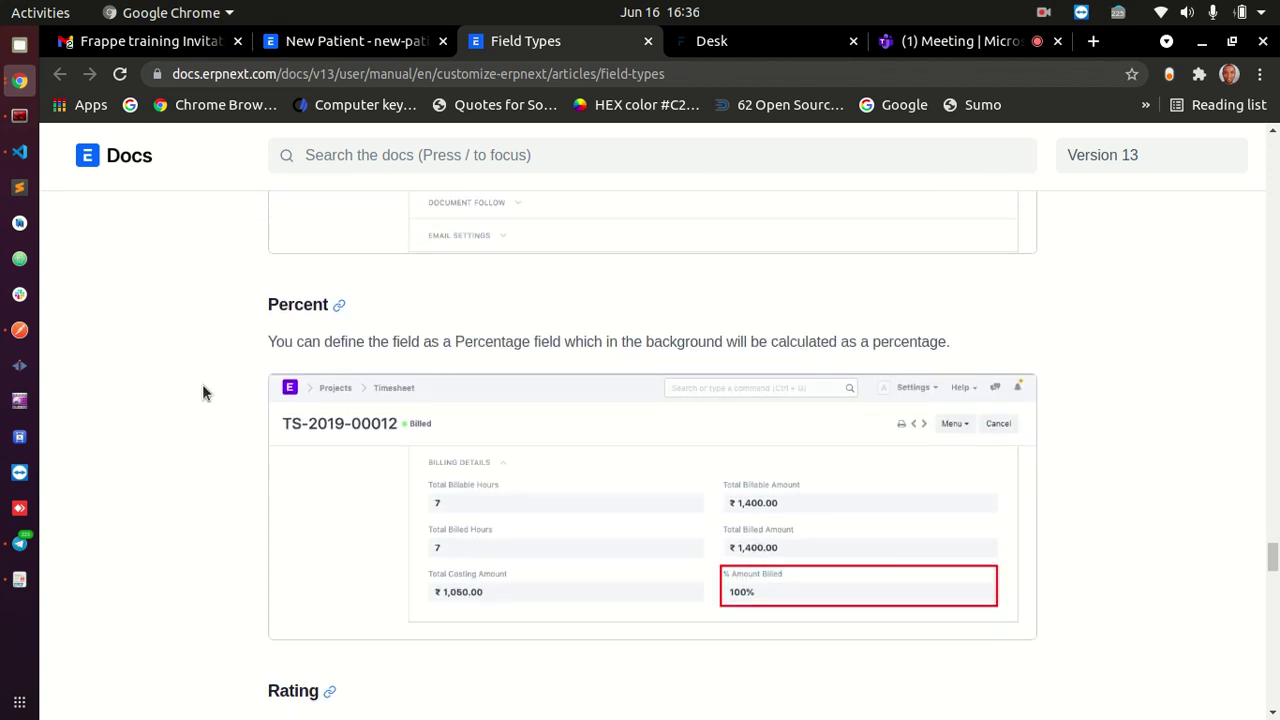
pyautogui.doubleClick(290, 305)
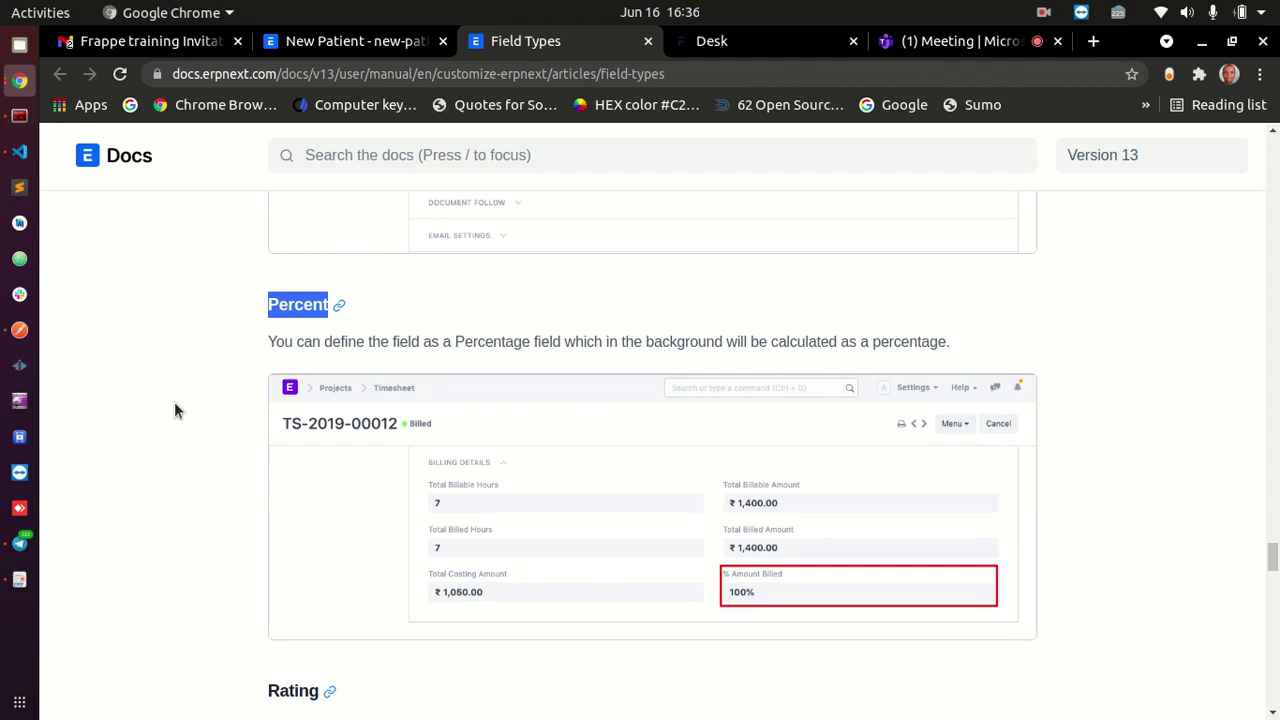
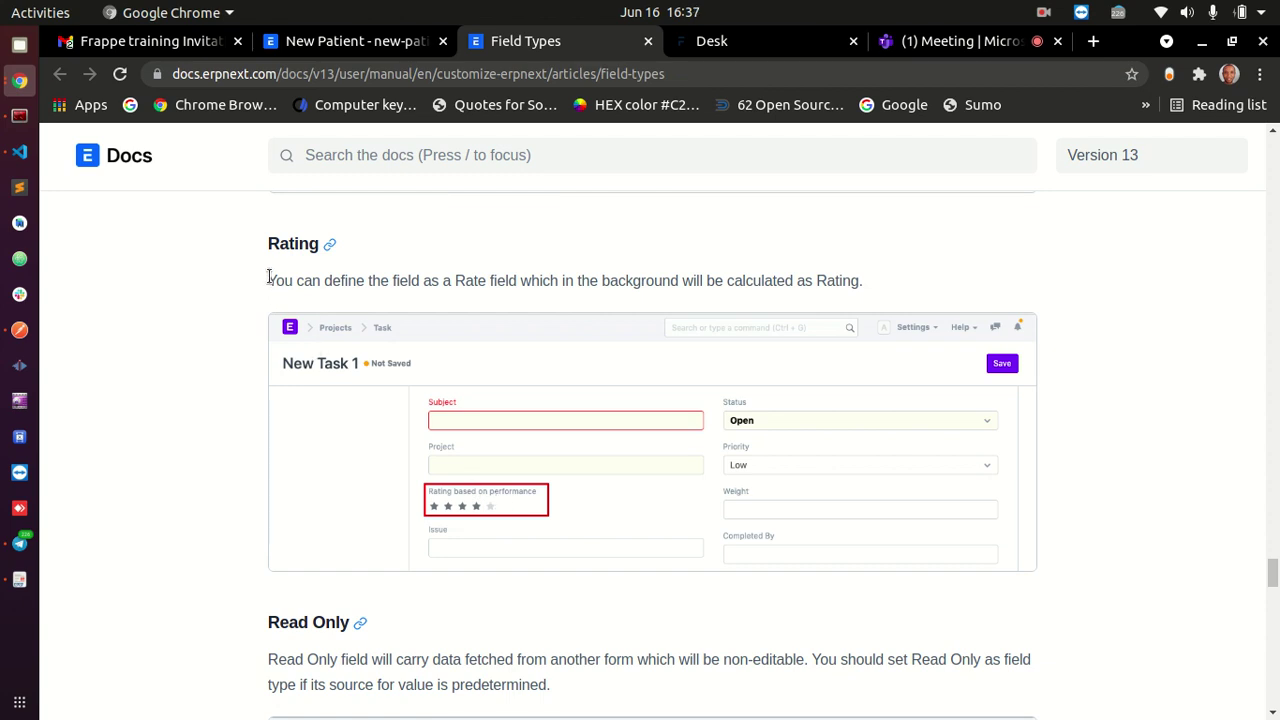
# - Highlight the Rating heading and review its star example, then highlight the Read Only heading
pyautogui.moveTo(268, 243); pyautogui.dragTo(318, 244)
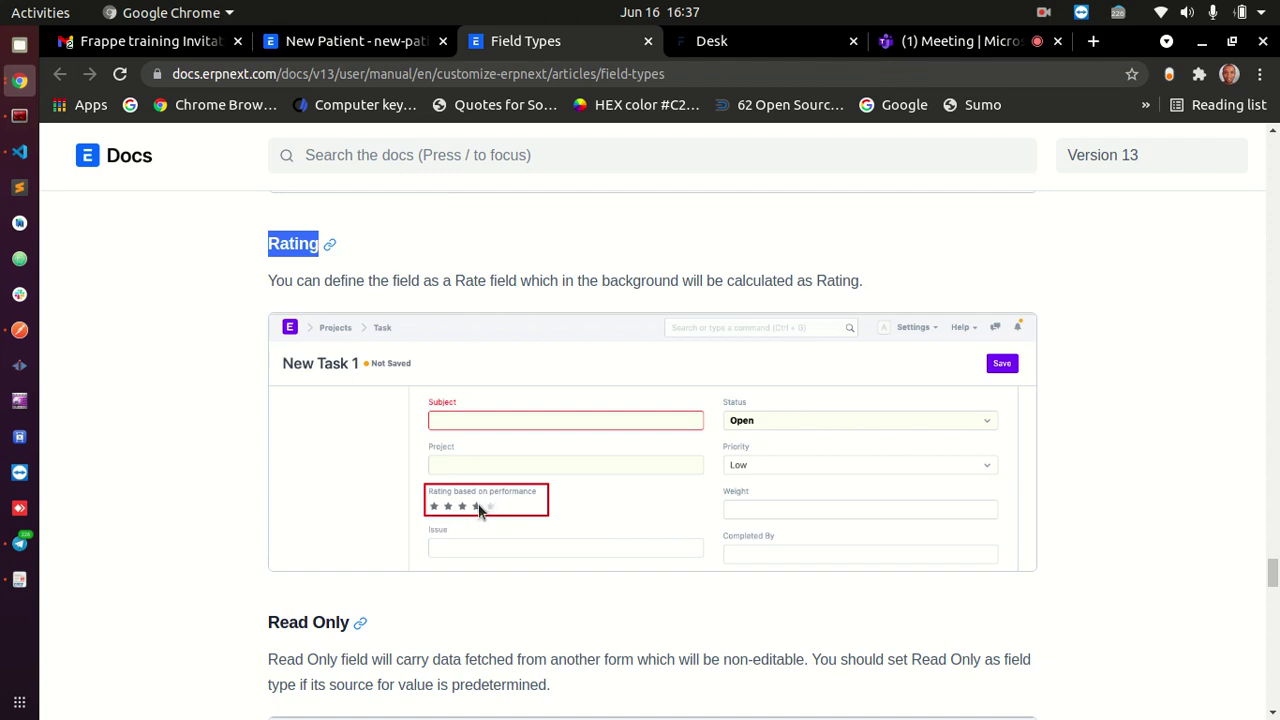
pyautogui.scroll(-5, 560, 465)
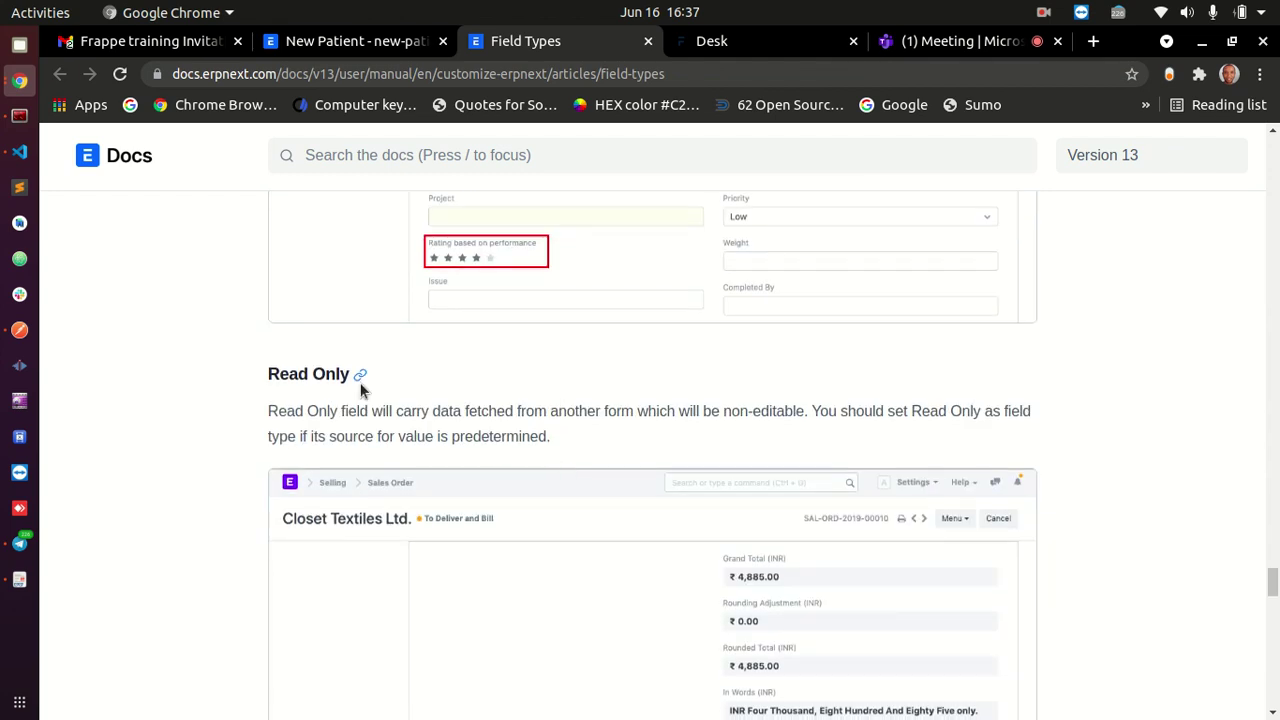
pyautogui.tripleClick(298, 374)
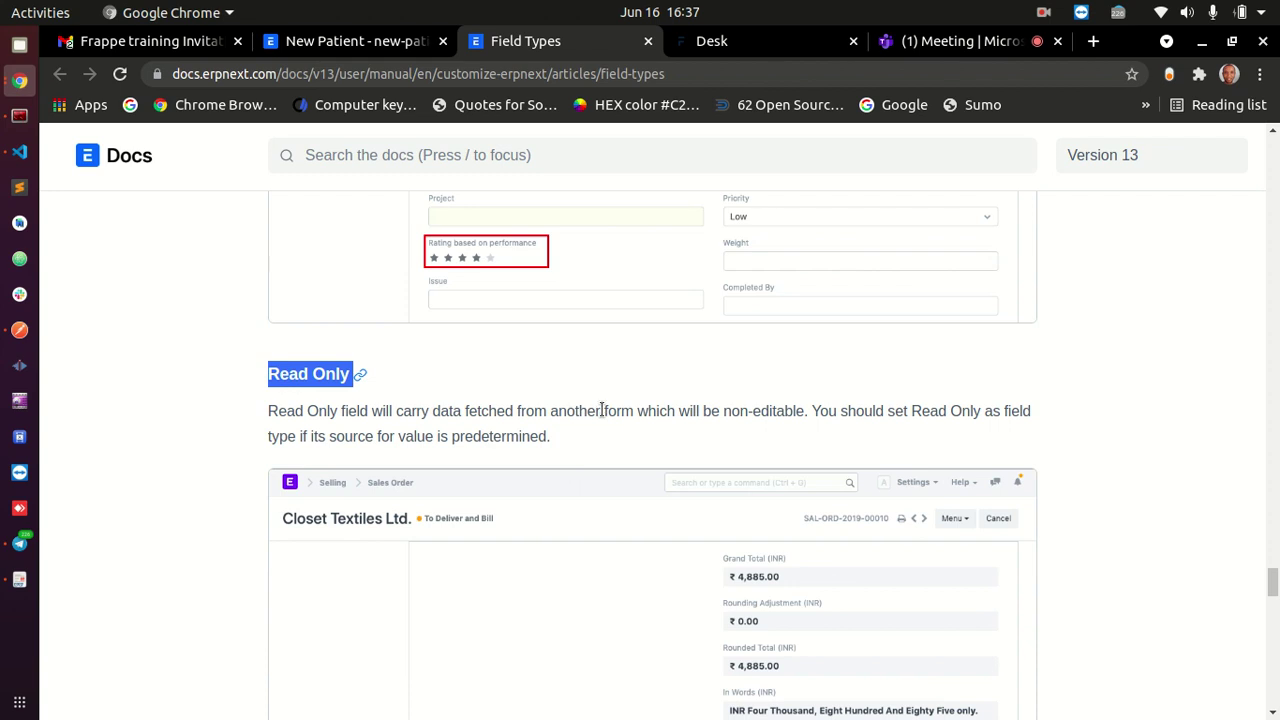
# - Review the Read Only description and its Sales Order totals example, then highlight the Read Only heading again
pyautogui.scroll(-5, 586, 420)
pyautogui.scroll(3, 590, 436)
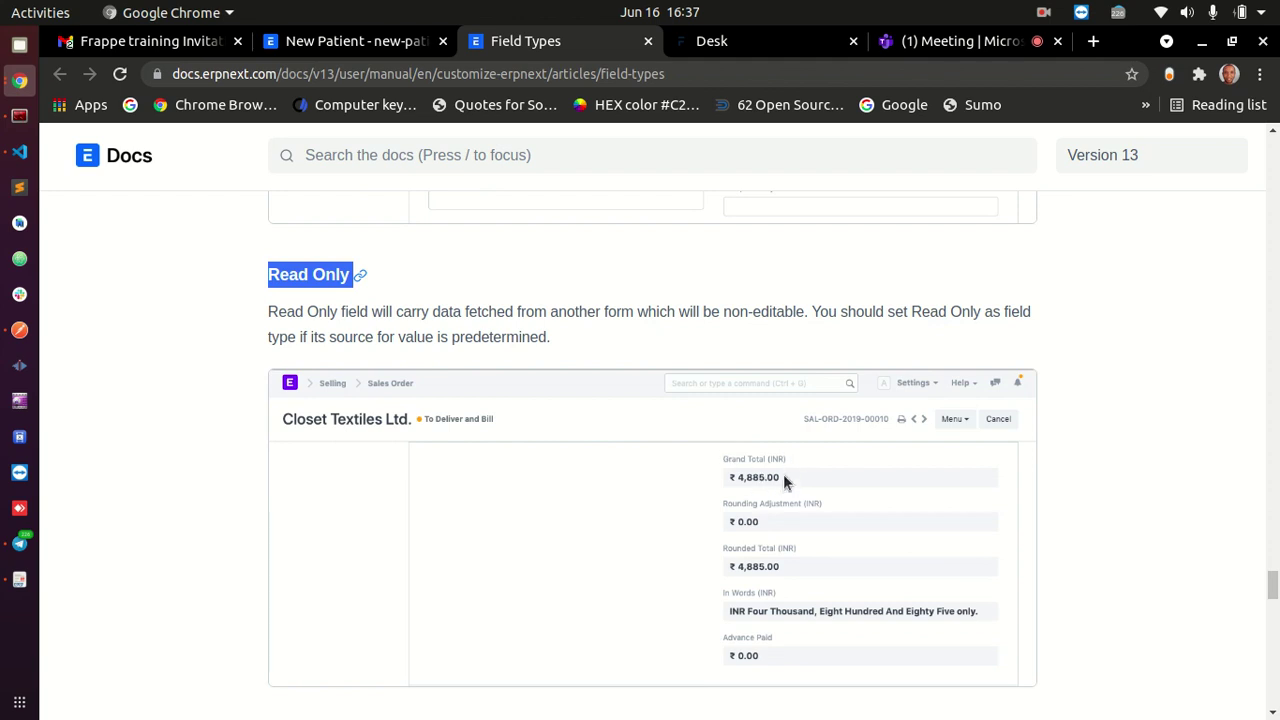
pyautogui.scroll(-1, 783, 480)
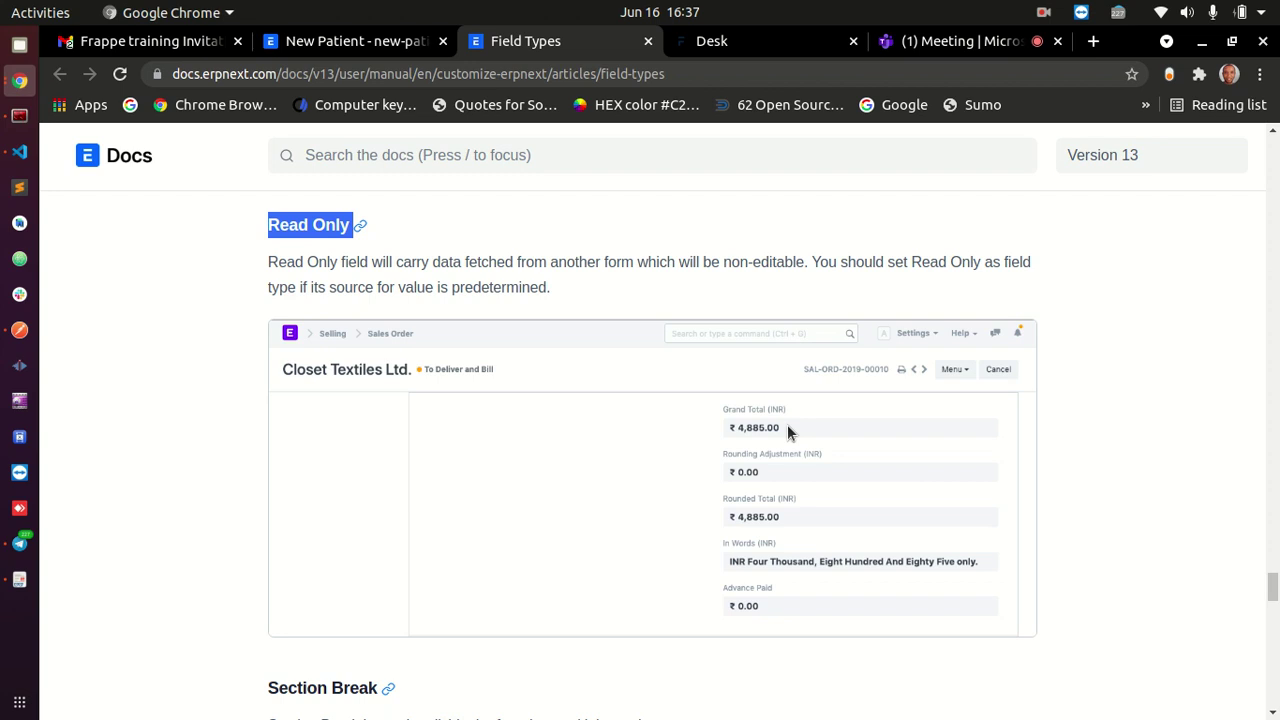
pyautogui.moveTo(265, 227); pyautogui.dragTo(411, 247)
# - Highlight the Section Break heading in the docs and compare its example with the sections of the New Patient form
pyautogui.scroll(-8, 762, 473)
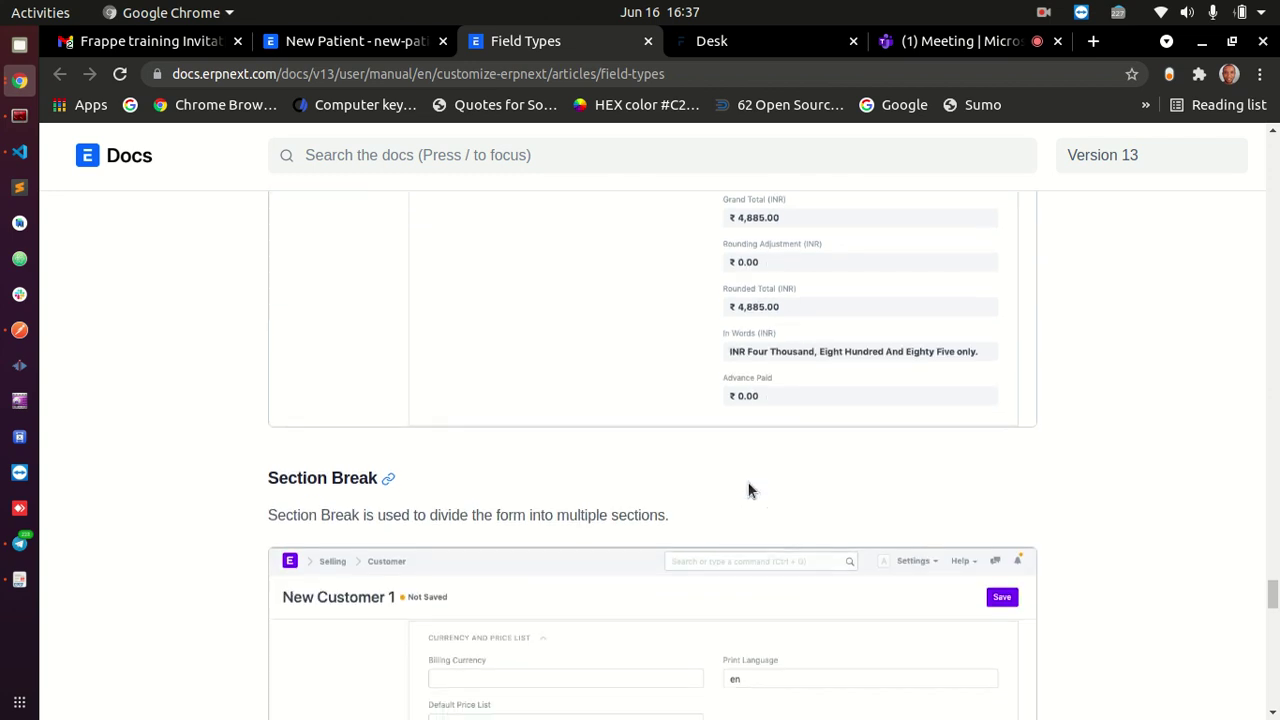
pyautogui.moveTo(268, 290); pyautogui.dragTo(514, 297)
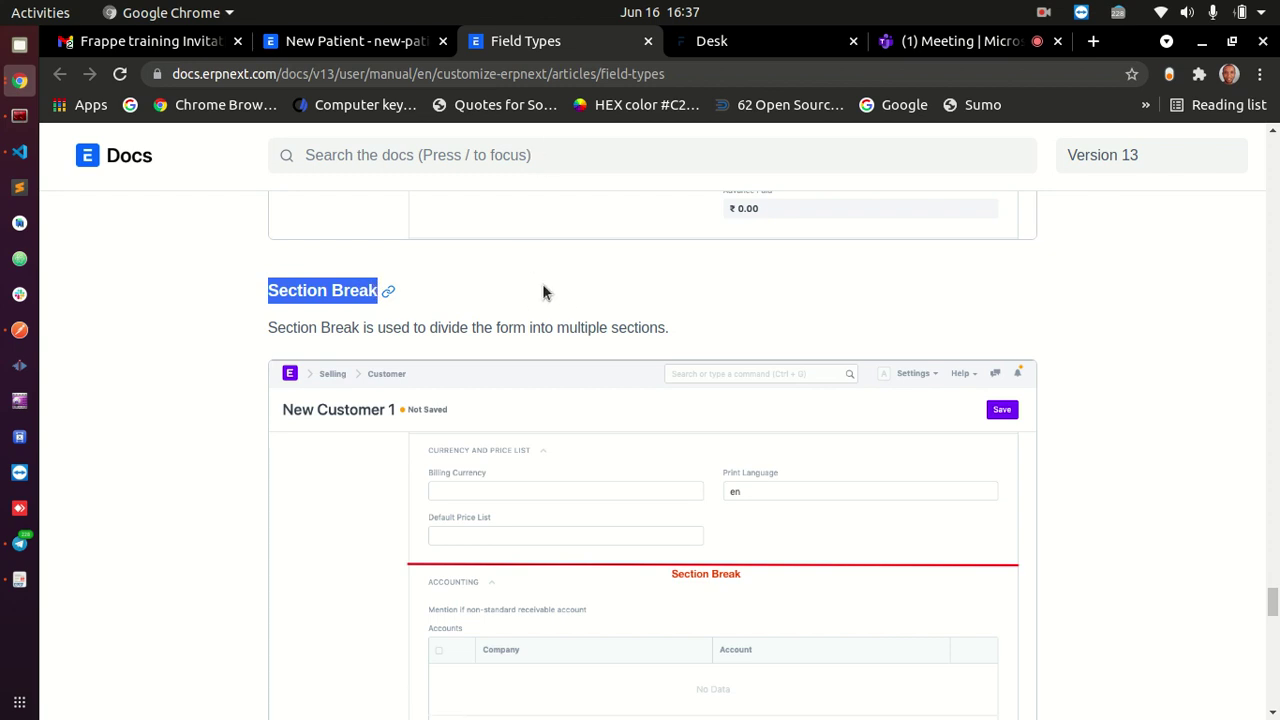
pyautogui.click(410, 45)
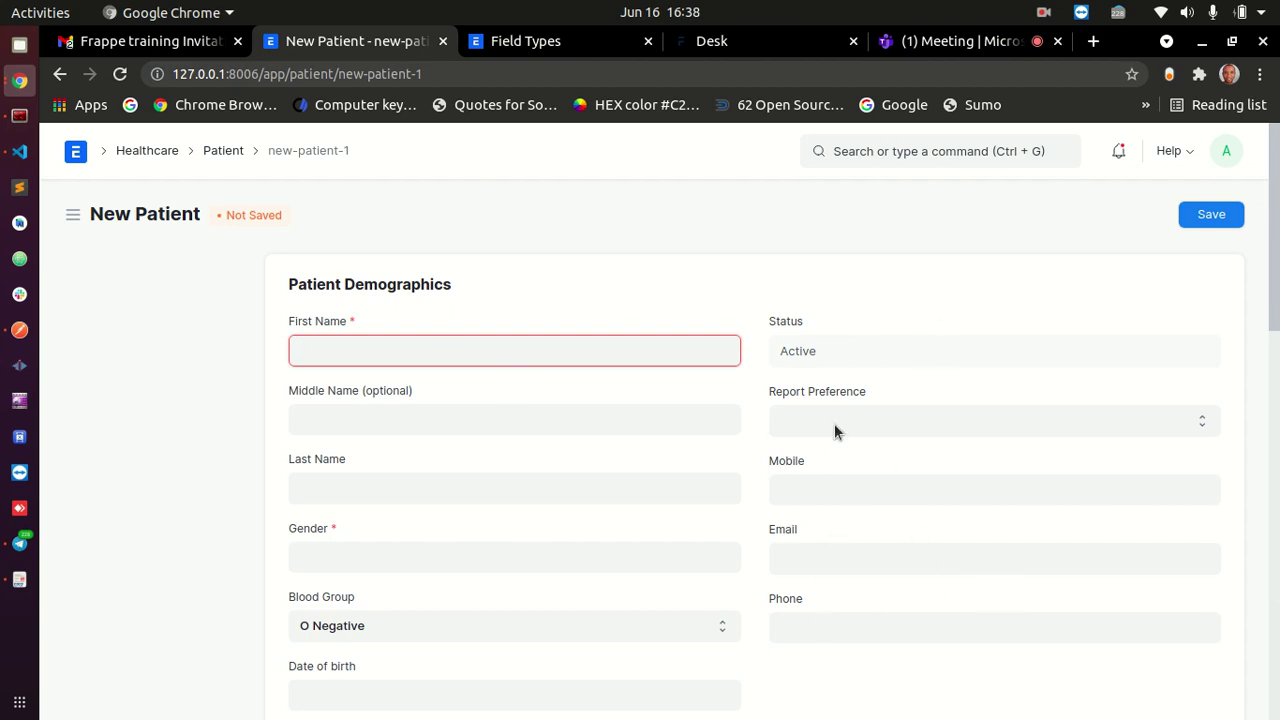
pyautogui.click(509, 41)
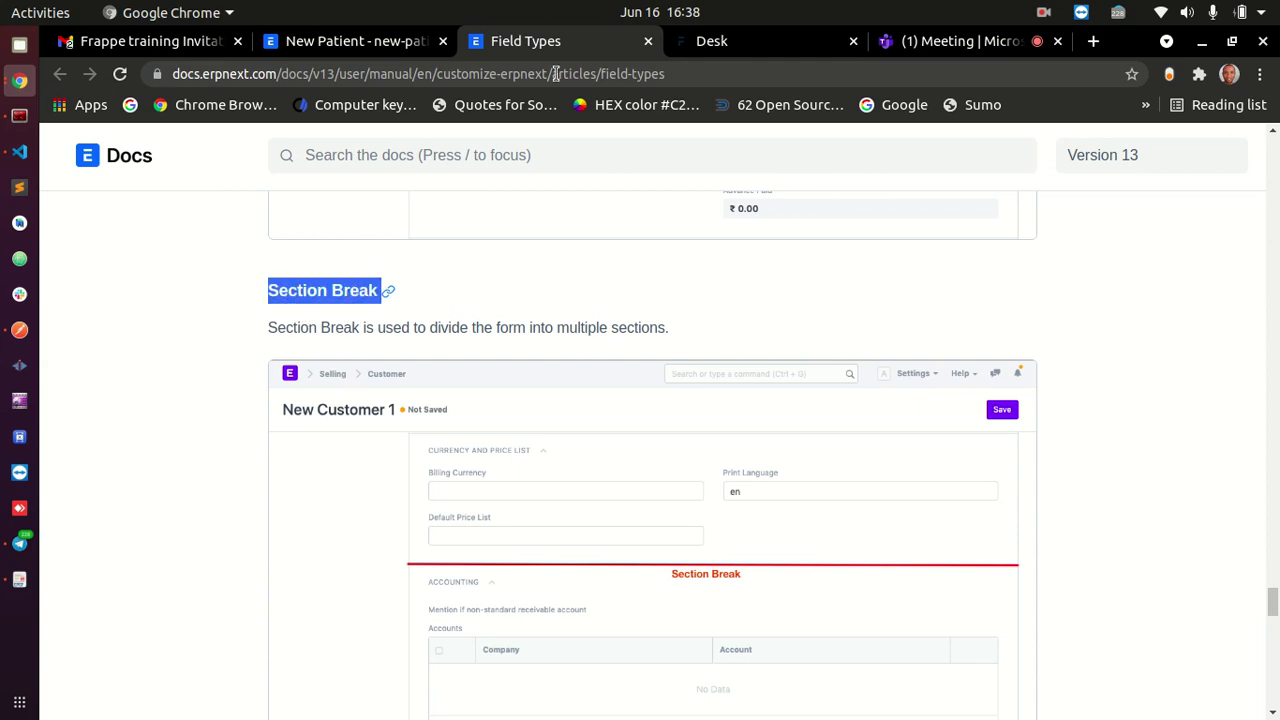
pyautogui.click(357, 38)
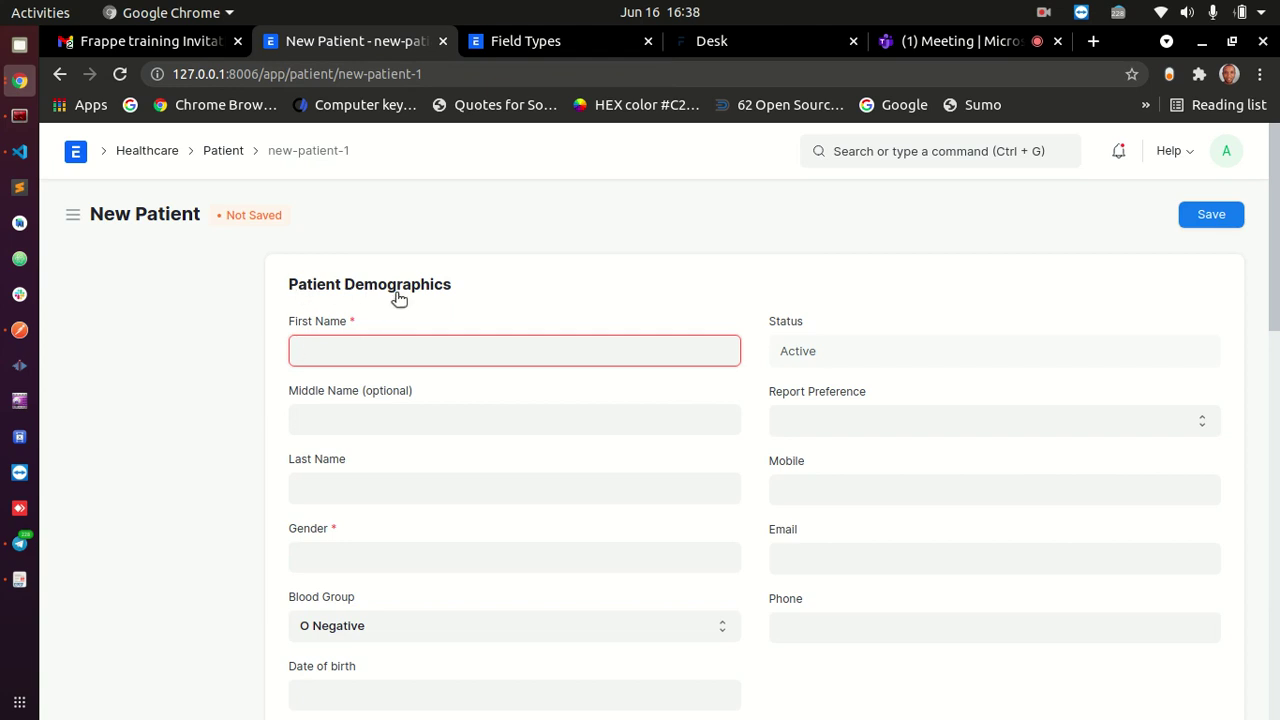
pyautogui.scroll(-5, 475, 329)
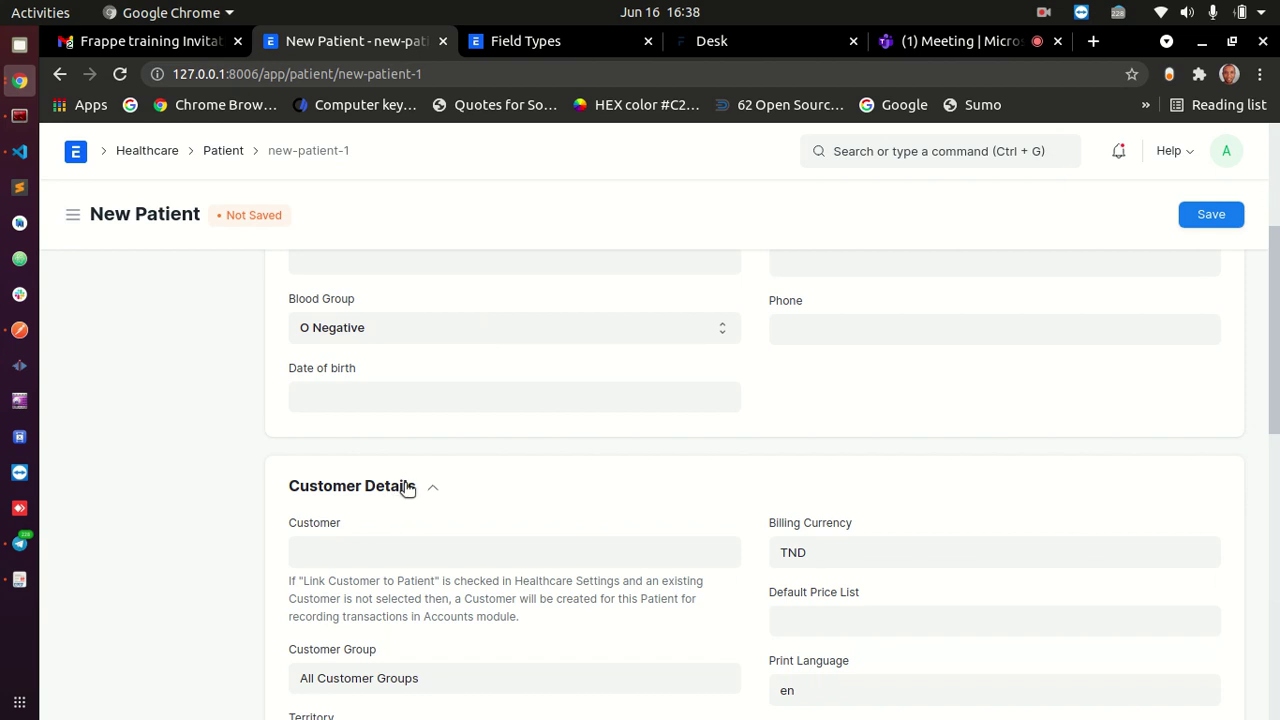
pyautogui.scroll(-1, 405, 490)
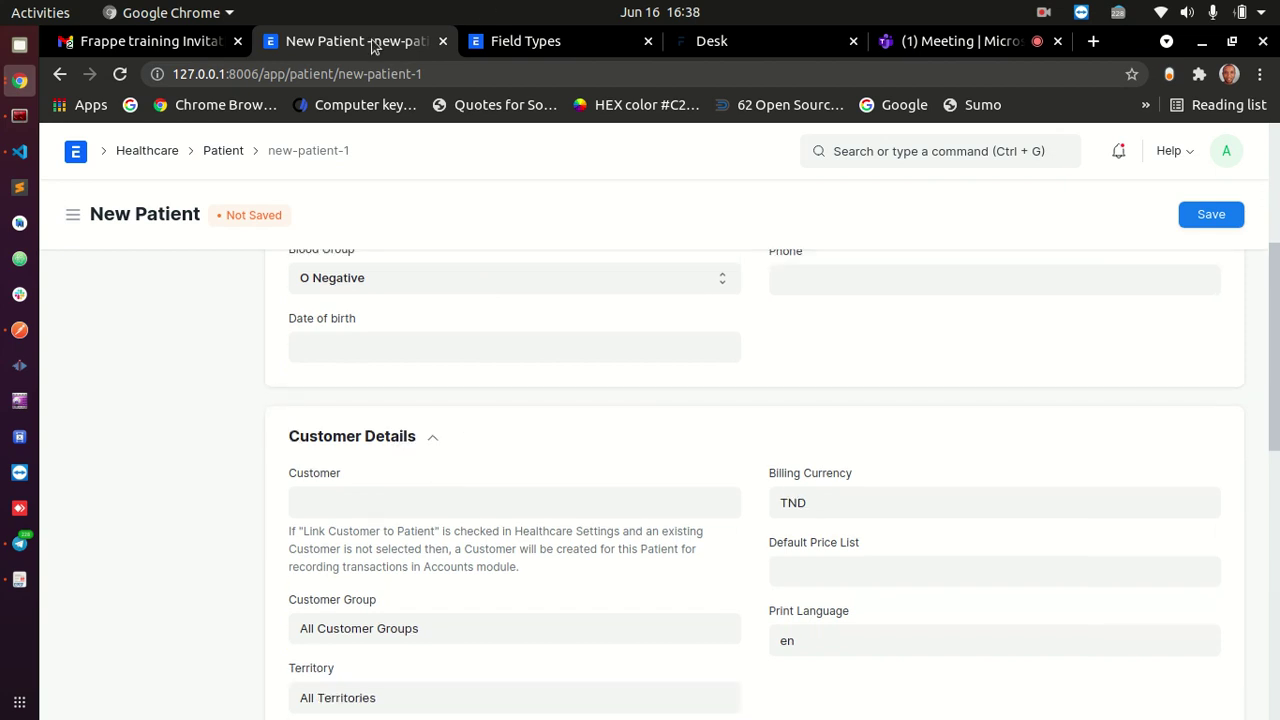
pyautogui.click(508, 42)
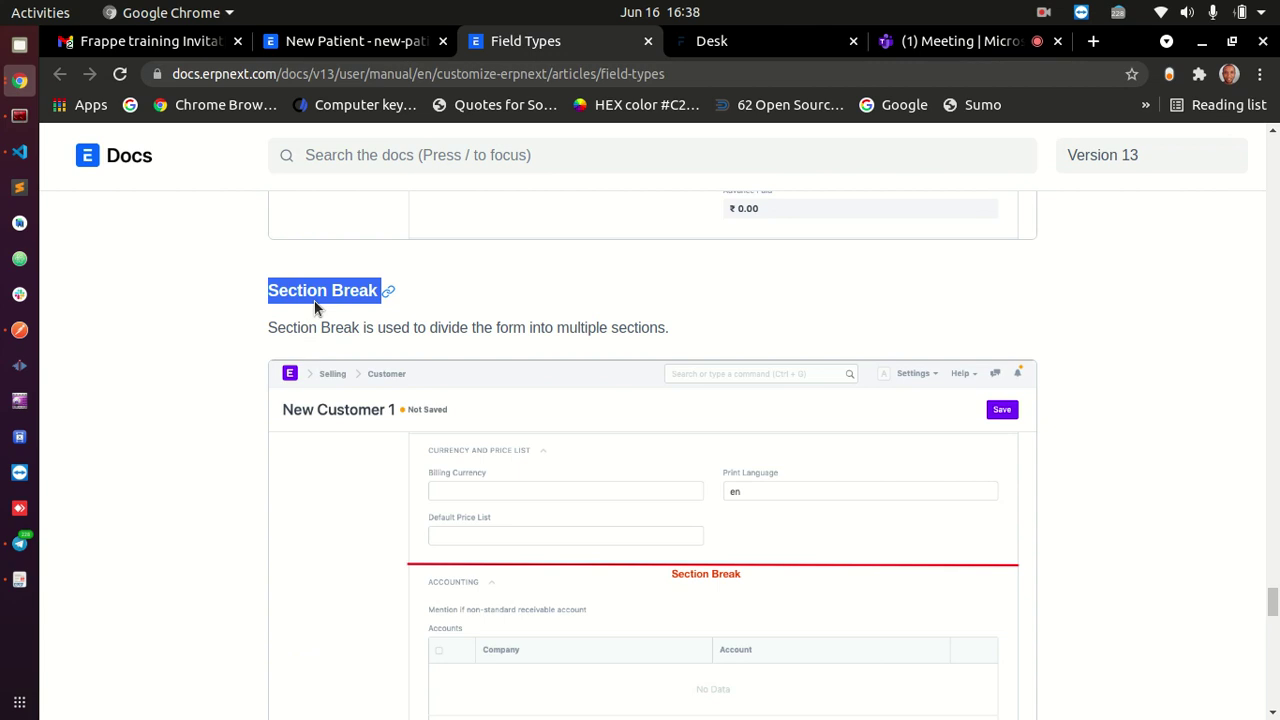
# - Highlight the Patient Demographics and Customer Details section titles in the New Patient form and look through the remaining sections
pyautogui.click(375, 45)
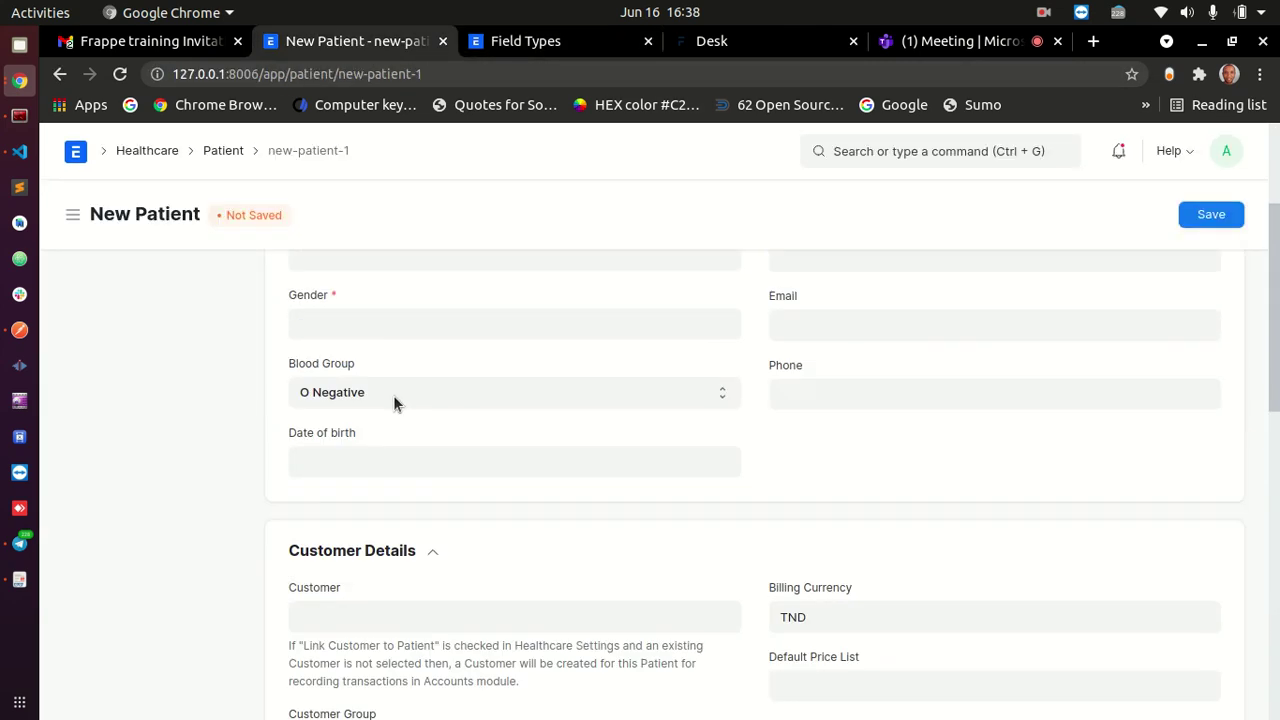
pyautogui.scroll(-3, 400, 420)
pyautogui.scroll(4, 360, 390)
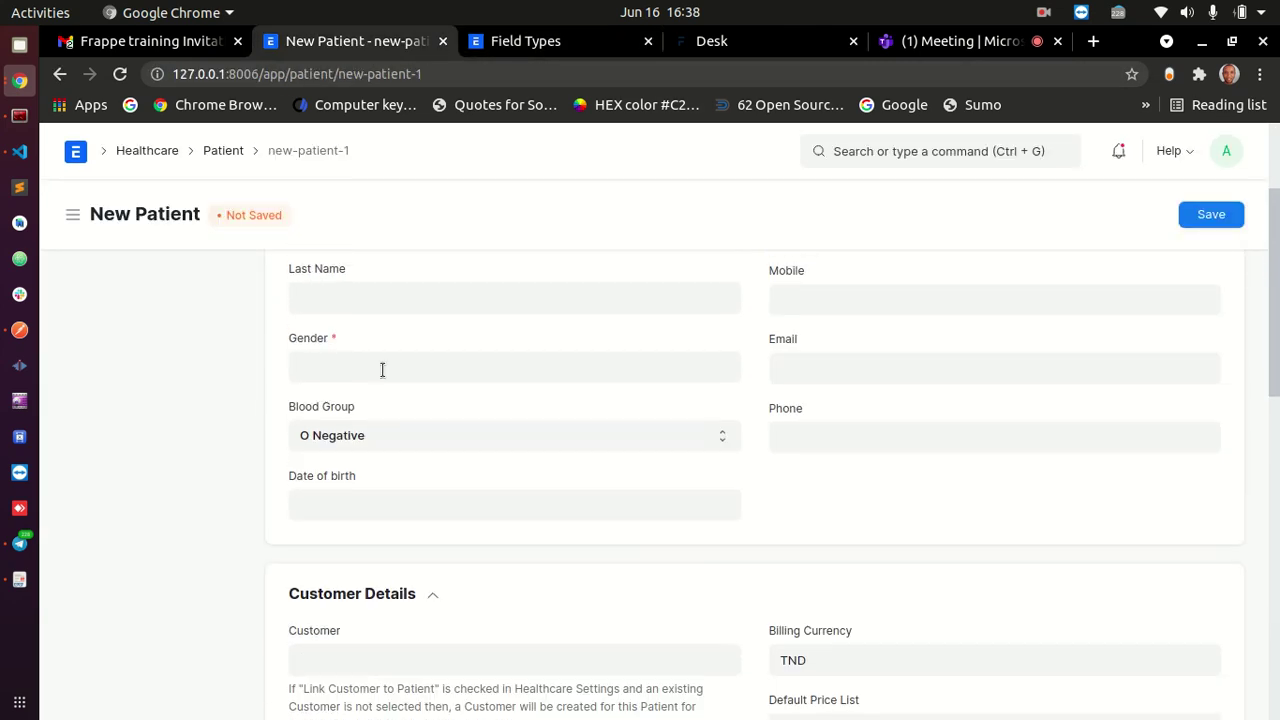
pyautogui.scroll(2, 375, 355)
pyautogui.moveTo(291, 286); pyautogui.dragTo(452, 290)
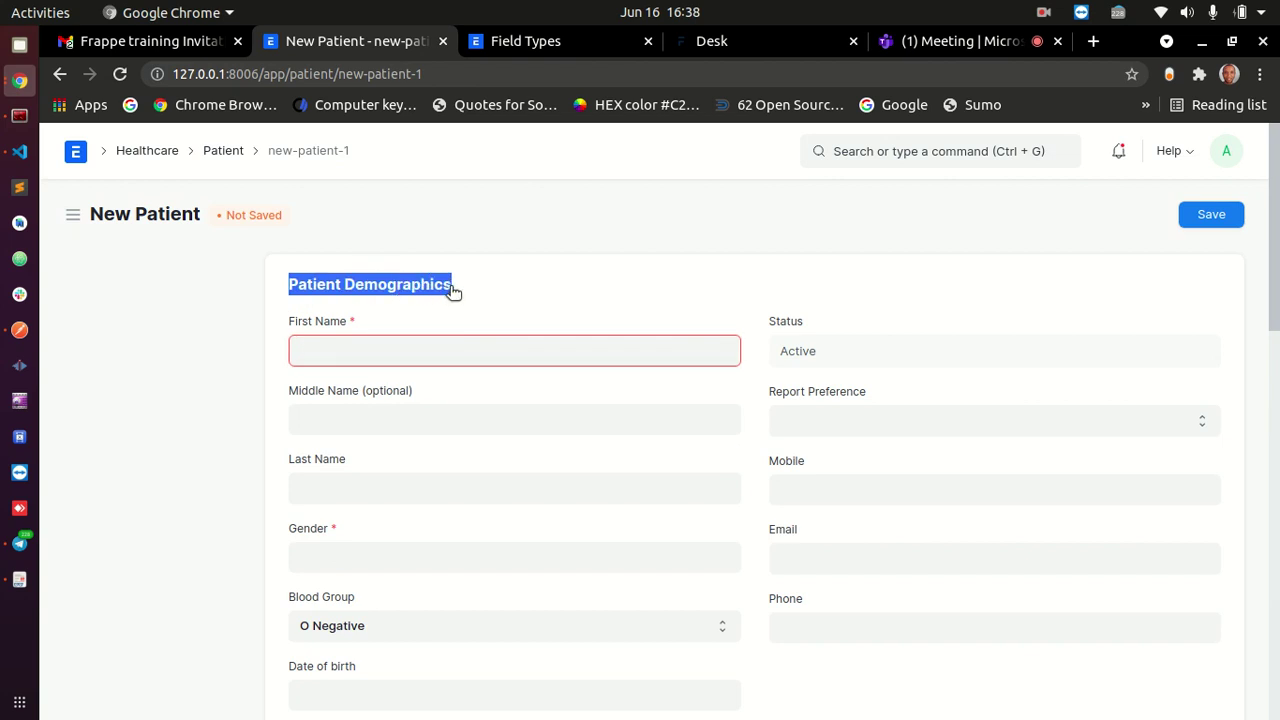
pyautogui.scroll(-4, 490, 300)
pyautogui.moveTo(291, 390); pyautogui.dragTo(432, 389)
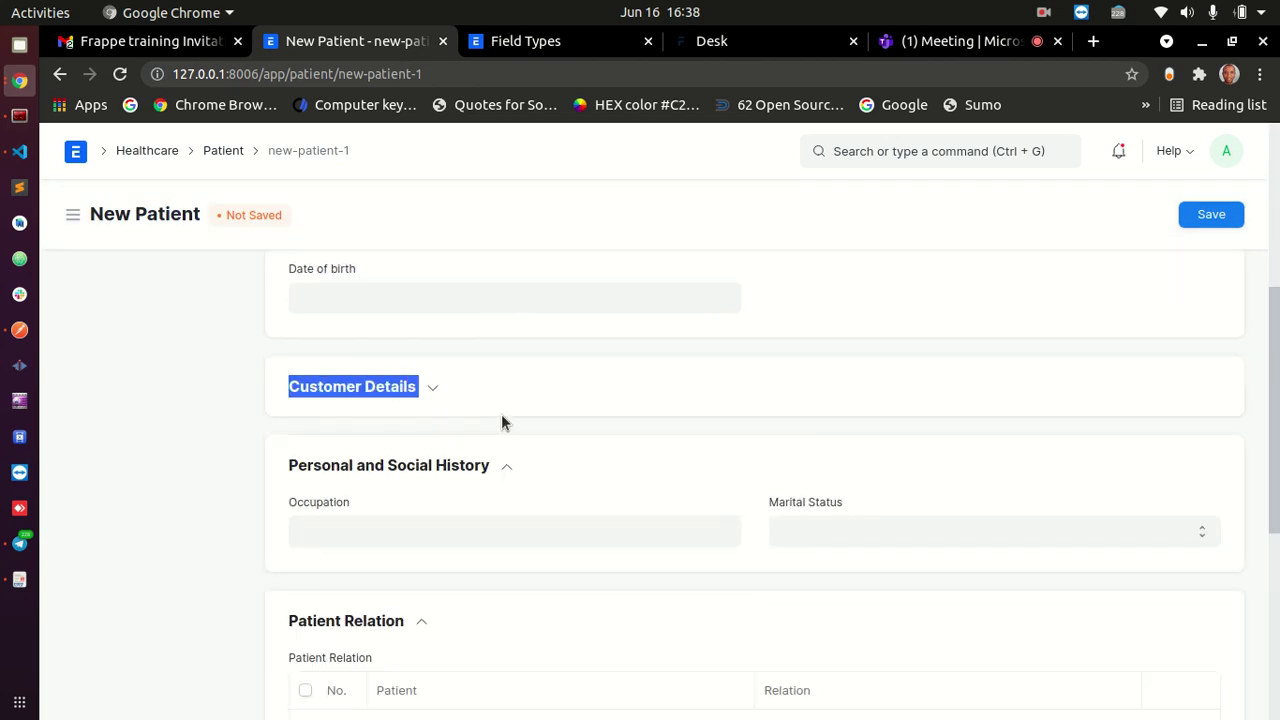
pyautogui.scroll(-5, 501, 414)
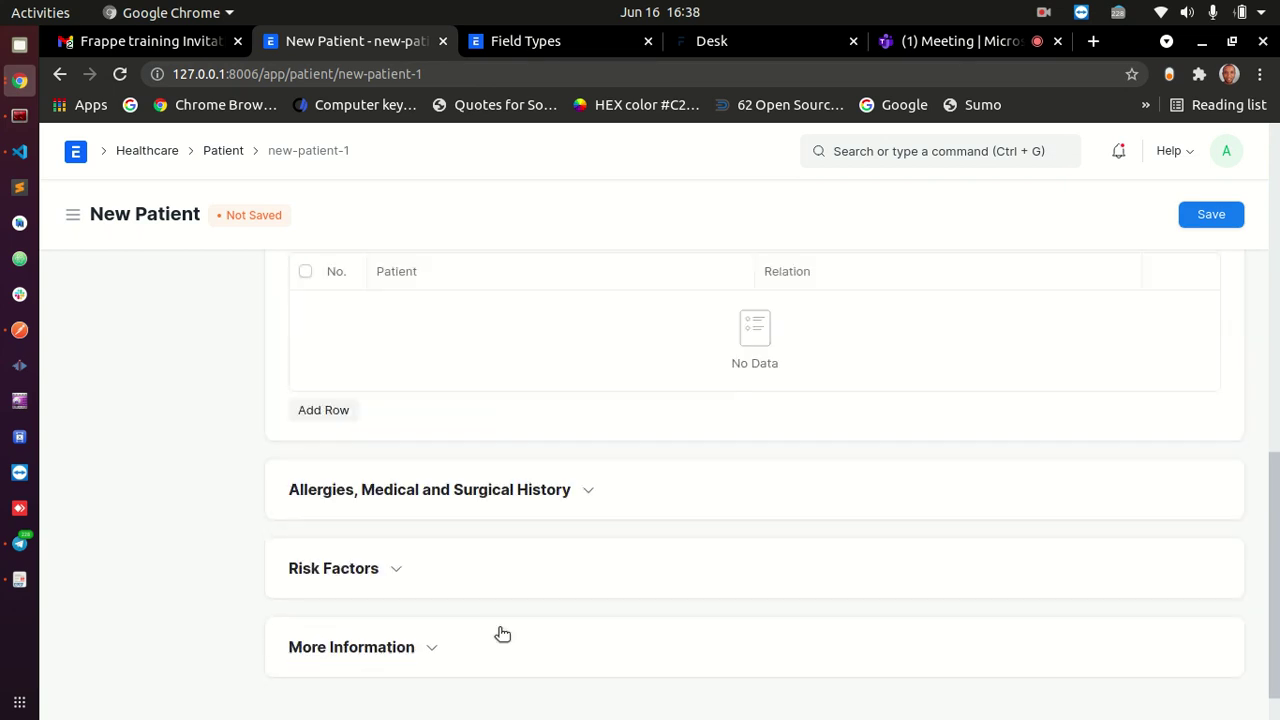
# - Leave the New Patient form for the Healthcare workspace, then open the Education workspace
pyautogui.click(212, 155)
pyautogui.click(148, 152)
pyautogui.scroll(-3, 500, 460)
pyautogui.scroll(2, 540, 455)
pyautogui.scroll(2, 571, 463)
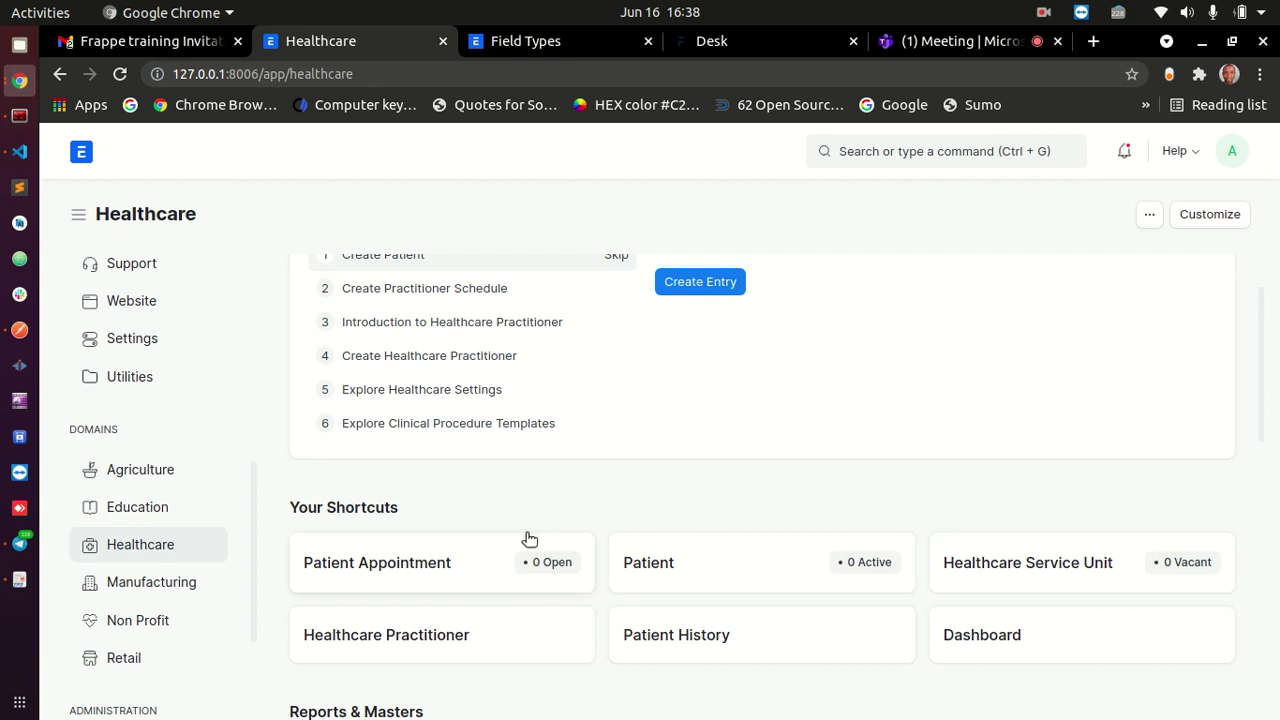
pyautogui.scroll(-4, 529, 534)
pyautogui.click(132, 507)
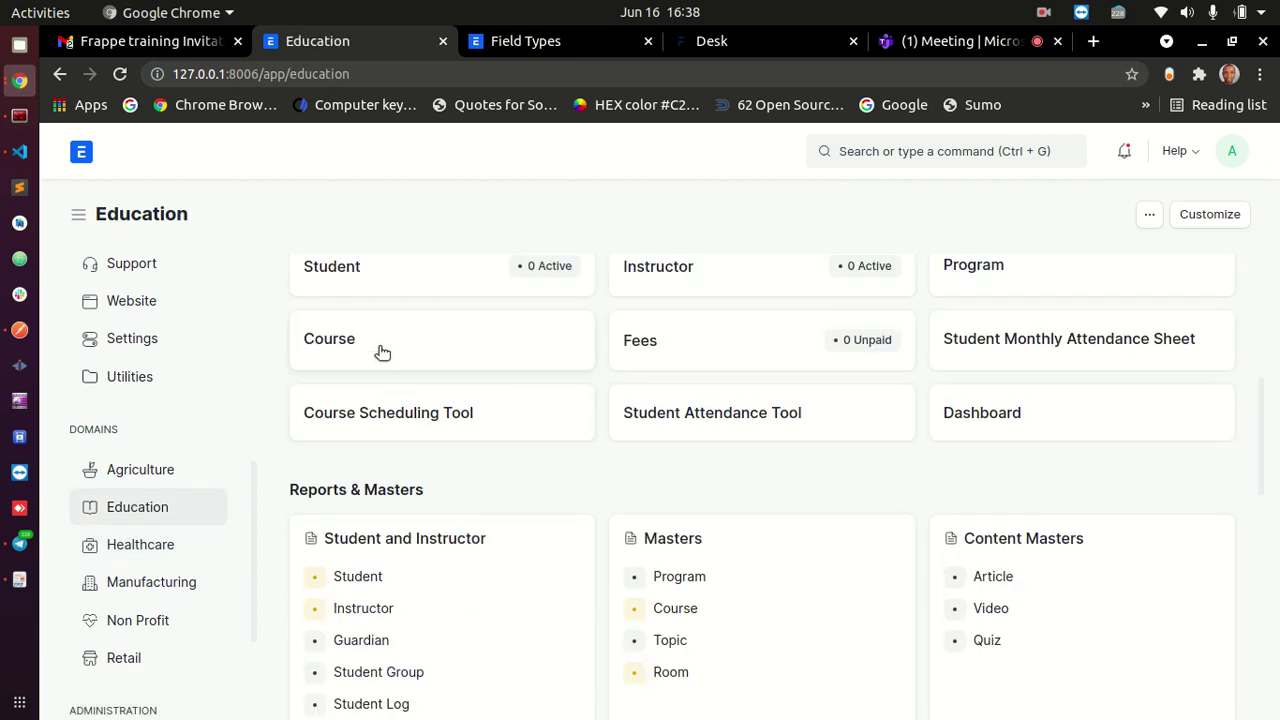
# - Start a new Student record and review its Personal Details, Home Address and Guardian Details sections
pyautogui.click(420, 282)
pyautogui.click(770, 510)
pyautogui.scroll(-1, 431, 345)
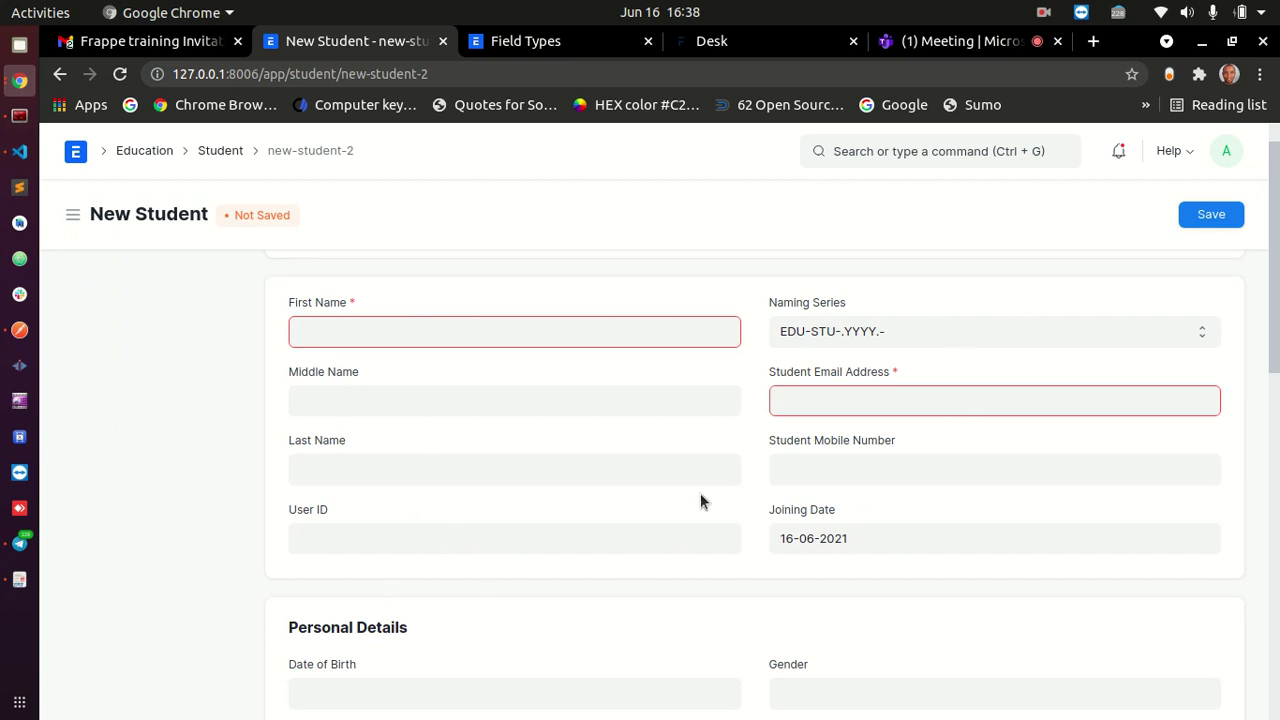
pyautogui.scroll(-3, 540, 500)
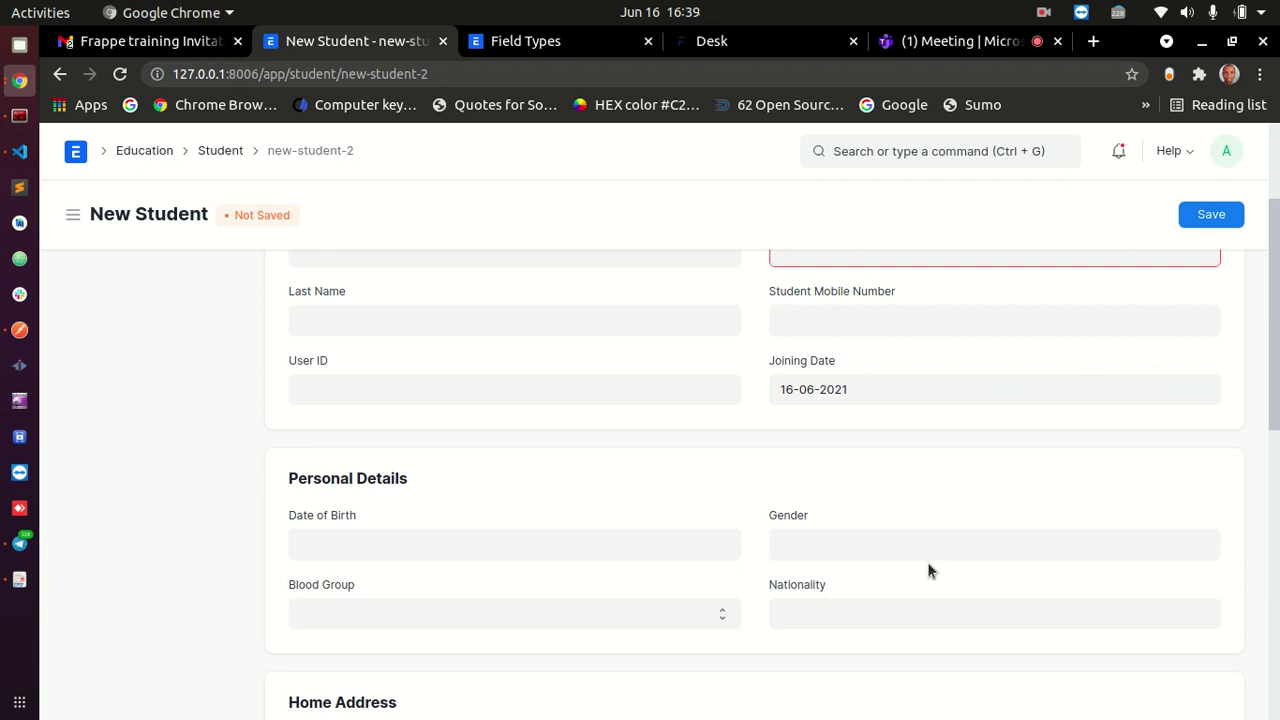
pyautogui.scroll(-5, 928, 566)
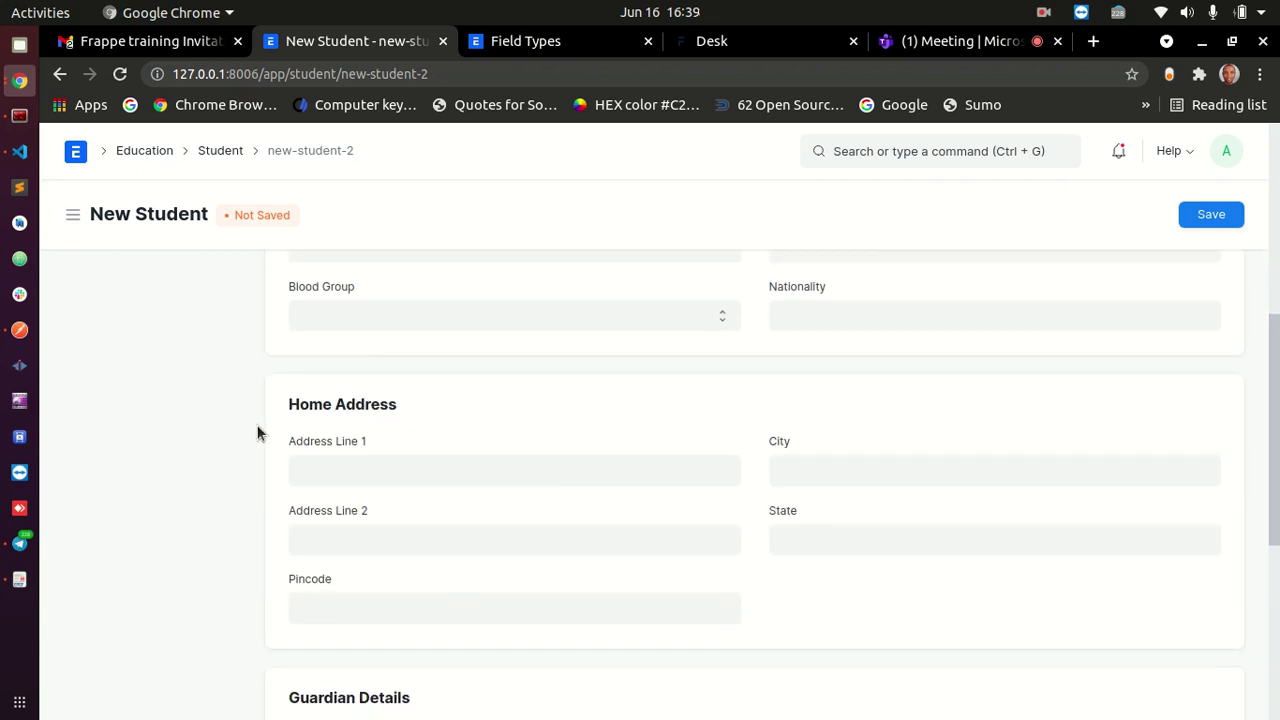
pyautogui.scroll(2, 917, 391)
pyautogui.scroll(-6, 877, 457)
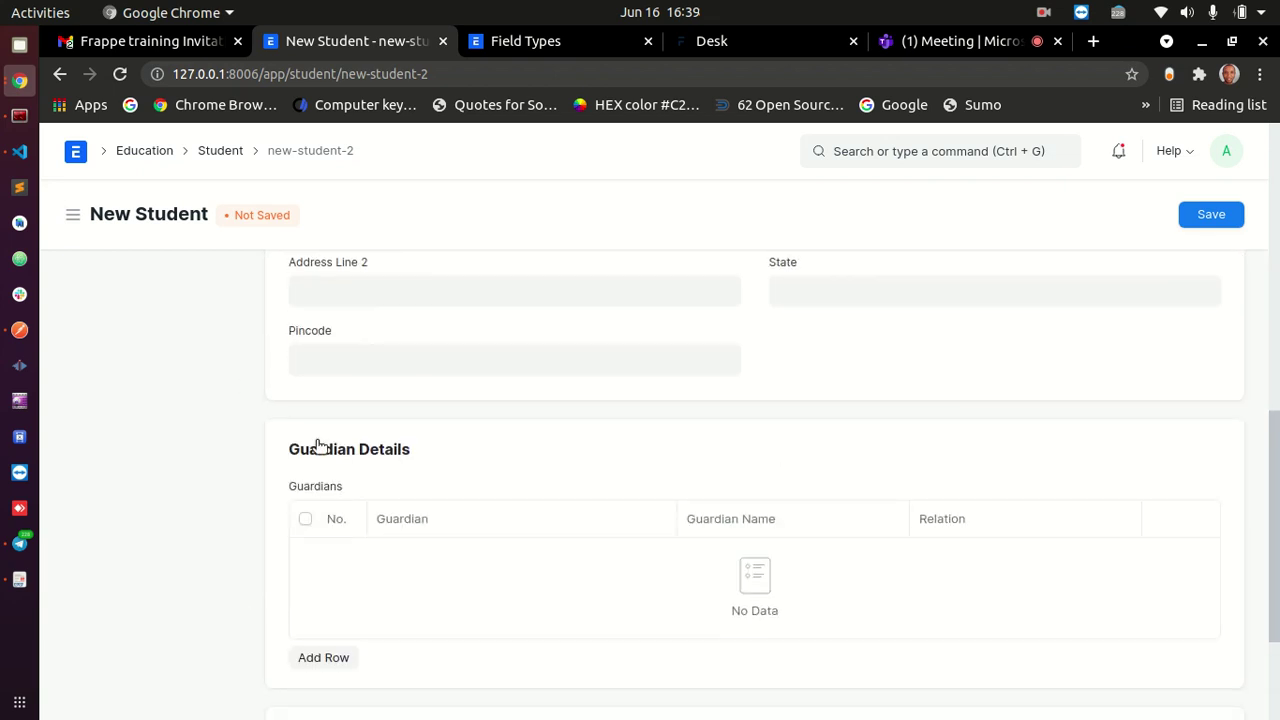
# - Return to the Field Types documentation, highlight the Signature heading, and bring the Table MultiSelect section into view
pyautogui.click(517, 41)
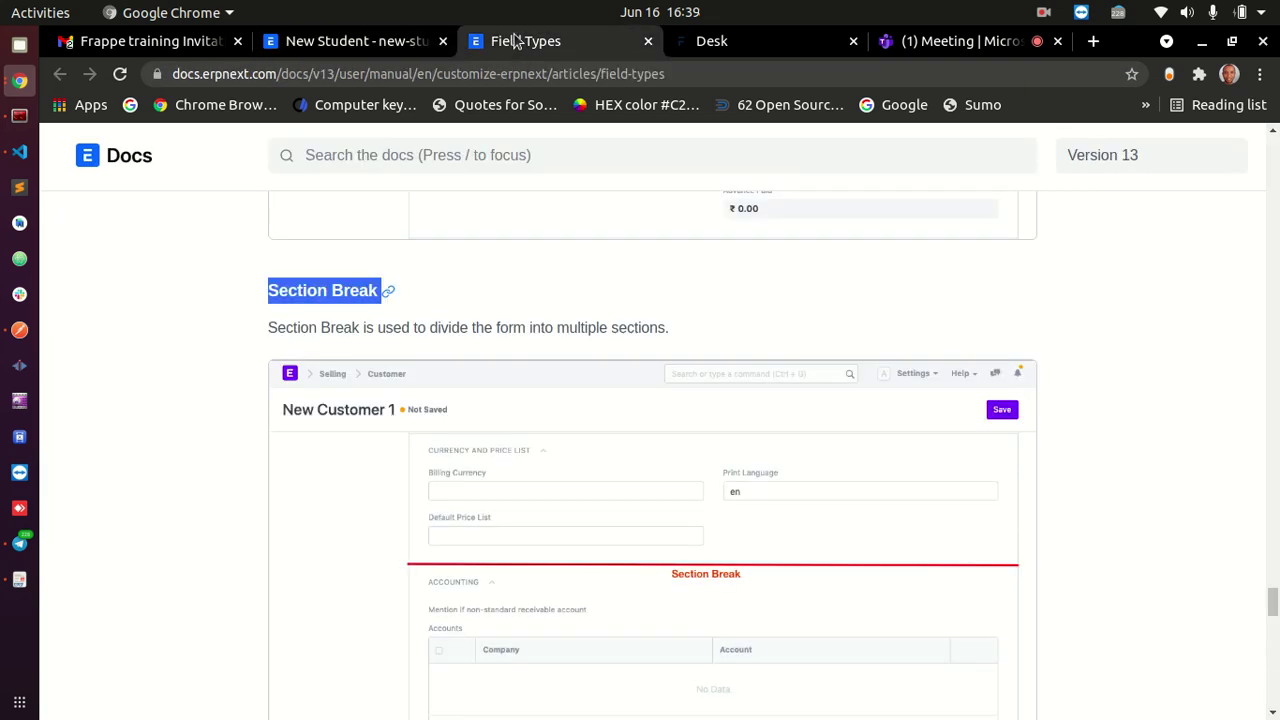
pyautogui.scroll(-5, 680, 295)
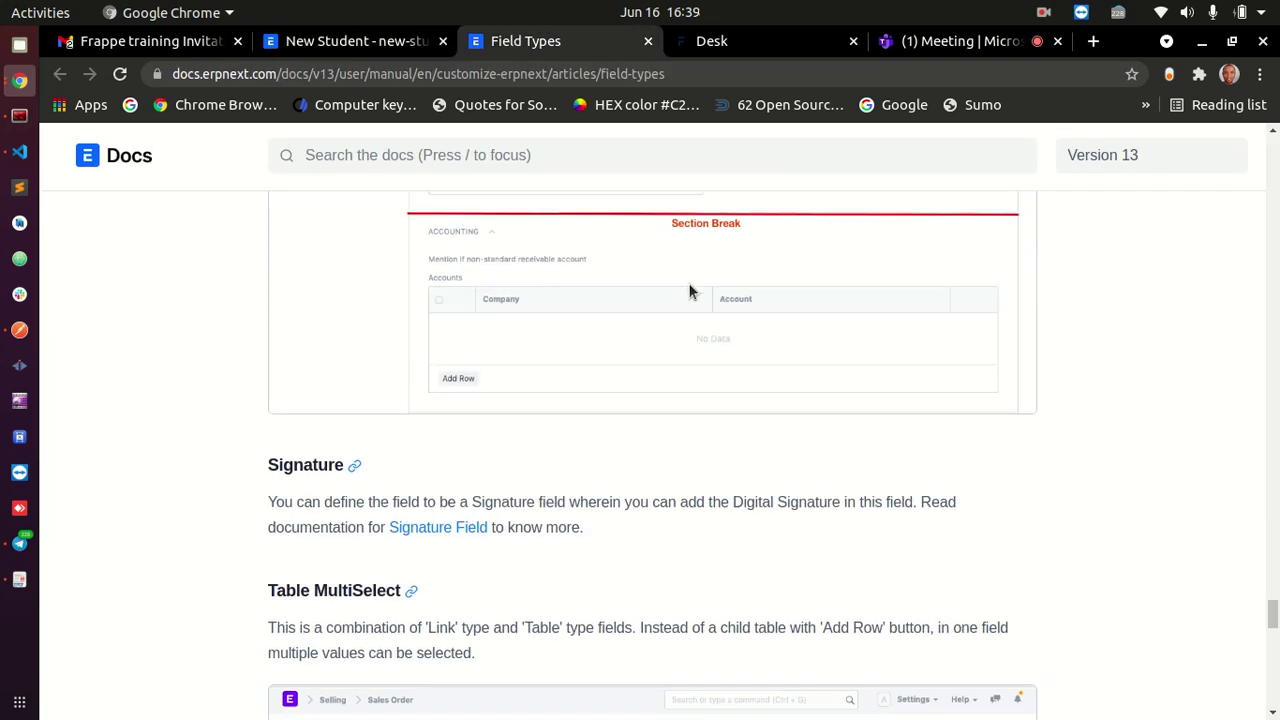
pyautogui.scroll(-2, 689, 291)
pyautogui.doubleClick(295, 319)
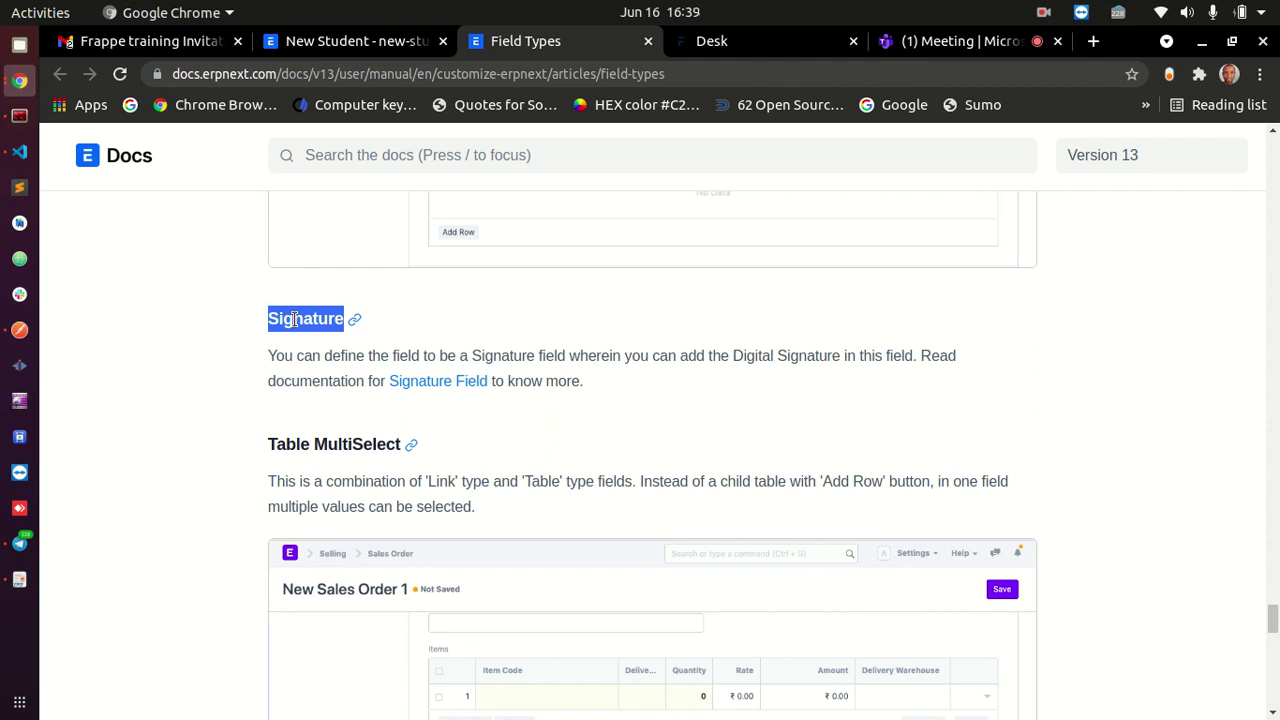
pyautogui.scroll(-3, 295, 320)
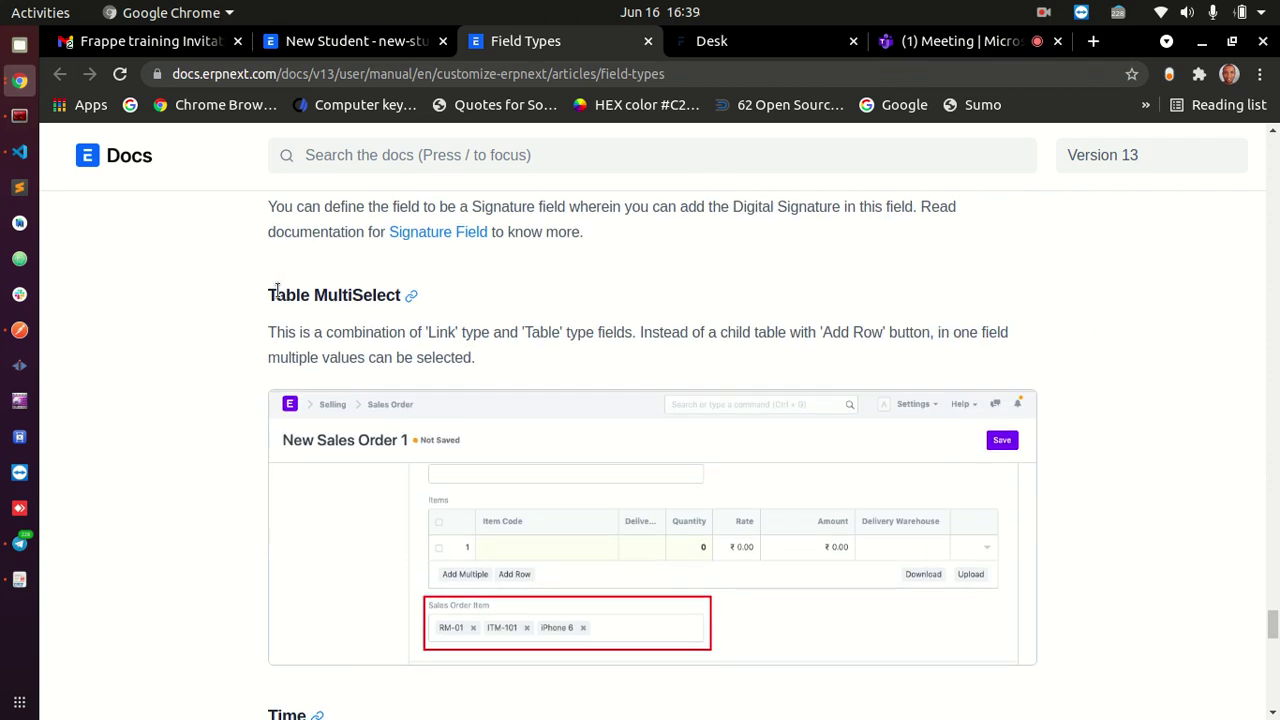
# - Switch to the New Student form, add a row to the Guardians table and open its Guardian choices
pyautogui.moveTo(277, 297); pyautogui.dragTo(397, 297)
pyautogui.click(340, 42)
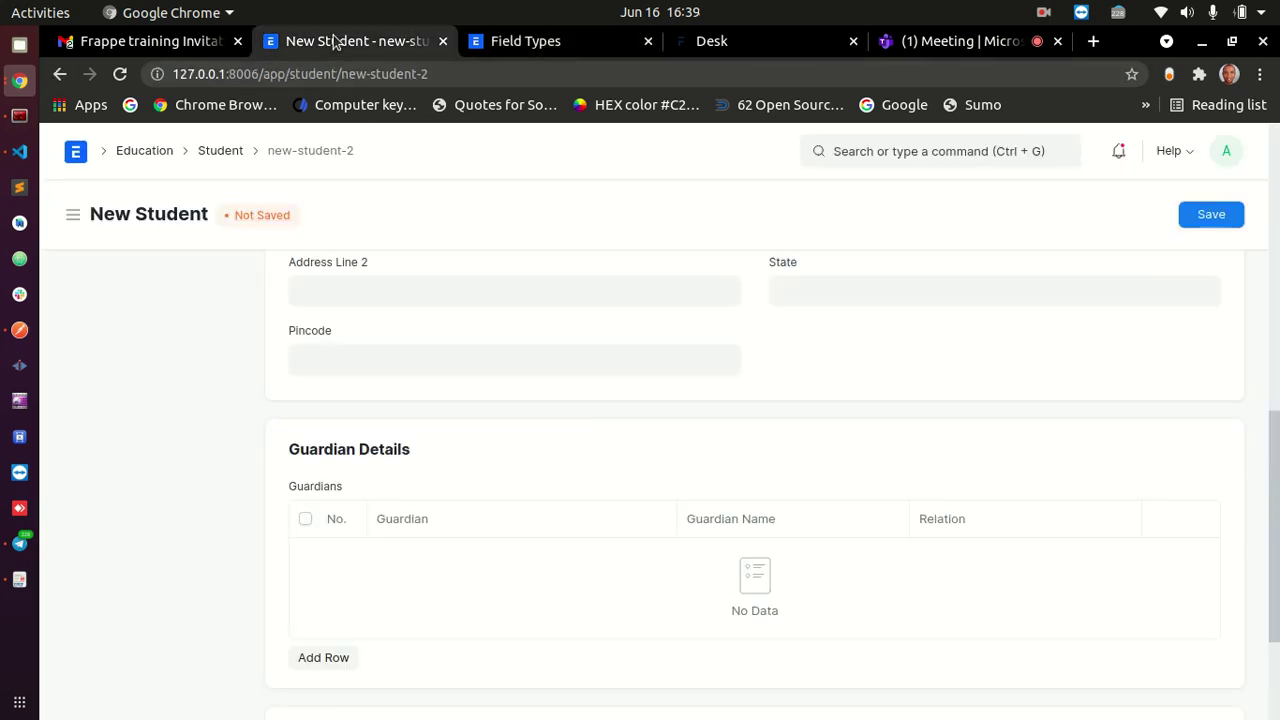
pyautogui.scroll(-4, 572, 565)
pyautogui.scroll(2, 334, 489)
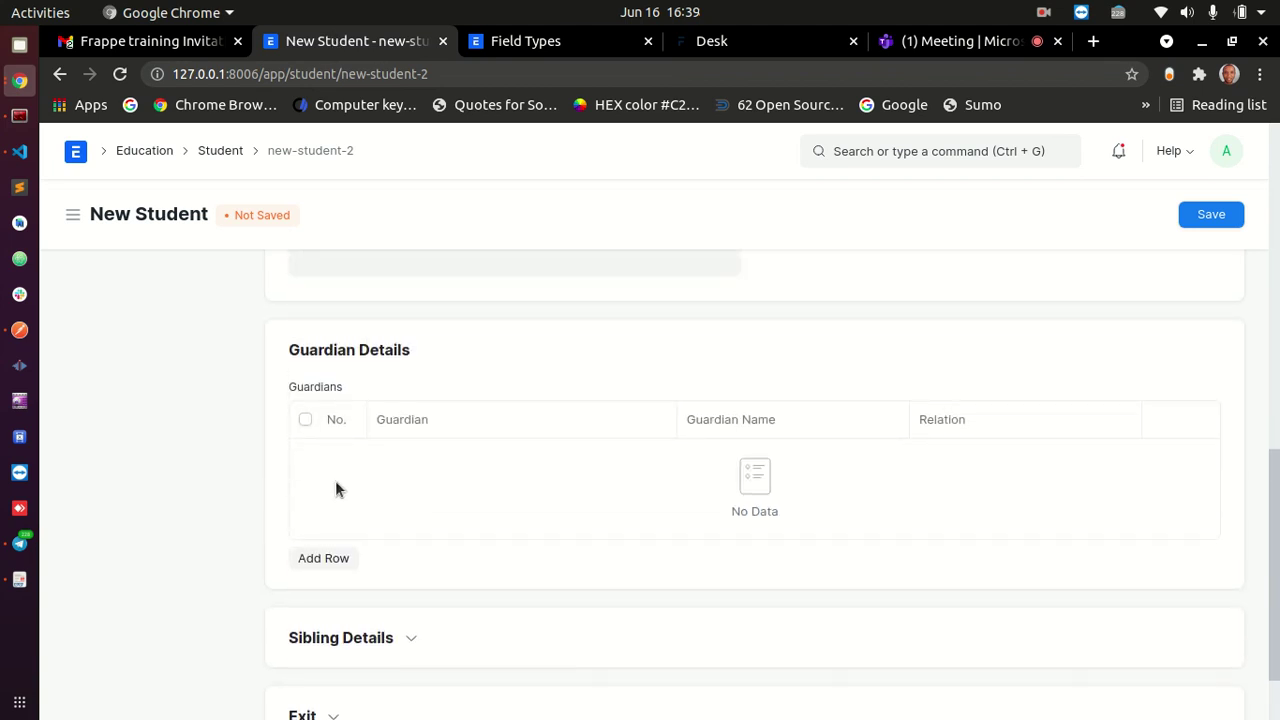
pyautogui.click(335, 560)
pyautogui.click(480, 418)
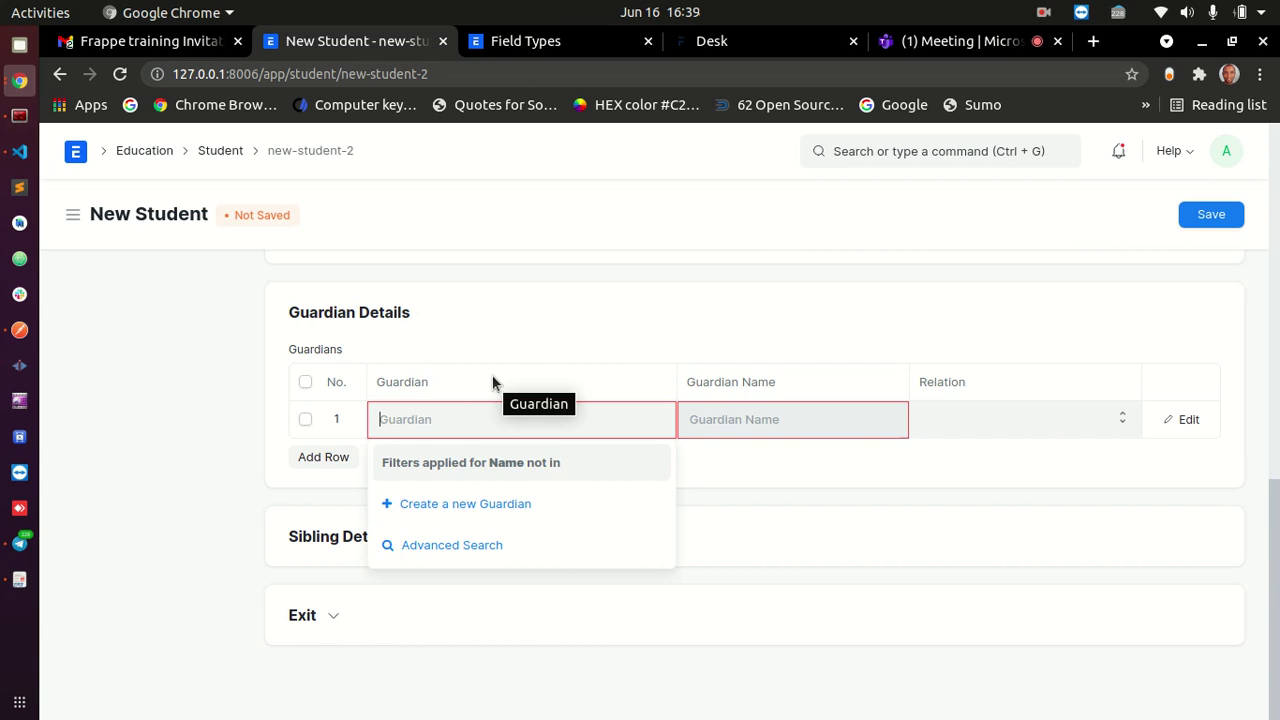
# - Delete the blank first row from the Guardians table
pyautogui.click(491, 306)
pyautogui.click(305, 419)
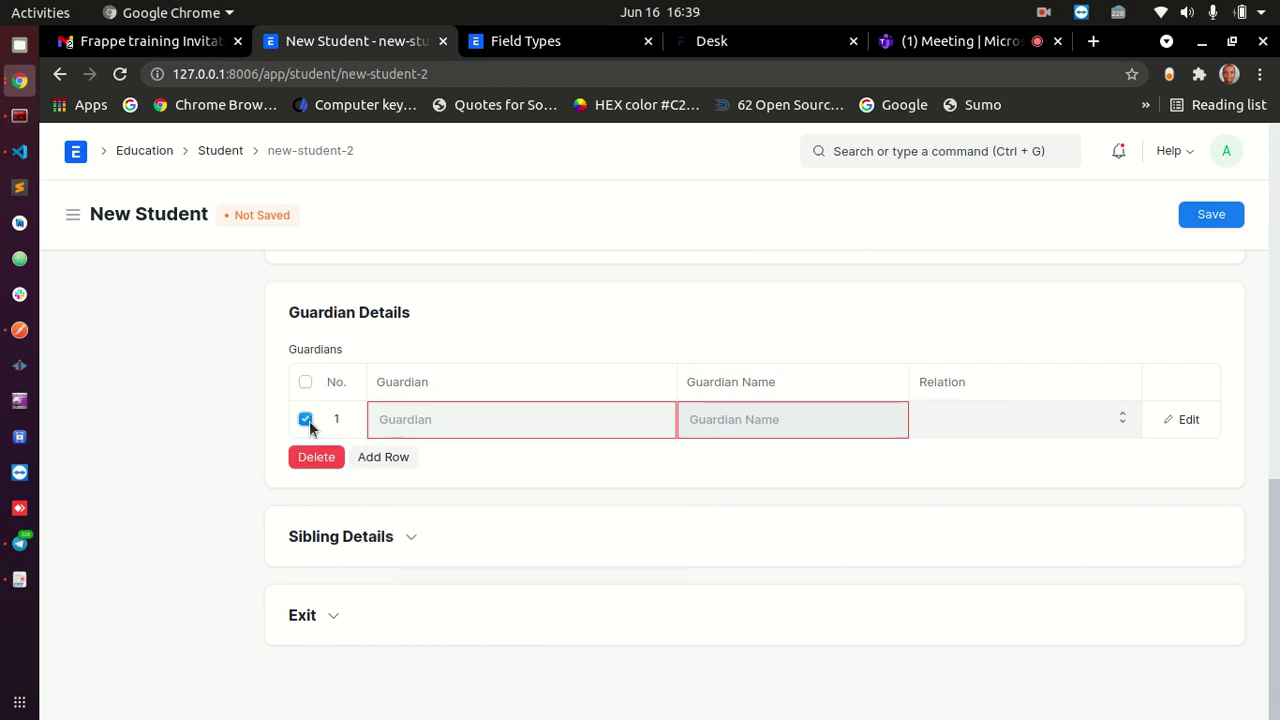
pyautogui.click(311, 464)
# - Add a new empty row to the Guardians table and look over the rest of the student form
pyautogui.click(326, 520)
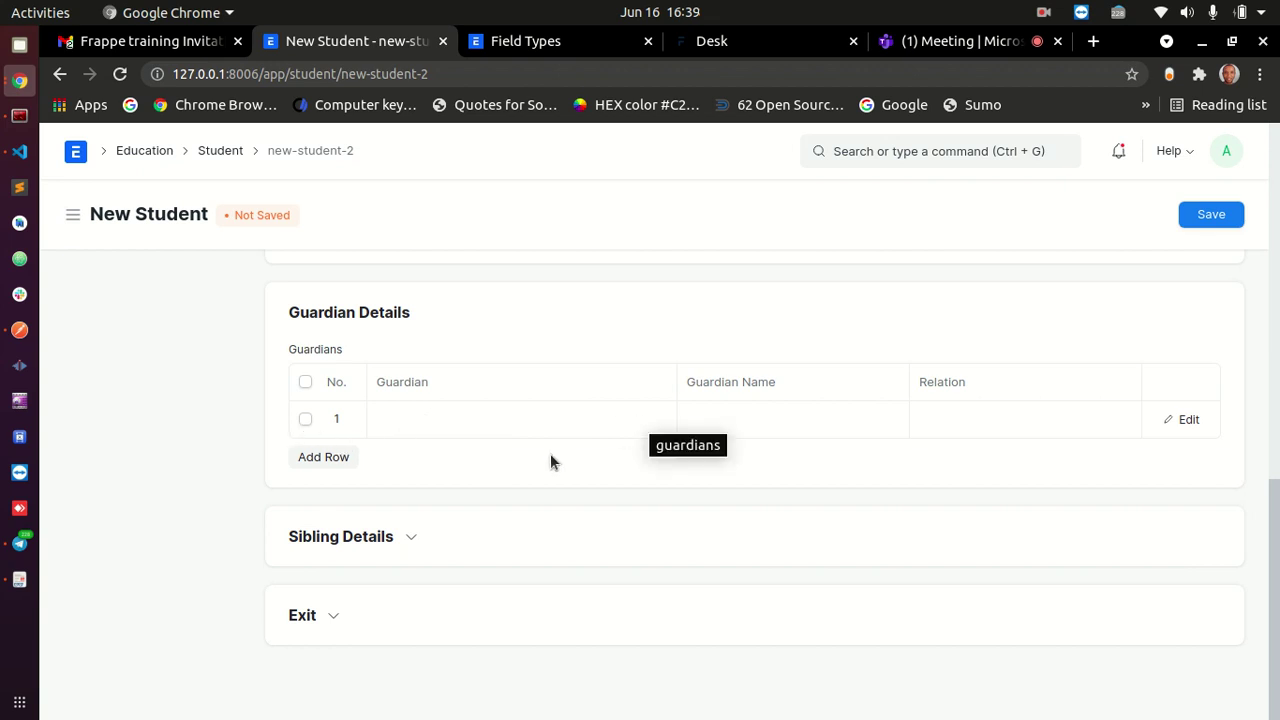
pyautogui.scroll(8, 531, 494)
pyautogui.scroll(-8, 540, 492)
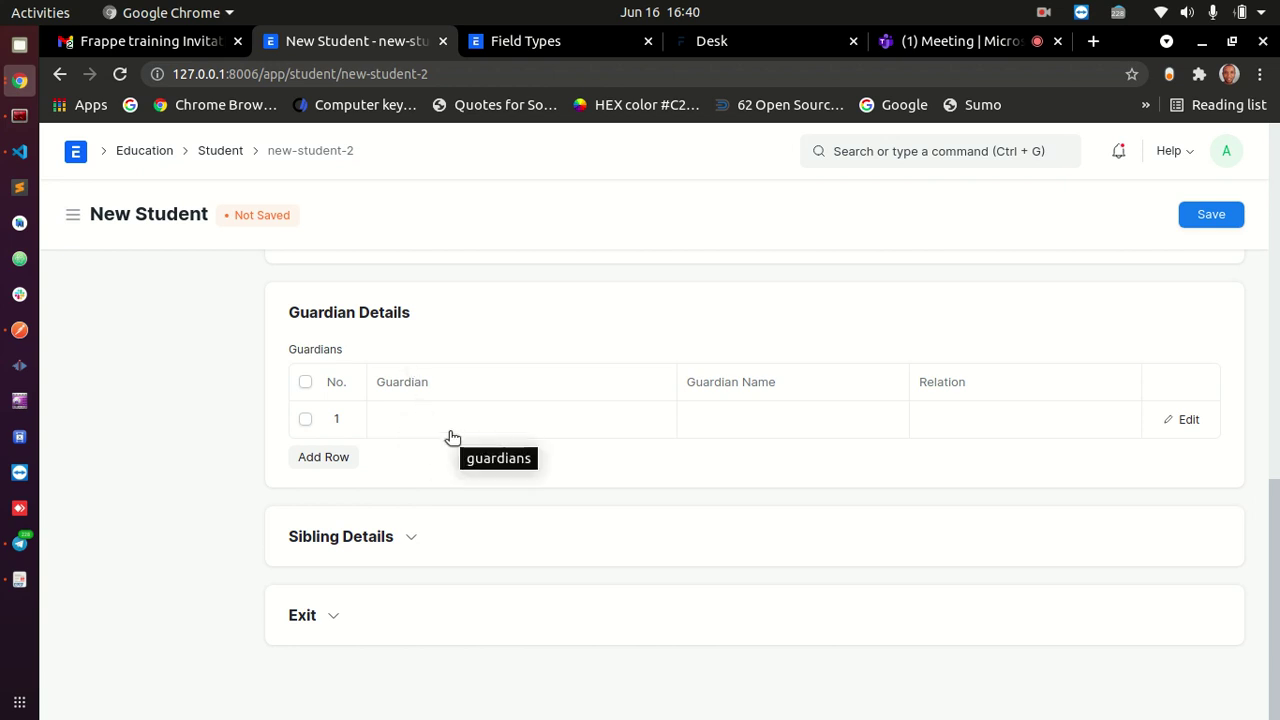
# - Switch to the Field Types documentation and highlight the Table MultiSelect heading while reviewing that section
pyautogui.click(494, 45)
pyautogui.moveTo(305, 320)
pyautogui.mouseDown()
pyautogui.moveTo(266, 294)
pyautogui.moveTo(396, 296)
pyautogui.mouseUp()
pyautogui.click(268, 297)
pyautogui.moveTo(268, 297); pyautogui.dragTo(408, 297)
pyautogui.click(496, 348)
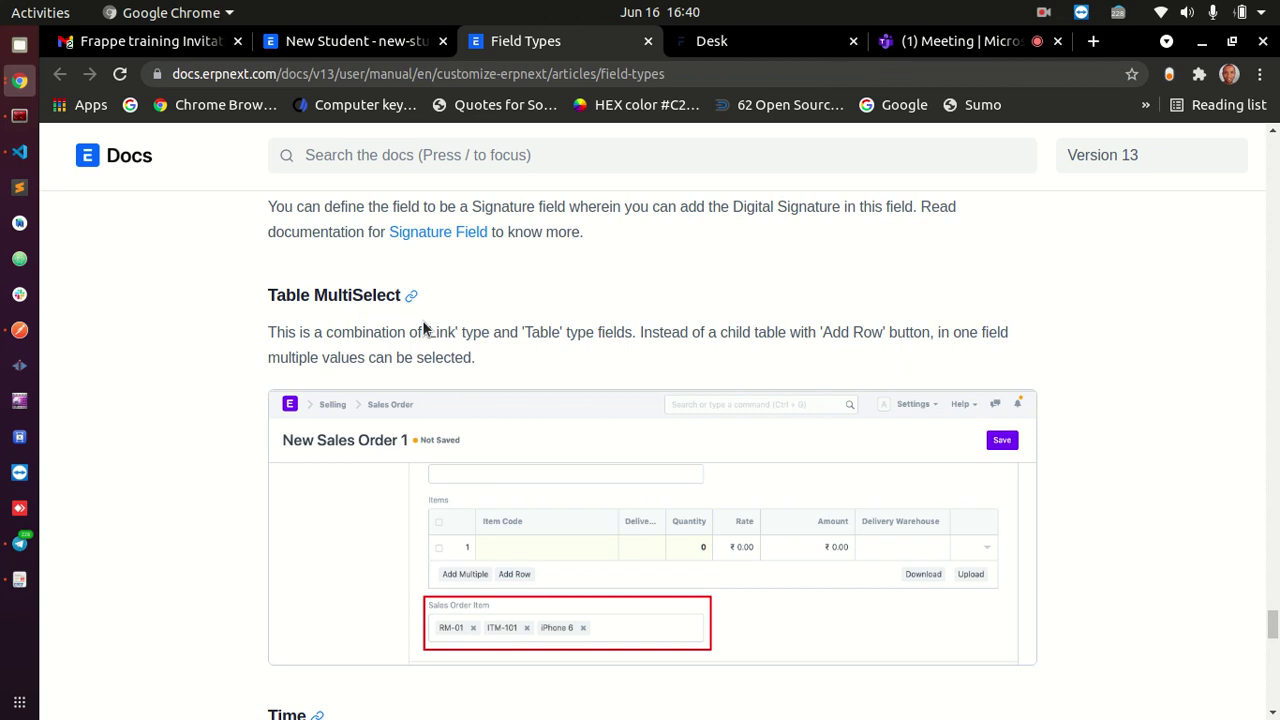
pyautogui.doubleClick(363, 291)
pyautogui.tripleClick(363, 291)
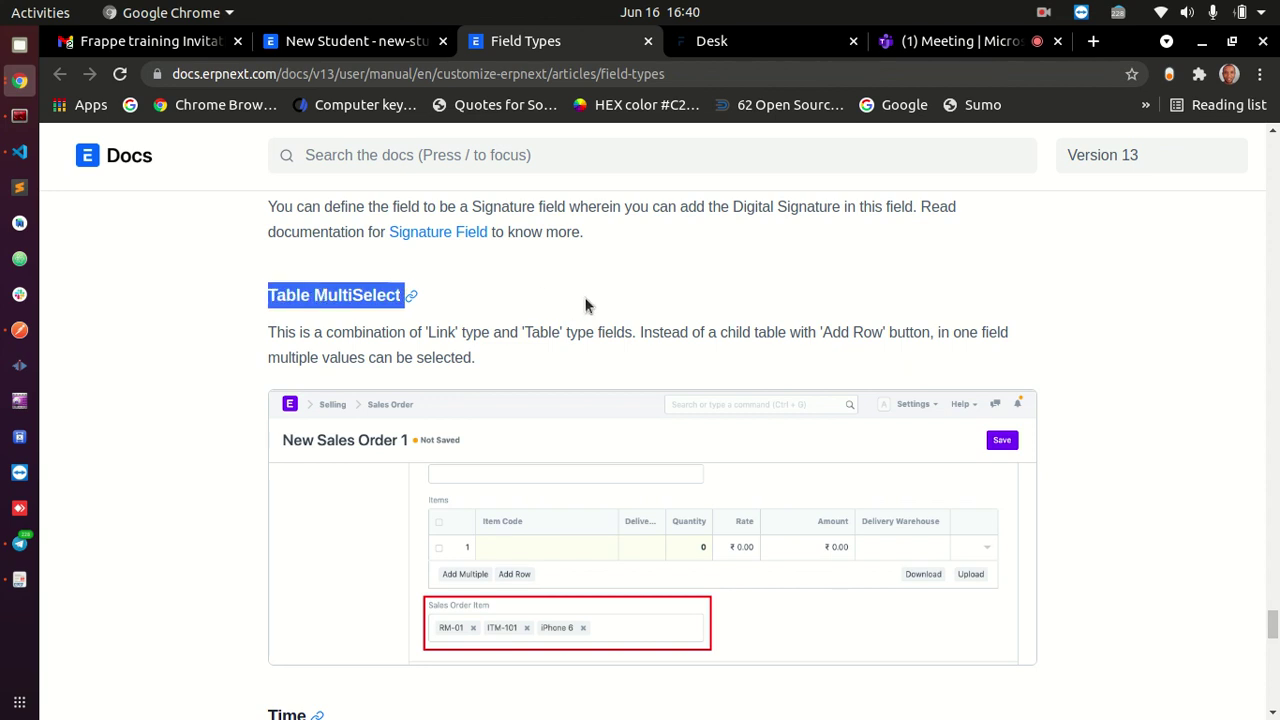
# - Highlight the Time heading in the Field Types documentation and review its timesheet example
pyautogui.scroll(-4, 582, 320)
pyautogui.scroll(-2, 560, 350)
pyautogui.doubleClick(288, 420)
pyautogui.scroll(-4, 634, 457)
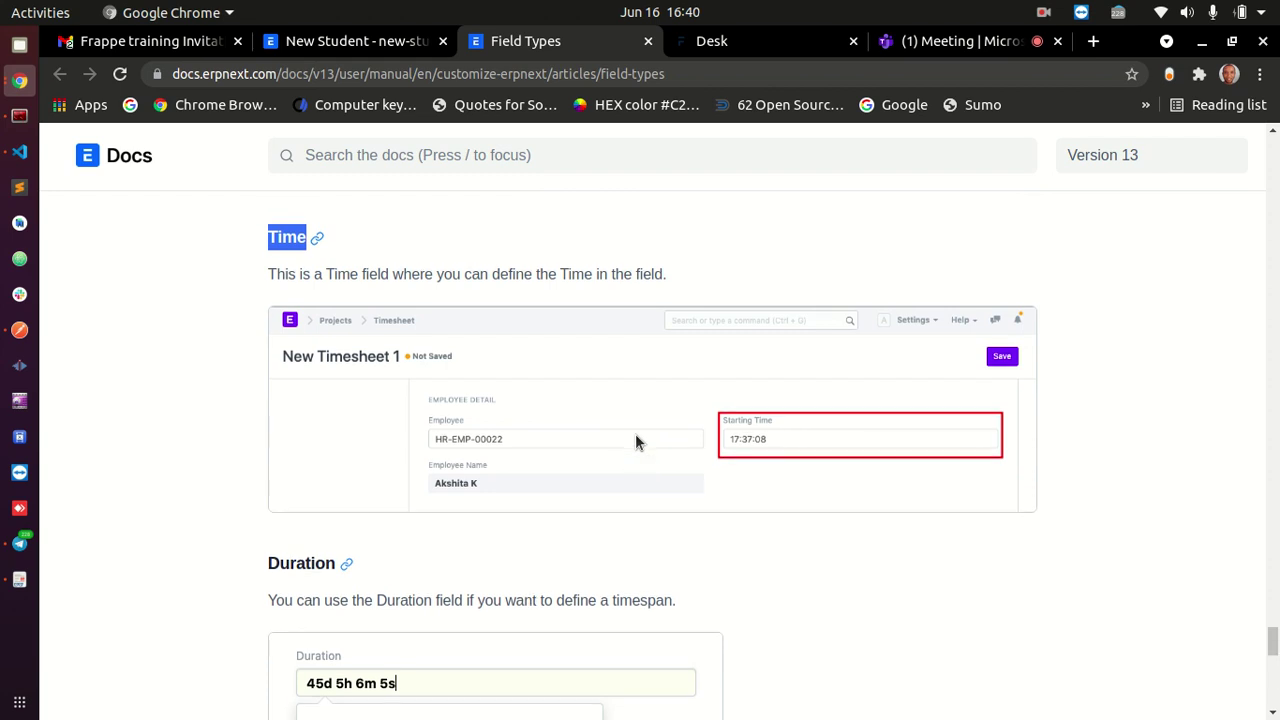
pyautogui.scroll(1, 636, 440)
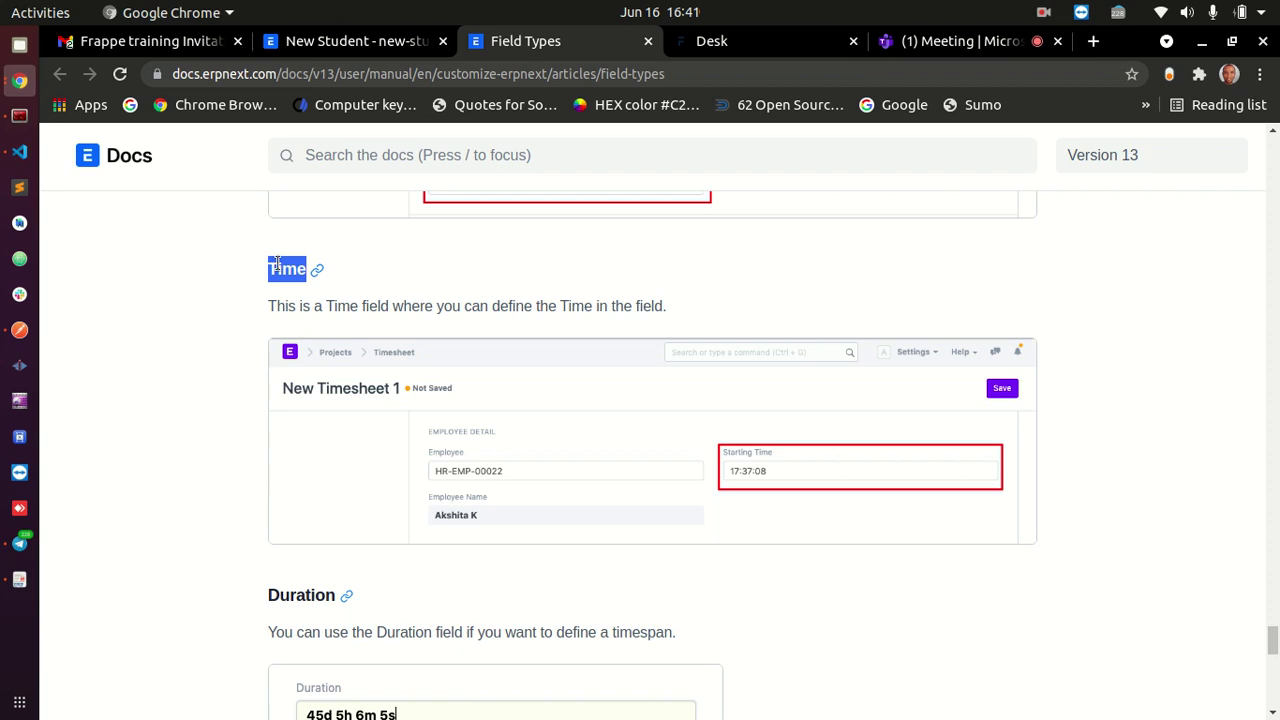
# - Check the Microsoft Teams meeting for participants' questions, glancing back at the student form and the Field Types documentation
pyautogui.click(962, 41)
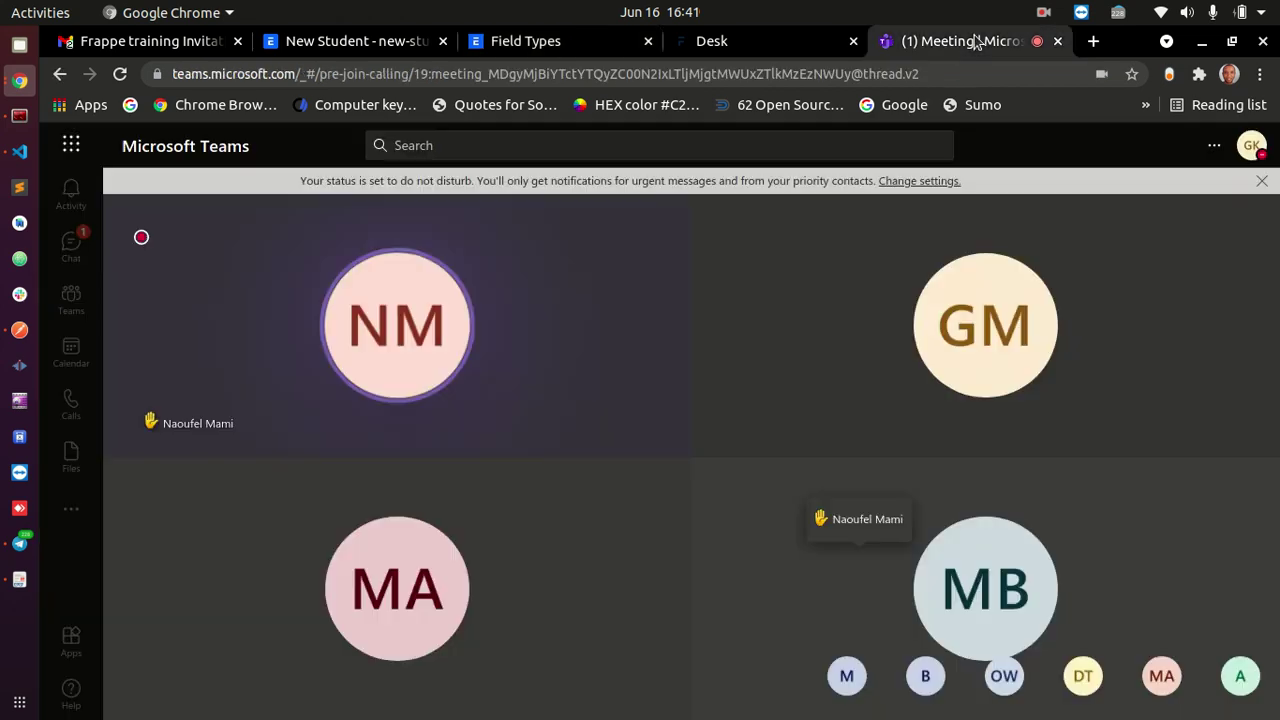
pyautogui.click(412, 45)
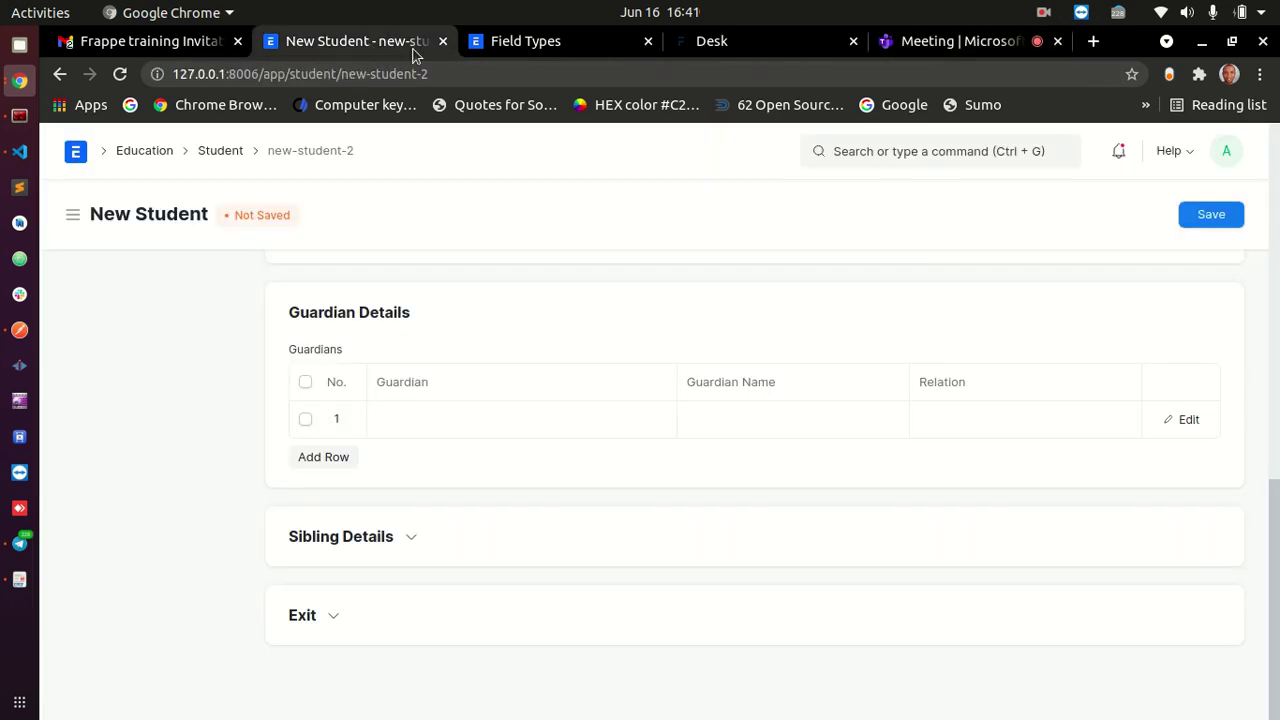
pyautogui.click(530, 41)
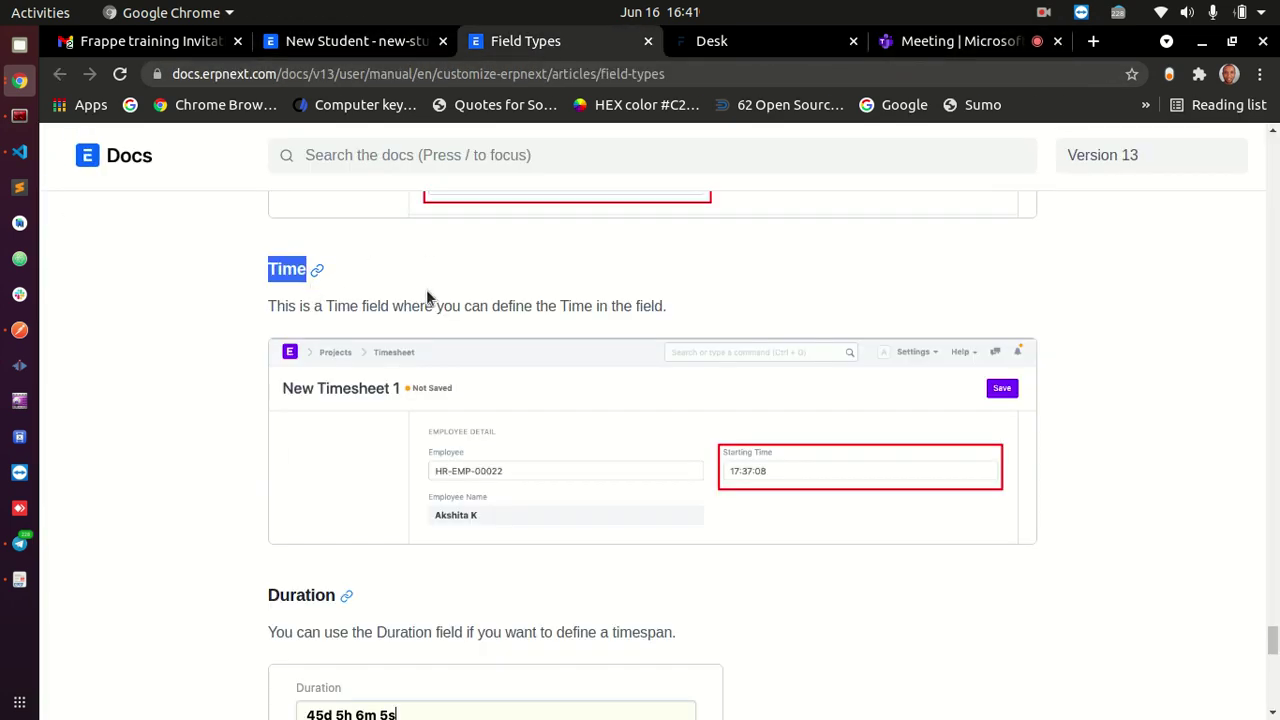
pyautogui.scroll(-4, 428, 307)
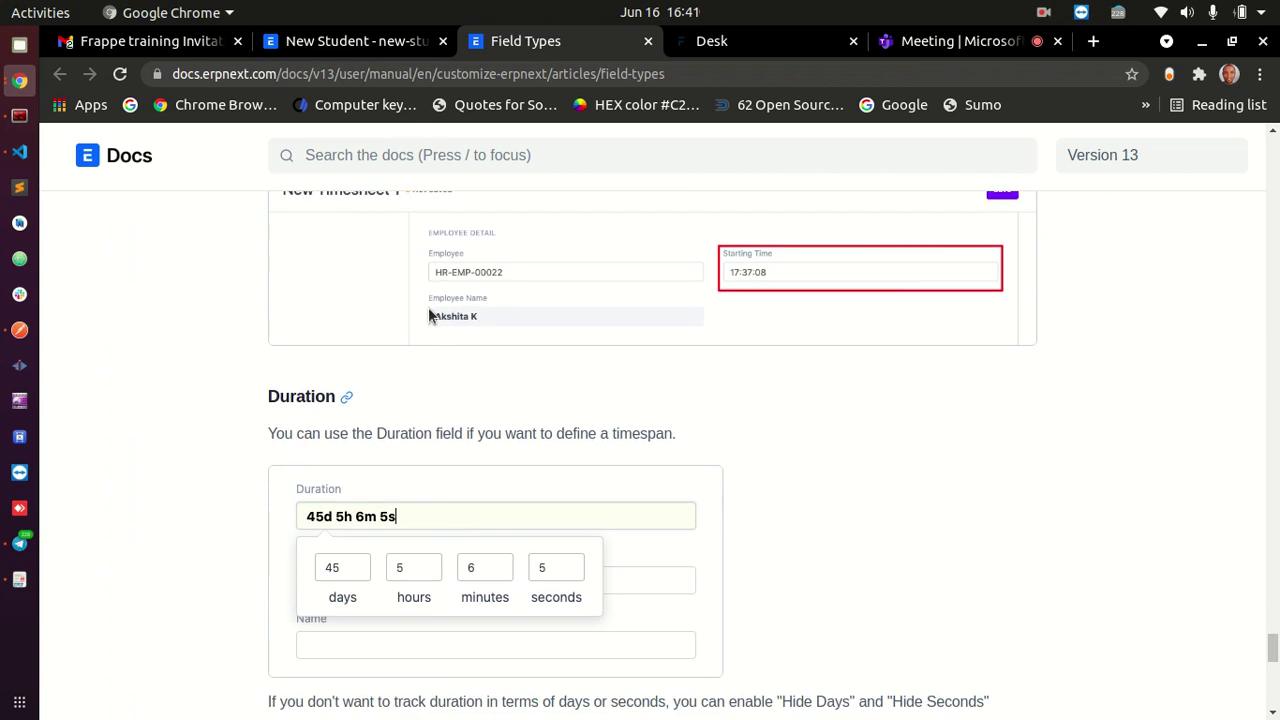
pyautogui.scroll(3, 428, 307)
pyautogui.click(950, 48)
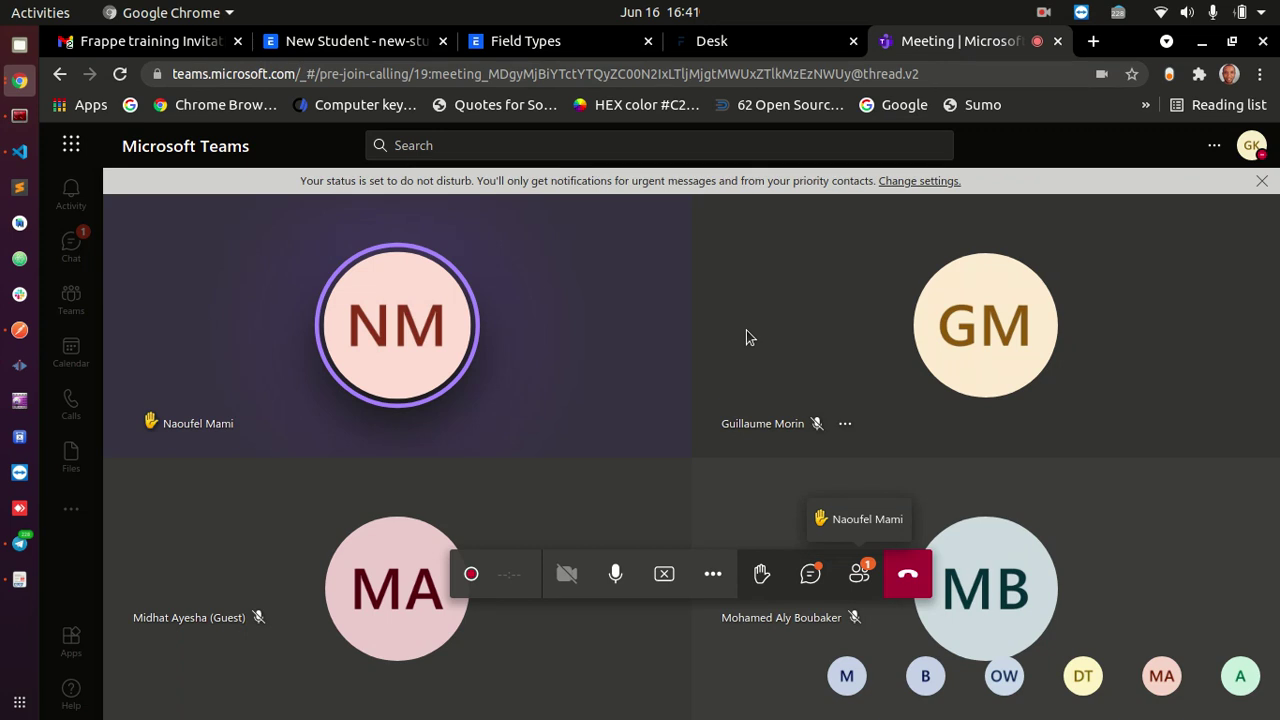
pyautogui.click(345, 41)
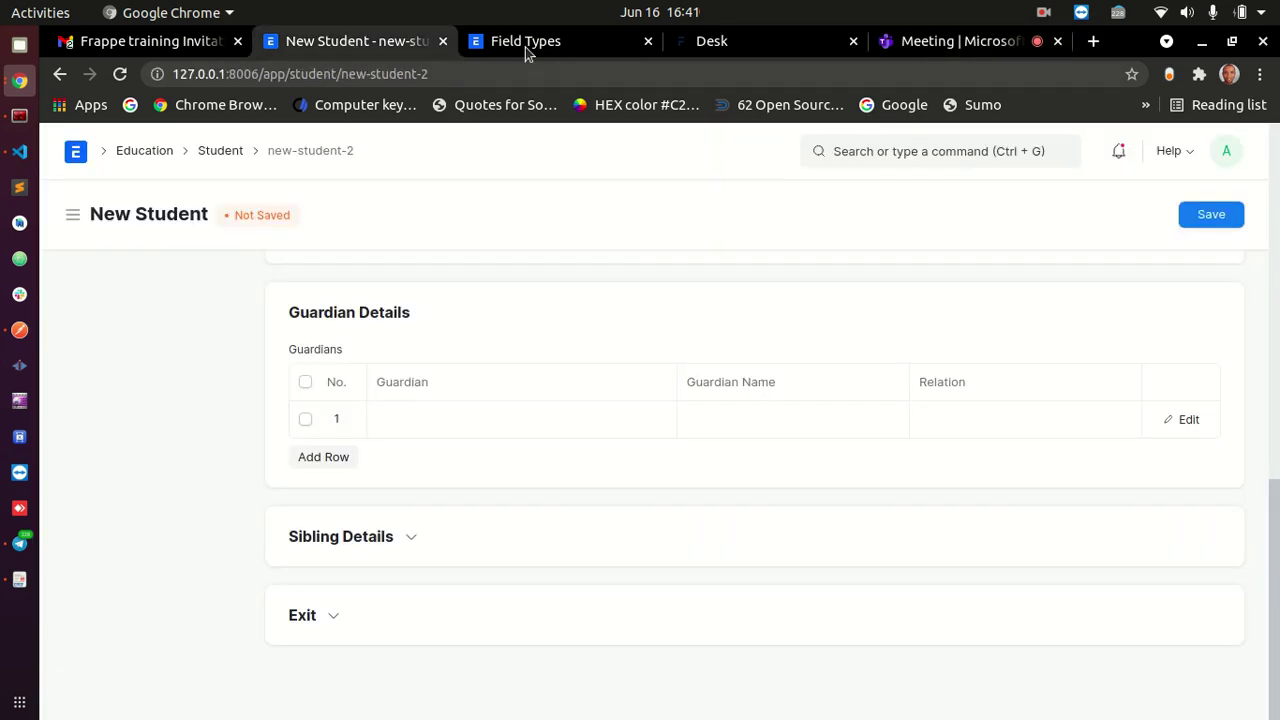
# - Return to the Table MultiSelect section of the Field Types documentation and highlight its heading
pyautogui.click(525, 41)
pyautogui.scroll(4, 417, 343)
pyautogui.scroll(5, 417, 343)
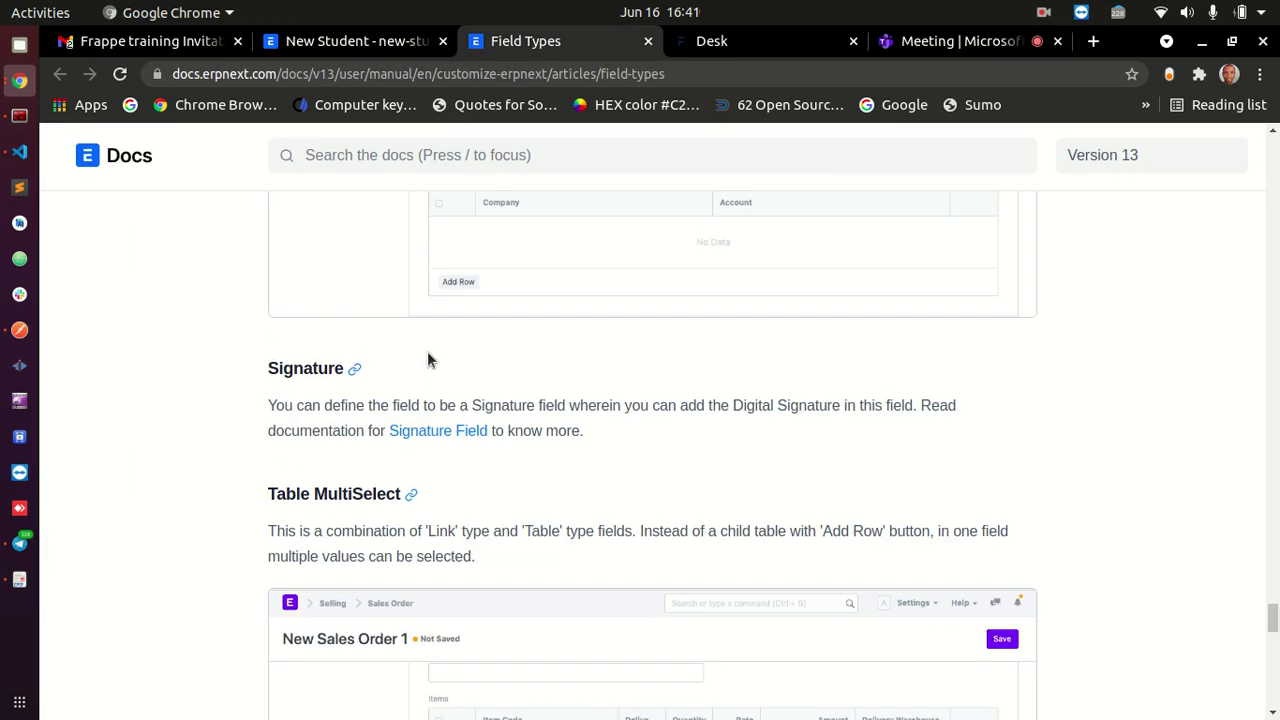
pyautogui.moveTo(266, 295); pyautogui.dragTo(404, 297)
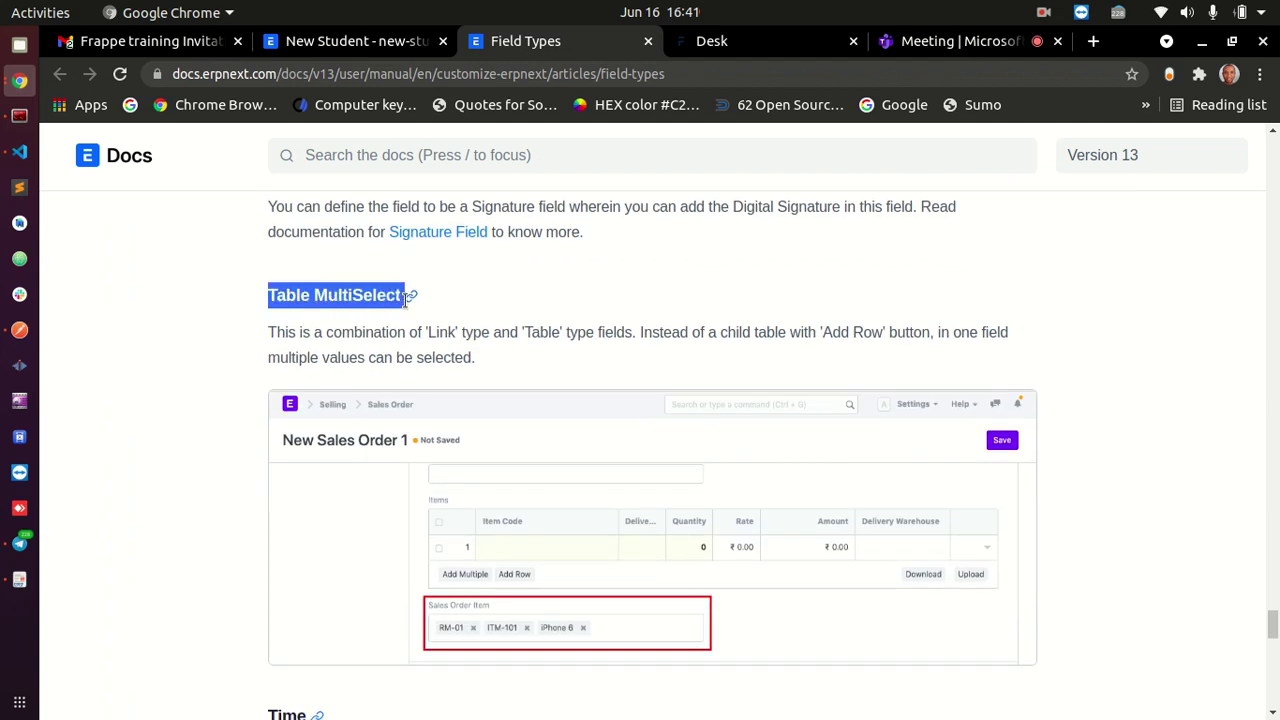
pyautogui.scroll(-1, 661, 330)
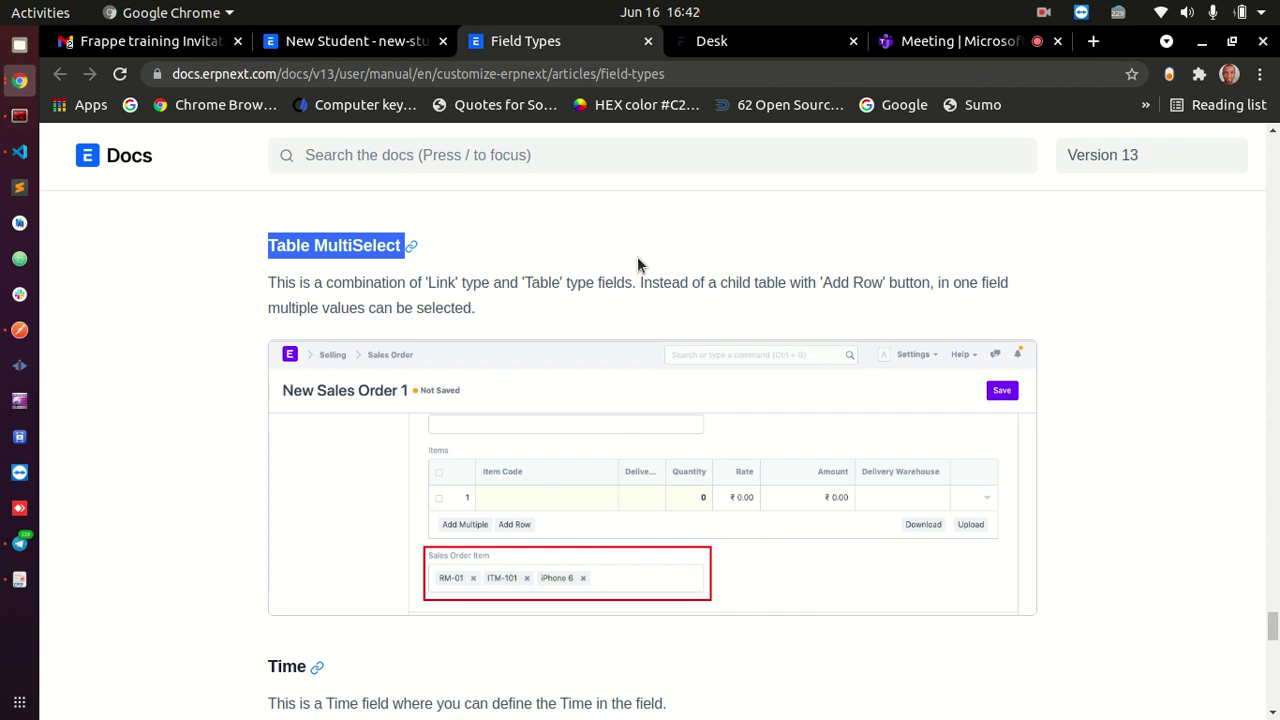
# - Highlight the Duration heading in the Field Types documentation and examine the example of a timespan field
pyautogui.scroll(-5, 590, 340)
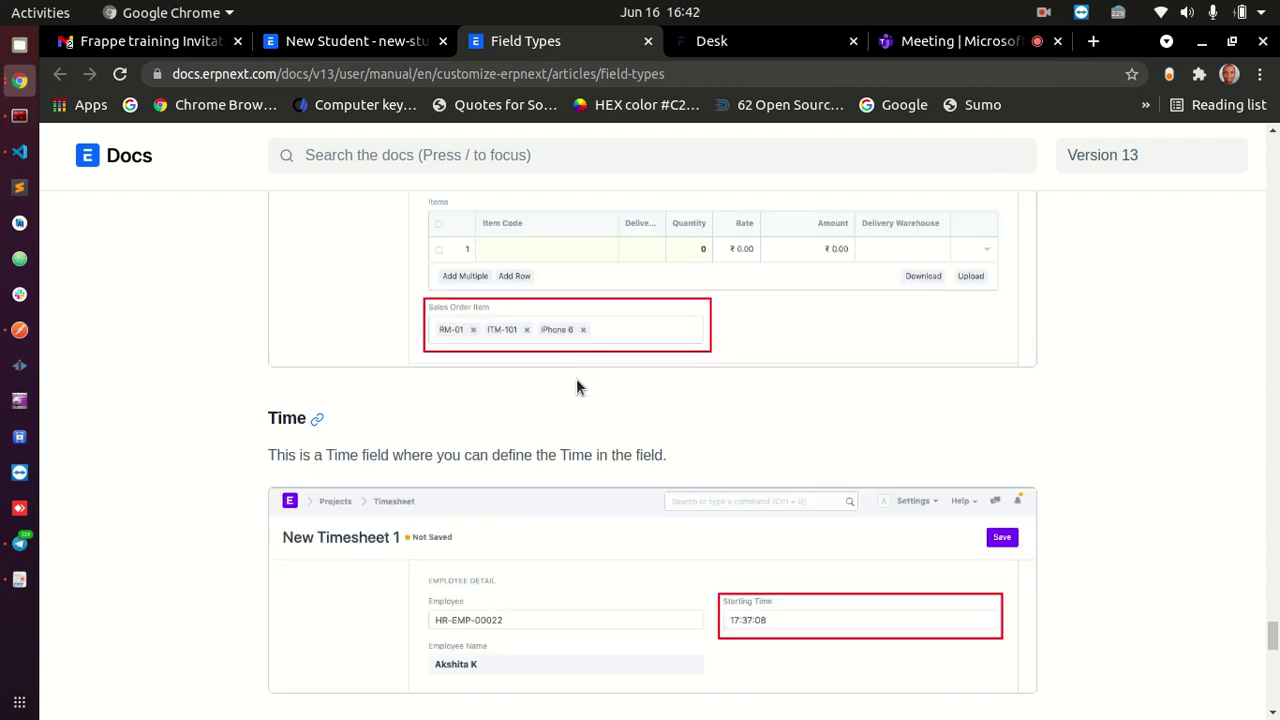
pyautogui.scroll(-3, 414, 404)
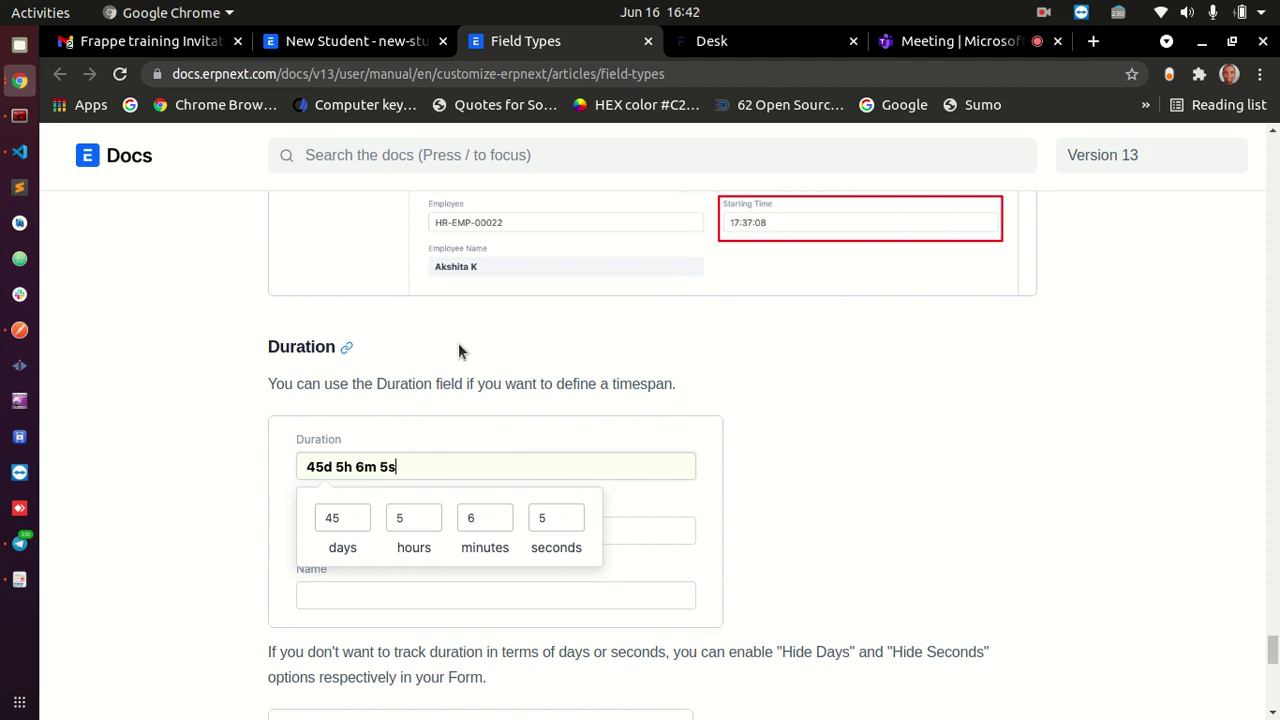
pyautogui.doubleClick(307, 346)
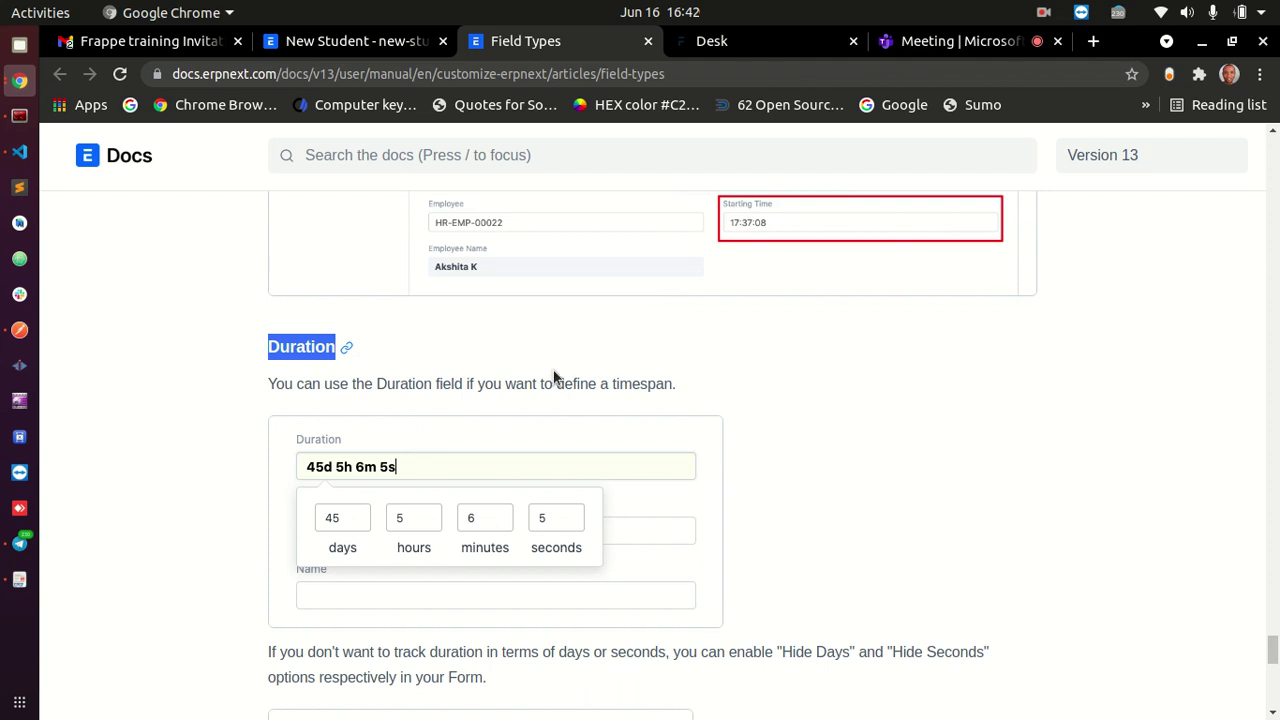
pyautogui.scroll(-2, 562, 390)
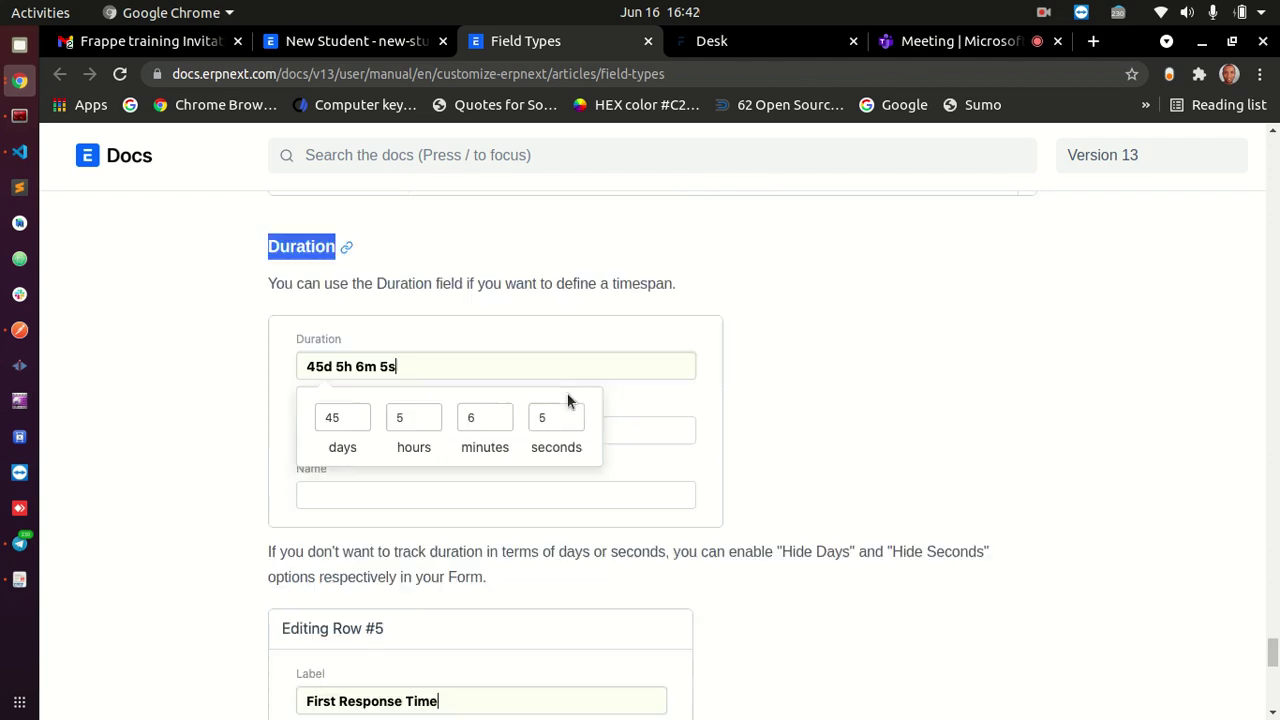
pyautogui.scroll(2, 480, 412)
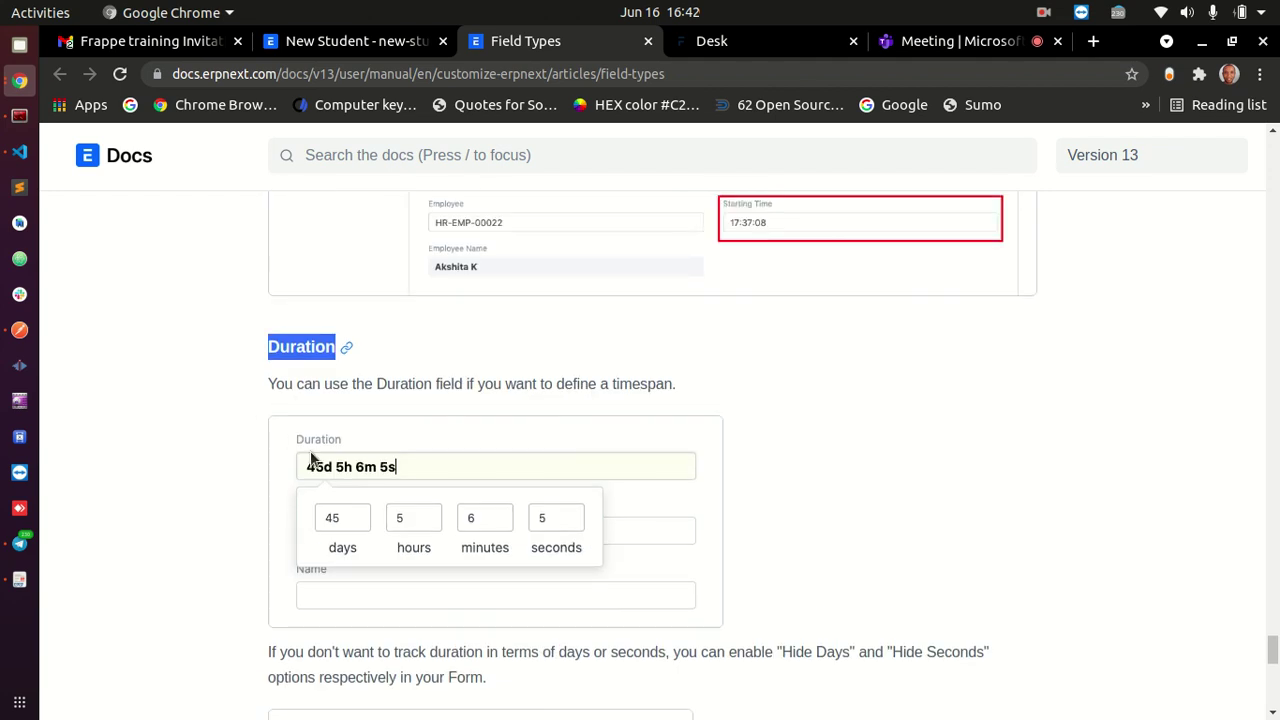
# - Compare the Duration field example with the Hide Days and Hide Seconds options in the documentation
pyautogui.scroll(-1, 485, 472)
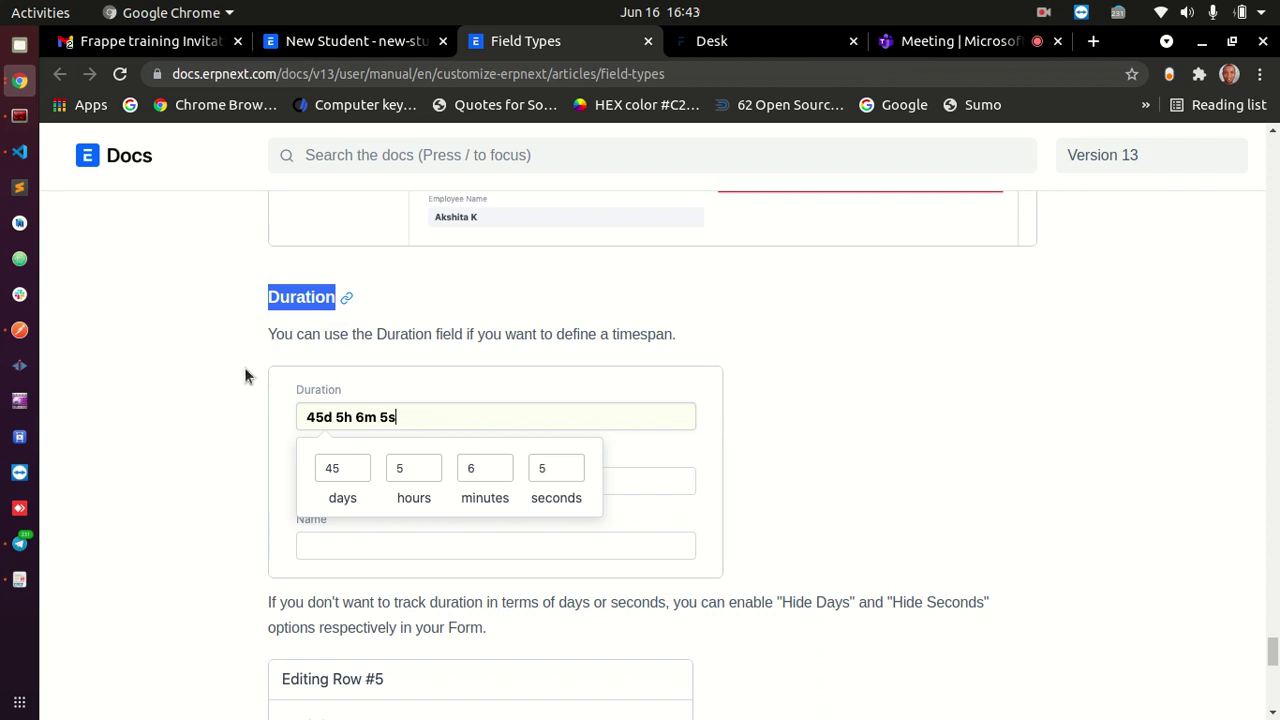
pyautogui.scroll(-4, 190, 450)
pyautogui.scroll(5, 198, 450)
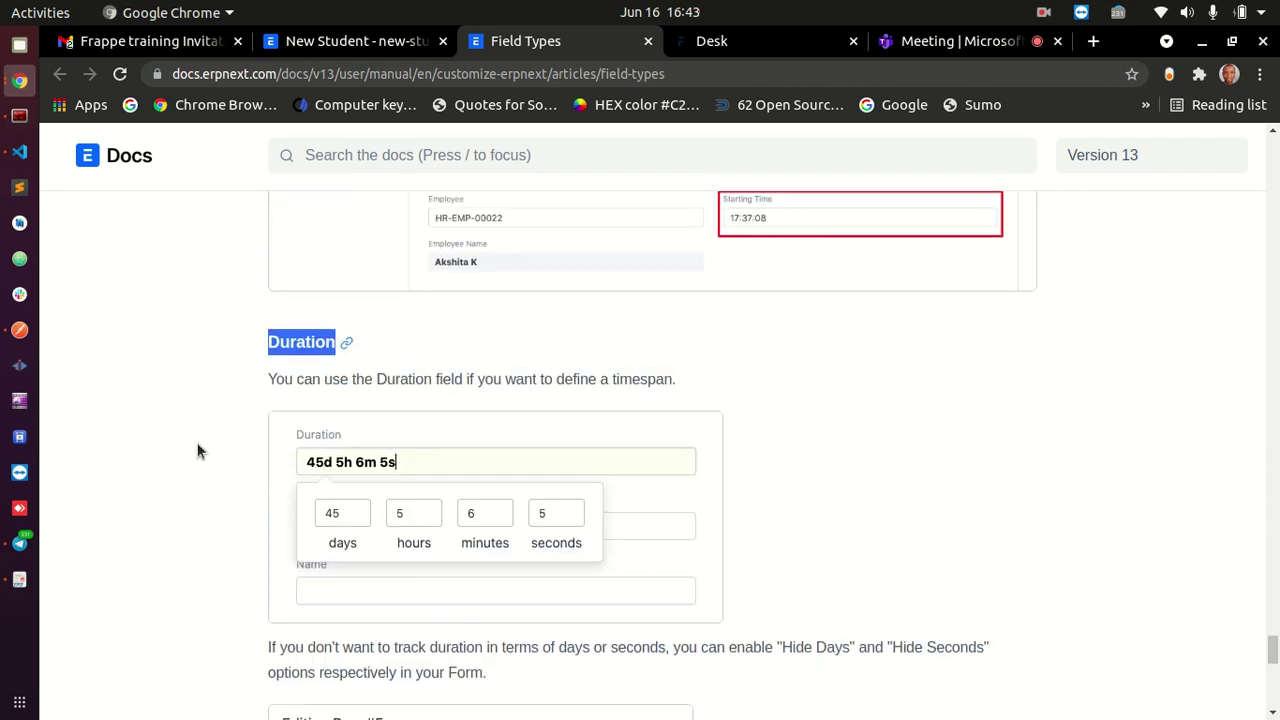
pyautogui.scroll(-8, 308, 382)
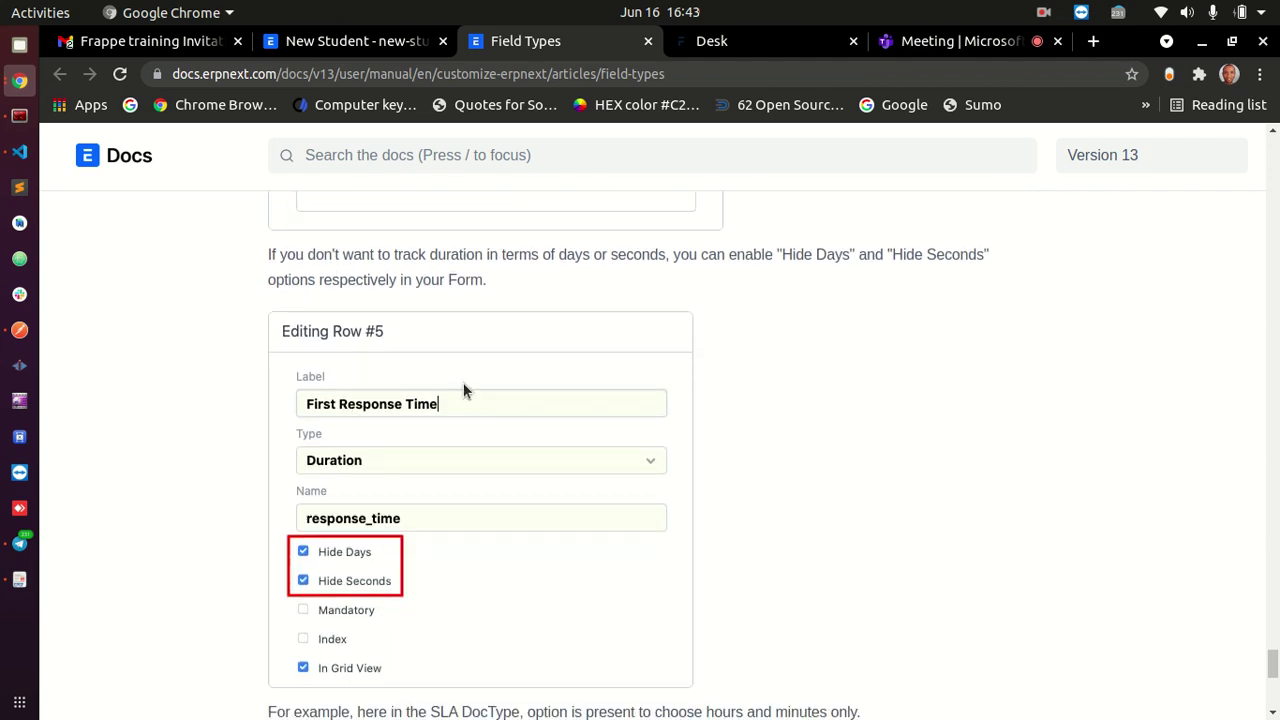
pyautogui.scroll(7, 465, 386)
pyautogui.scroll(-1, 465, 386)
pyautogui.scroll(-7, 476, 424)
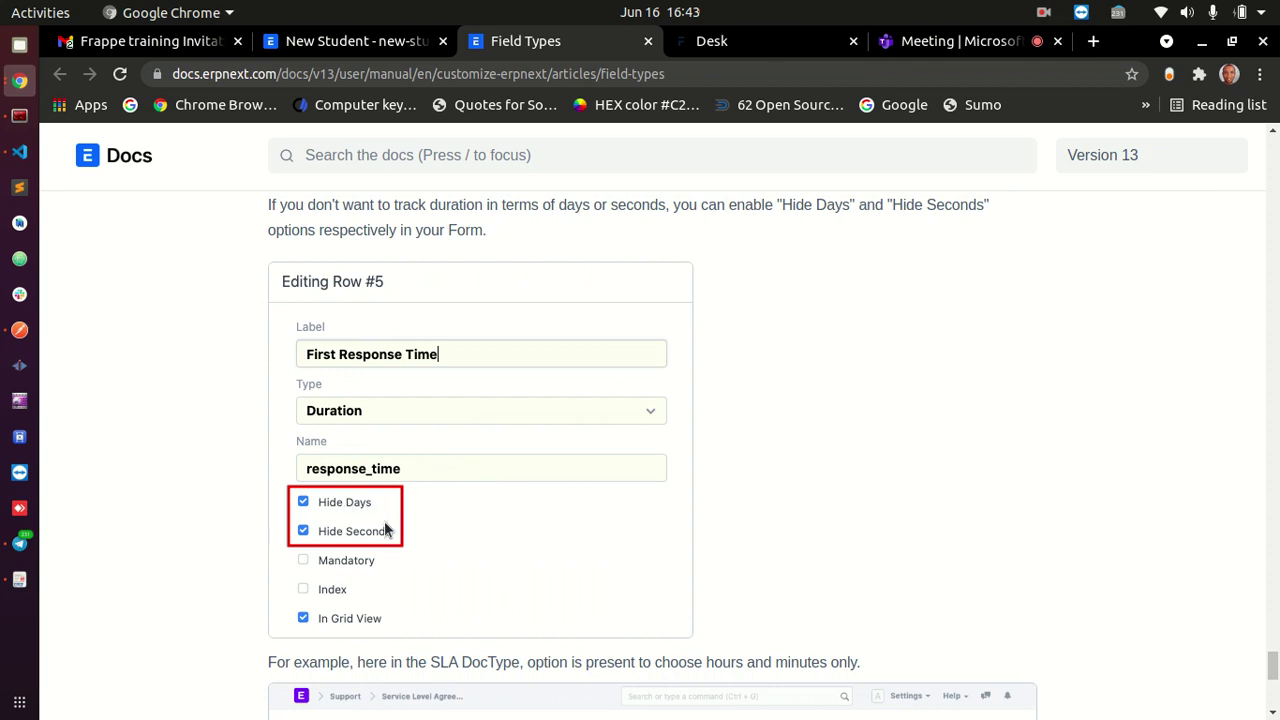
pyautogui.scroll(4, 409, 533)
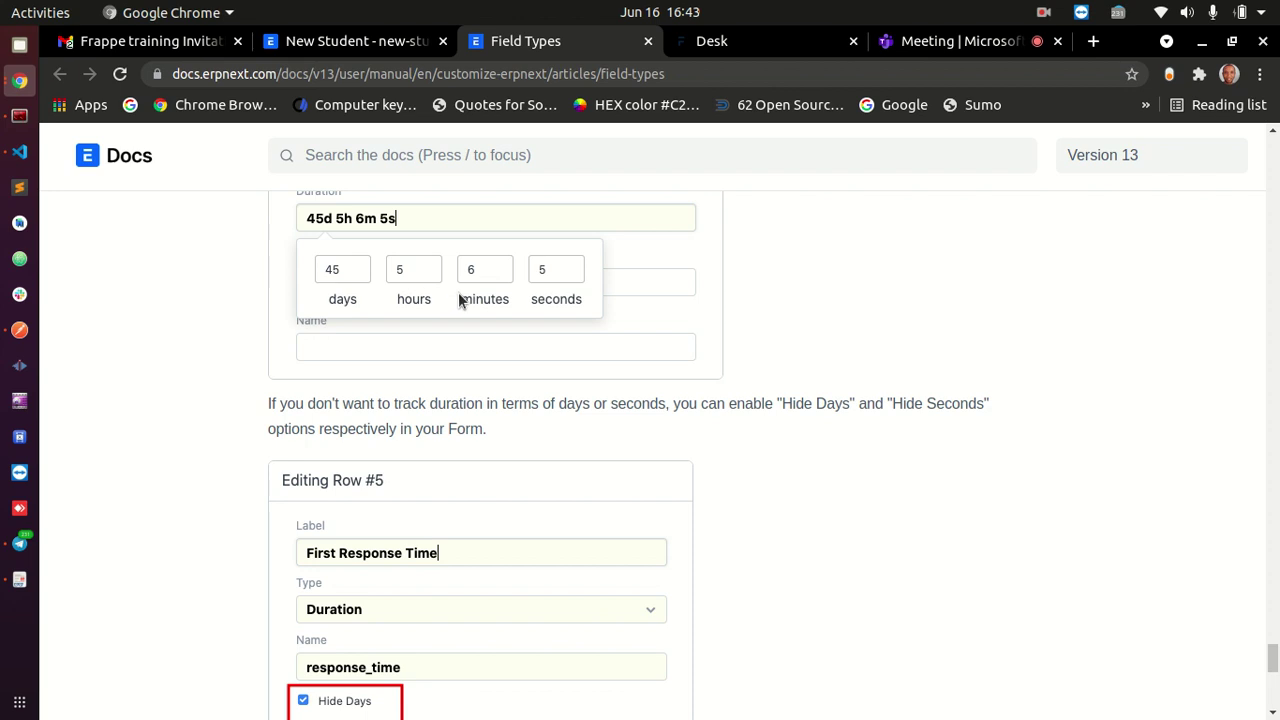
# - Review the SLA DocType example limited to hours and minutes, and return to the beginning of the Field Types article
pyautogui.scroll(-8, 425, 290)
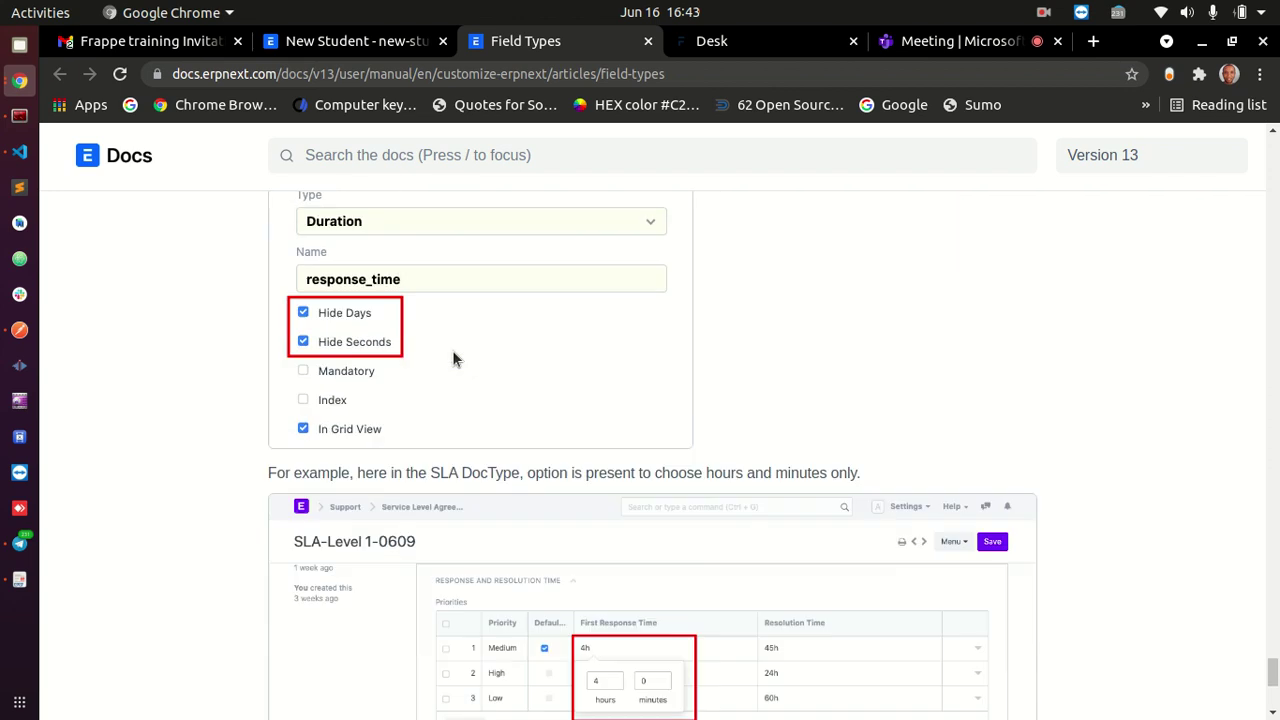
pyautogui.scroll(-1, 947, 340)
pyautogui.scroll(-7, 945, 345)
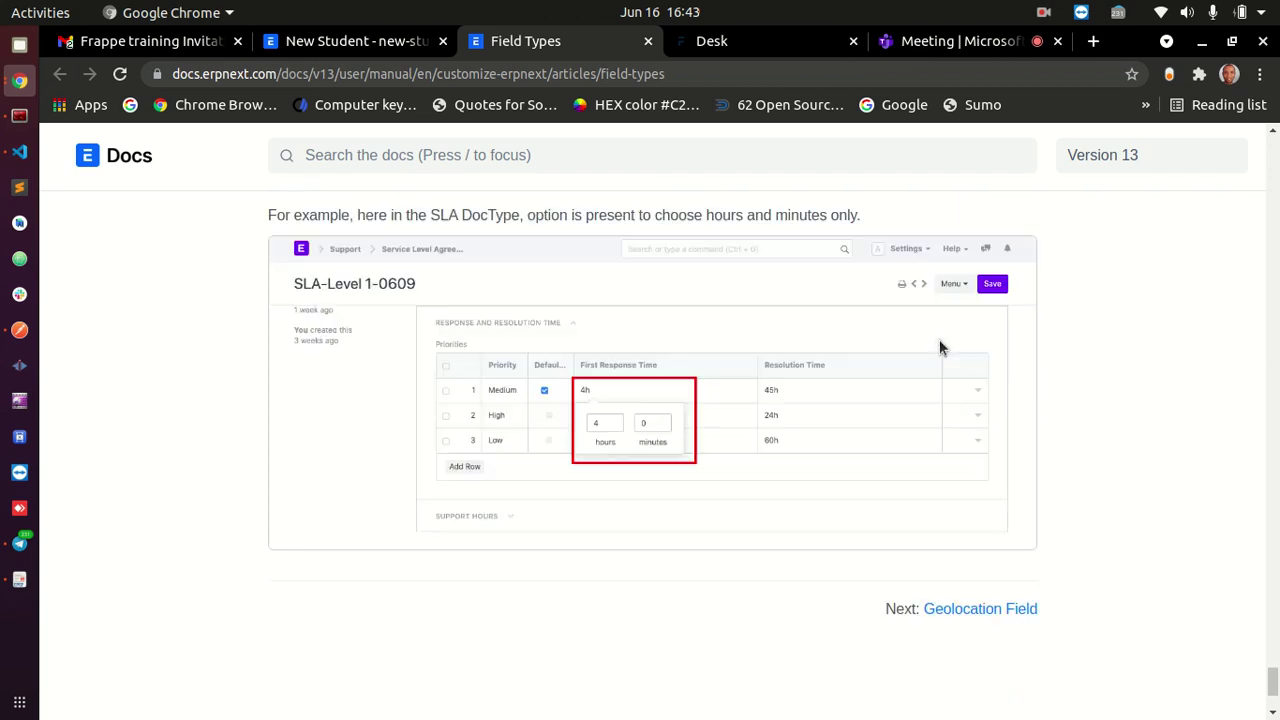
pyautogui.scroll(6, 937, 343)
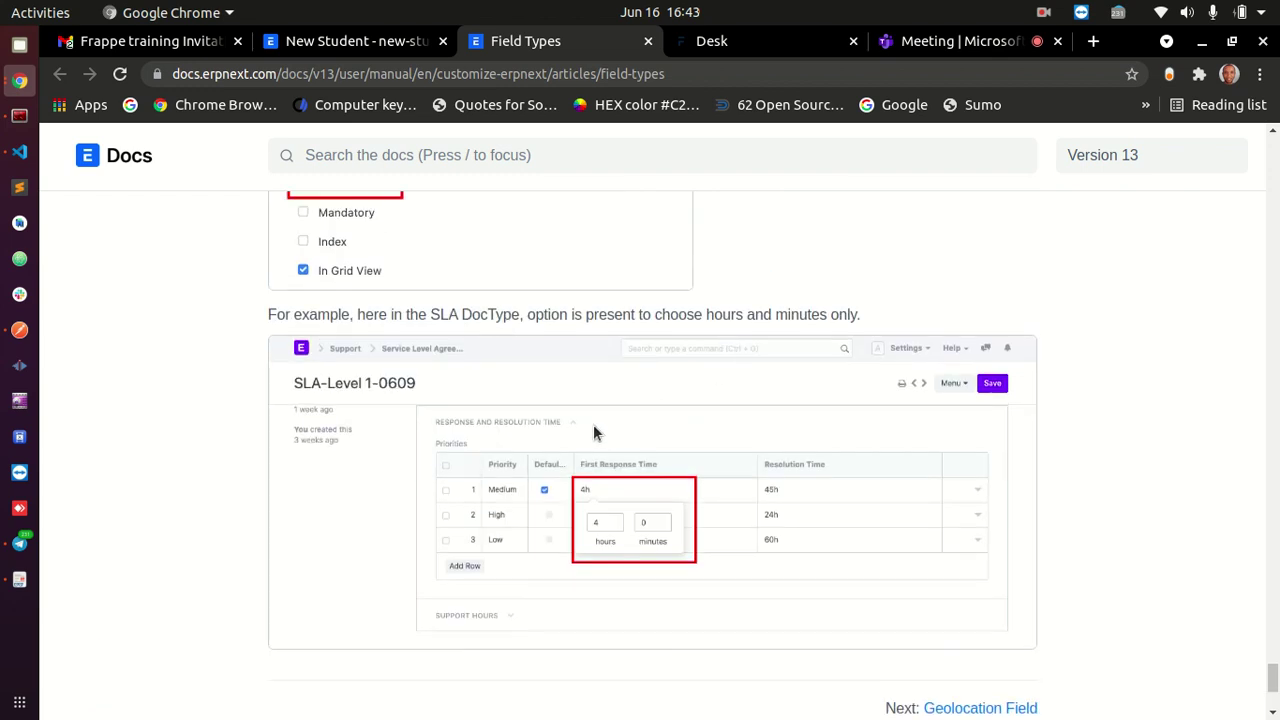
pyautogui.scroll(-3, 850, 390)
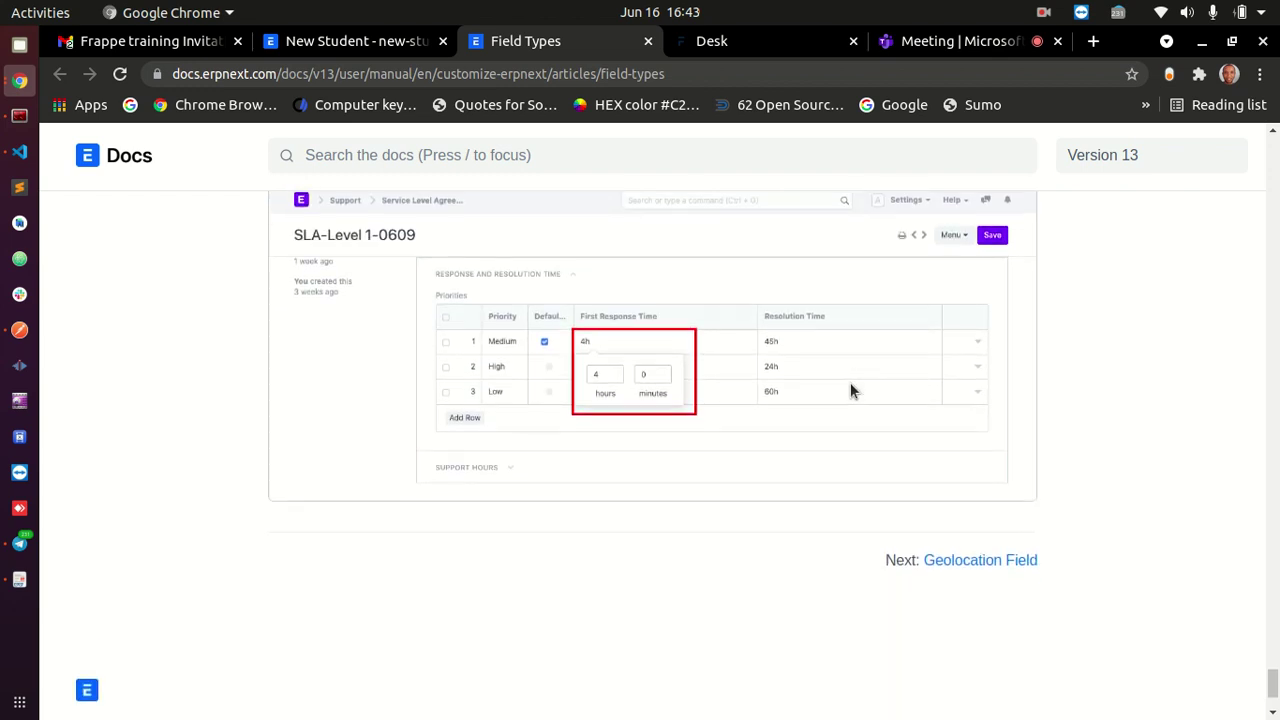
pyautogui.scroll(4, 850, 390)
pyautogui.scroll(1, 530, 446)
pyautogui.scroll(4, 898, 302)
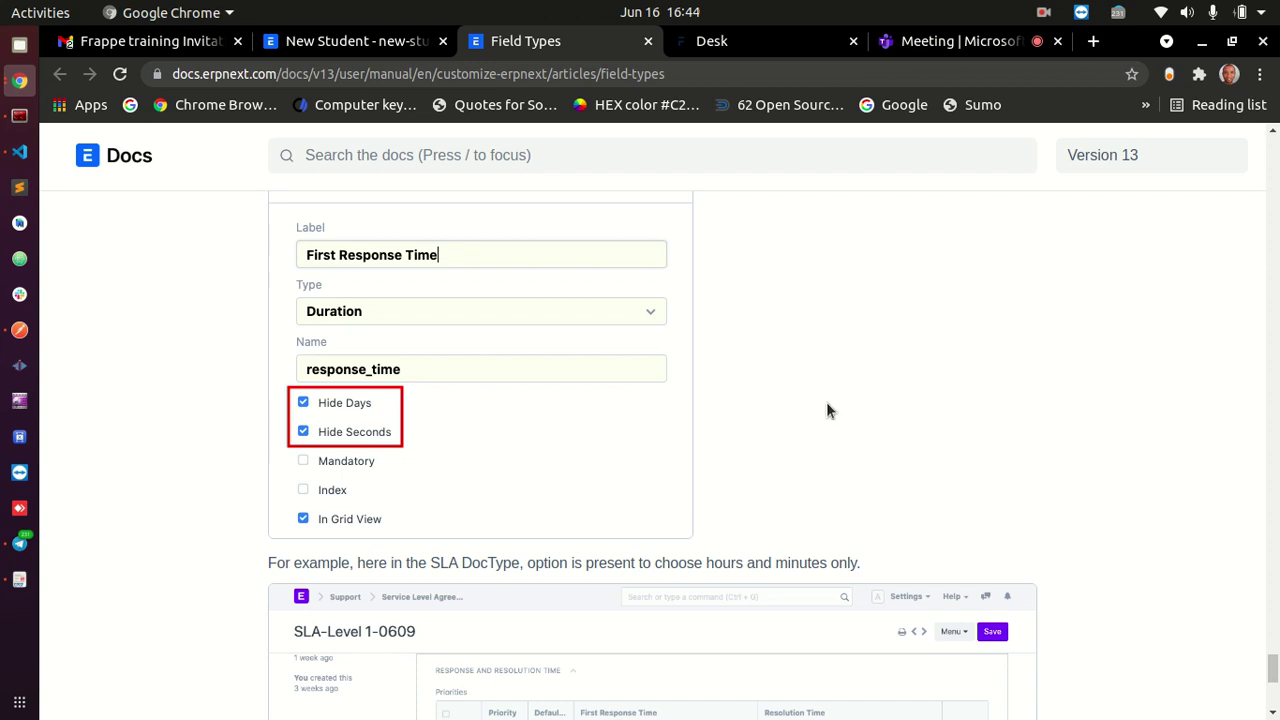
pyautogui.moveTo(1273, 668); pyautogui.dragTo(1276, 138)
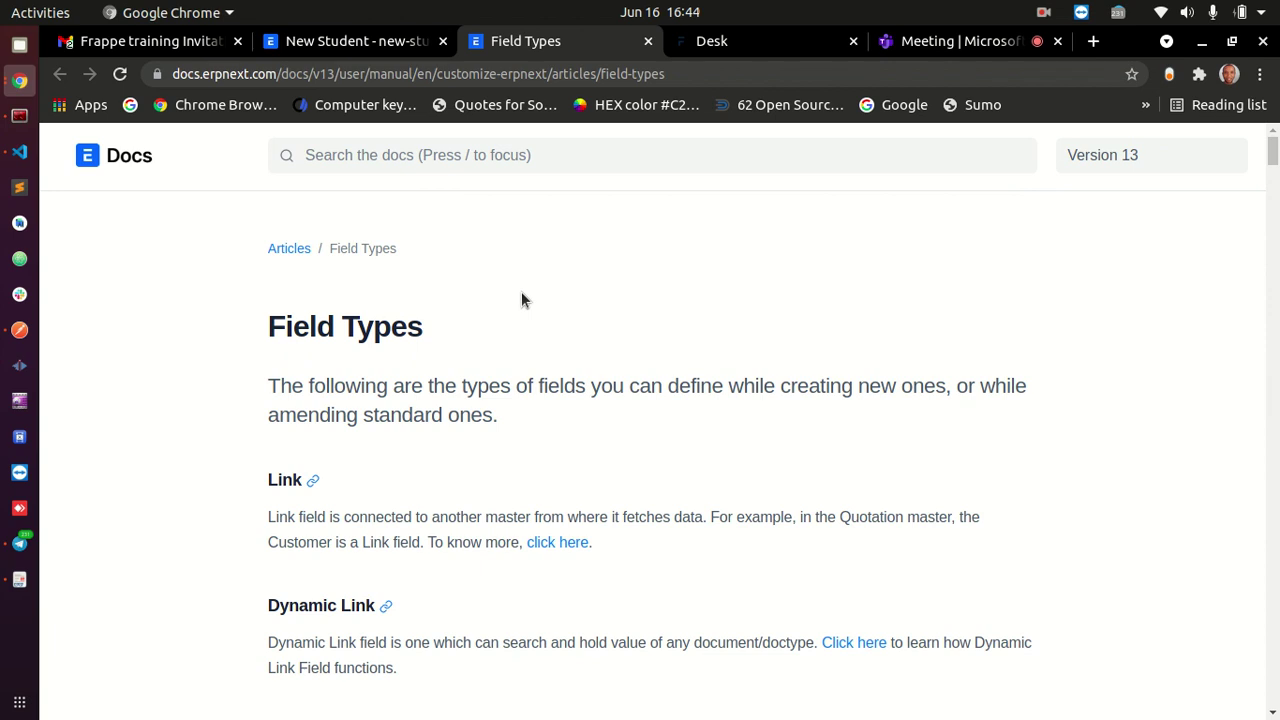
# - Check the Microsoft Teams meeting, and return to the Field Types documentation to highlight the Link heading
pyautogui.click(966, 42)
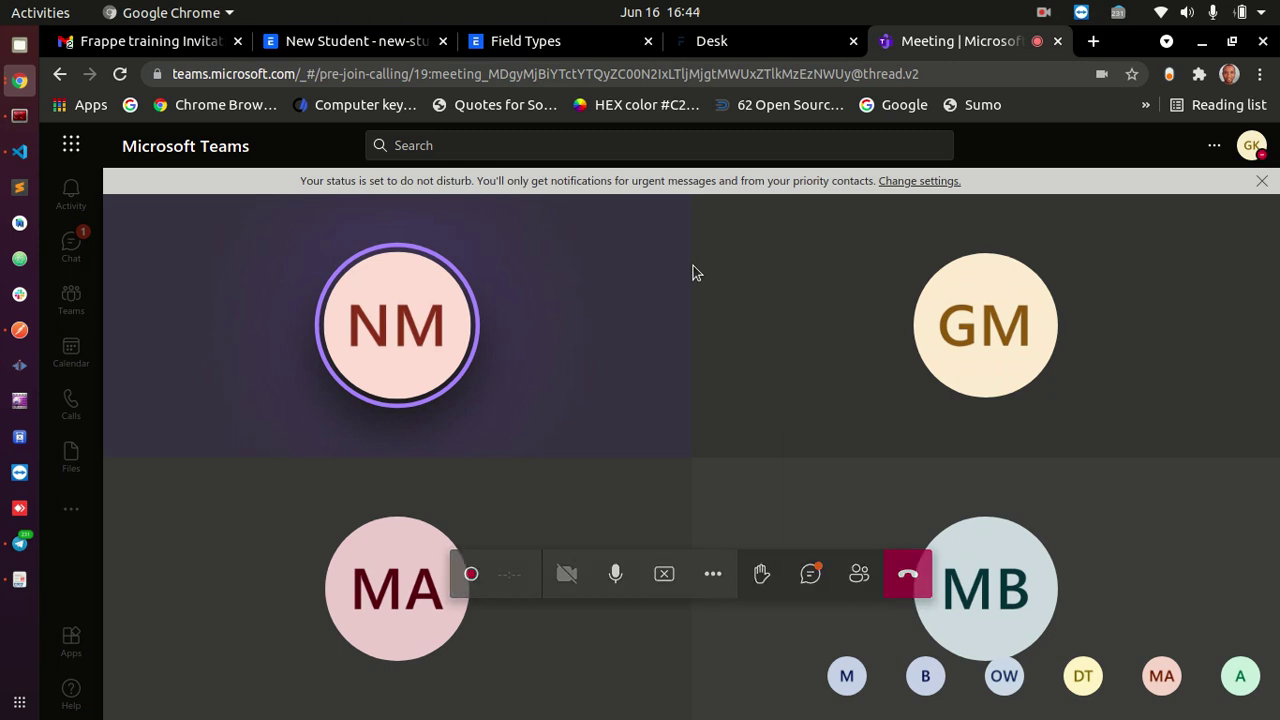
pyautogui.click(374, 42)
pyautogui.click(553, 48)
pyautogui.scroll(-4, 548, 370)
pyautogui.scroll(4, 425, 343)
pyautogui.scroll(-3, 365, 430)
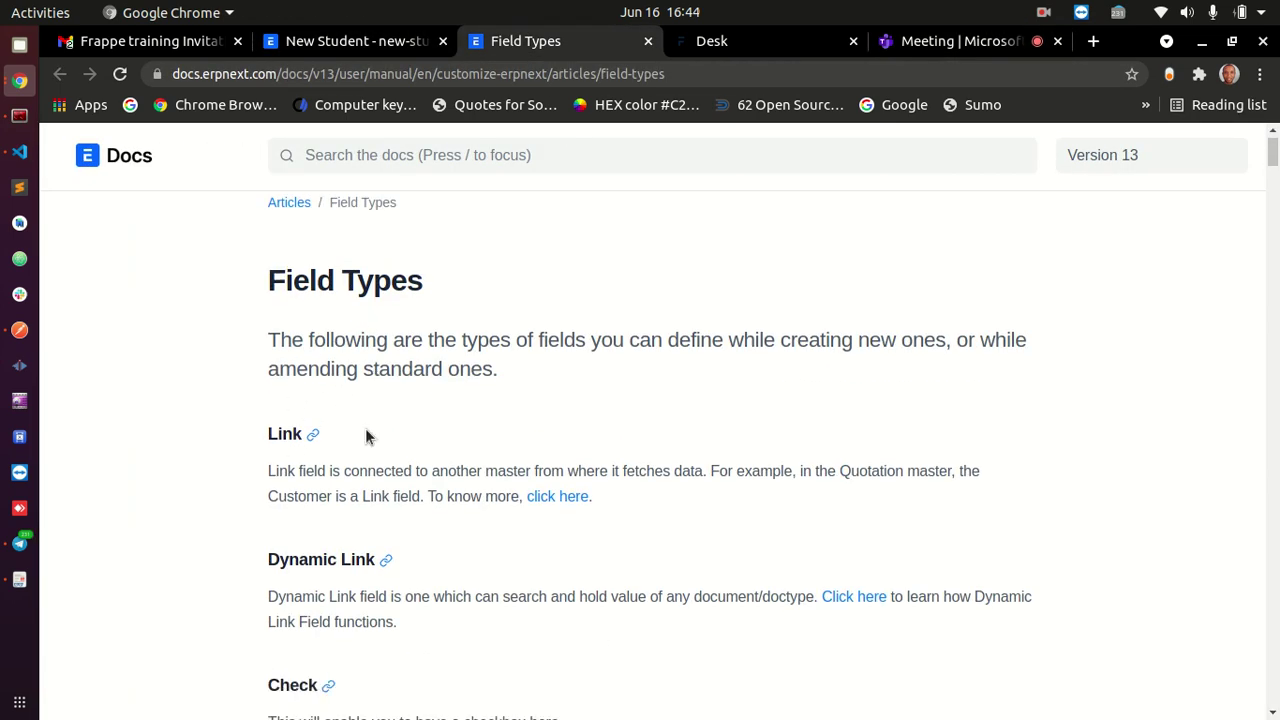
pyautogui.moveTo(266, 331); pyautogui.dragTo(303, 333)
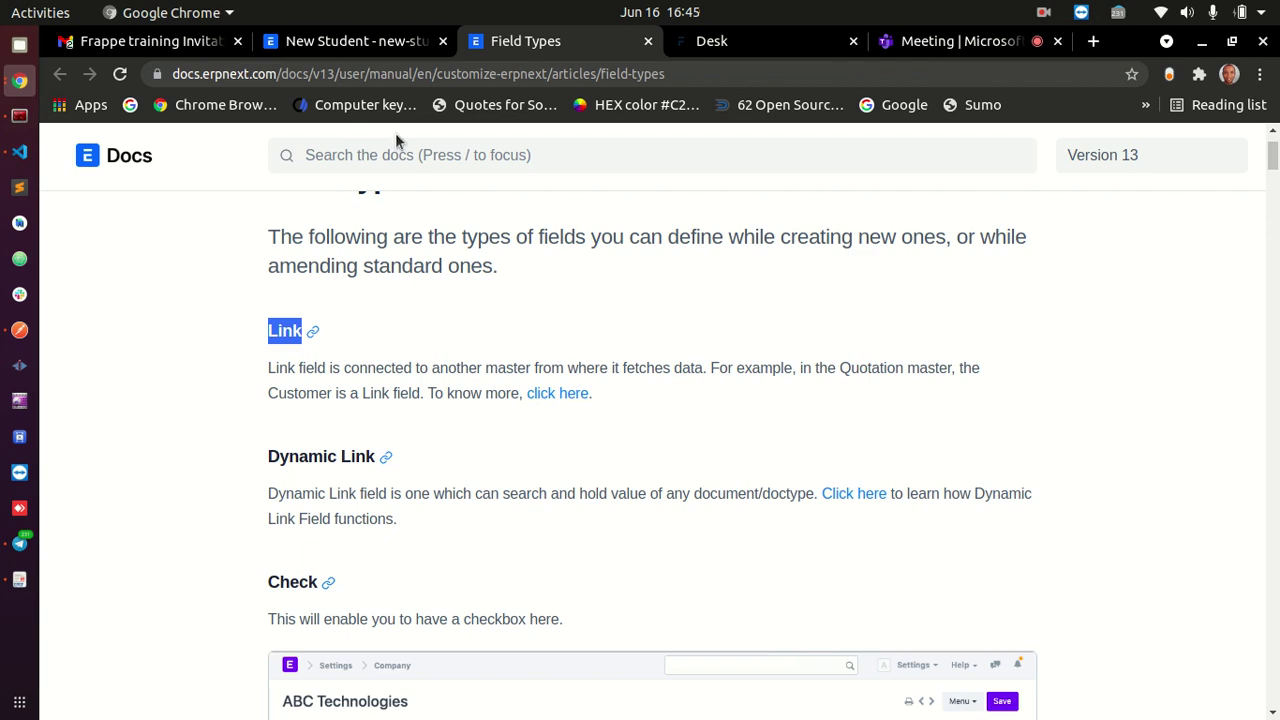
# - Switch to the New Student form and delete the empty row from the Guardians table
pyautogui.click(372, 42)
pyautogui.scroll(10, 538, 427)
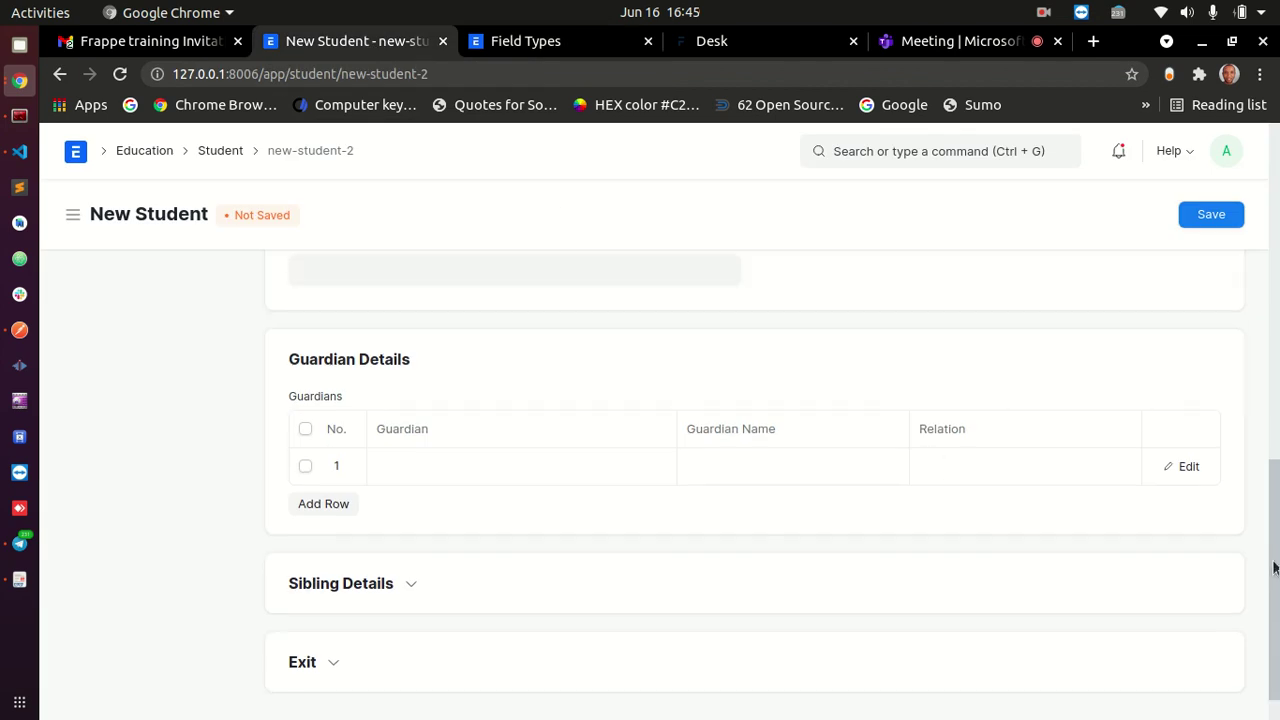
pyautogui.scroll(-7, 538, 427)
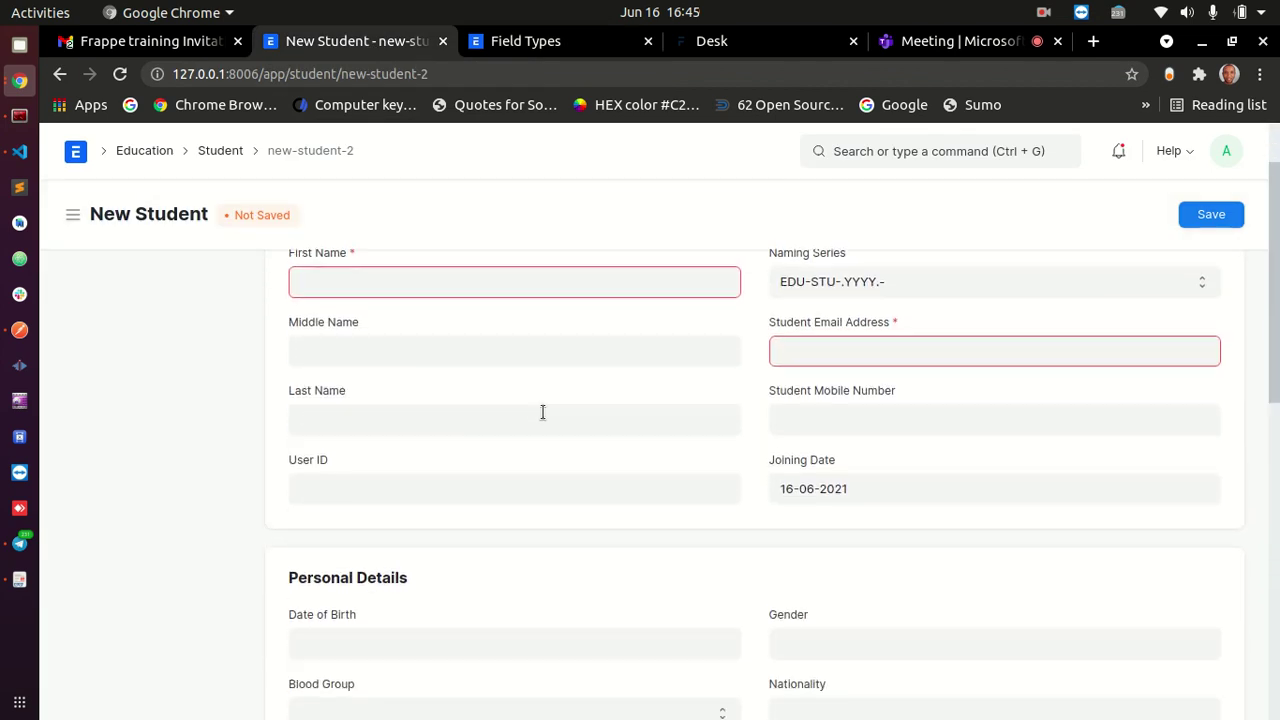
pyautogui.scroll(-4, 548, 416)
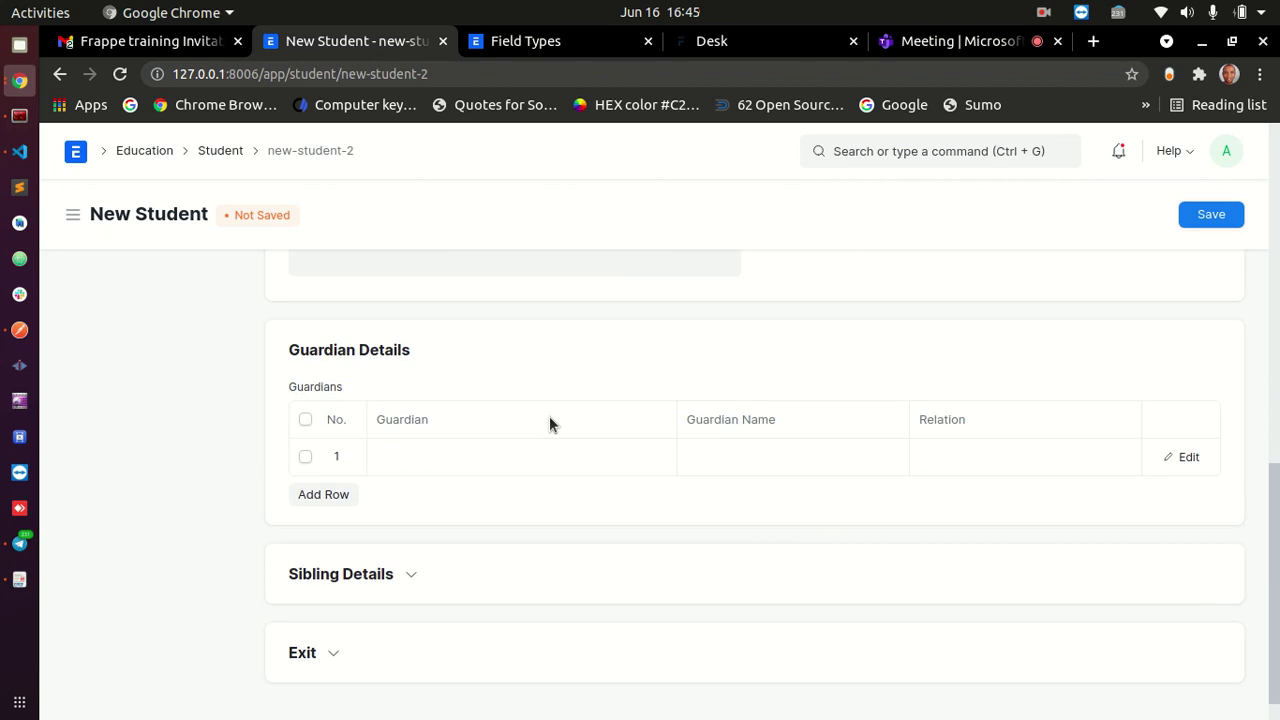
pyautogui.click(306, 418)
pyautogui.click(316, 456)
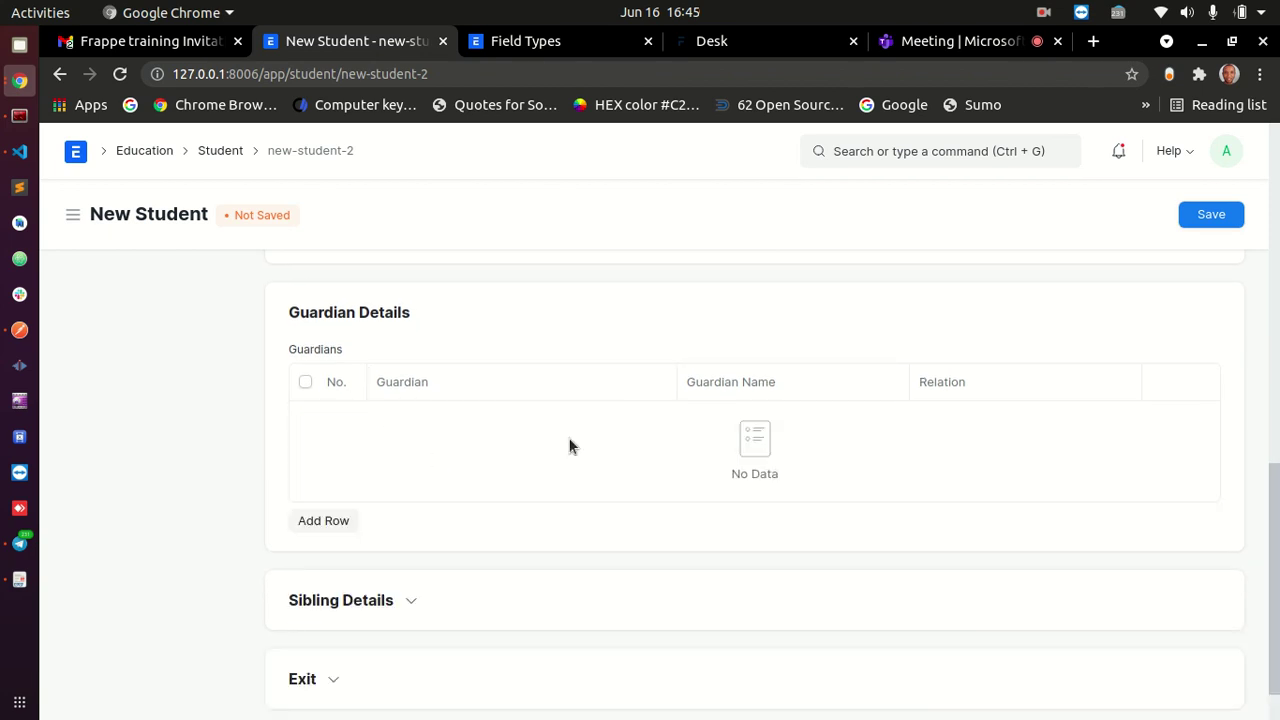
# - Expand the Sibling Details section of the New Student form and examine its Siblings table
pyautogui.scroll(-1, 609, 431)
pyautogui.click(490, 544)
pyautogui.scroll(-2, 534, 550)
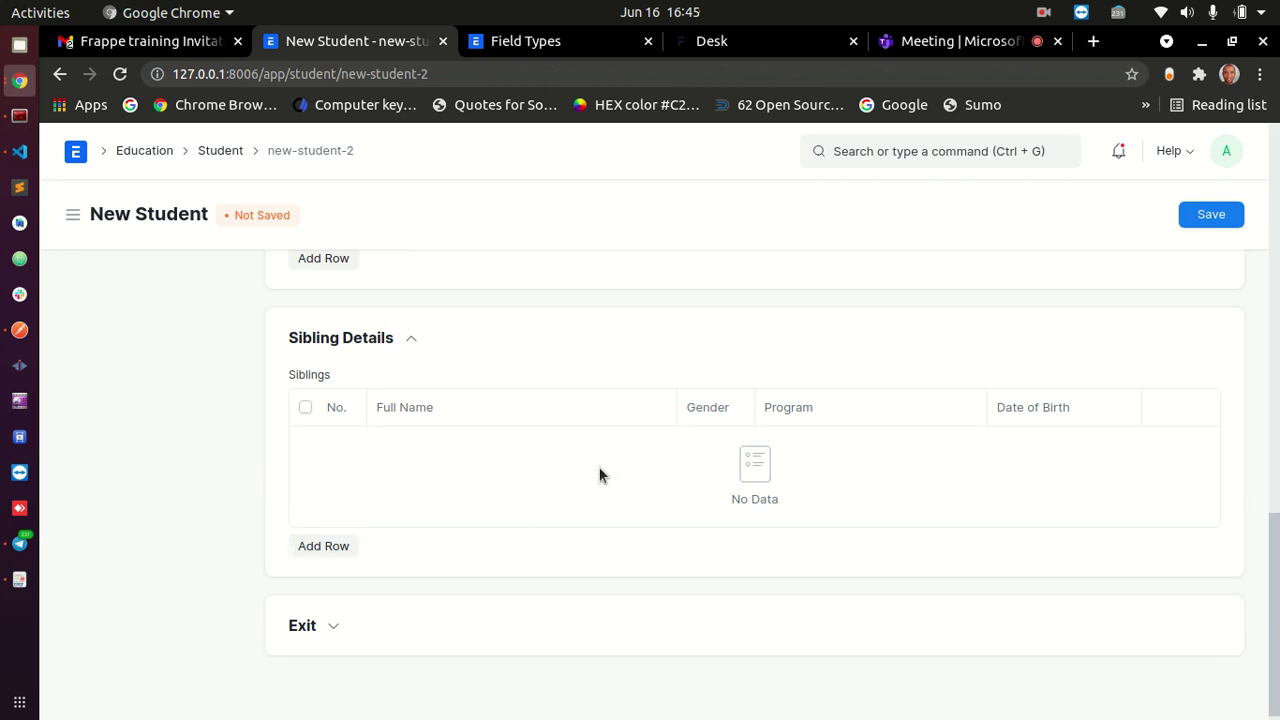
pyautogui.scroll(15, 600, 474)
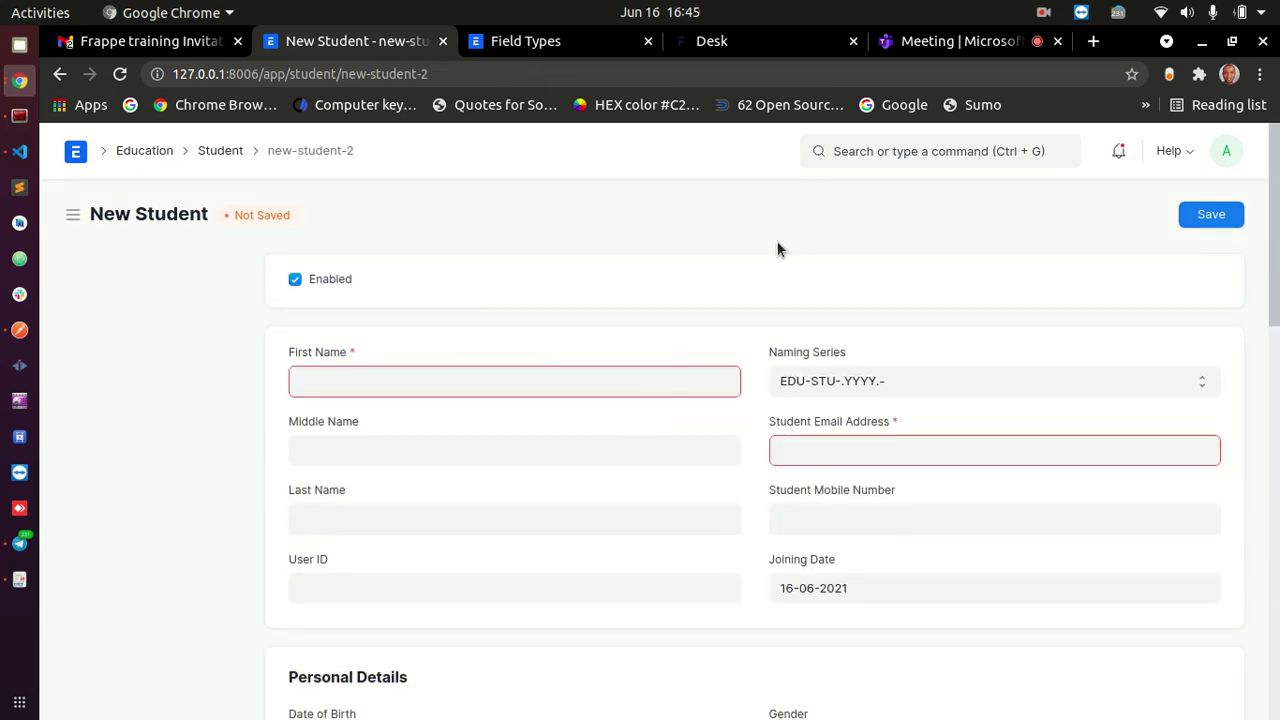
# - Add a row to the Guardians table of the New Student form and enter "check" in its Guardian field
pyautogui.click(545, 45)
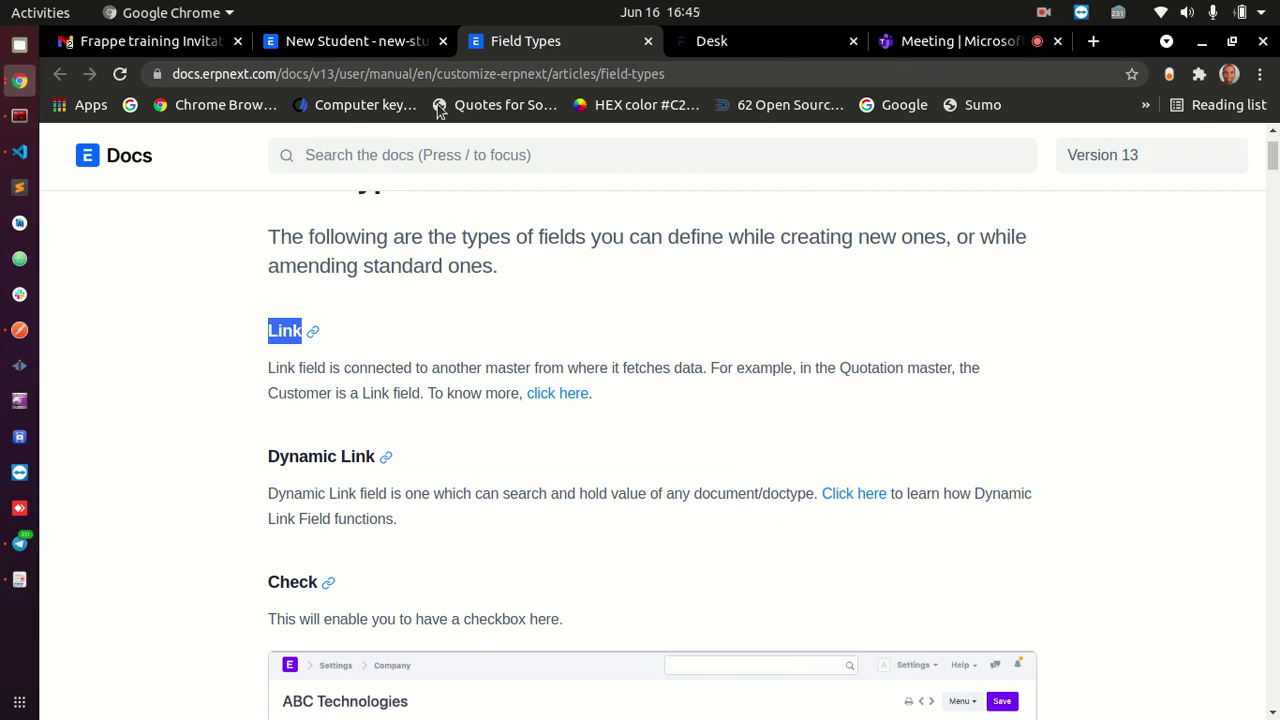
pyautogui.click(395, 45)
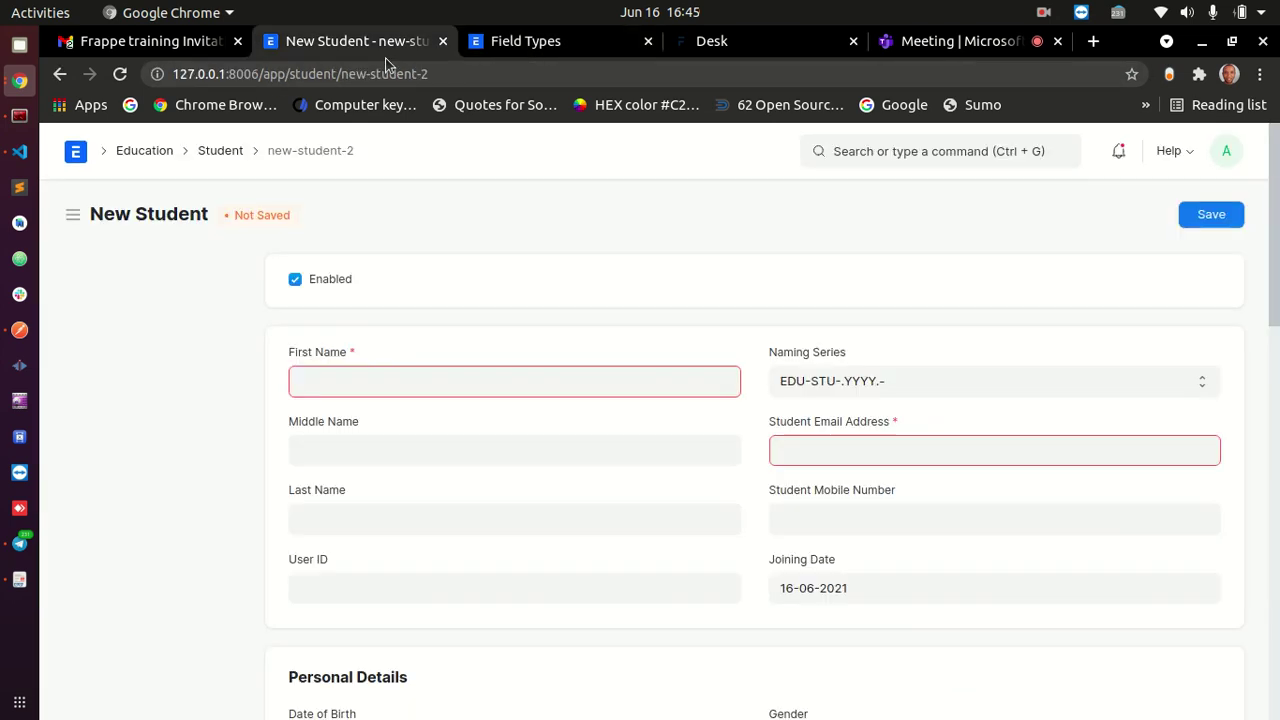
pyautogui.scroll(-2, 740, 360)
pyautogui.scroll(-1, 738, 365)
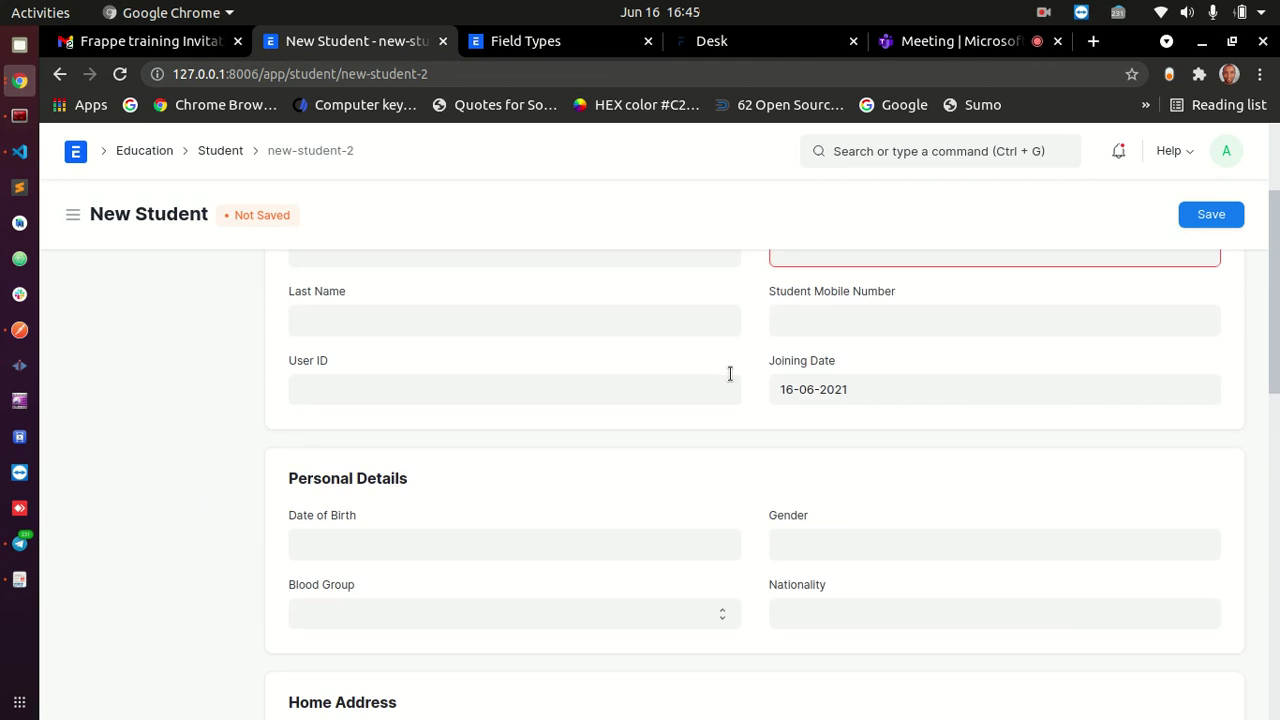
pyautogui.scroll(3, 731, 374)
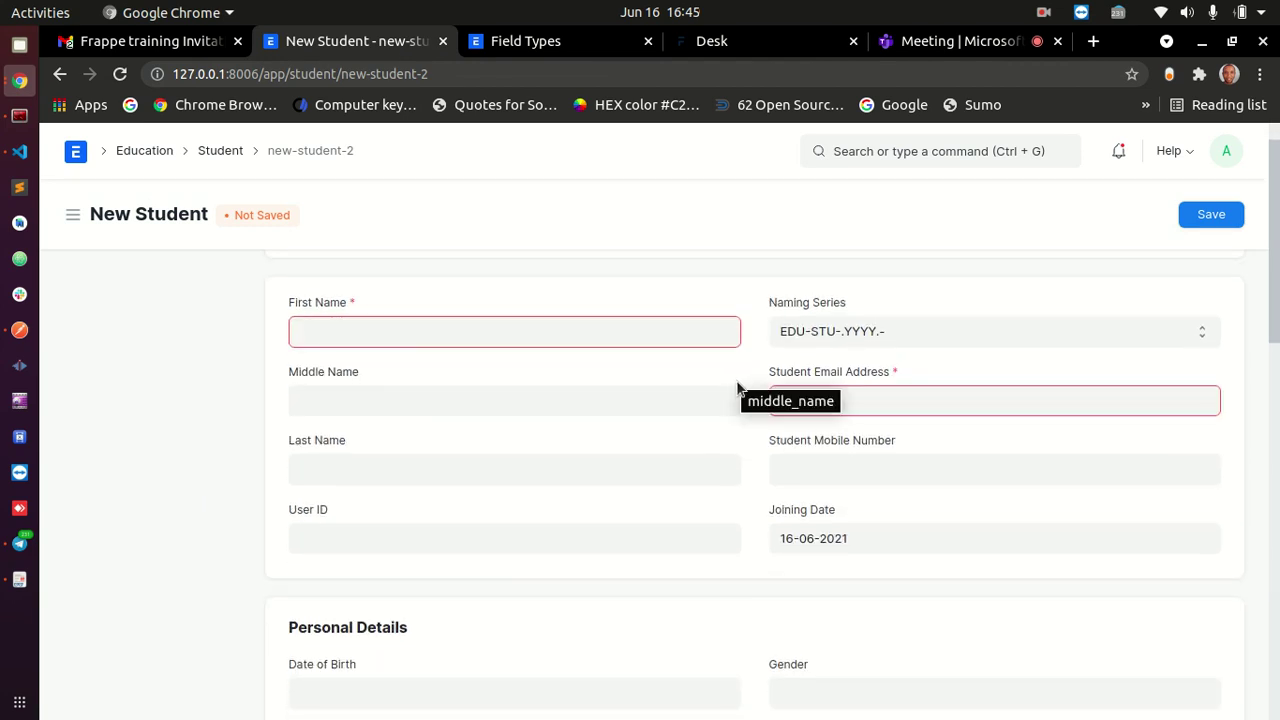
pyautogui.scroll(-5, 745, 420)
pyautogui.scroll(1, 744, 425)
pyautogui.scroll(-4, 744, 424)
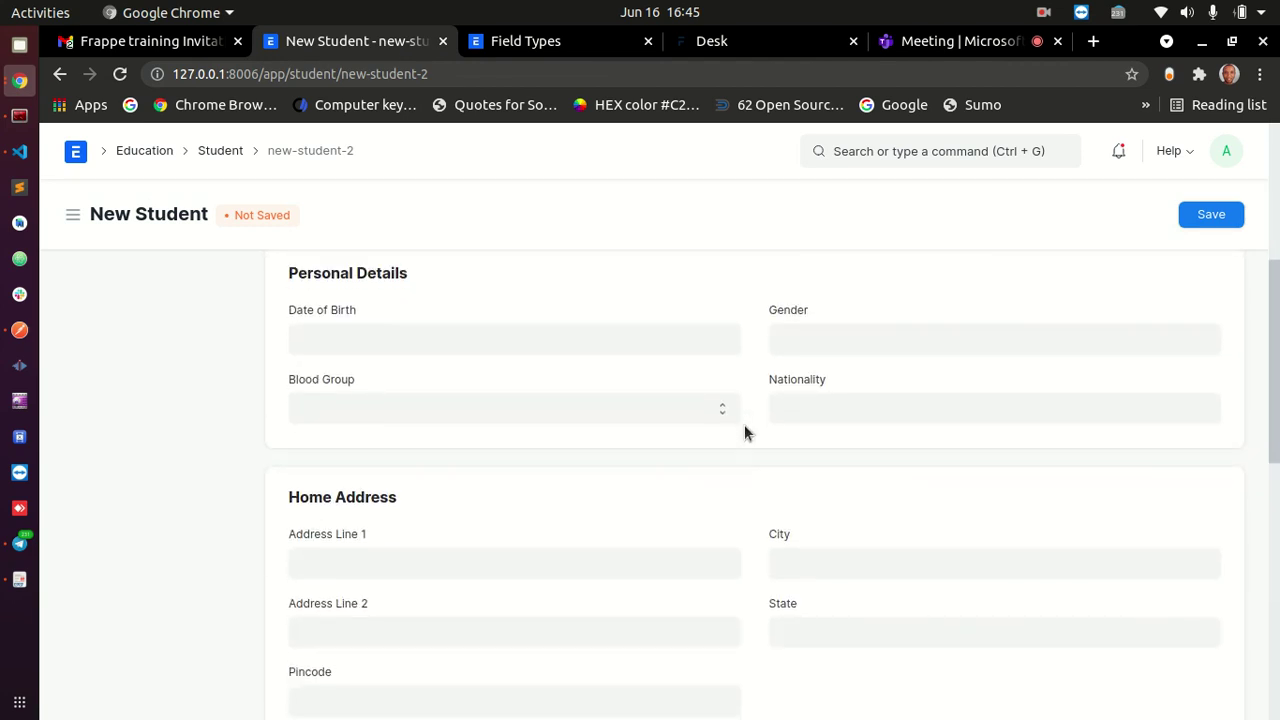
pyautogui.click(340, 558)
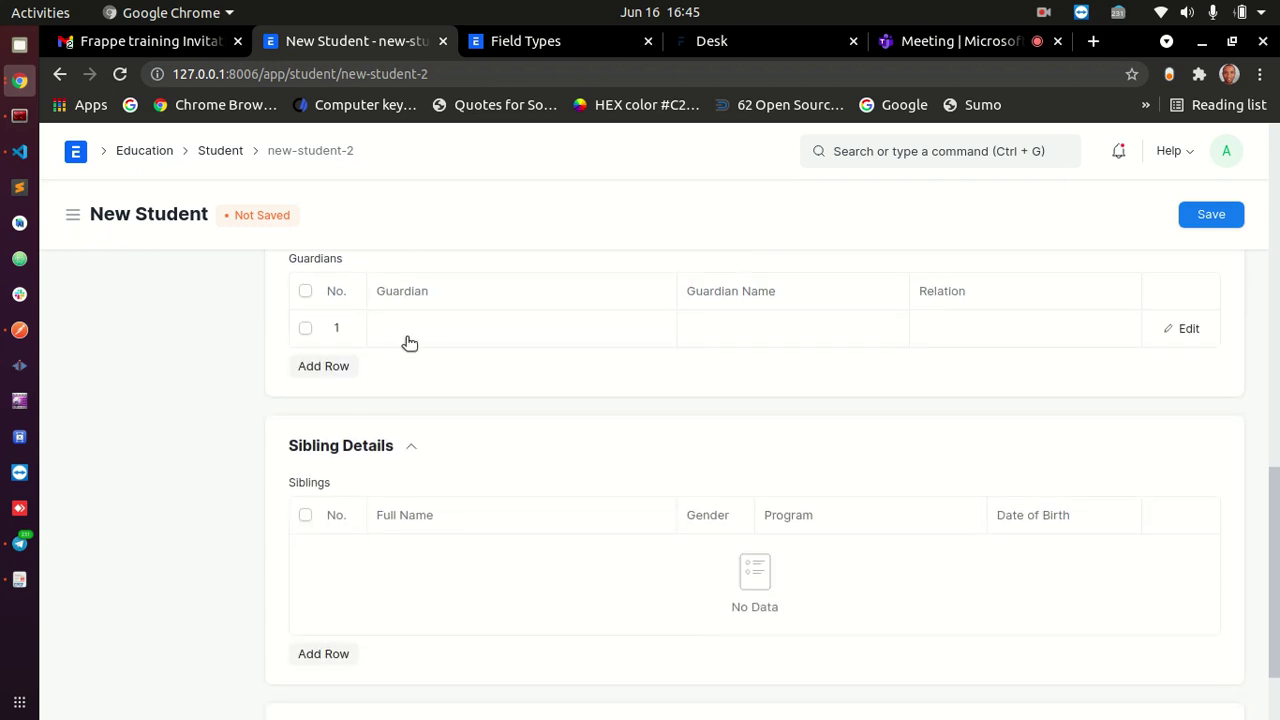
pyautogui.click(469, 378)
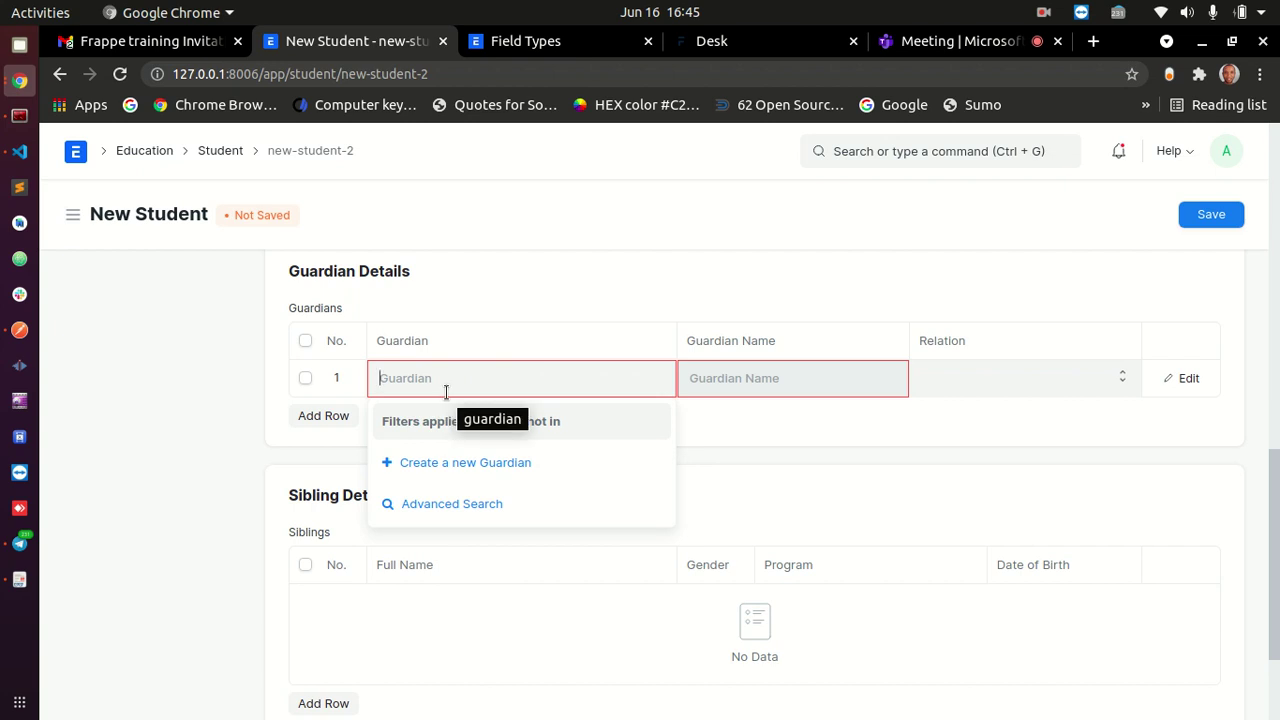
pyautogui.write('check')
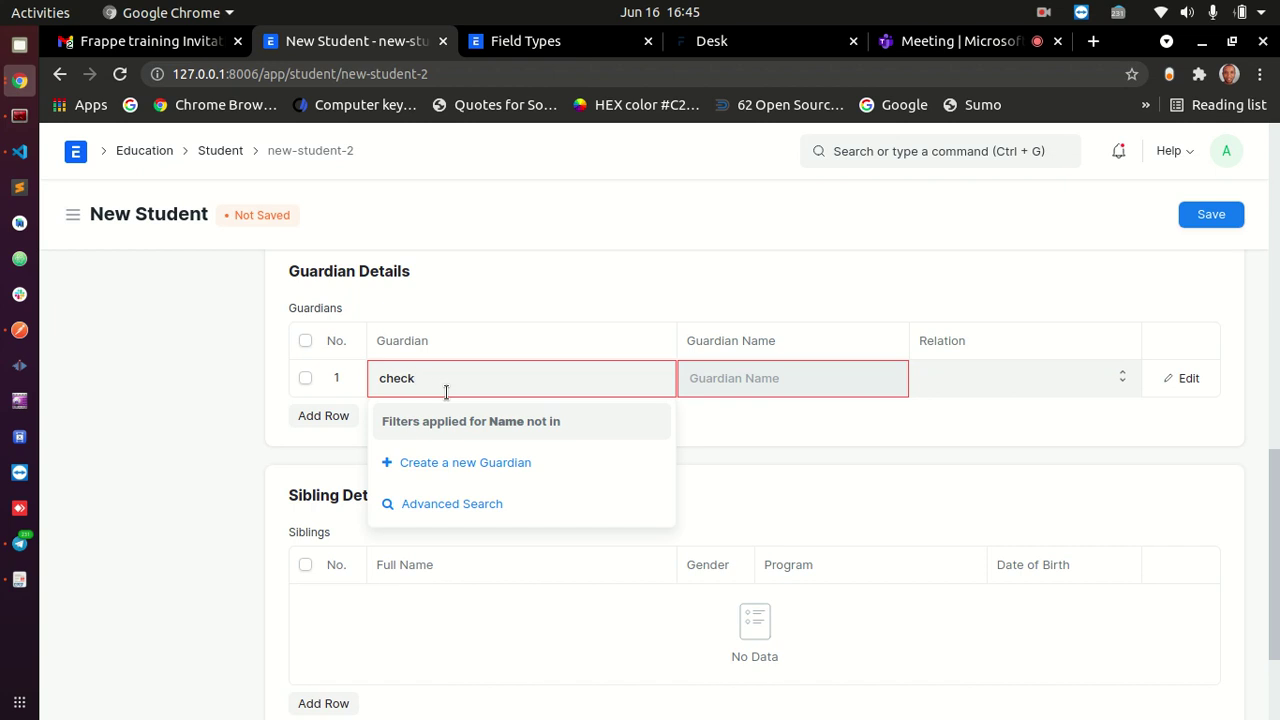
# - Clear the Guardian entry and delete the row from the Guardians table
pyautogui.doubleClick(384, 376)
pyautogui.press('BackSpace')
pyautogui.click(306, 379)
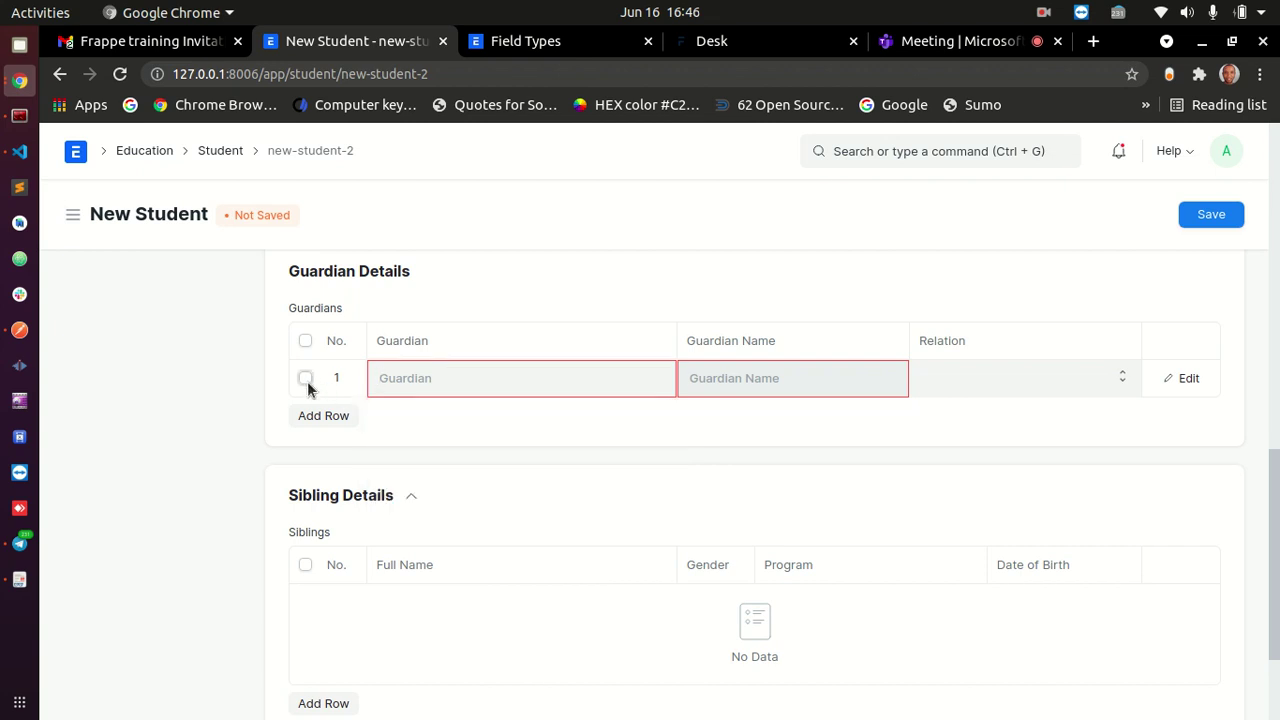
pyautogui.click(316, 416)
pyautogui.scroll(2, 546, 359)
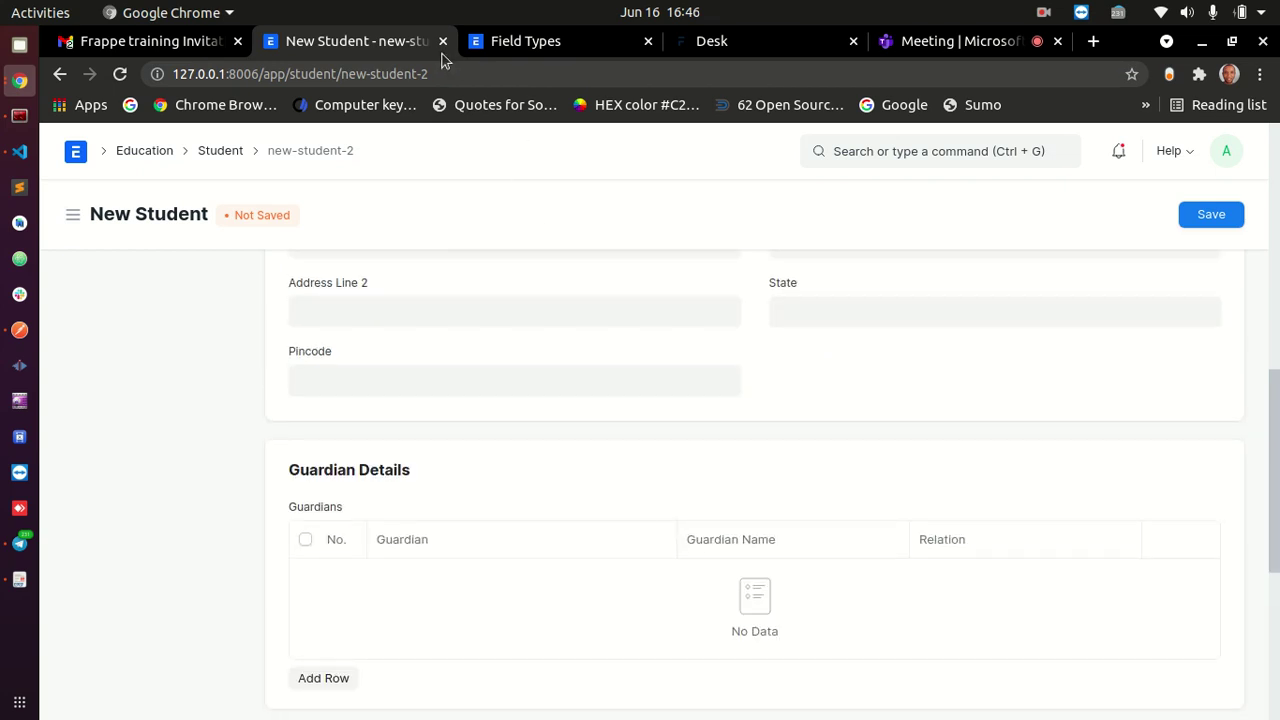
# - Switch to the Files application, open the opt/bench folder on the computer, and maximize the window
pyautogui.click(931, 45)
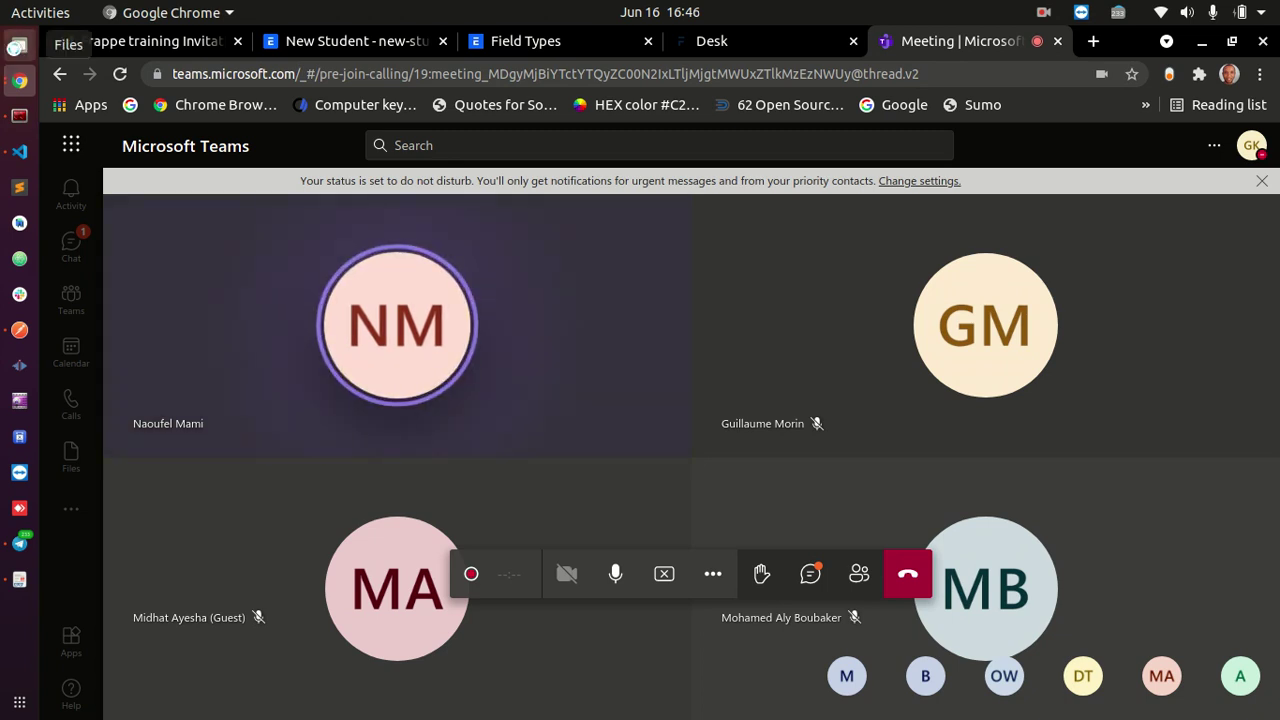
pyautogui.click(19, 44)
pyautogui.moveTo(531, 113); pyautogui.dragTo(704, 188)
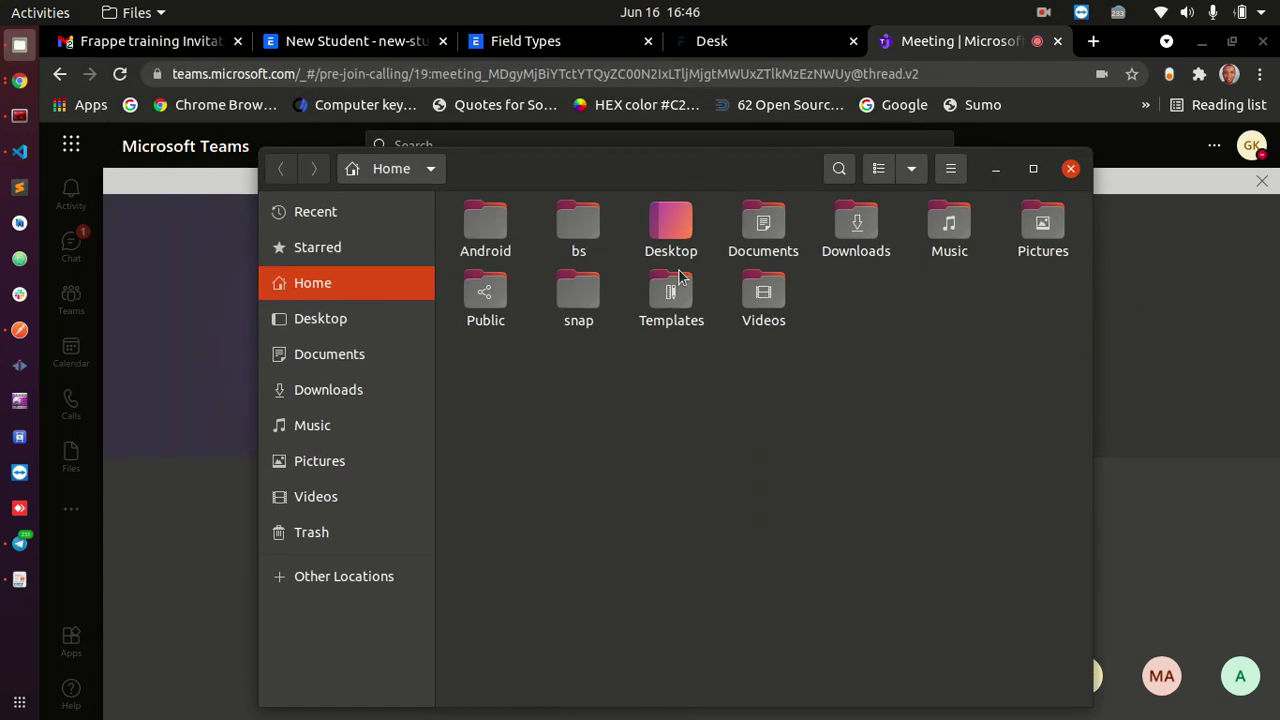
pyautogui.click(334, 577)
pyautogui.click(517, 240)
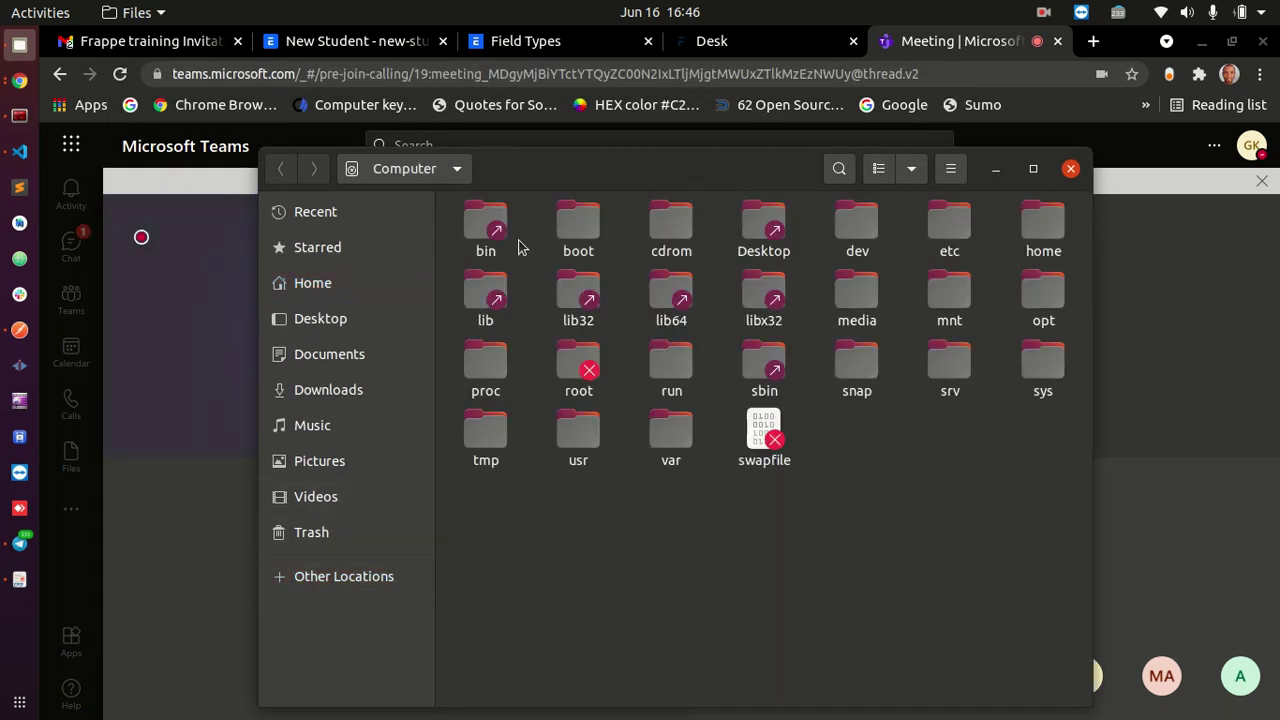
pyautogui.click(1048, 295)
pyautogui.doubleClick(1048, 295)
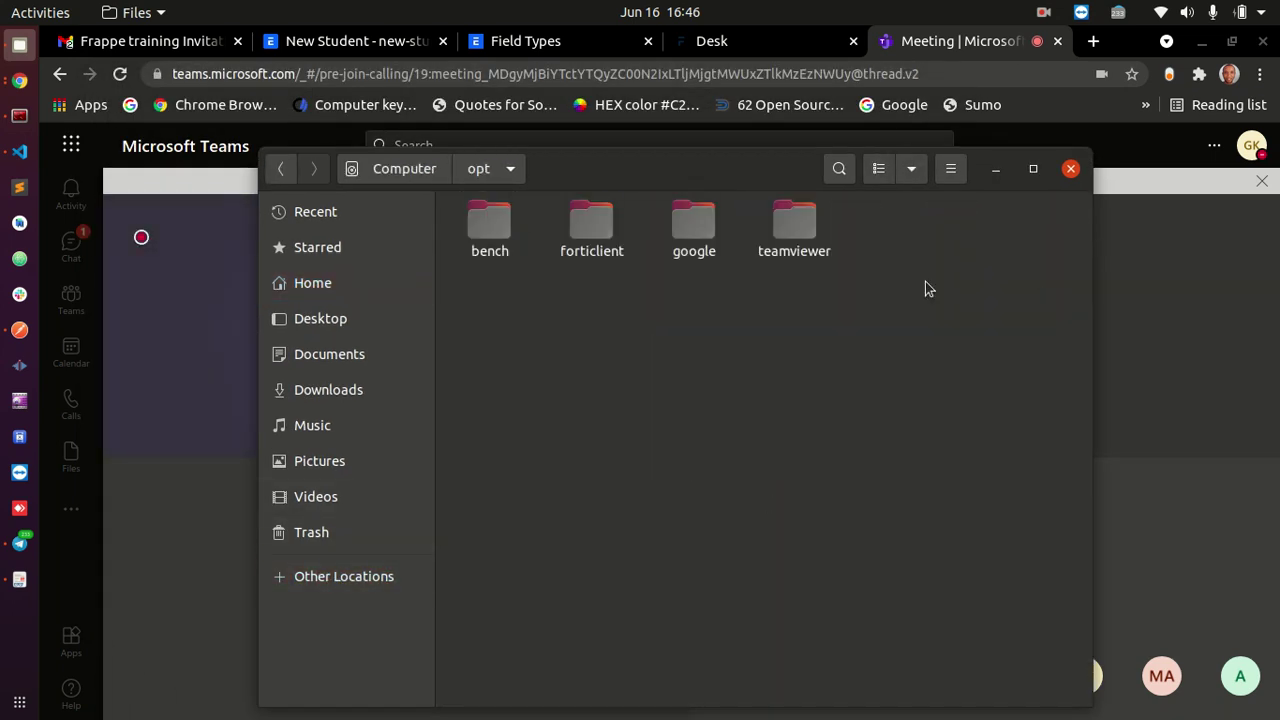
pyautogui.doubleClick(500, 240)
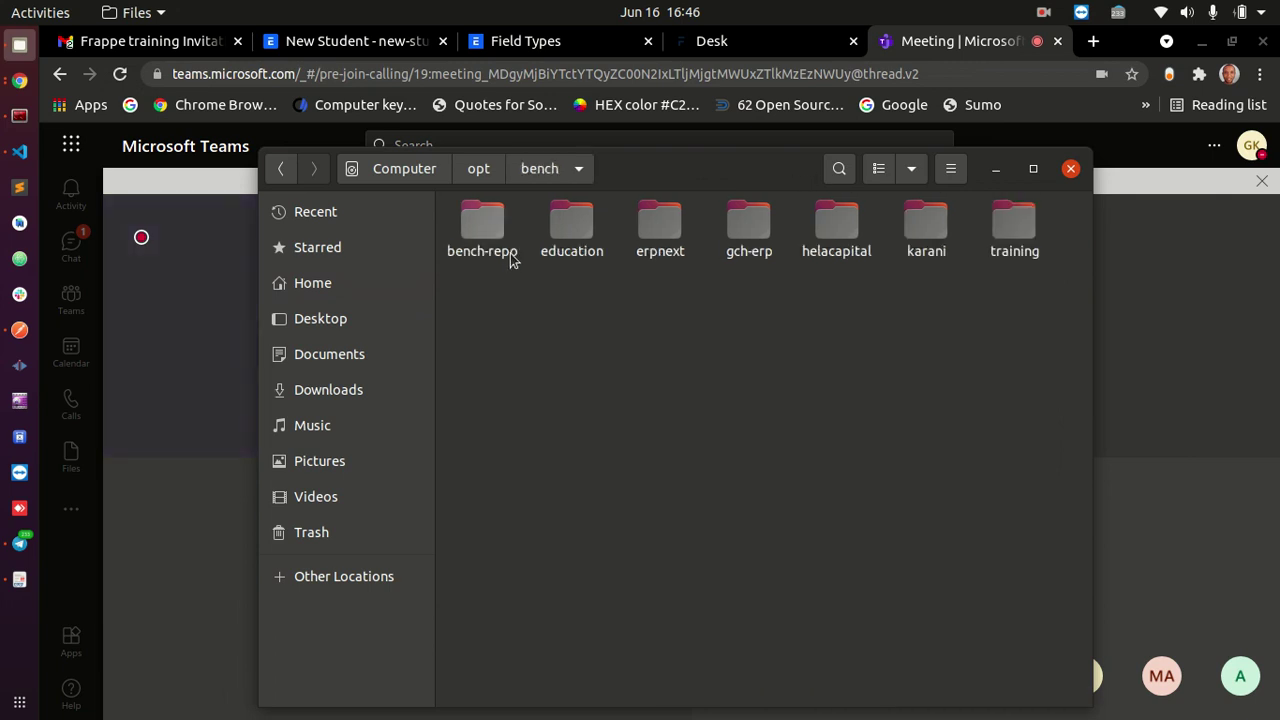
pyautogui.click(1033, 170)
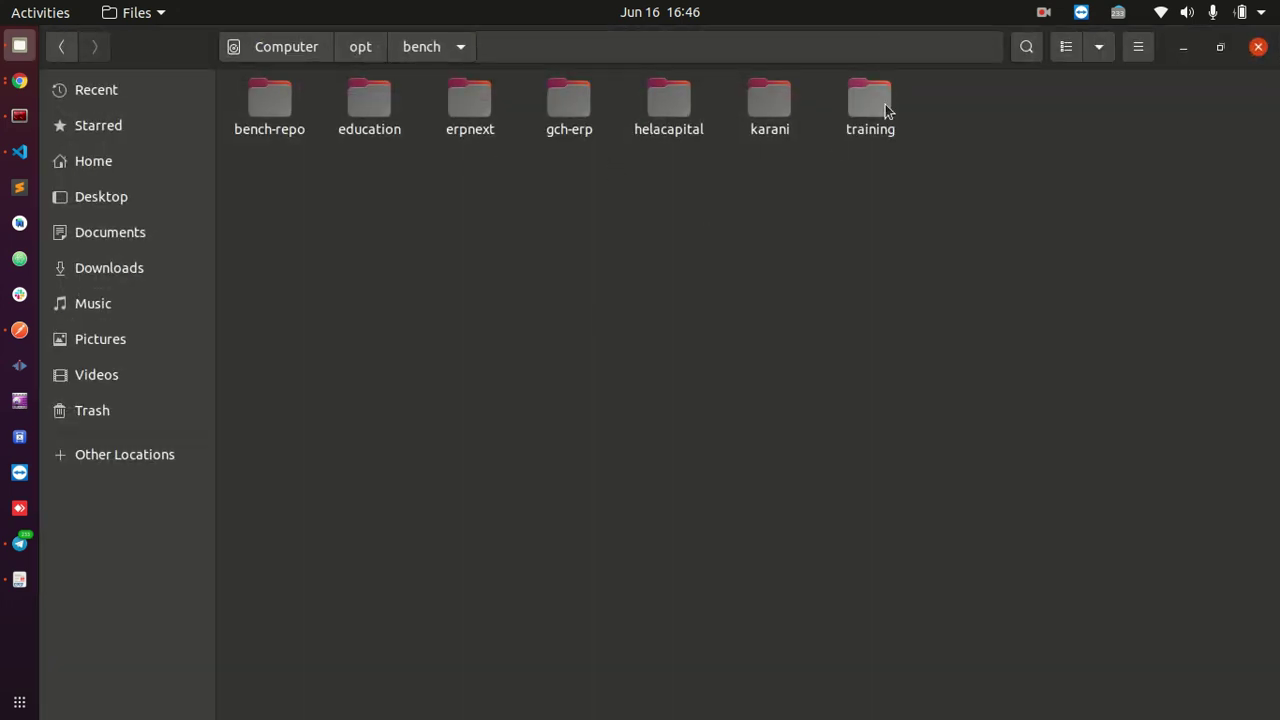
# - Select the bench folders from education to training, and close the file manager
pyautogui.moveTo(956, 158); pyautogui.dragTo(342, 105)
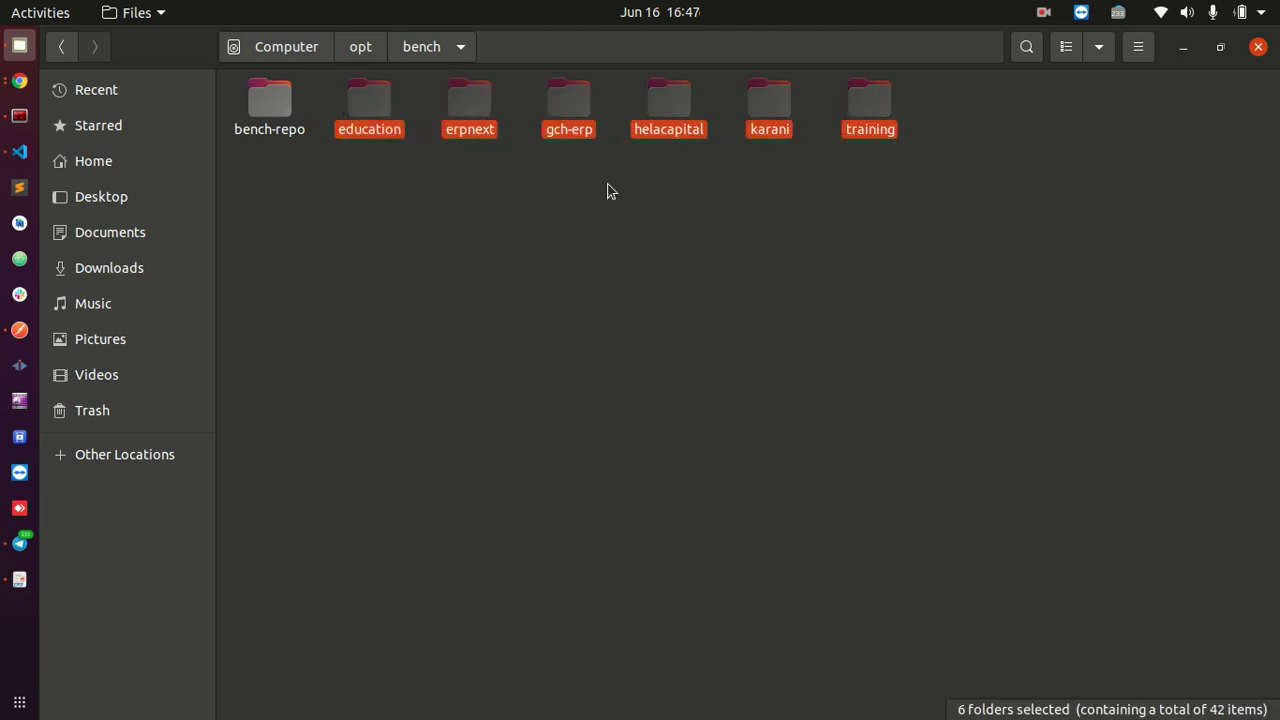
pyautogui.click(1255, 47)
pyautogui.moveTo(571, 329)
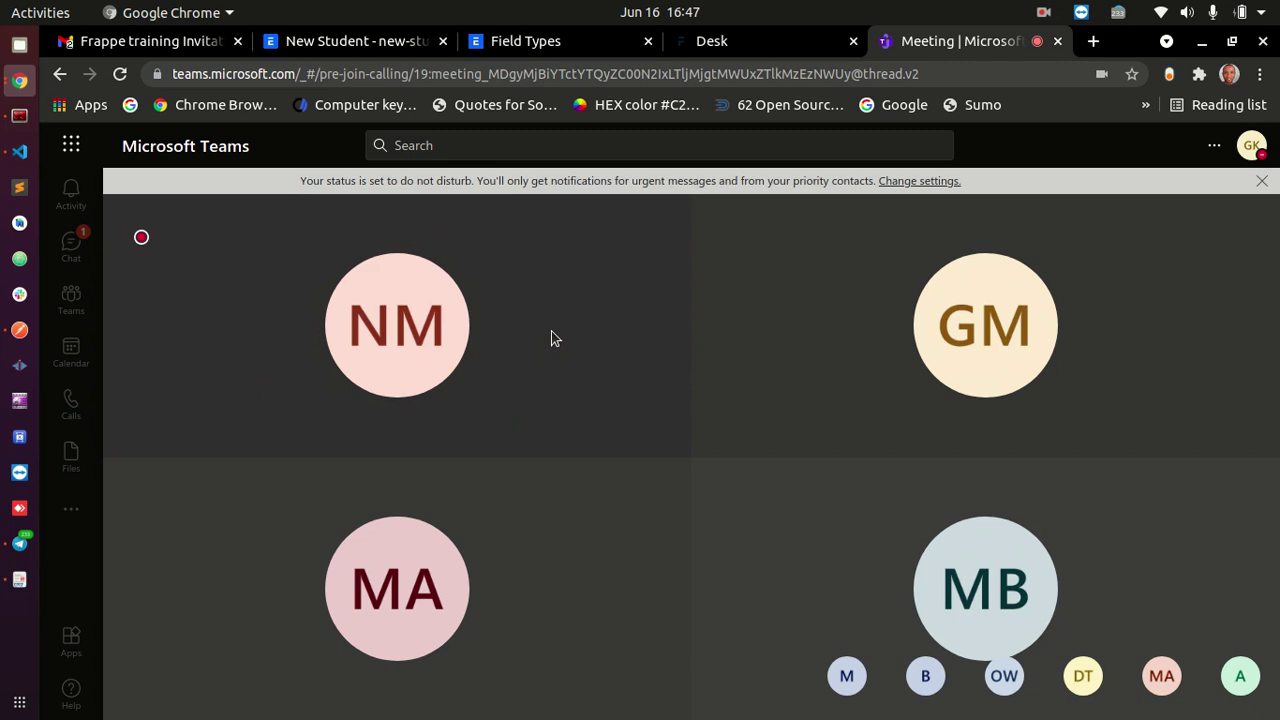
# - Return to the Field Types documentation and select the article's full web address
pyautogui.click(525, 41)
pyautogui.scroll(3, 445, 328)
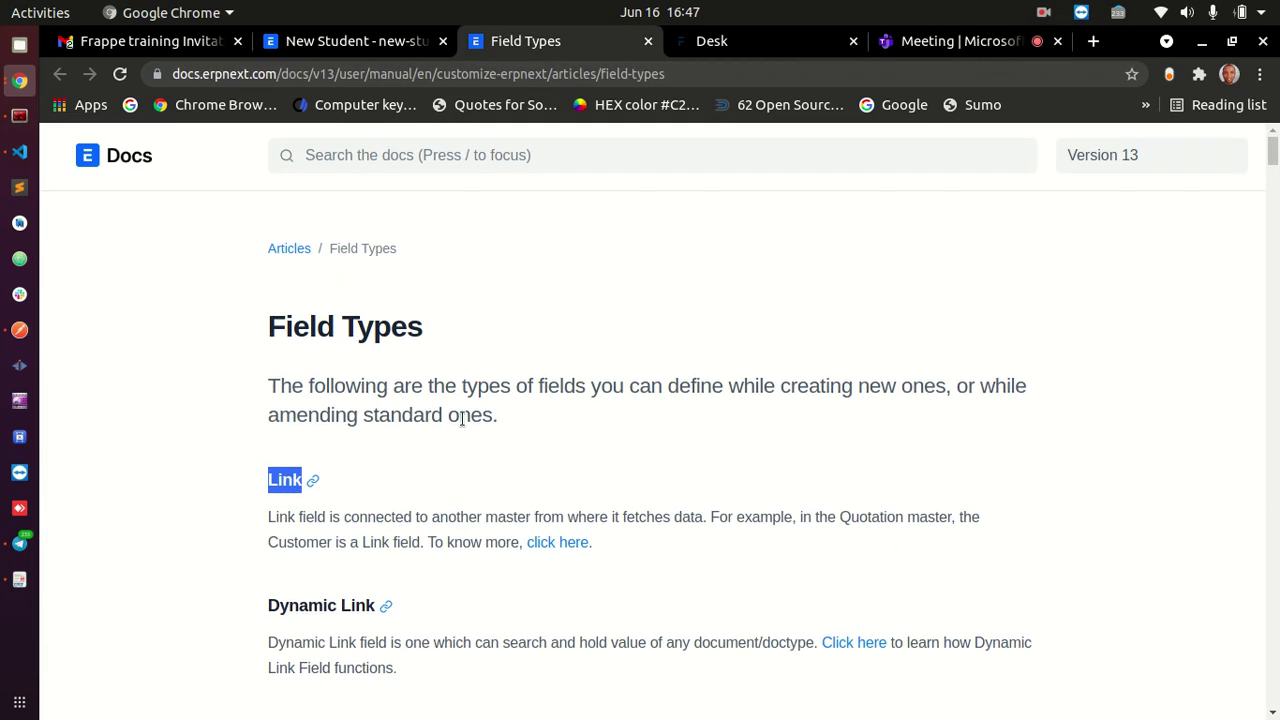
pyautogui.click(470, 393)
pyautogui.doubleClick(470, 390)
pyautogui.click(425, 72)
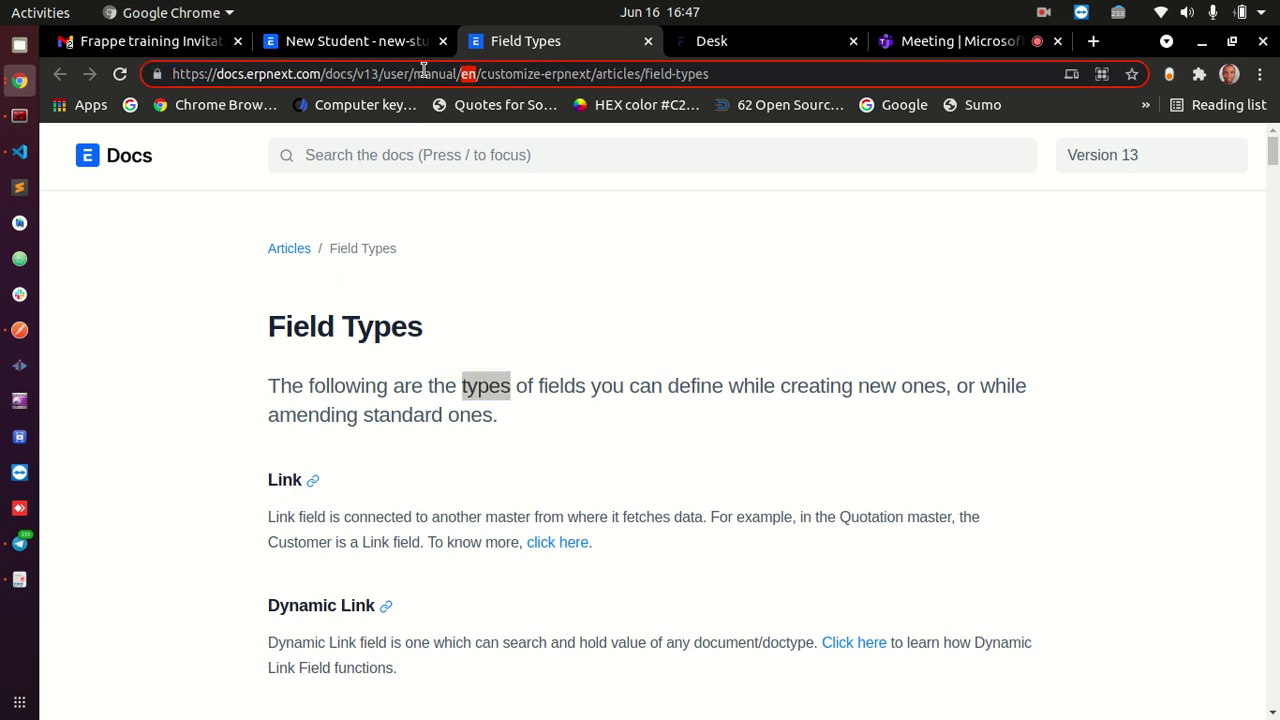
# - Examine the field types listed in the article, starting with Link, Dynamic Link, Check and Select, and return to its beginning
pyautogui.scroll(-4, 440, 423)
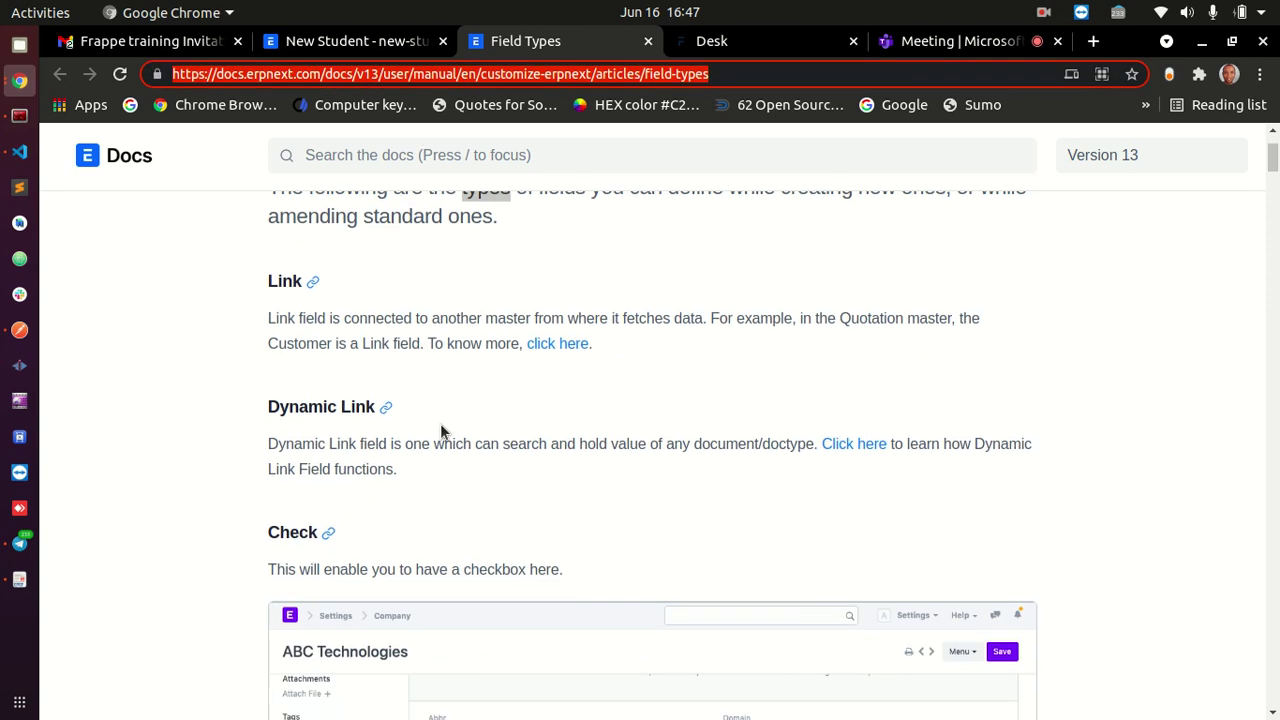
pyautogui.scroll(-12, 515, 400)
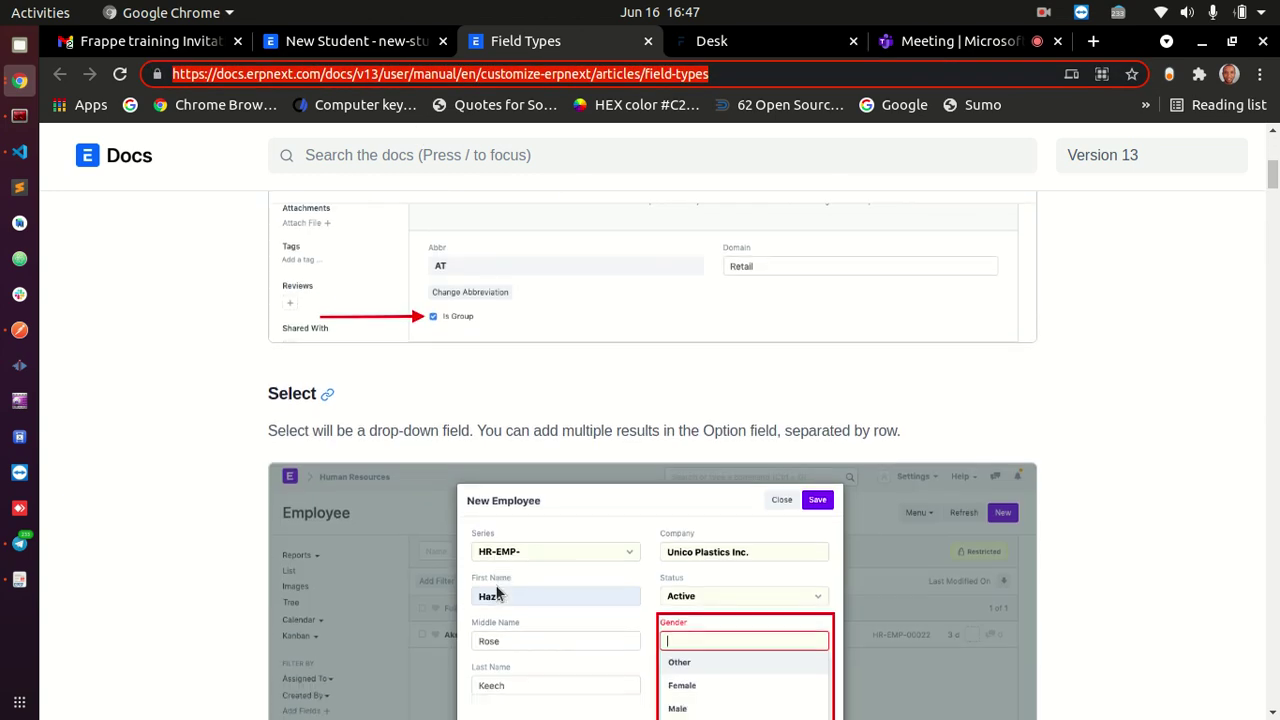
pyautogui.scroll(11, 501, 582)
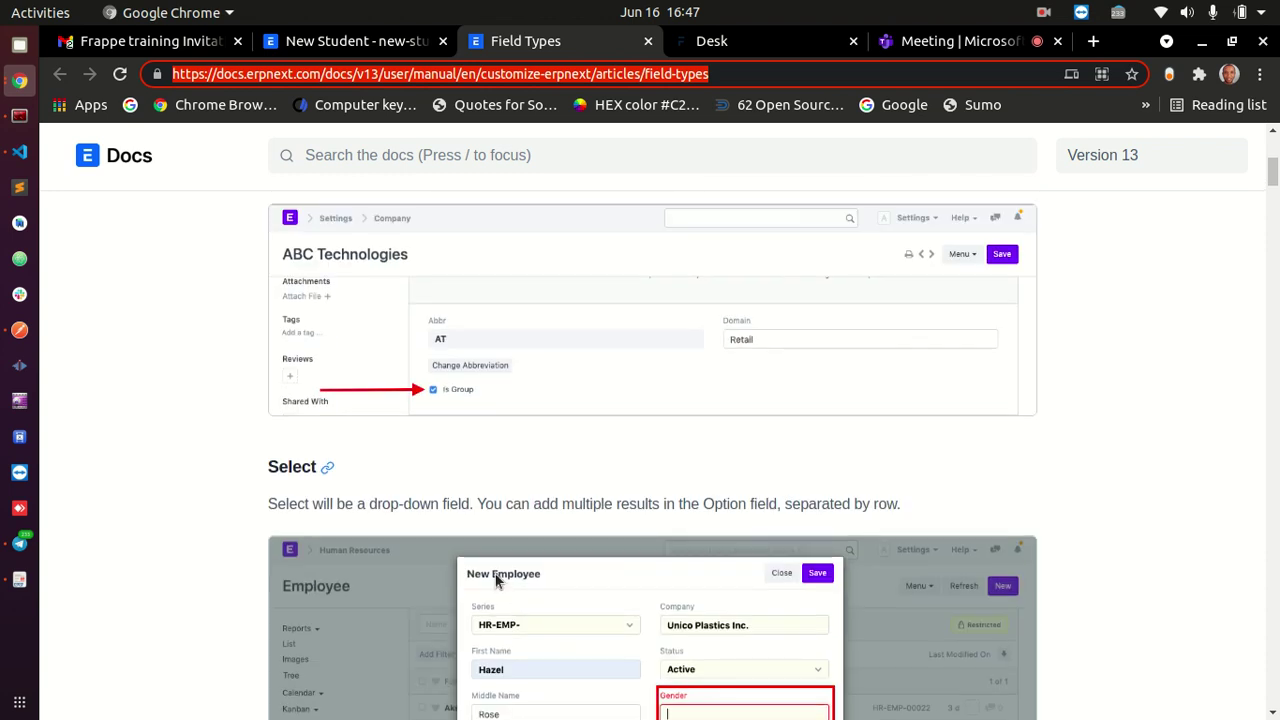
pyautogui.scroll(4, 497, 575)
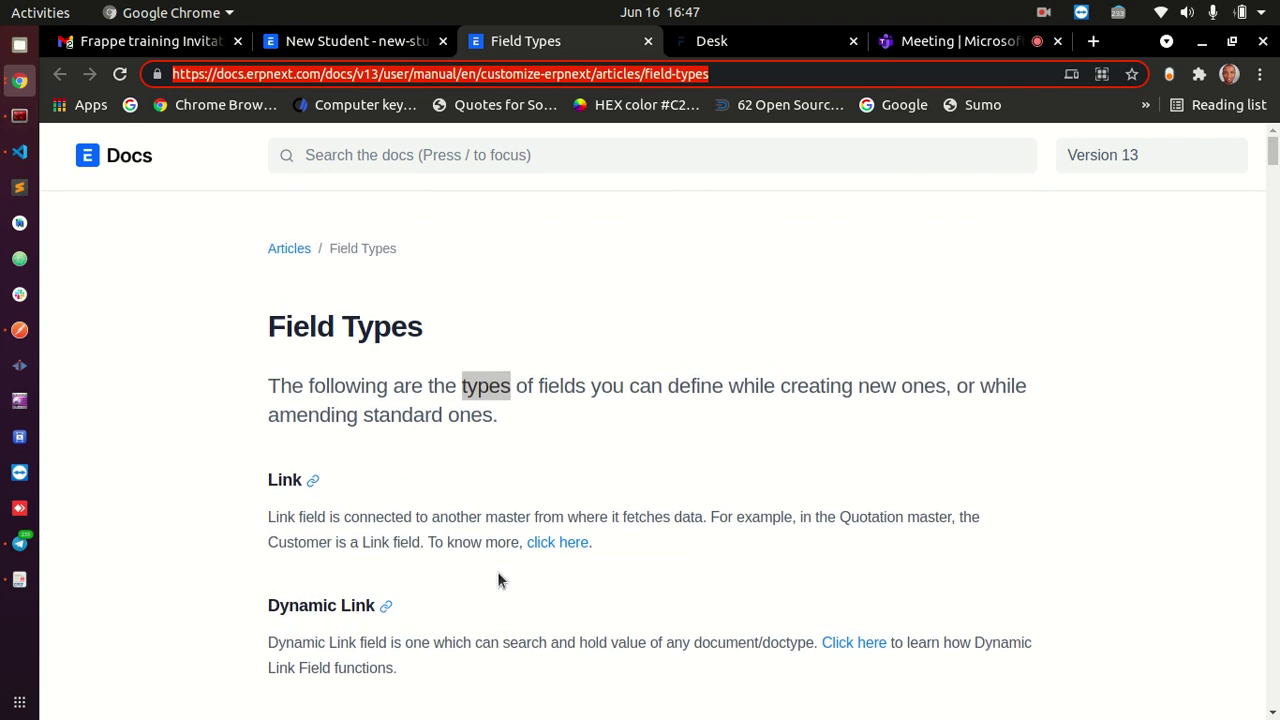
pyautogui.click(596, 380)
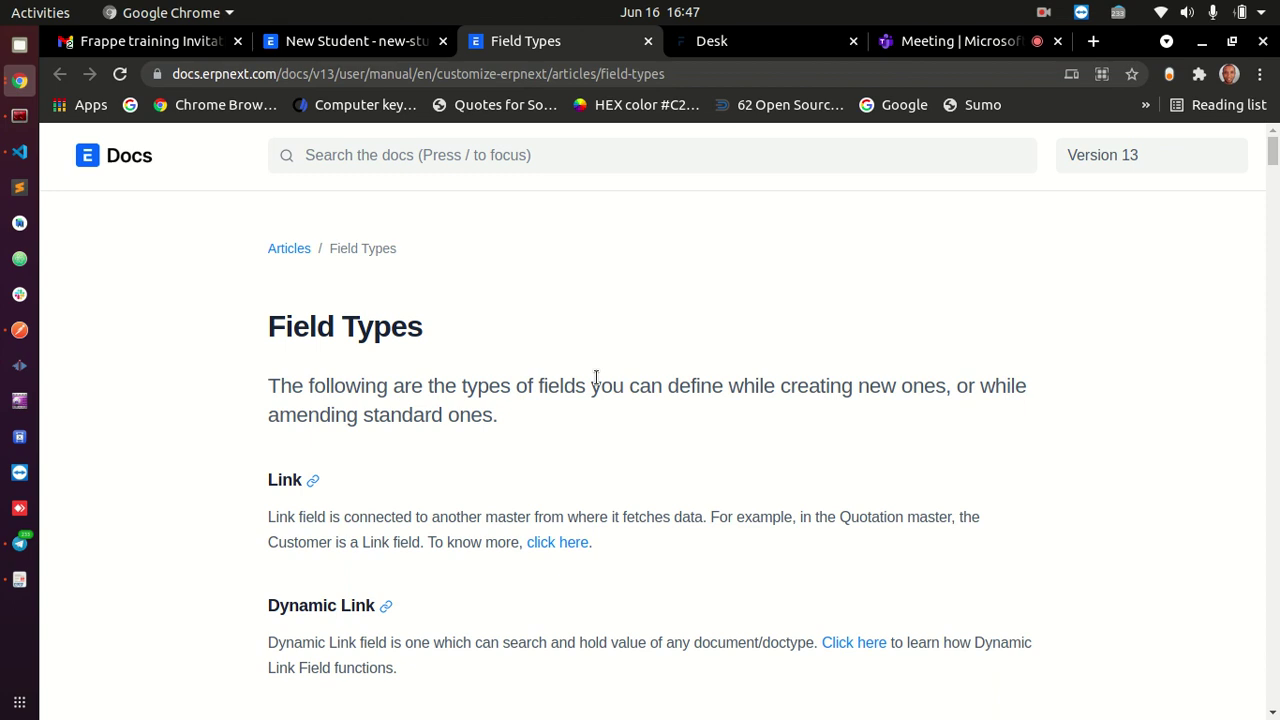
pyautogui.scroll(-18, 414, 423)
pyautogui.scroll(-3, 620, 430)
pyautogui.scroll(-9, 323, 486)
pyautogui.scroll(20, 1245, 414)
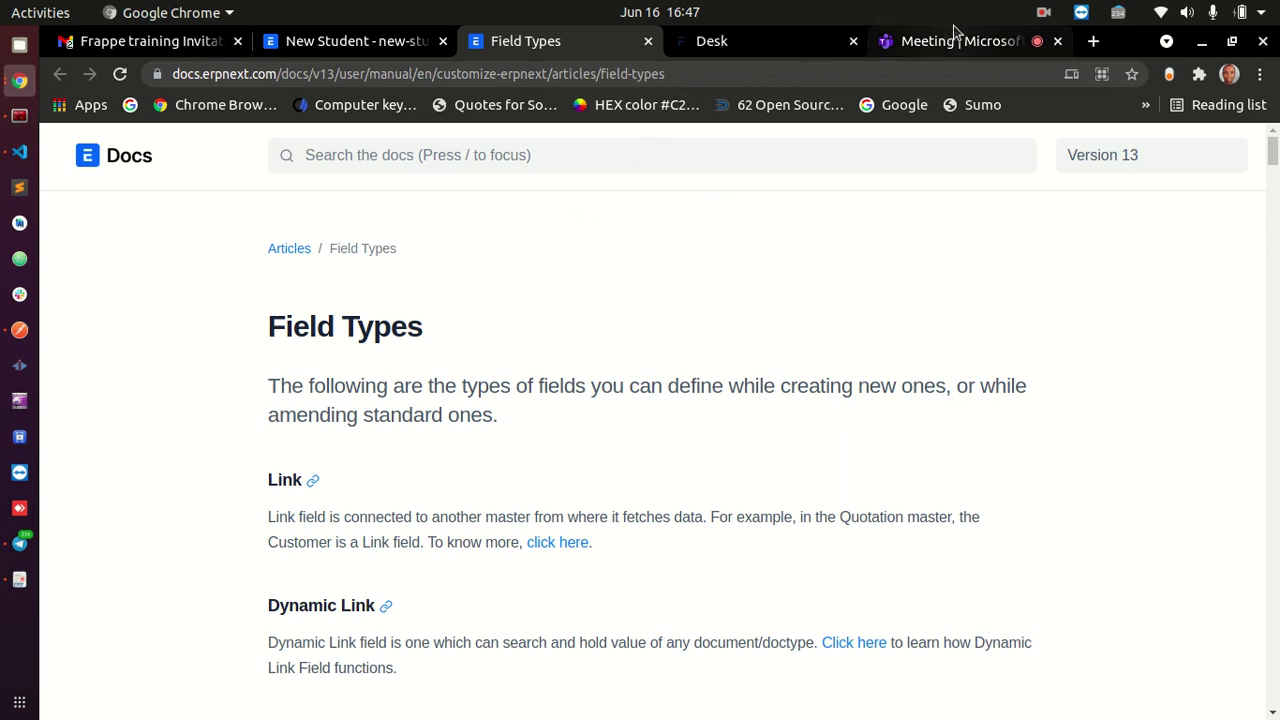
# - Check the Teams meeting, switch to the training outline PDF, and highlight the Frappe Field Types topic
pyautogui.click(955, 40)
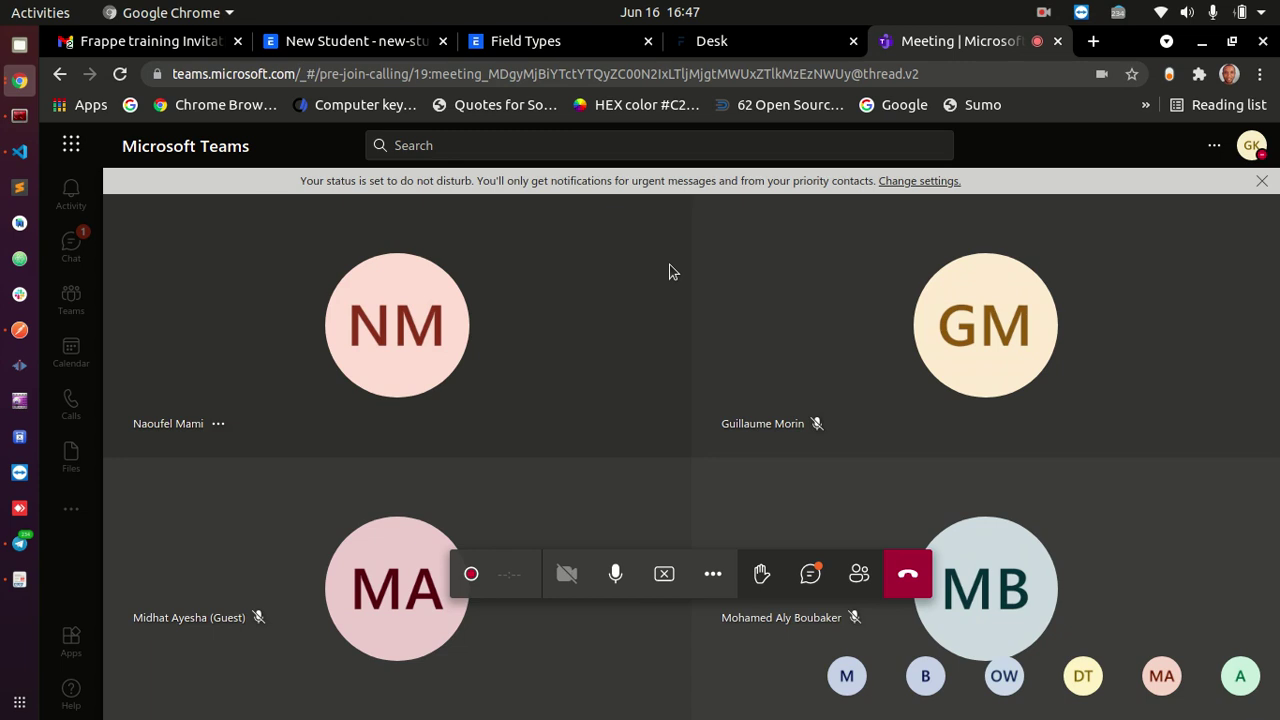
pyautogui.click(18, 580)
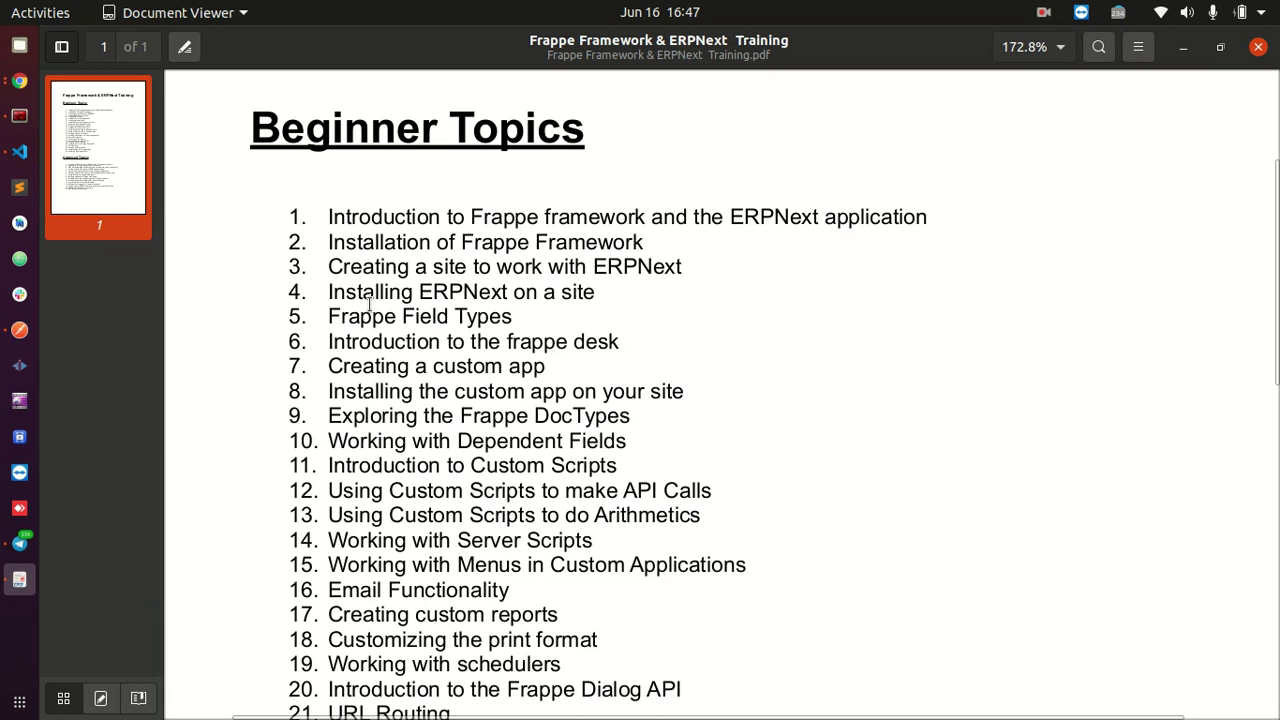
pyautogui.moveTo(328, 316); pyautogui.dragTo(683, 310)
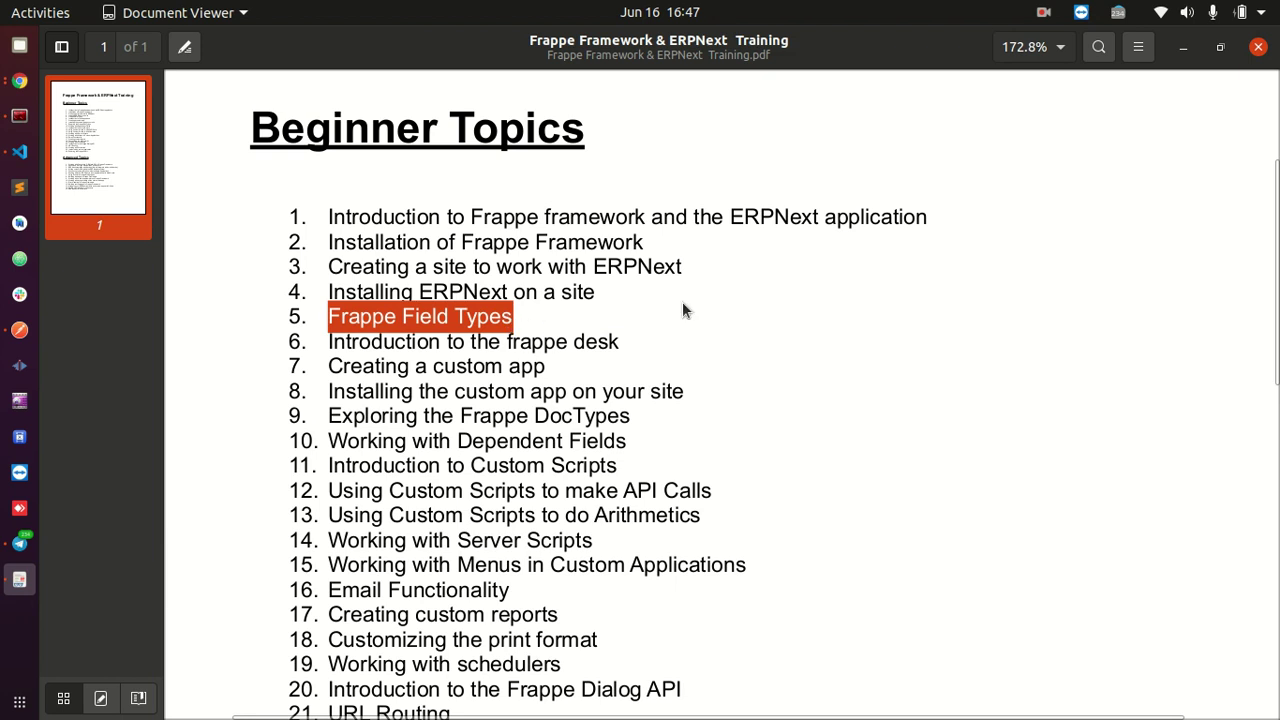
# - Return to the Teams meeting, mute the microphone, unmute it to speak, and mute it again
pyautogui.click(19, 80)
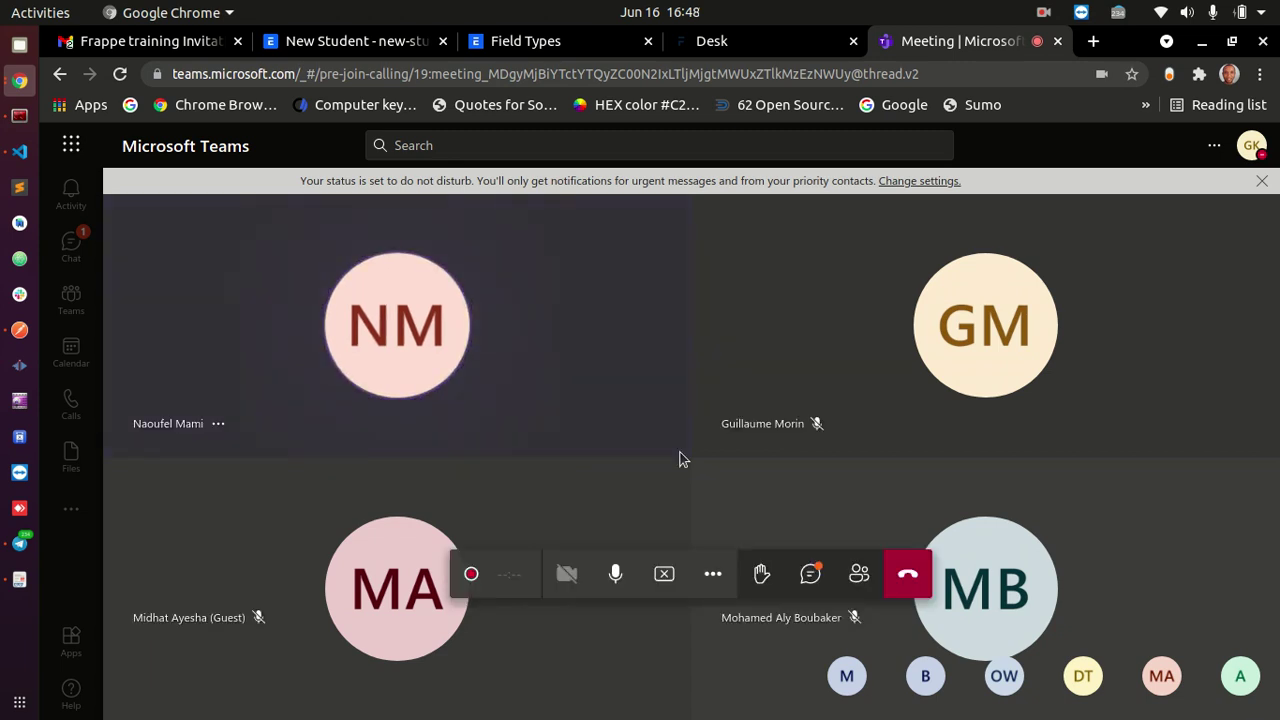
pyautogui.click(615, 573)
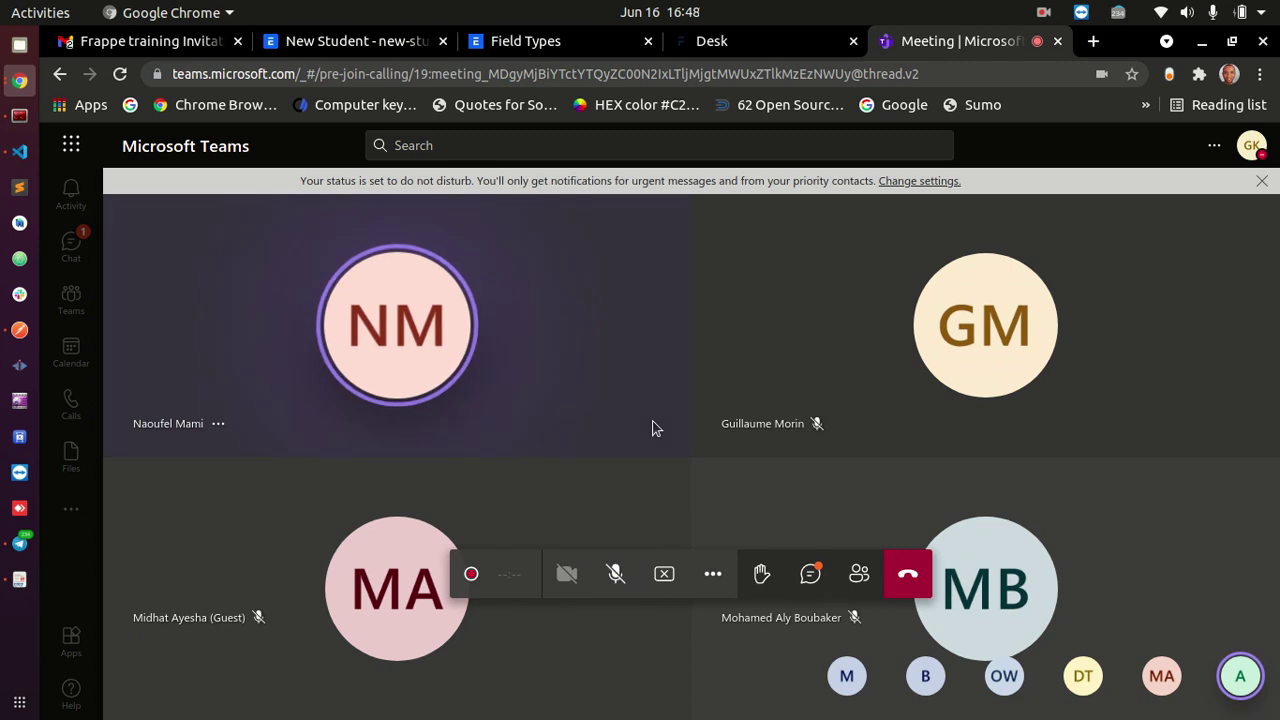
pyautogui.click(617, 573)
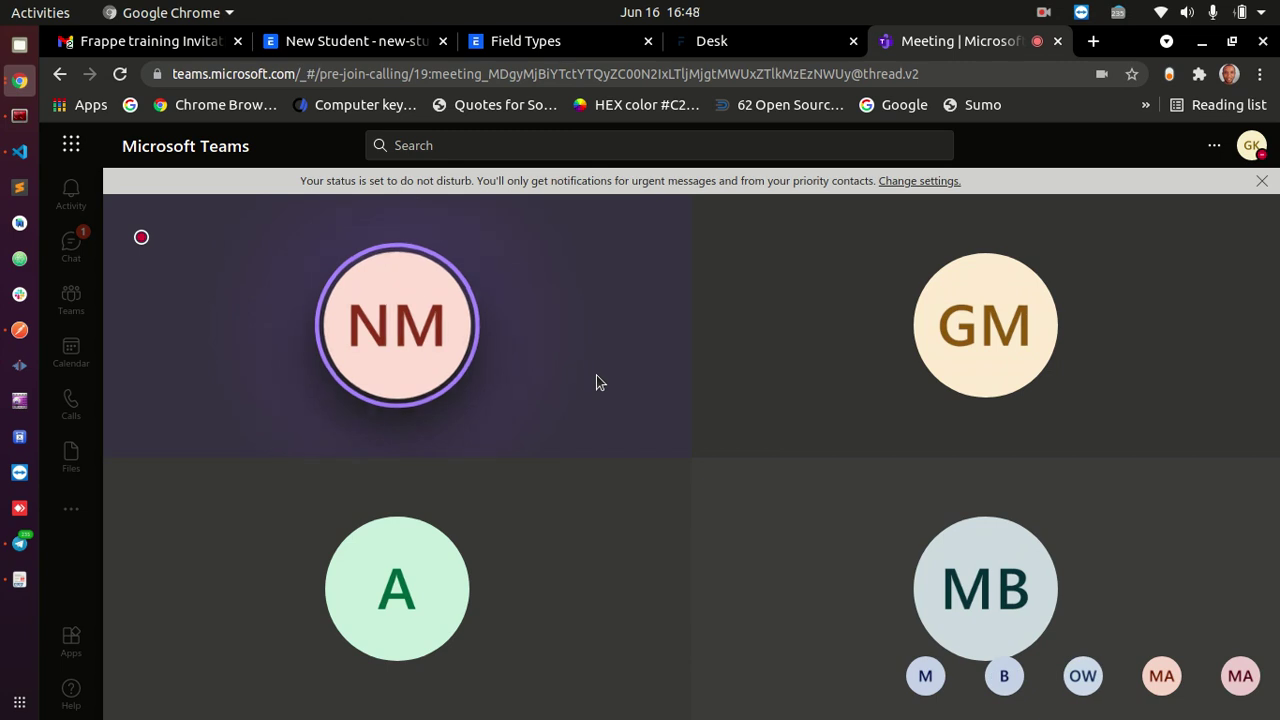
pyautogui.moveTo(640, 272)
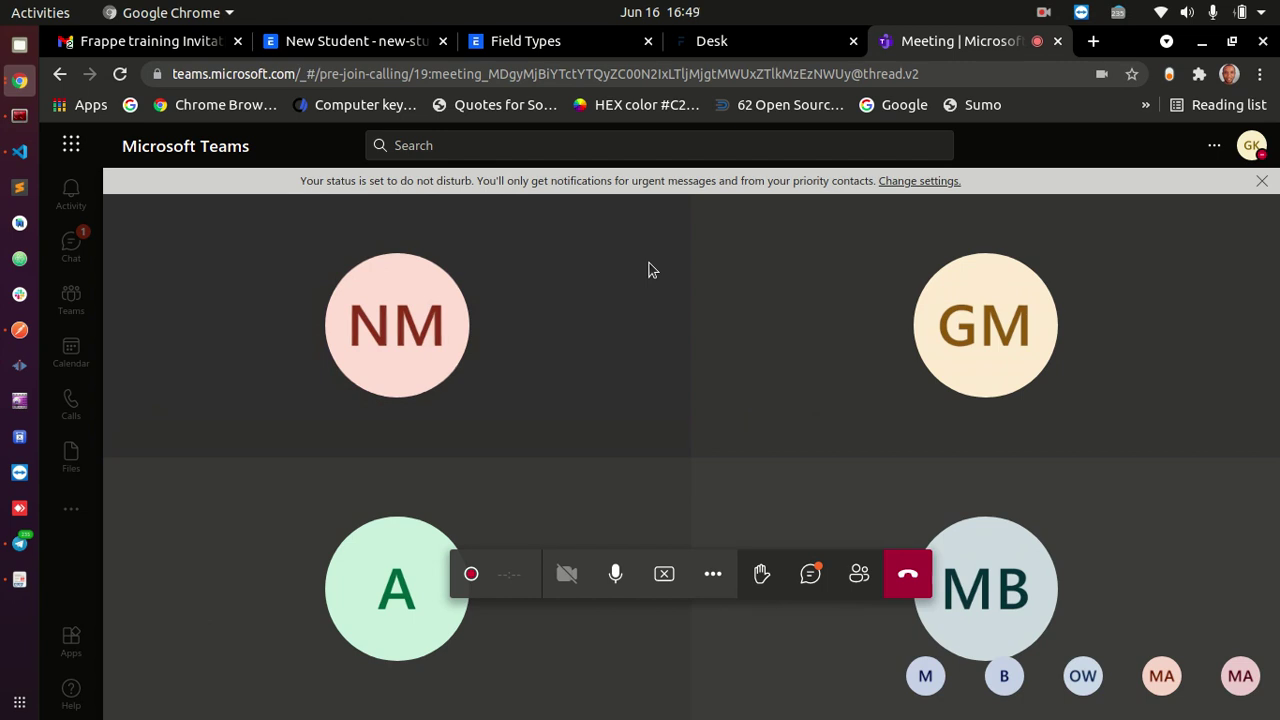
pyautogui.moveTo(630, 455)
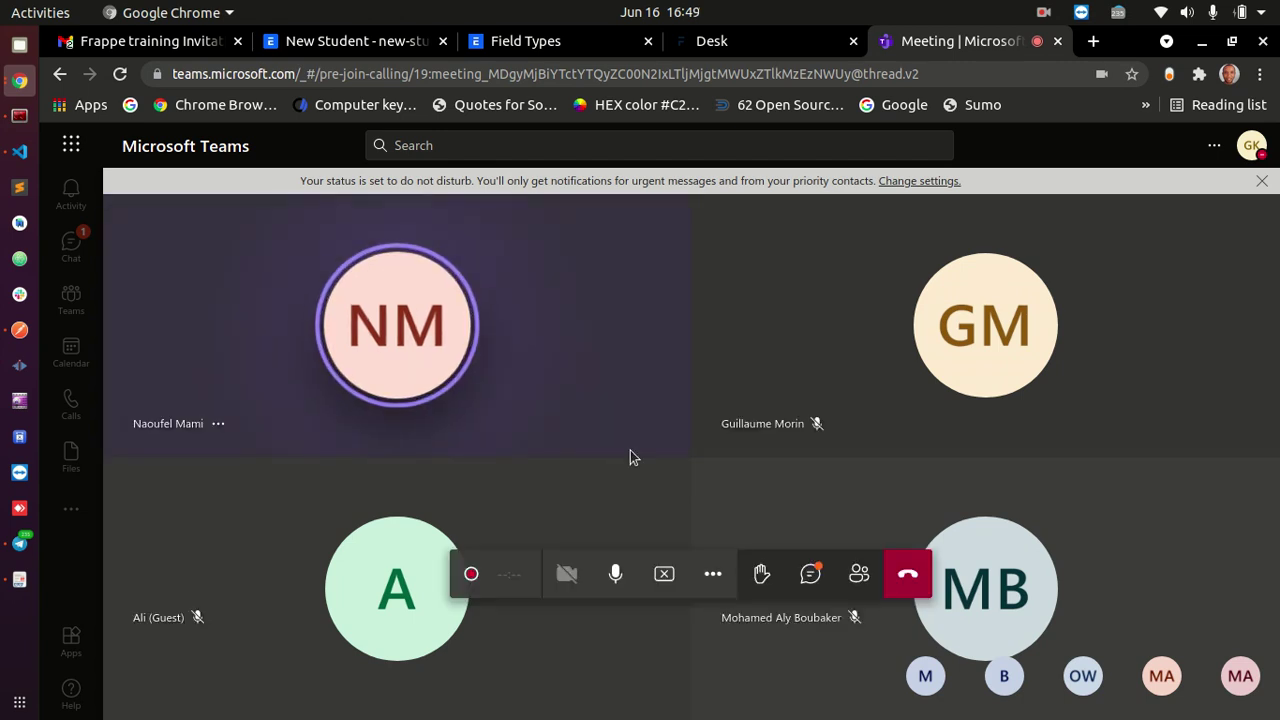
pyautogui.click(613, 574)
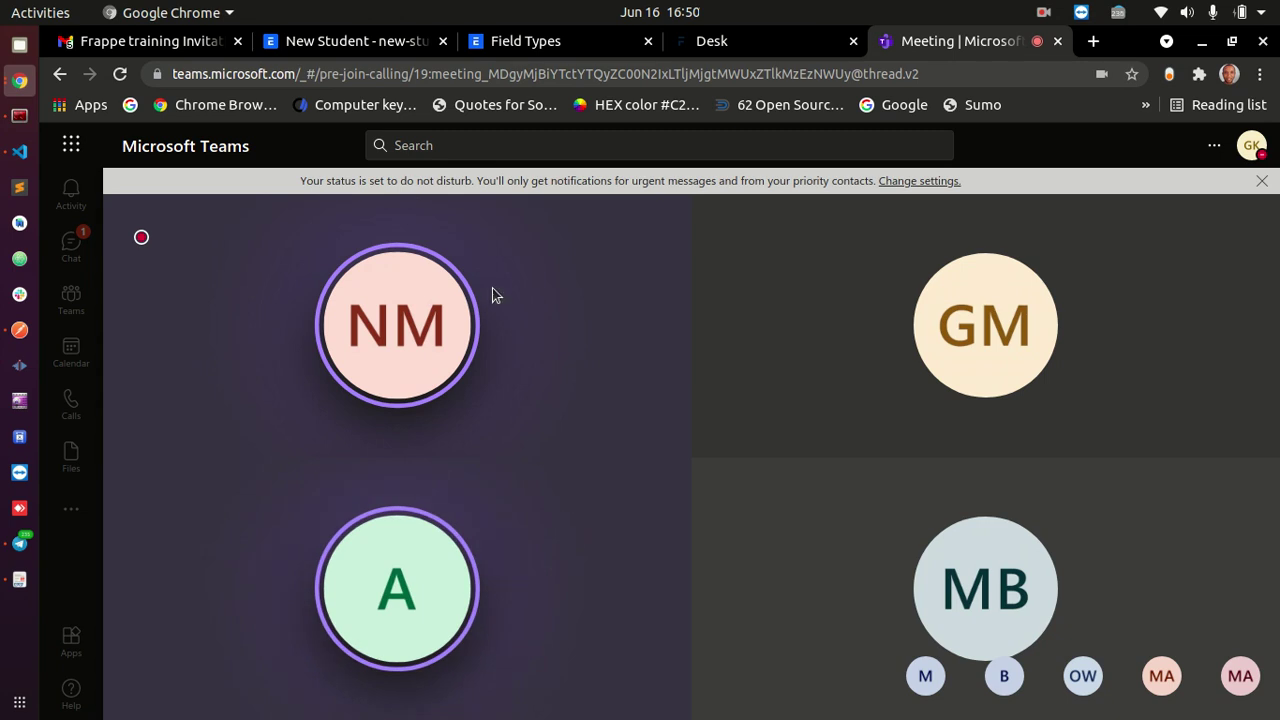
# - In the Field Types documentation, highlight the Link heading and the word "master" in its description
pyautogui.click(530, 40)
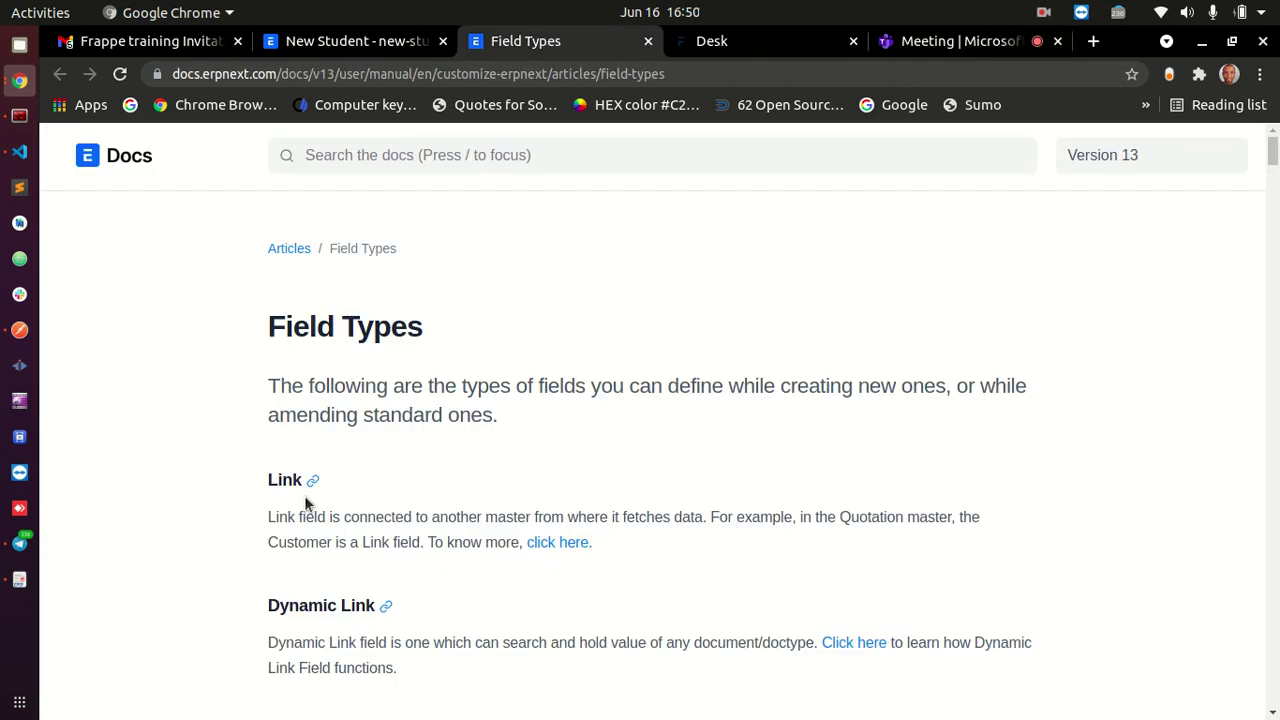
pyautogui.moveTo(269, 480); pyautogui.dragTo(302, 480)
pyautogui.click(355, 491)
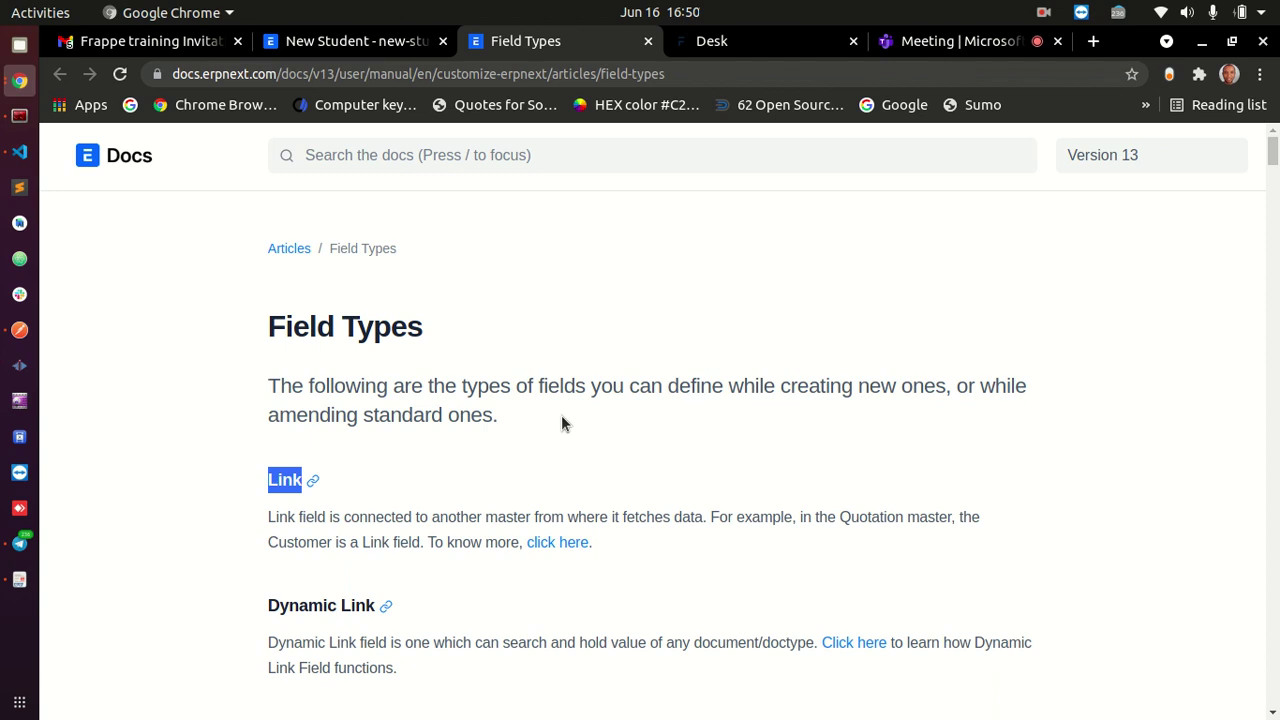
pyautogui.doubleClick(508, 516)
pyautogui.tripleClick(508, 514)
pyautogui.click(508, 514)
pyautogui.doubleClick(508, 514)
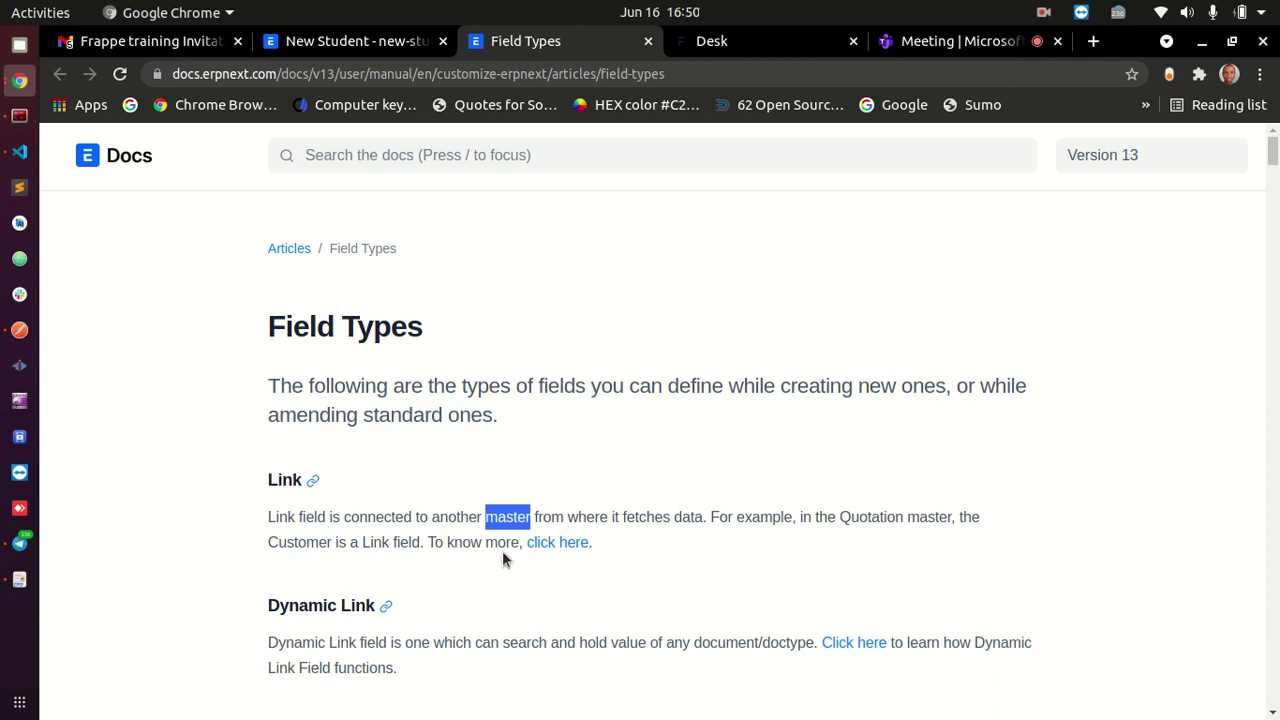
# - Leave the New Student form for the Student list and hard-reload the page
pyautogui.click(373, 41)
pyautogui.scroll(10, 269, 271)
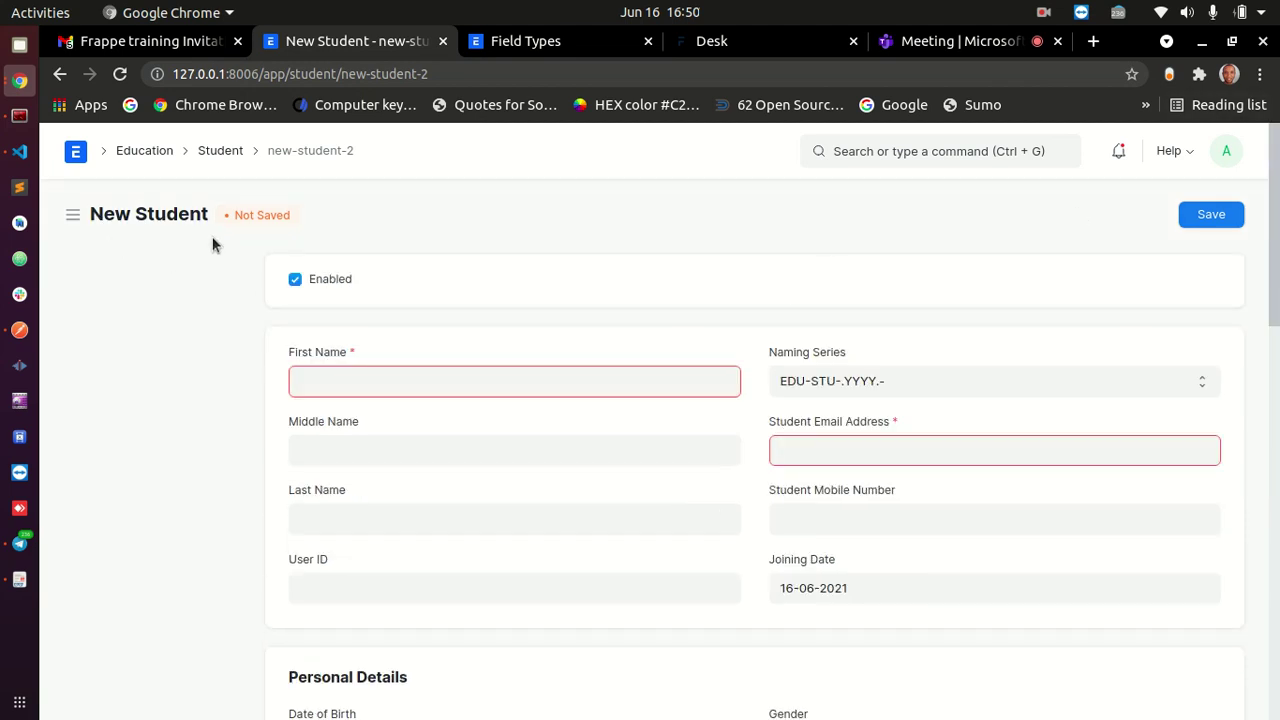
pyautogui.moveTo(160, 230); pyautogui.dragTo(126, 300)
pyautogui.click(149, 322)
pyautogui.click(220, 150)
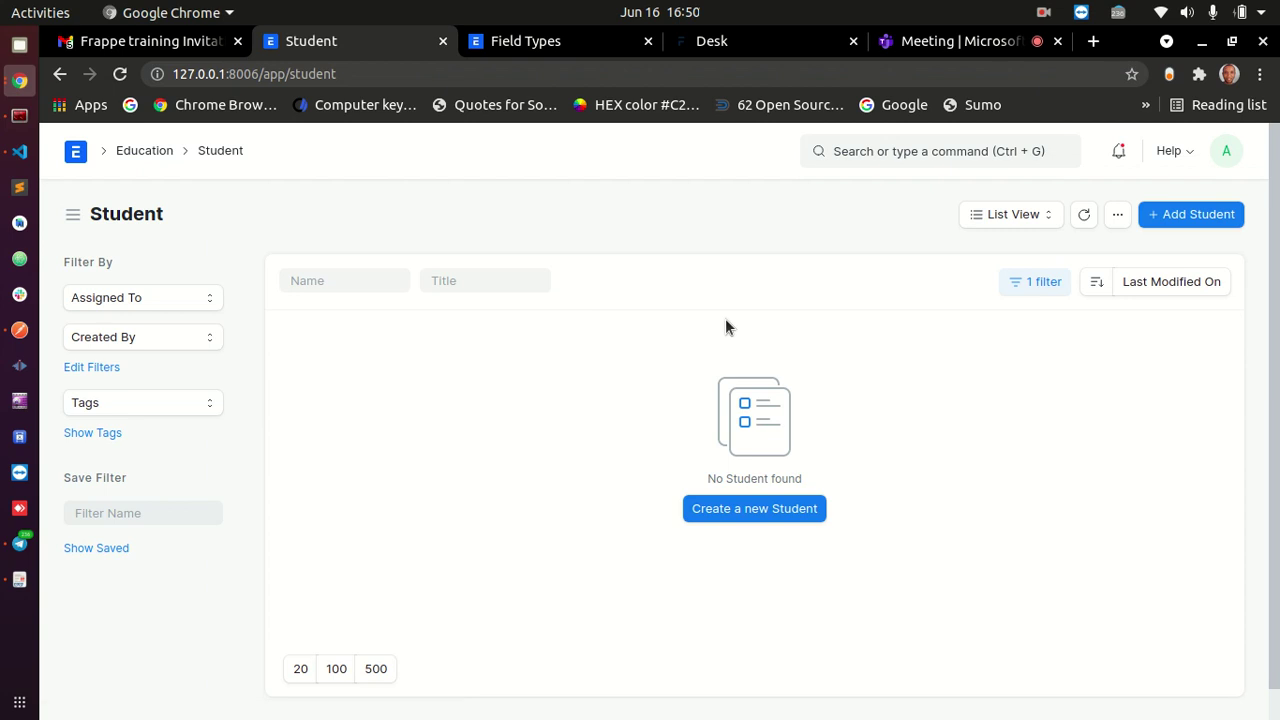
pyautogui.hotkey('ctrl', 'shift', 'r')
# - Revisit the Field Types documentation, return to the Teams meeting, and unmute the microphone
pyautogui.click(533, 45)
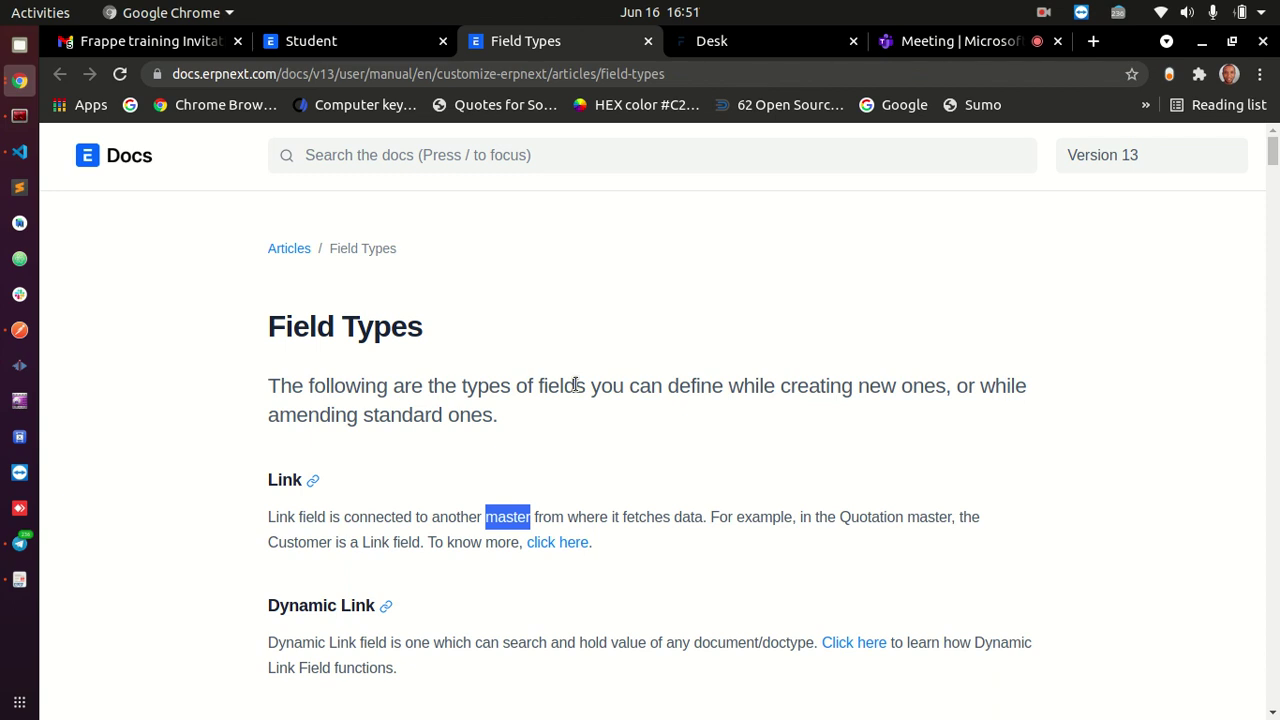
pyautogui.click(970, 42)
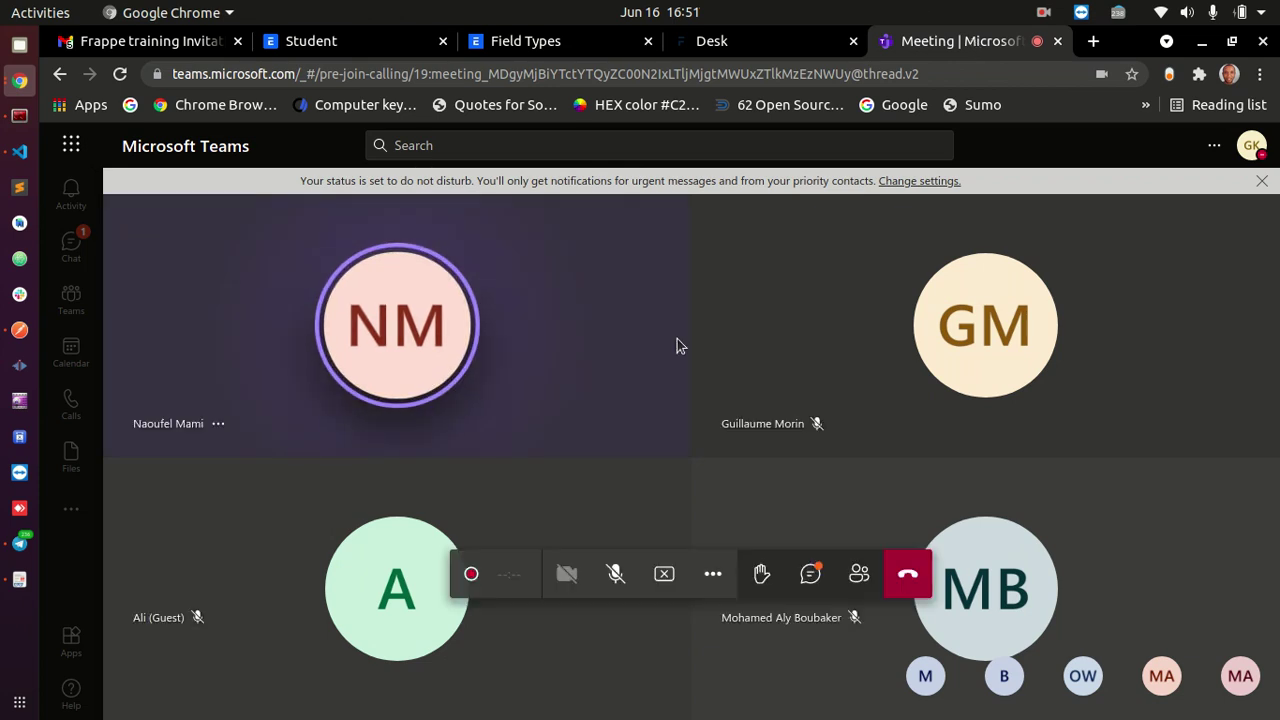
pyautogui.click(615, 573)
# - Switch to the training outline PDF and highlight the Introduction to the frappe desk topic
pyautogui.click(19, 579)
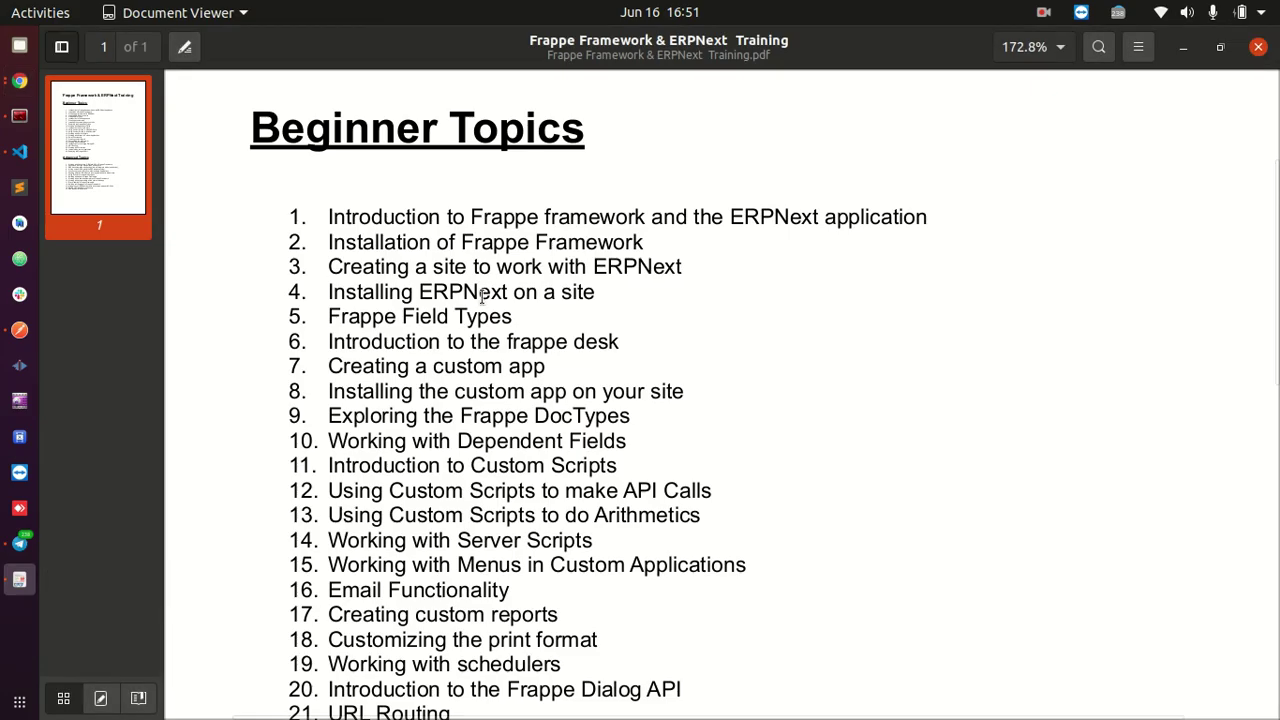
pyautogui.moveTo(326, 318); pyautogui.dragTo(622, 341)
pyautogui.click(386, 330)
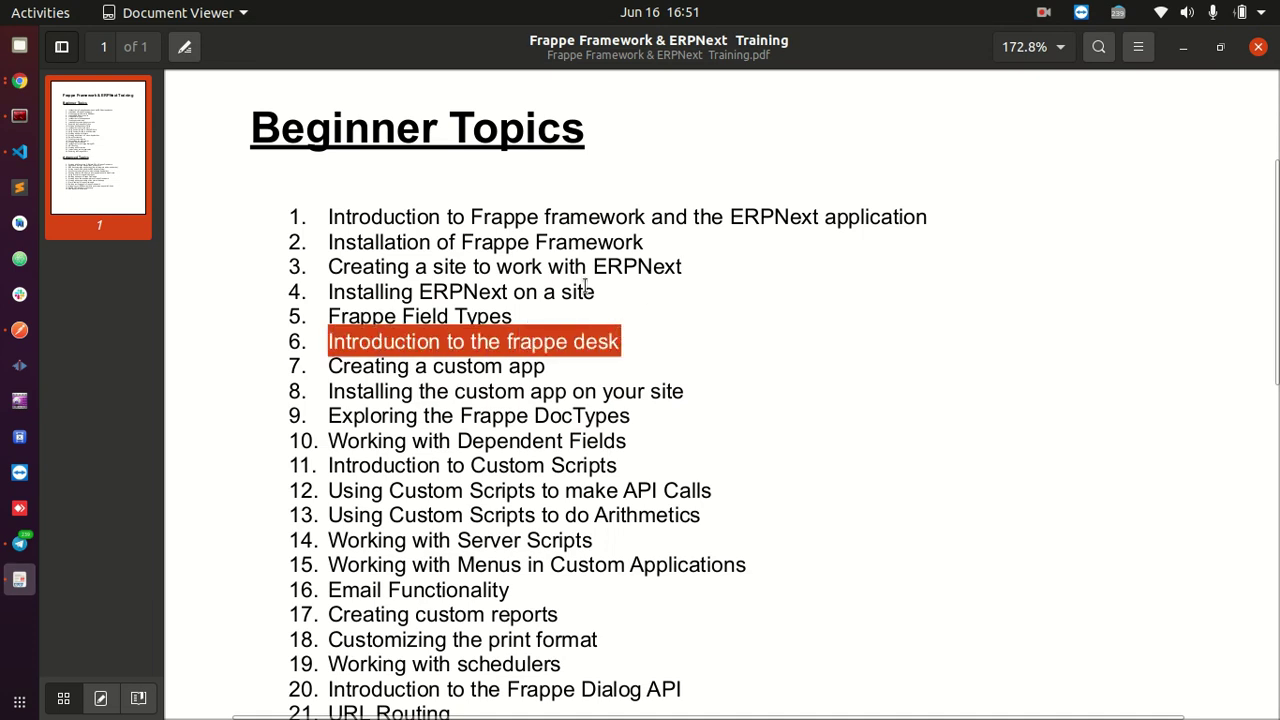
# - Switch to the browser's Frappe Framework Desk documentation and highlight "from" and "views" in the introduction
pyautogui.click(20, 84)
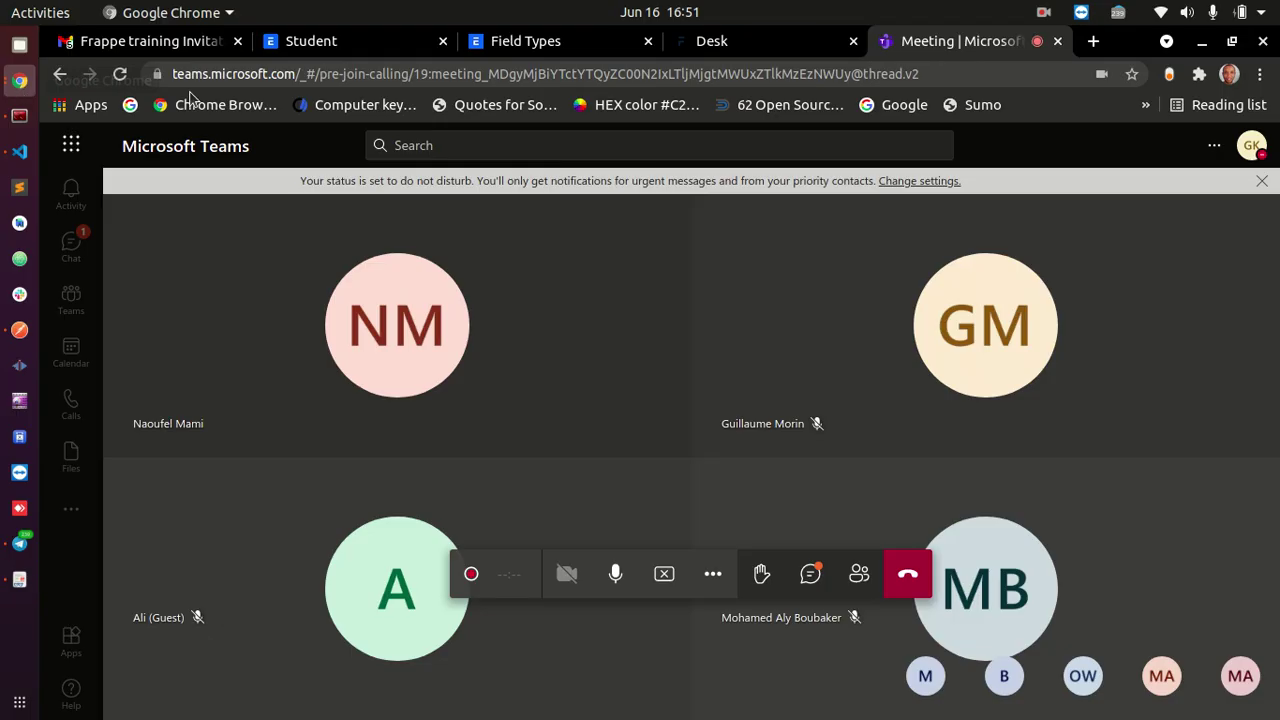
pyautogui.click(730, 44)
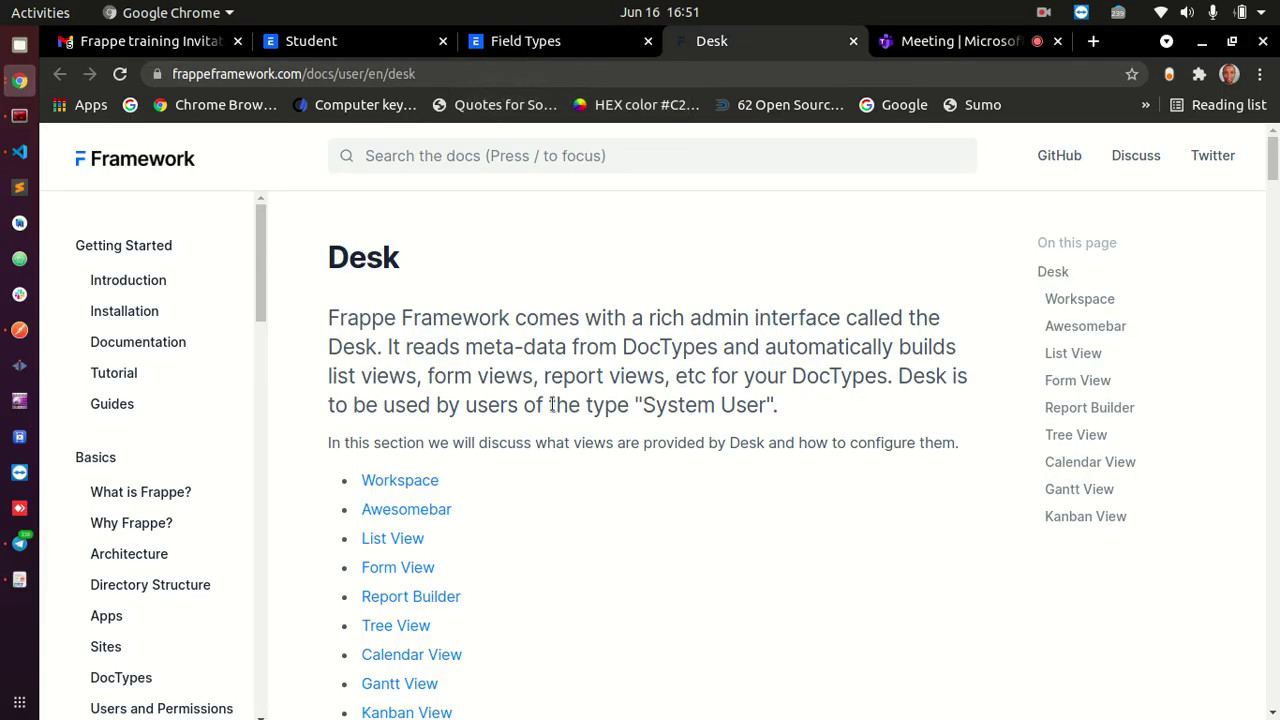
pyautogui.doubleClick(594, 347)
pyautogui.doubleClick(643, 376)
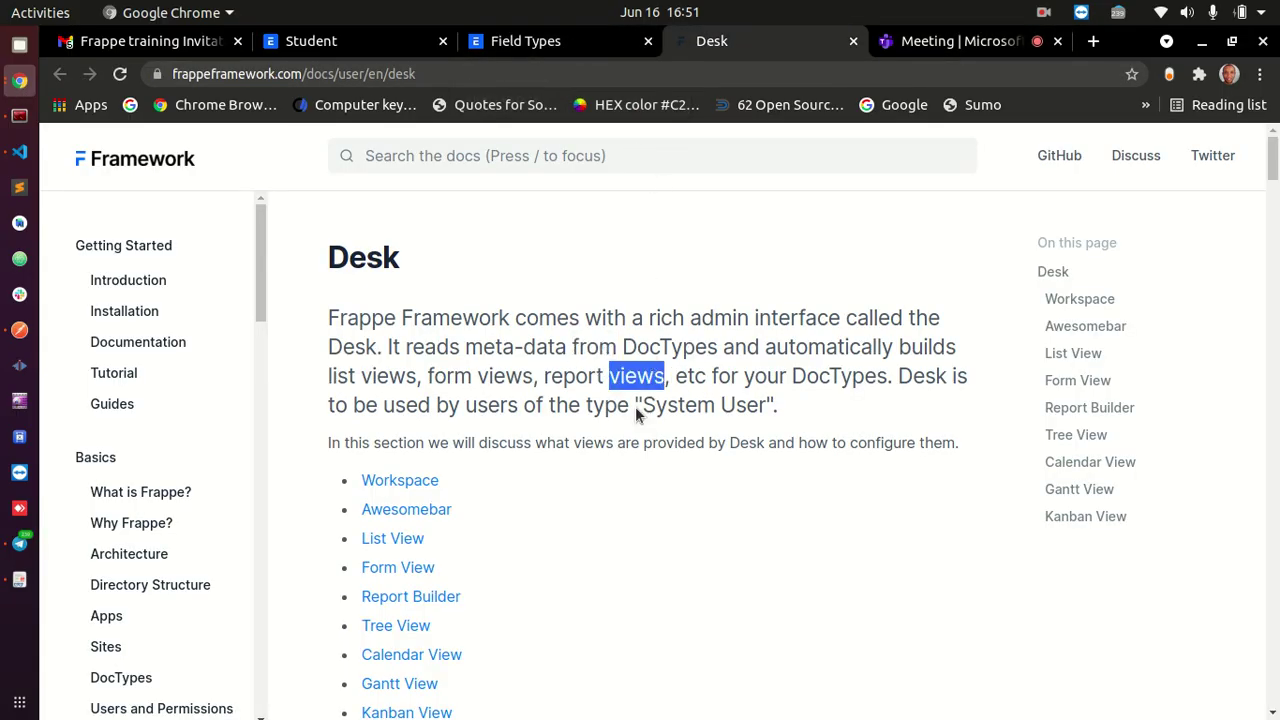
pyautogui.click(632, 409)
# - Go to the ERPNext Home workspace and examine the list of modules, domains and administration entries
pyautogui.click(358, 44)
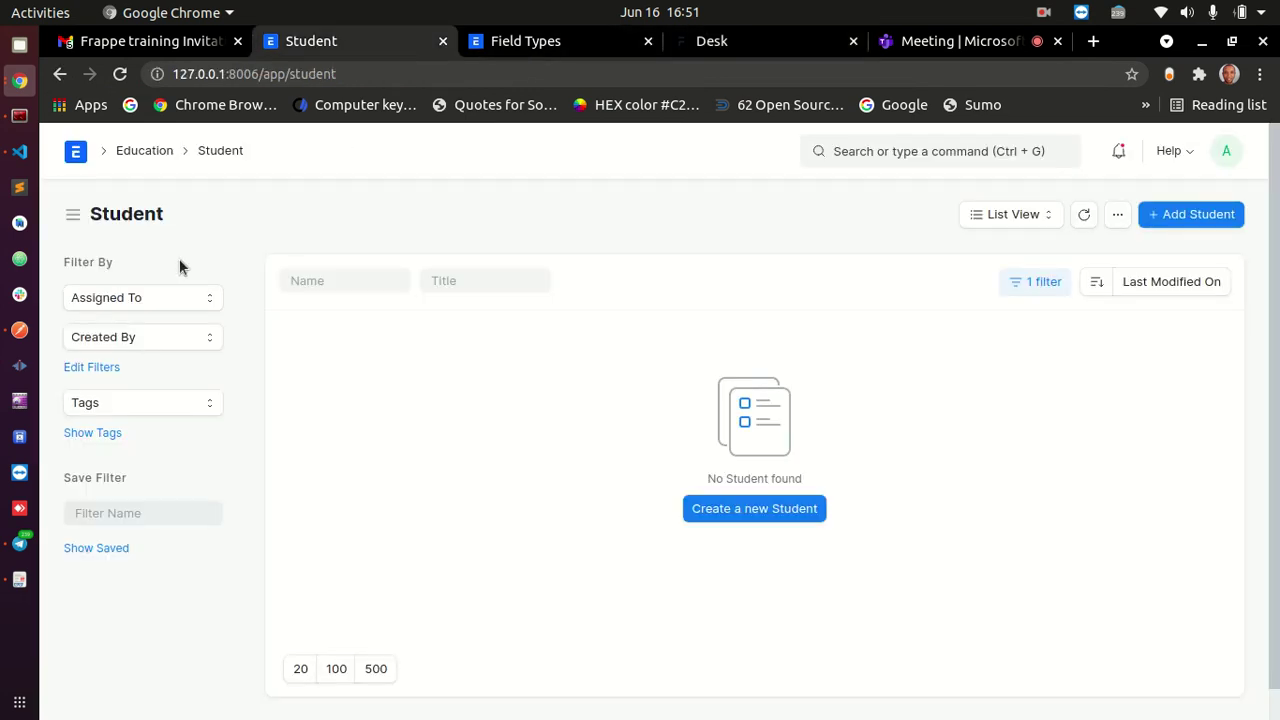
pyautogui.click(78, 153)
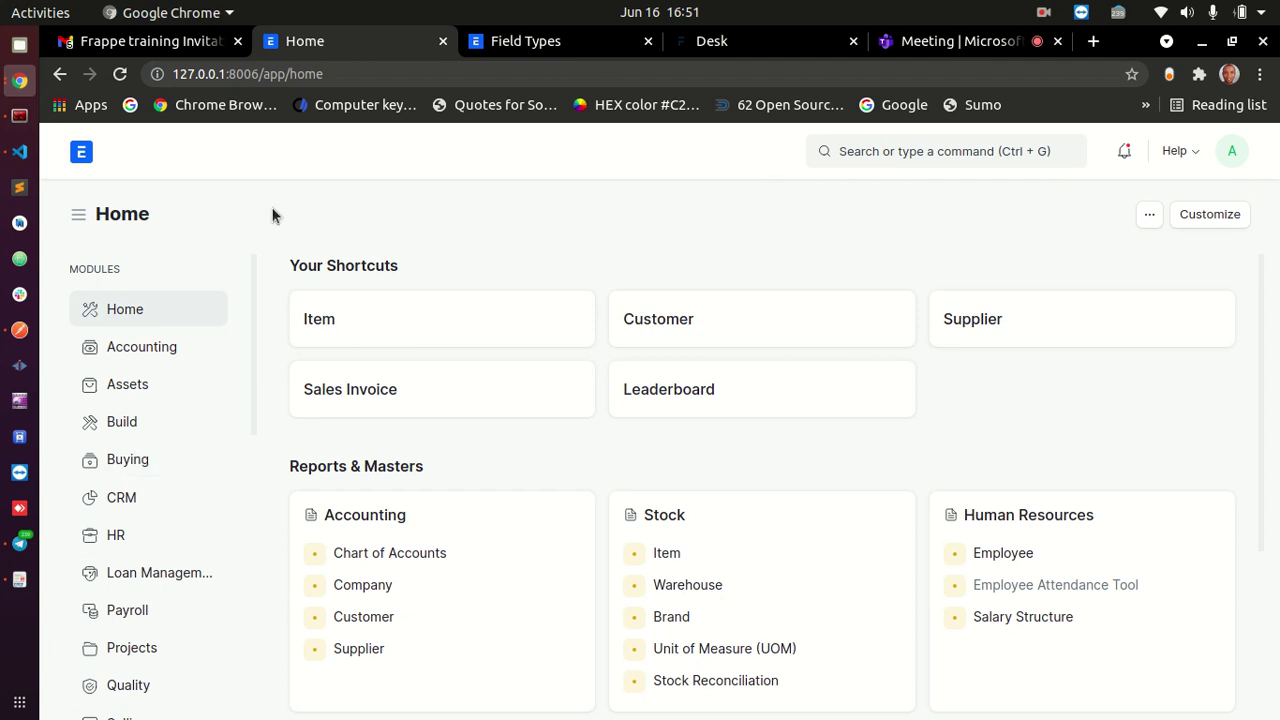
pyautogui.scroll(-1, 266, 468)
pyautogui.scroll(-2, 155, 507)
pyautogui.scroll(-2, 157, 520)
pyautogui.scroll(4, 163, 500)
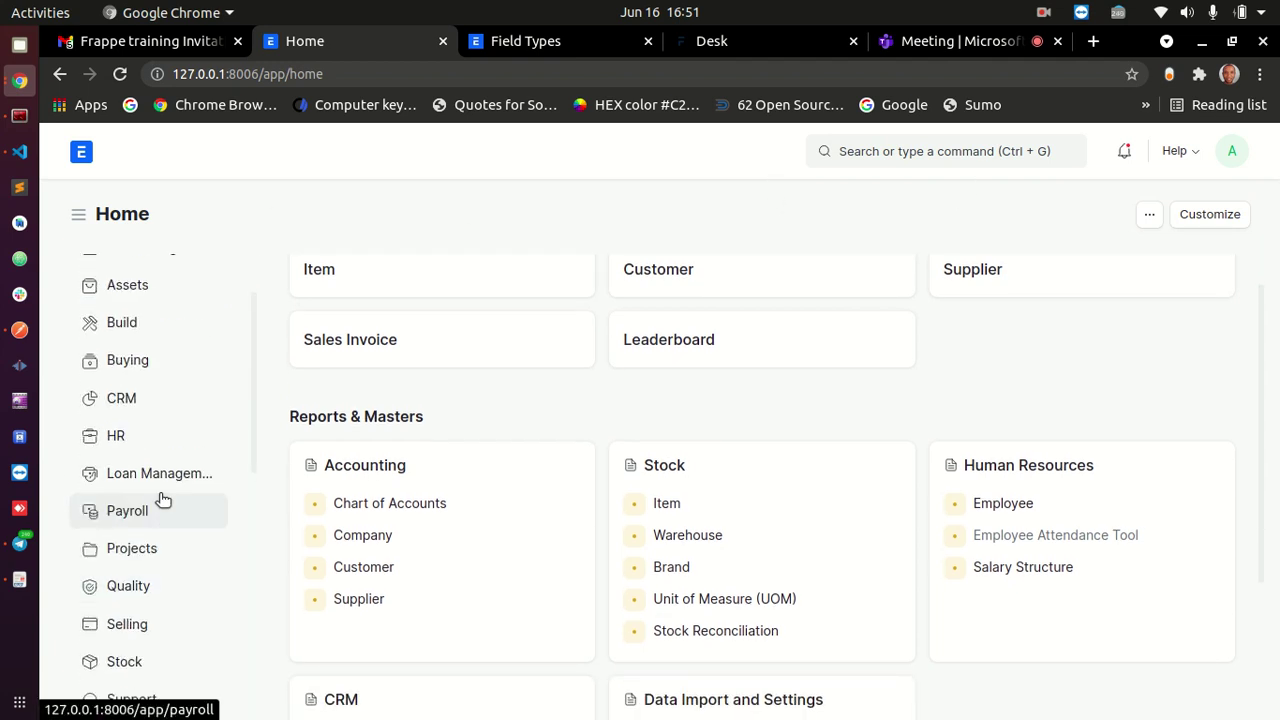
pyautogui.scroll(1, 366, 363)
pyautogui.scroll(-4, 140, 530)
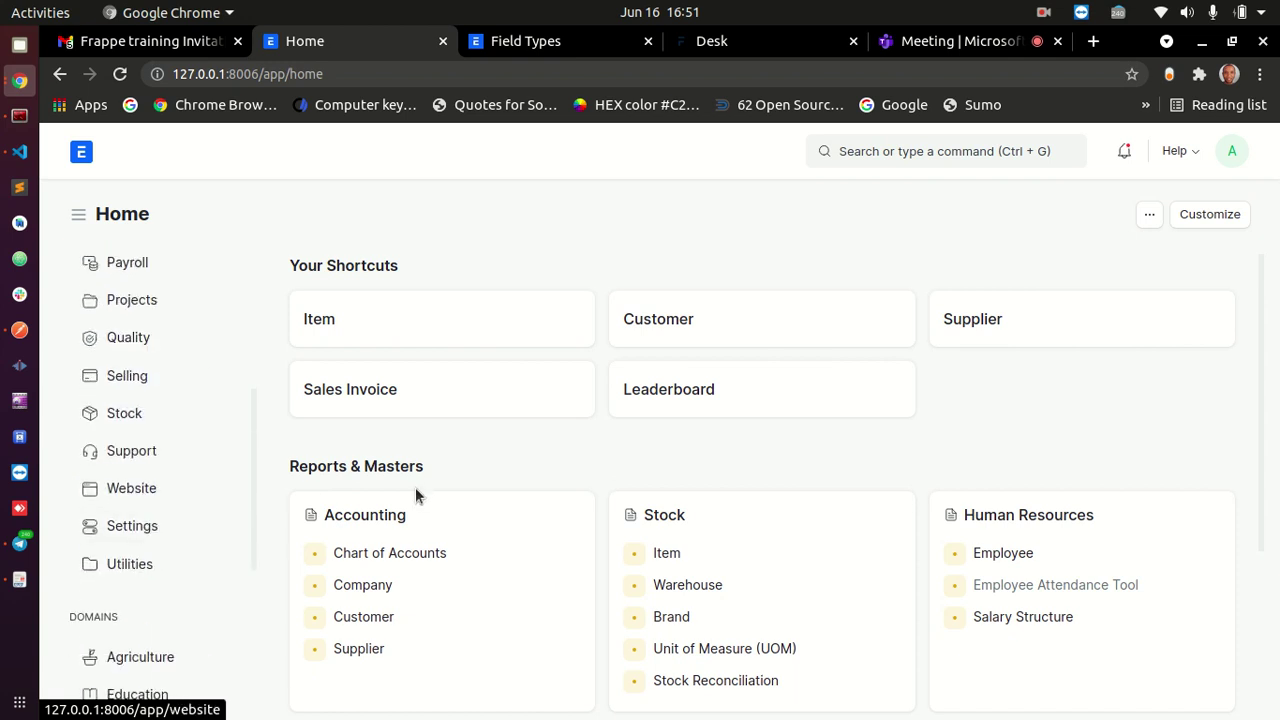
pyautogui.scroll(-4, 129, 528)
pyautogui.scroll(8, 127, 530)
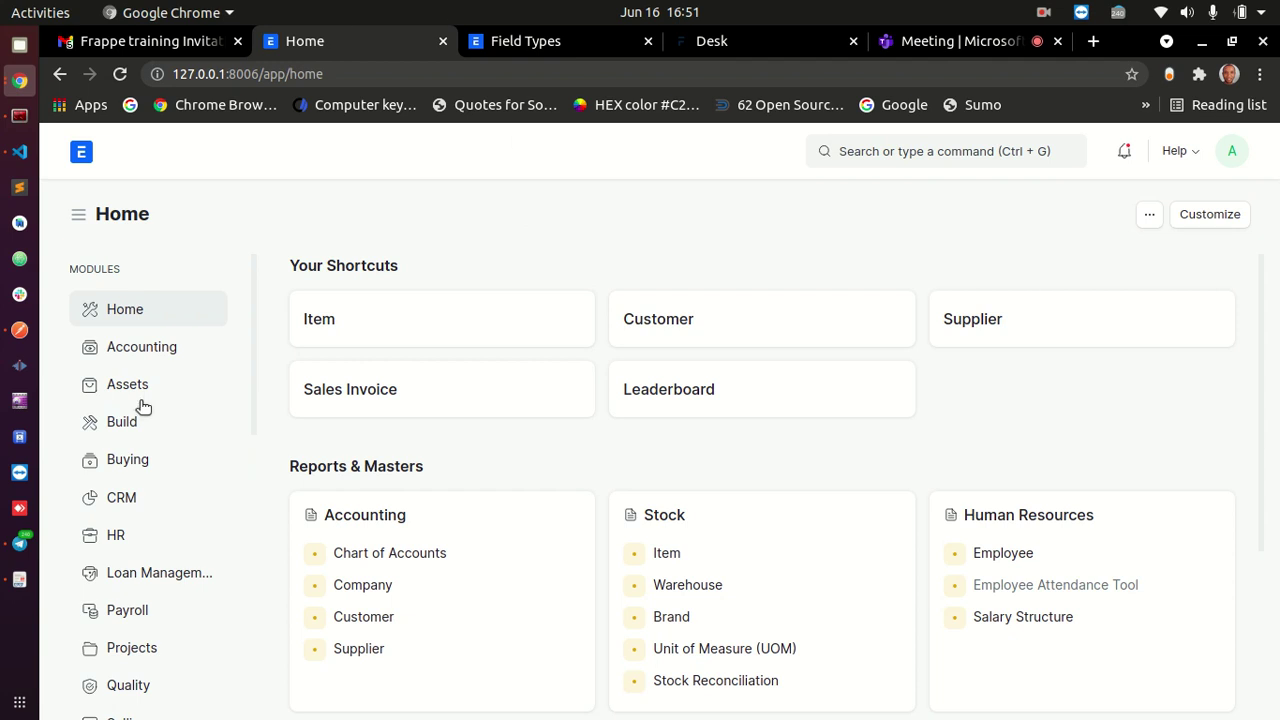
# - Open the Users workspace under Administration and go to the User list
pyautogui.scroll(-10, 157, 605)
pyautogui.click(95, 664)
pyautogui.click(357, 321)
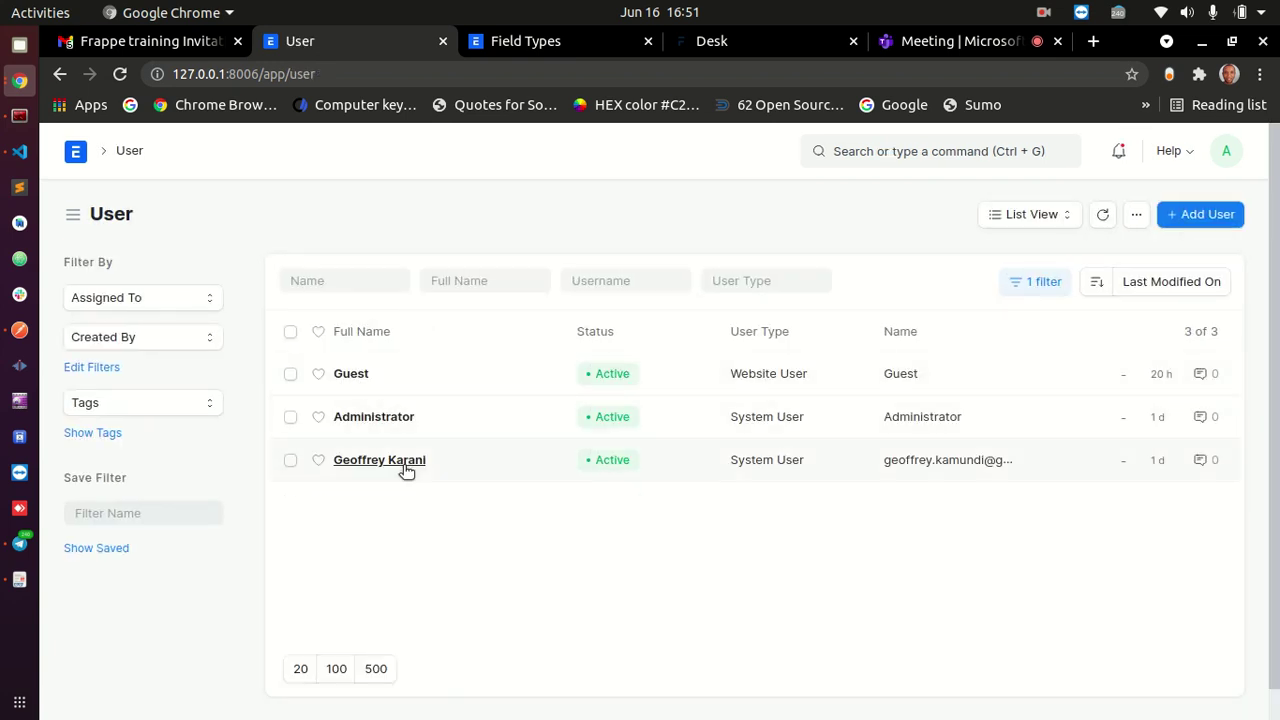
# - Open the New User form, highlight the System User type, and close the form without saving
pyautogui.click(1196, 216)
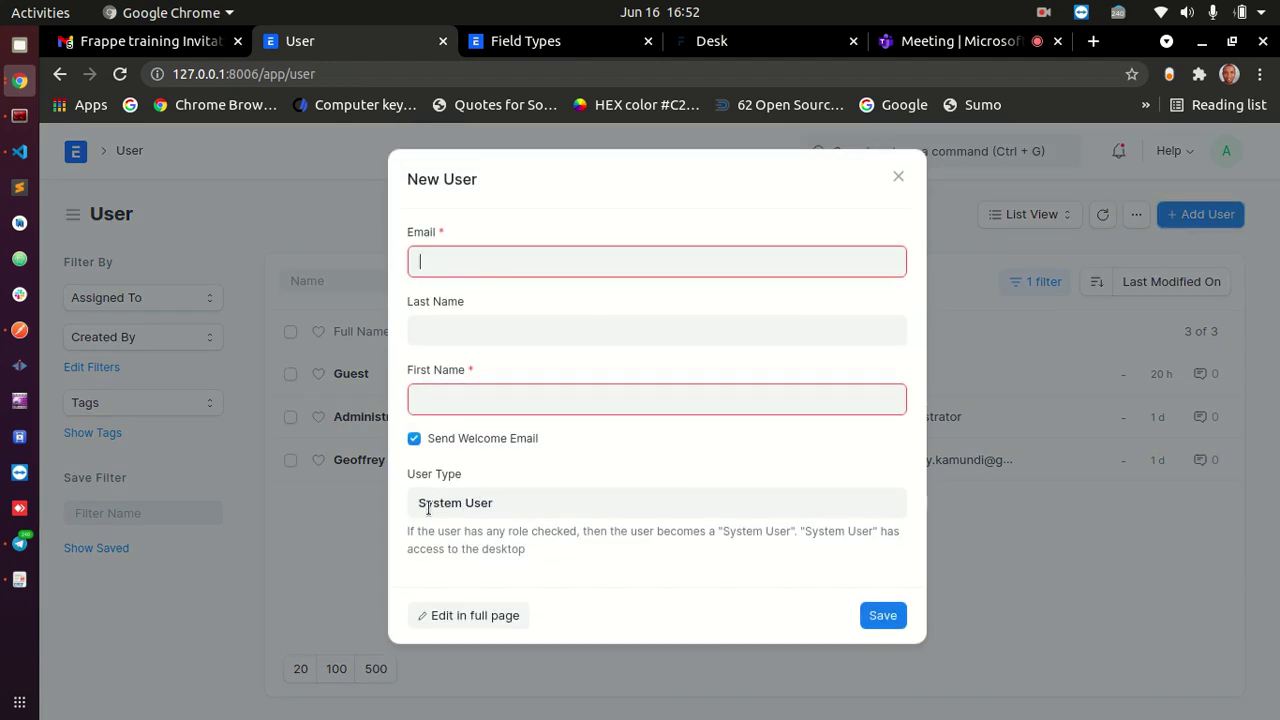
pyautogui.moveTo(414, 504); pyautogui.dragTo(530, 497)
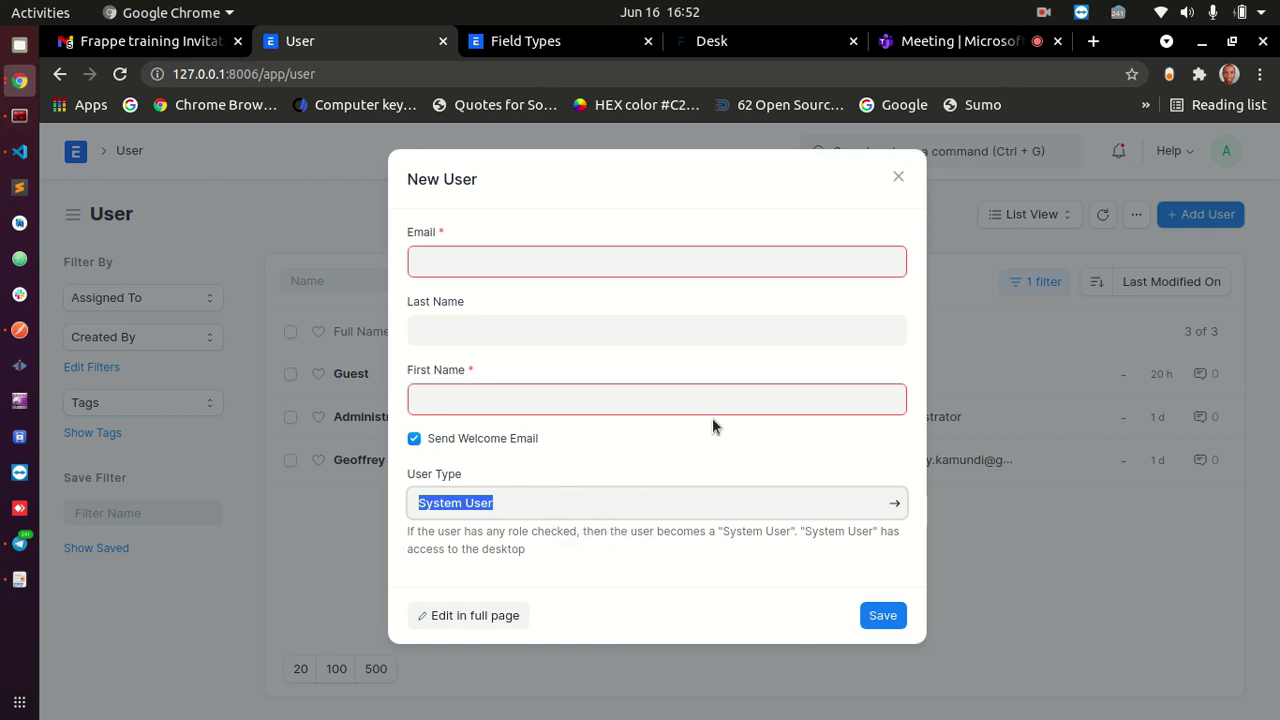
pyautogui.click(898, 179)
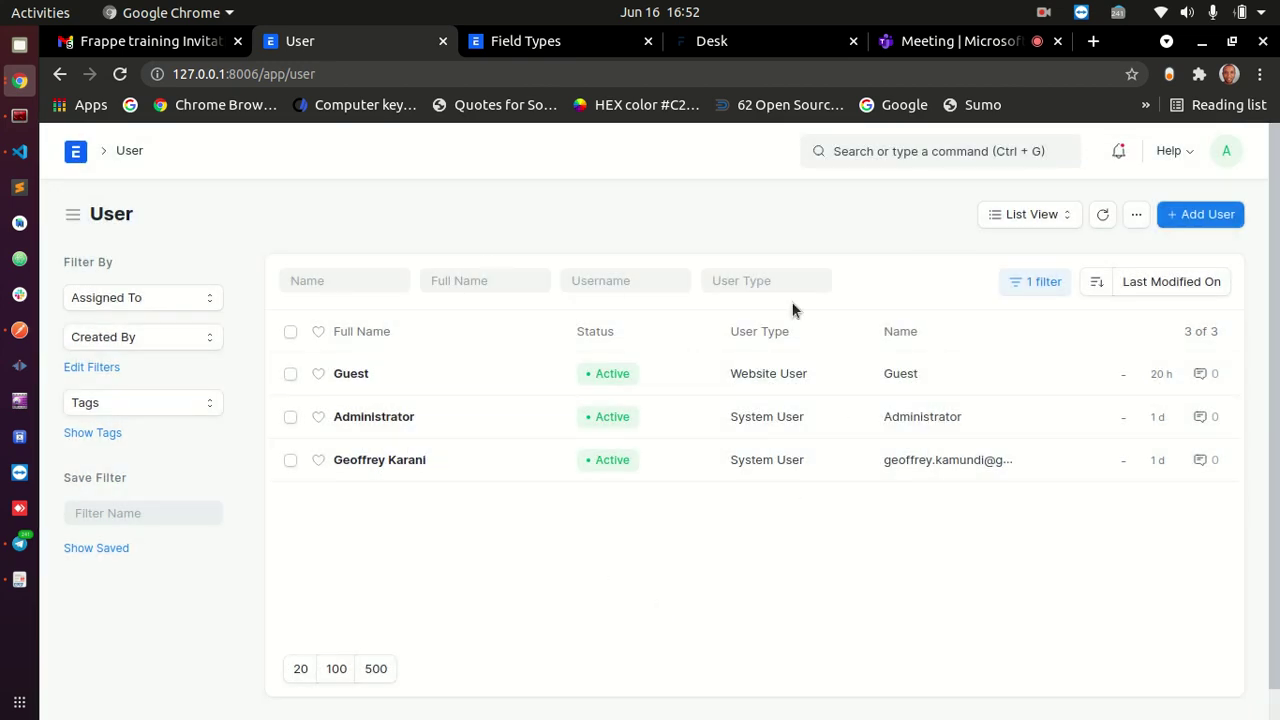
# - Return to the Home workspace and examine its modules, domains, shortcuts, and Reports & Masters section
pyautogui.click(76, 151)
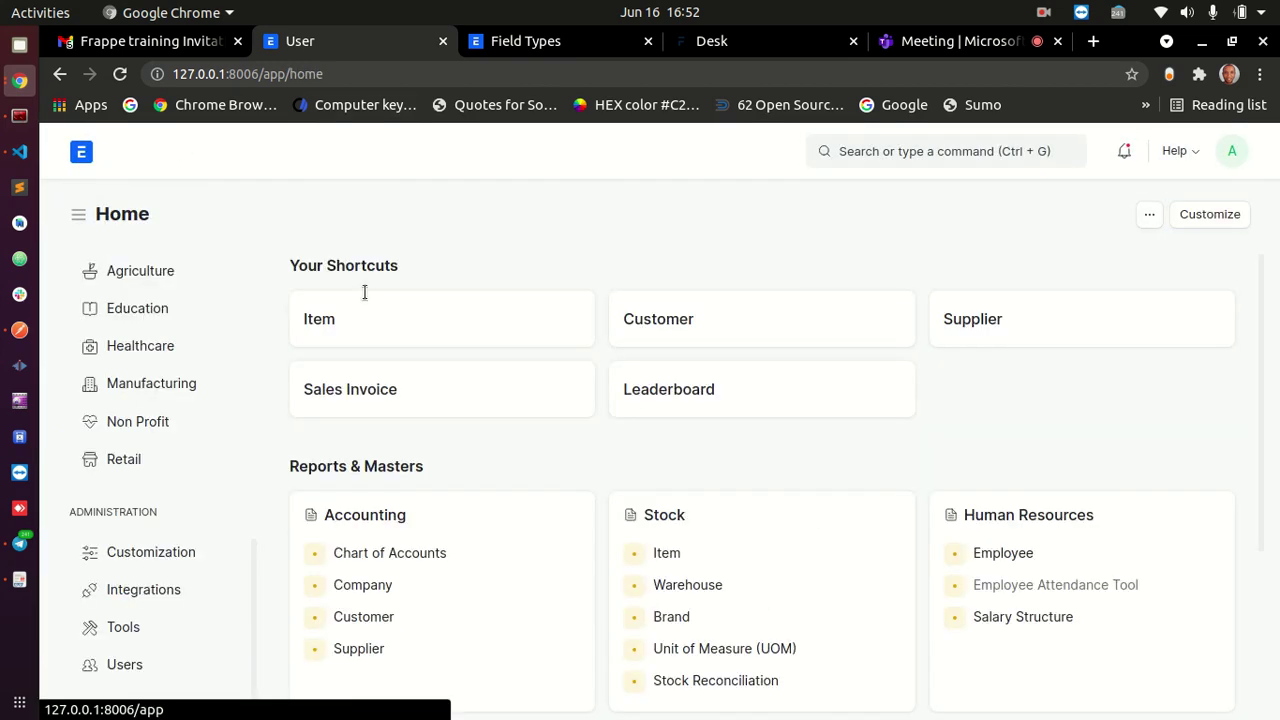
pyautogui.scroll(8, 115, 420)
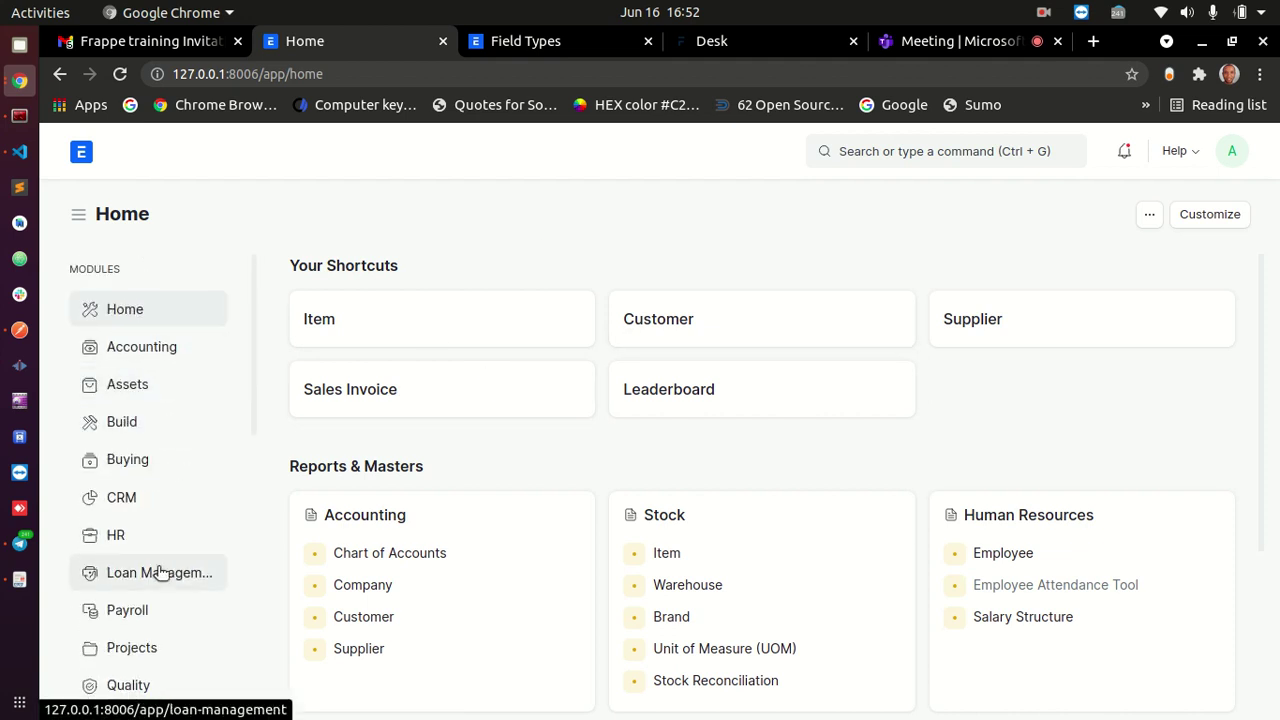
pyautogui.scroll(-8, 150, 600)
pyautogui.scroll(5, 152, 599)
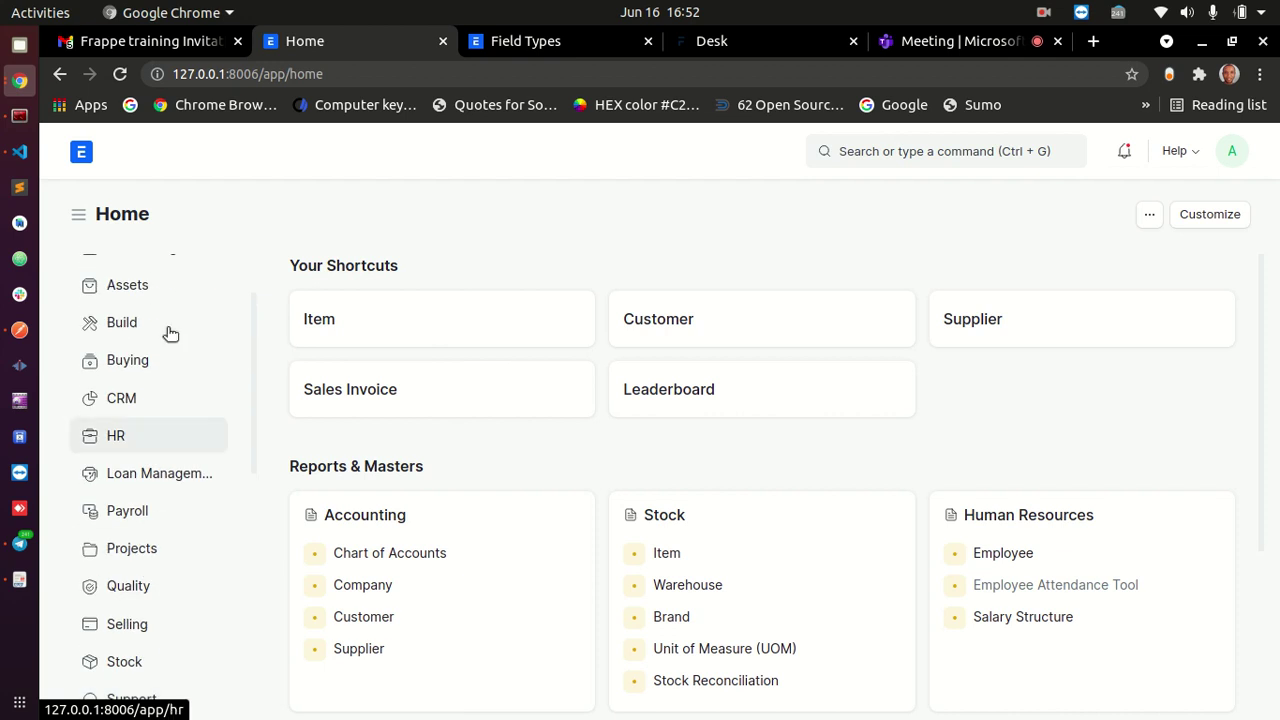
pyautogui.scroll(-2, 143, 563)
pyautogui.scroll(-2, 137, 598)
pyautogui.scroll(-3, 572, 491)
pyautogui.scroll(3, 624, 441)
pyautogui.scroll(-3, 508, 577)
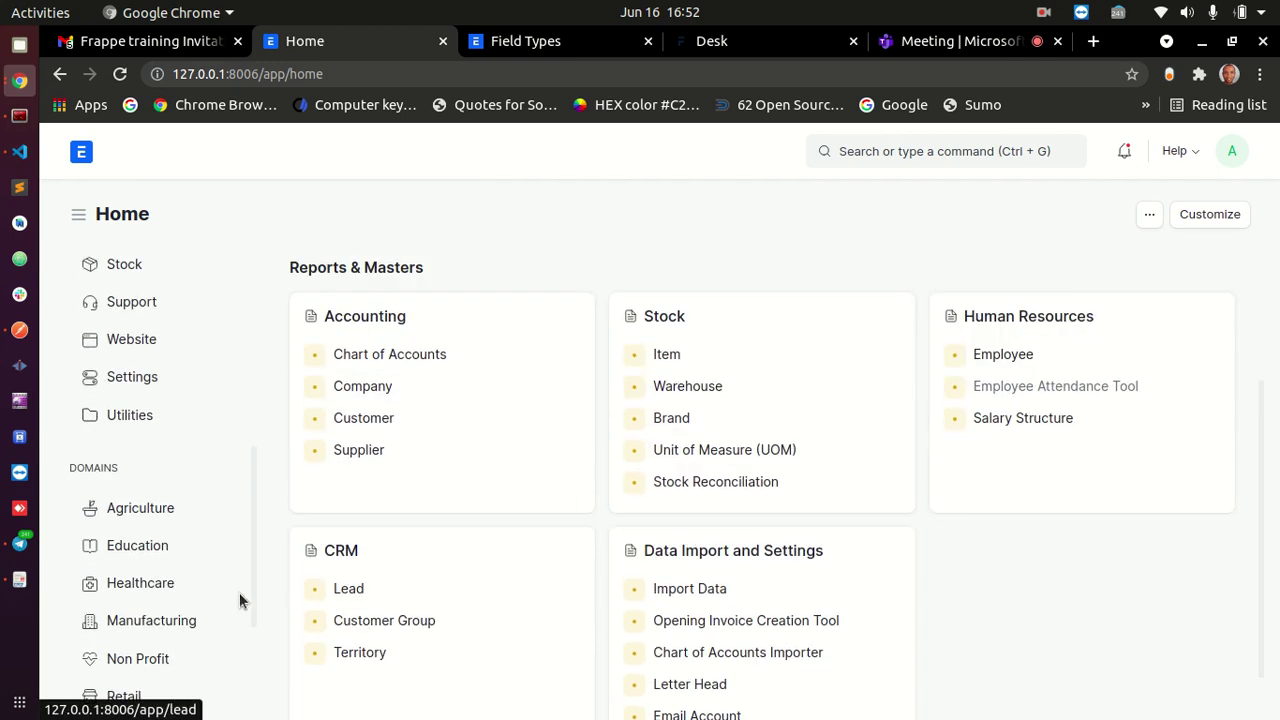
pyautogui.scroll(3, 632, 488)
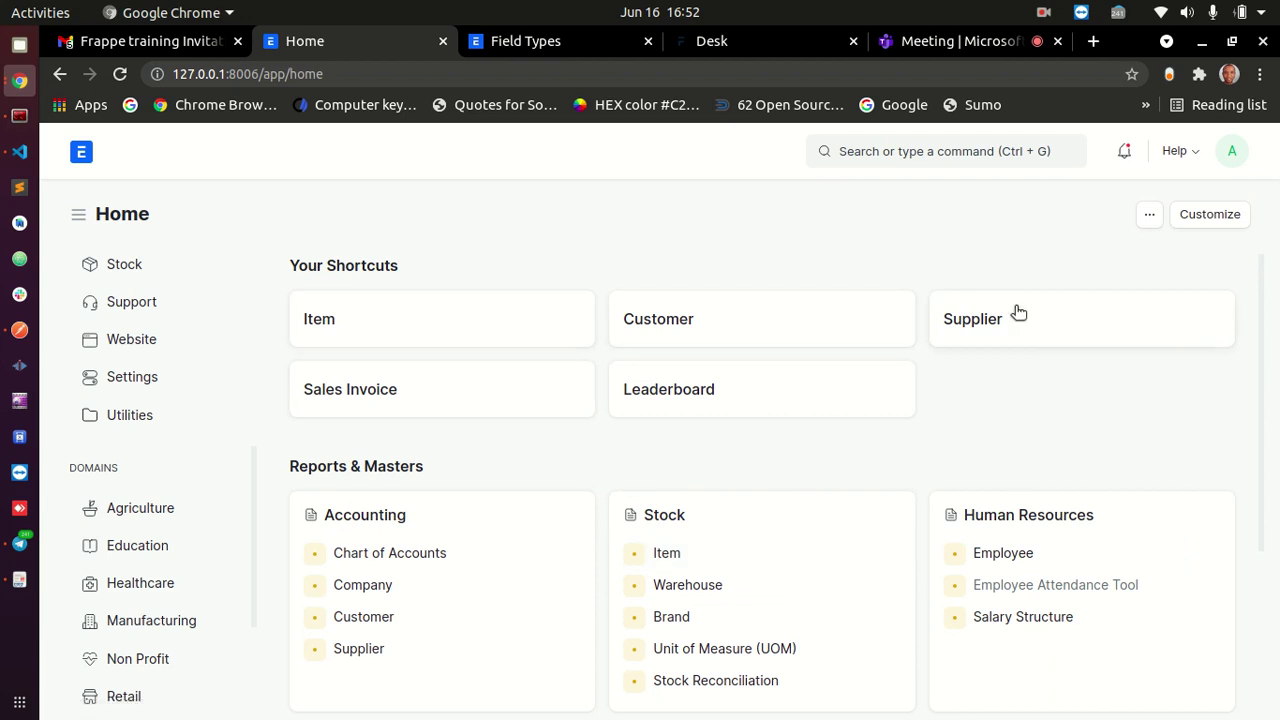
# - Switch to the Frappe Desk documentation, read its introduction and list of views, and highlight the Workspace heading
pyautogui.scroll(-3, 424, 565)
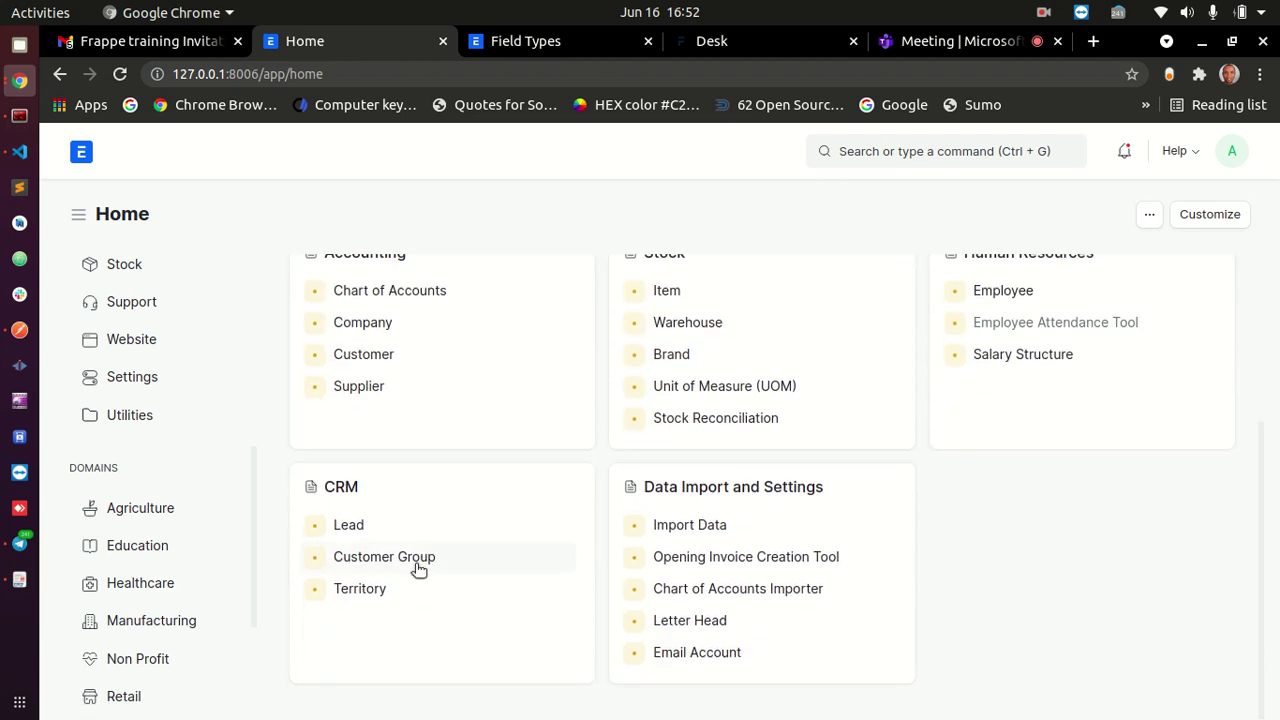
pyautogui.click(770, 45)
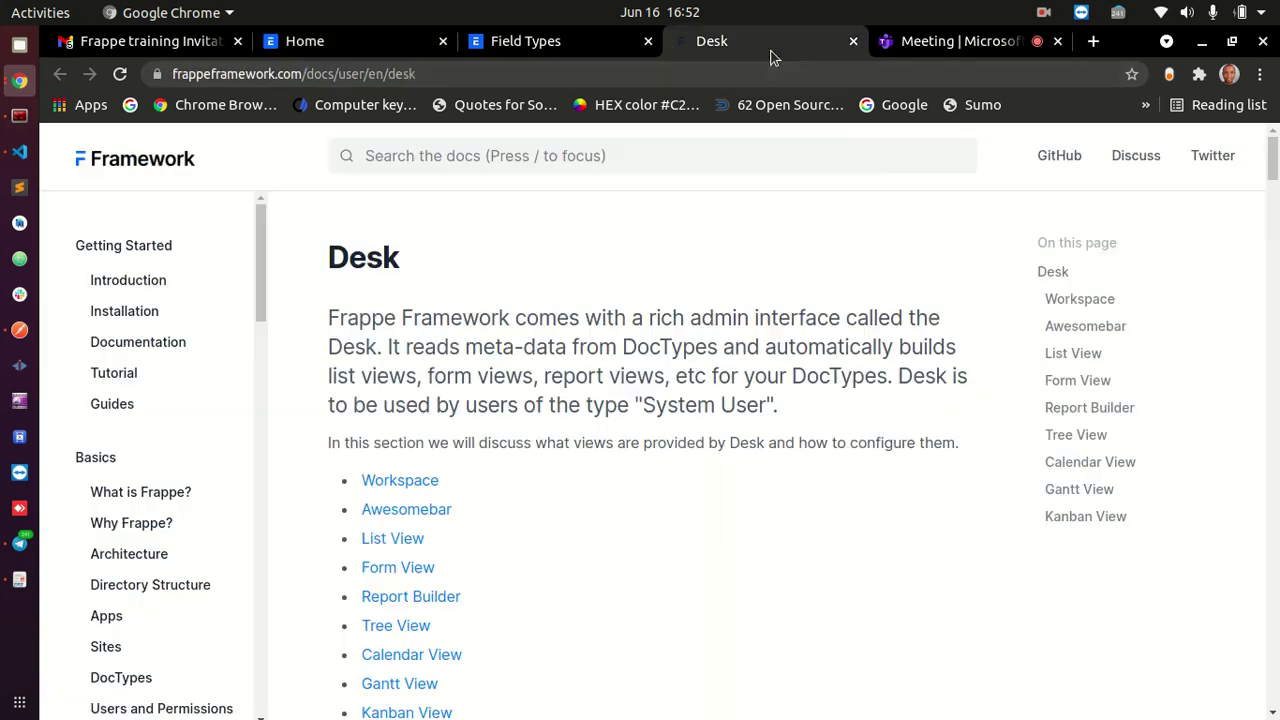
pyautogui.doubleClick(604, 342)
pyautogui.click(604, 342)
pyautogui.click(722, 328)
pyautogui.scroll(-4, 671, 342)
pyautogui.scroll(-5, 660, 361)
pyautogui.scroll(8, 603, 326)
pyautogui.scroll(1, 590, 322)
pyautogui.scroll(-5, 590, 376)
pyautogui.doubleClick(431, 447)
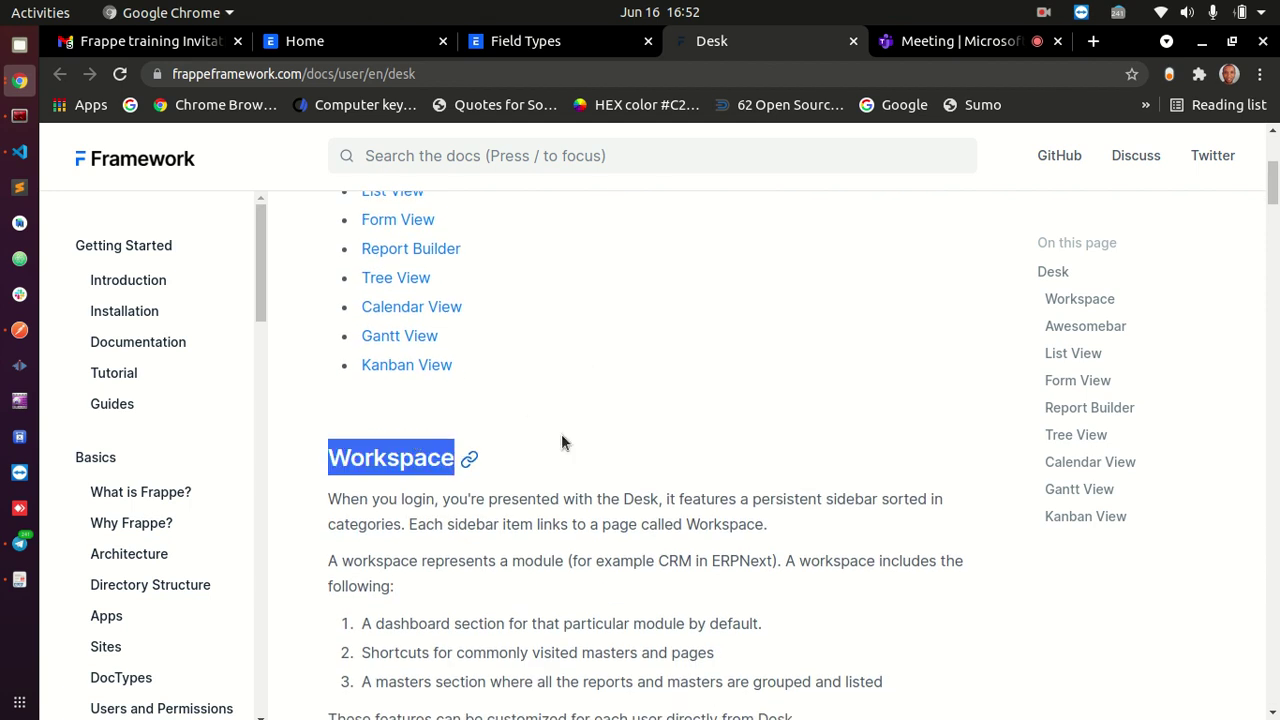
pyautogui.scroll(-3, 562, 443)
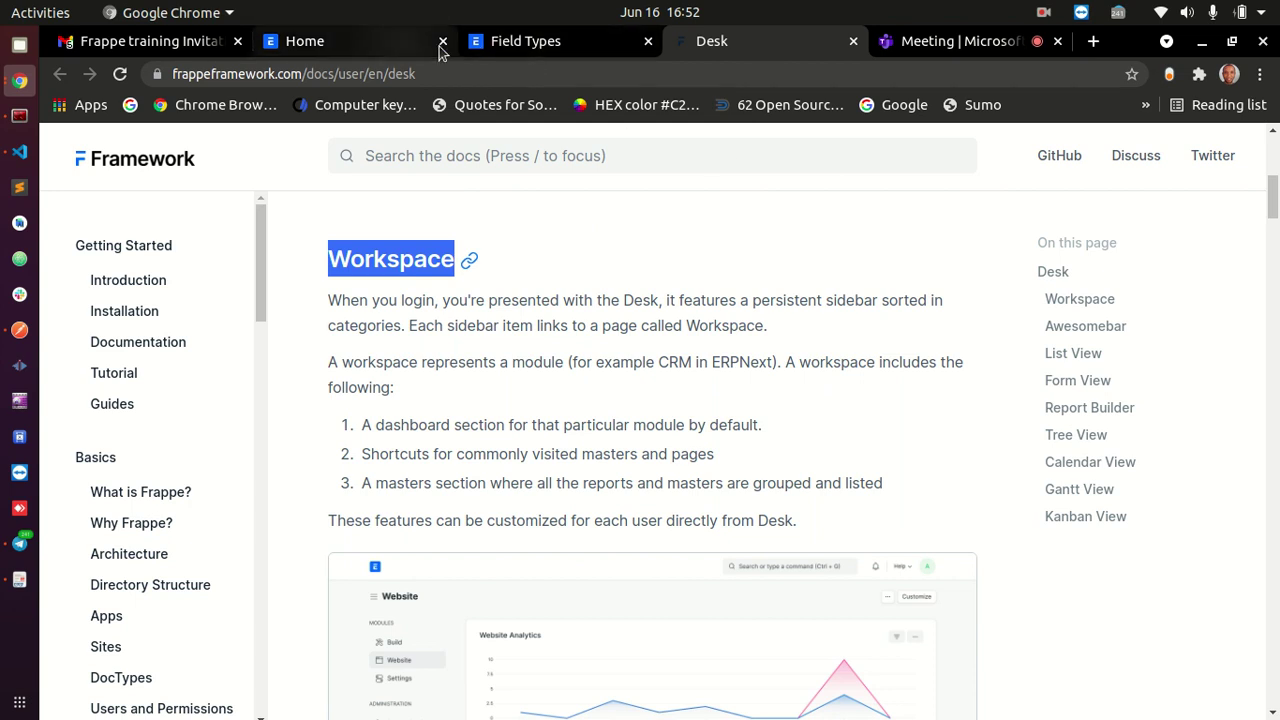
# - Close the Field Types tab and return to the shortcuts and Reports & Masters section of the Home workspace
pyautogui.click(510, 45)
pyautogui.click(320, 45)
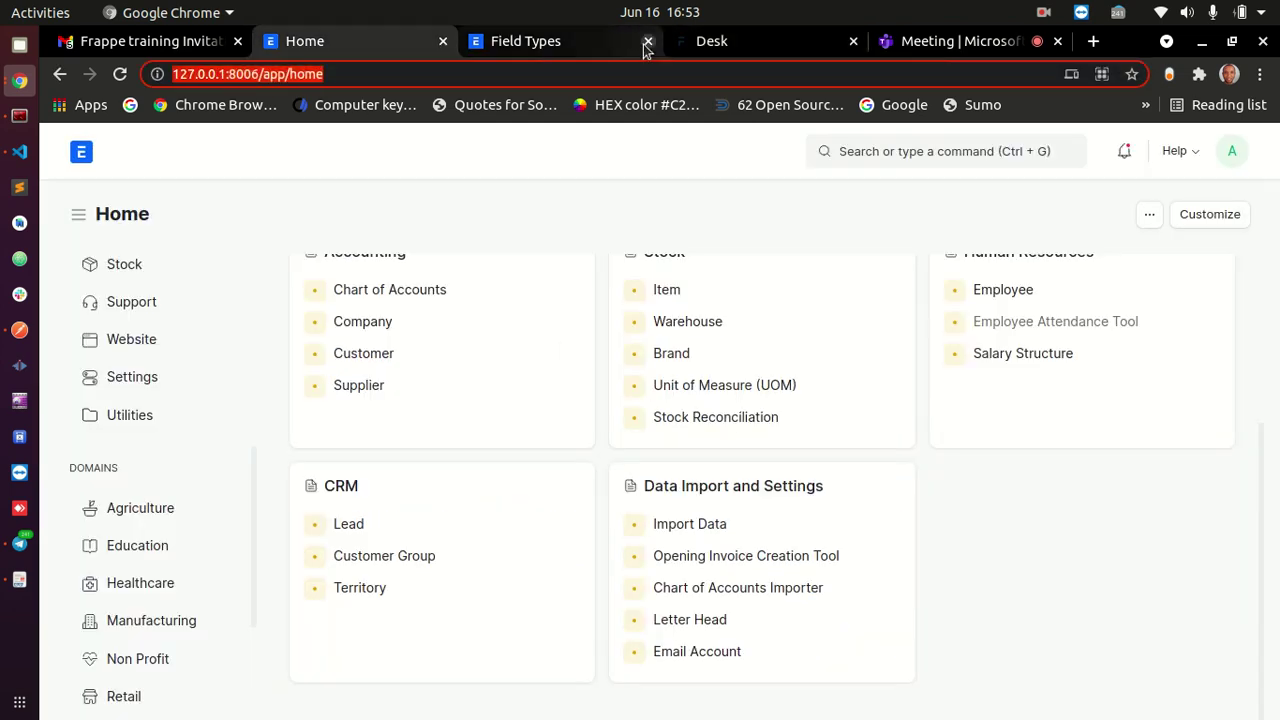
pyautogui.click(638, 45)
pyautogui.click(648, 41)
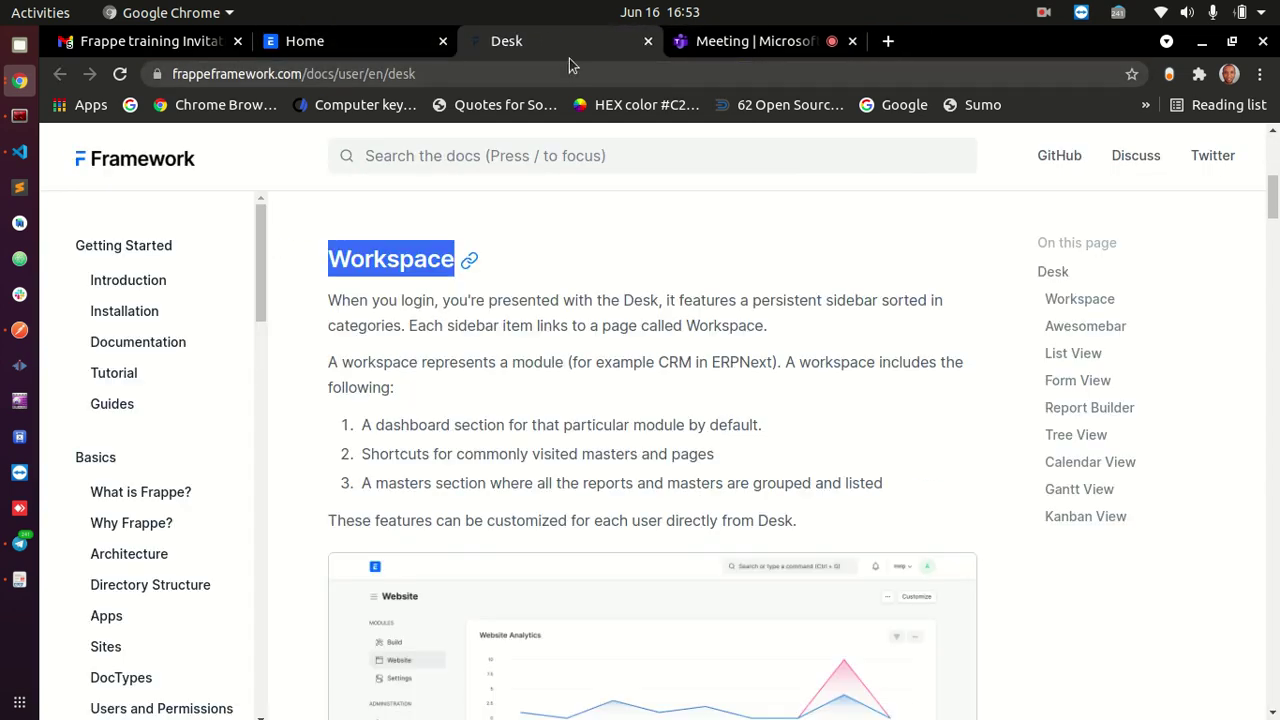
pyautogui.click(440, 45)
pyautogui.scroll(4, 477, 382)
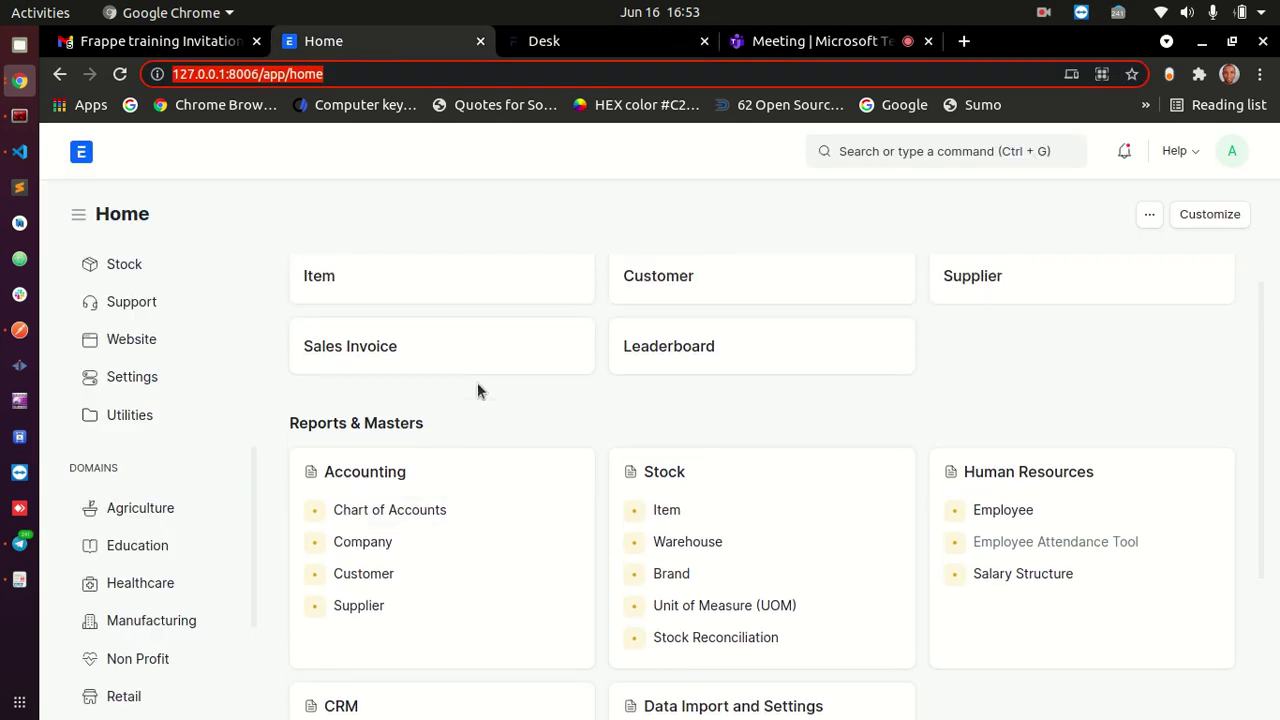
pyautogui.scroll(1, 477, 391)
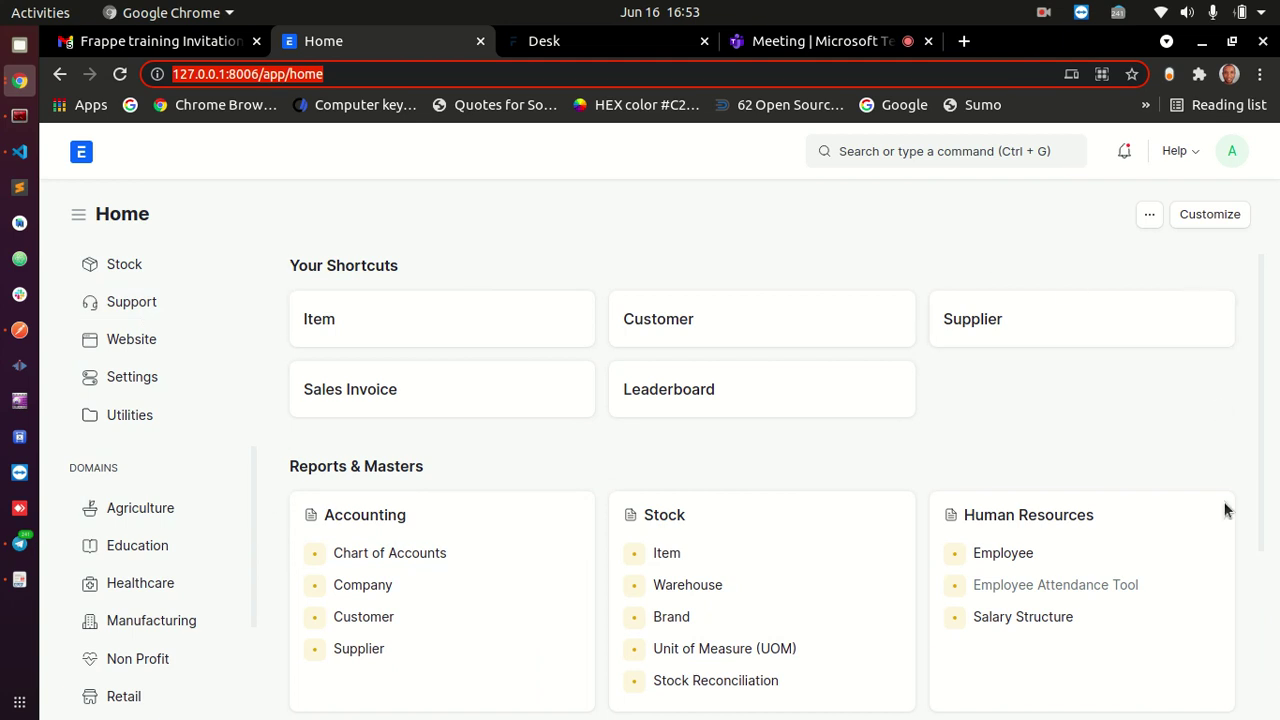
# - Go through the Workspace section of the Desk documentation, highlighting its text, and highlight the Awesomebar heading that follows it
pyautogui.click(600, 42)
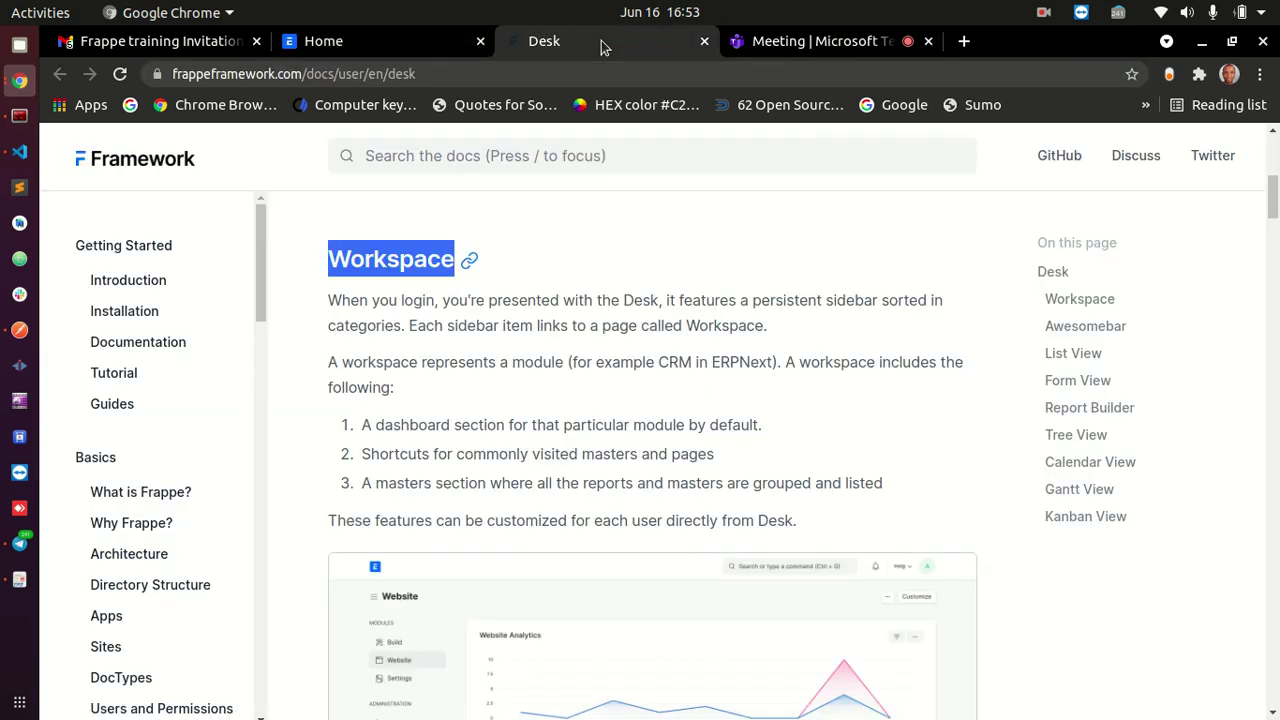
pyautogui.click(640, 398)
pyautogui.scroll(-2, 630, 298)
pyautogui.scroll(3, 603, 344)
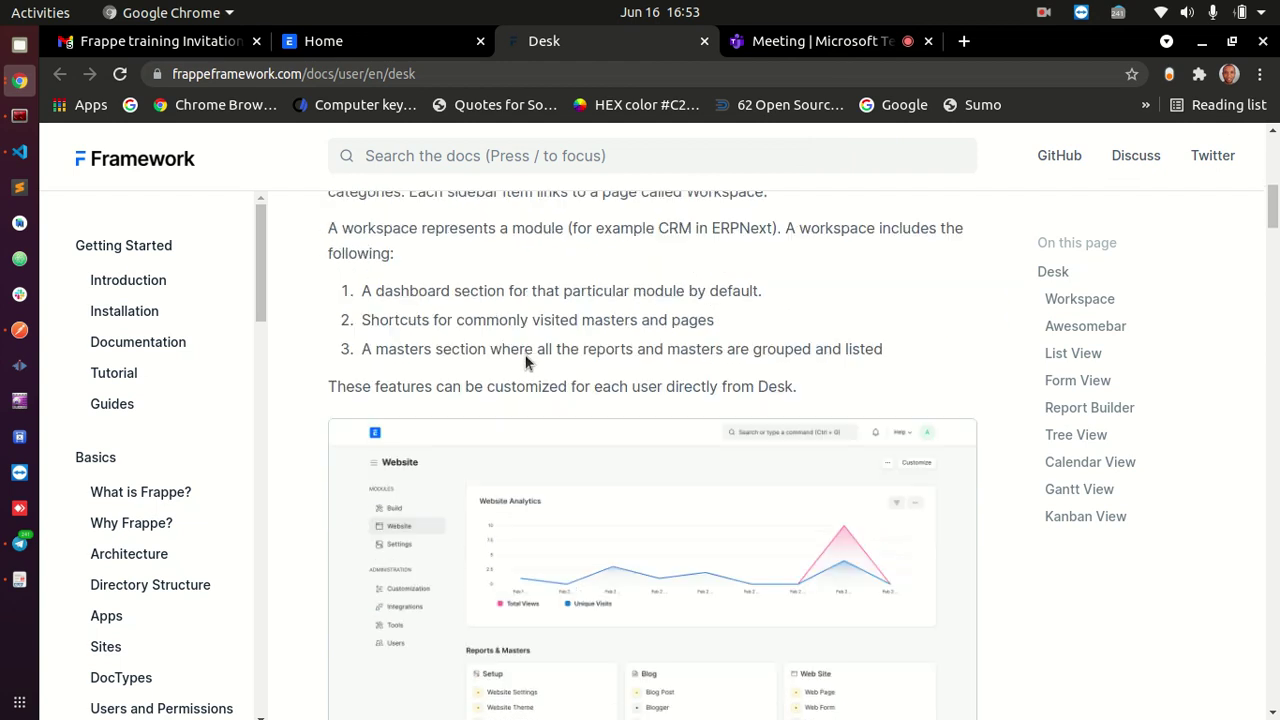
pyautogui.moveTo(335, 305); pyautogui.dragTo(757, 480)
pyautogui.click(713, 514)
pyautogui.scroll(-8, 690, 505)
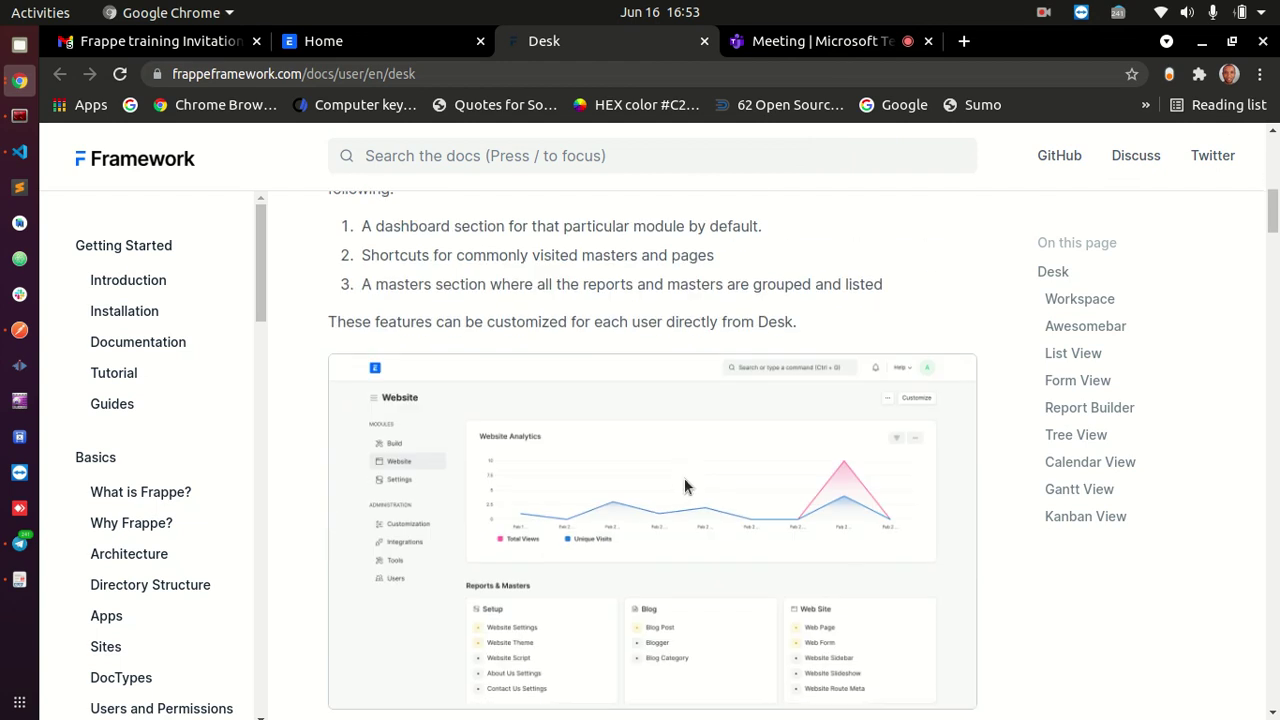
pyautogui.doubleClick(377, 336)
pyautogui.scroll(-1, 516, 362)
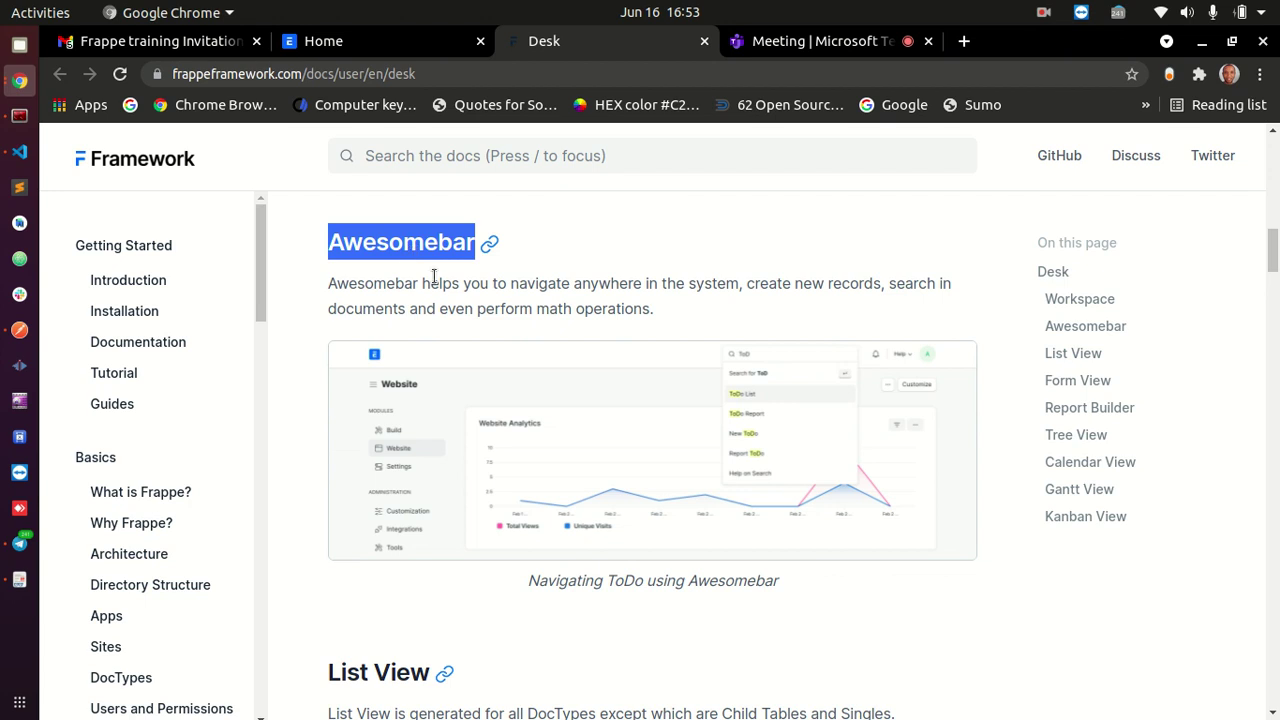
# - On the ERPNext Home workspace, bring up the Awesomebar's suggestion list and examine the domains and administration entries
pyautogui.click(378, 41)
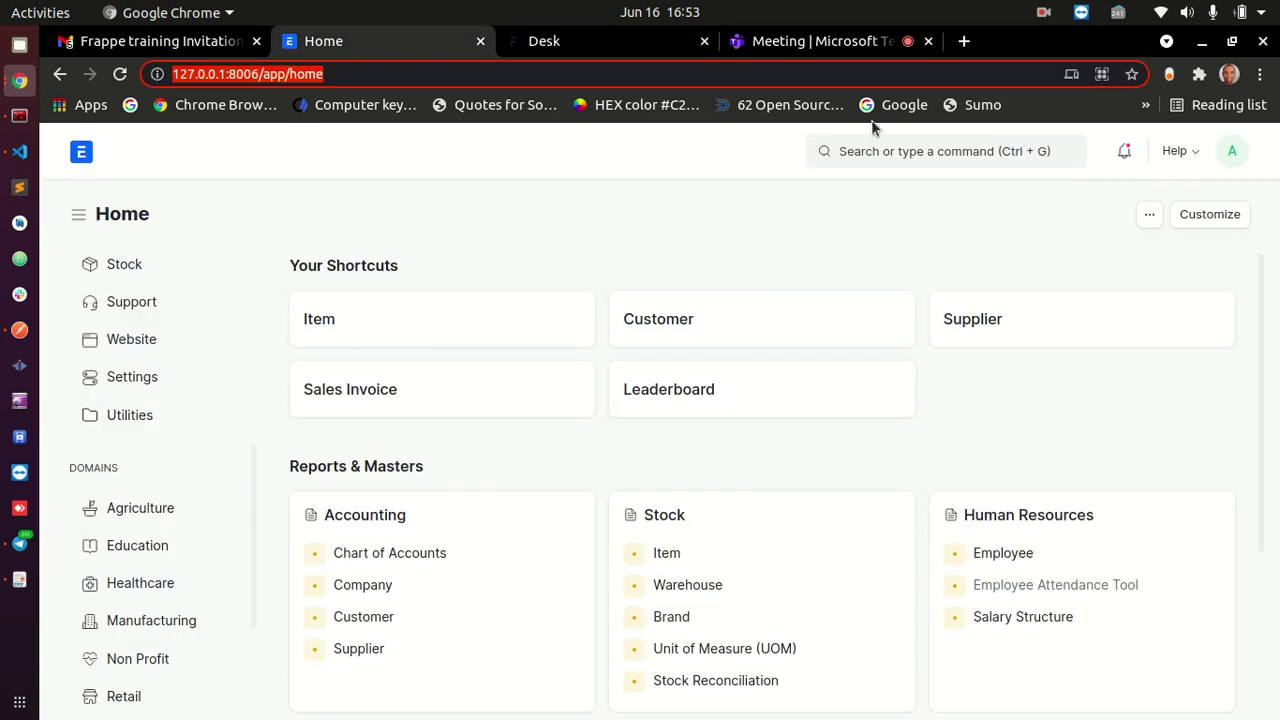
pyautogui.click(856, 152)
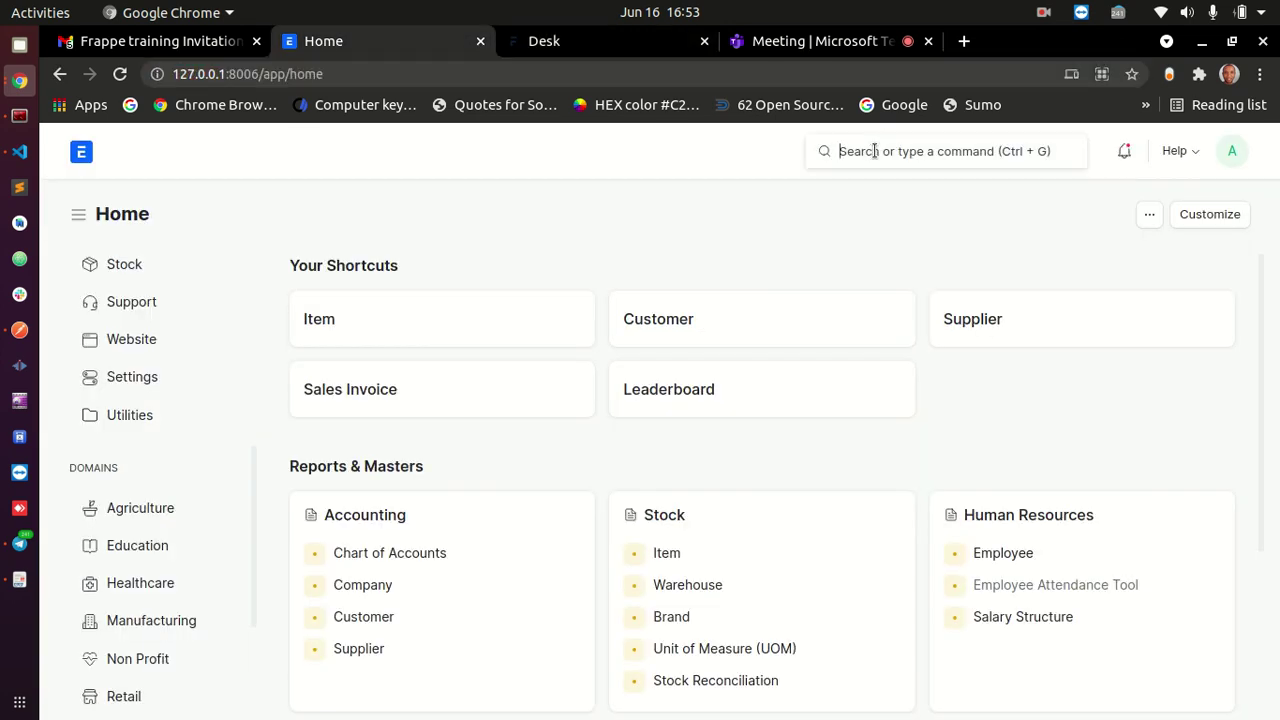
pyautogui.click(751, 186)
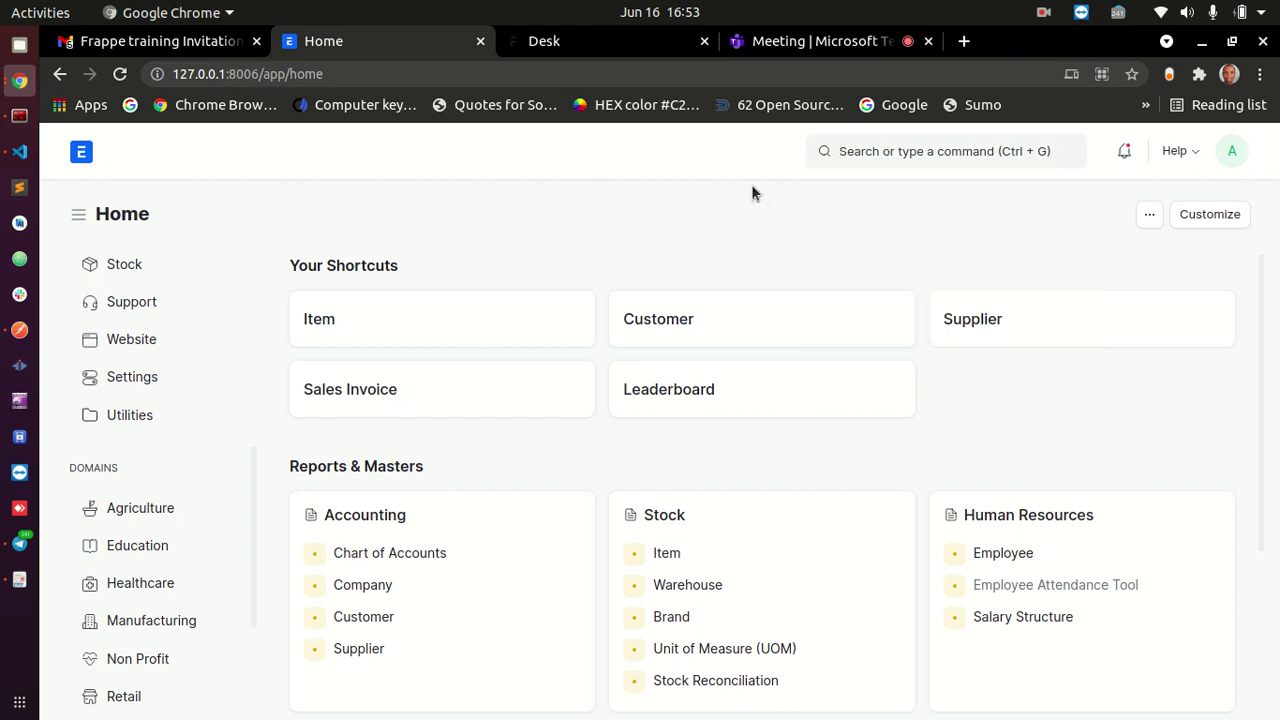
pyautogui.click(966, 152)
pyautogui.click(920, 149)
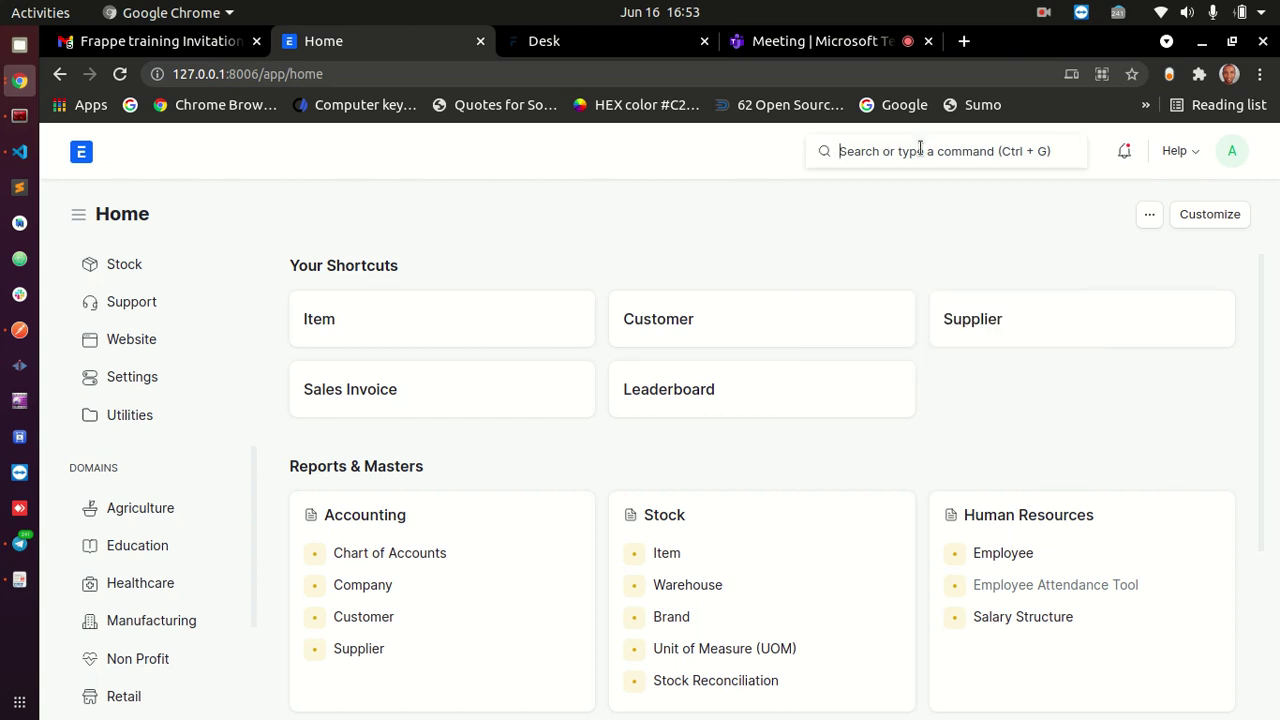
pyautogui.click(766, 209)
pyautogui.click(958, 150)
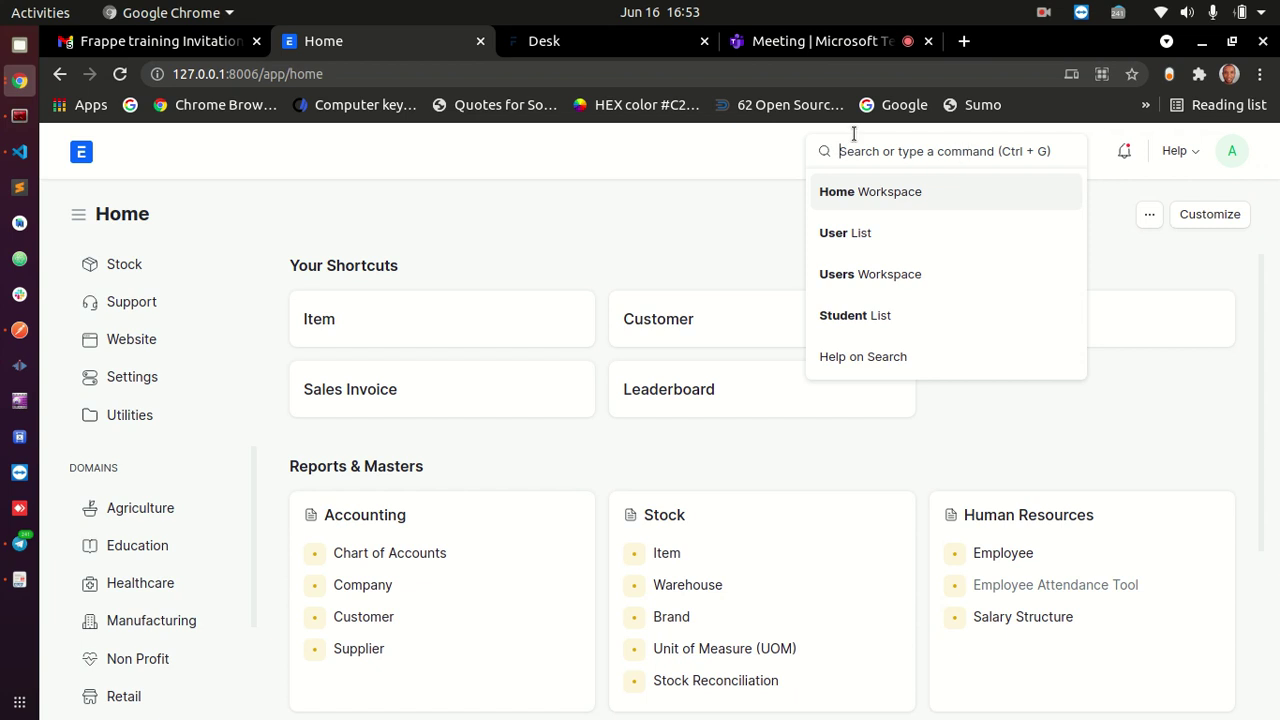
pyautogui.scroll(-3, 171, 449)
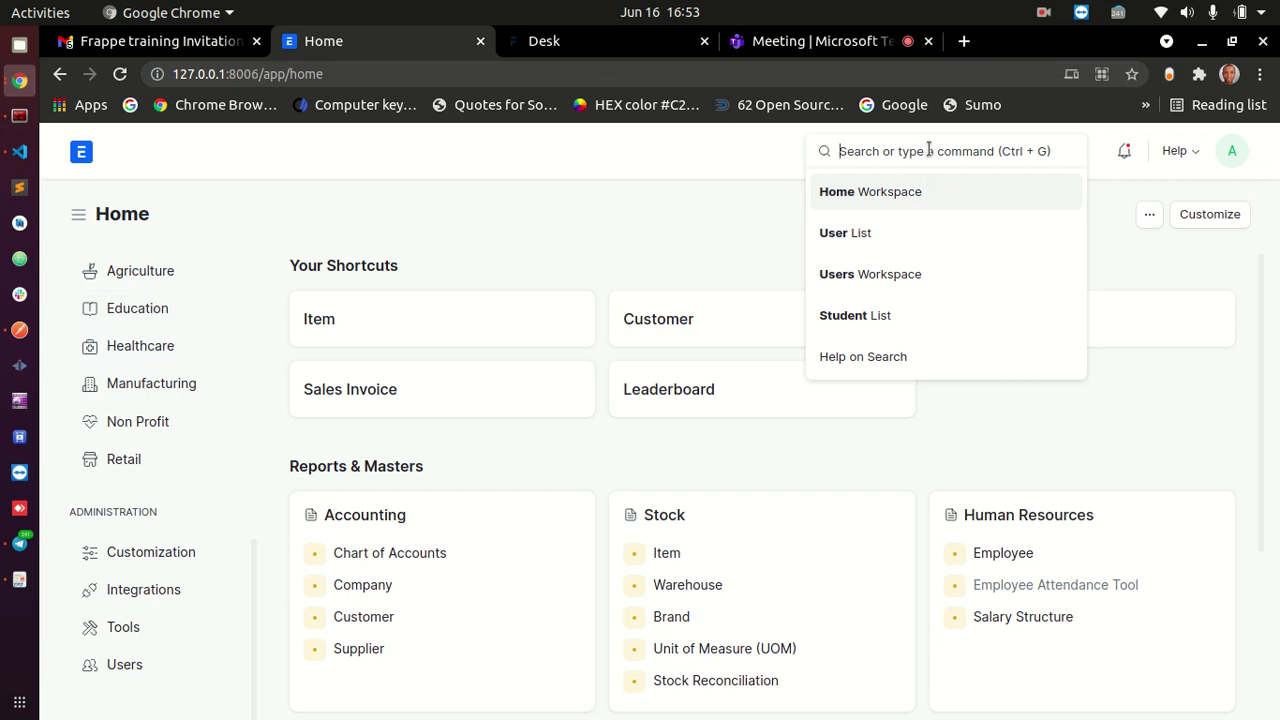
# - Use the Awesomebar to open the Student List by searching "studen" and a New Student form by searching "stude"
pyautogui.write('studen')
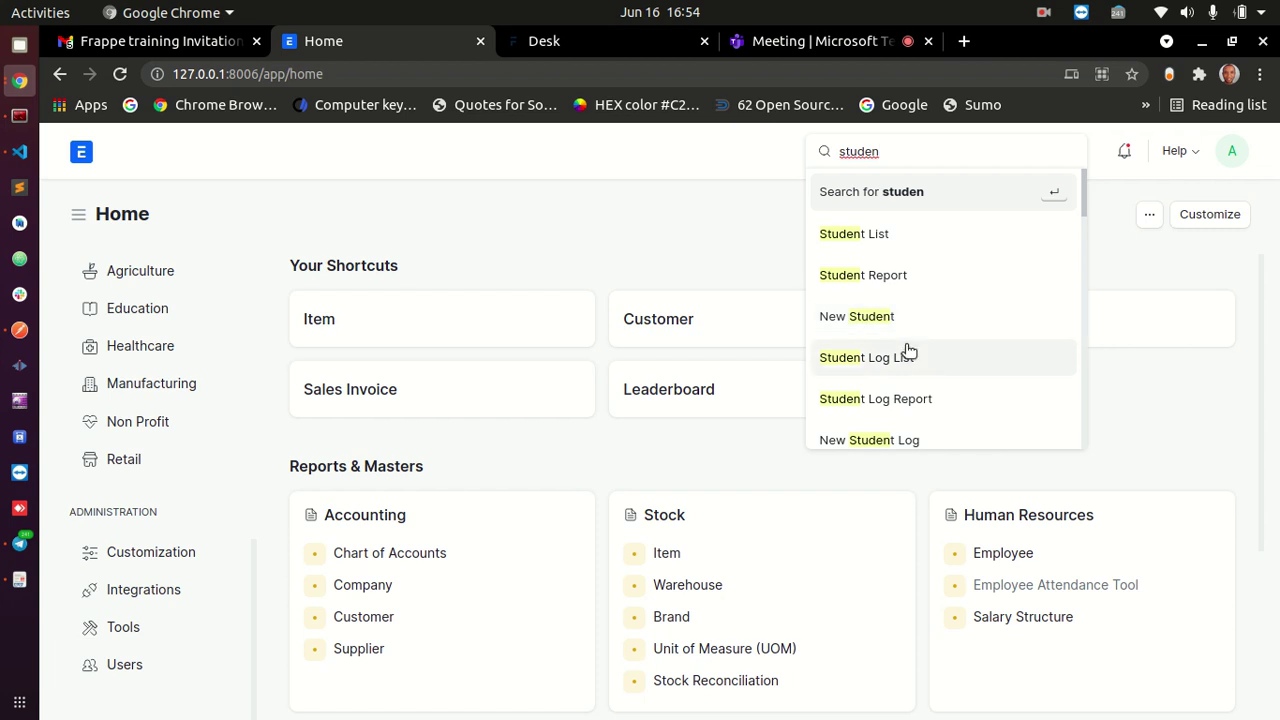
pyautogui.click(866, 238)
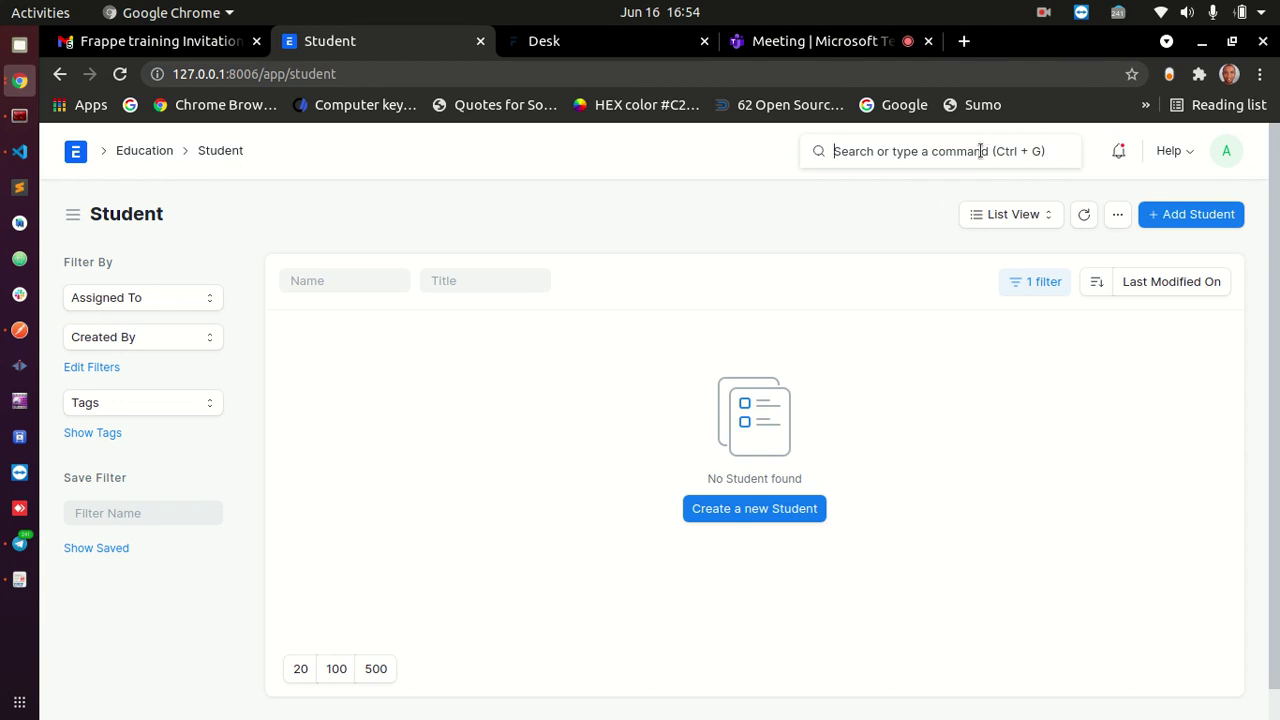
pyautogui.write('stude')
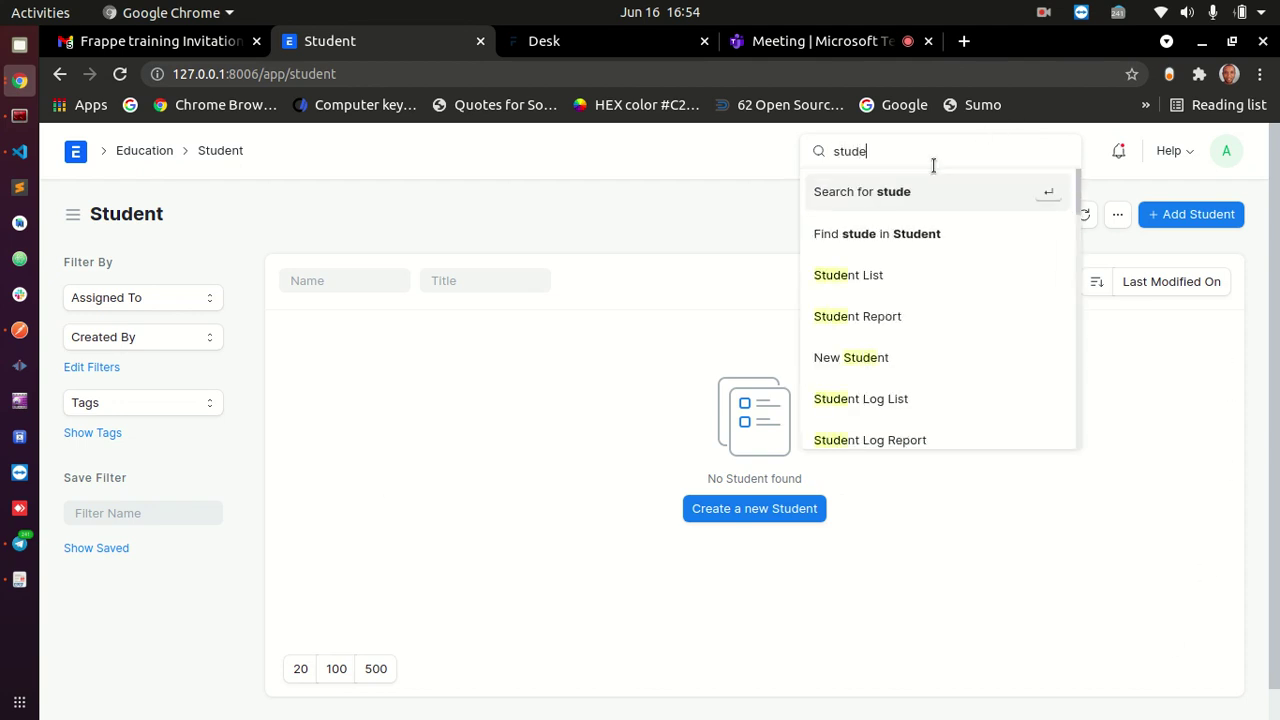
pyautogui.click(863, 370)
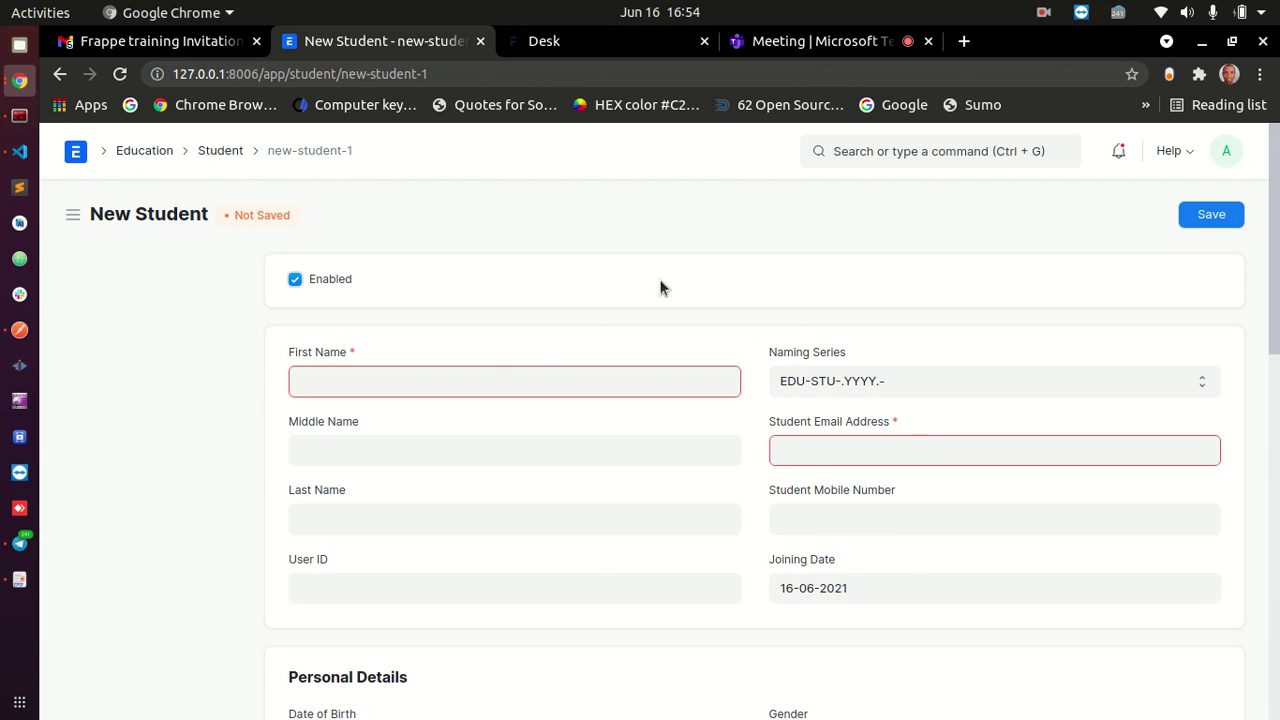
# - Return to the Desk documentation's Awesomebar section and highlight the List View heading below it
pyautogui.click(565, 40)
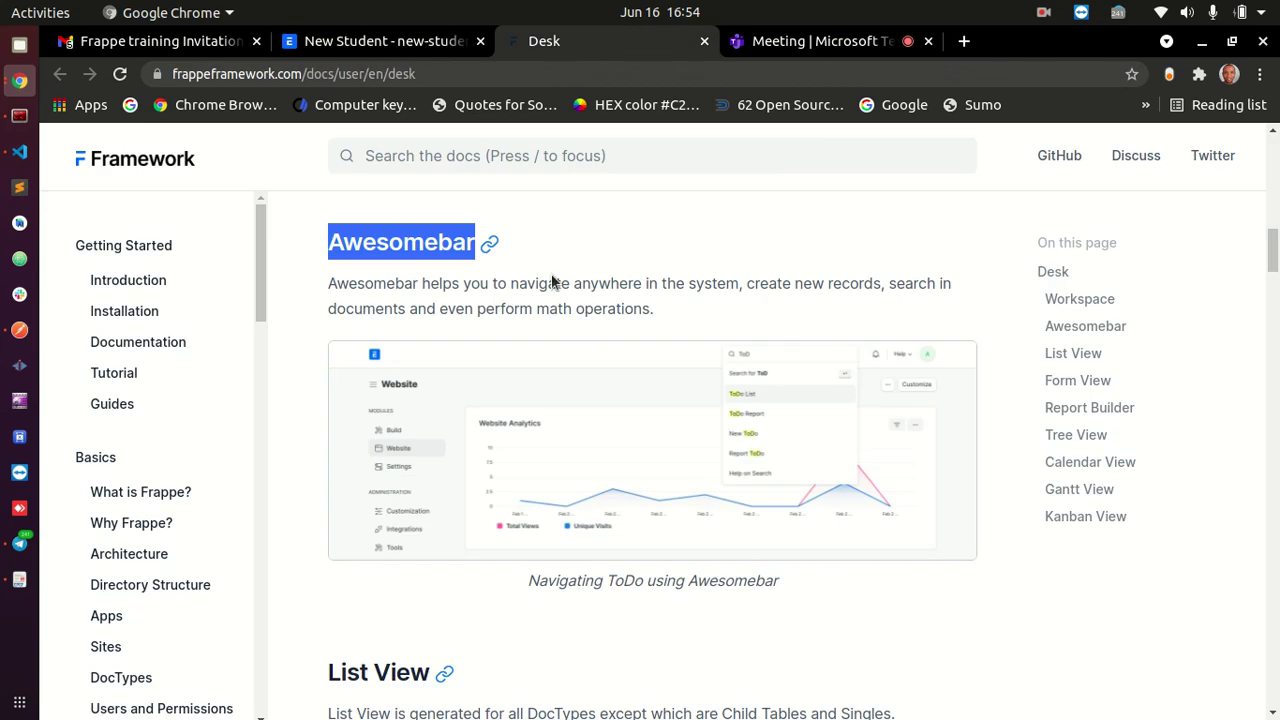
pyautogui.doubleClick(394, 250)
pyautogui.scroll(-5, 765, 297)
pyautogui.moveTo(324, 273); pyautogui.dragTo(428, 276)
# - Leave the New Student form for the Student list and search the Awesomebar for "stude"
pyautogui.click(390, 41)
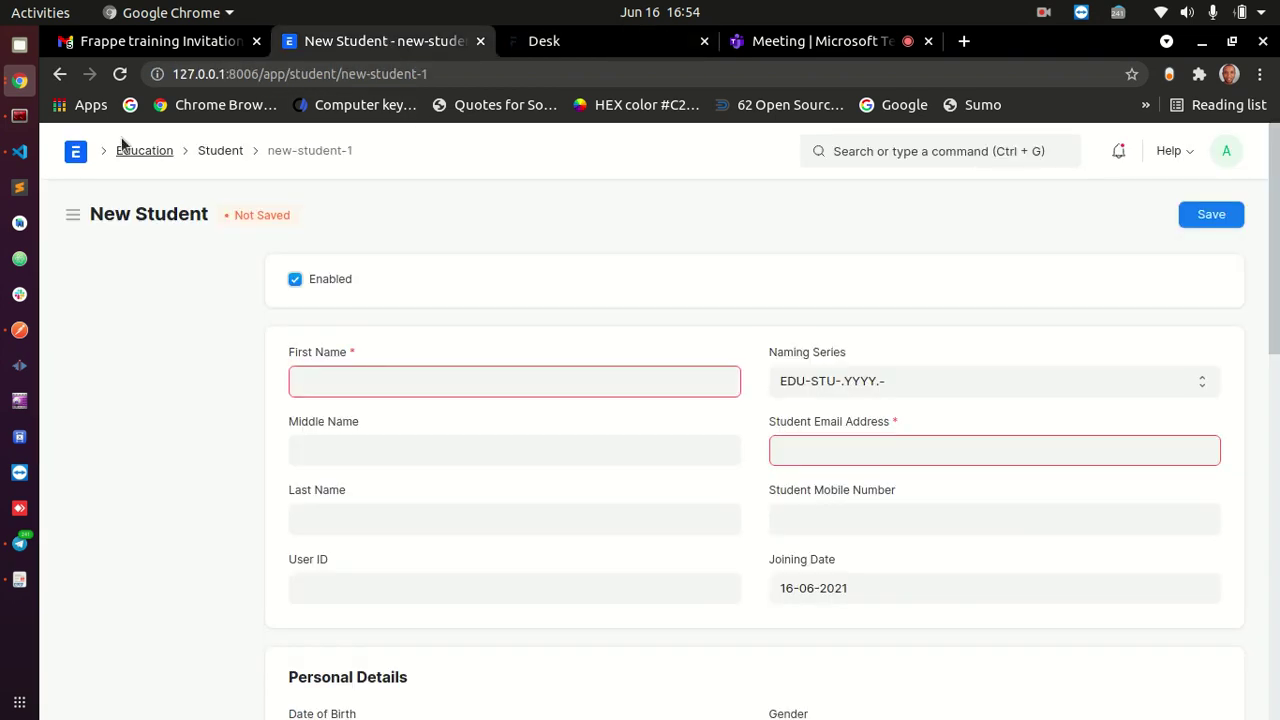
pyautogui.click(222, 152)
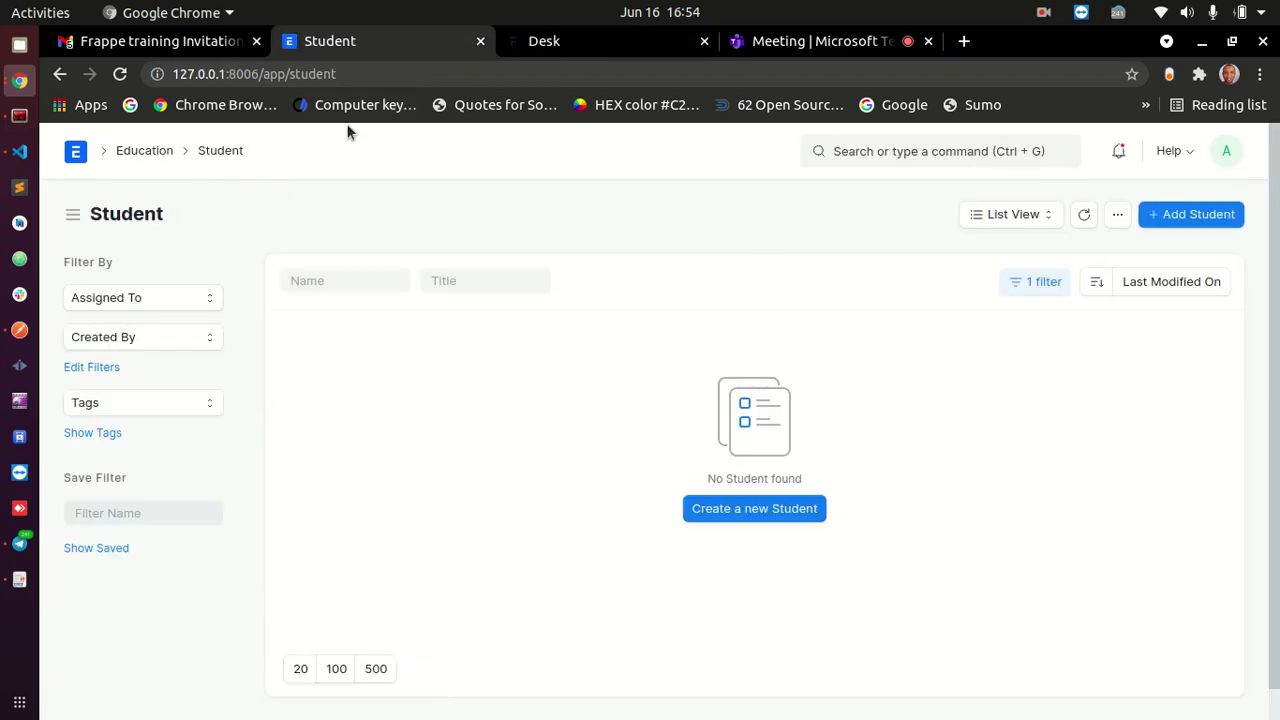
pyautogui.click(936, 150)
pyautogui.write('s')
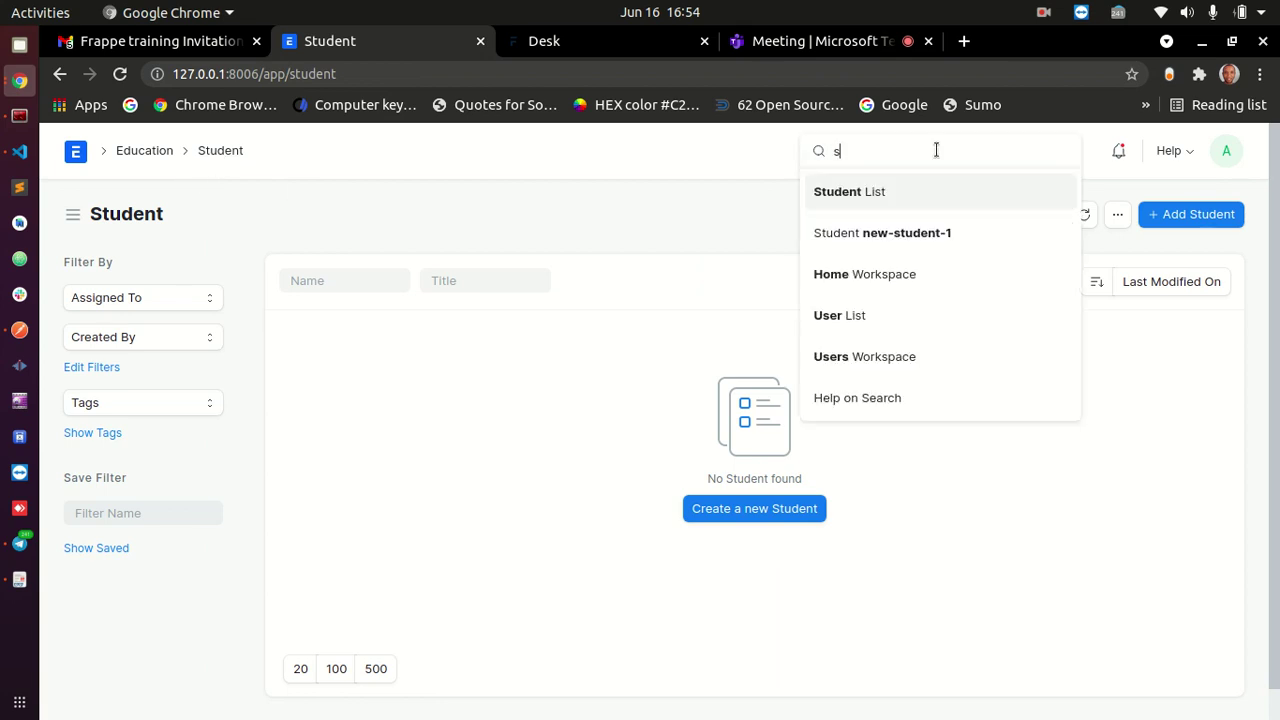
pyautogui.write('tude')
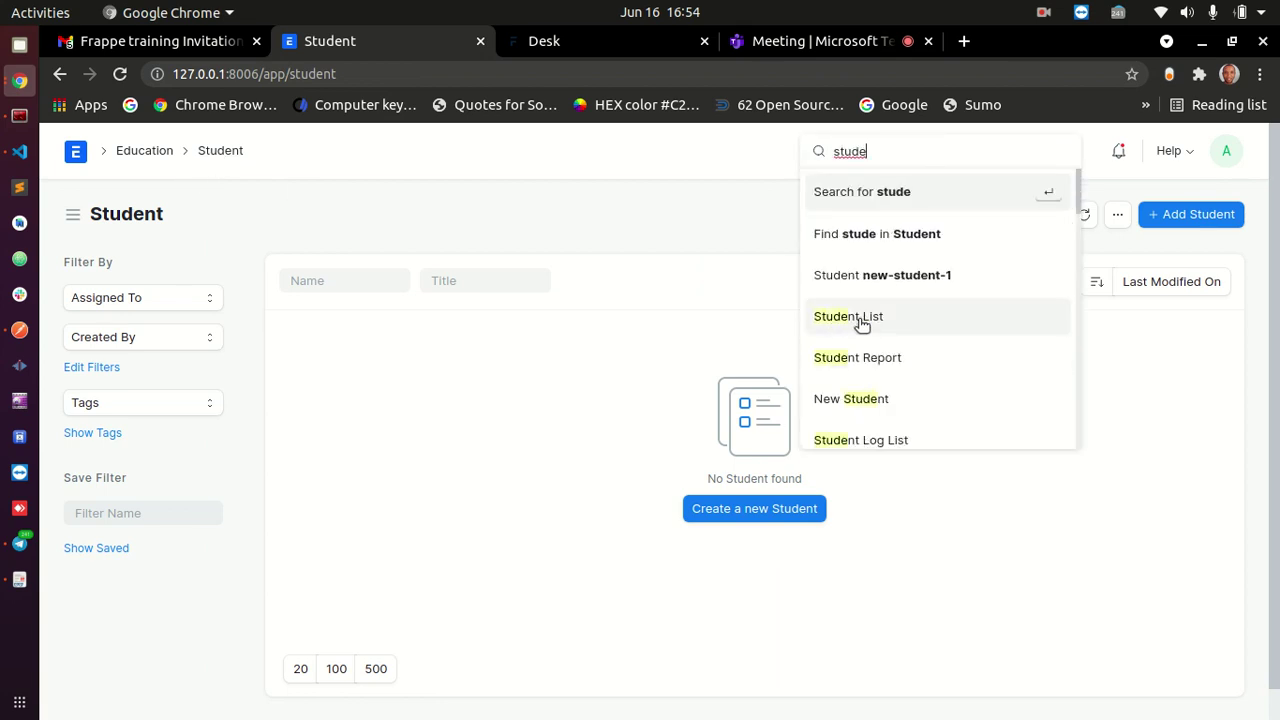
# - Replace the Awesomebar search with "patie" and open the Patient List
pyautogui.doubleClick(849, 151)
pyautogui.write('patie')
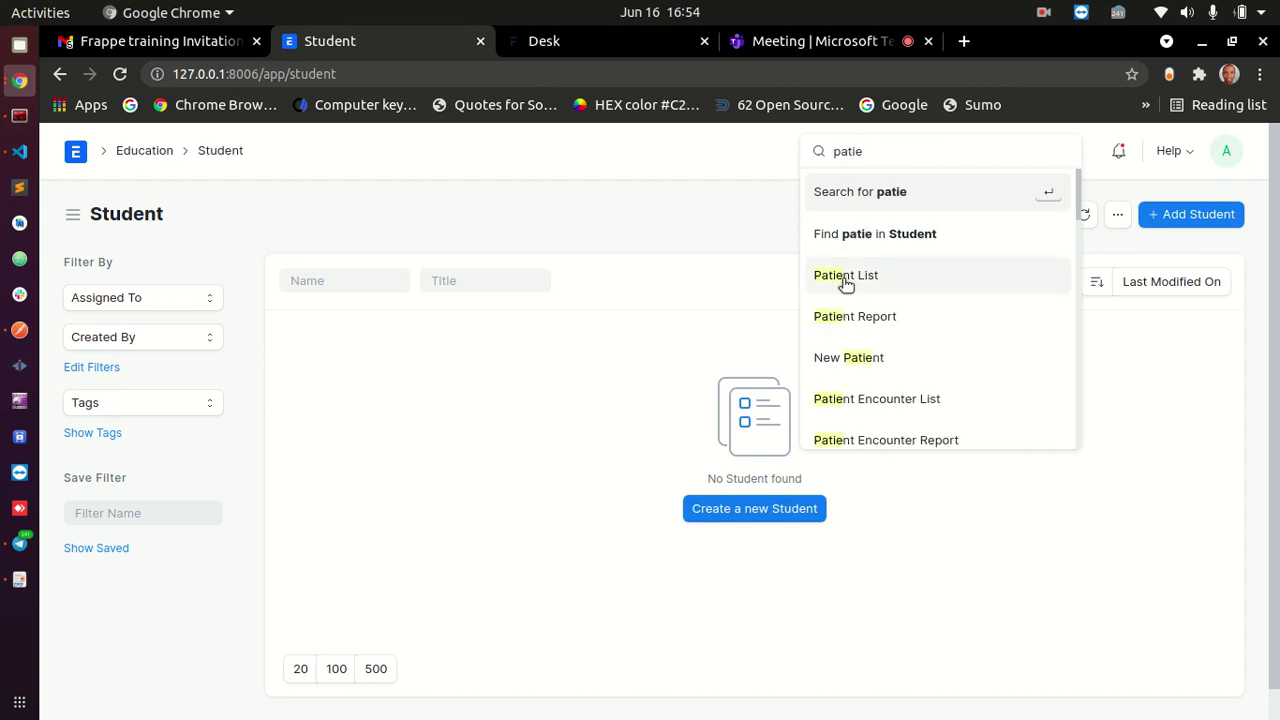
pyautogui.click(839, 277)
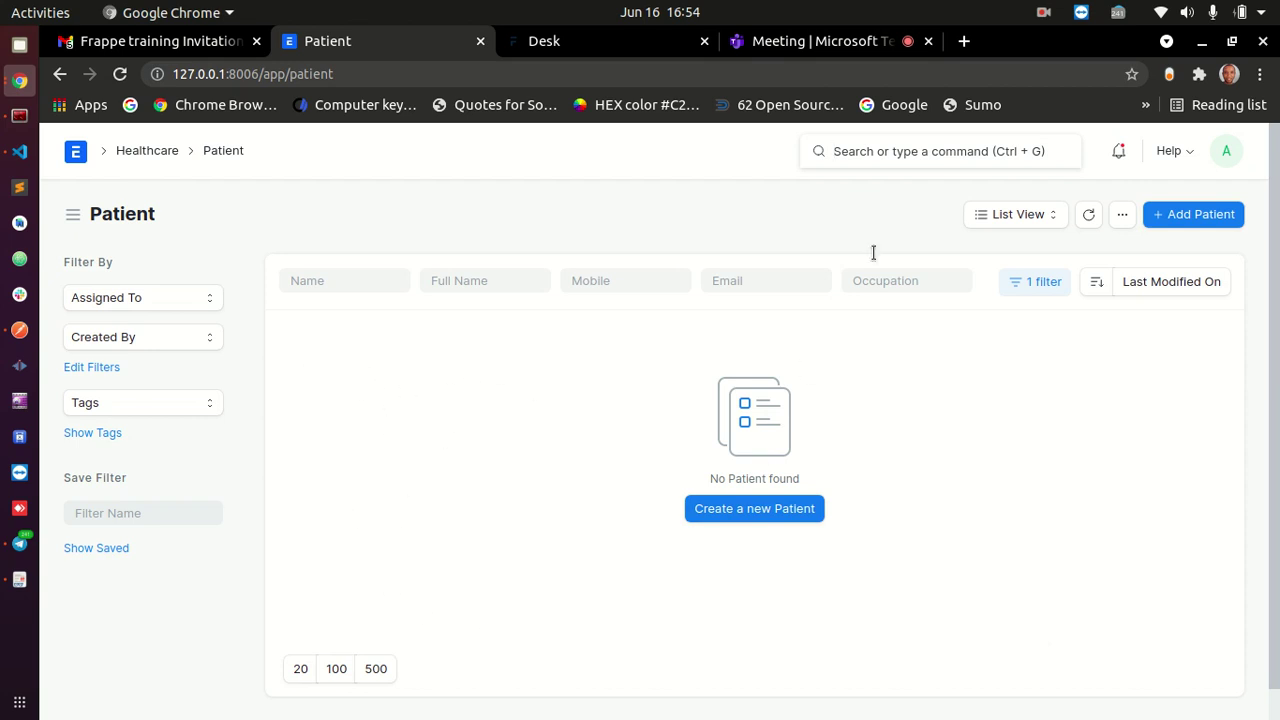
# - Switch to the Desk documentation and highlight the List View heading above its list of features
pyautogui.click(558, 45)
pyautogui.click(409, 293)
pyautogui.doubleClick(347, 275)
pyautogui.click(352, 275)
pyautogui.doubleClick(358, 274)
pyautogui.click(359, 275)
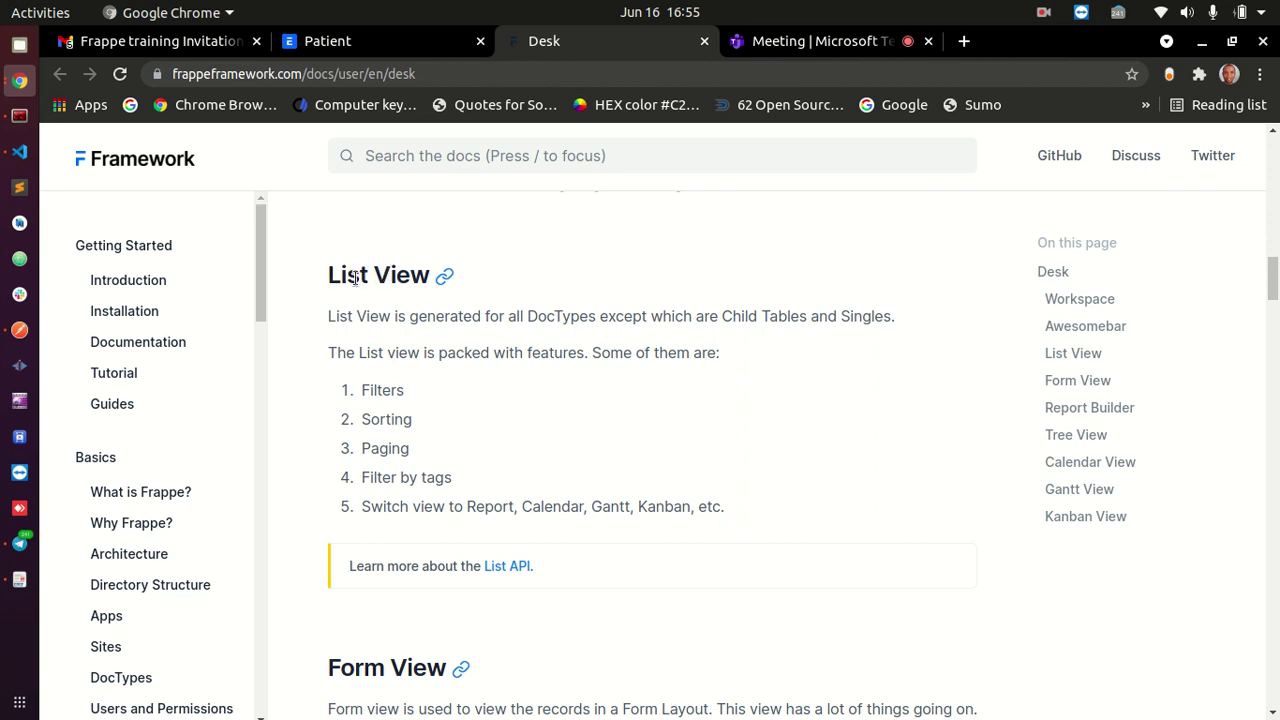
pyautogui.tripleClick(352, 278)
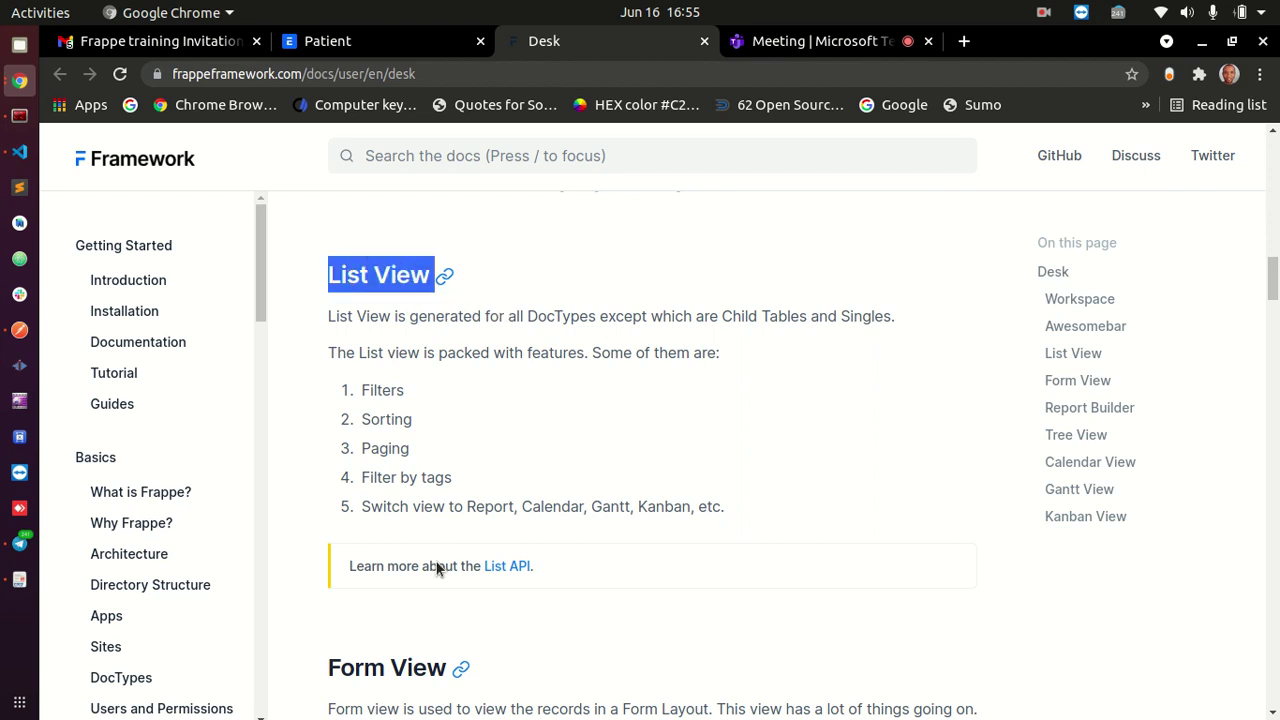
# - Move on to the documentation's Form View section, highlight its heading and examine the example form
pyautogui.scroll(-1, 436, 645)
pyautogui.scroll(-2, 436, 650)
pyautogui.scroll(3, 440, 646)
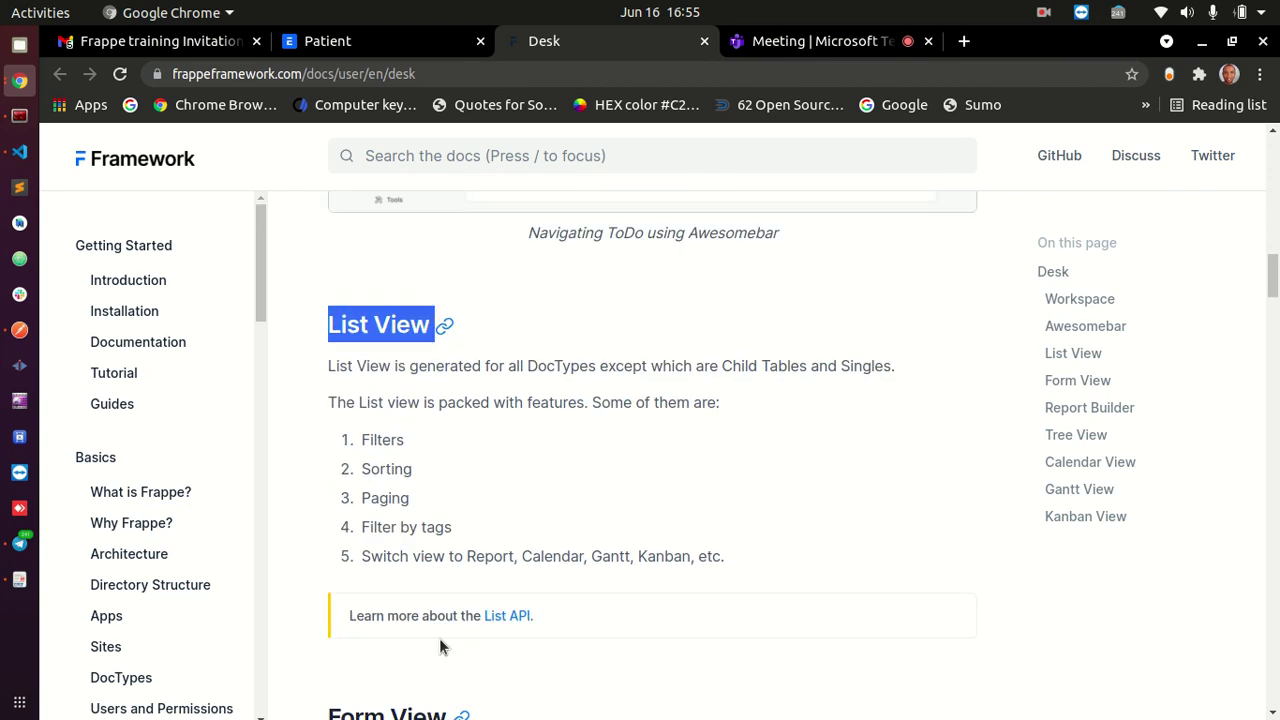
pyautogui.scroll(-5, 440, 646)
pyautogui.moveTo(329, 520); pyautogui.dragTo(425, 518)
pyautogui.scroll(-3, 688, 453)
pyautogui.scroll(-3, 690, 440)
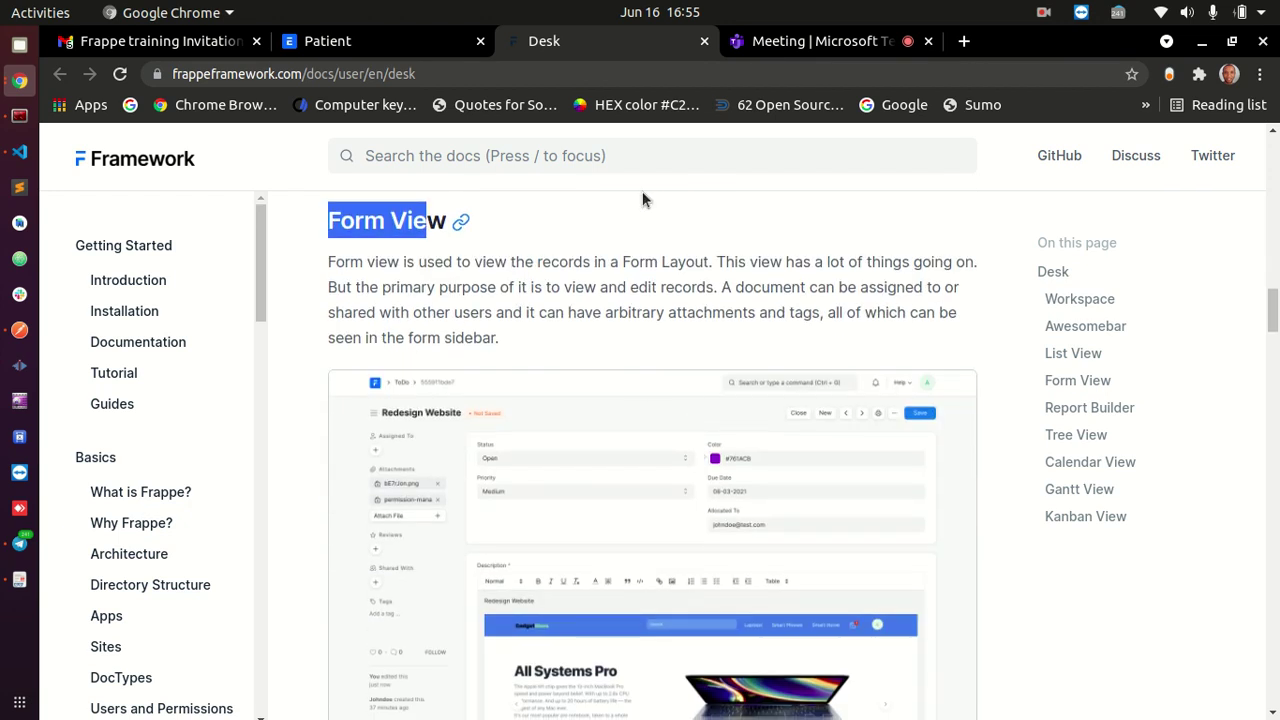
# - Return to the Patient list in ERPNext and open a New Patient form
pyautogui.click(400, 45)
pyautogui.hotkey('ctrl', 'b')
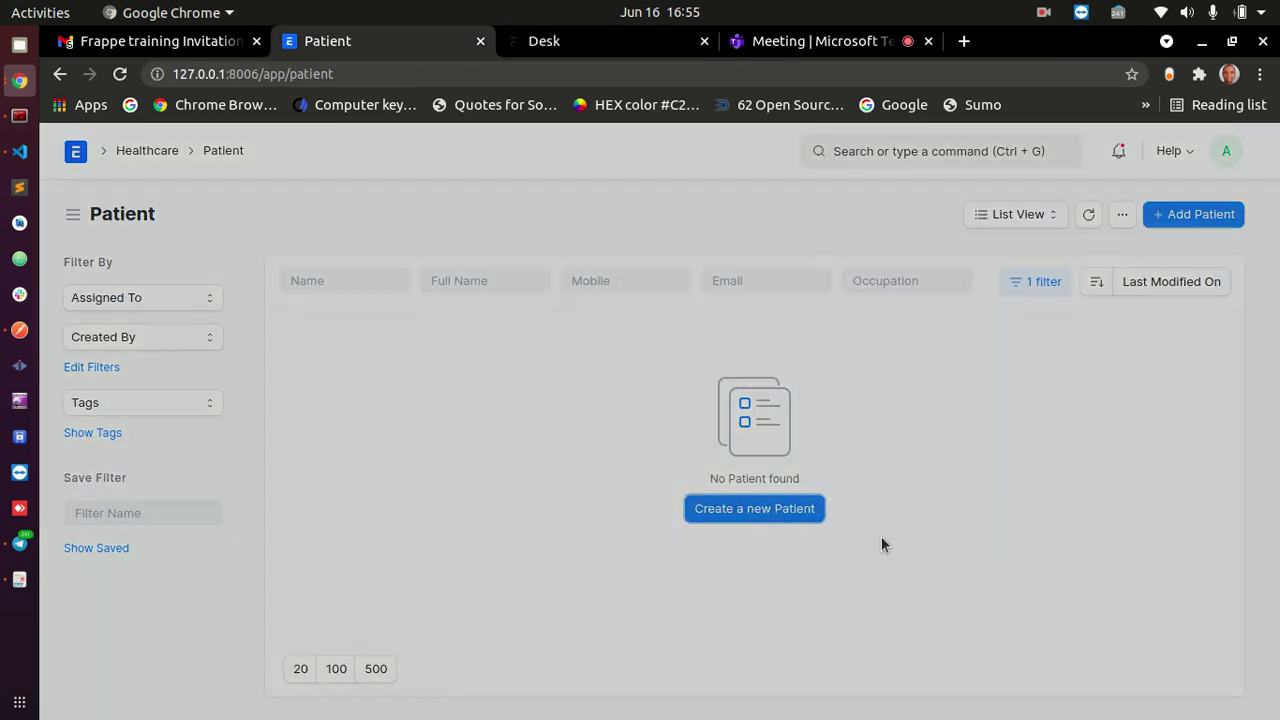
pyautogui.click(460, 680)
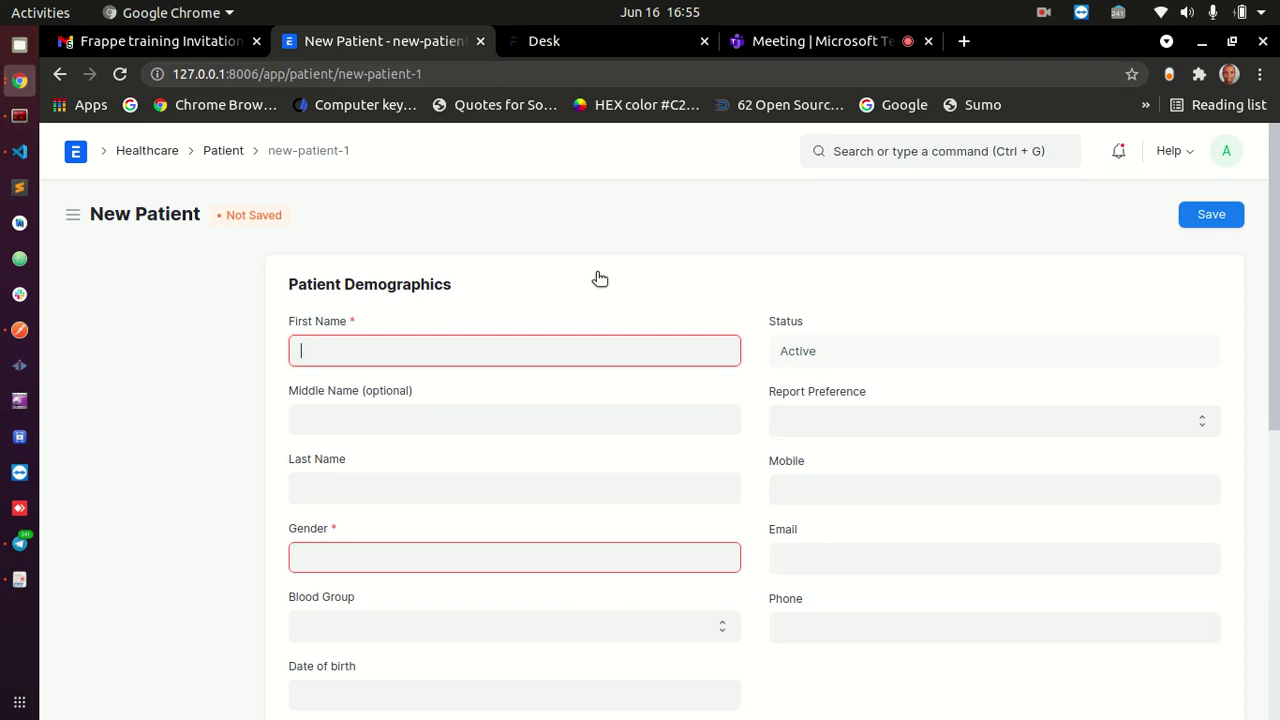
# - Check the Microsoft Teams meeting and return to ERPNext to open the Healthcare workspace
pyautogui.click(838, 46)
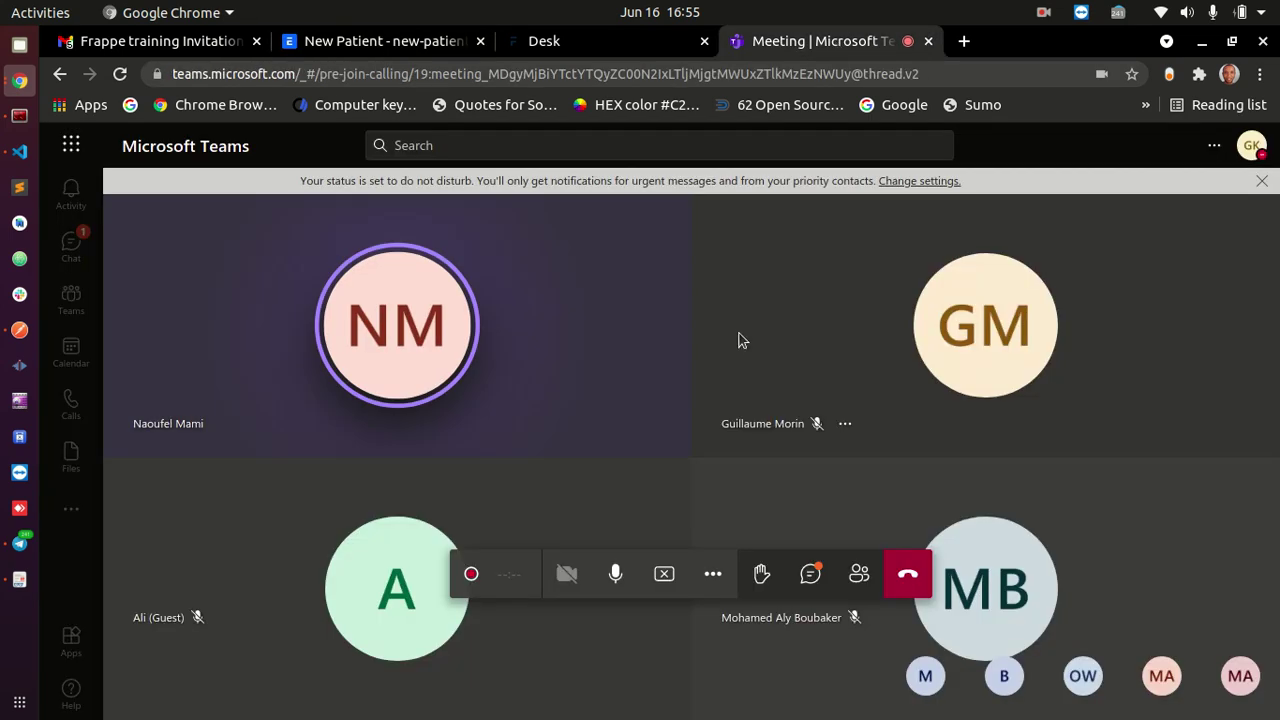
pyautogui.click(375, 41)
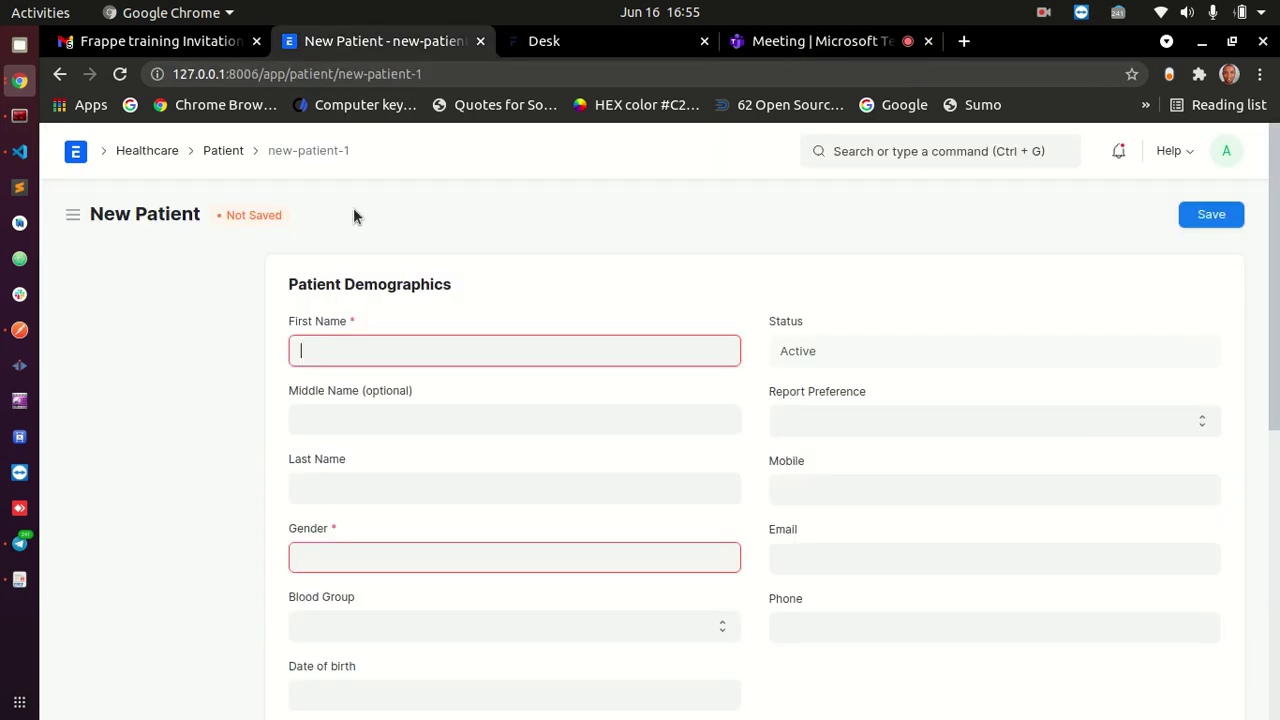
pyautogui.click(150, 151)
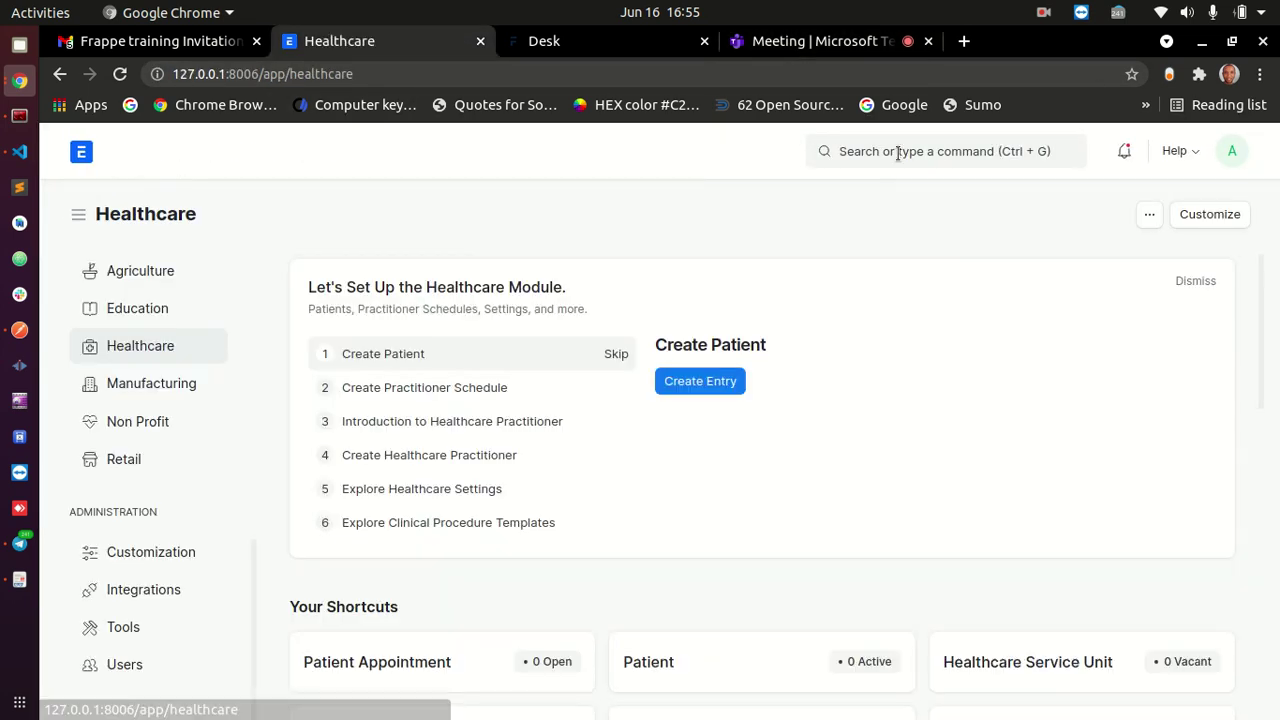
# - Search the Awesomebar for "user" and open the User List
pyautogui.click(897, 152)
pyautogui.write('user')
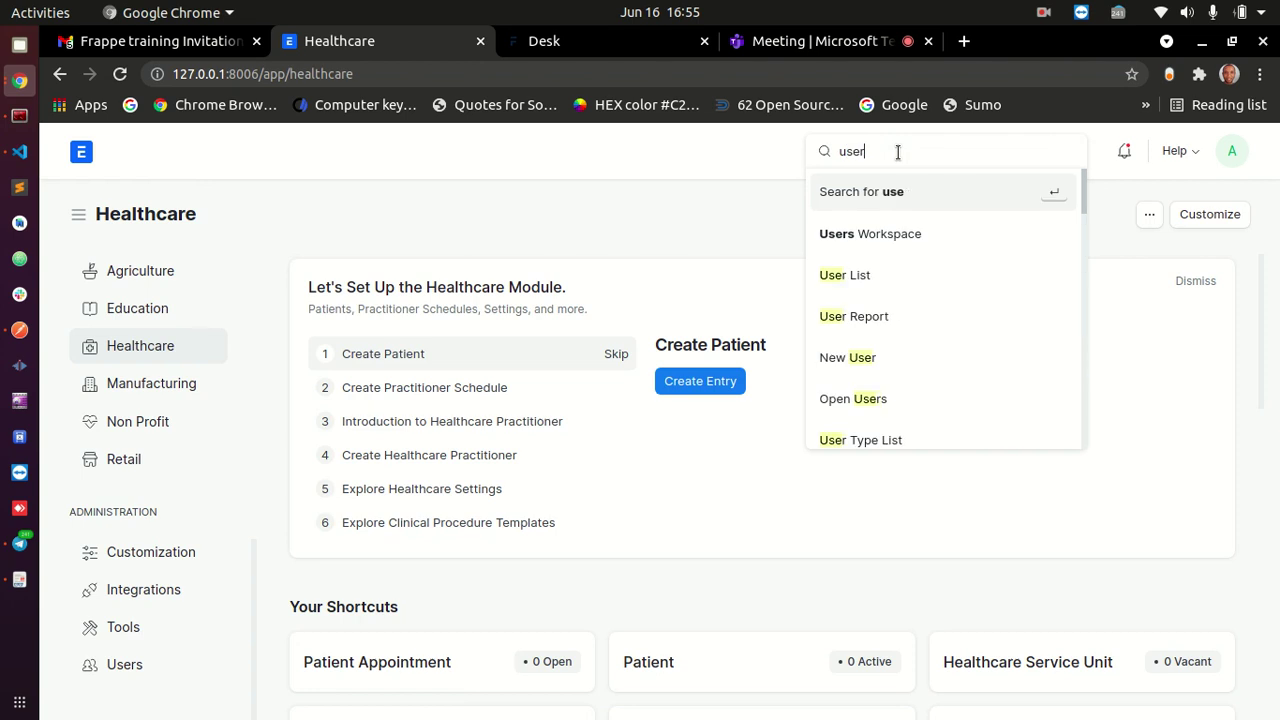
pyautogui.click(848, 285)
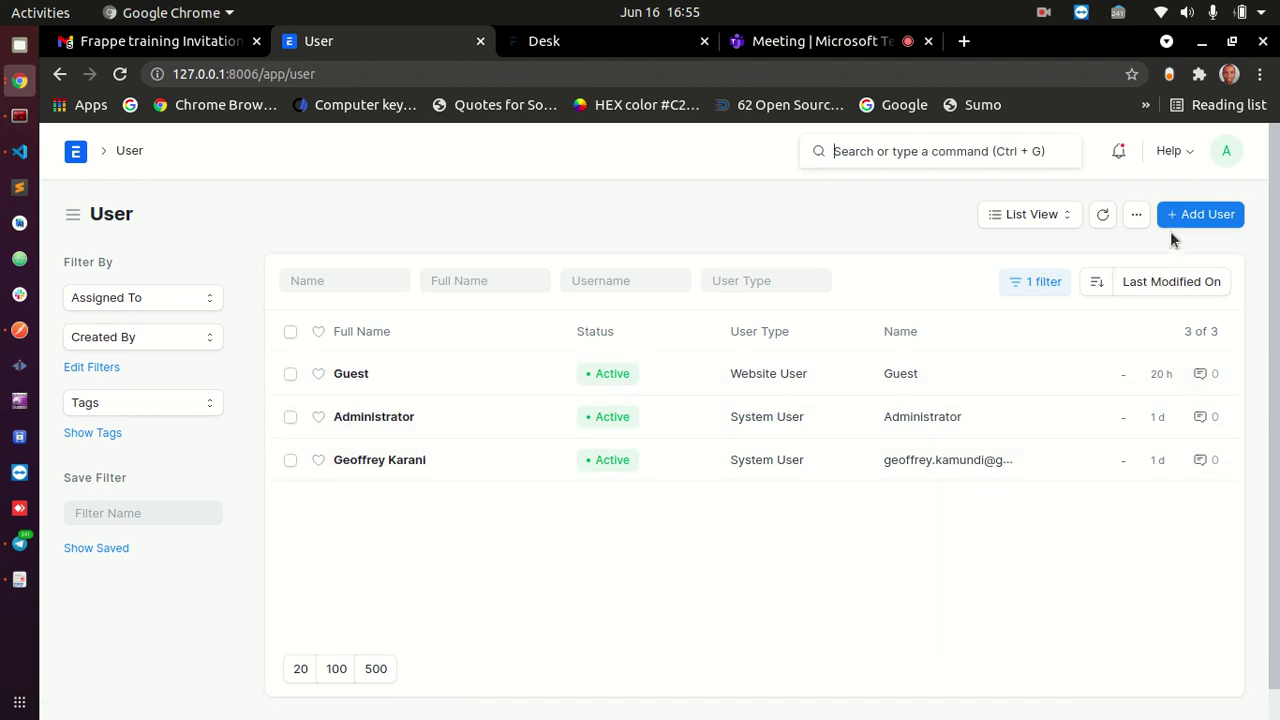
# - Add a new user from the User list, open the full-page New User form and look through its sections
pyautogui.click(568, 46)
pyautogui.click(378, 44)
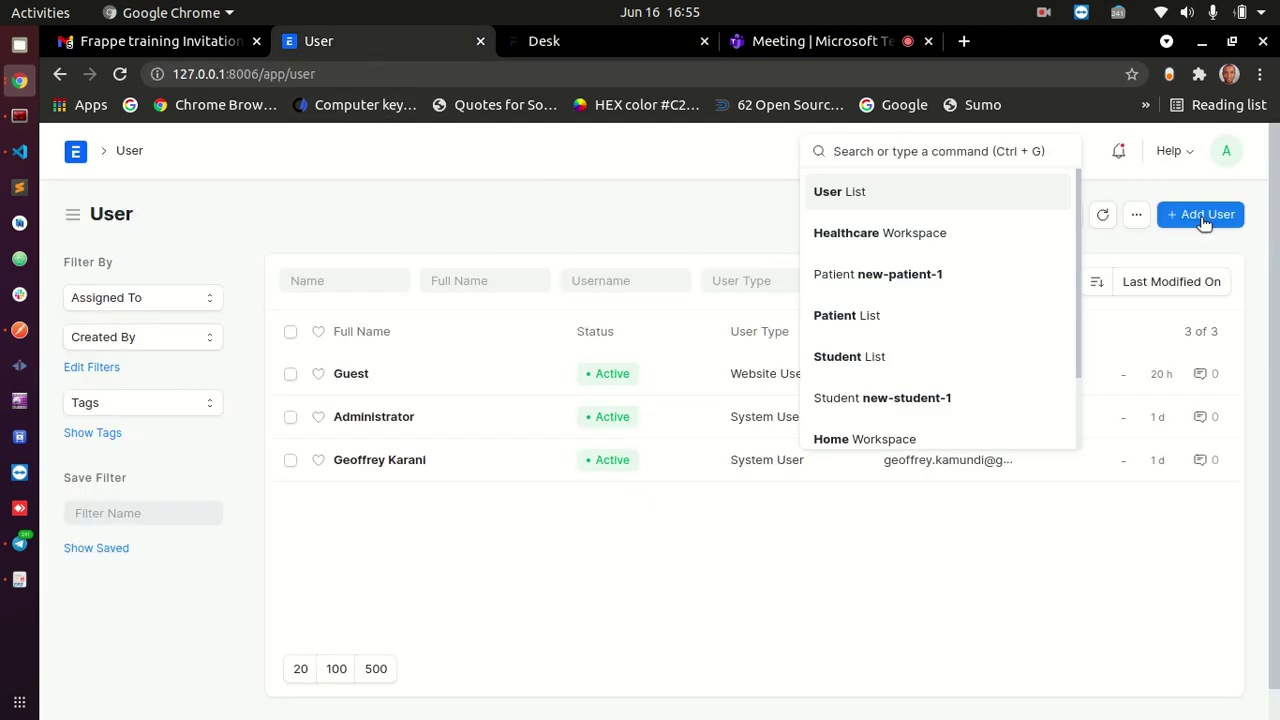
pyautogui.click(631, 206)
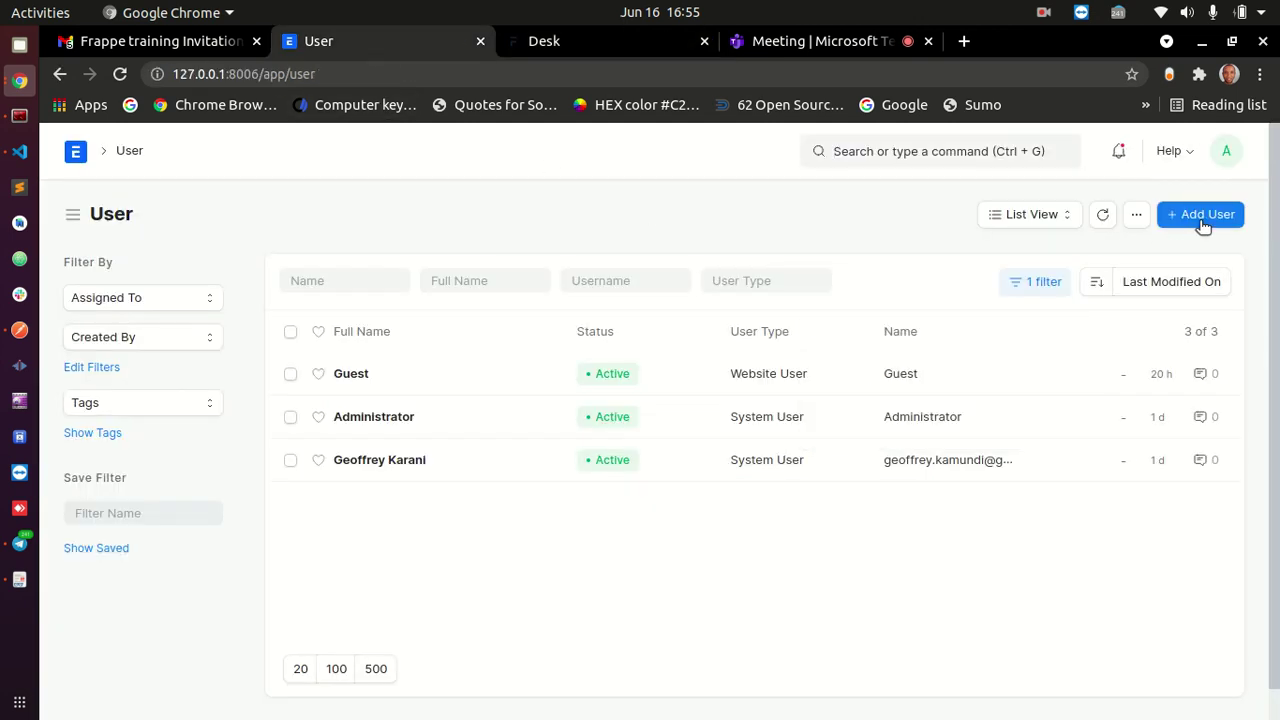
pyautogui.click(1203, 220)
pyautogui.click(455, 613)
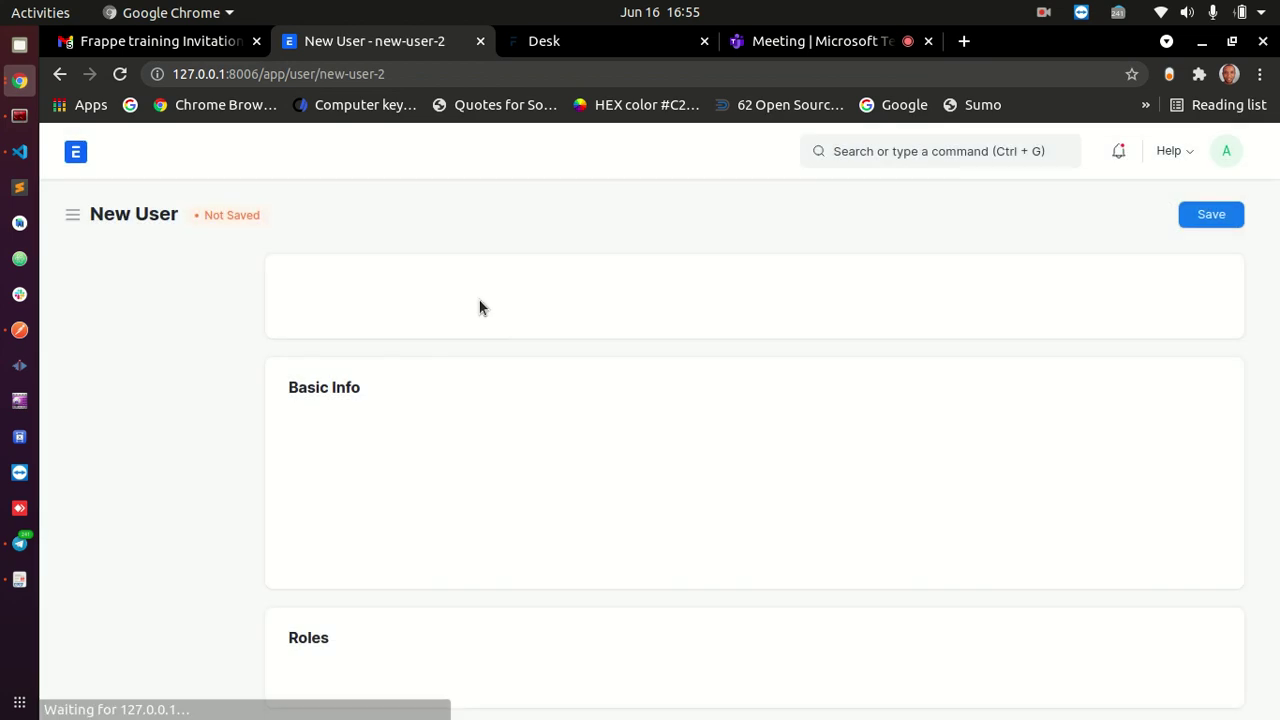
pyautogui.scroll(-3, 400, 590)
pyautogui.scroll(3, 405, 588)
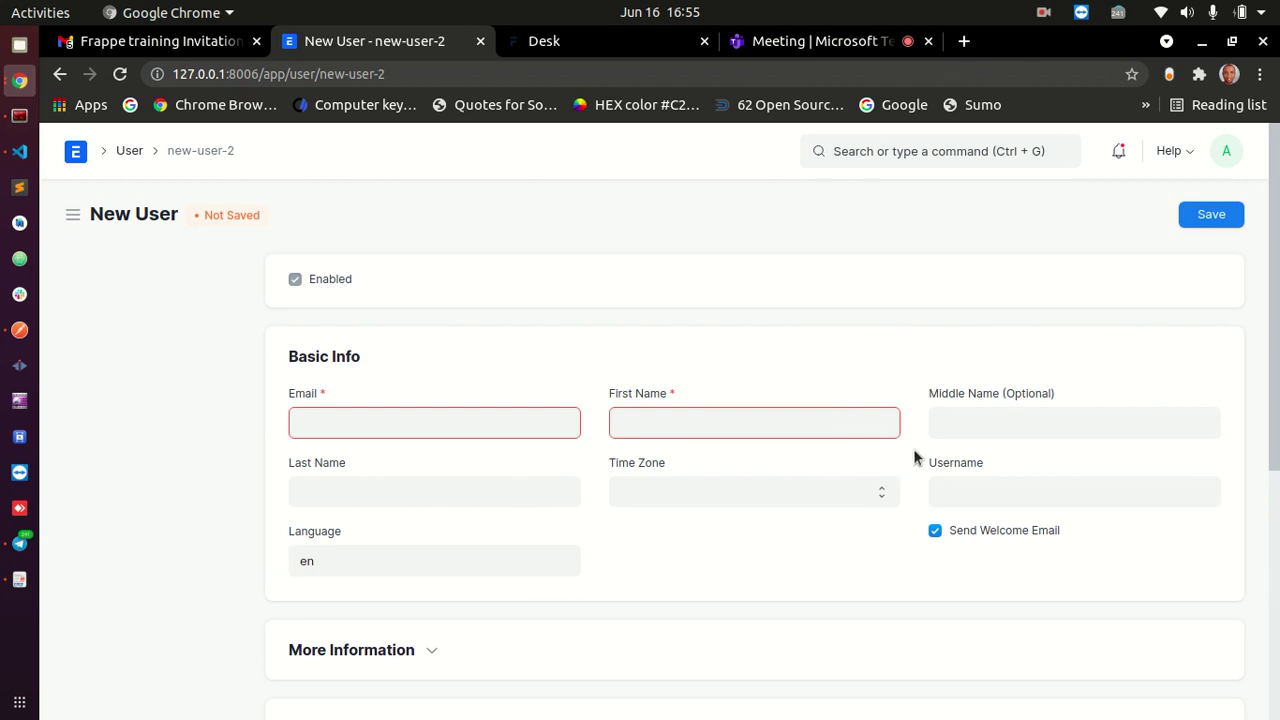
# - Switch to the Desk documentation, move on to the Report Builder section and highlight its heading
pyautogui.click(548, 50)
pyautogui.scroll(-3, 480, 374)
pyautogui.scroll(-10, 480, 370)
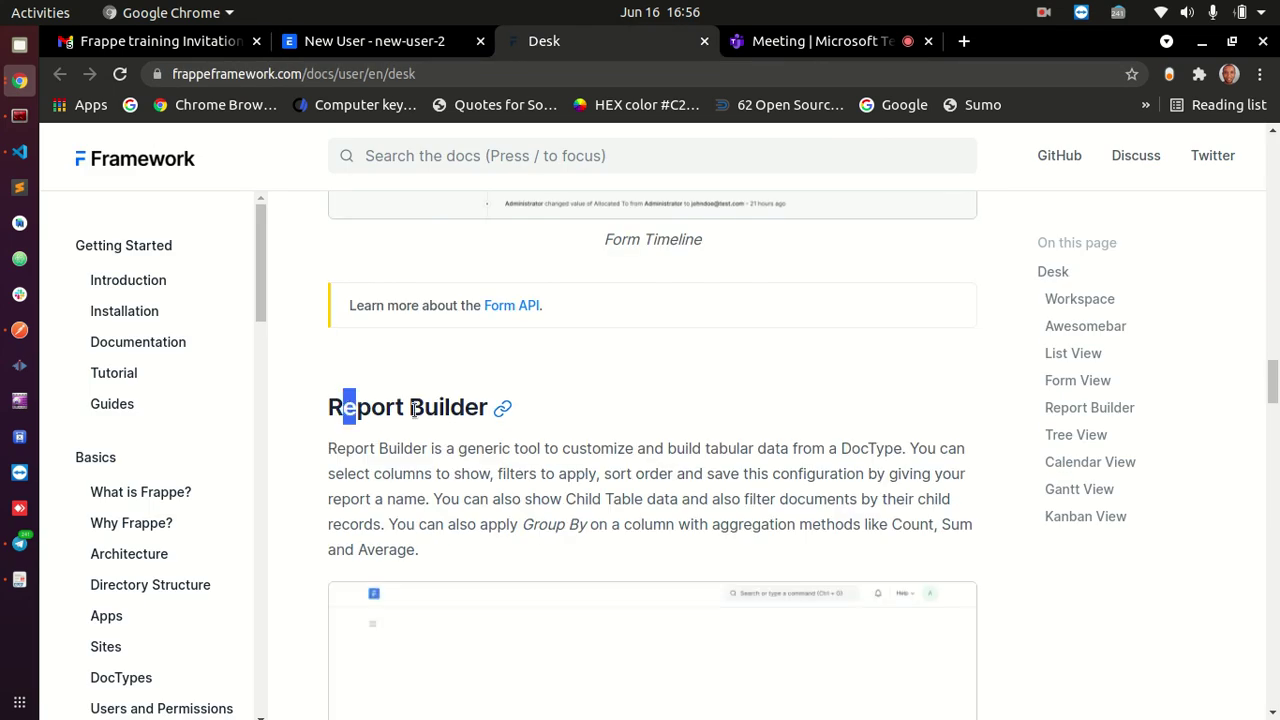
pyautogui.scroll(-3, 660, 379)
pyautogui.moveTo(330, 262); pyautogui.dragTo(492, 262)
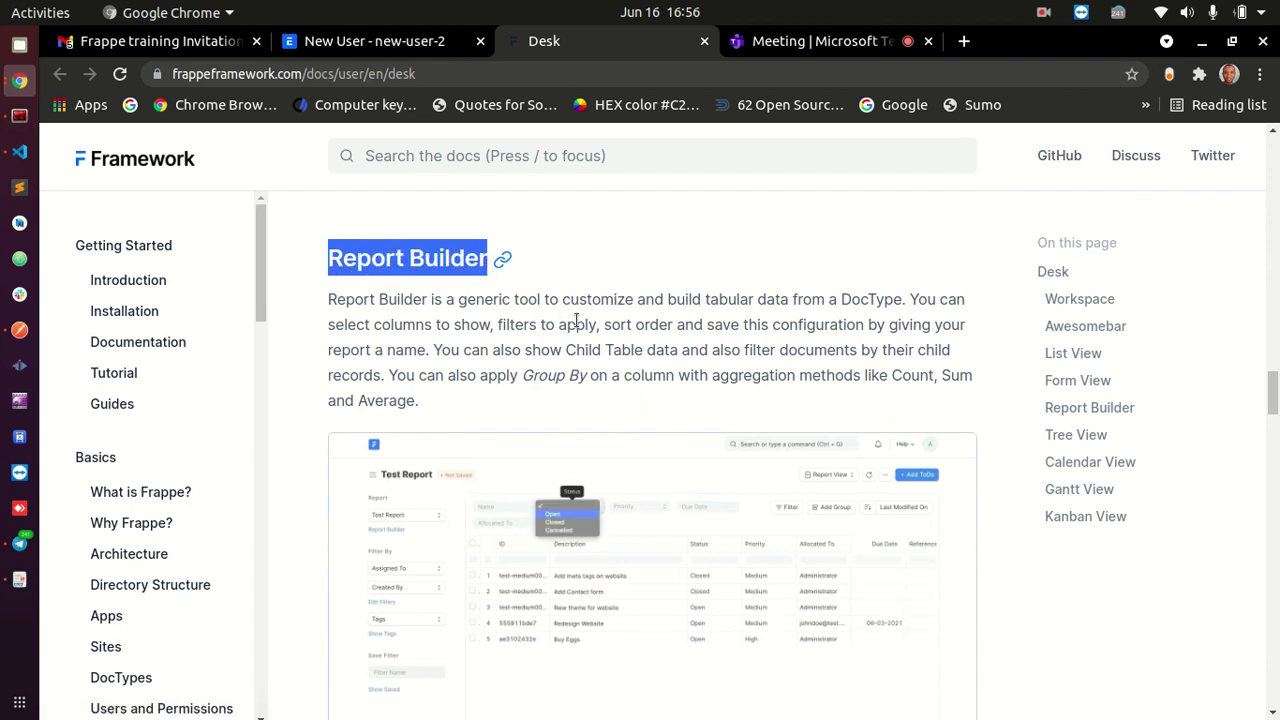
# - Examine the Report Builder description and its animated example of columns, filters and saving a report
pyautogui.scroll(-1, 605, 284)
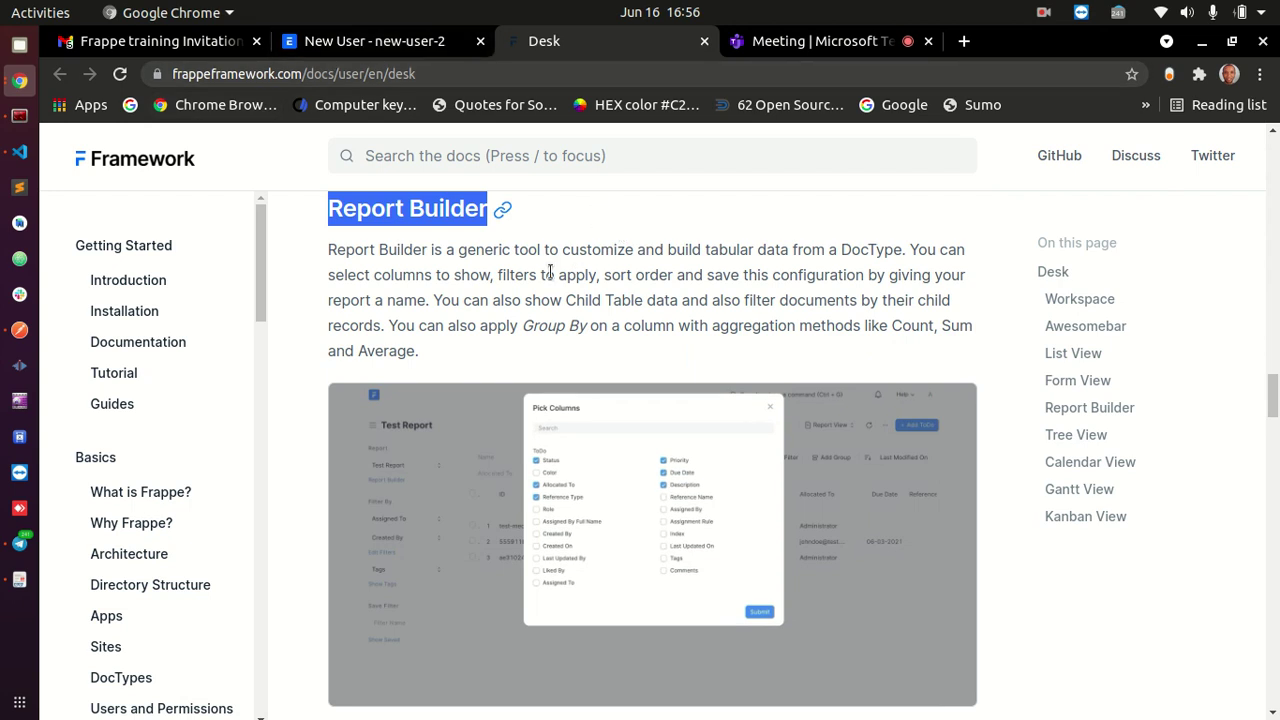
pyautogui.scroll(-2, 634, 420)
pyautogui.scroll(2, 634, 418)
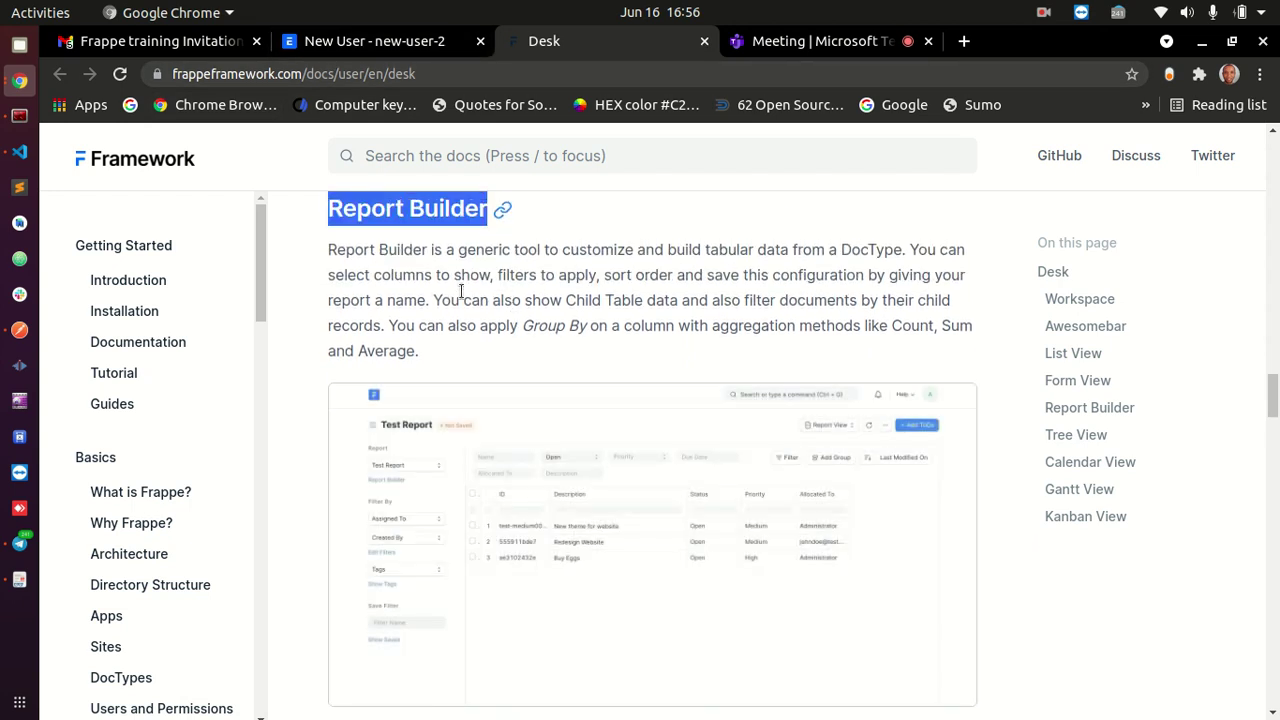
pyautogui.scroll(1, 484, 321)
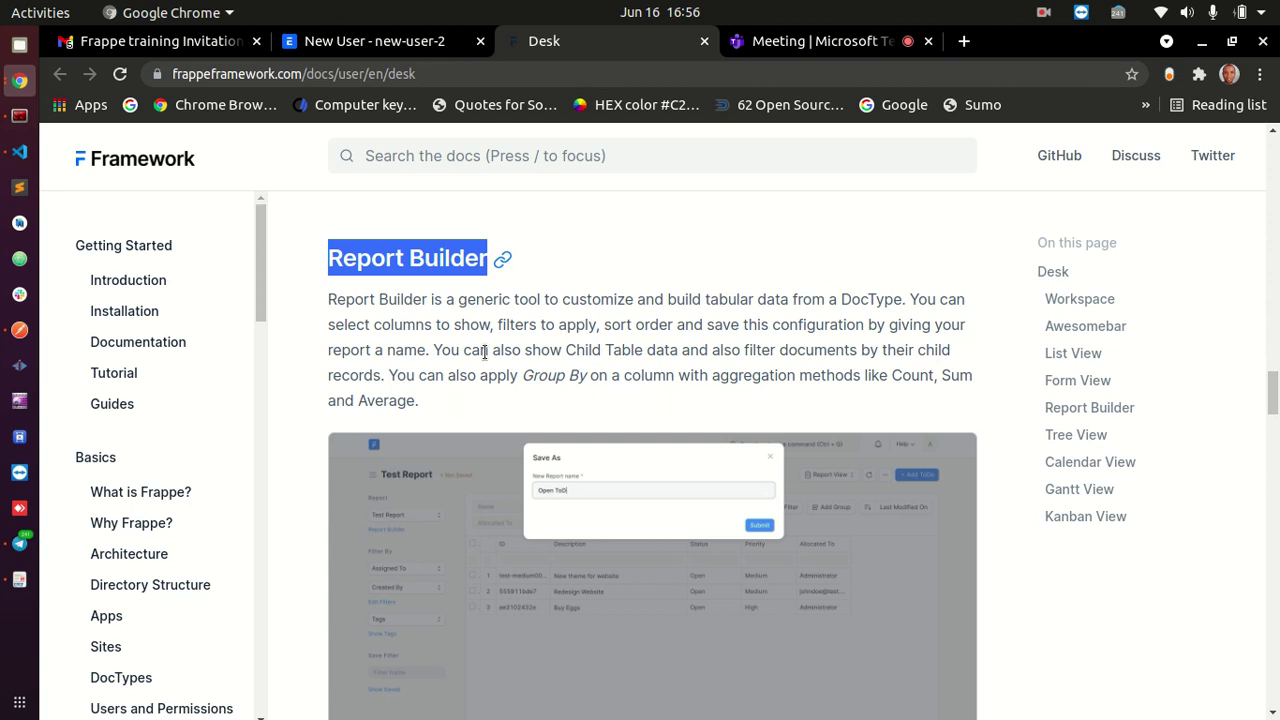
pyautogui.scroll(3, 566, 300)
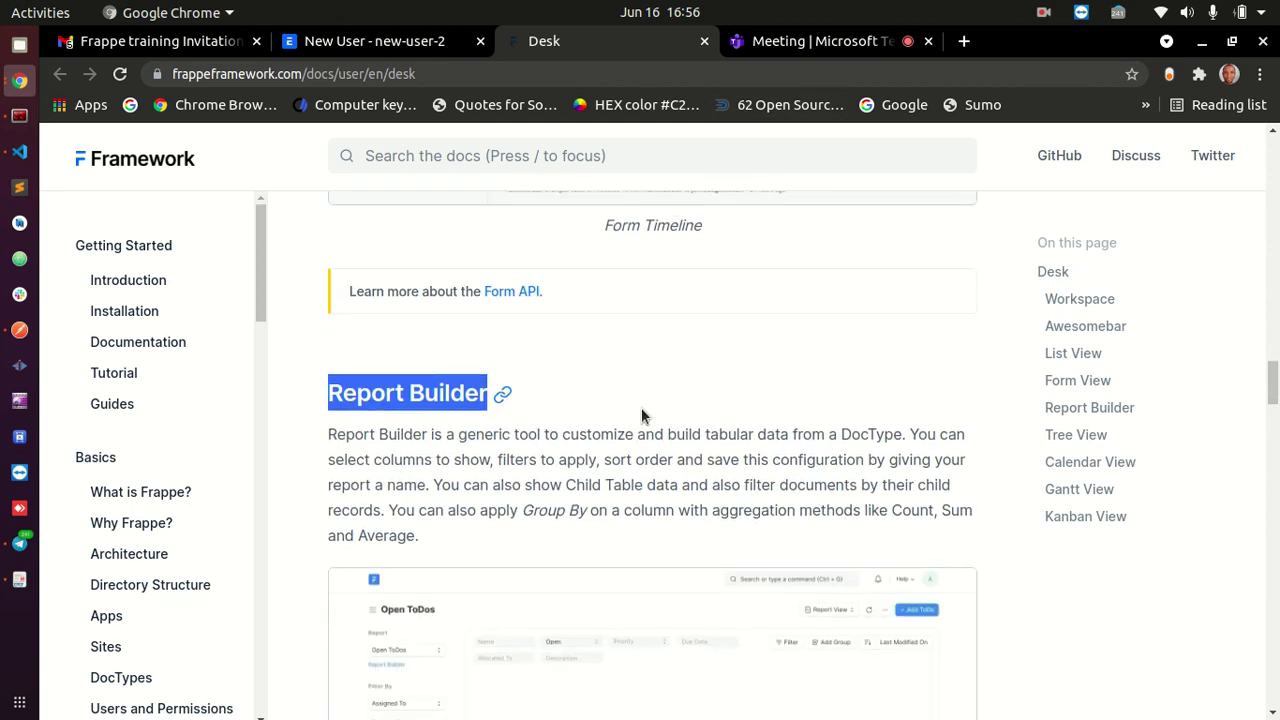
pyautogui.scroll(-2, 600, 445)
pyautogui.scroll(-3, 605, 460)
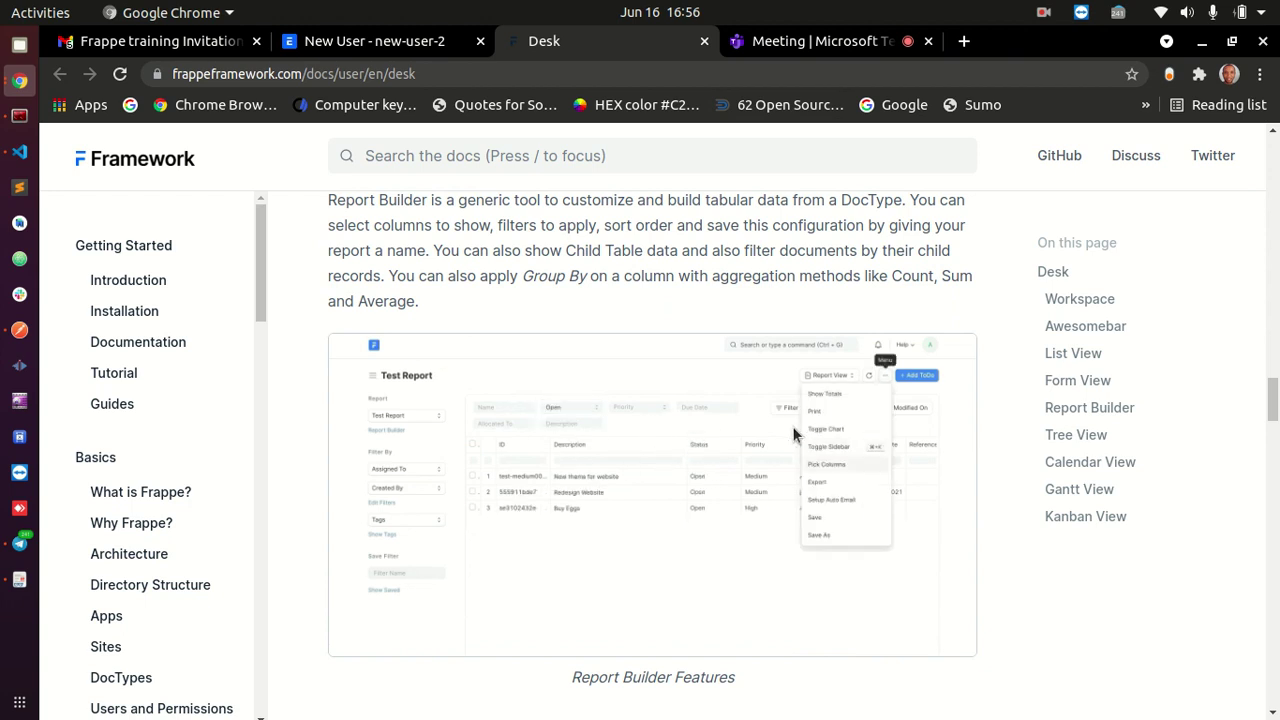
pyautogui.scroll(3, 477, 309)
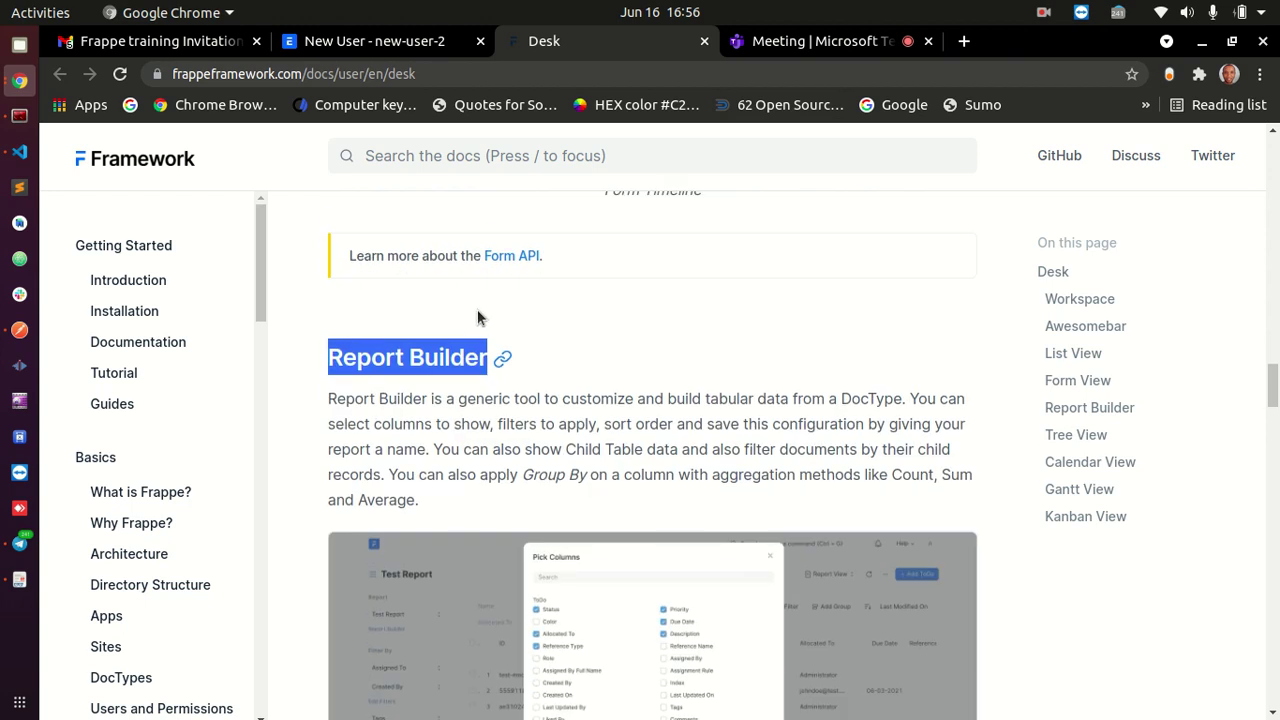
# - Highlight the documentation's Tree View heading, and open the Chart of Accounts in ERPNext by searching for "accou"
pyautogui.scroll(-10, 450, 355)
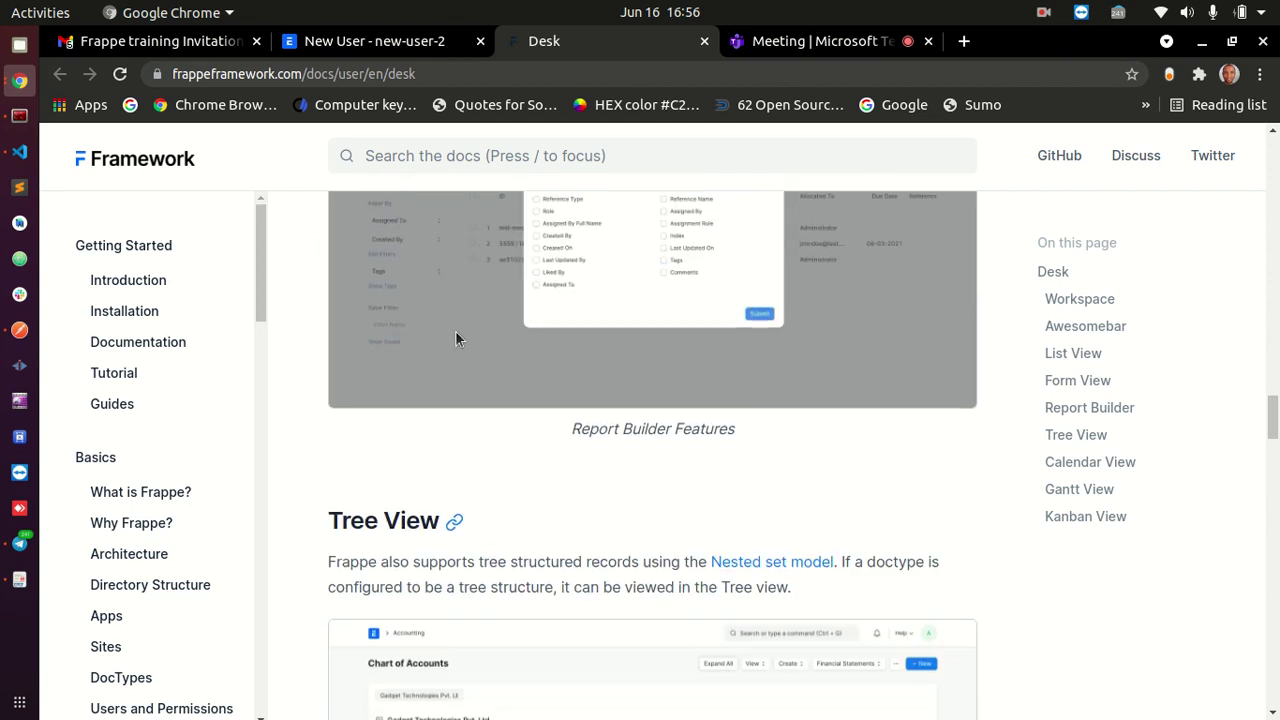
pyautogui.moveTo(327, 322); pyautogui.dragTo(442, 322)
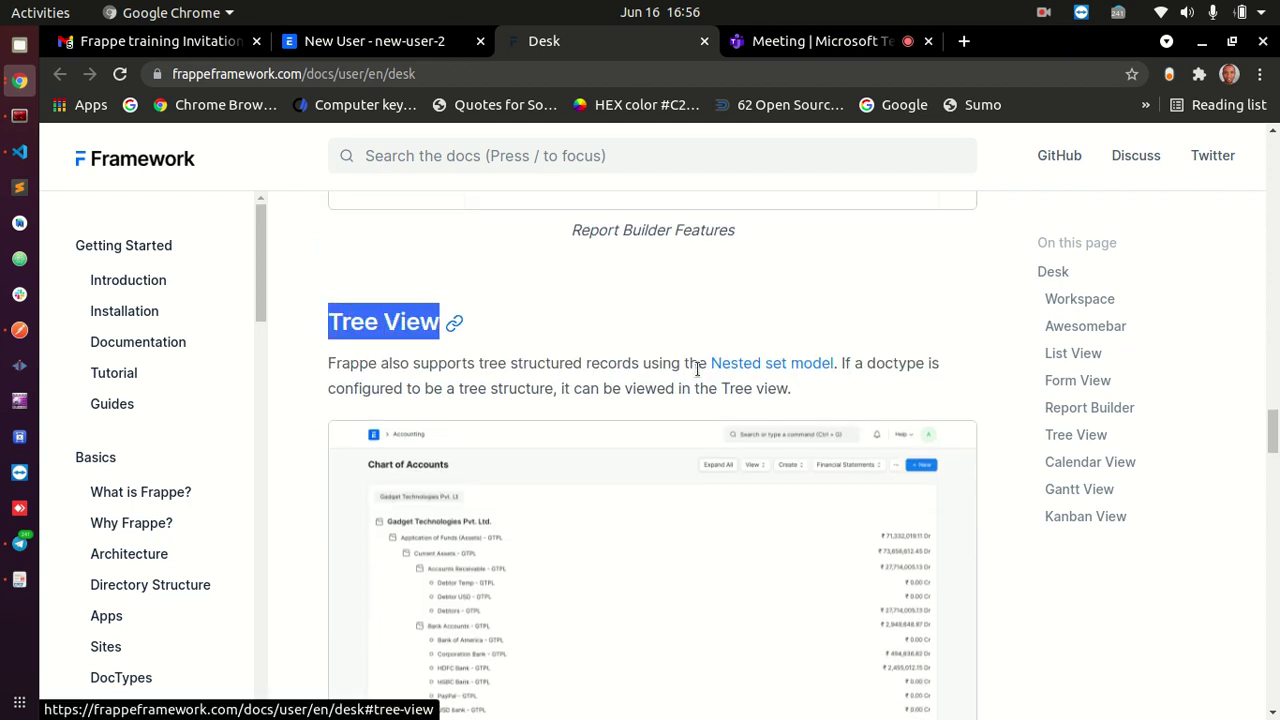
pyautogui.click(355, 45)
pyautogui.click(938, 152)
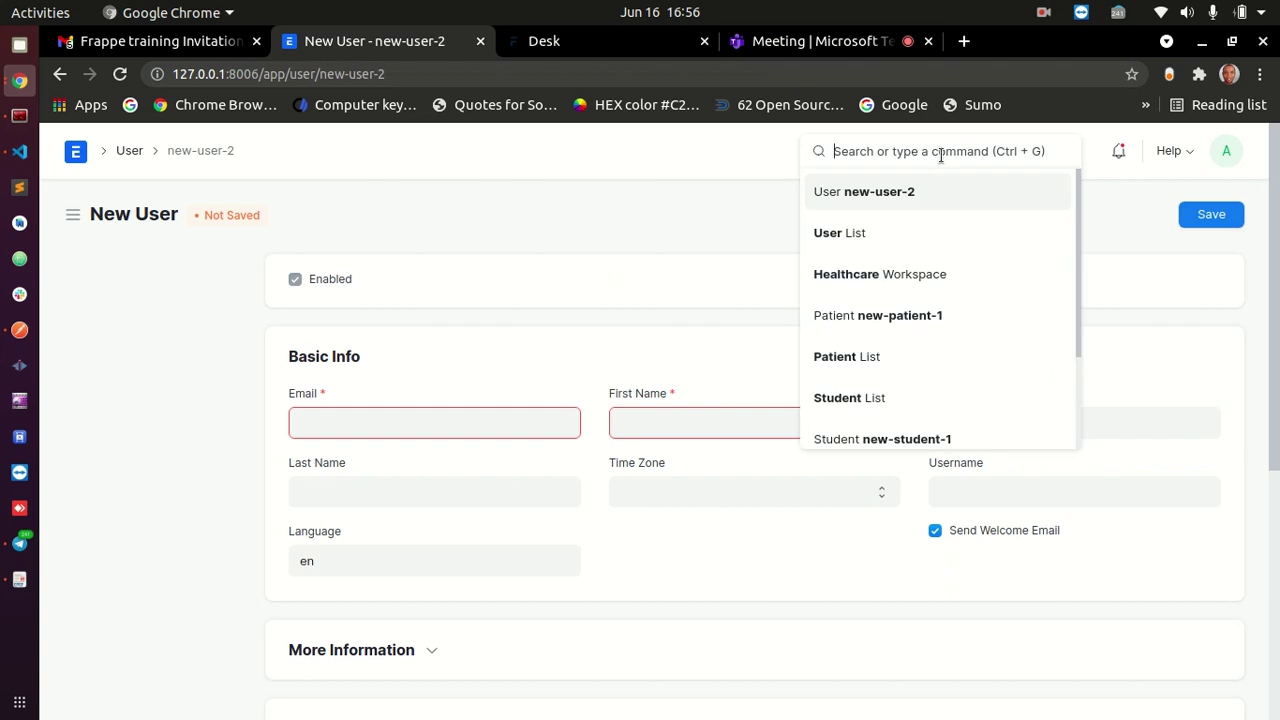
pyautogui.write('accou')
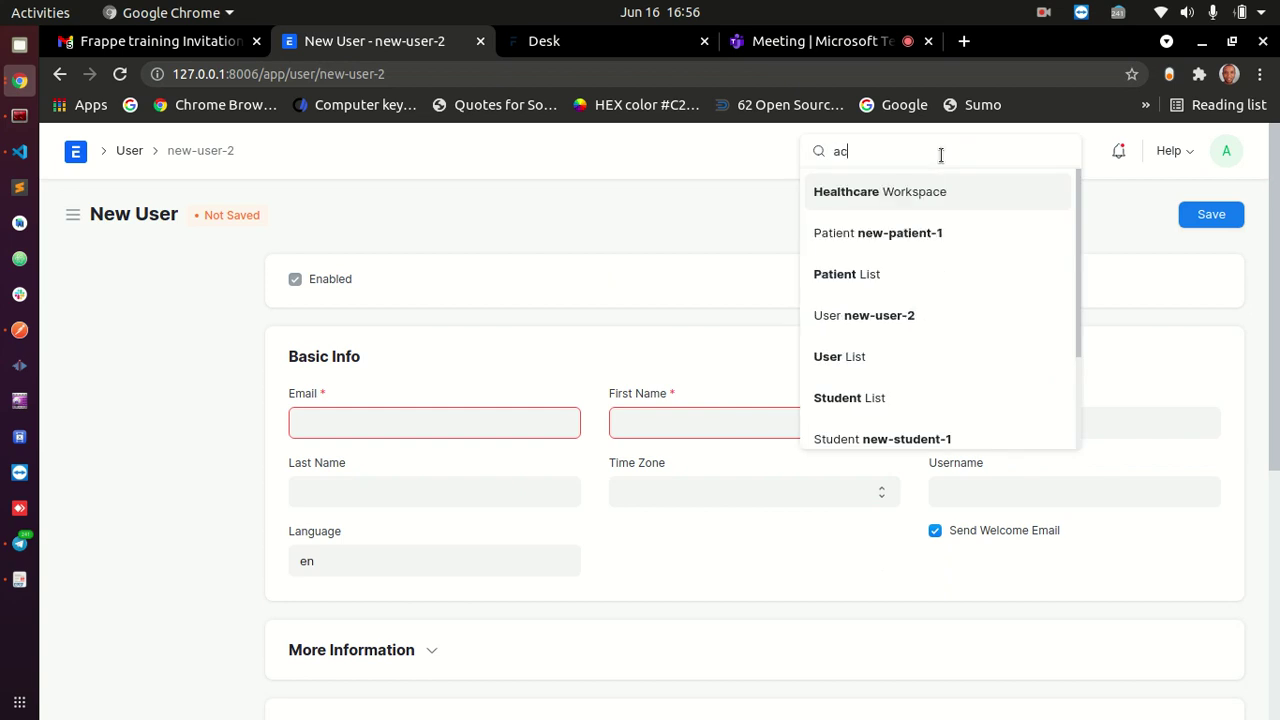
pyautogui.click(864, 237)
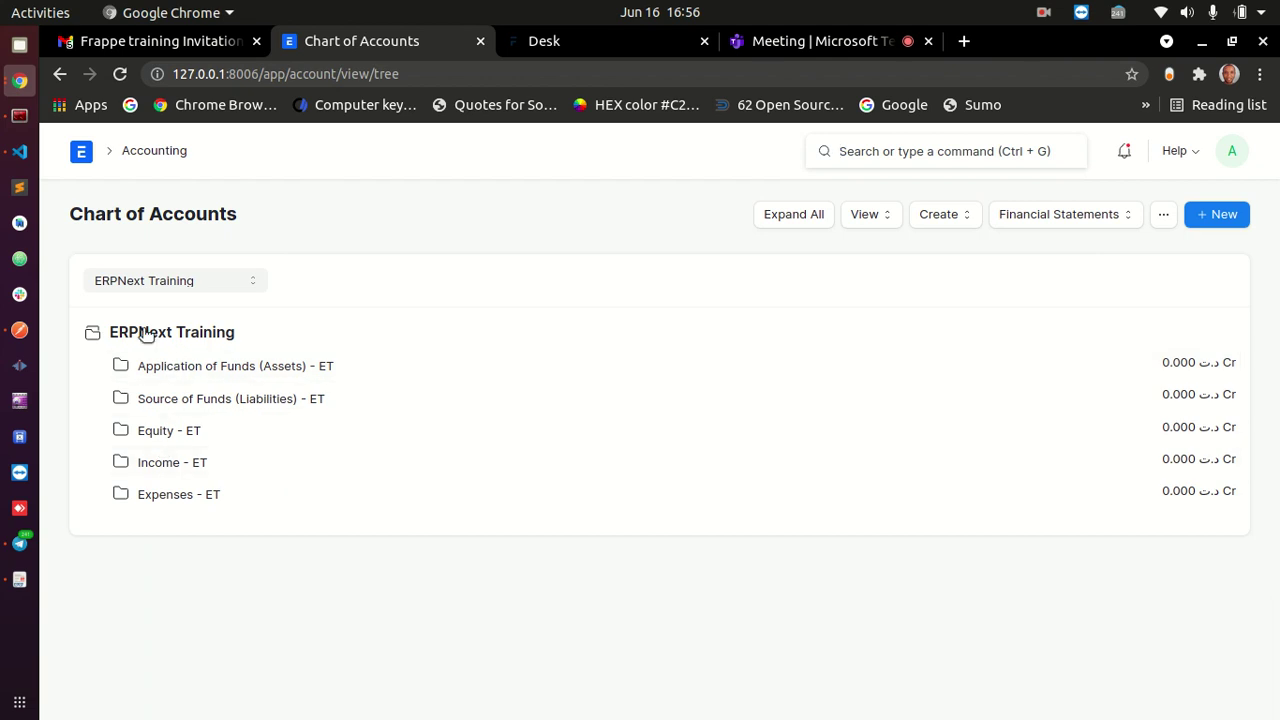
# - Expand Application of Funds (Assets) - ET and Current Assets - ET in the Chart of Accounts and review the nested accounts
pyautogui.click(148, 369)
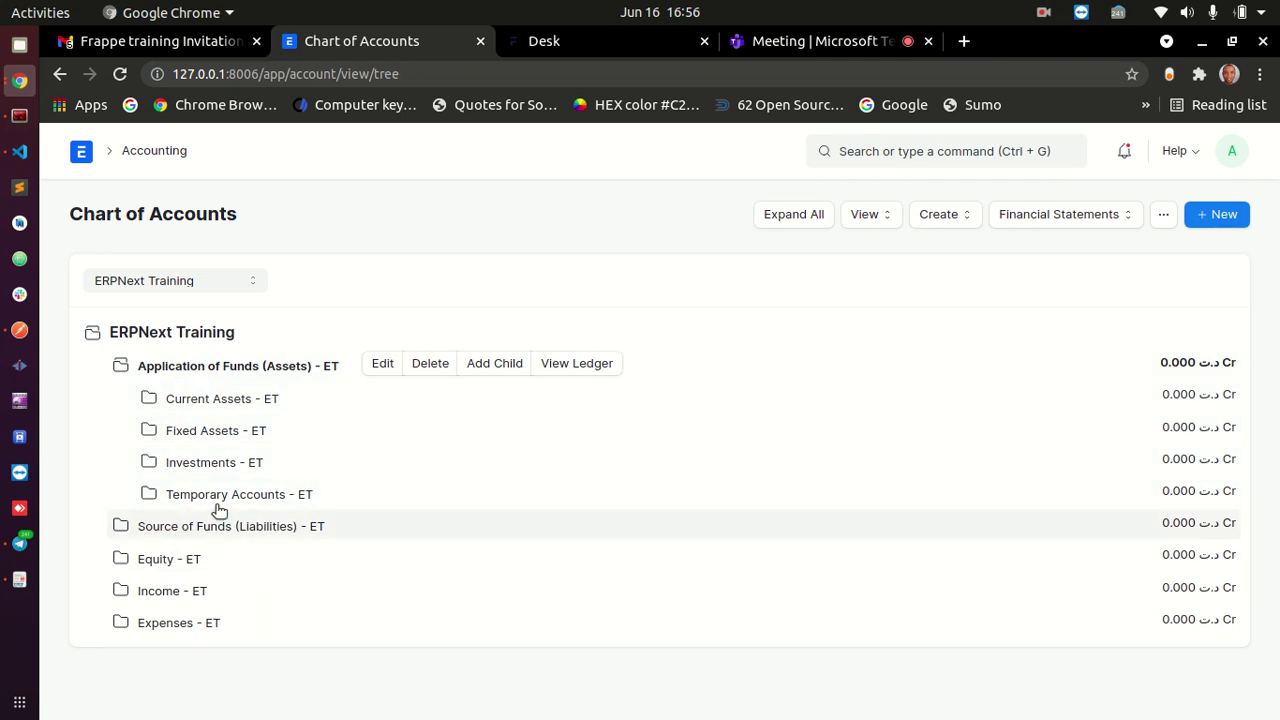
pyautogui.click(193, 403)
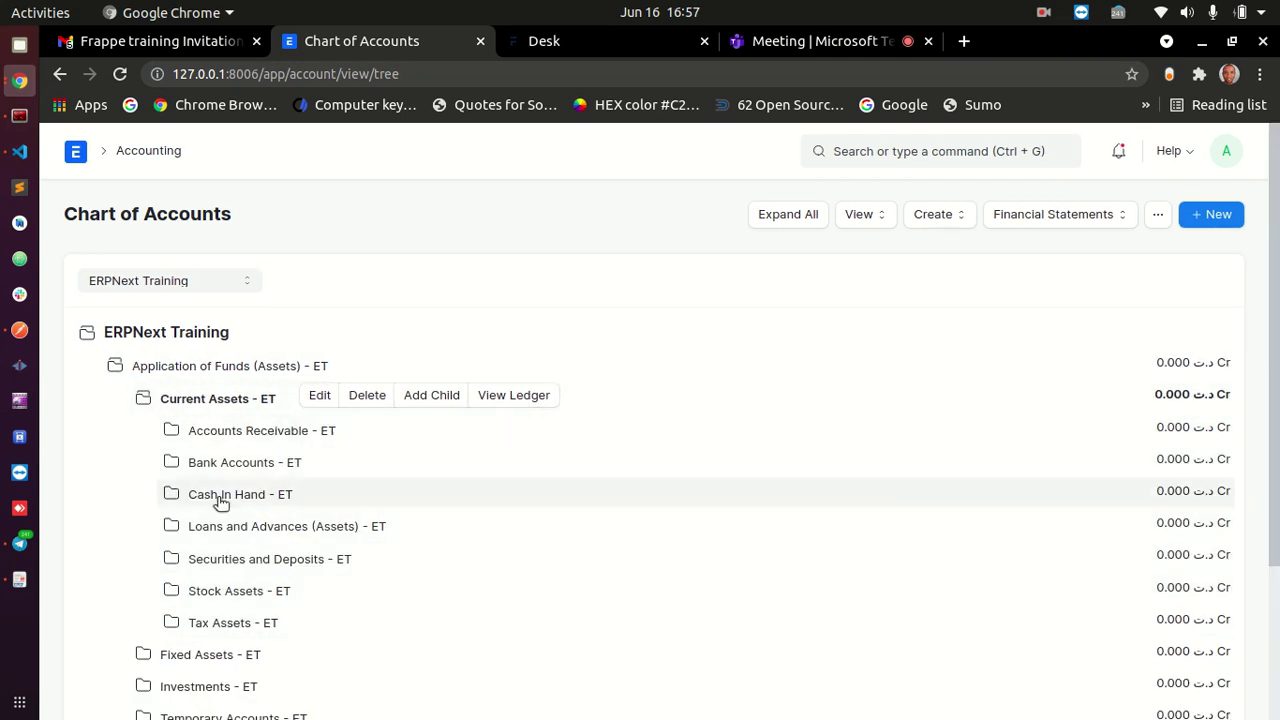
pyautogui.scroll(-4, 220, 503)
pyautogui.scroll(4, 246, 471)
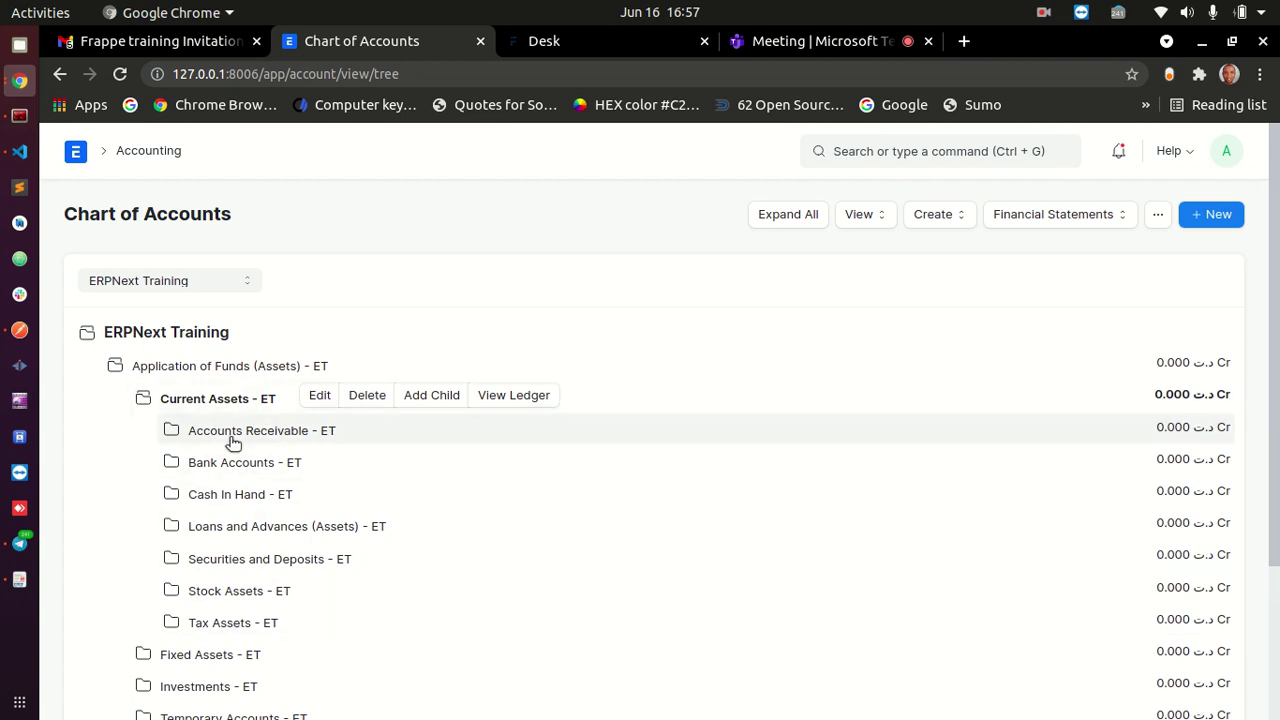
# - Return to the Desk documentation, highlight the Calendar View heading and examine its example calendar and configuration file
pyautogui.click(595, 41)
pyautogui.scroll(-5, 564, 448)
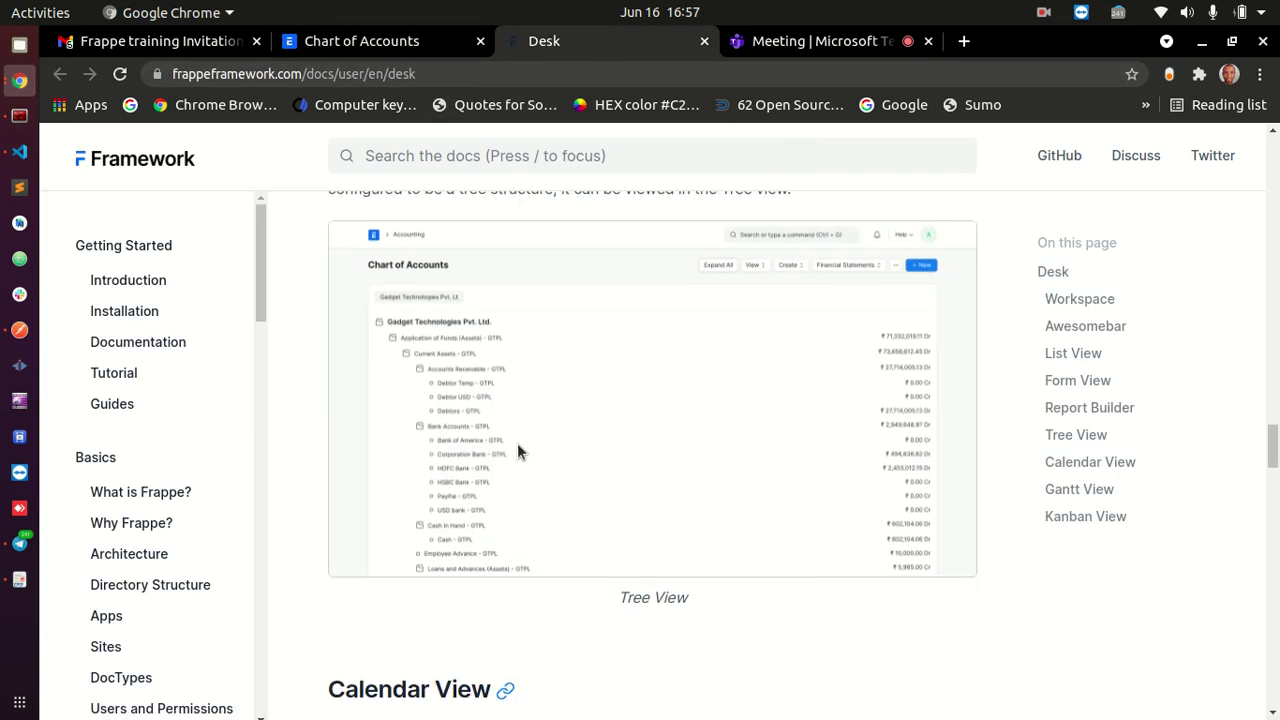
pyautogui.moveTo(330, 392); pyautogui.dragTo(495, 392)
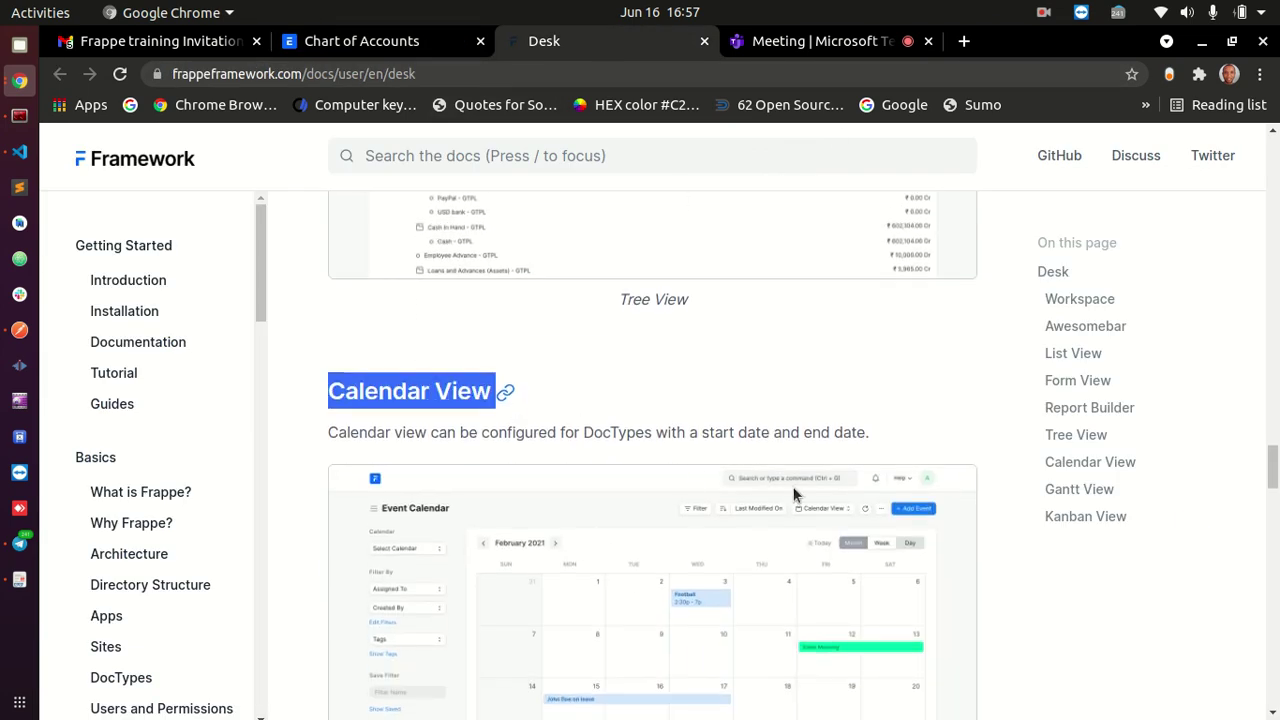
pyautogui.scroll(-3, 800, 520)
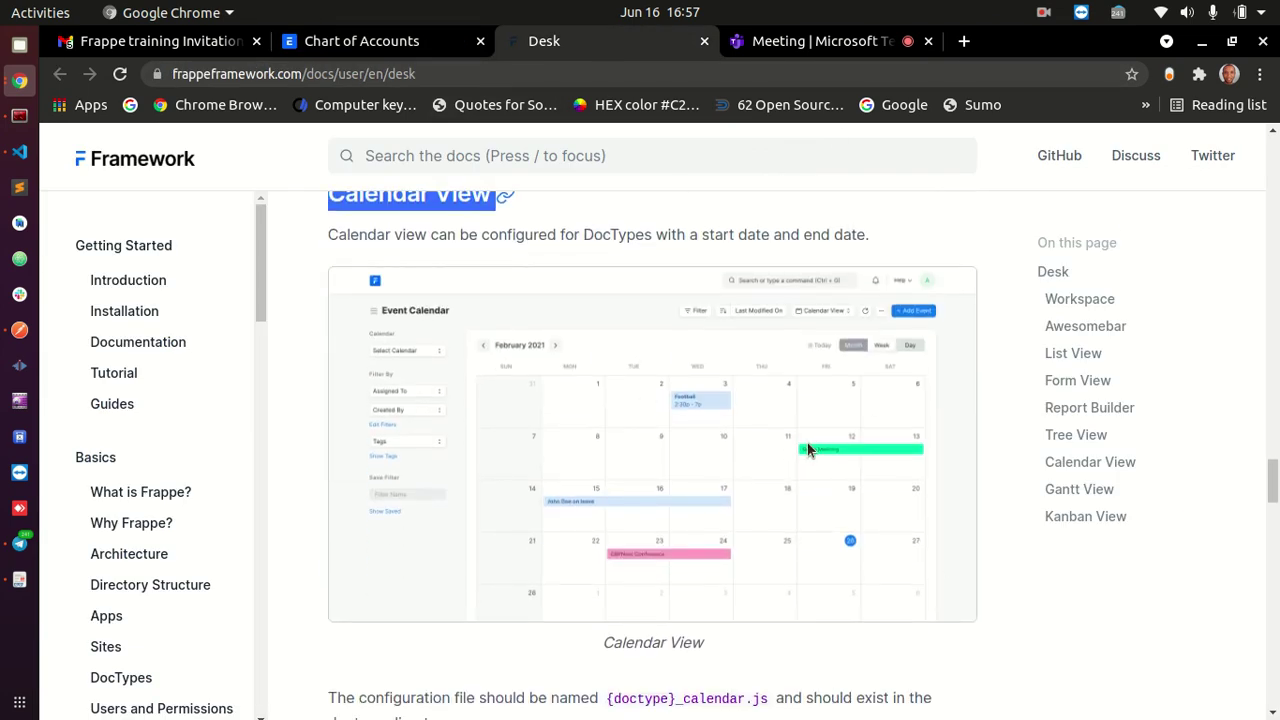
pyautogui.scroll(1, 680, 488)
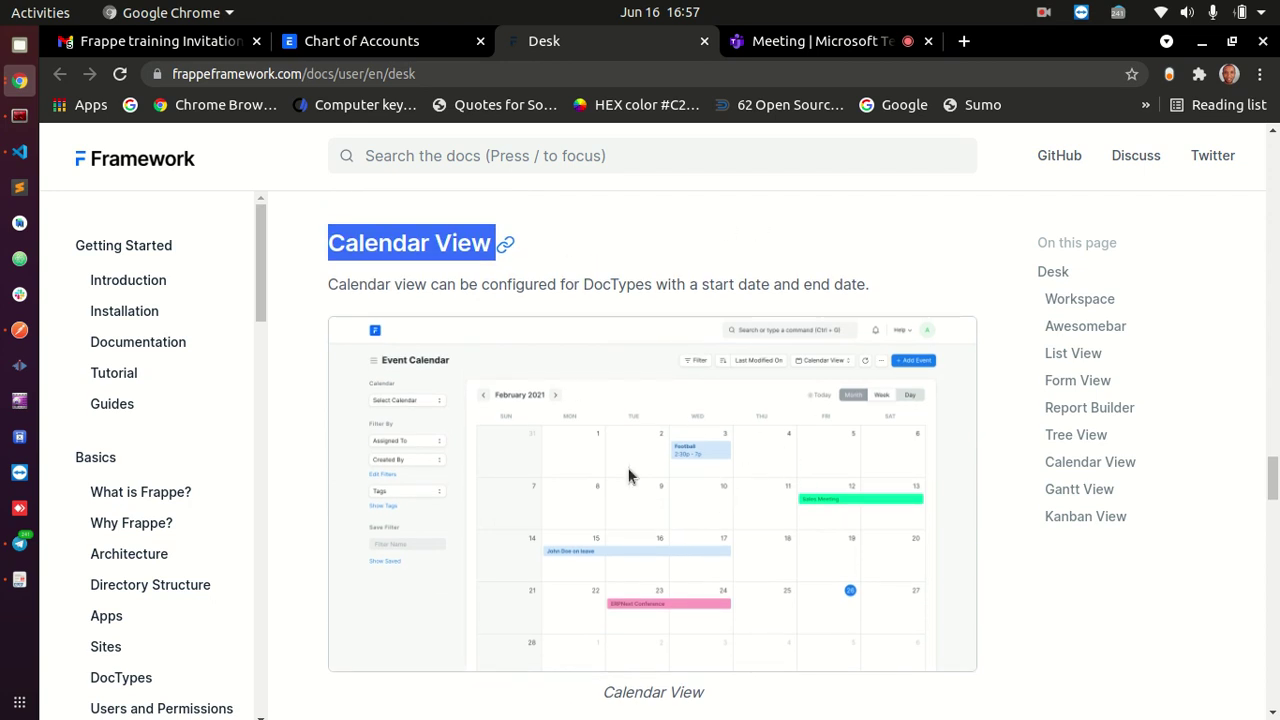
pyautogui.moveTo(669, 268); pyautogui.dragTo(722, 258)
pyautogui.scroll(-10, 740, 300)
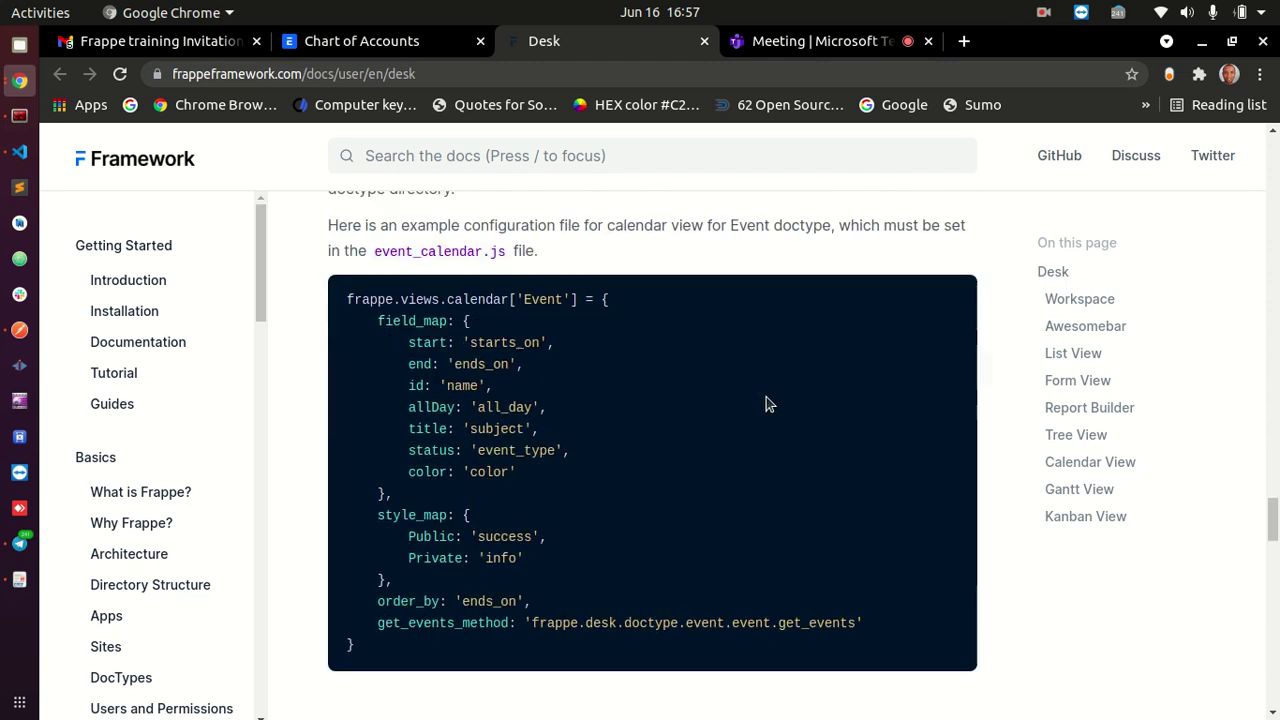
# - Highlight the documentation's Gantt View heading and examine its configuration code and example Event Gantt chart
pyautogui.scroll(-9, 765, 404)
pyautogui.moveTo(327, 288); pyautogui.dragTo(601, 306)
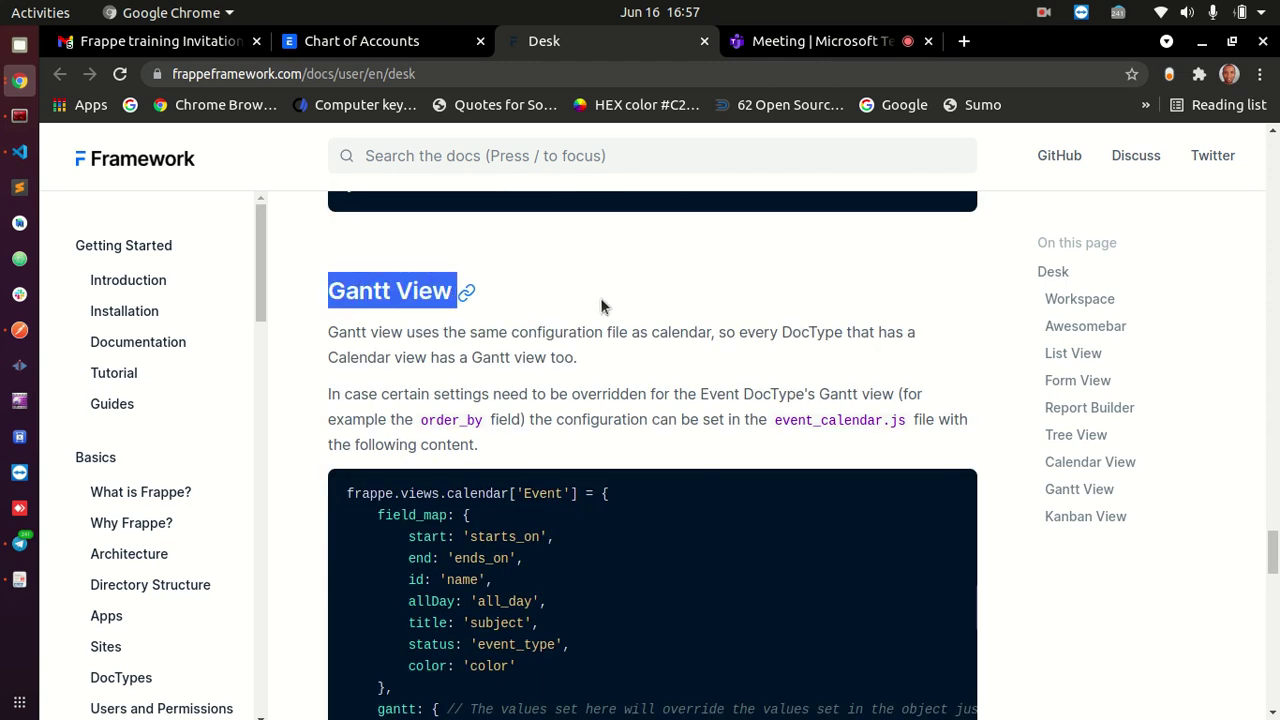
pyautogui.scroll(-3, 601, 306)
pyautogui.scroll(2, 606, 308)
pyautogui.scroll(-15, 860, 390)
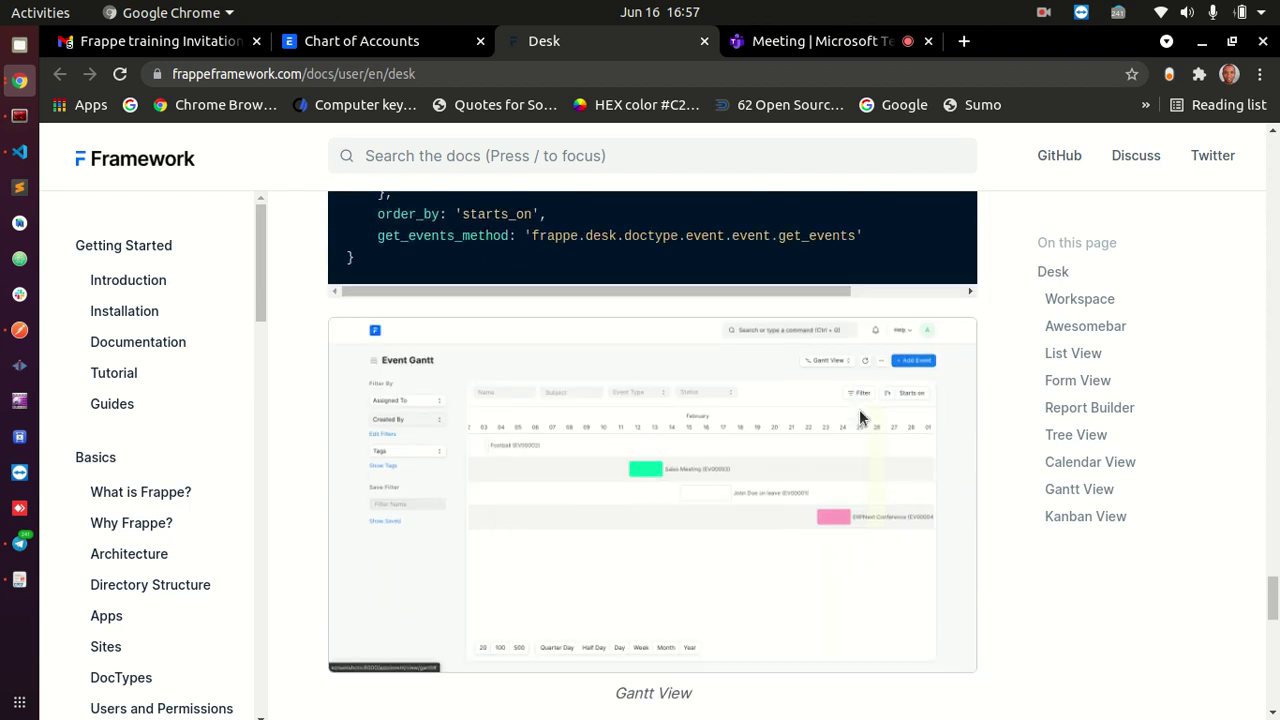
pyautogui.scroll(-3, 860, 418)
pyautogui.scroll(11, 698, 434)
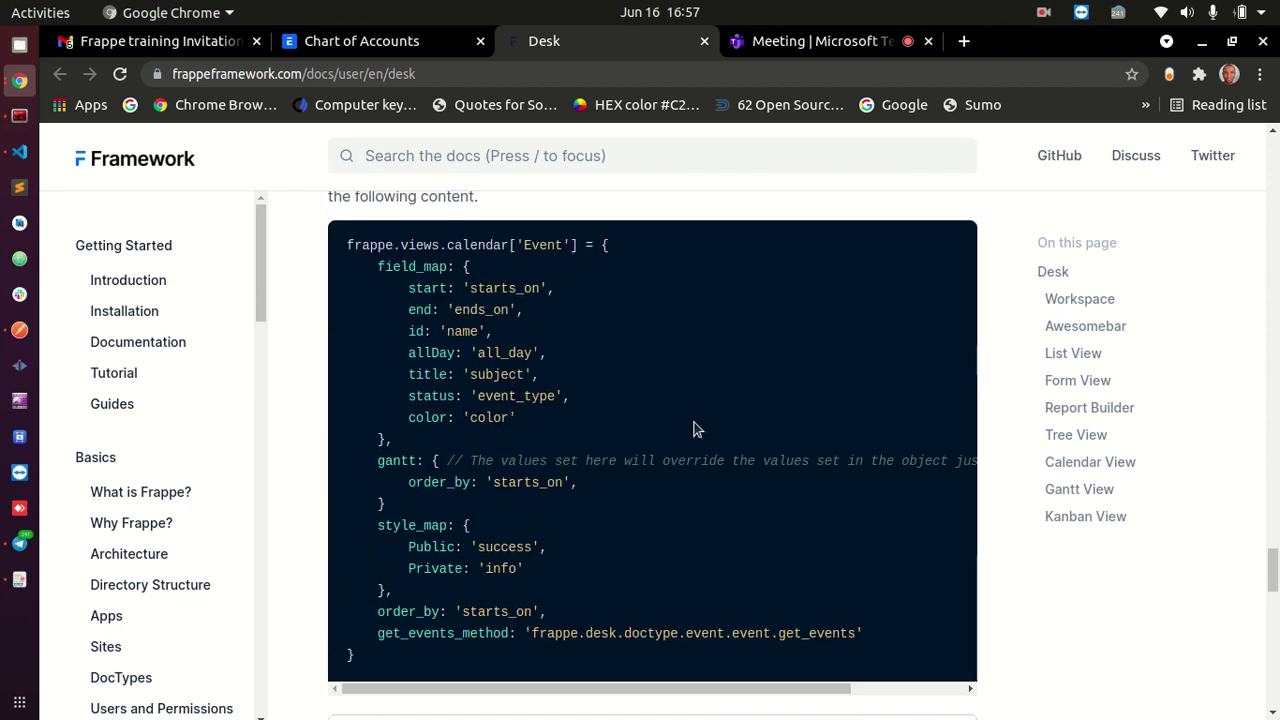
pyautogui.scroll(-9, 697, 430)
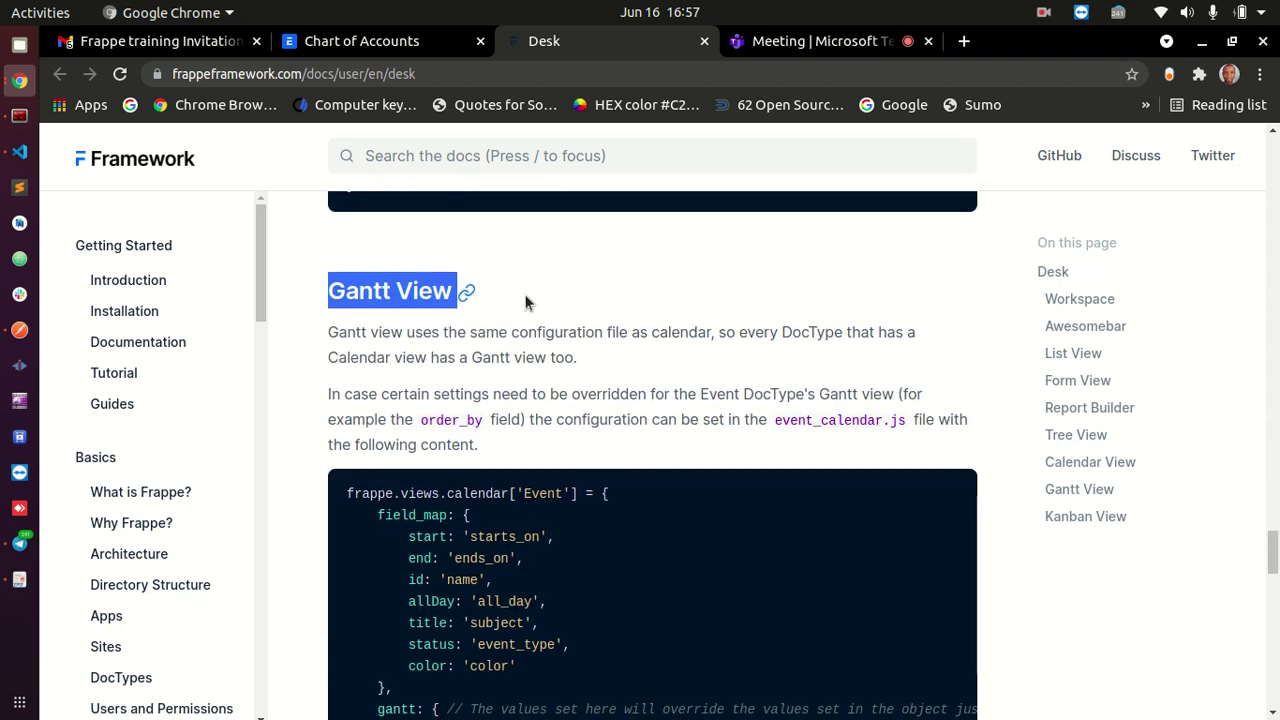
pyautogui.scroll(-14, 571, 449)
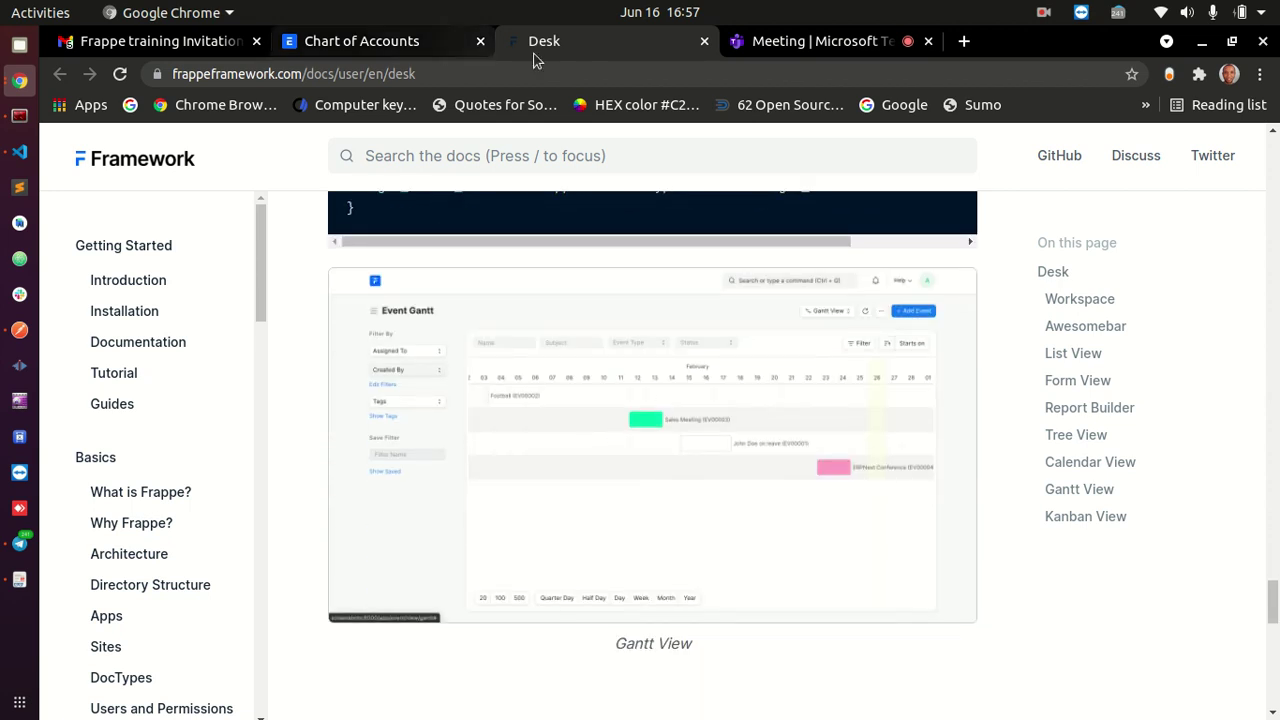
# - Open the Project list in ERPNext by searching for "pr" and clear its Open status filter
pyautogui.click(352, 40)
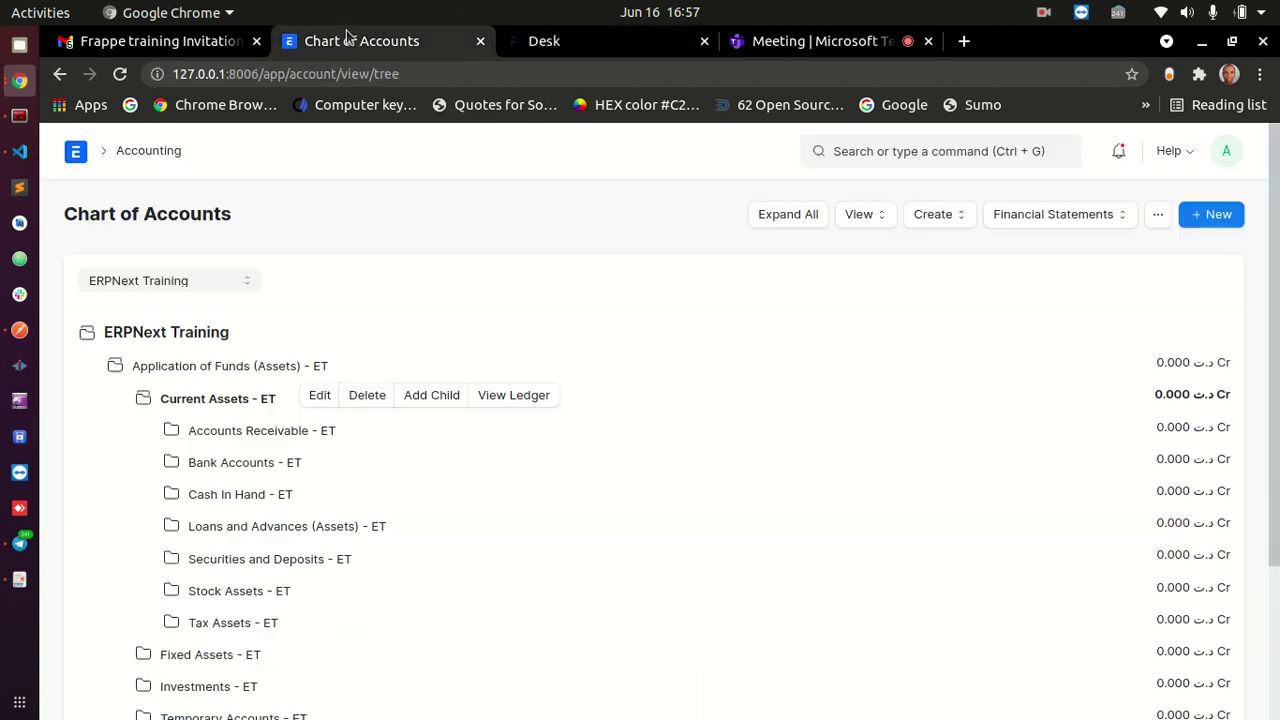
pyautogui.click(943, 158)
pyautogui.write('pr')
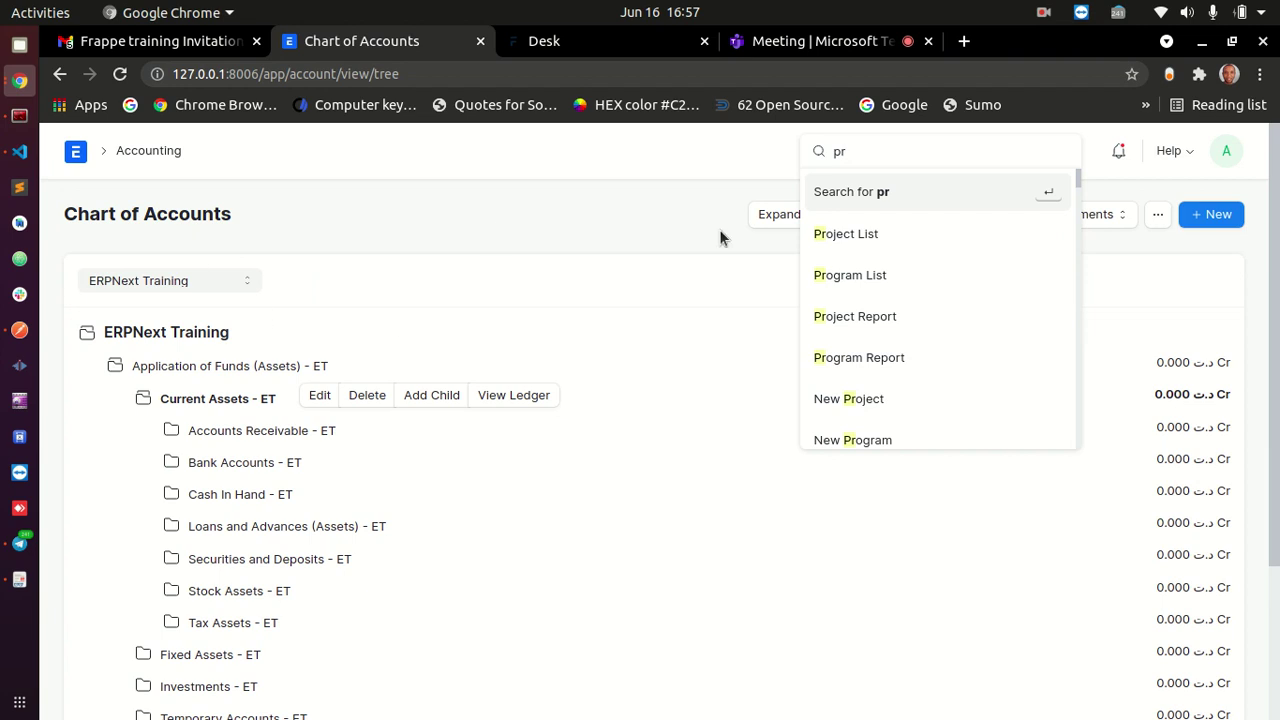
pyautogui.click(820, 238)
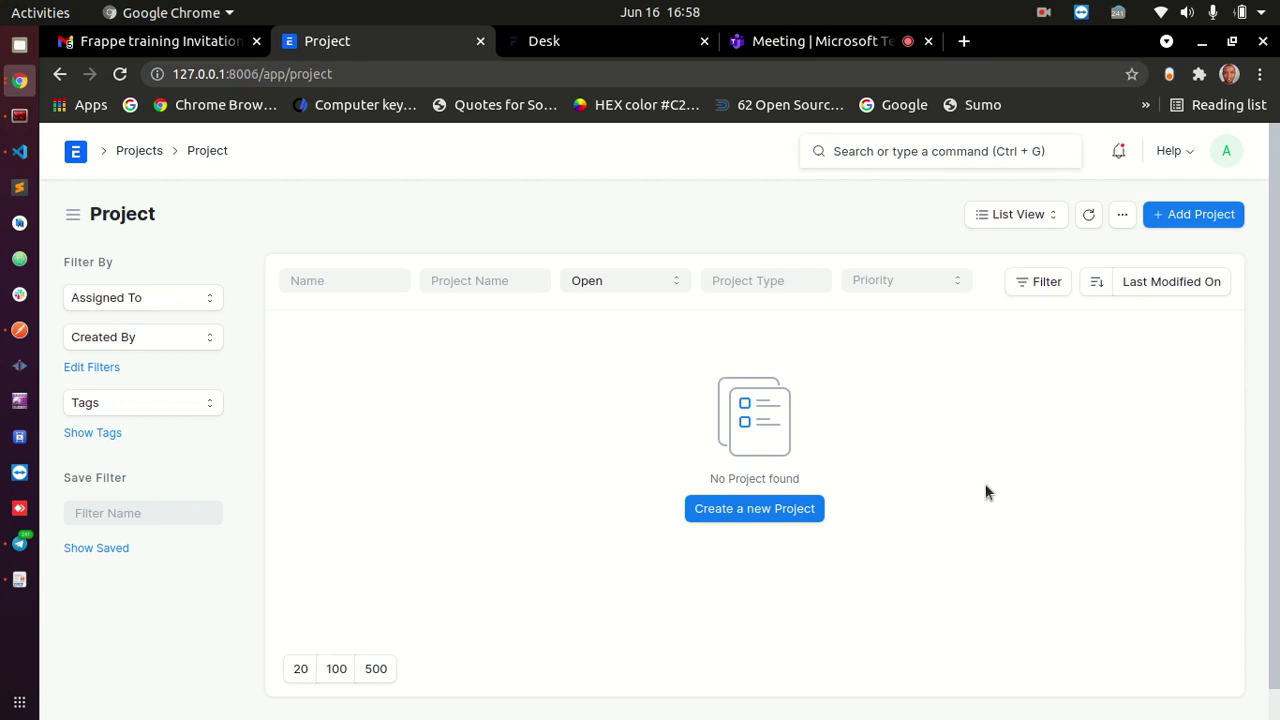
pyautogui.click(630, 284)
pyautogui.click(630, 284)
pyautogui.click(630, 305)
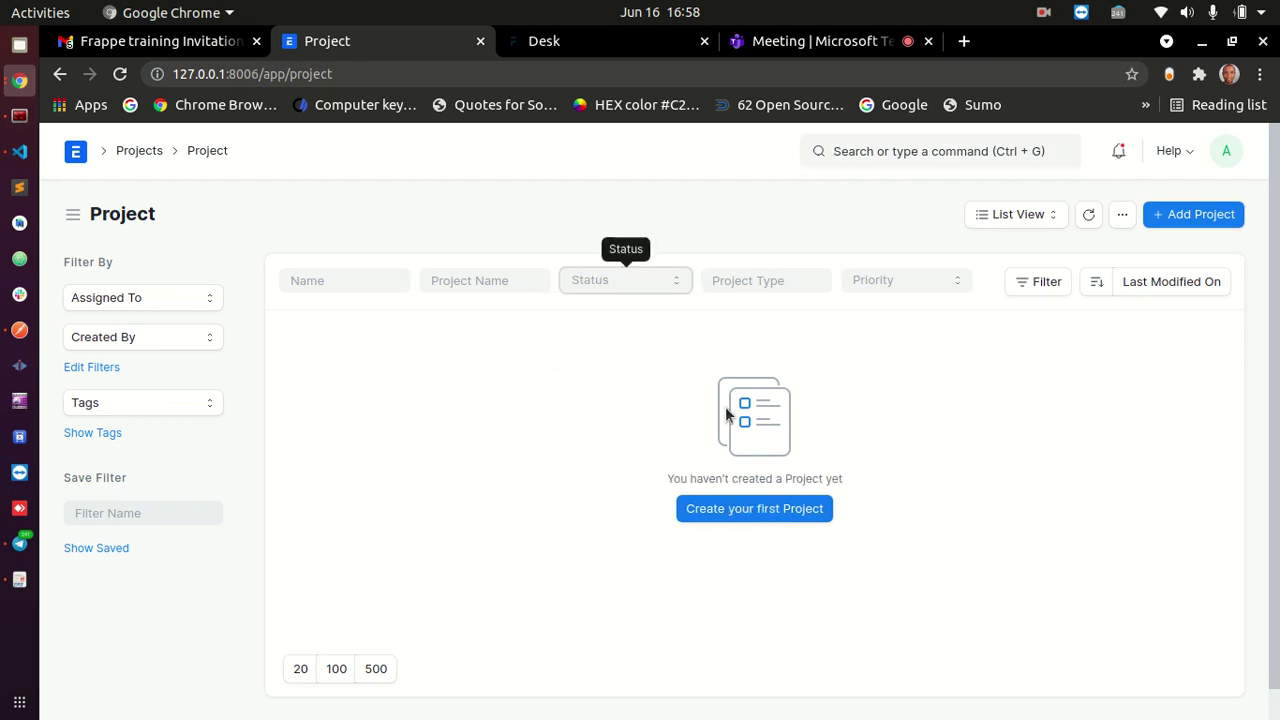
# - Return to the Desk documentation, highlight the Kanban View heading and examine its example ToDos by Status board
pyautogui.click(578, 46)
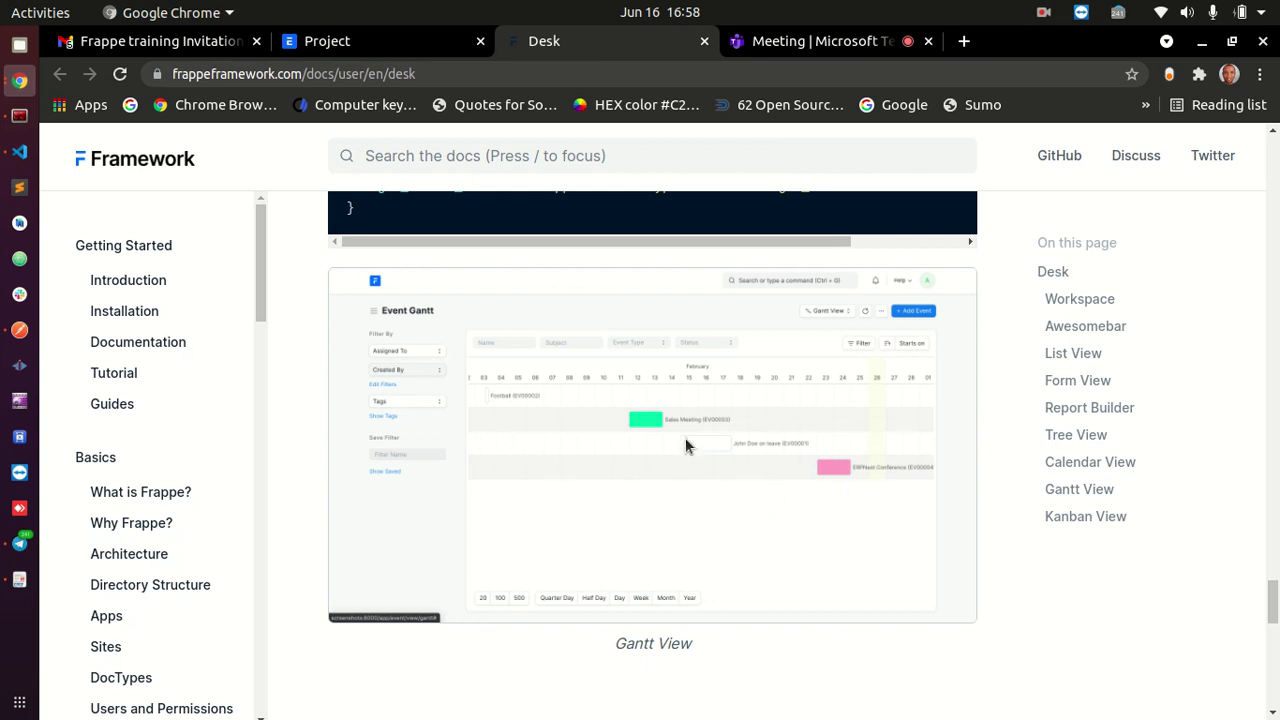
pyautogui.scroll(-5, 700, 435)
pyautogui.tripleClick(407, 340)
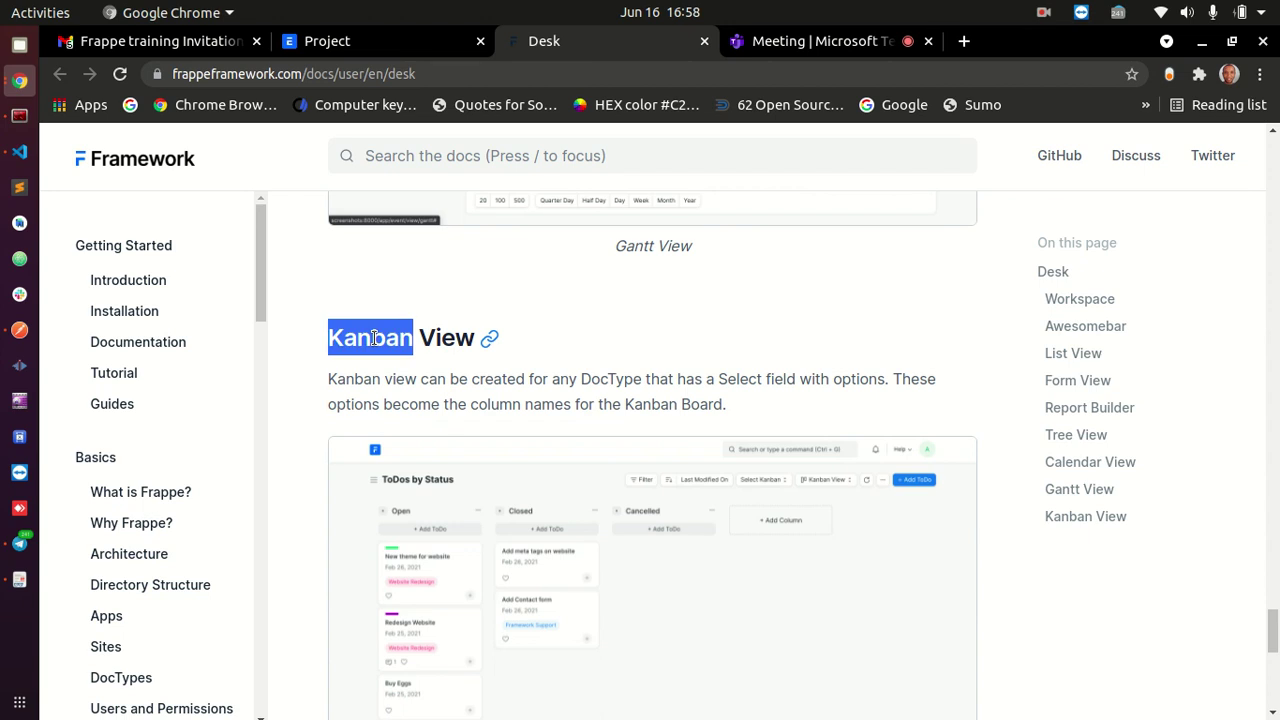
pyautogui.scroll(-3, 697, 317)
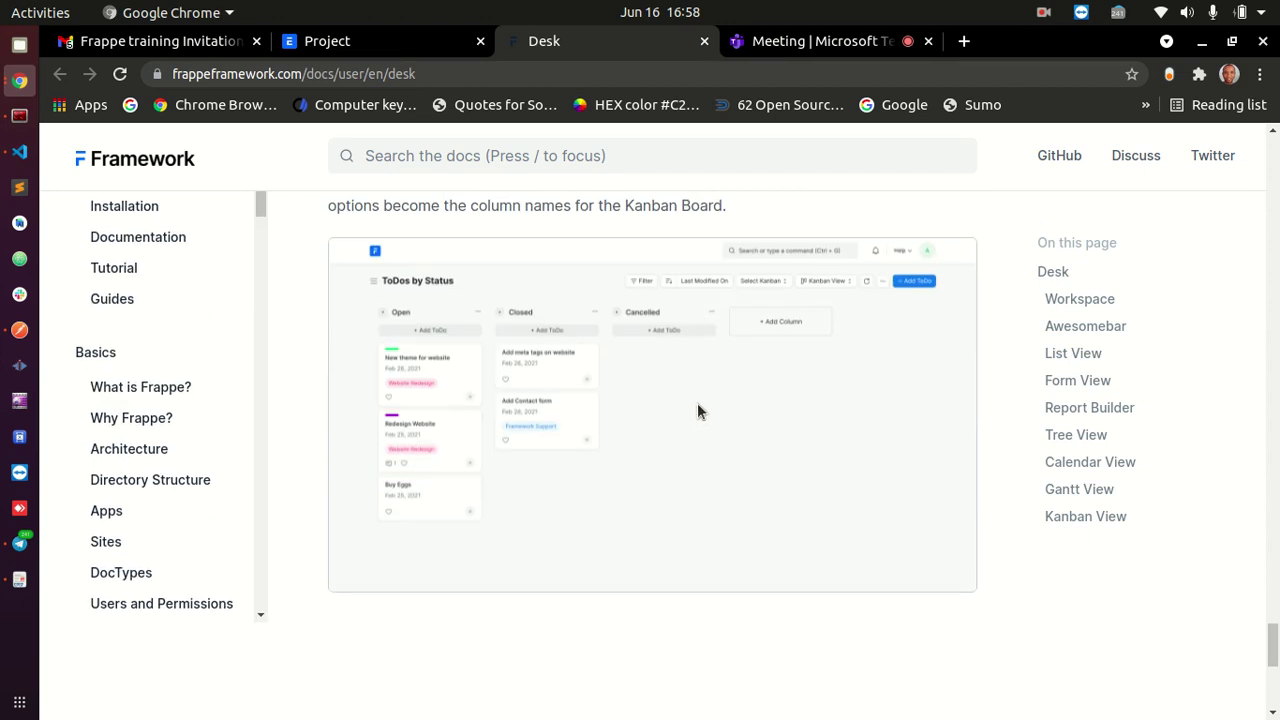
pyautogui.scroll(3, 697, 405)
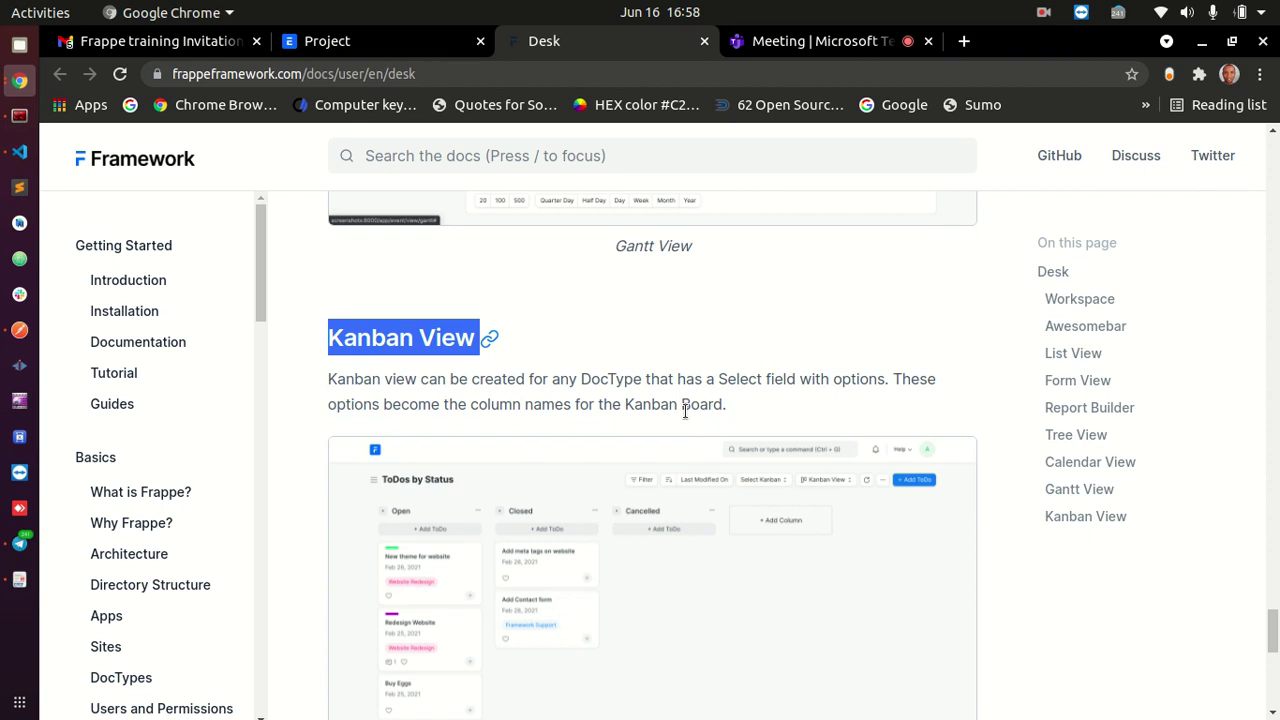
pyautogui.scroll(-1, 685, 410)
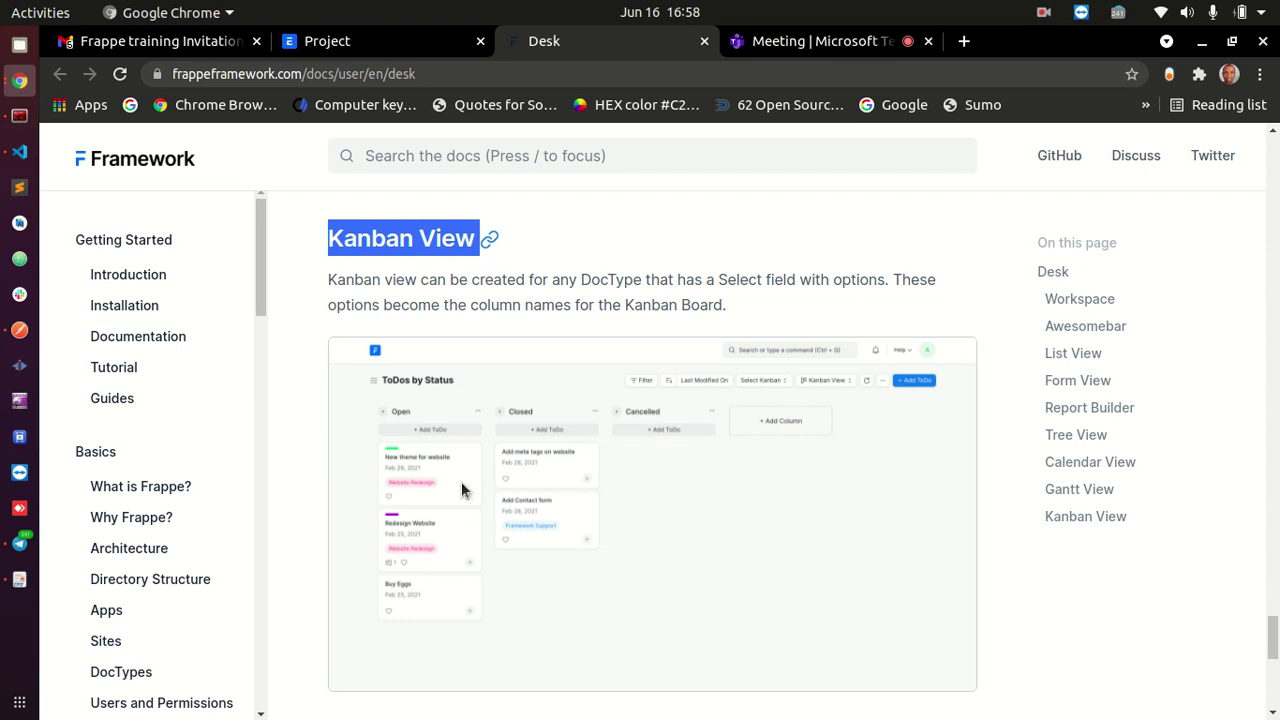
pyautogui.scroll(-2, 557, 451)
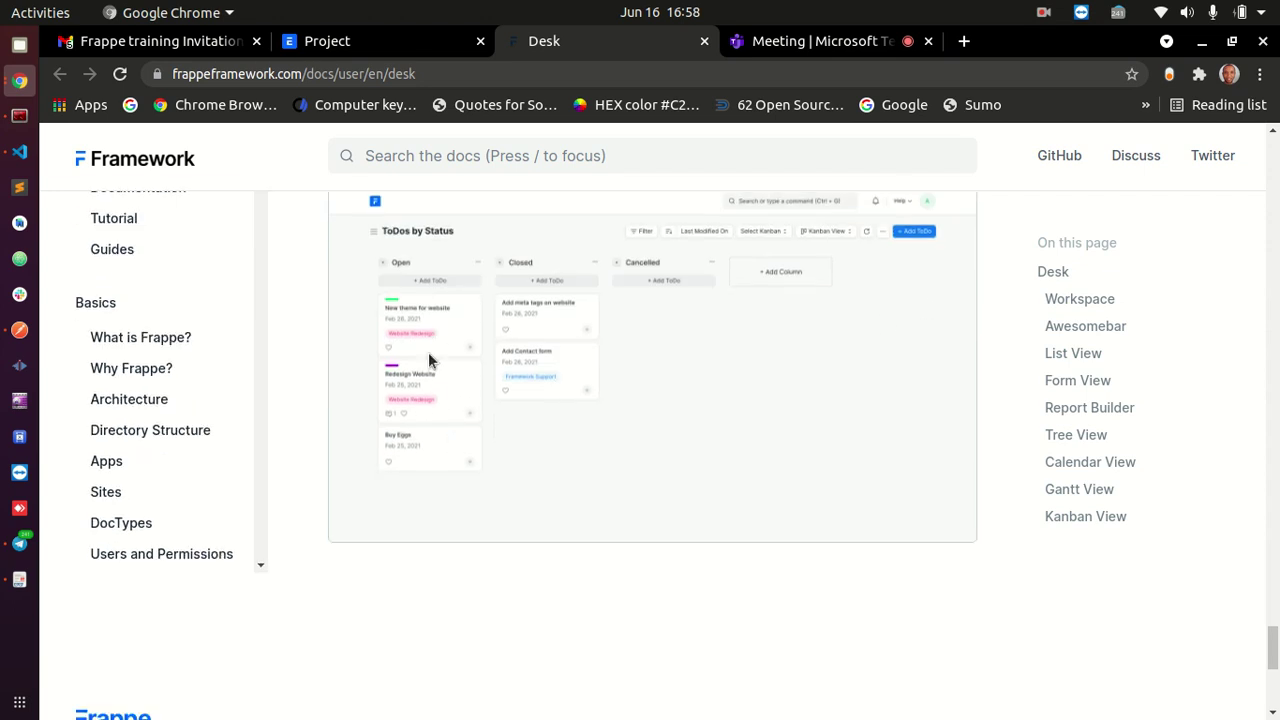
pyautogui.scroll(2, 455, 346)
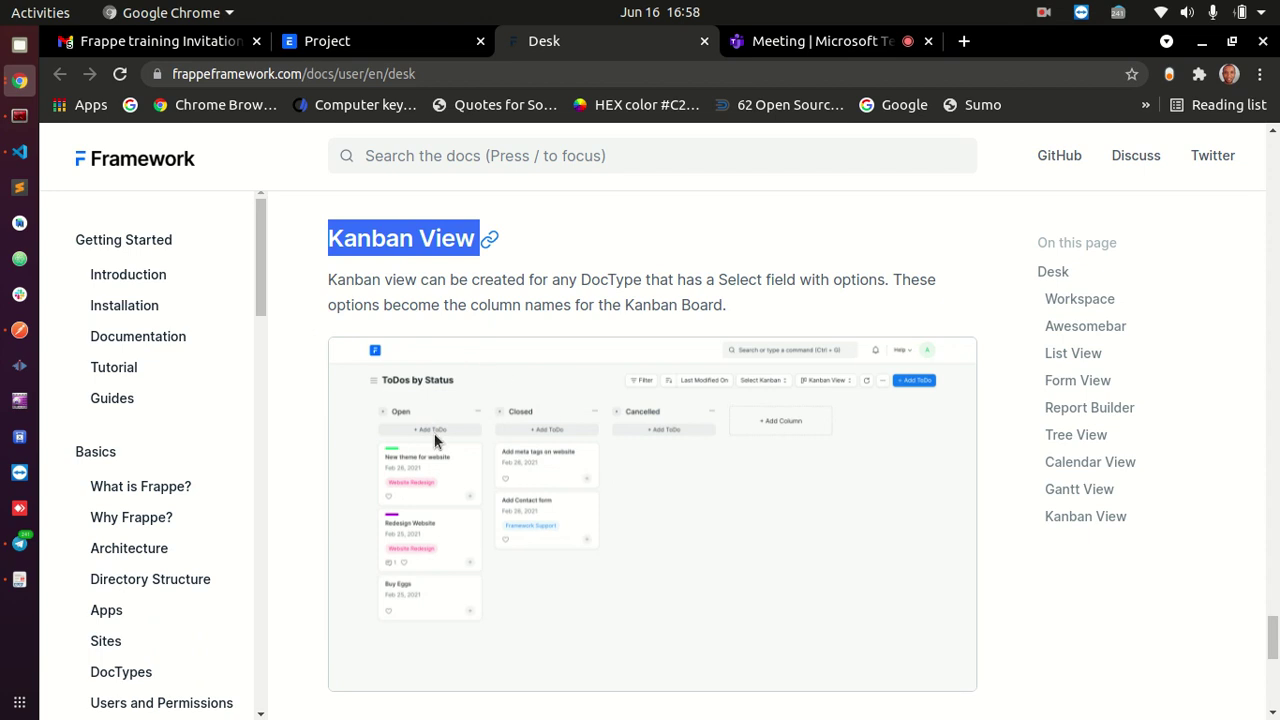
pyautogui.scroll(-5, 560, 495)
# - Go back to the beginning of the Desk documentation and review its introduction, list of views and Workspace section
pyautogui.moveTo(1273, 676); pyautogui.dragTo(1273, 150)
pyautogui.tripleClick(510, 371)
pyautogui.click(660, 338)
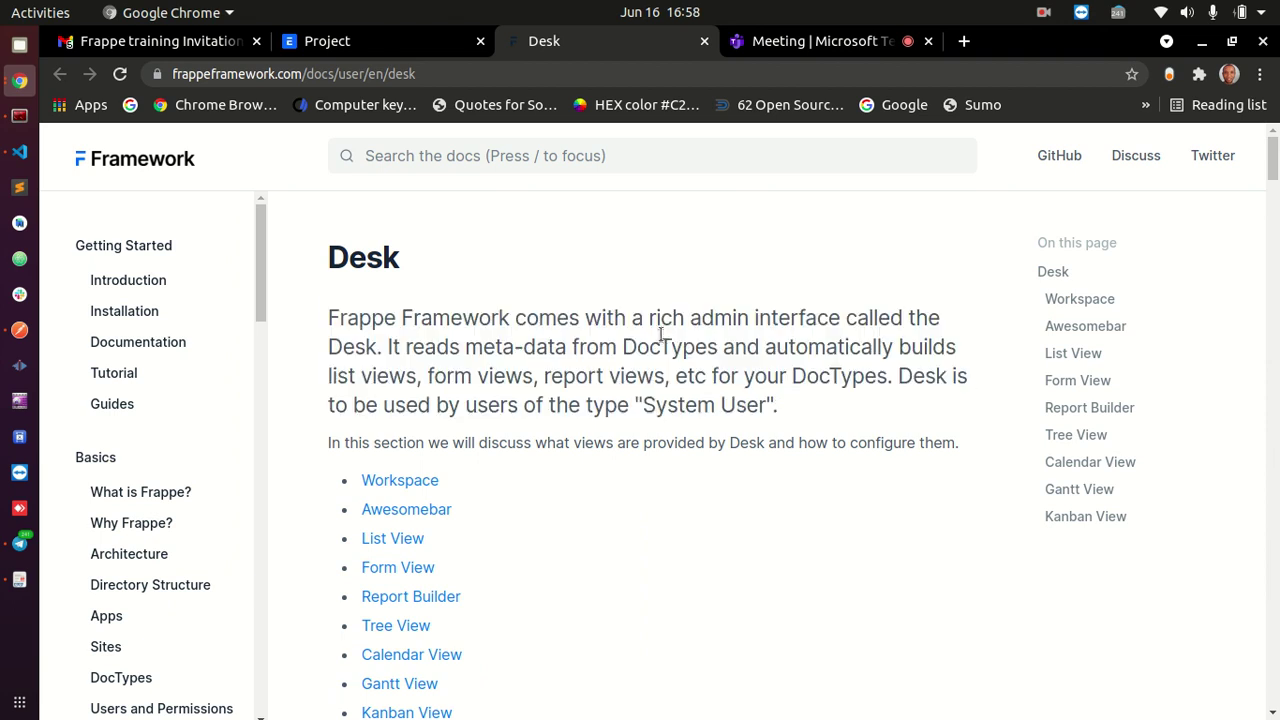
pyautogui.click(466, 67)
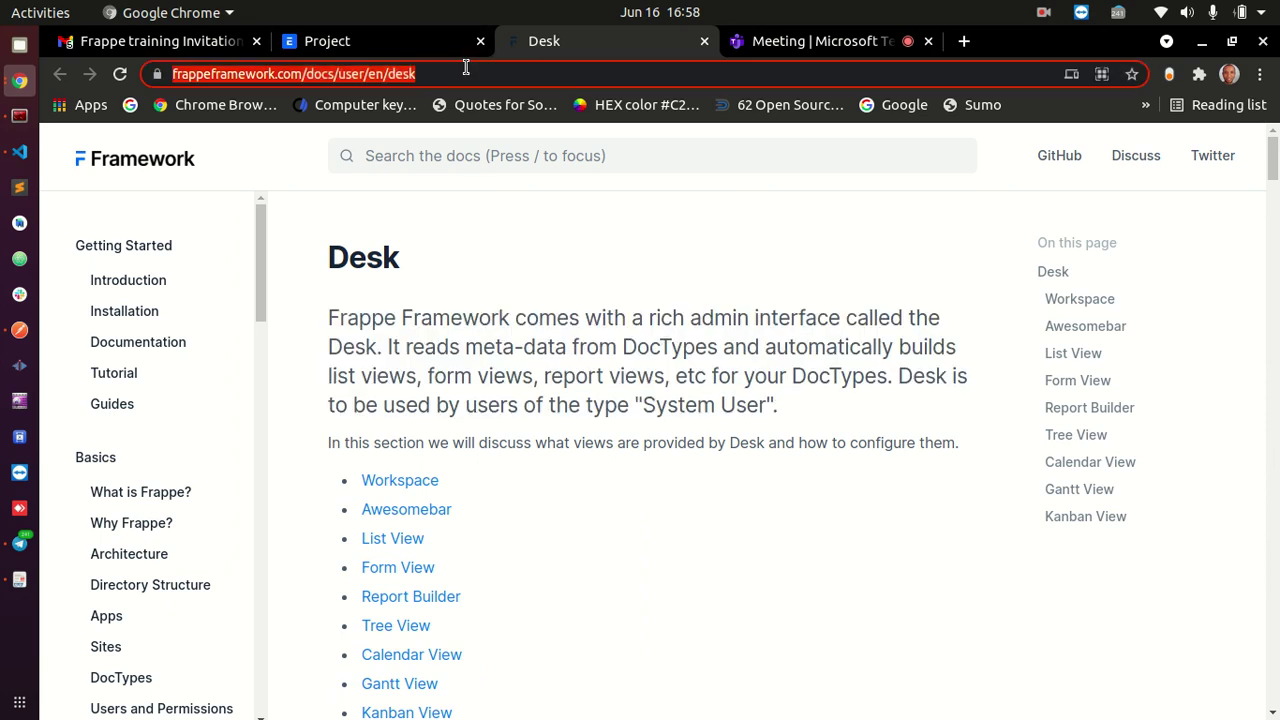
pyautogui.click(684, 316)
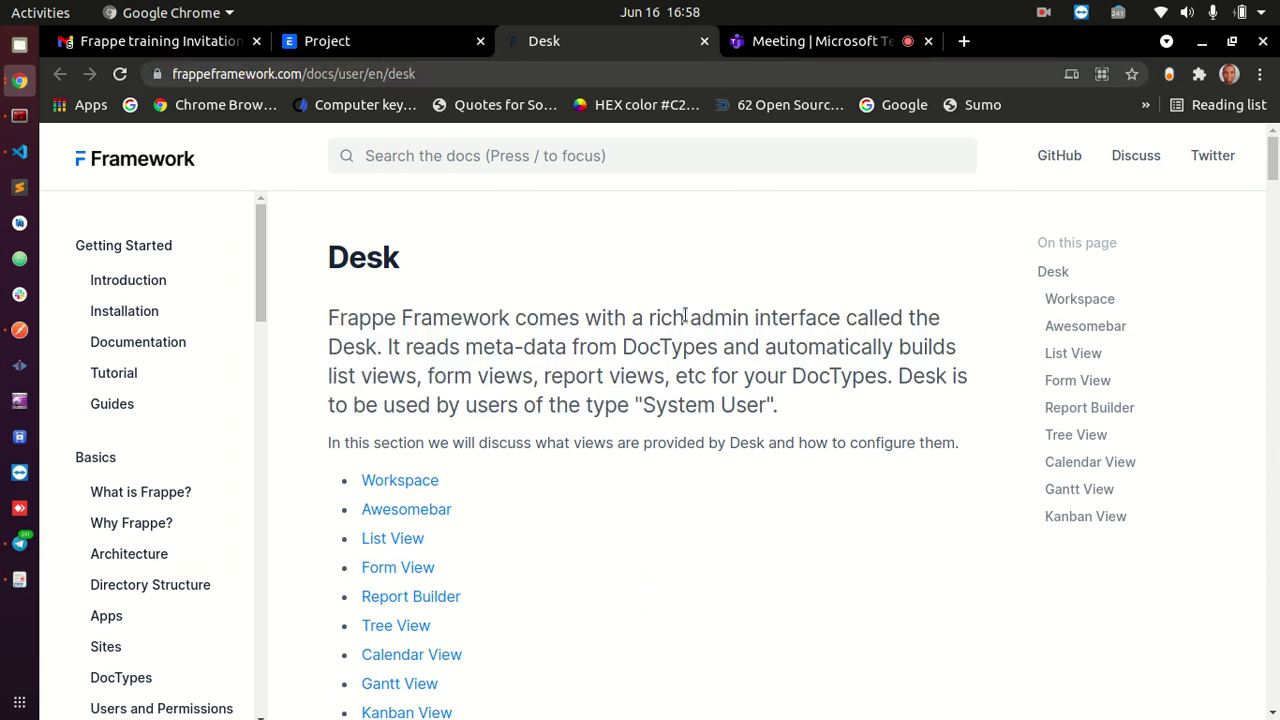
pyautogui.scroll(-5, 669, 387)
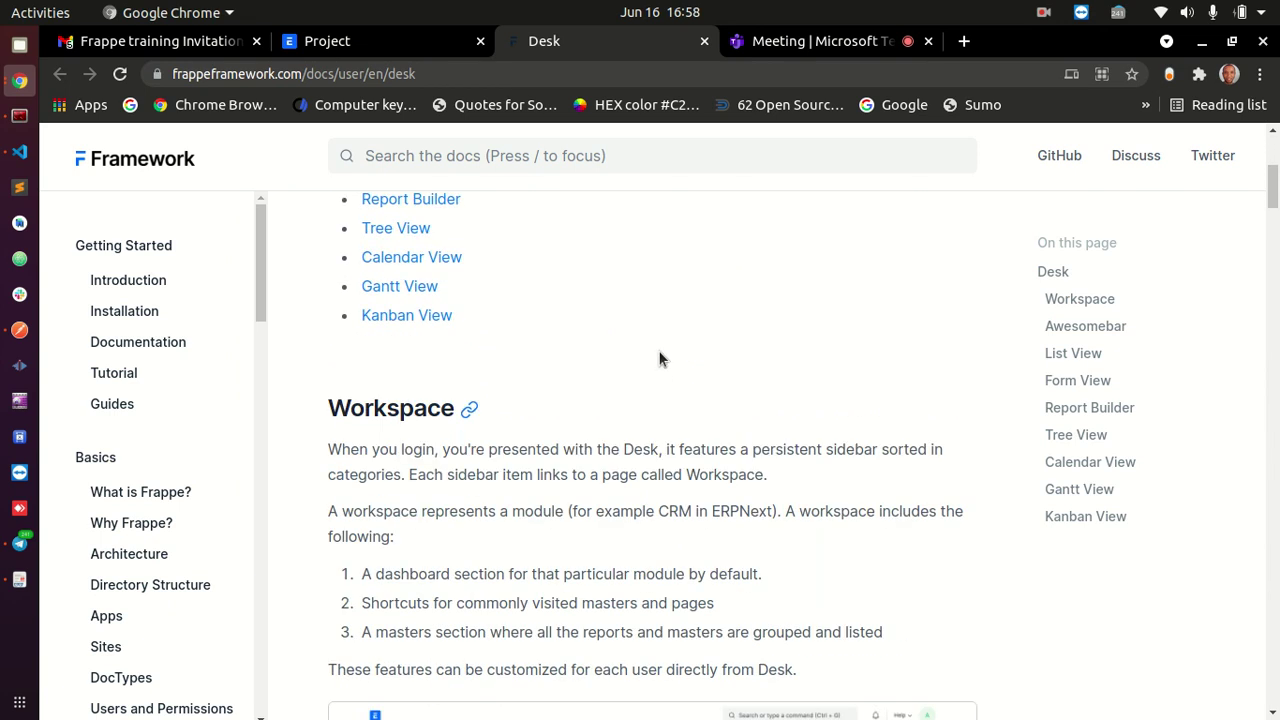
# - Check the Microsoft Teams meeting, and return to ERPNext to open the Home workspace
pyautogui.hotkey('ctrl', 'Tab')
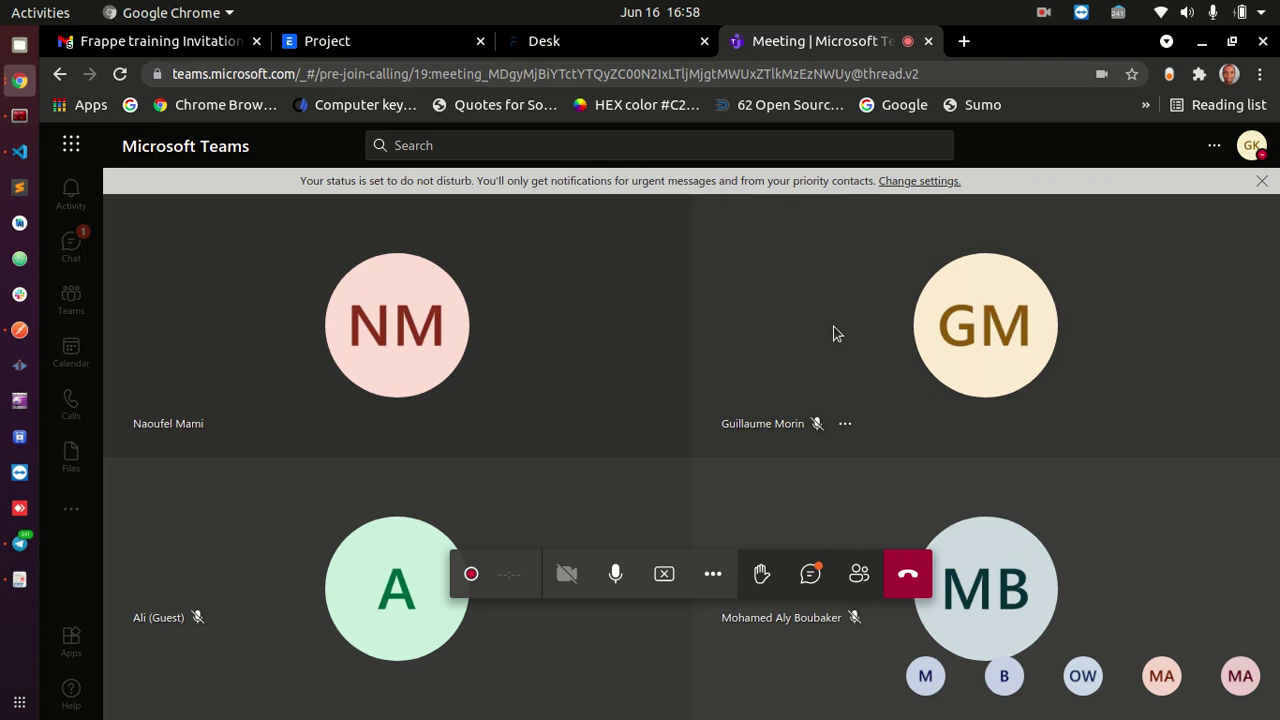
pyautogui.click(613, 45)
pyautogui.click(350, 45)
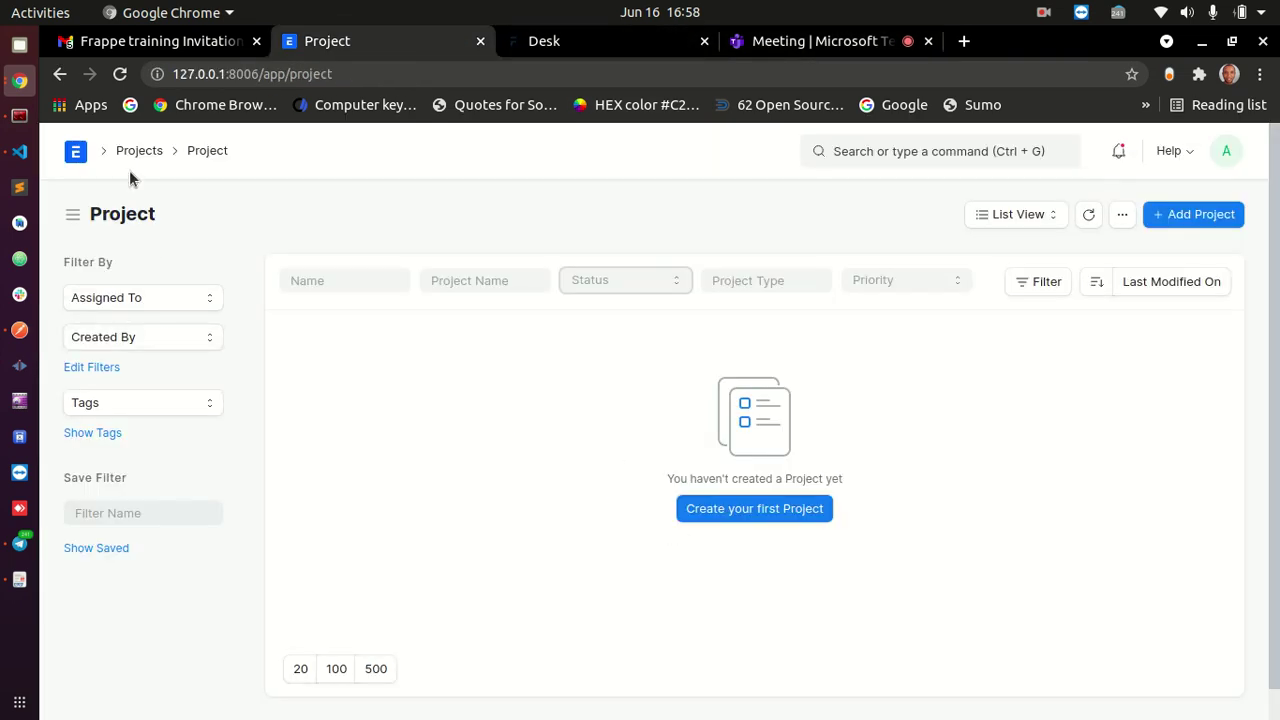
pyautogui.click(80, 151)
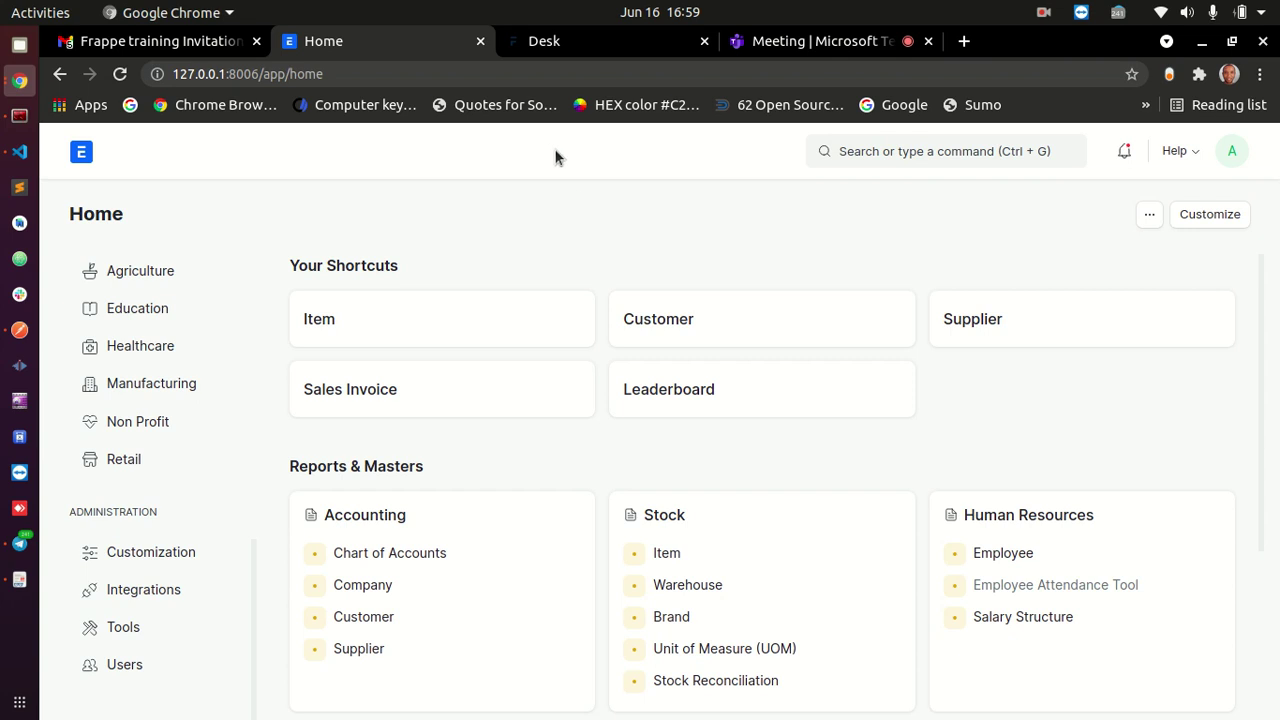
# - Open the Users workspace in a new browser tab and review its shortcuts and its Reports & Masters
pyautogui.rightClick(125, 665)
pyautogui.click(240, 482)
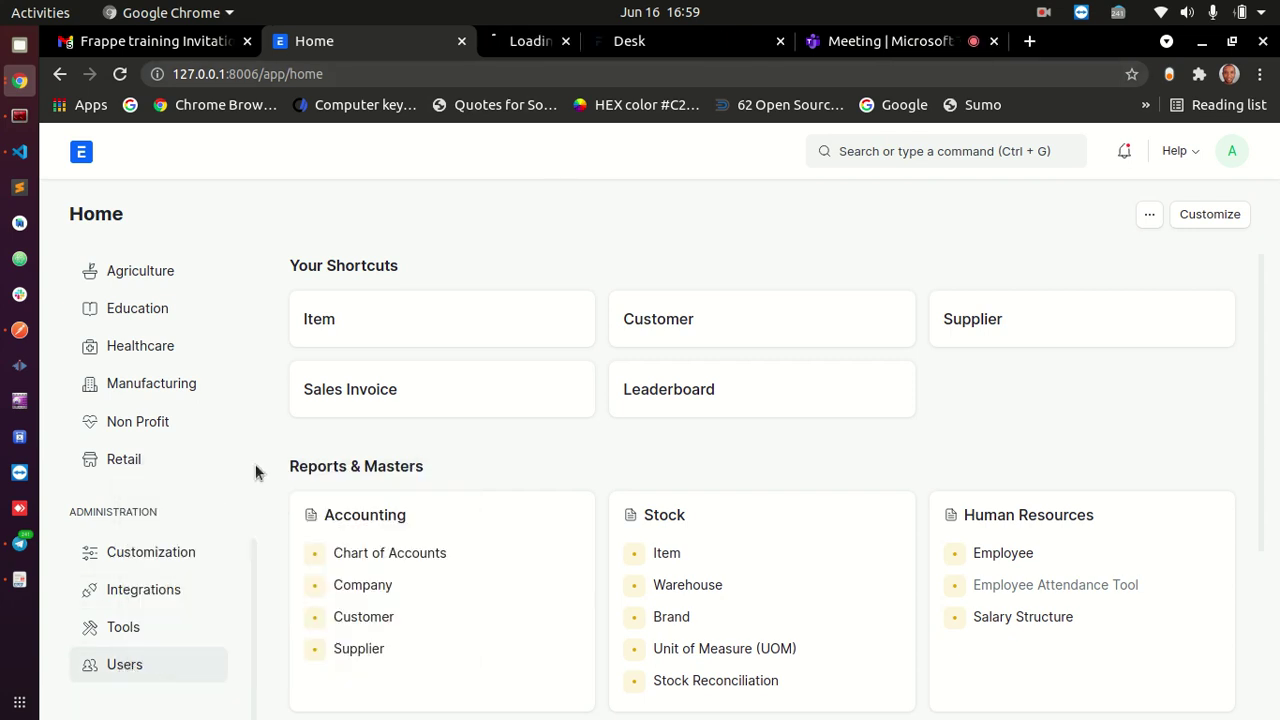
pyautogui.click(535, 45)
pyautogui.scroll(-1, 589, 431)
pyautogui.scroll(1, 565, 460)
pyautogui.scroll(-1, 565, 468)
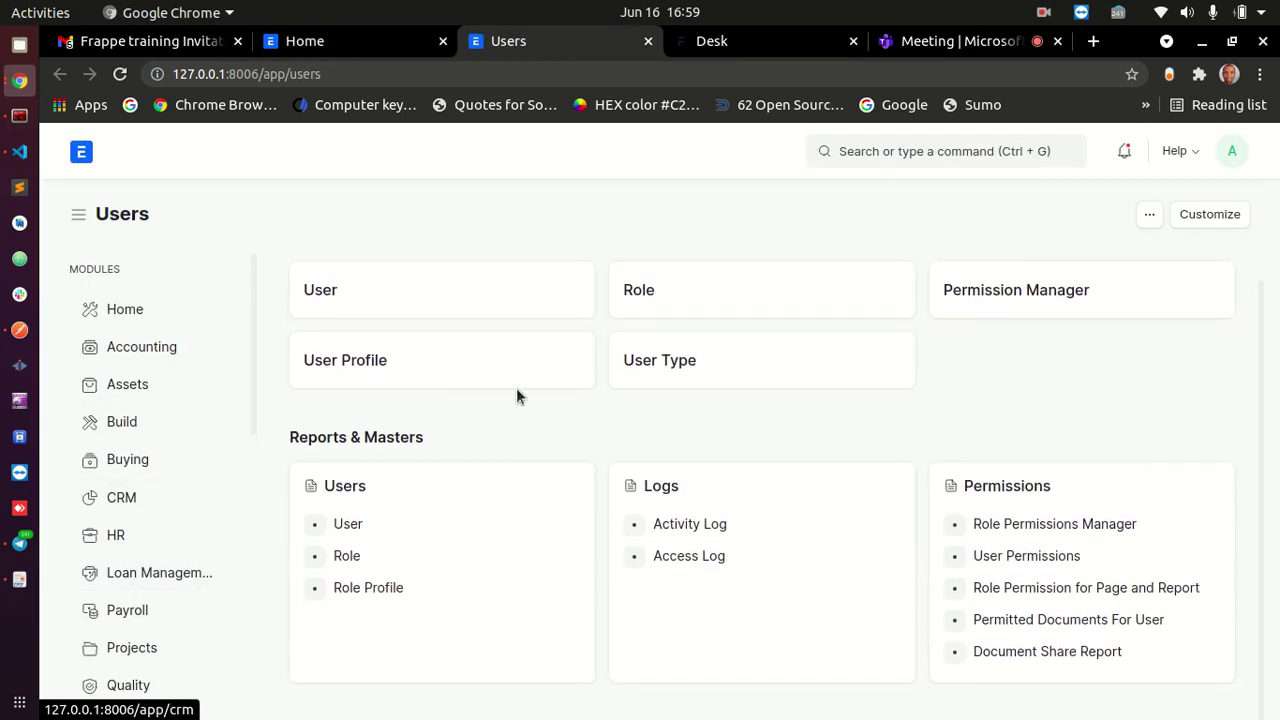
# - Open the User list and start a new user in the full-page form, reviewing its Basic Info section
pyautogui.click(350, 291)
pyautogui.click(1195, 218)
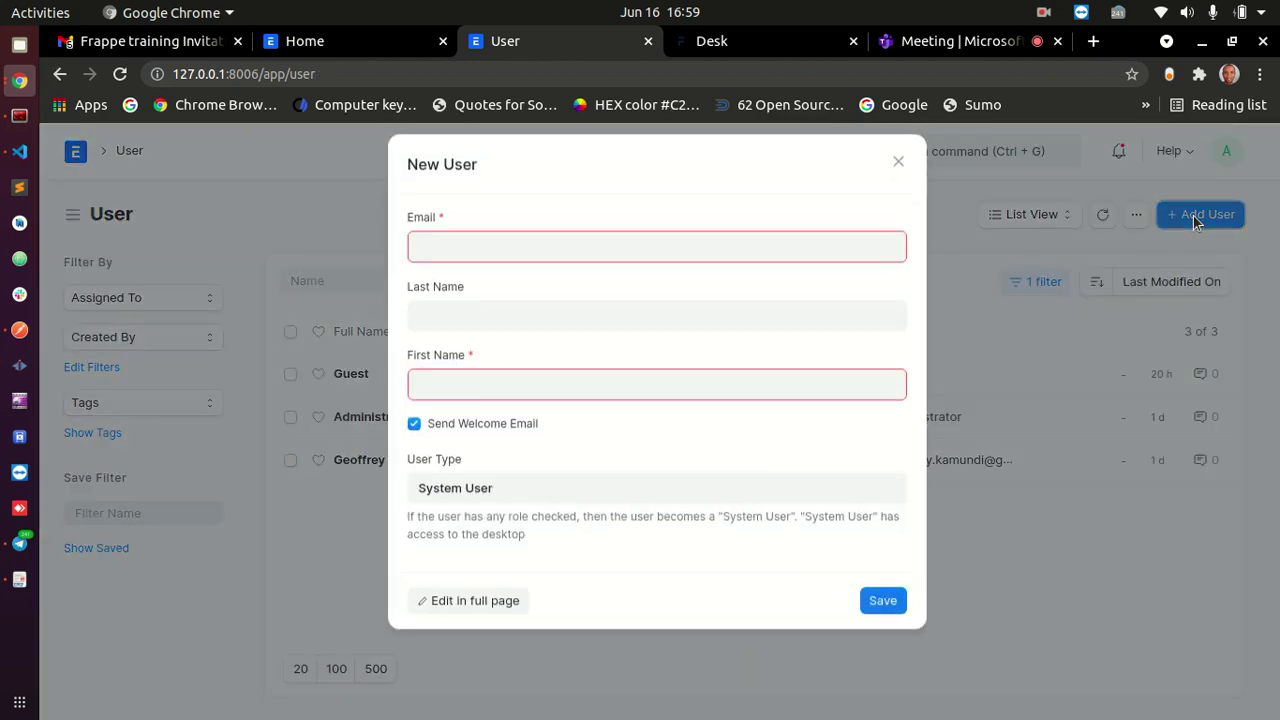
pyautogui.click(484, 617)
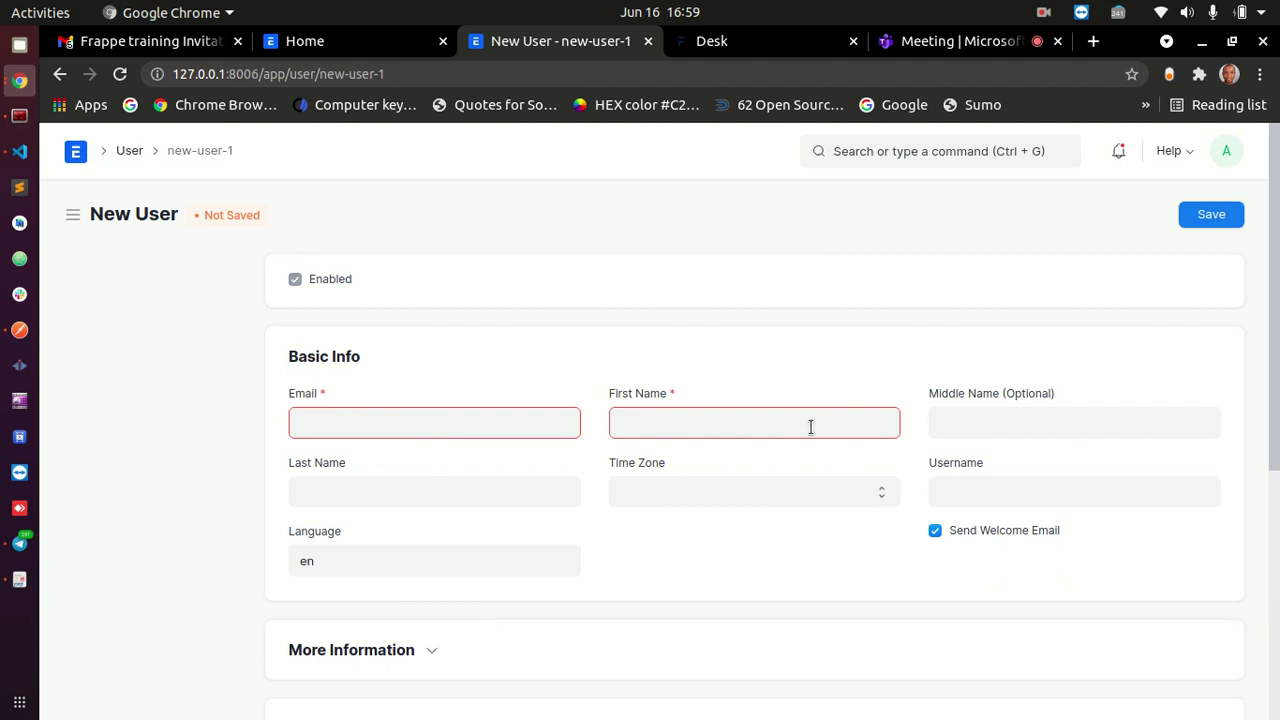
pyautogui.scroll(-1, 577, 463)
pyautogui.scroll(-4, 526, 460)
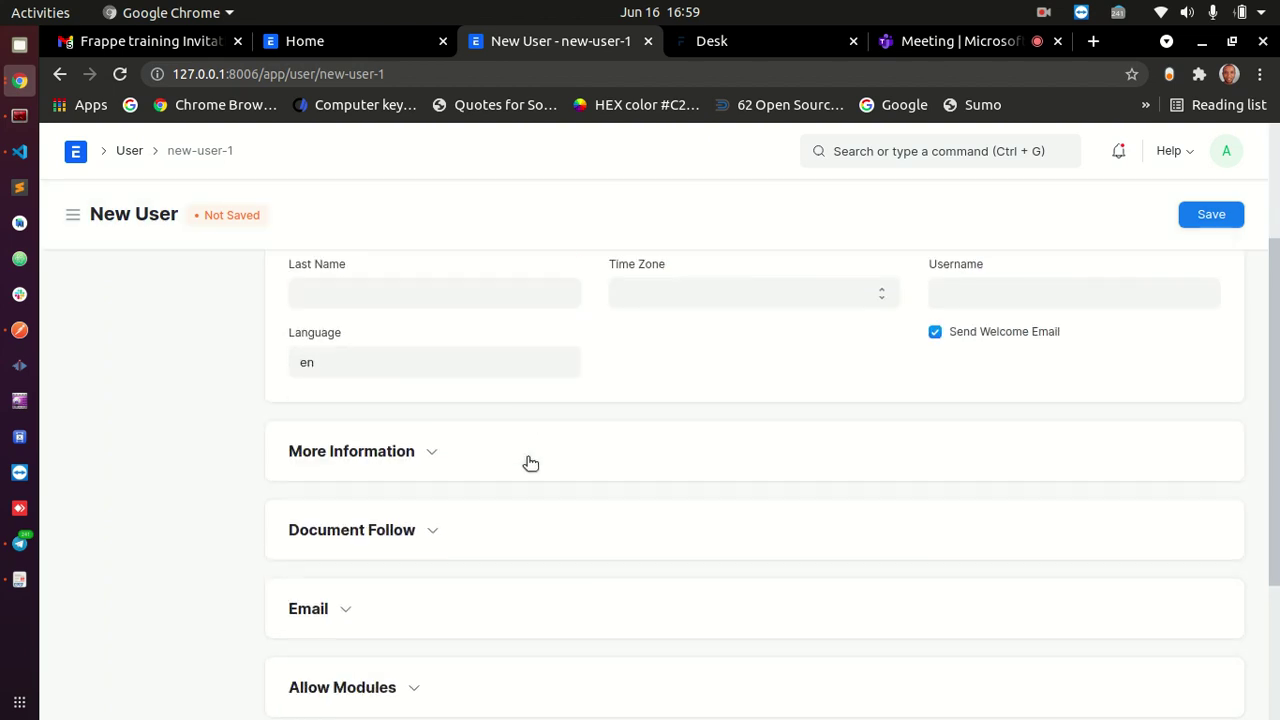
pyautogui.scroll(2, 531, 456)
pyautogui.scroll(3, 528, 455)
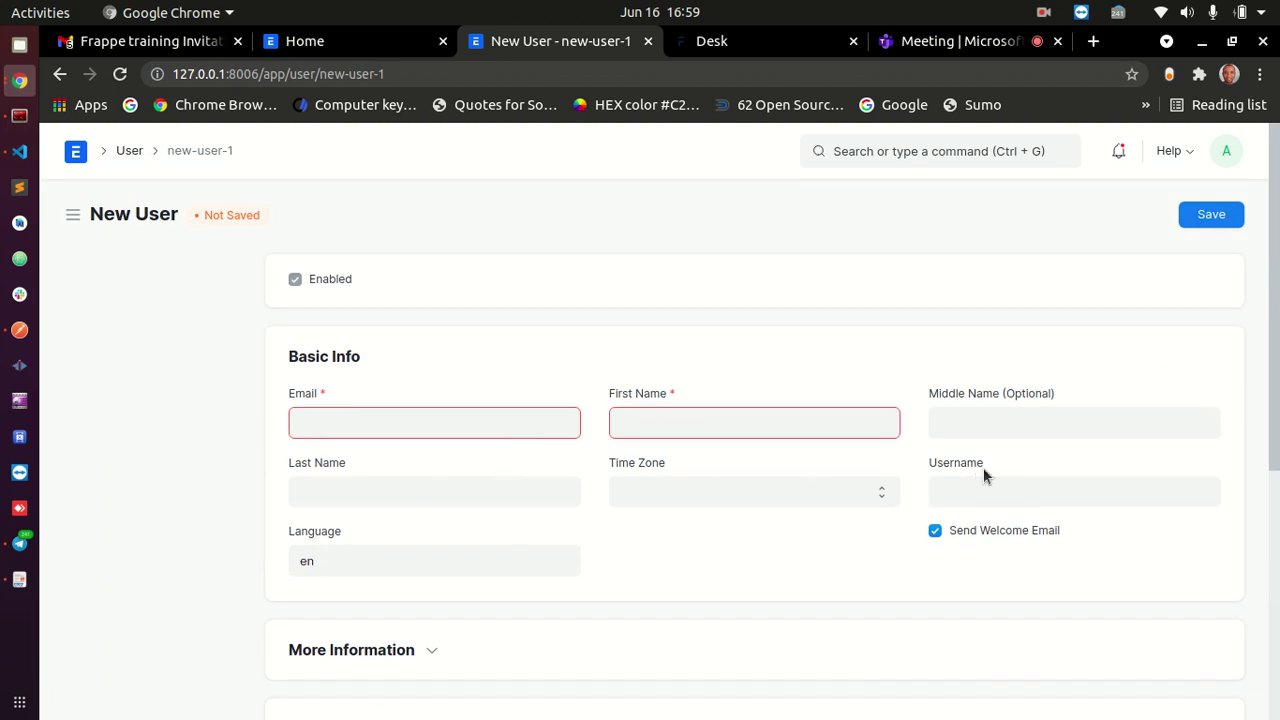
# - Expand the More Information and Document Follow sections of the new user form and review their fields
pyautogui.scroll(-3, 434, 631)
pyautogui.click(403, 500)
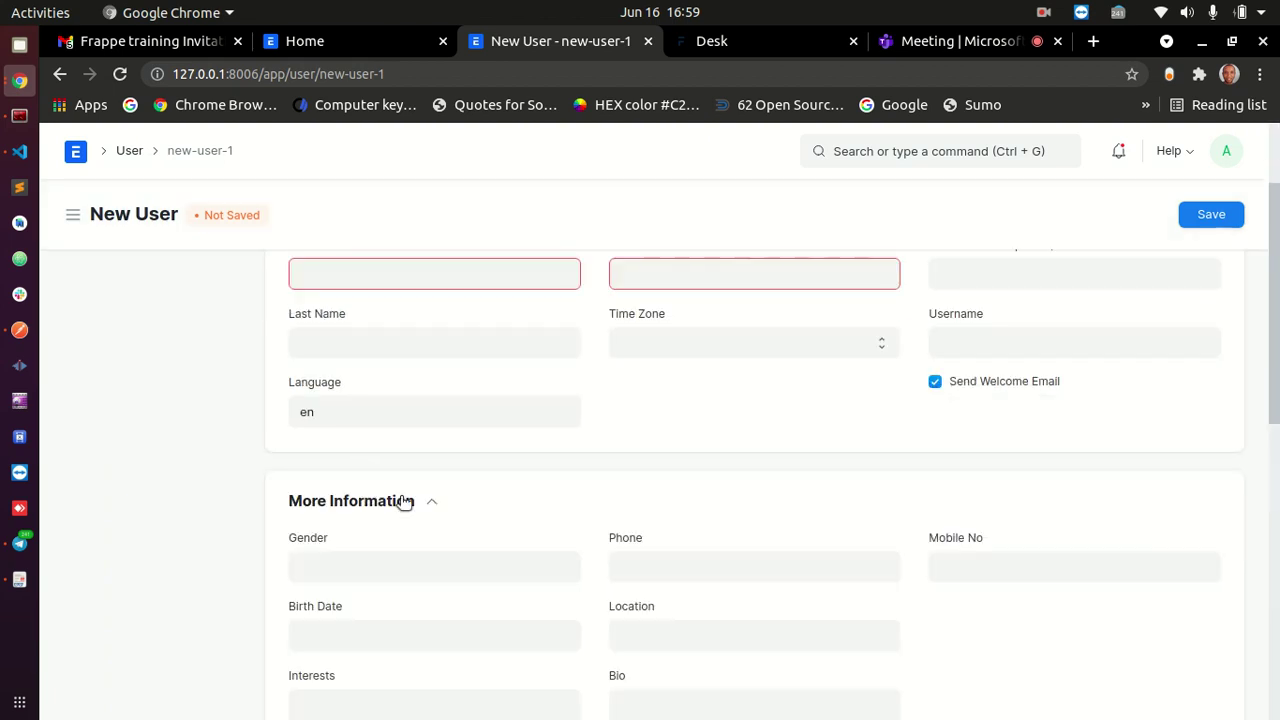
pyautogui.scroll(-2, 634, 463)
pyautogui.scroll(-3, 634, 463)
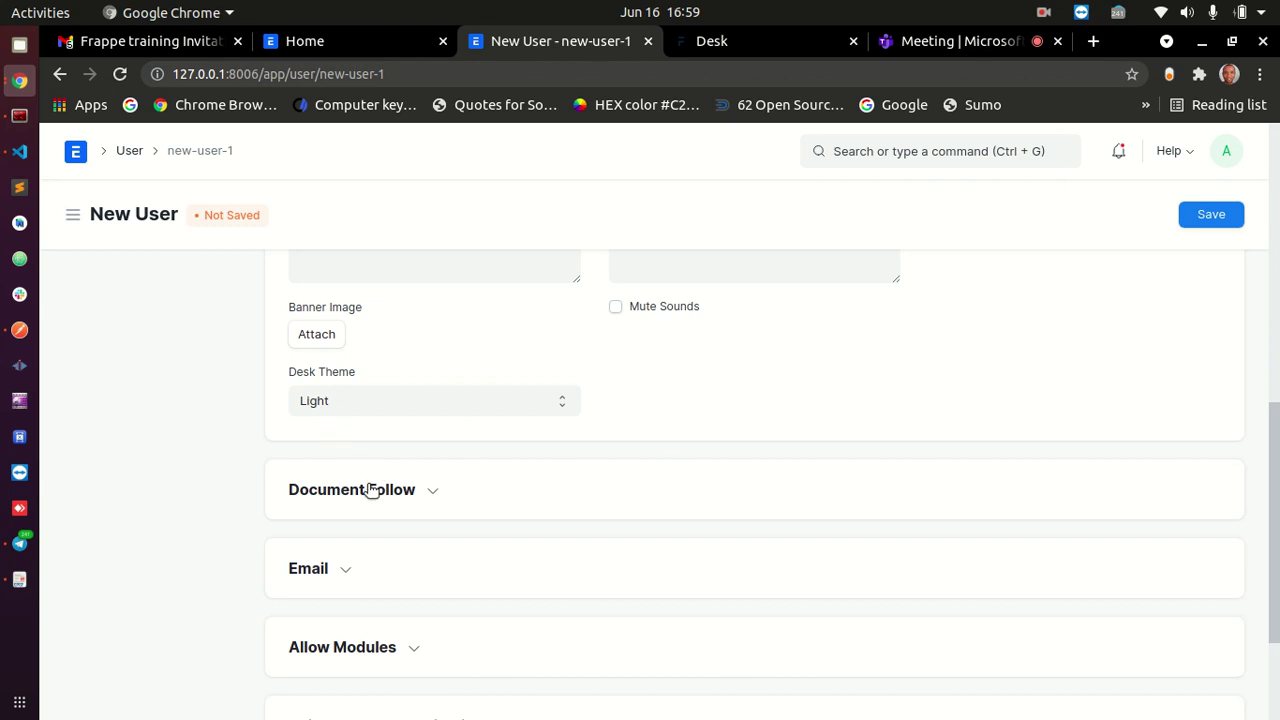
pyautogui.click(371, 489)
pyautogui.scroll(-2, 784, 456)
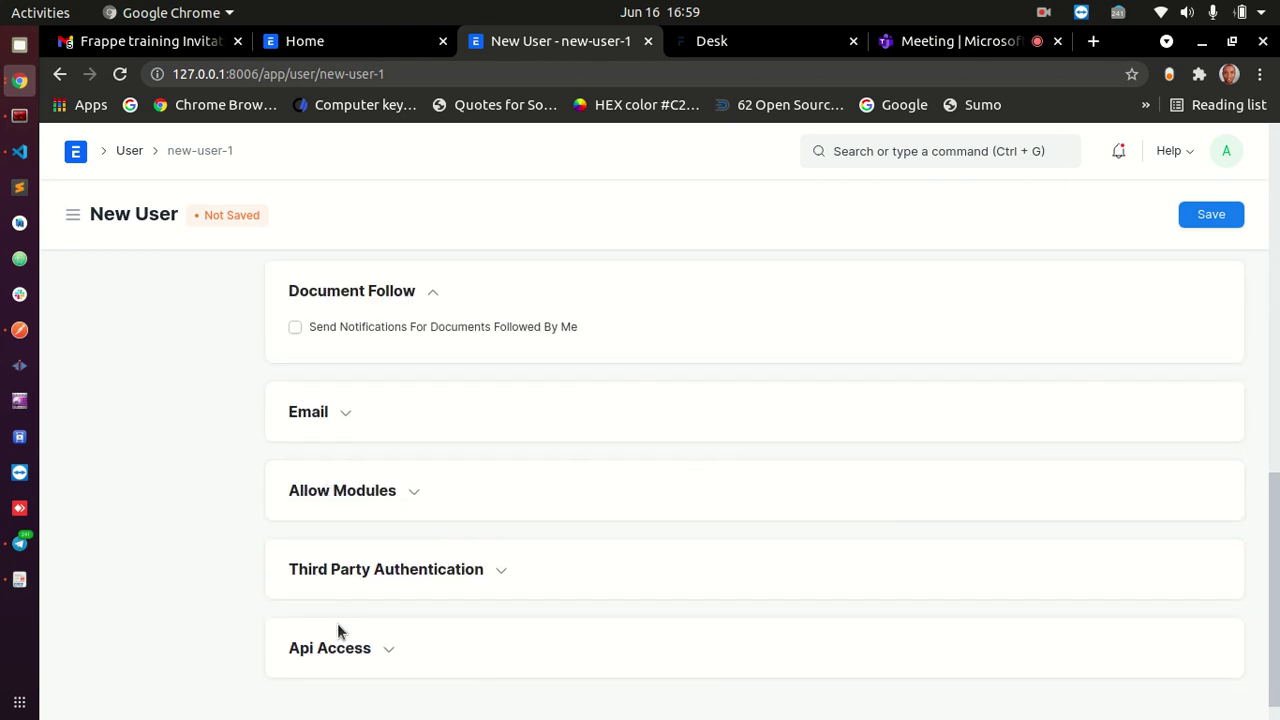
# - Expand the Email, Allow Modules, Third Party Authentication and Api Access sections of the new user form and review their contents
pyautogui.click(336, 440)
pyautogui.scroll(-5, 576, 440)
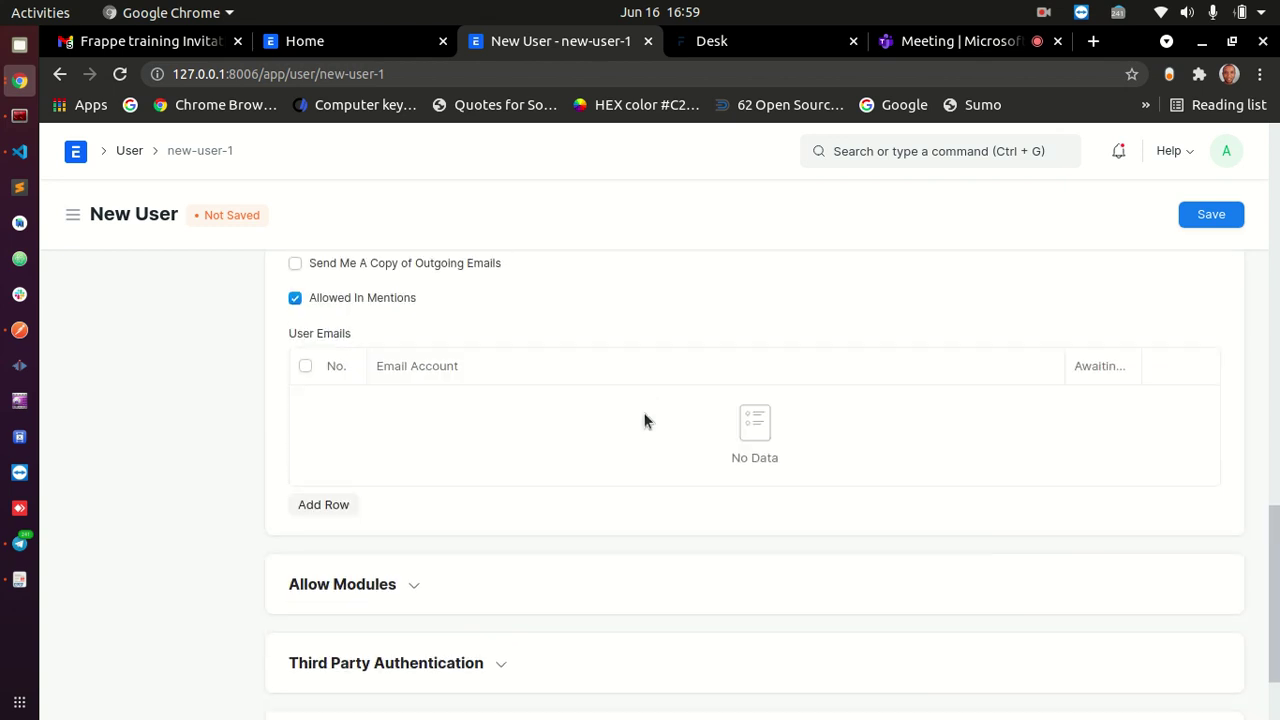
pyautogui.click(340, 460)
pyautogui.click(405, 534)
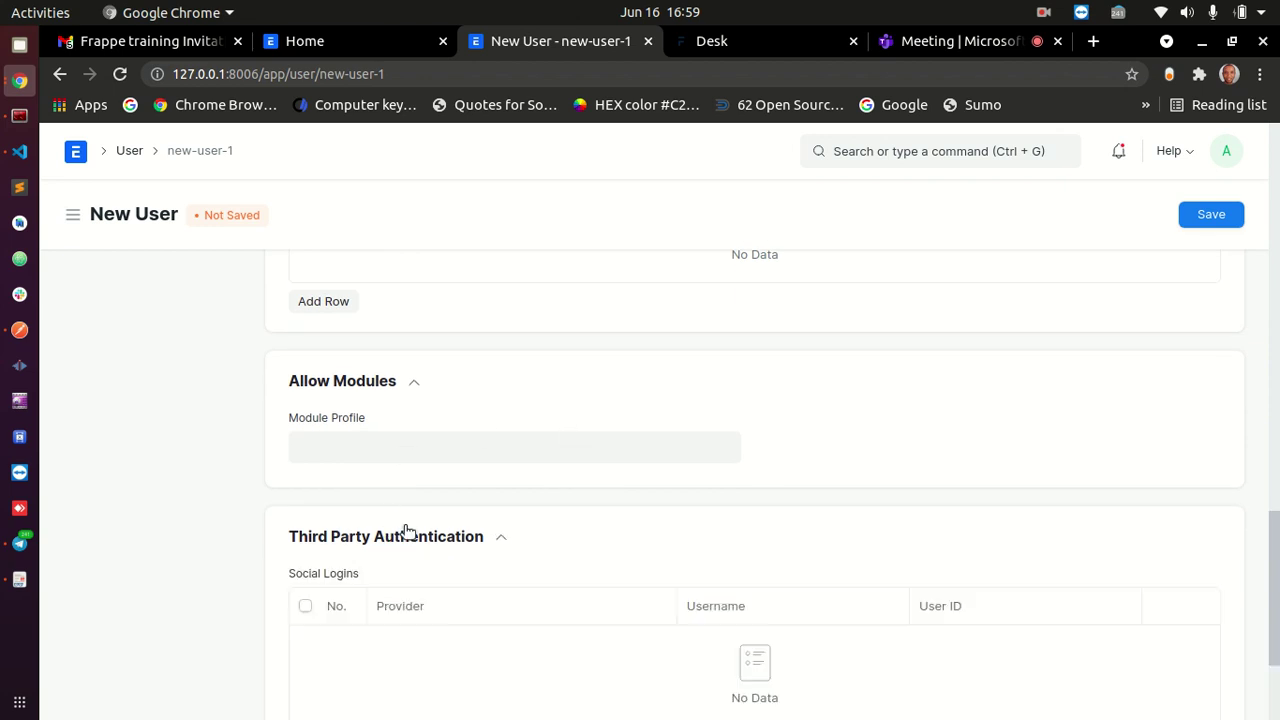
pyautogui.scroll(-2, 763, 420)
pyautogui.click(348, 620)
pyautogui.scroll(-1, 800, 570)
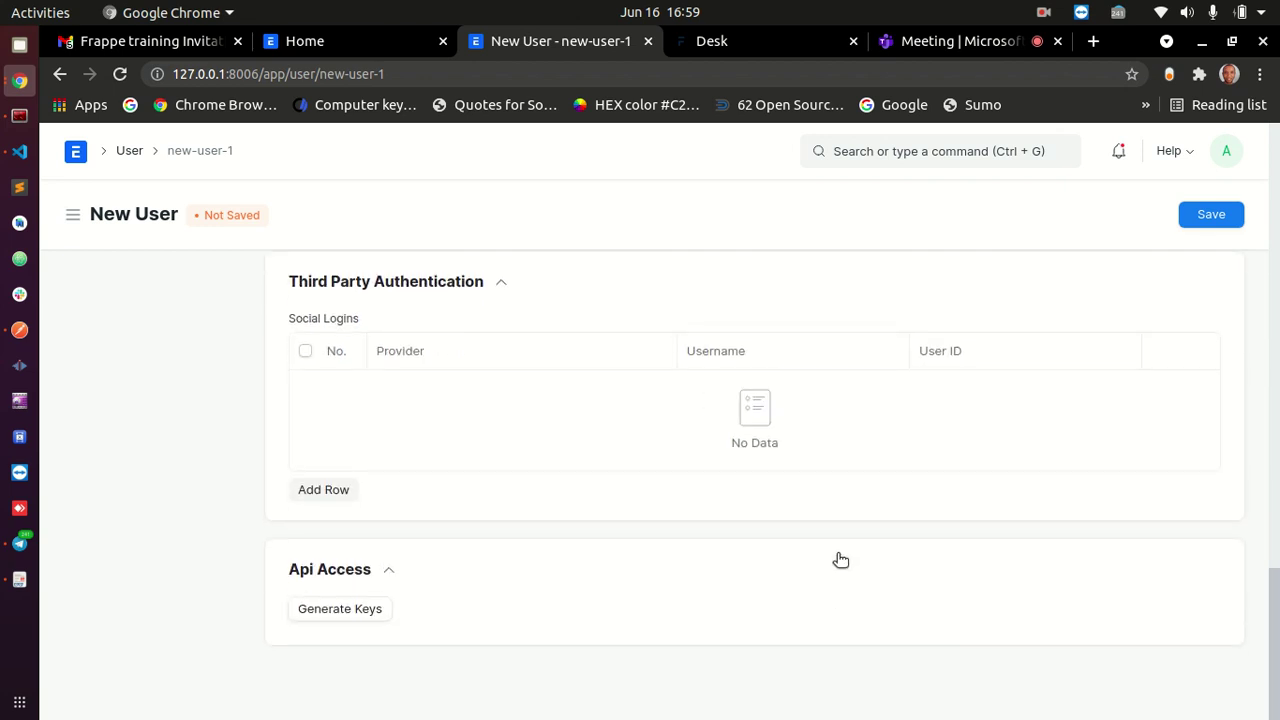
# - Search the new user form's page for "user ty" and close the page search
pyautogui.scroll(6, 840, 540)
pyautogui.scroll(3, 835, 500)
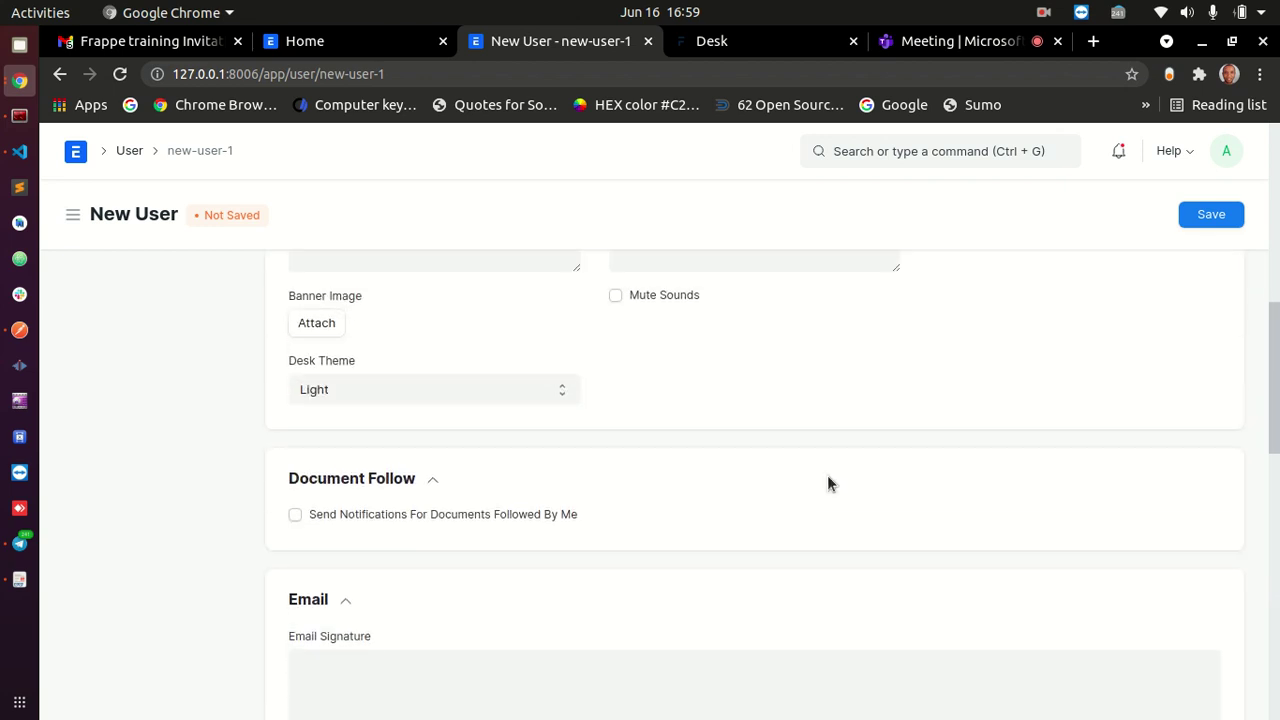
pyautogui.hotkey('ctrl', 'f')
pyautogui.write('user ty')
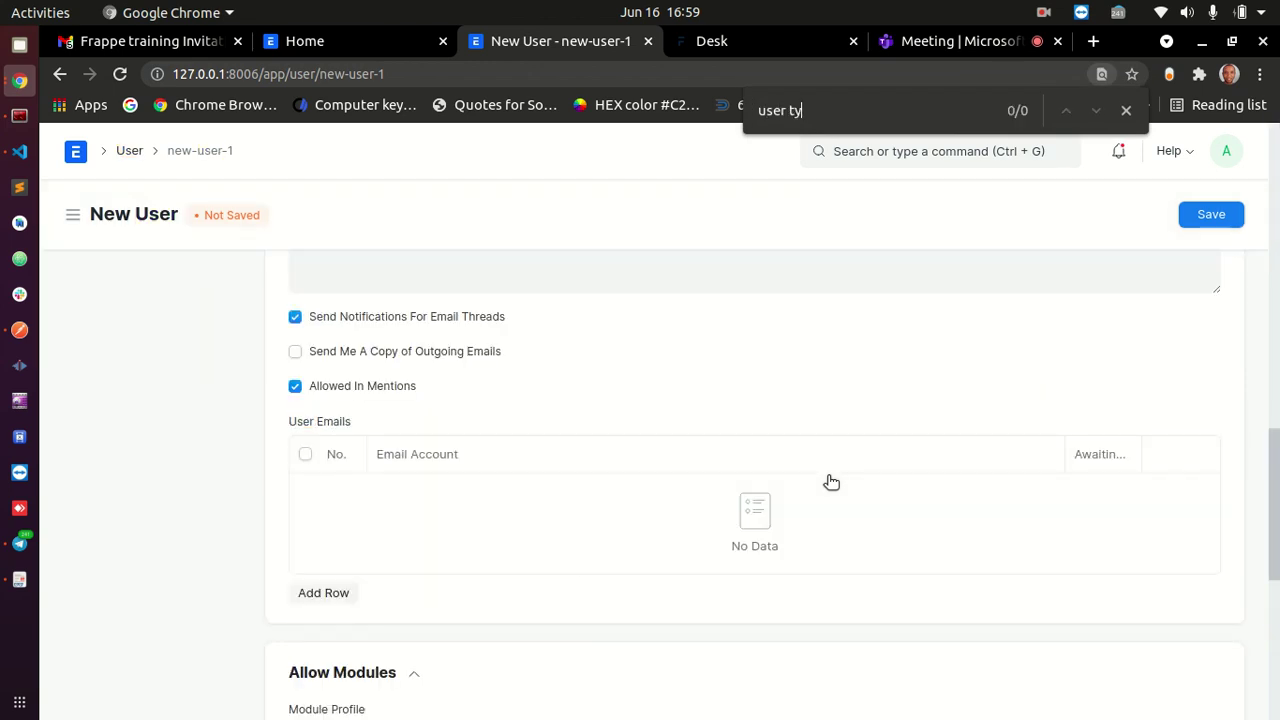
pyautogui.click(1126, 110)
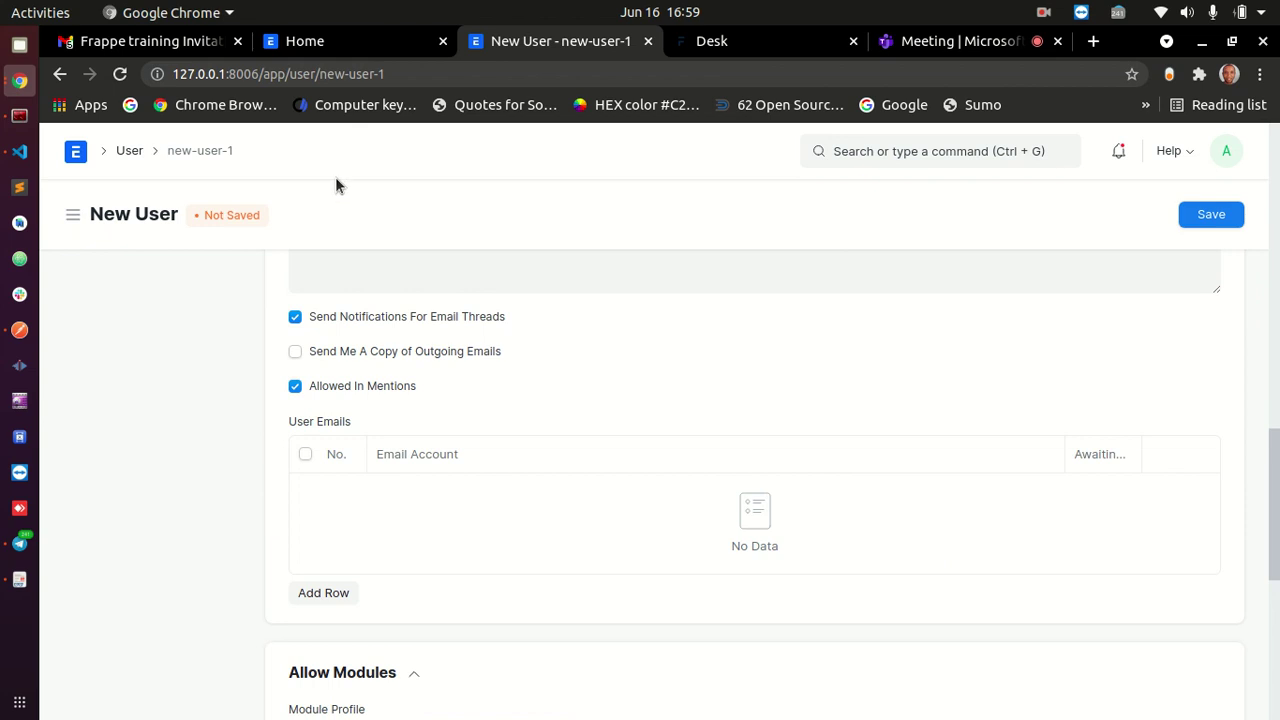
# - Return to the User list and open the New User quick entry dialog to examine the User Type field
pyautogui.click(129, 151)
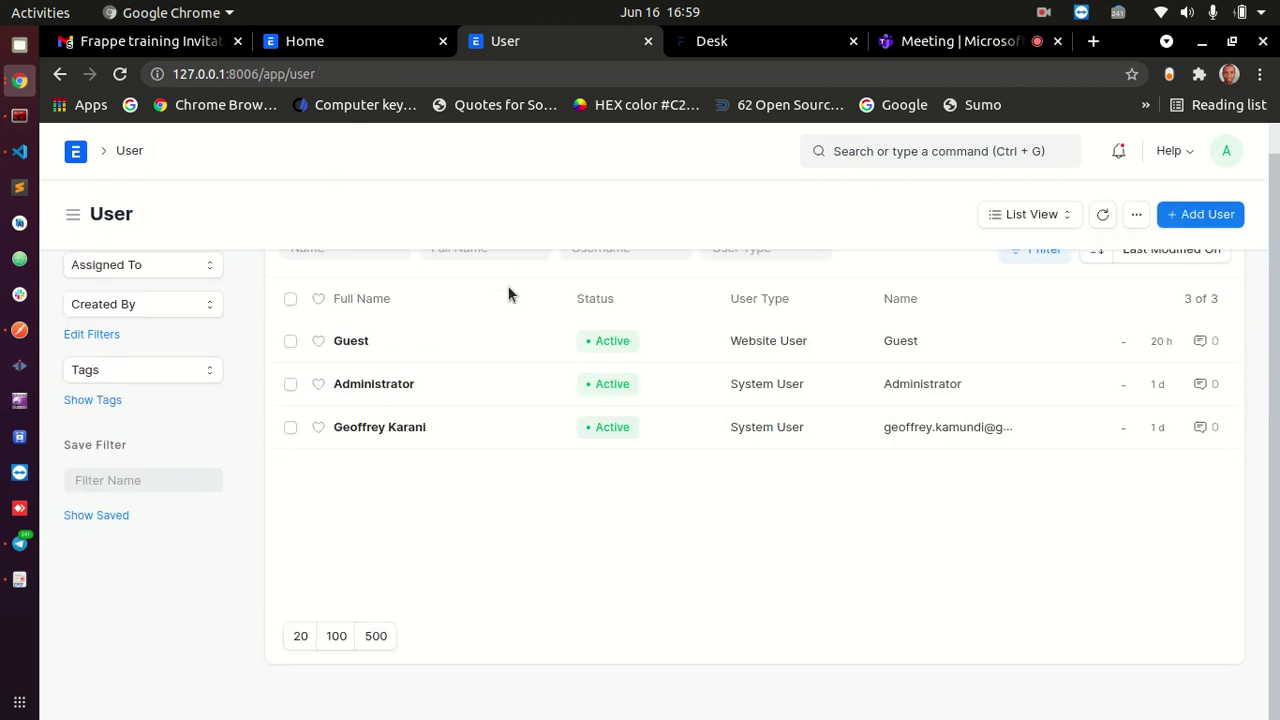
pyautogui.click(1215, 216)
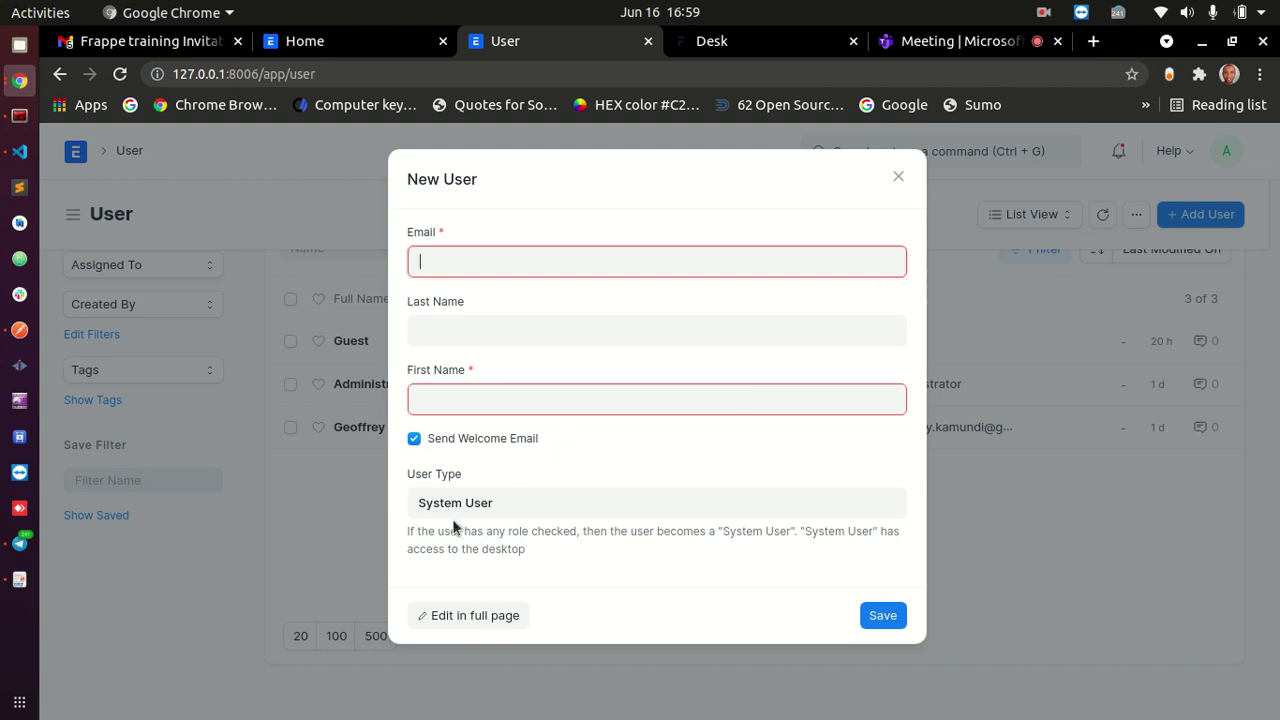
# - Clear the User Type field in the New User dialog to examine the available user types, and close the dialog without saving
pyautogui.moveTo(408, 477); pyautogui.dragTo(462, 481)
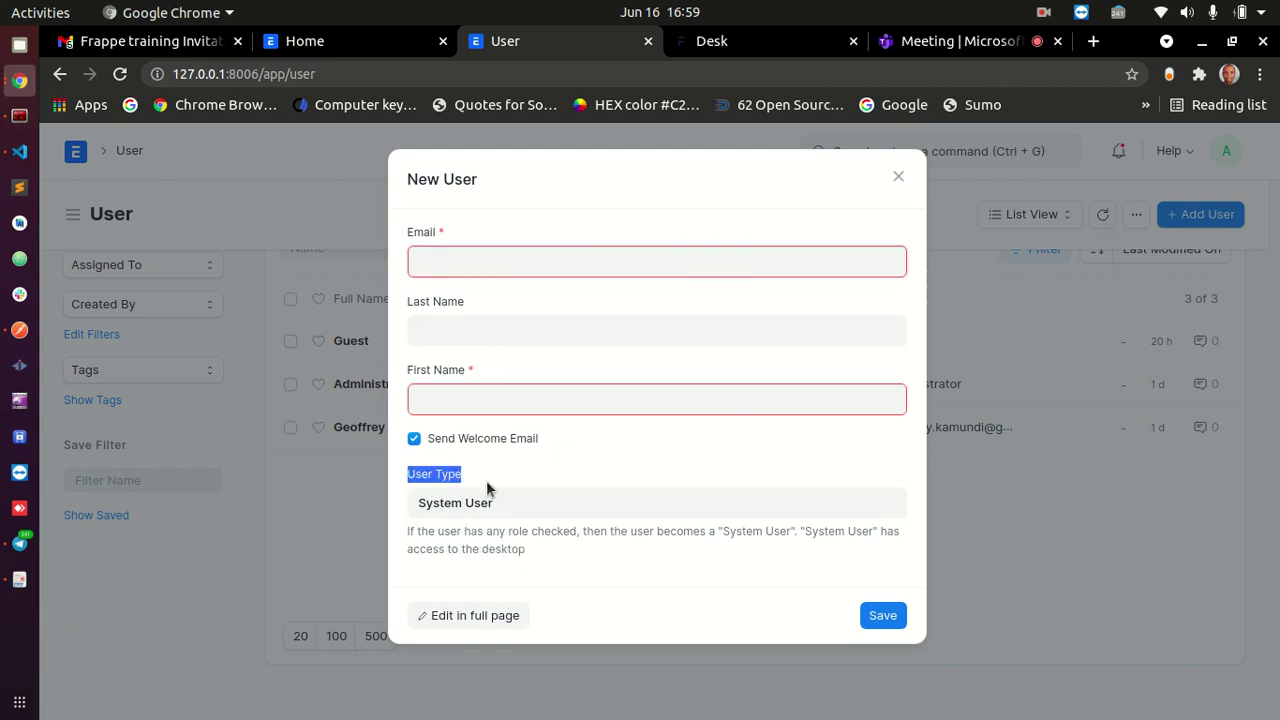
pyautogui.click(453, 503)
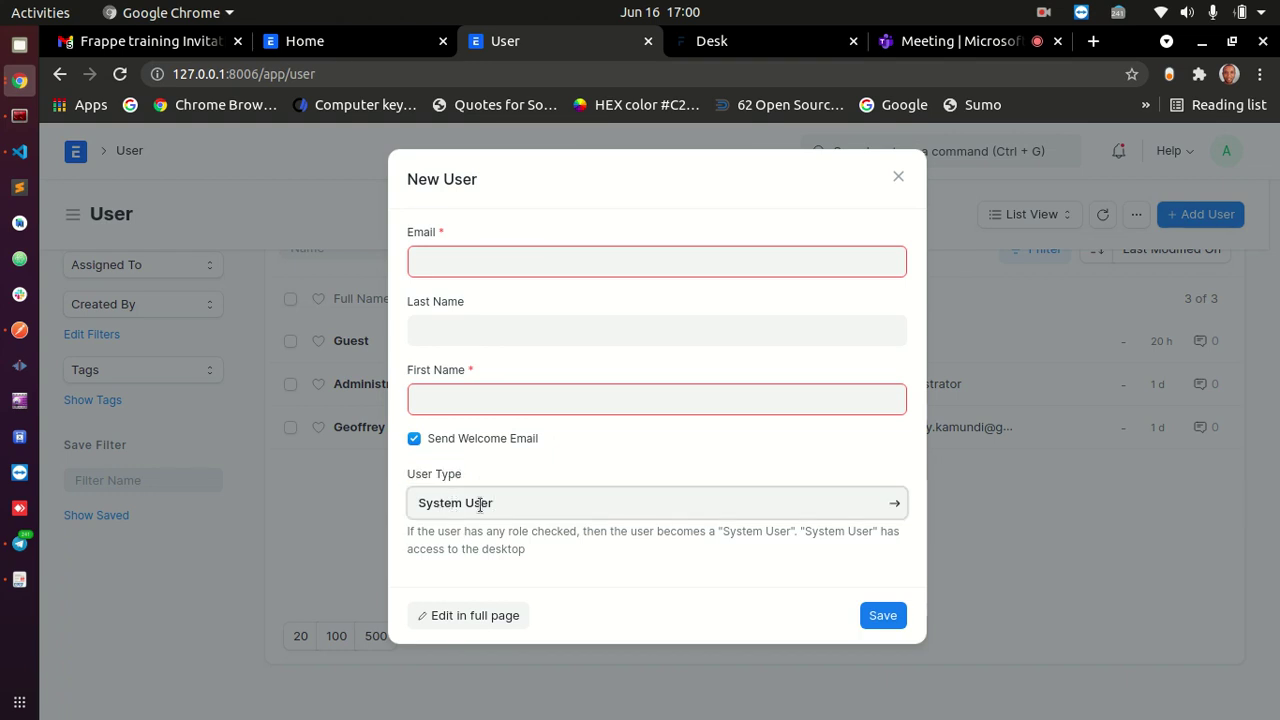
pyautogui.tripleClick(463, 503)
pyautogui.press('BackSpace')
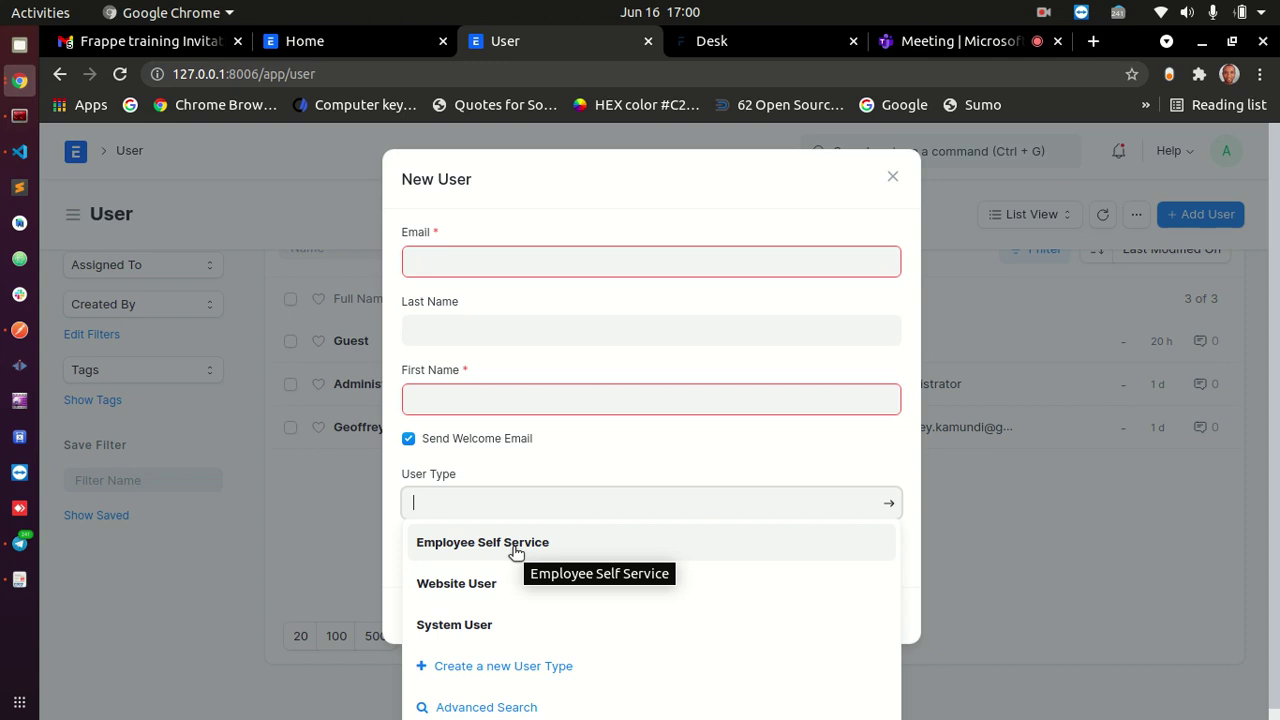
pyautogui.click(987, 497)
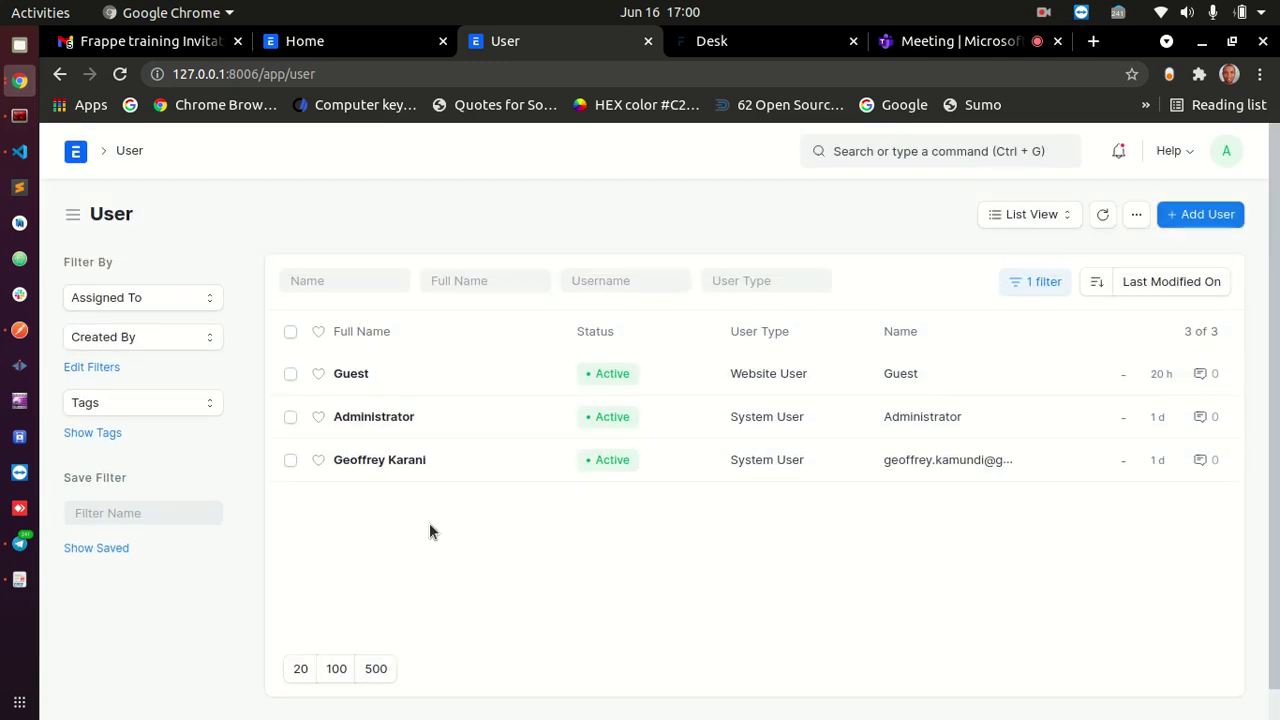
# - Return to the Home workspace and review the list of modules and domains
pyautogui.click(74, 160)
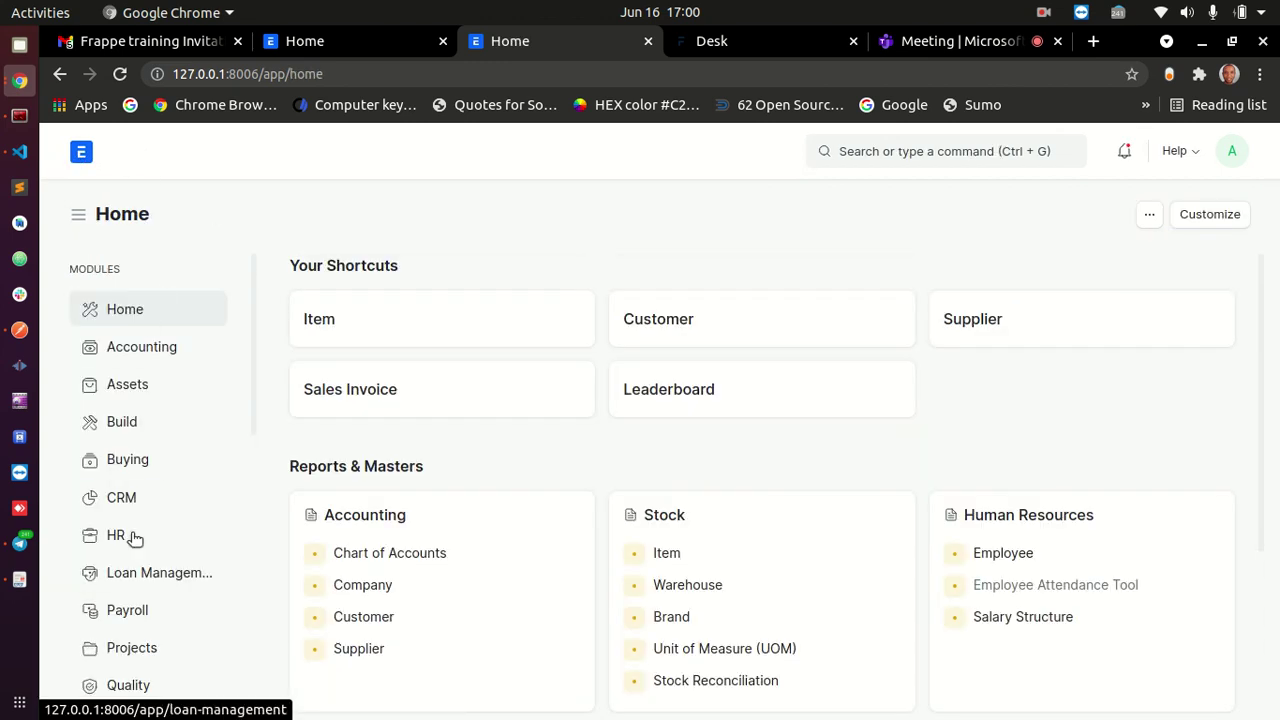
pyautogui.scroll(-4, 140, 478)
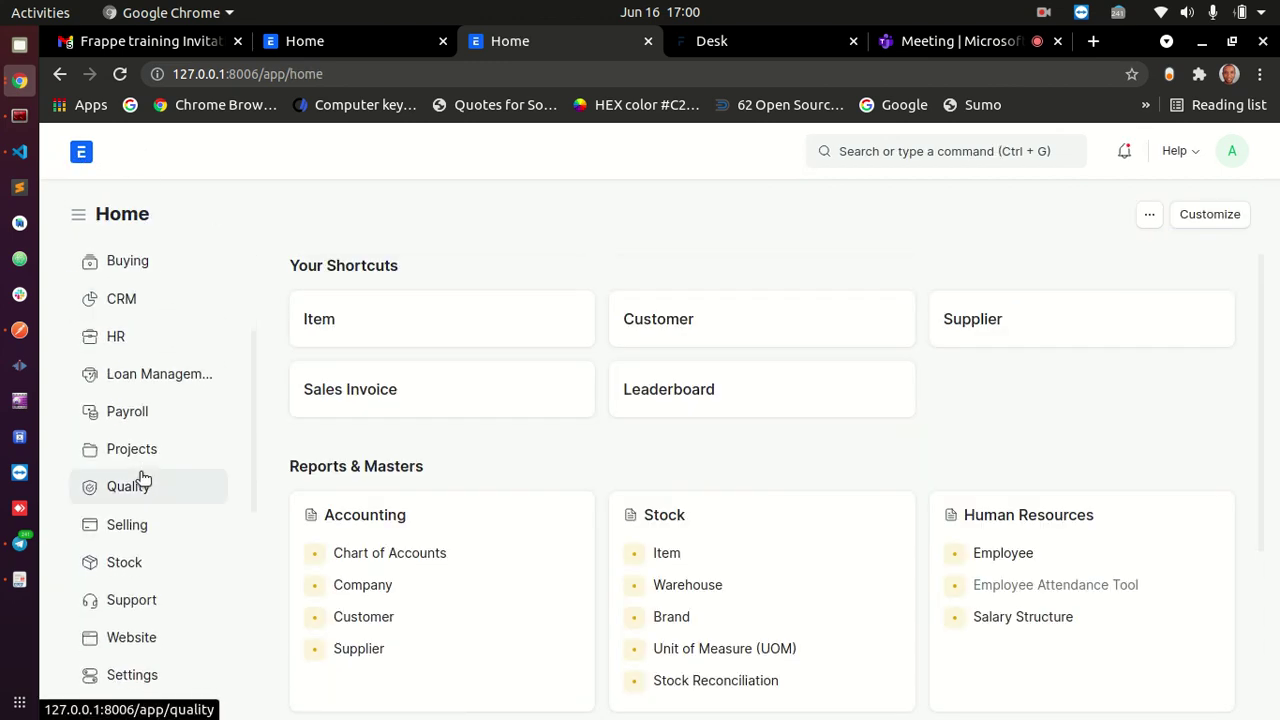
pyautogui.scroll(-3, 126, 470)
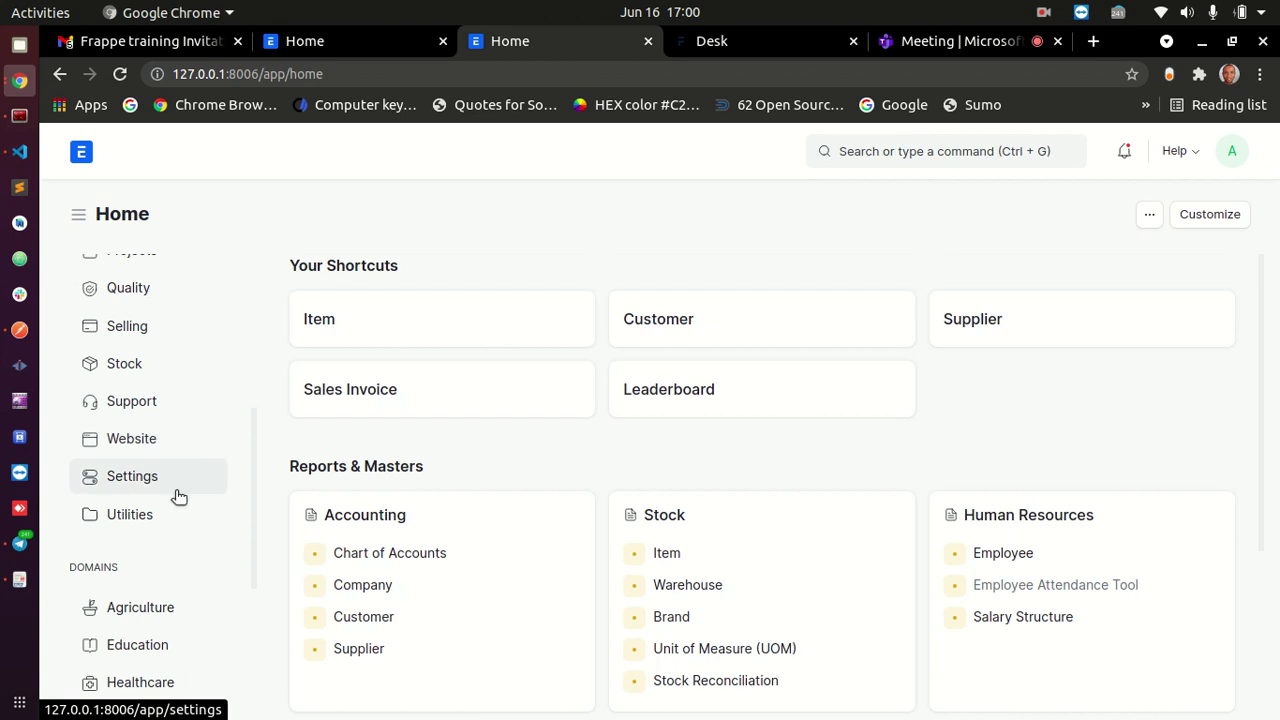
pyautogui.scroll(-3, 180, 500)
pyautogui.scroll(10, 183, 491)
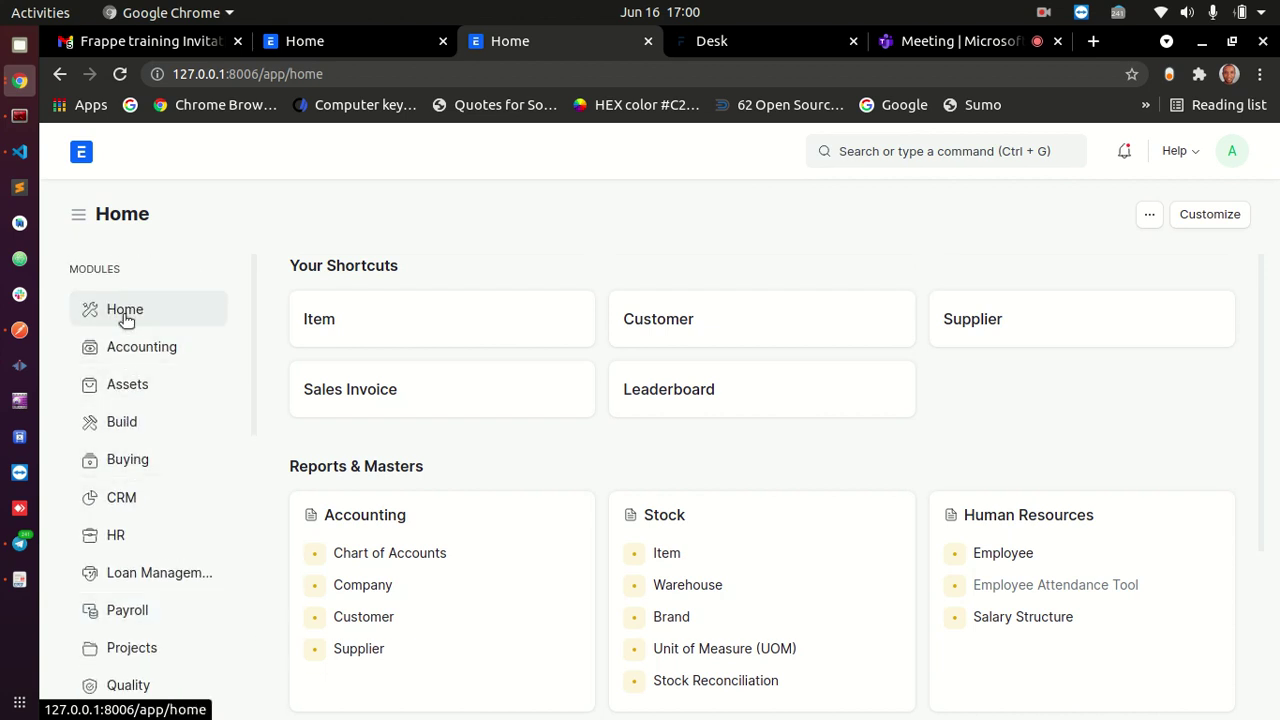
pyautogui.scroll(-4, 128, 490)
pyautogui.scroll(2, 126, 450)
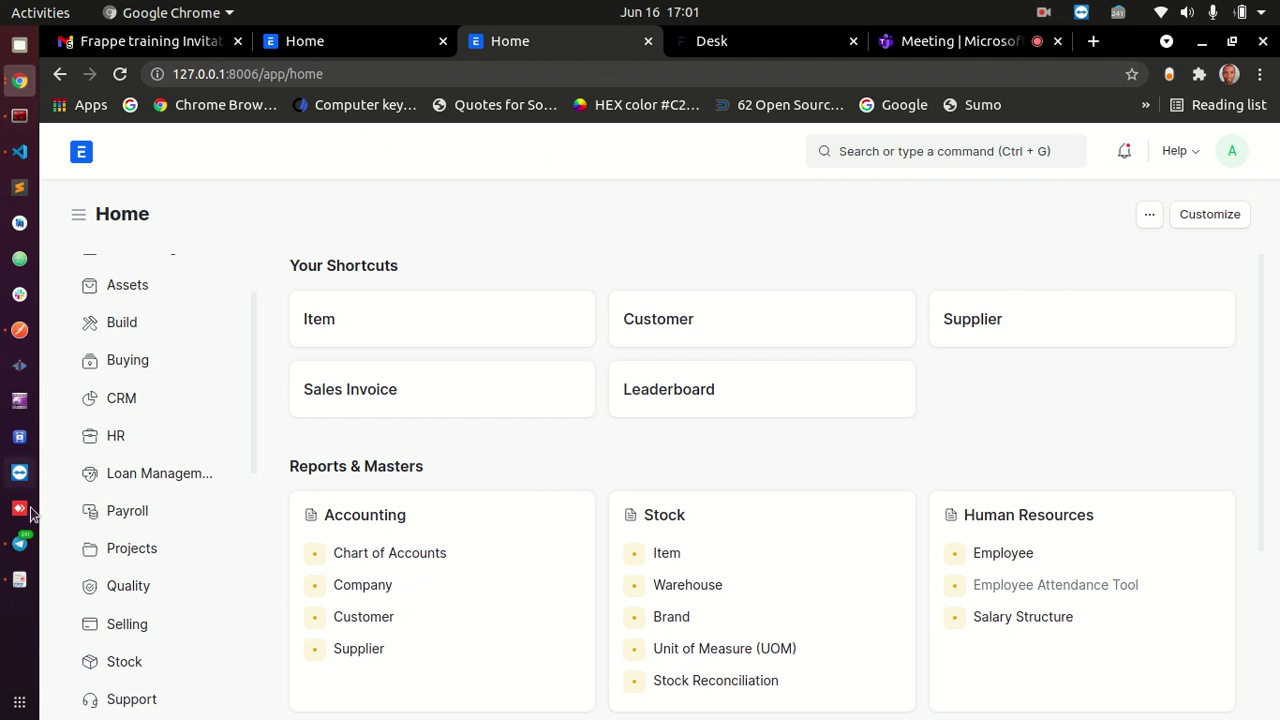
# - Switch to the training PDF in Document Viewer and highlight the beginner topics "Frappe Field Types" and "Introduction to the frappe desk"
pyautogui.click(17, 582)
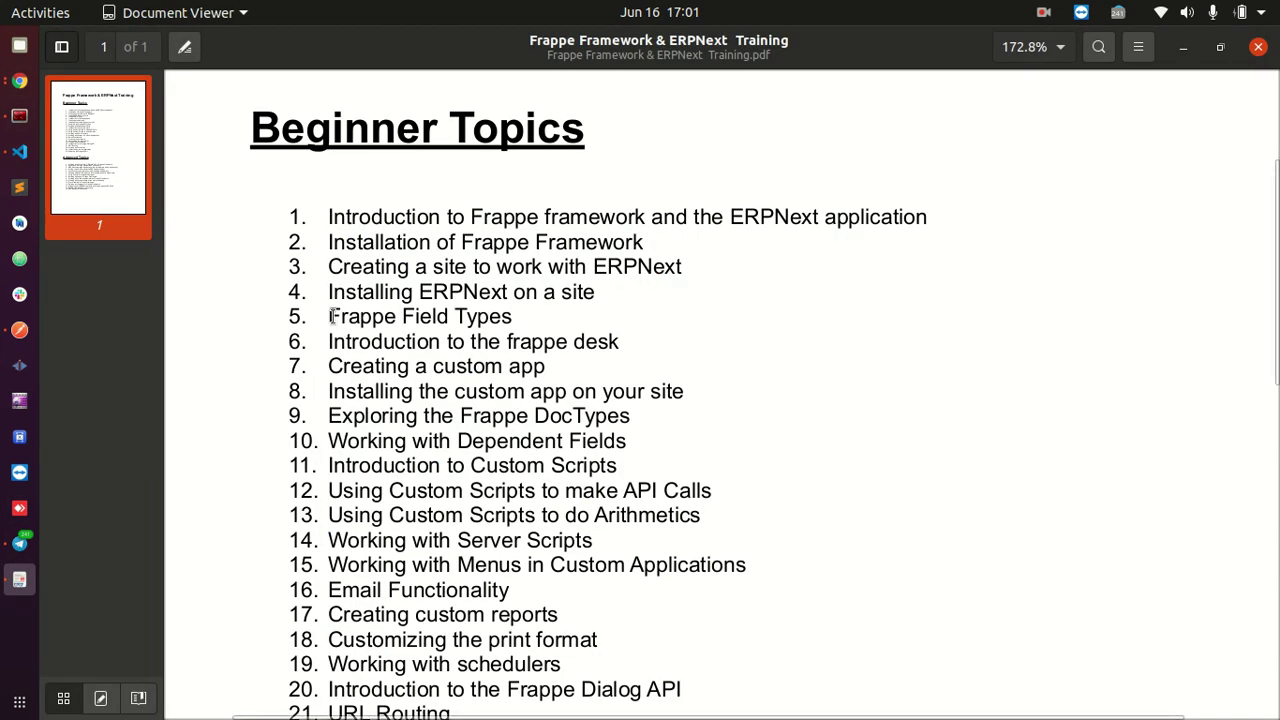
pyautogui.moveTo(328, 341); pyautogui.dragTo(635, 347)
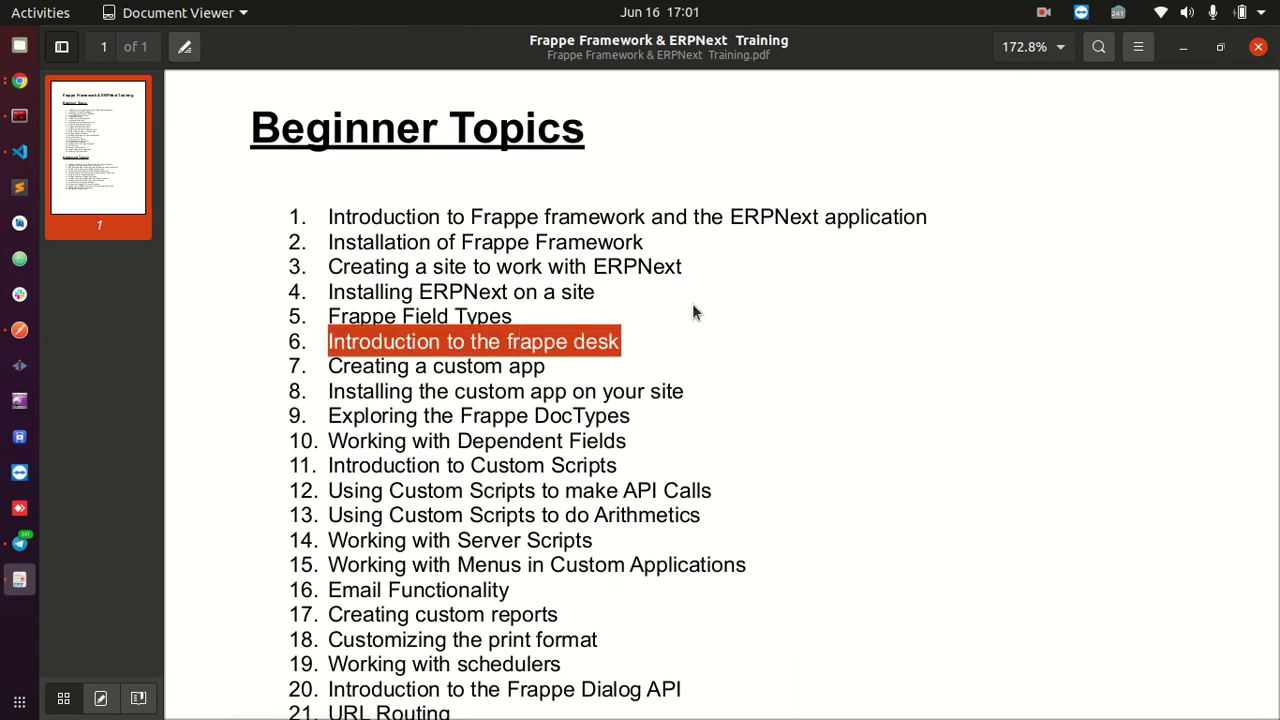
pyautogui.click(600, 342)
pyautogui.moveTo(620, 342); pyautogui.dragTo(329, 316)
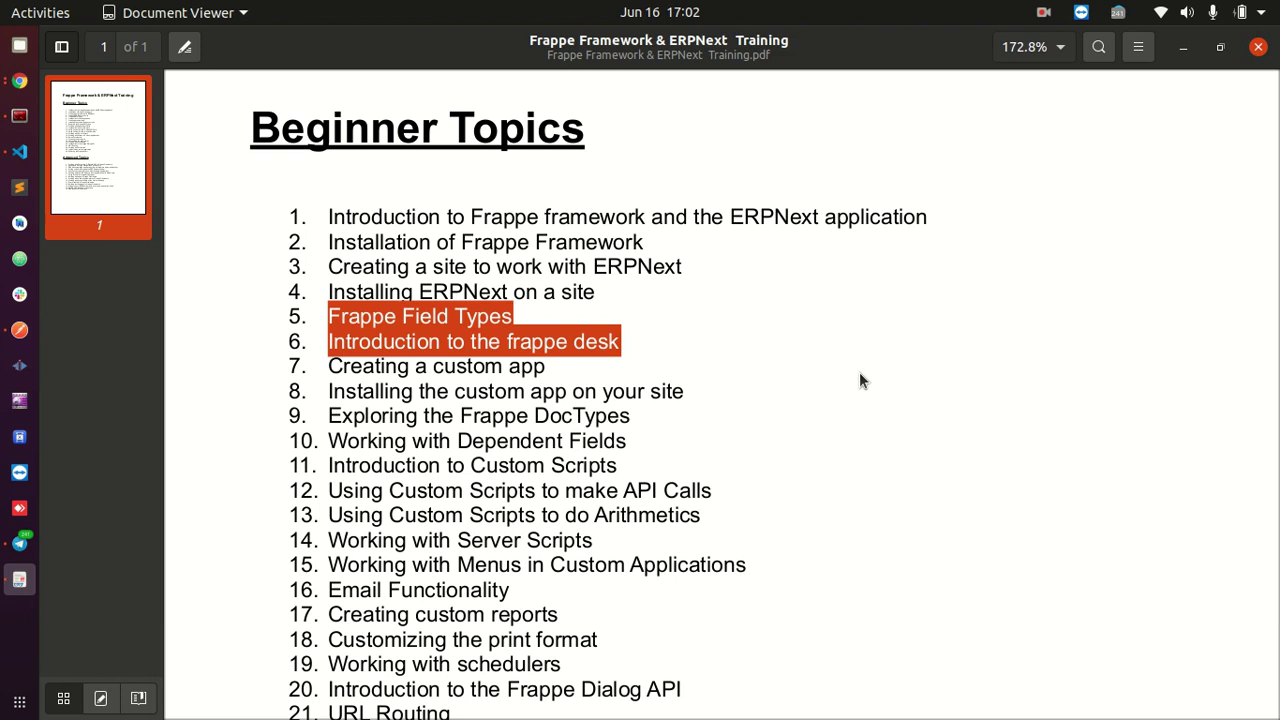
# - Switch to the Microsoft Teams meeting in Chrome, mute the microphone and dismiss the do-not-disturb status notice
pyautogui.click(22, 84)
pyautogui.click(905, 41)
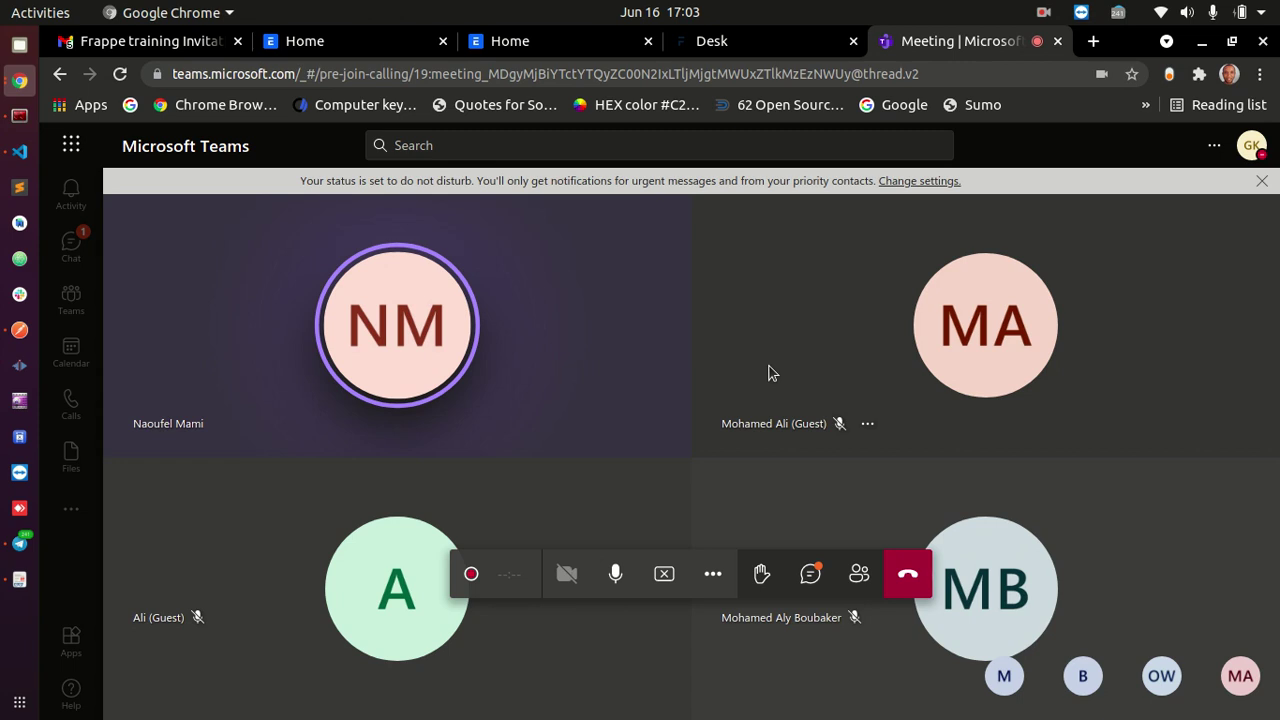
pyautogui.click(613, 575)
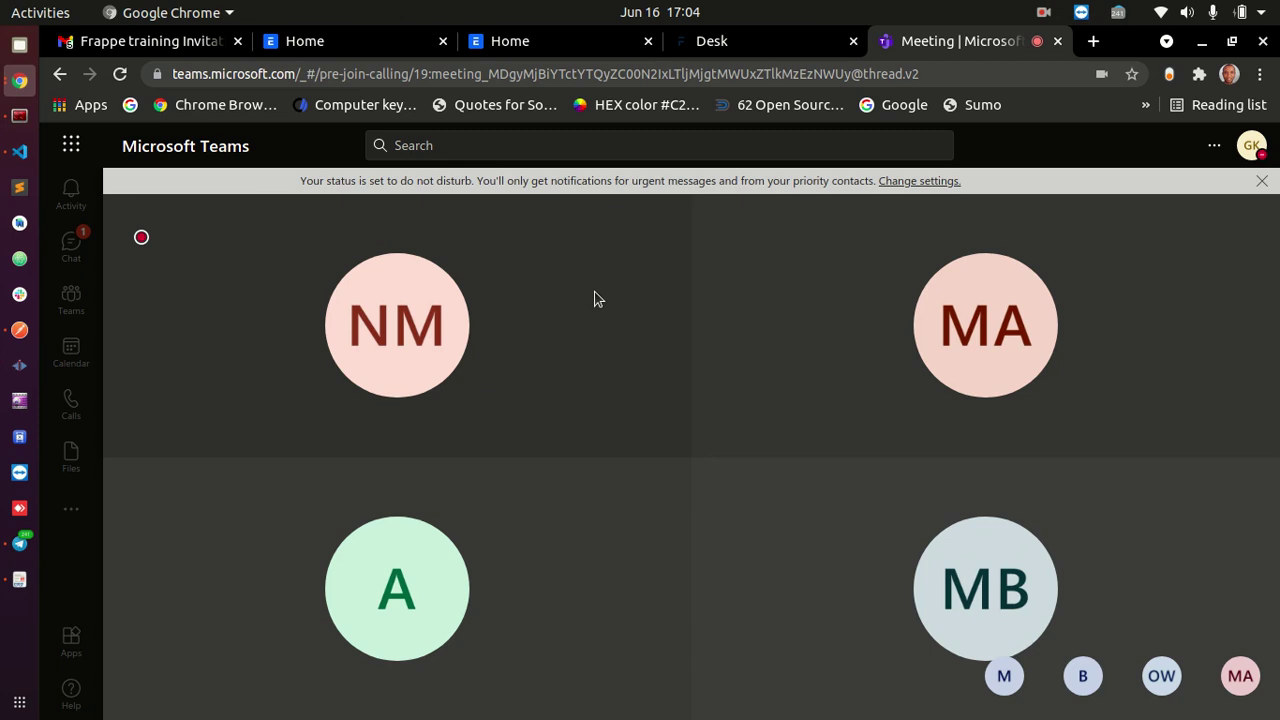
pyautogui.moveTo(626, 277)
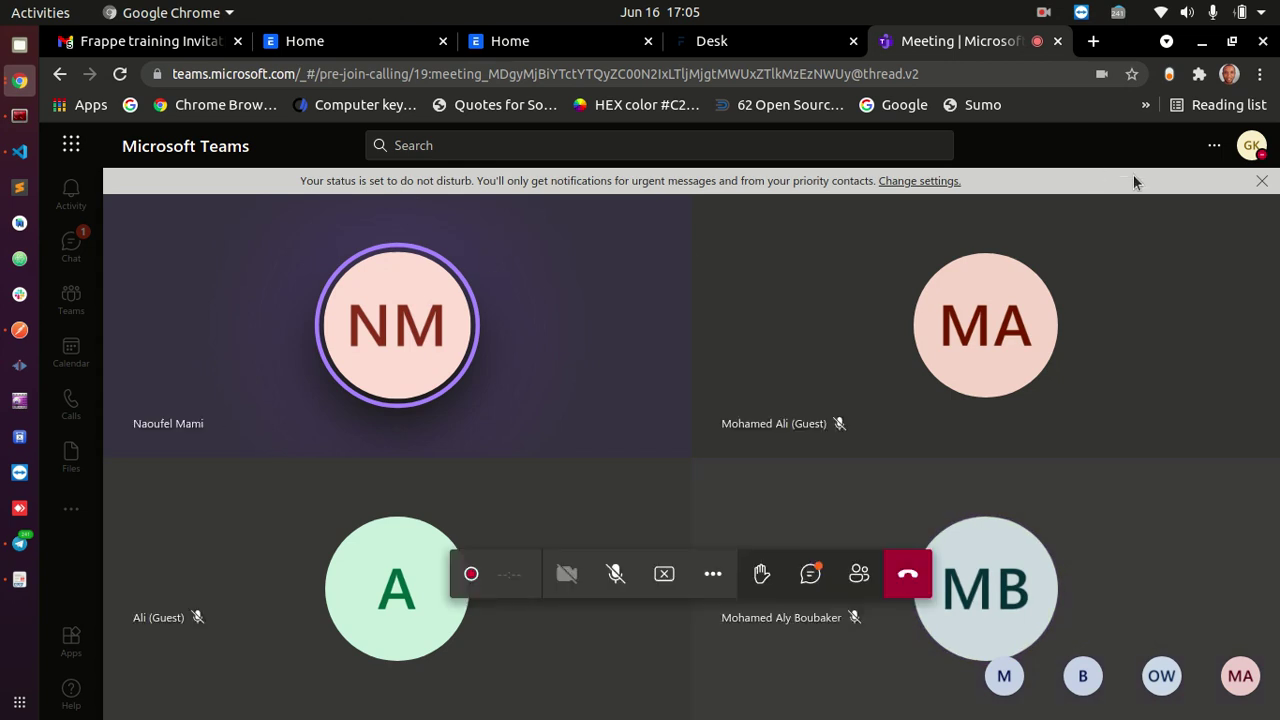
pyautogui.click(1262, 181)
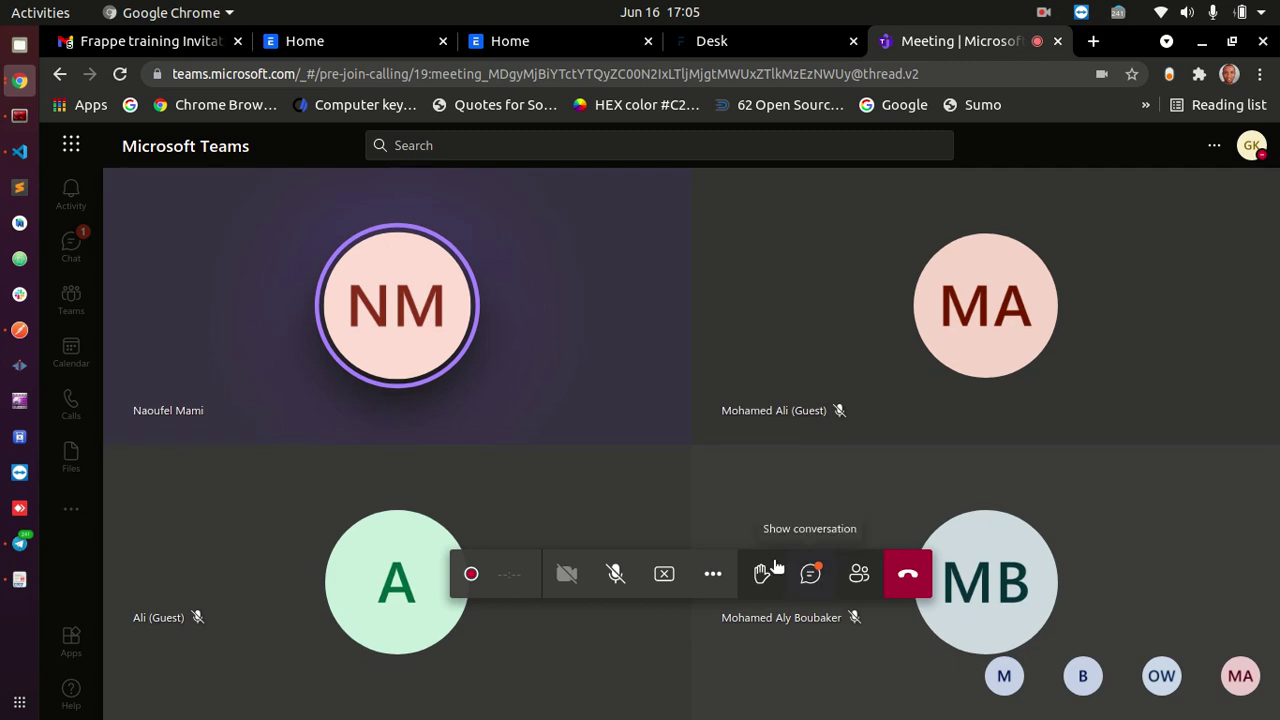
# - Stop sharing the screen in the Teams meeting and unmute the microphone
pyautogui.click(20, 82)
pyautogui.click(135, 275)
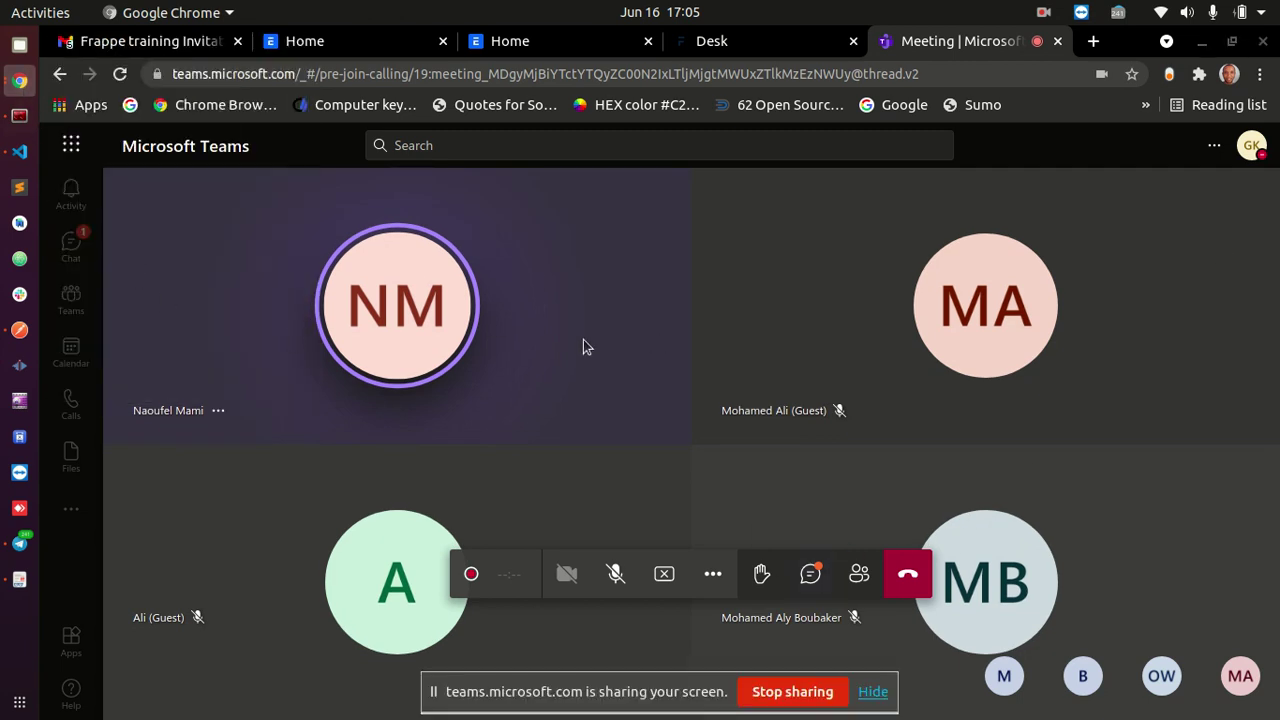
pyautogui.click(792, 700)
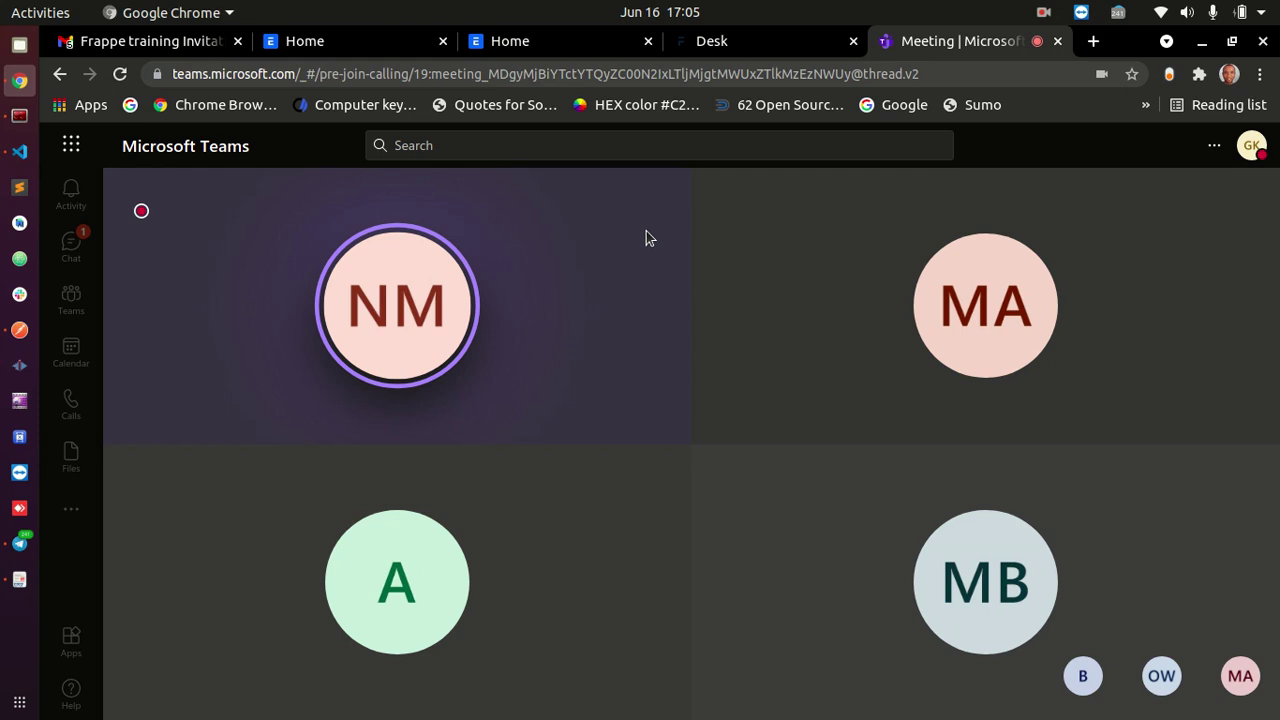
pyautogui.moveTo(651, 211)
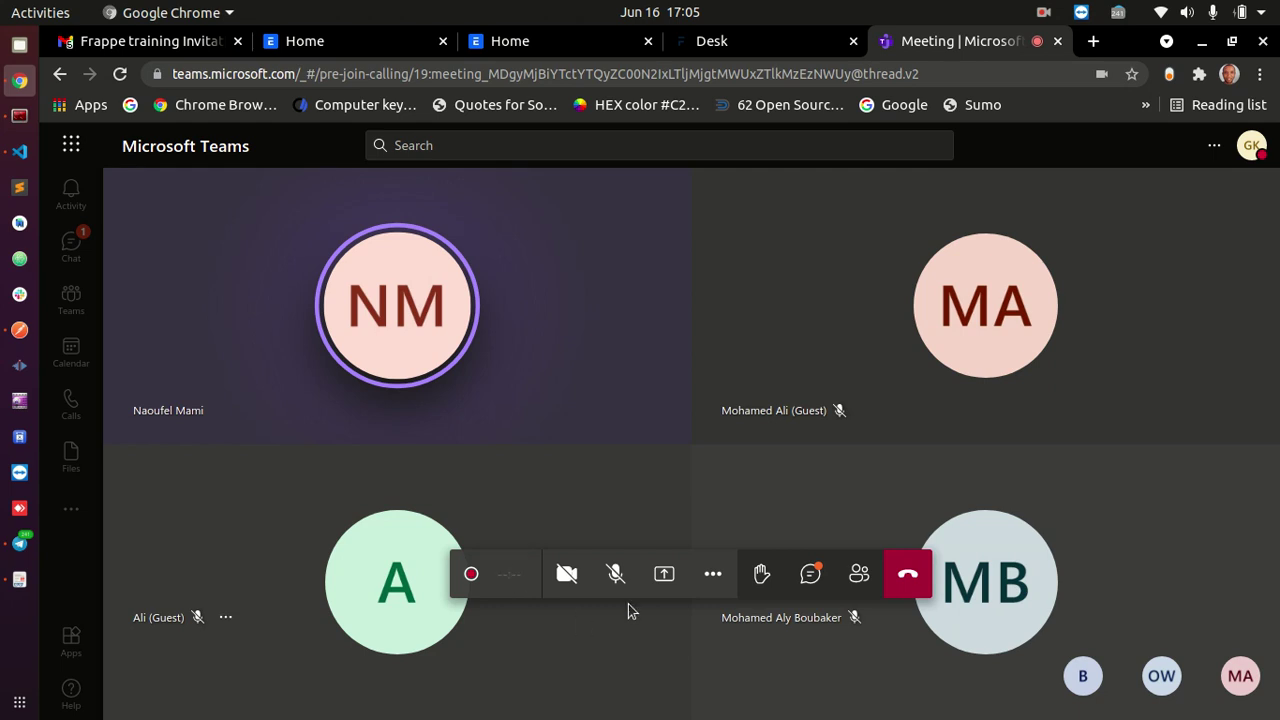
pyautogui.click(615, 573)
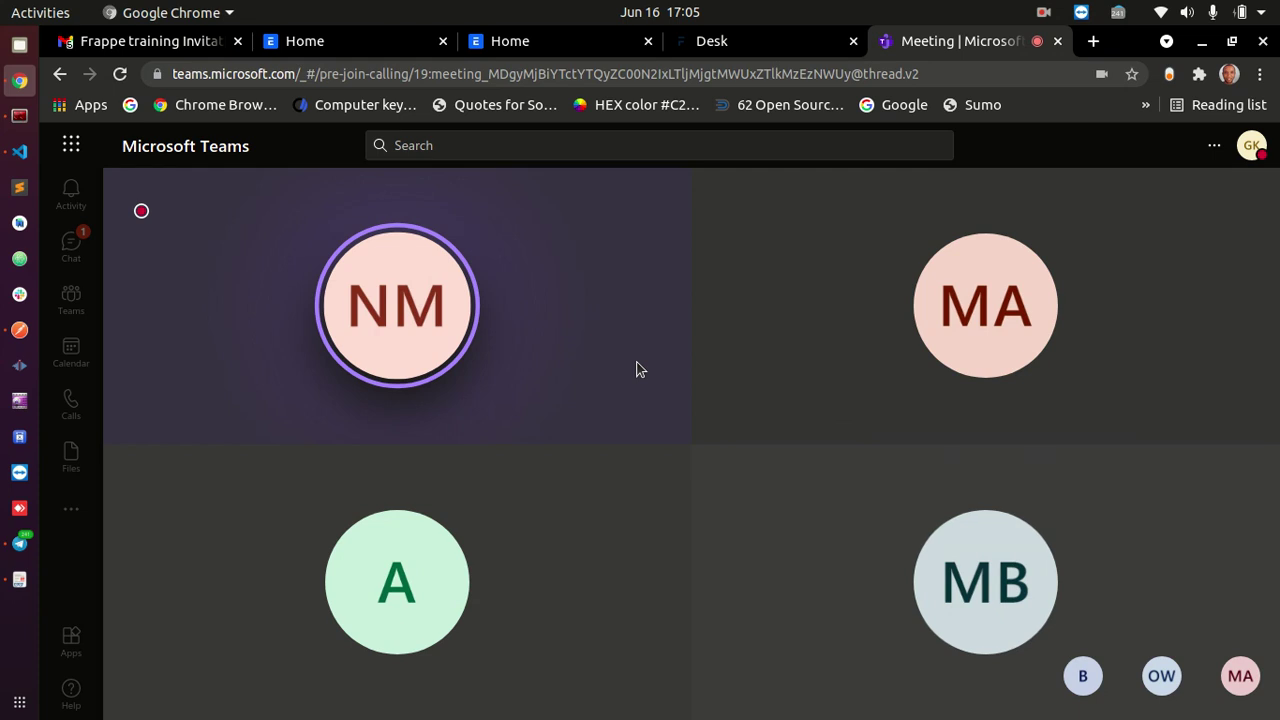
# - Dismiss the notice about the saved recording and leave the Teams meeting
pyautogui.moveTo(574, 388)
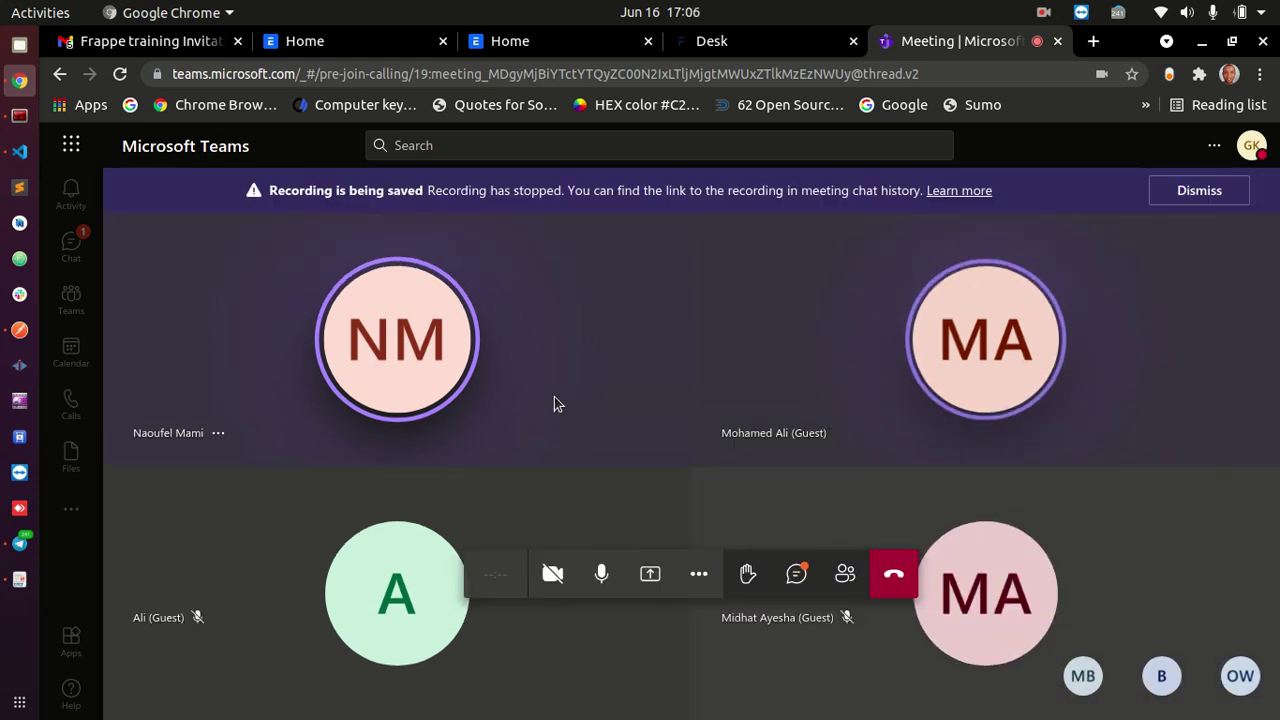
pyautogui.click(1198, 193)
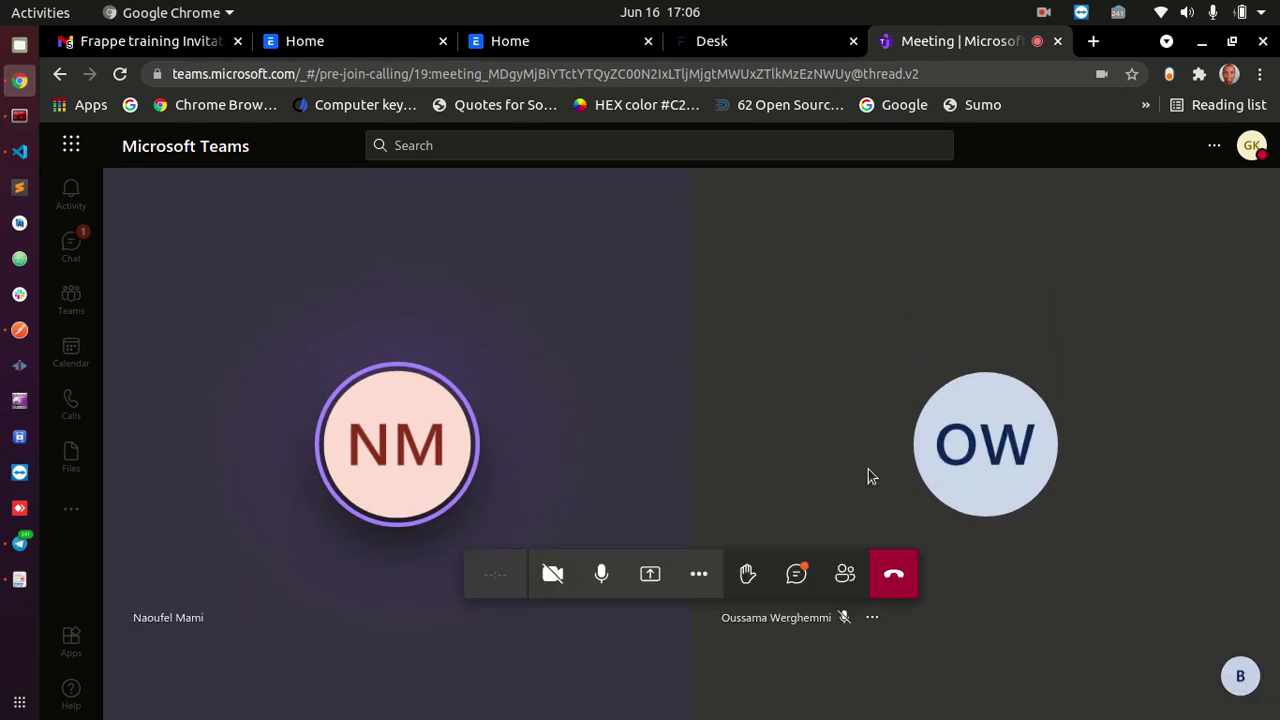
pyautogui.click(894, 578)
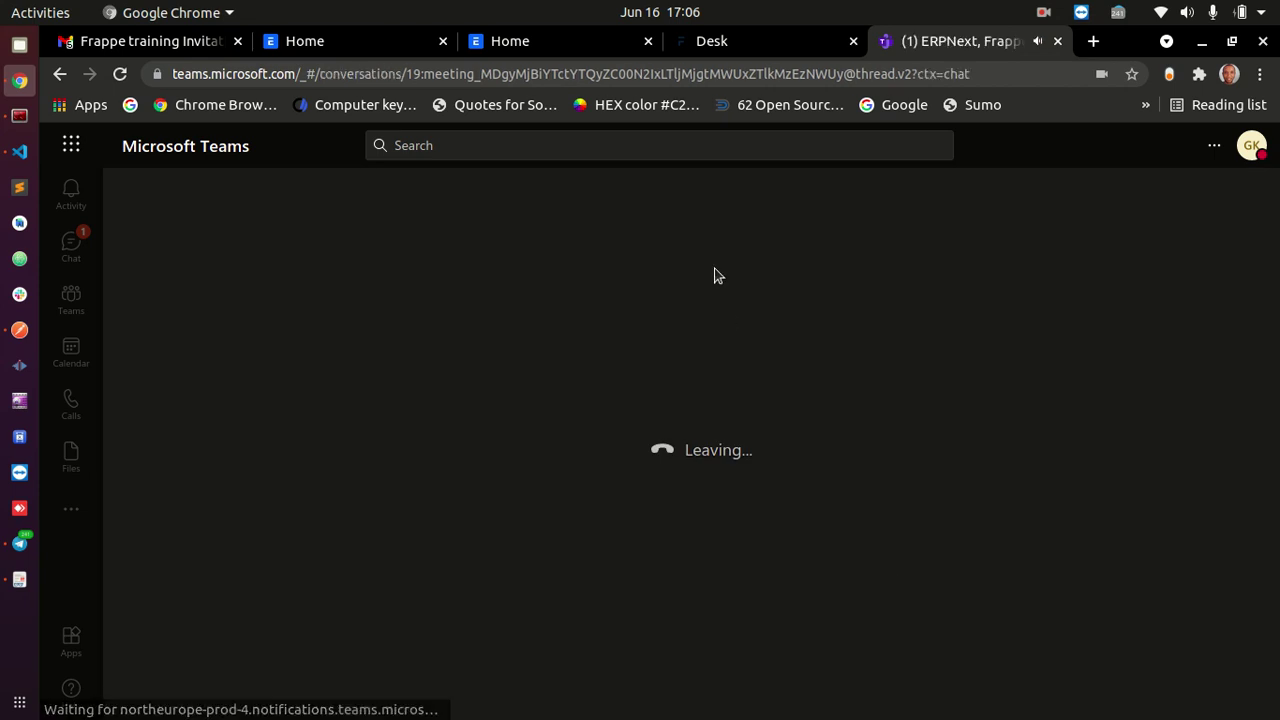